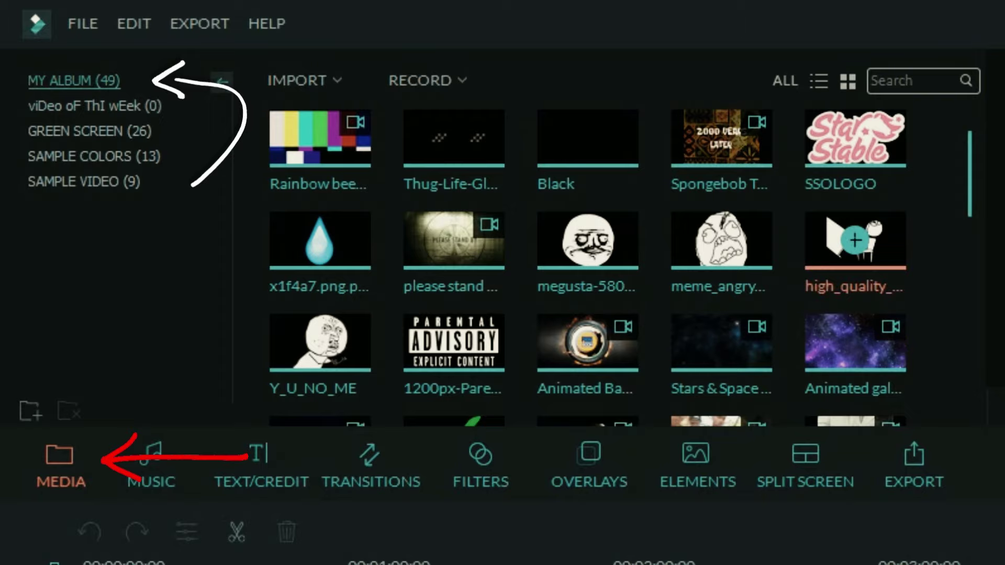
Step: Look through the clips and images stored in the MY ALBUM media collection from start to end
{"action": "scroll", "coordinate": [856, 215], "scroll_direction": "down", "scroll_amount": 3}
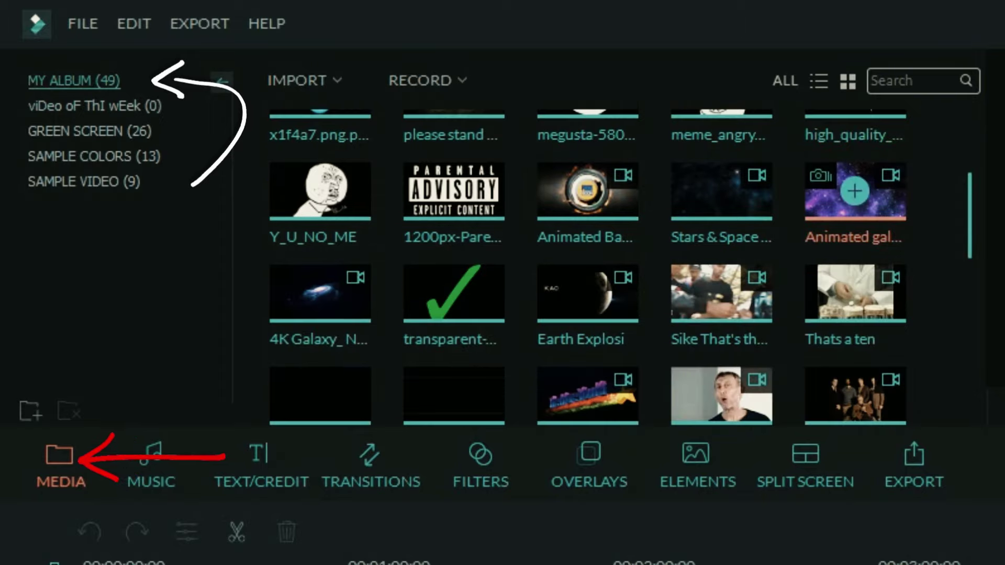
{"action": "scroll", "coordinate": [856, 215], "scroll_direction": "down", "scroll_amount": 10}
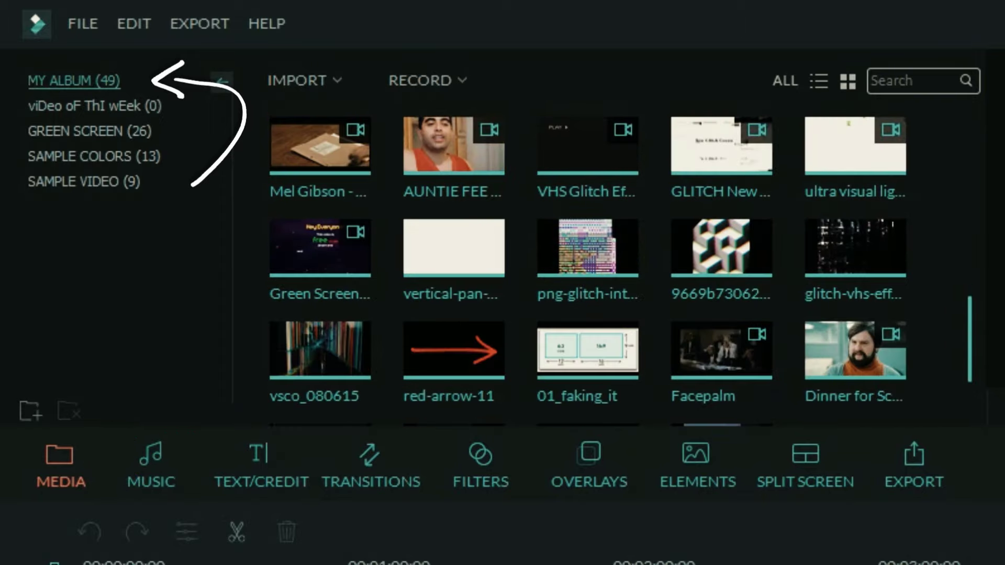
{"action": "scroll", "coordinate": [838, 314], "scroll_direction": "down", "scroll_amount": 2}
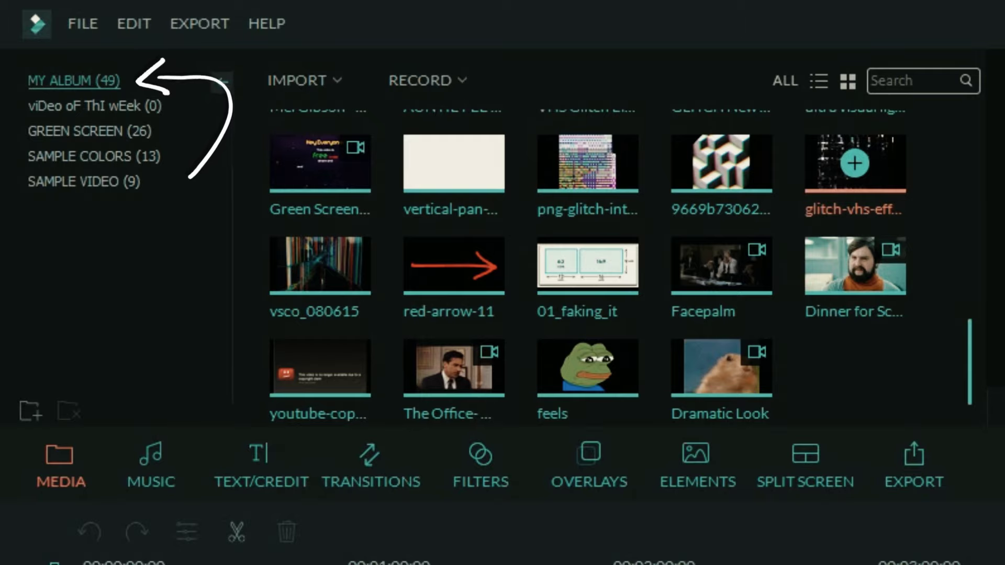
{"action": "scroll", "coordinate": [832, 314], "scroll_direction": "up", "scroll_amount": 5}
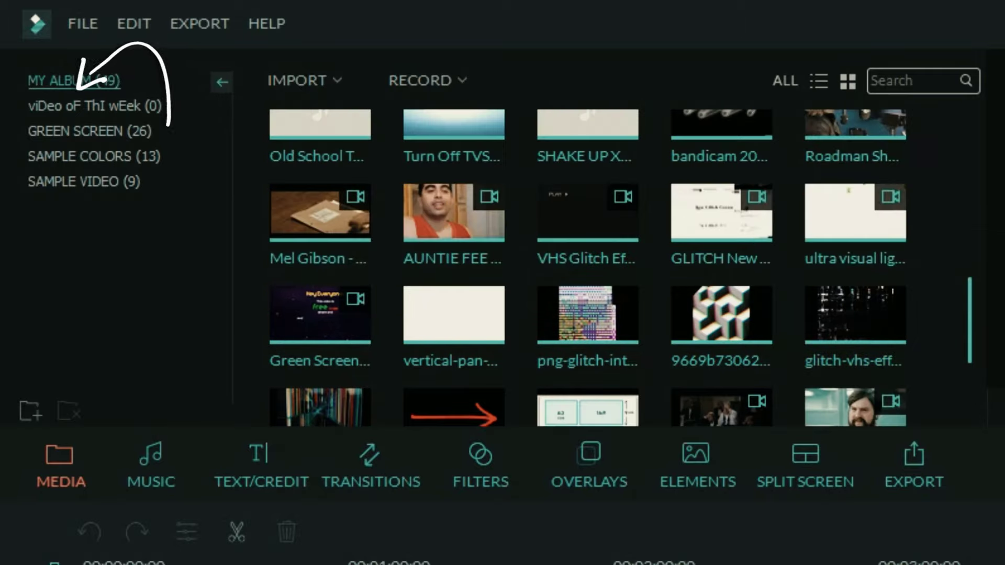
{"action": "scroll", "coordinate": [832, 314], "scroll_direction": "up", "scroll_amount": 2}
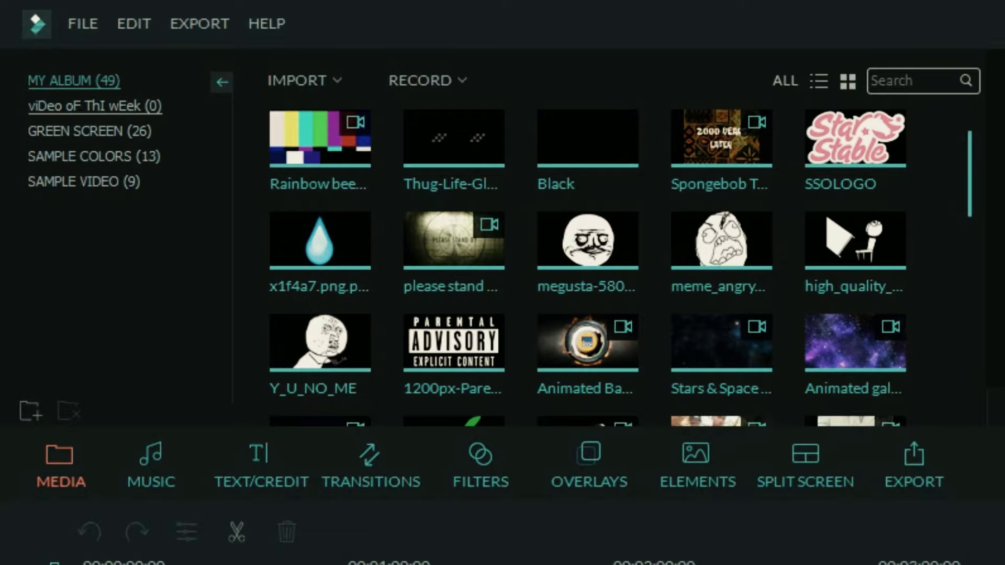
Step: View the viDeo oF ThI wEek album and browse all the clips in the GREEN SCREEN album
{"action": "left_click", "coordinate": [95, 106]}
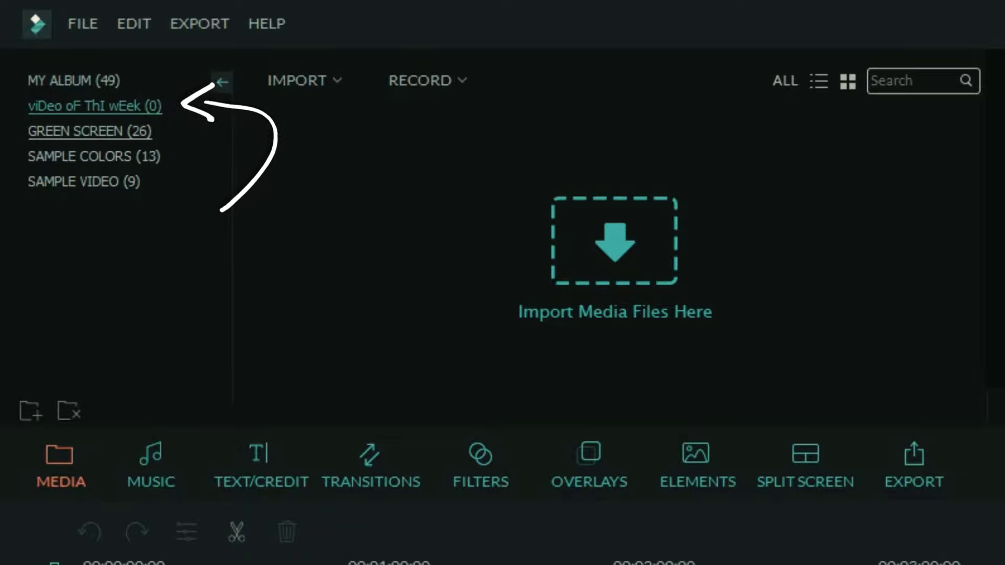
{"action": "left_click", "coordinate": [90, 132]}
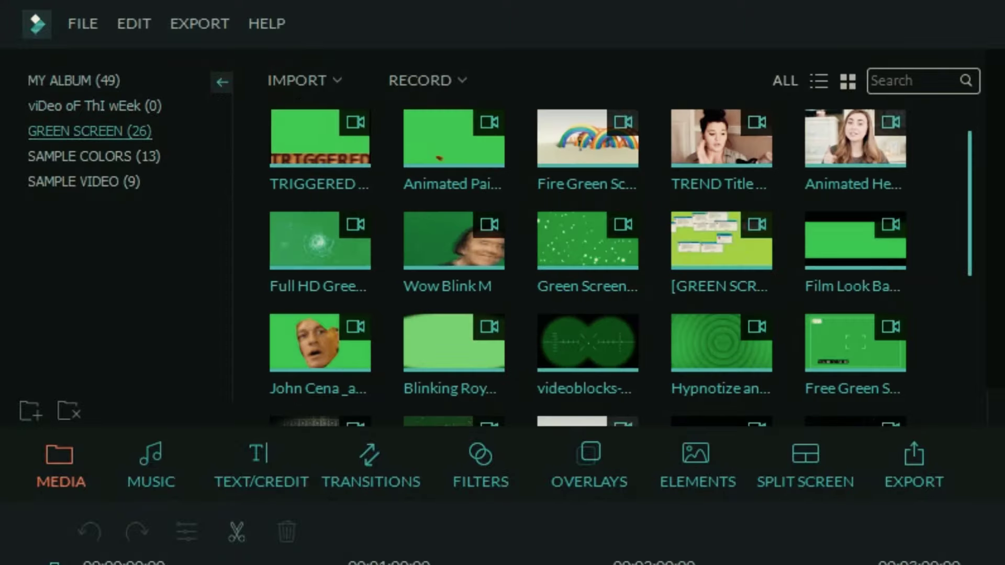
{"action": "scroll", "coordinate": [453, 173], "scroll_direction": "down", "scroll_amount": 5}
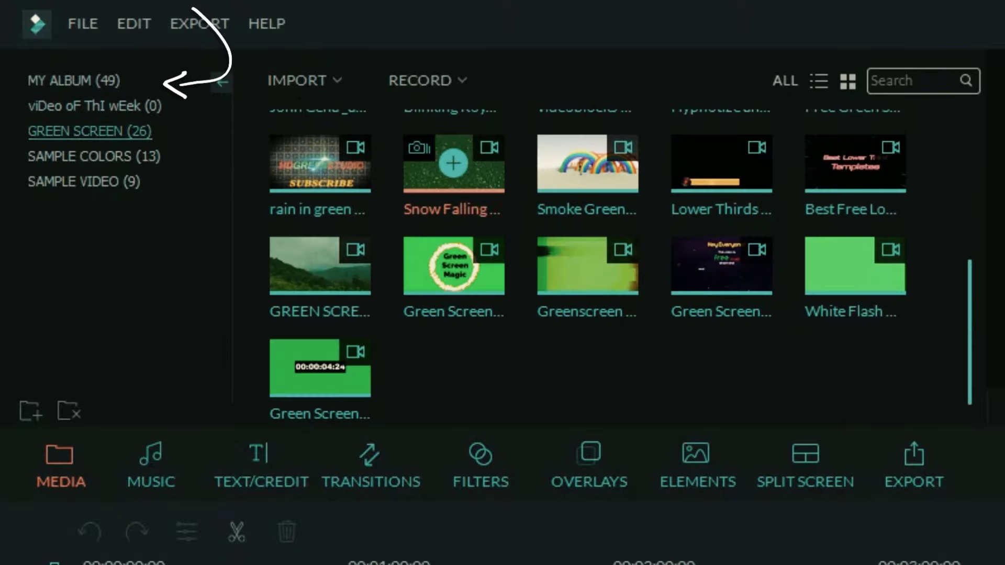
{"action": "scroll", "coordinate": [454, 167], "scroll_direction": "up", "scroll_amount": 5}
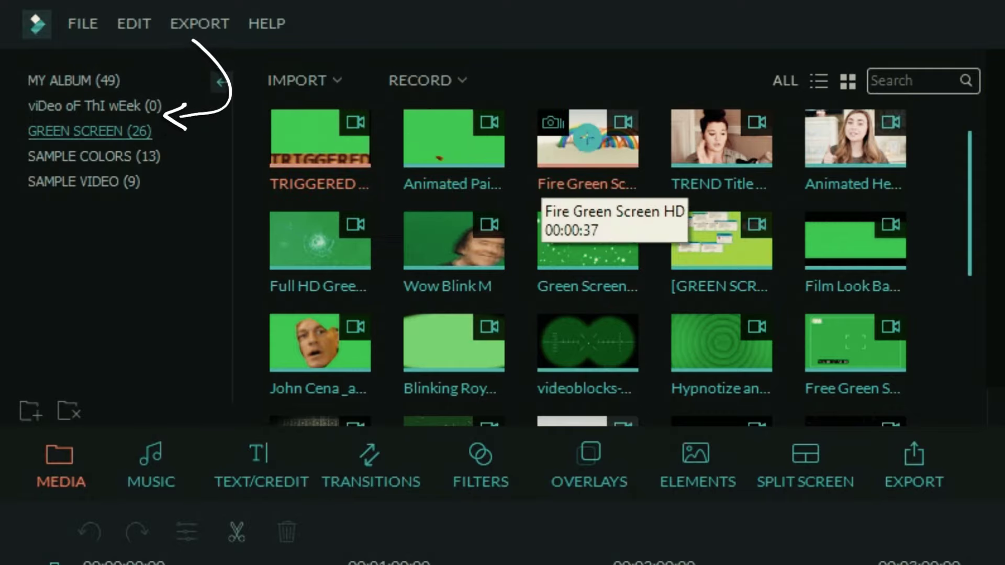
{"action": "scroll", "coordinate": [588, 293], "scroll_direction": "down", "scroll_amount": 5}
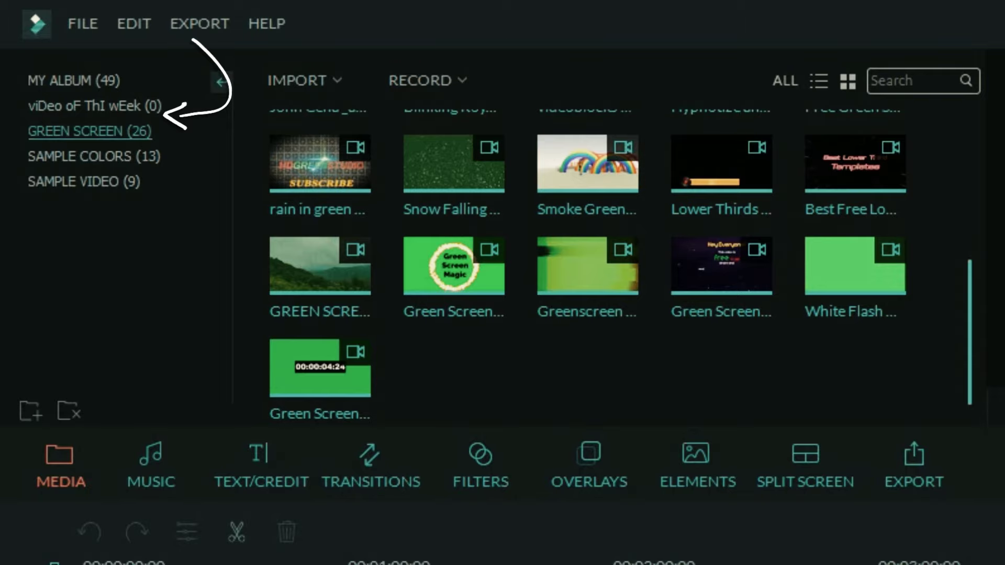
{"action": "scroll", "coordinate": [588, 262], "scroll_direction": "up", "scroll_amount": 5}
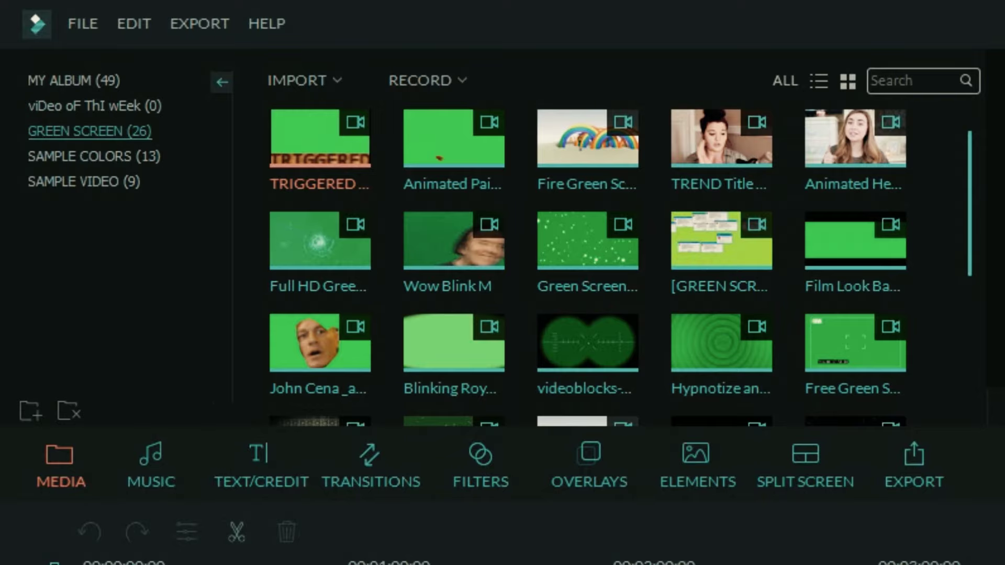
Step: Browse the songs and sound effects in the MY MUSIC collection of the music library
{"action": "left_click", "coordinate": [151, 465]}
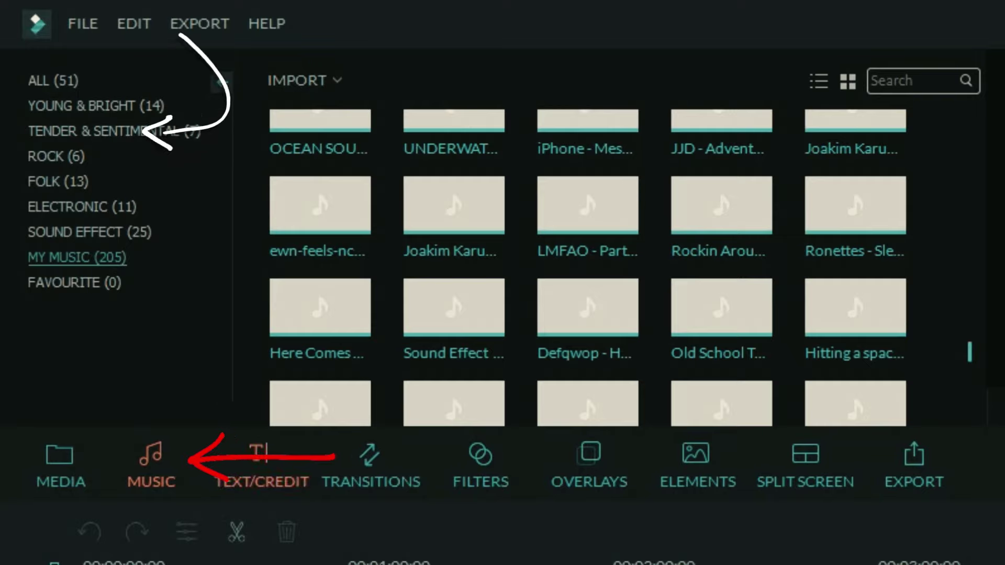
{"action": "scroll", "coordinate": [587, 262], "scroll_direction": "up", "scroll_amount": 5}
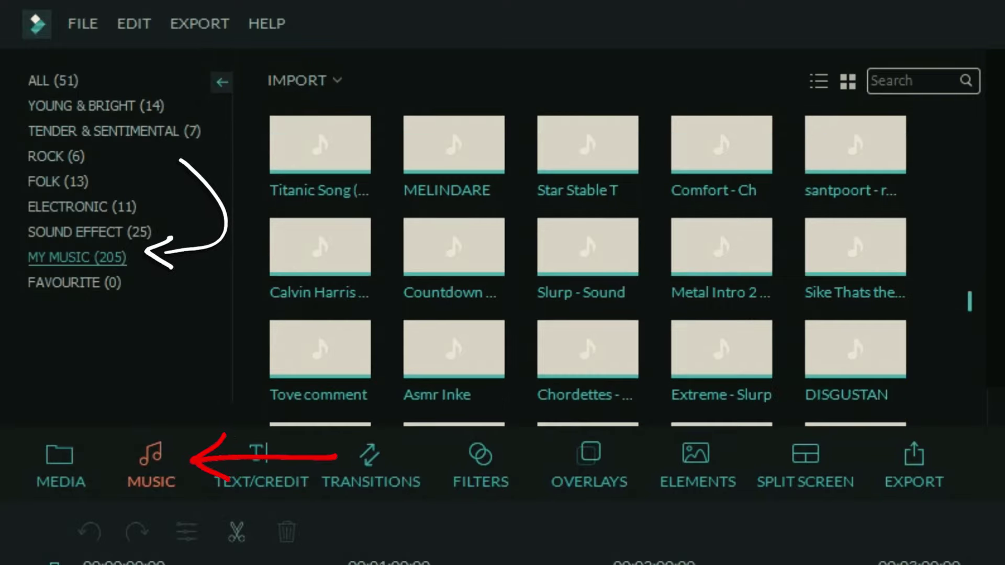
{"action": "left_click", "coordinate": [320, 246]}
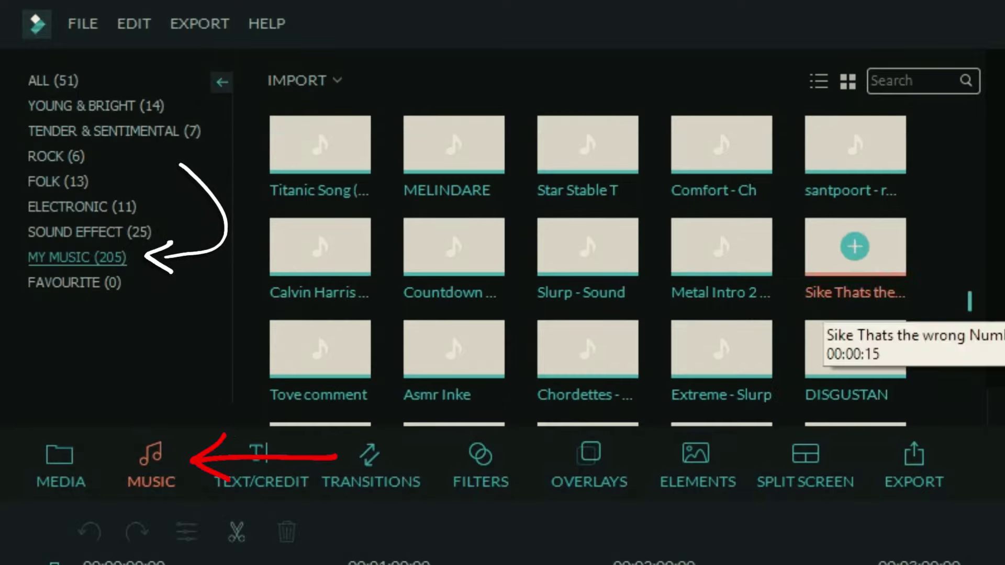
{"action": "scroll", "coordinate": [856, 349], "scroll_direction": "down", "scroll_amount": 4}
{"action": "scroll", "coordinate": [856, 152], "scroll_direction": "down", "scroll_amount": 3}
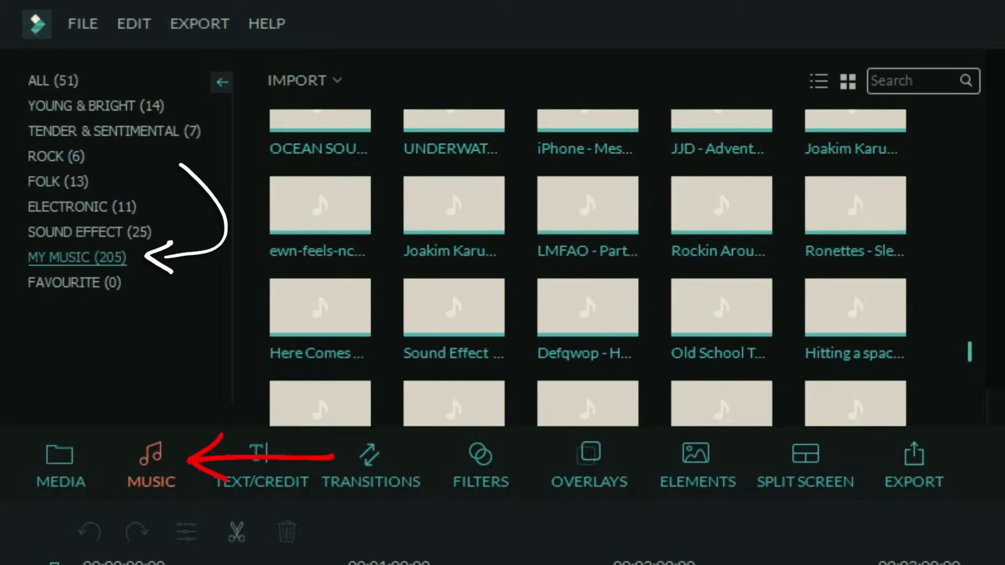
{"action": "scroll", "coordinate": [855, 366], "scroll_direction": "down", "scroll_amount": 6}
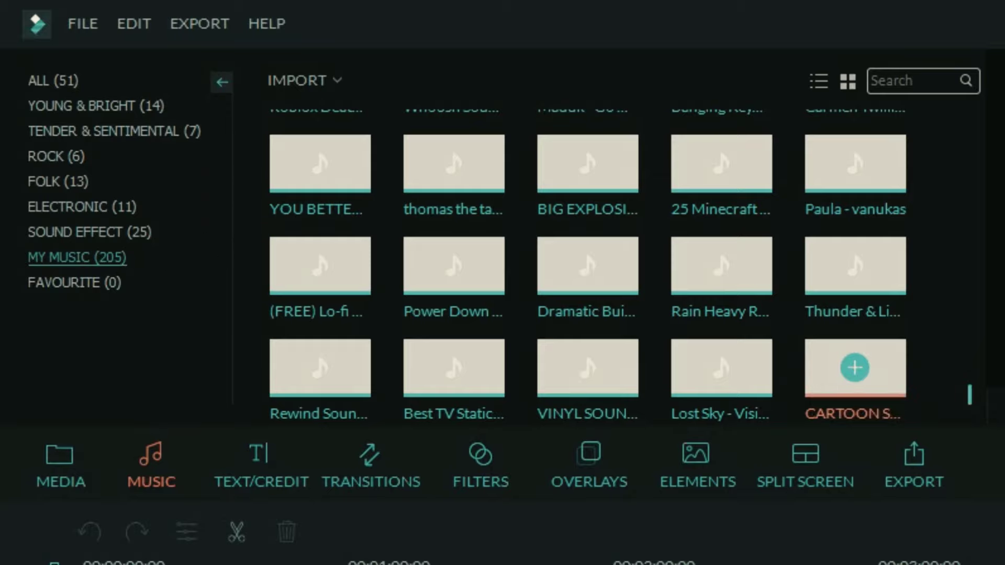
Step: Look through the CUSTOM text presets in the text and credit library, down to the Happy new year preset
{"action": "left_click", "coordinate": [259, 464]}
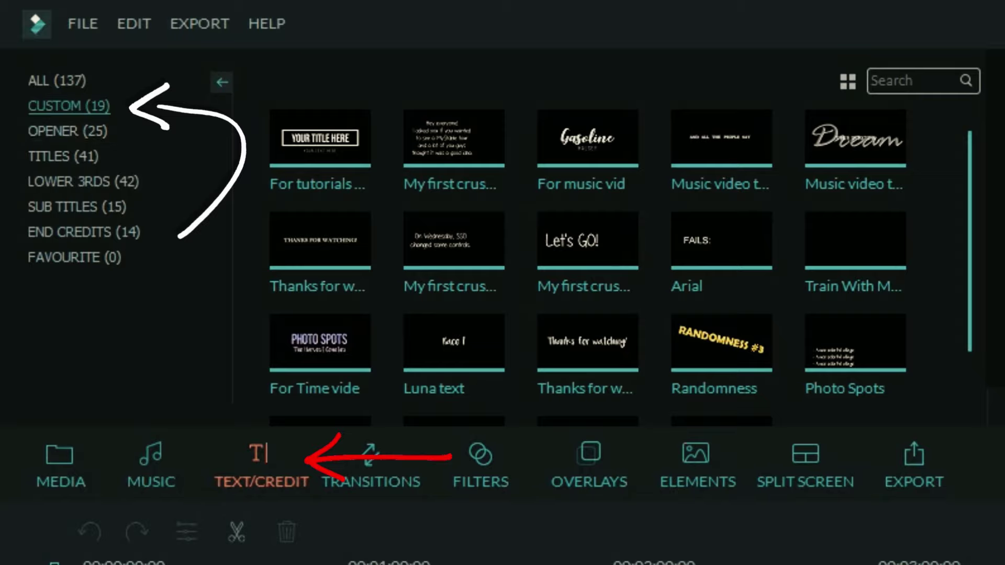
{"action": "scroll", "coordinate": [453, 159], "scroll_direction": "down", "scroll_amount": 2}
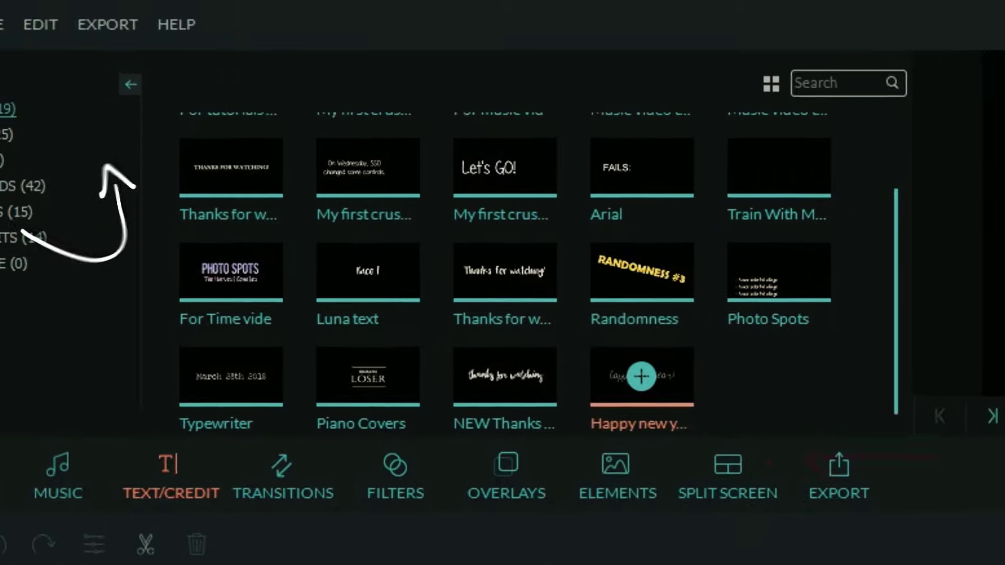
{"action": "left_click", "coordinate": [641, 375]}
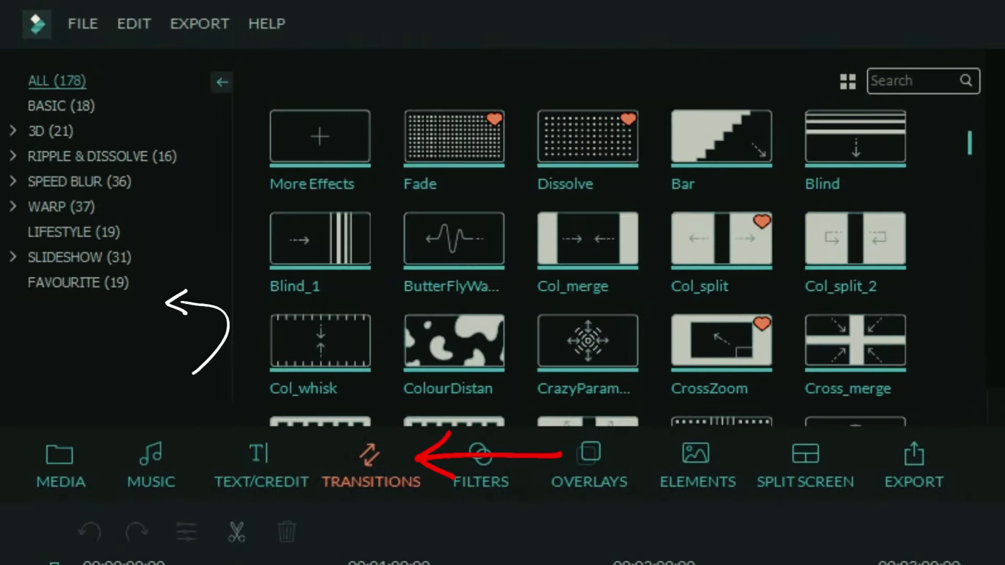
Step: Show the FAVOURITE transitions and look through the saved effects
{"action": "left_click", "coordinate": [79, 257]}
{"action": "left_click", "coordinate": [79, 282]}
{"action": "scroll", "coordinate": [571, 164], "scroll_direction": "down", "scroll_amount": 2}
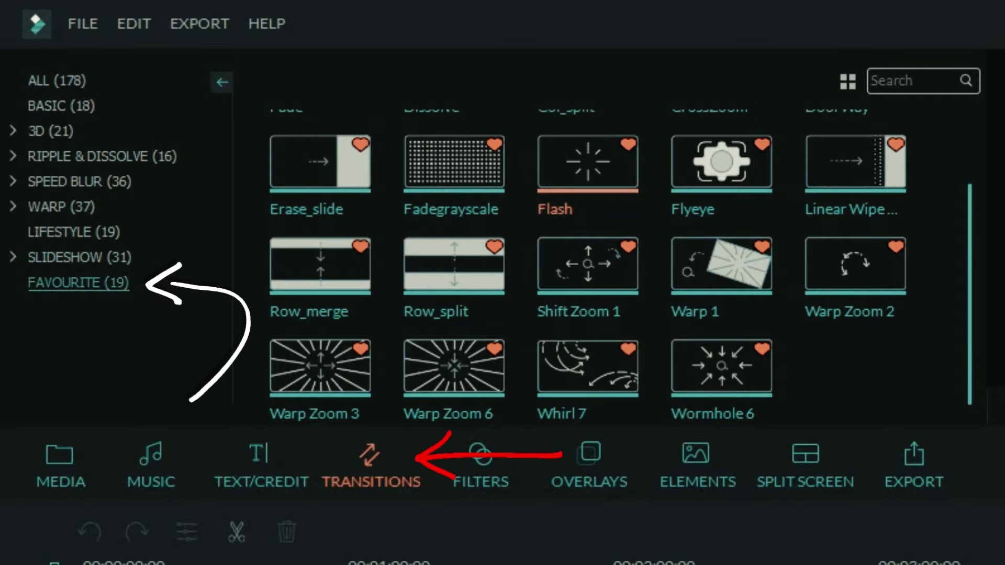
{"action": "scroll", "coordinate": [610, 312], "scroll_direction": "up", "scroll_amount": 2}
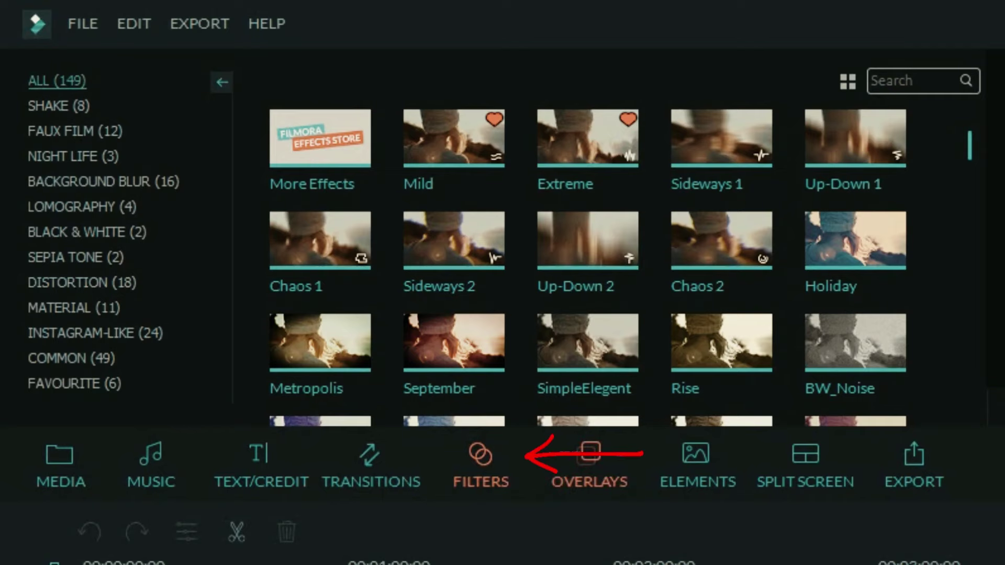
Step: View the overlays, elements and split screen libraries one after another
{"action": "left_click", "coordinate": [590, 465]}
{"action": "left_click", "coordinate": [697, 465]}
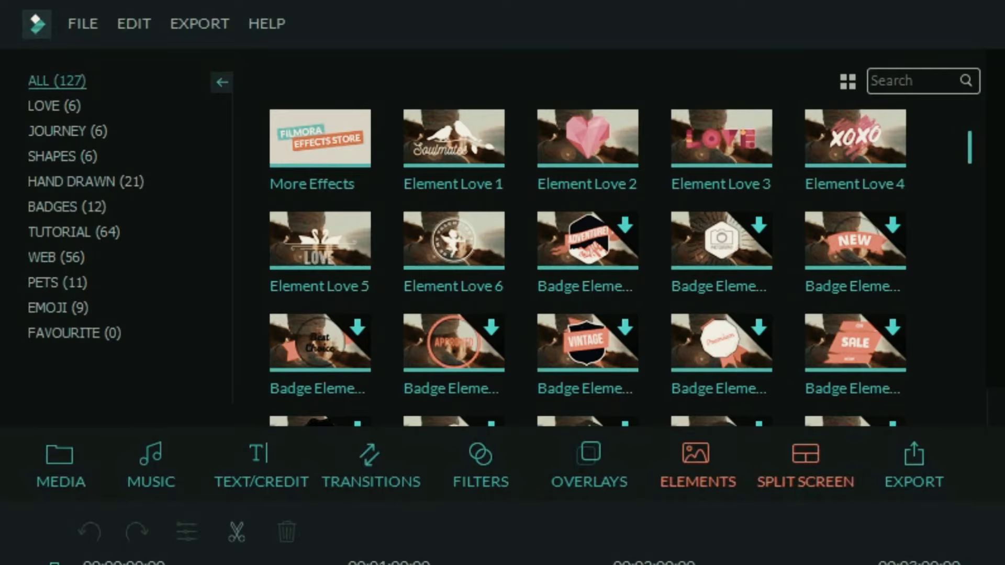
{"action": "left_click", "coordinate": [806, 465]}
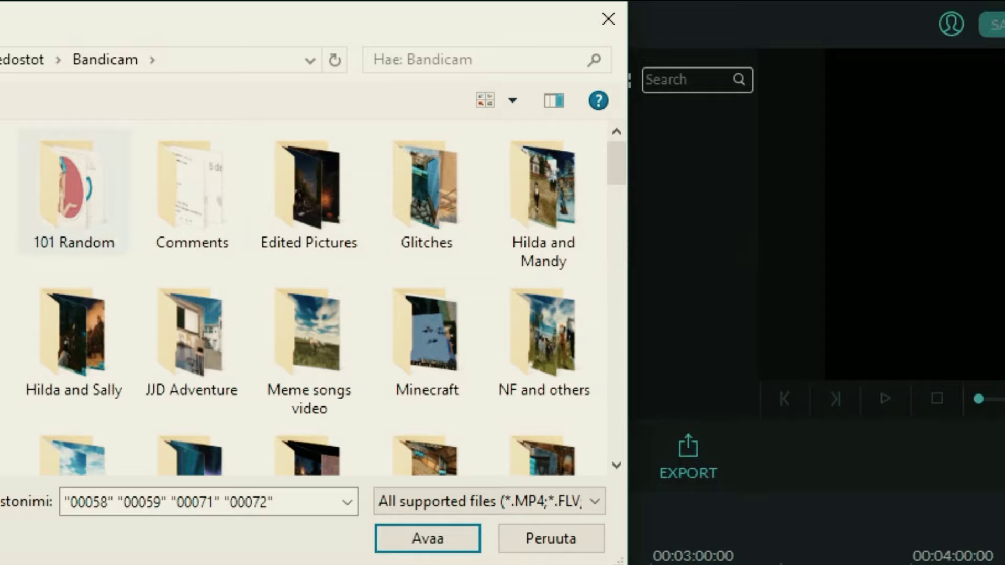
Step: Browse the Bandicam folder in the import dialog, check its VIDEO FOR YT subfolder and return to Bandicam
{"action": "scroll", "coordinate": [308, 314], "scroll_direction": "down", "scroll_amount": 10}
{"action": "scroll", "coordinate": [309, 293], "scroll_direction": "up", "scroll_amount": 3}
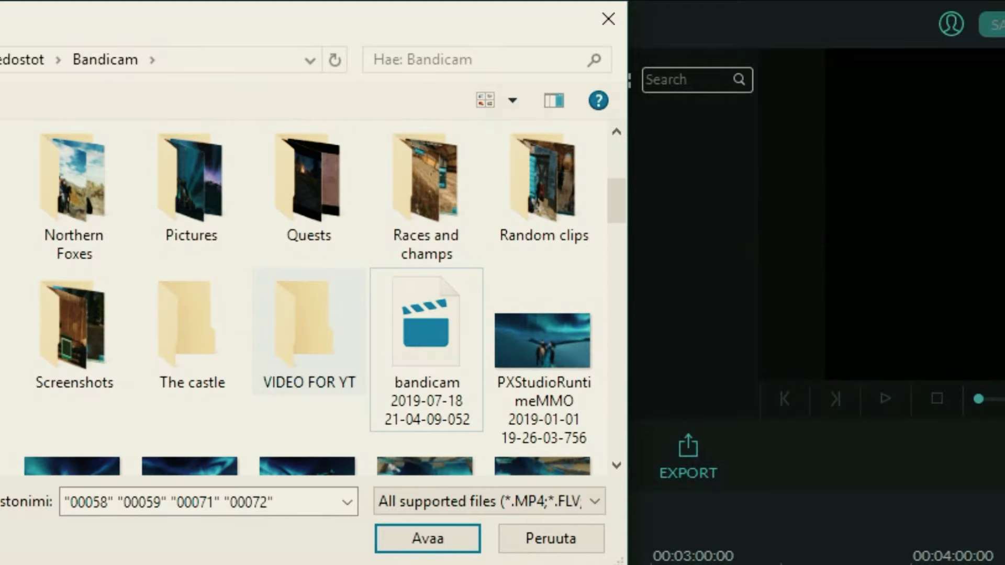
{"action": "scroll", "coordinate": [309, 293], "scroll_direction": "down", "scroll_amount": 7}
{"action": "scroll", "coordinate": [309, 293], "scroll_direction": "down", "scroll_amount": 2}
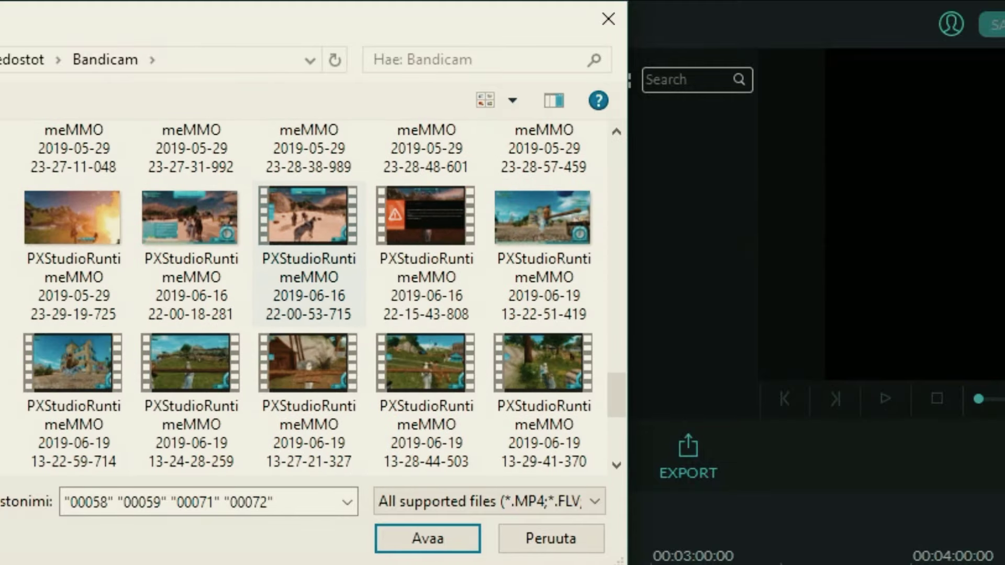
{"action": "scroll", "coordinate": [308, 293], "scroll_direction": "up", "scroll_amount": 10}
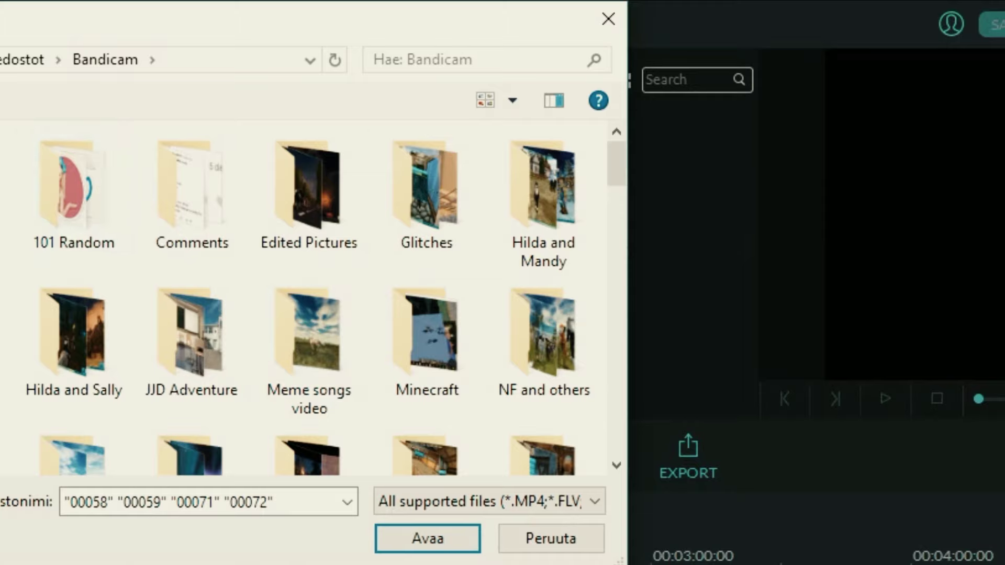
{"action": "scroll", "coordinate": [426, 340], "scroll_direction": "down", "scroll_amount": 2}
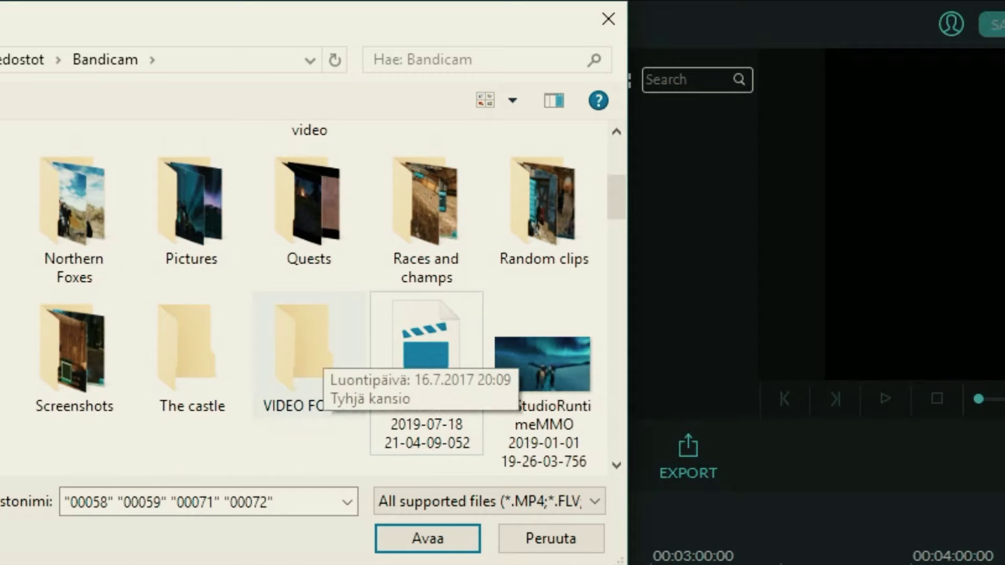
{"action": "double_click", "coordinate": [301, 356]}
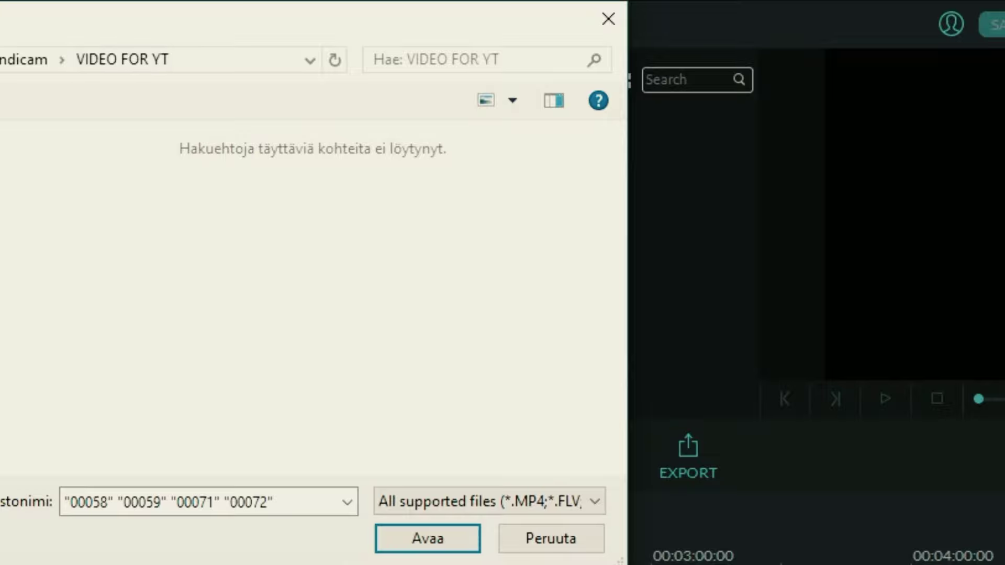
{"action": "key", "text": "alt+Left"}
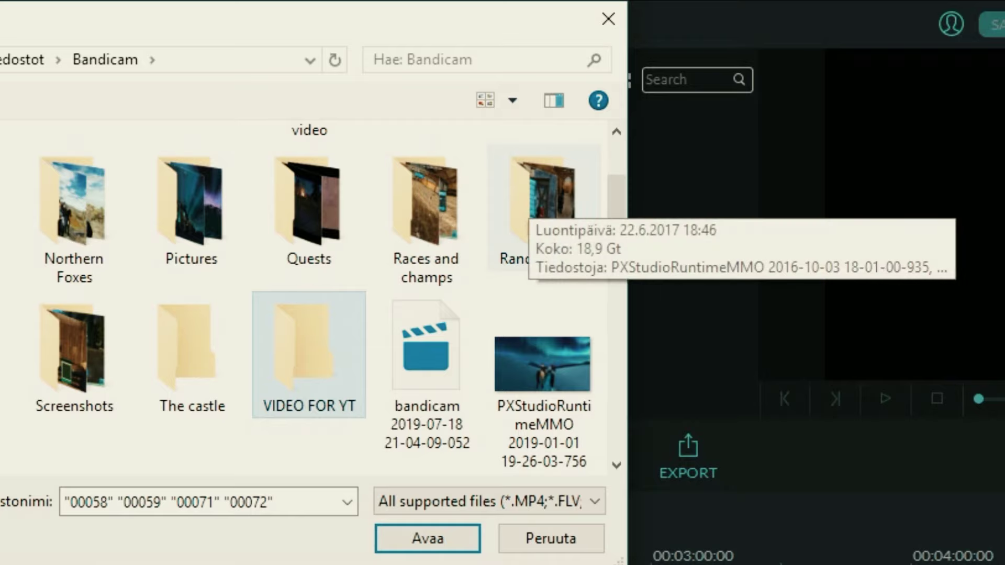
Step: Look through the recordings in the Random clips folder of Bandicam
{"action": "double_click", "coordinate": [545, 205]}
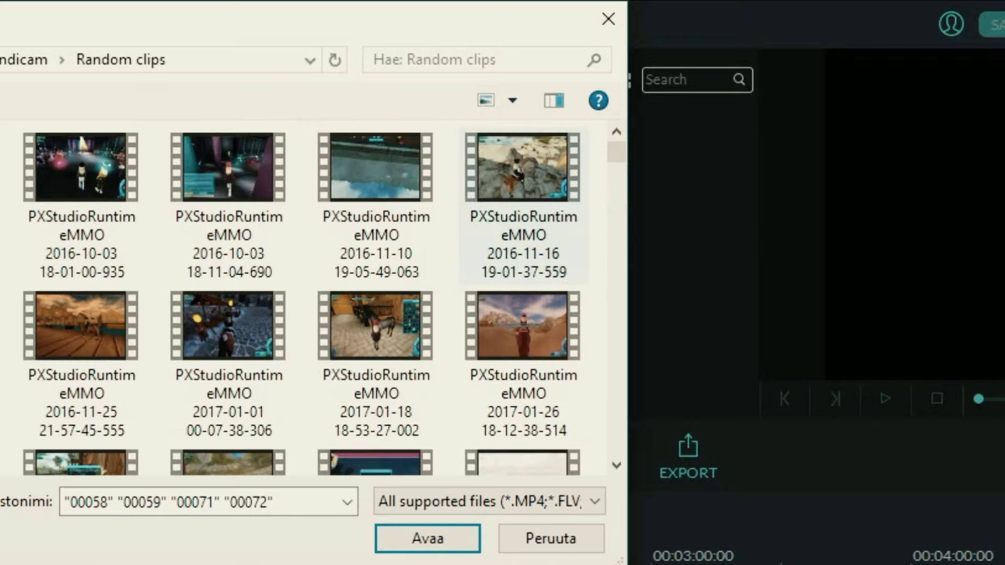
{"action": "scroll", "coordinate": [519, 194], "scroll_direction": "down", "scroll_amount": 3}
{"action": "scroll", "coordinate": [519, 194], "scroll_direction": "up", "scroll_amount": 3}
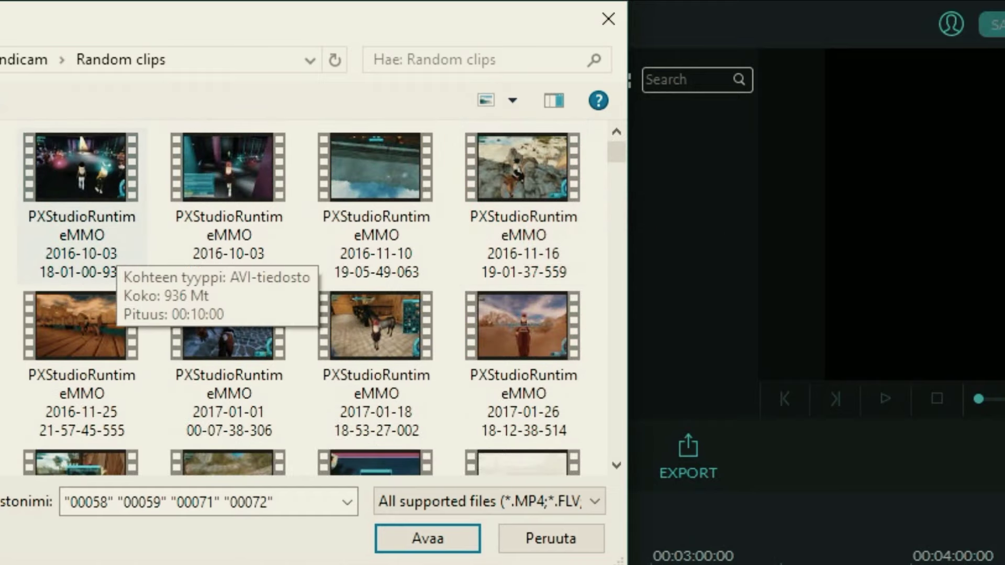
{"action": "scroll", "coordinate": [524, 341], "scroll_direction": "down", "scroll_amount": 8}
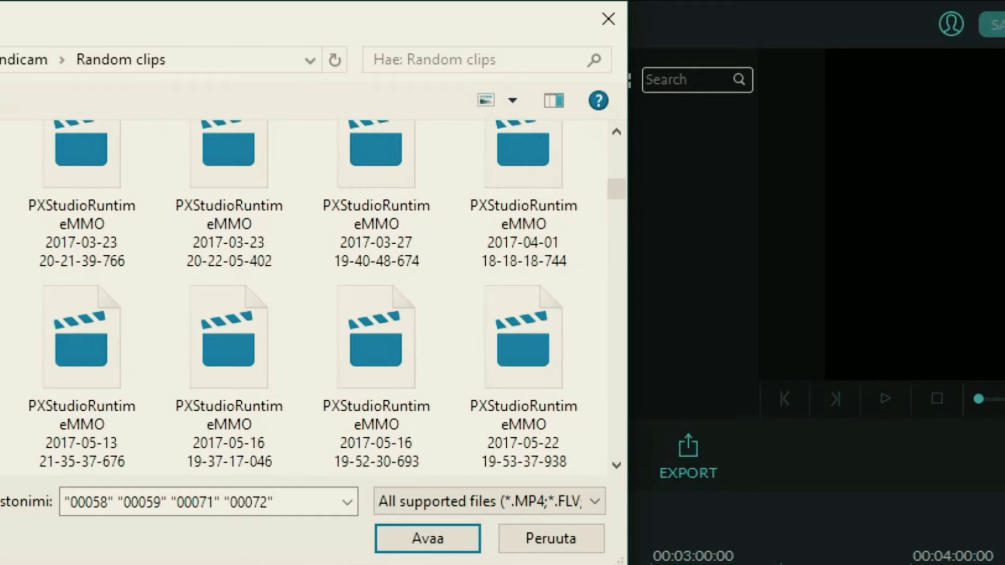
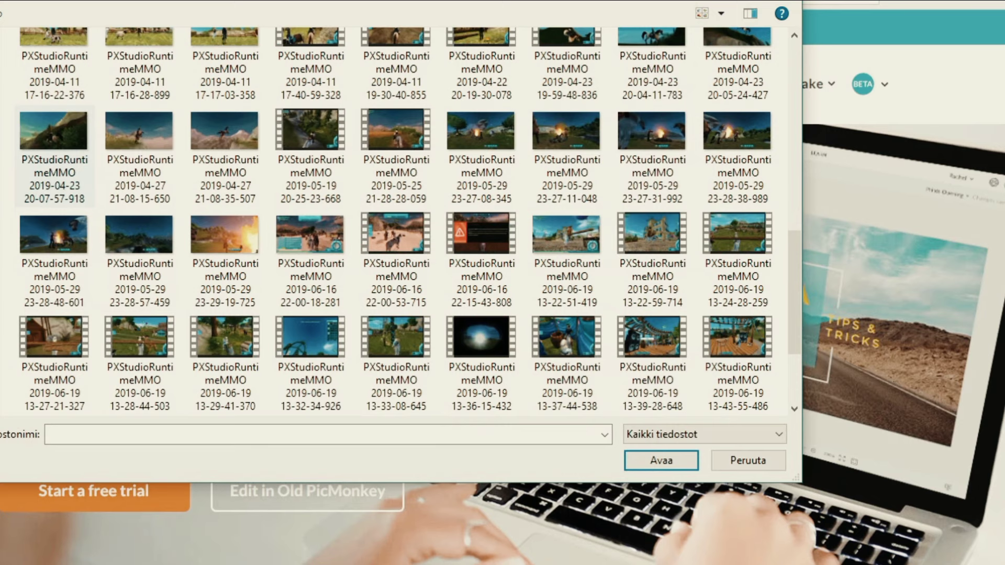
Step: Open the night-time campfire game screenshot from the Bandicam files in the PicMonkey editor
{"action": "scroll", "coordinate": [649, 366], "scroll_direction": "down", "scroll_amount": 2}
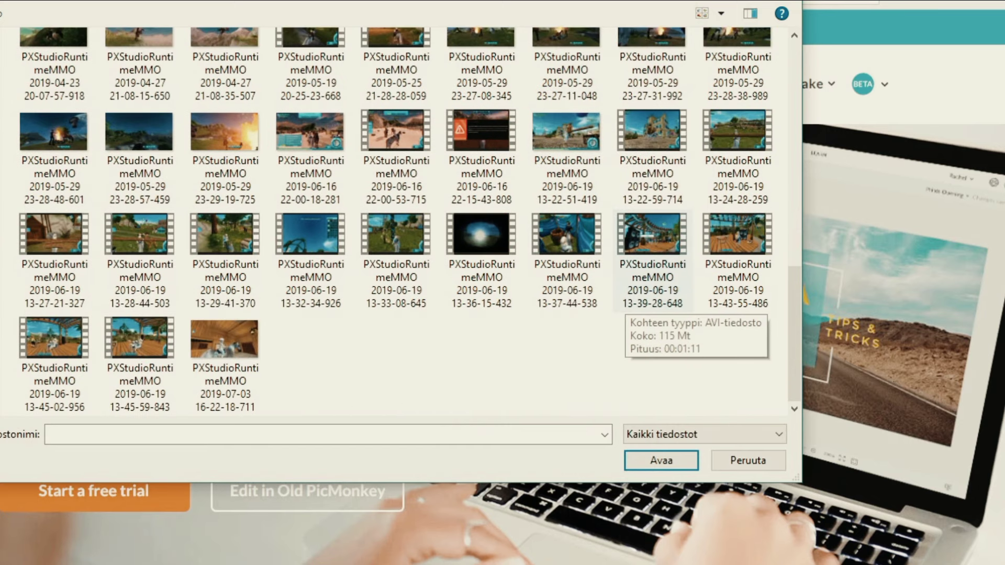
{"action": "scroll", "coordinate": [511, 293], "scroll_direction": "up", "scroll_amount": 3}
{"action": "double_click", "coordinate": [53, 260]}
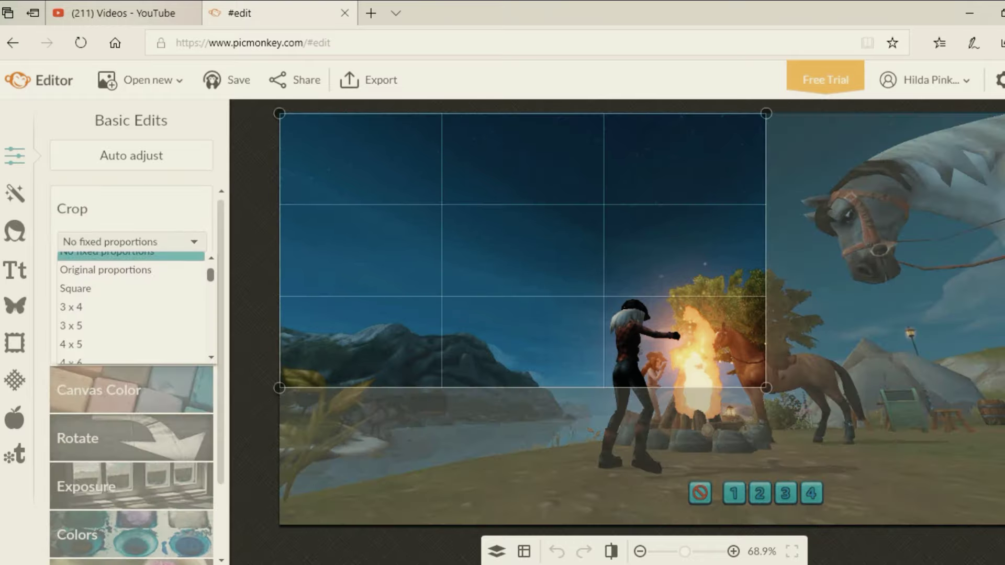
Step: Crop the screenshot to 16 x 9 proportions at about 1219 x 686, keeping the campfire and the large horse head in frame
{"action": "scroll", "coordinate": [131, 304], "scroll_direction": "down", "scroll_amount": 5}
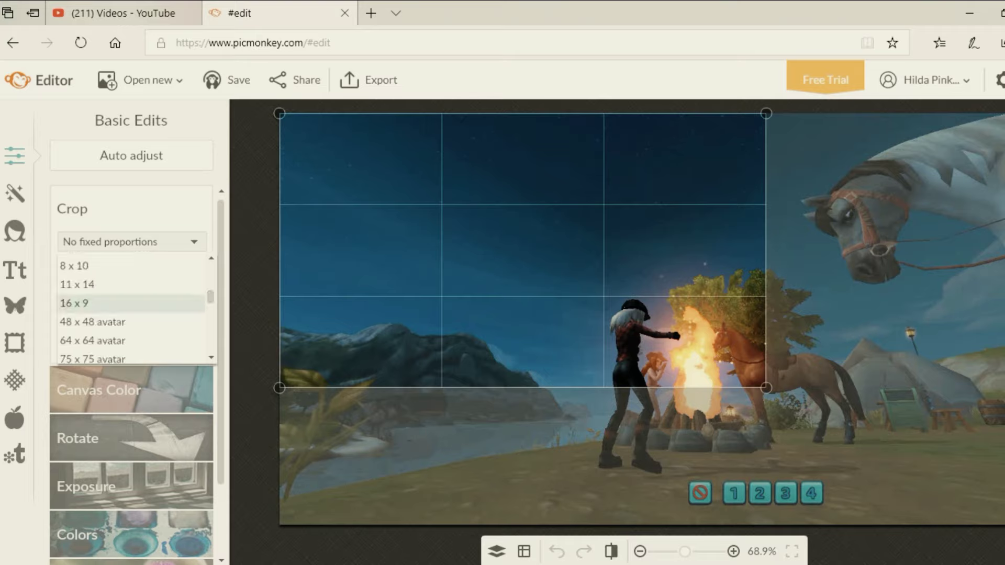
{"action": "left_click", "coordinate": [131, 303]}
{"action": "left_click_drag", "start_coordinate": [579, 297], "coordinate": [618, 285]}
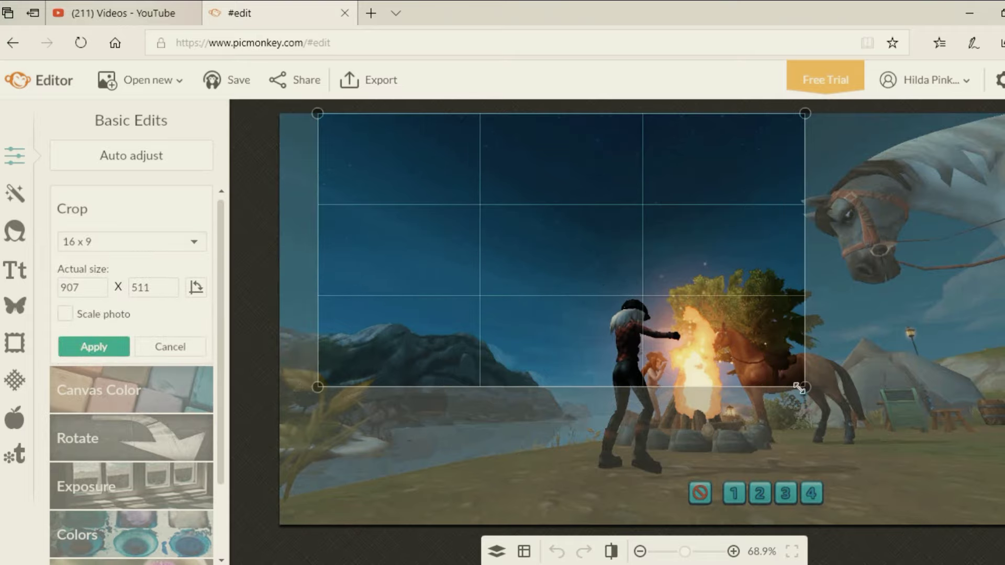
{"action": "left_click_drag", "start_coordinate": [799, 388], "coordinate": [972, 481]}
{"action": "left_click_drag", "start_coordinate": [808, 406], "coordinate": [840, 390]}
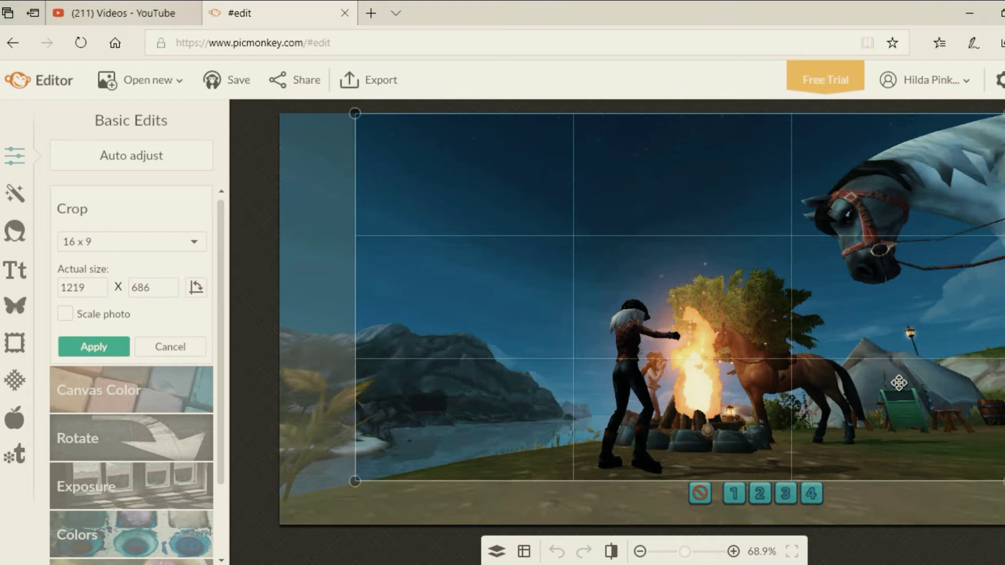
{"action": "left_click_drag", "start_coordinate": [899, 383], "coordinate": [904, 383]}
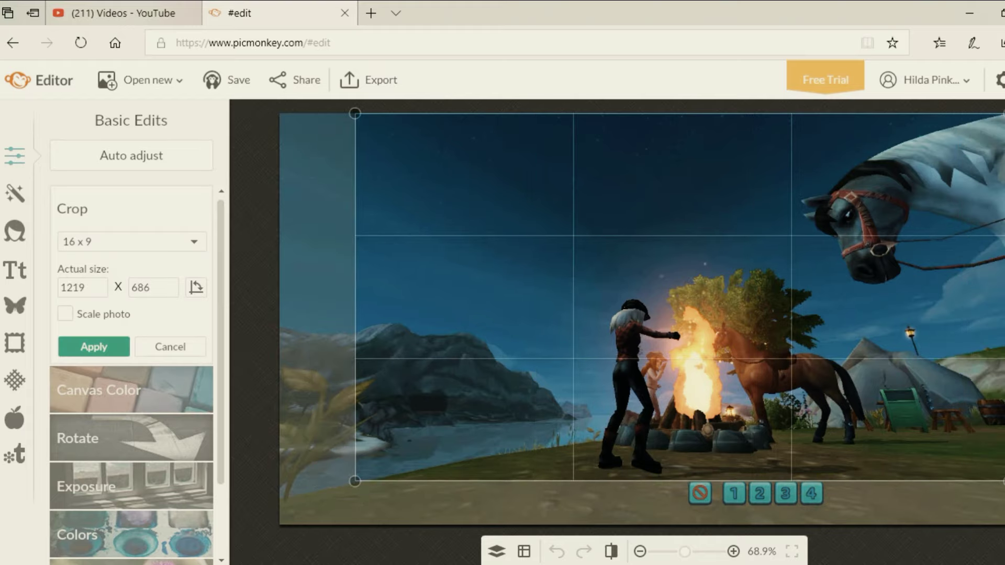
{"action": "left_click", "coordinate": [93, 347]}
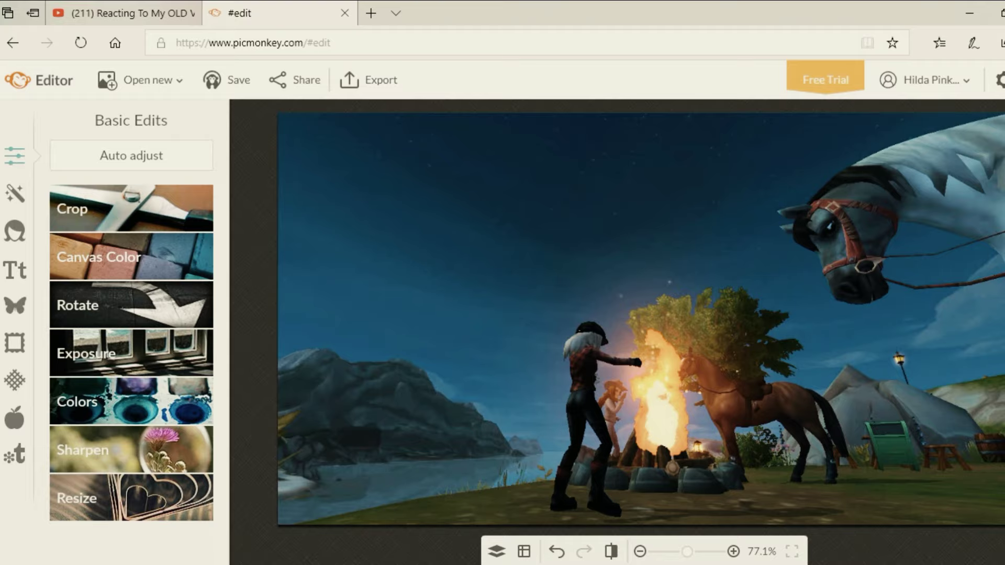
Step: Set the exposure brightness to 5, and apply a colour adjustment with saturation 1 and temperature 37
{"action": "left_click", "coordinate": [116, 354]}
{"action": "left_click_drag", "start_coordinate": [132, 422], "coordinate": [135, 422]}
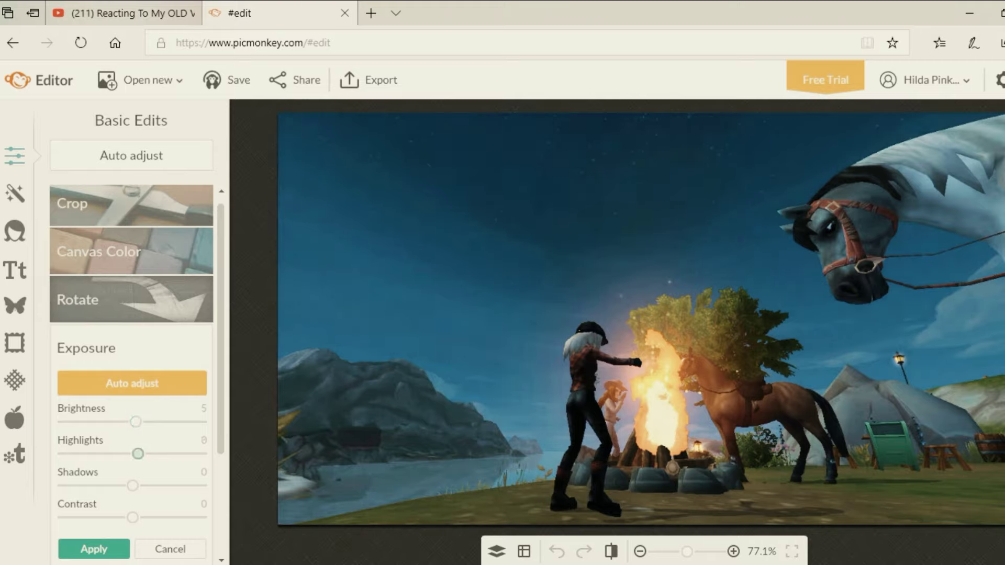
{"action": "left_click_drag", "start_coordinate": [133, 486], "coordinate": [133, 486]}
{"action": "left_click", "coordinate": [94, 549]}
{"action": "left_click", "coordinate": [116, 404]}
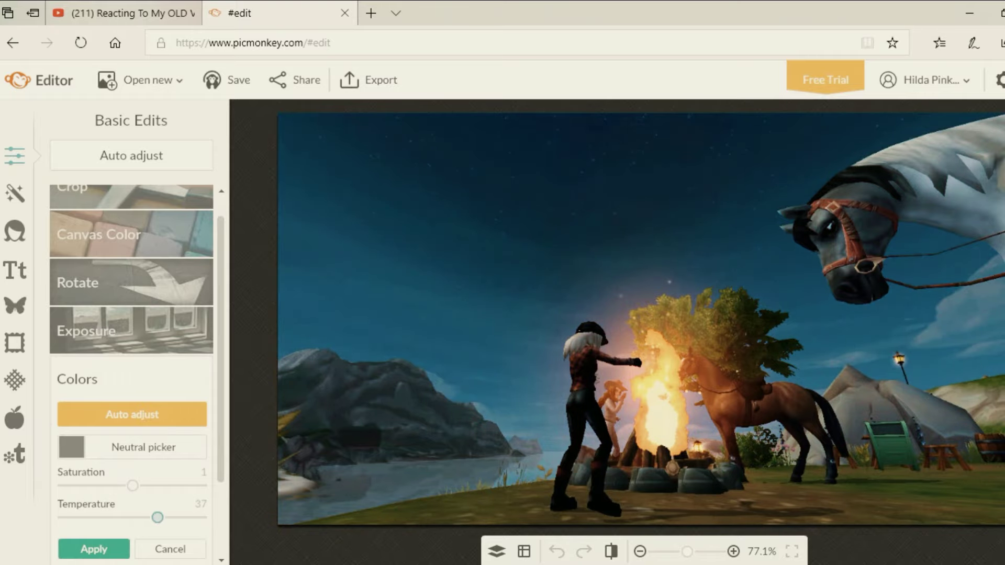
{"action": "left_click", "coordinate": [94, 549]}
Step: Apply a Spotlight effect focused on the campfire, with a larger focal size, softer edge and partial fade
{"action": "left_click", "coordinate": [15, 193]}
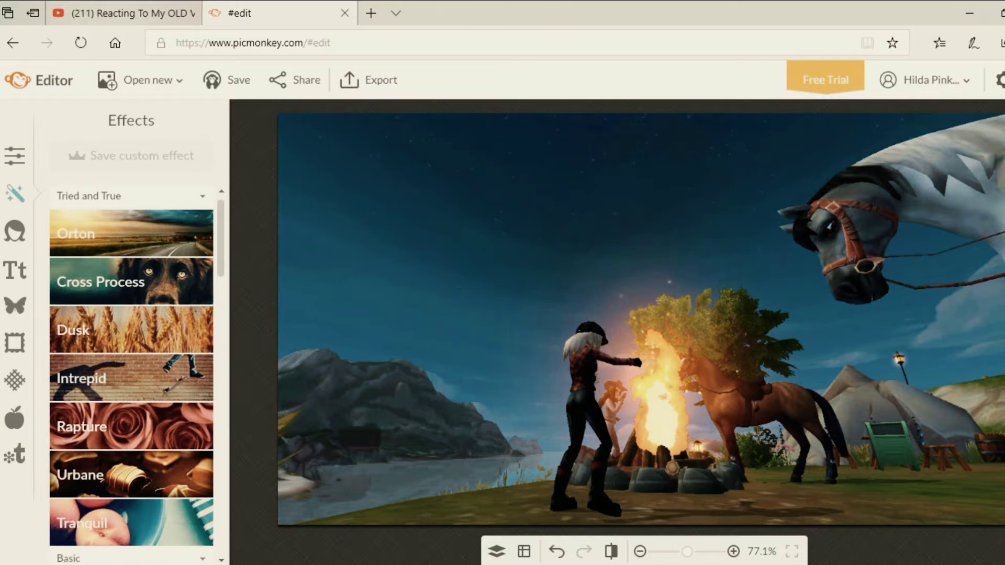
{"action": "scroll", "coordinate": [131, 366], "scroll_direction": "down", "scroll_amount": 10}
{"action": "left_click", "coordinate": [131, 455]}
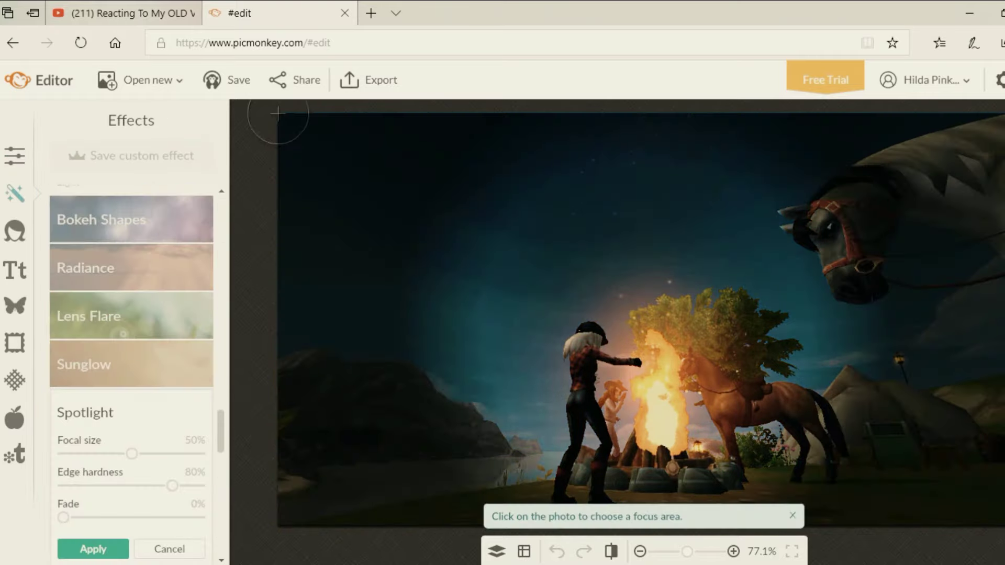
{"action": "left_click_drag", "start_coordinate": [710, 374], "coordinate": [654, 377]}
{"action": "left_click_drag", "start_coordinate": [131, 454], "coordinate": [143, 454]}
{"action": "left_click_drag", "start_coordinate": [172, 486], "coordinate": [143, 486]}
{"action": "left_click_drag", "start_coordinate": [63, 518], "coordinate": [139, 518]}
{"action": "left_click", "coordinate": [94, 549]}
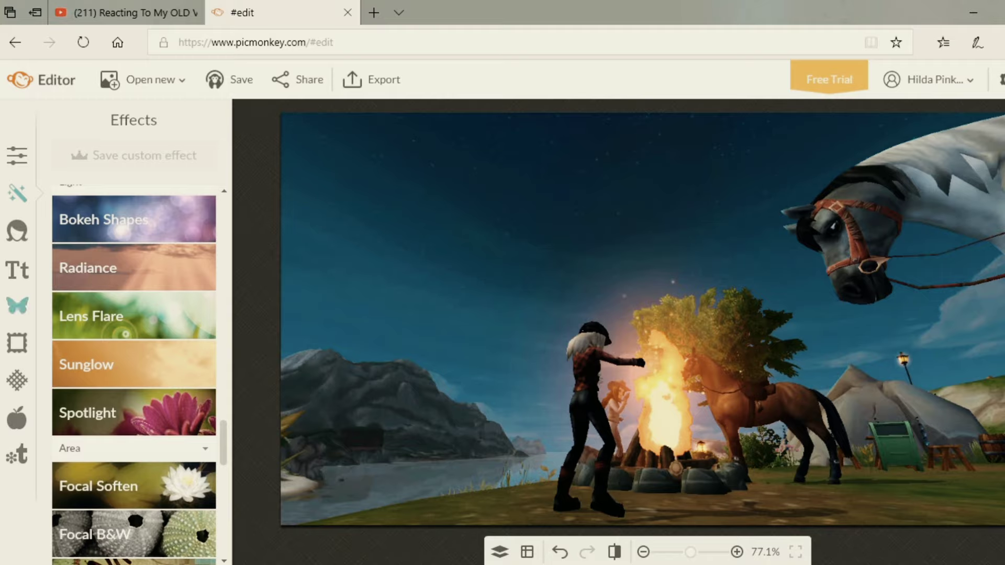
Step: Add the sunny beach screenshot with the beanie-wearing character to the campfire picture as your own graphic
{"action": "left_click", "coordinate": [17, 306]}
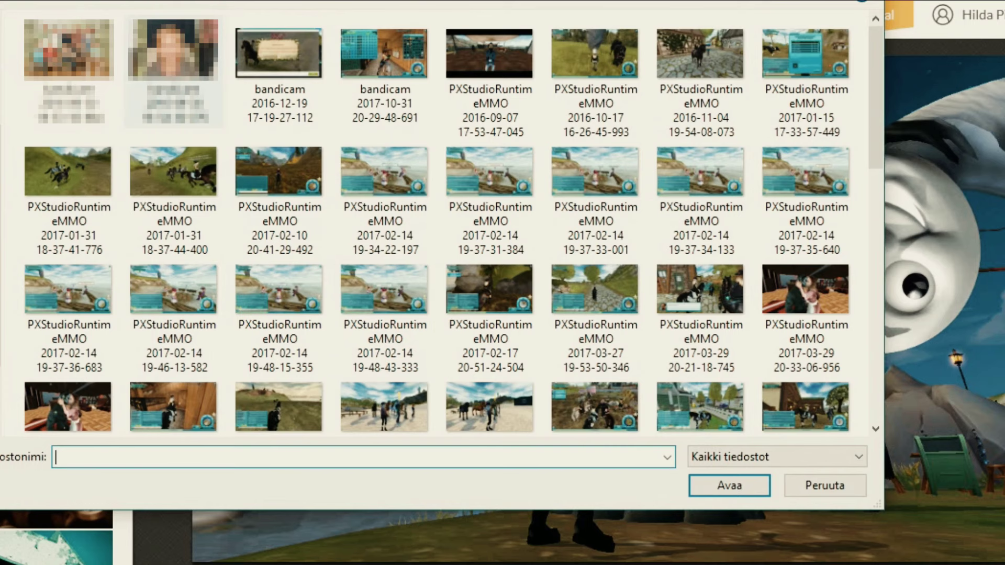
{"action": "scroll", "coordinate": [457, 333], "scroll_direction": "down", "scroll_amount": 5}
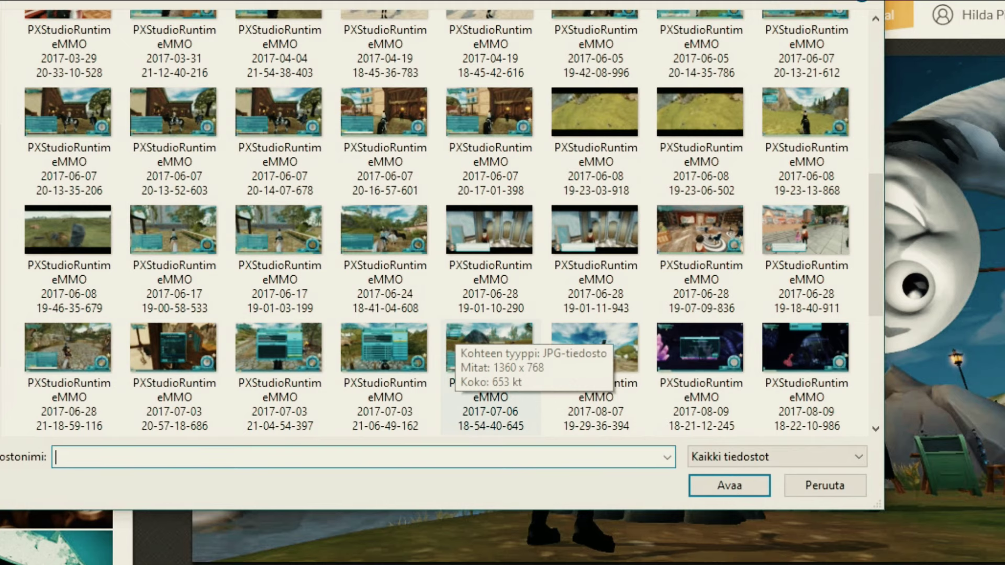
{"action": "scroll", "coordinate": [455, 338], "scroll_direction": "down", "scroll_amount": 3}
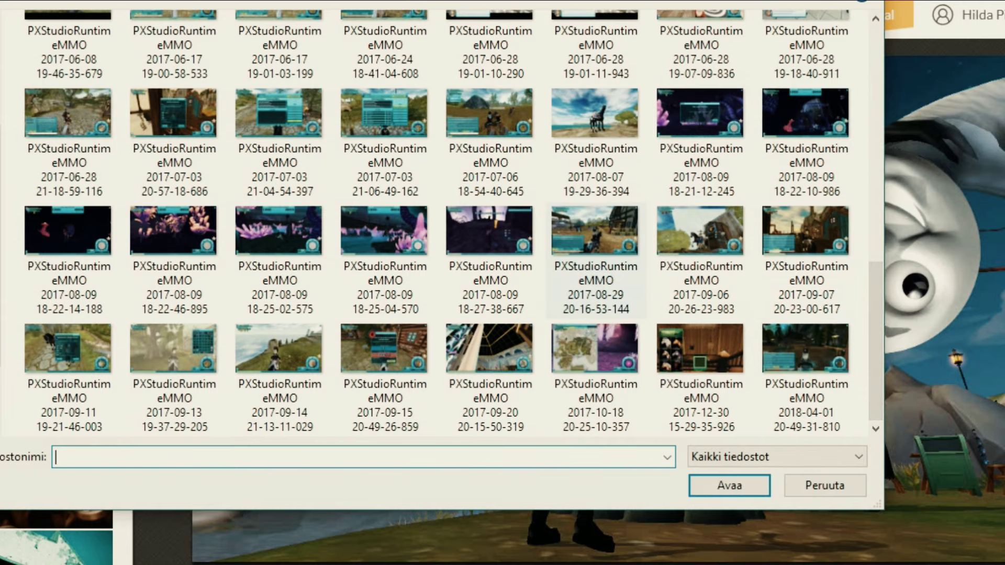
{"action": "scroll", "coordinate": [596, 262], "scroll_direction": "up", "scroll_amount": 8}
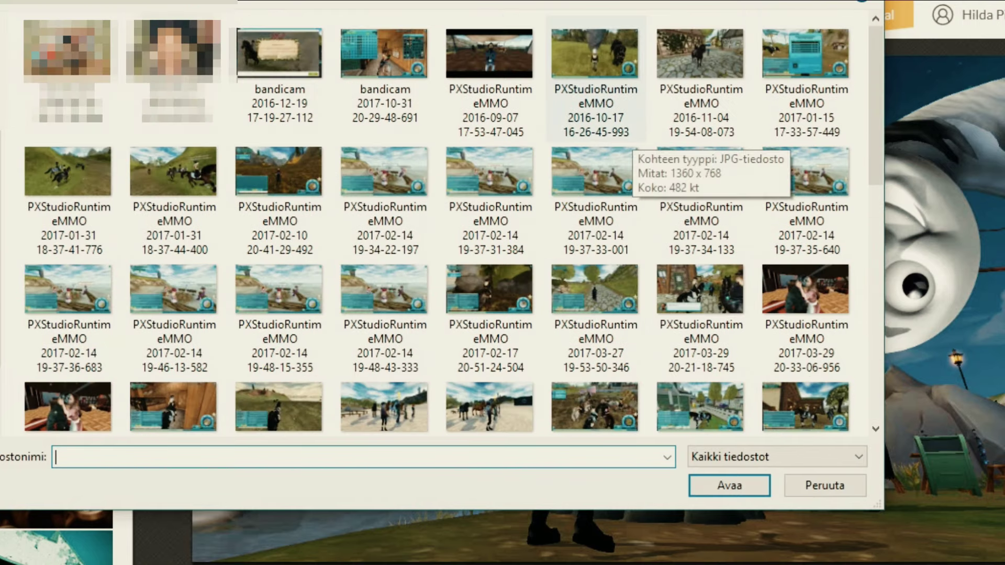
{"action": "scroll", "coordinate": [596, 261], "scroll_direction": "down", "scroll_amount": 3}
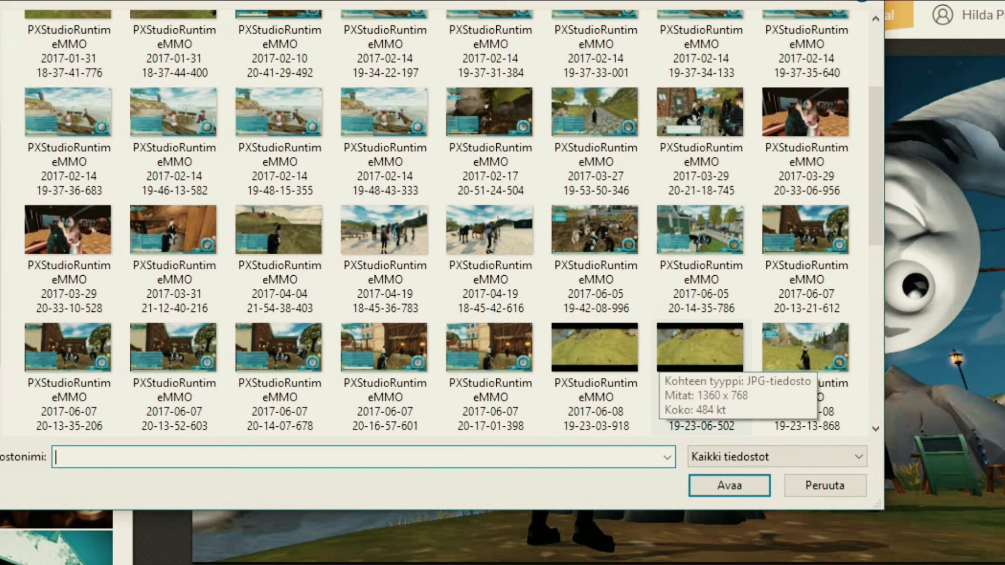
{"action": "scroll", "coordinate": [654, 361], "scroll_direction": "down", "scroll_amount": 8}
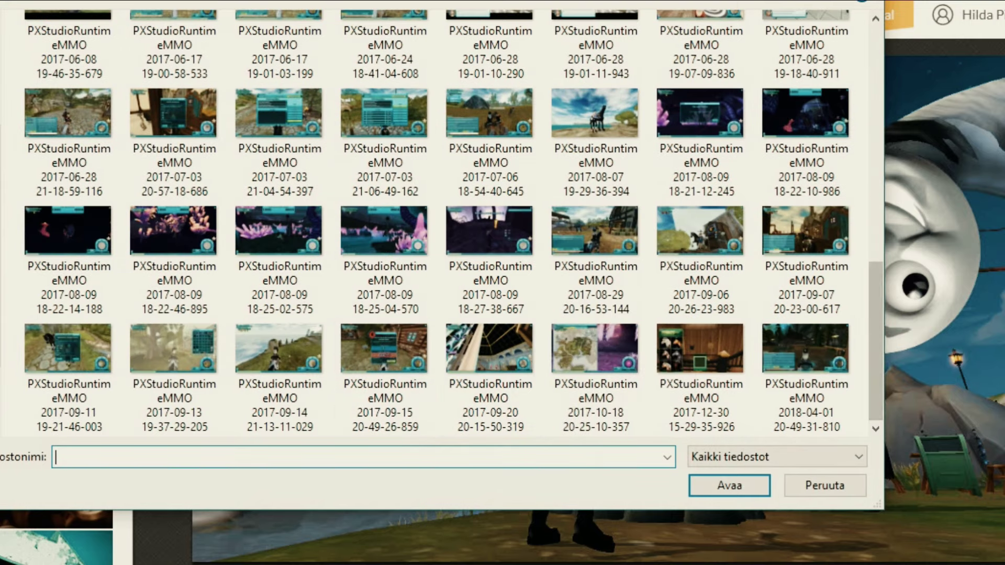
{"action": "scroll", "coordinate": [670, 409], "scroll_direction": "up", "scroll_amount": 8}
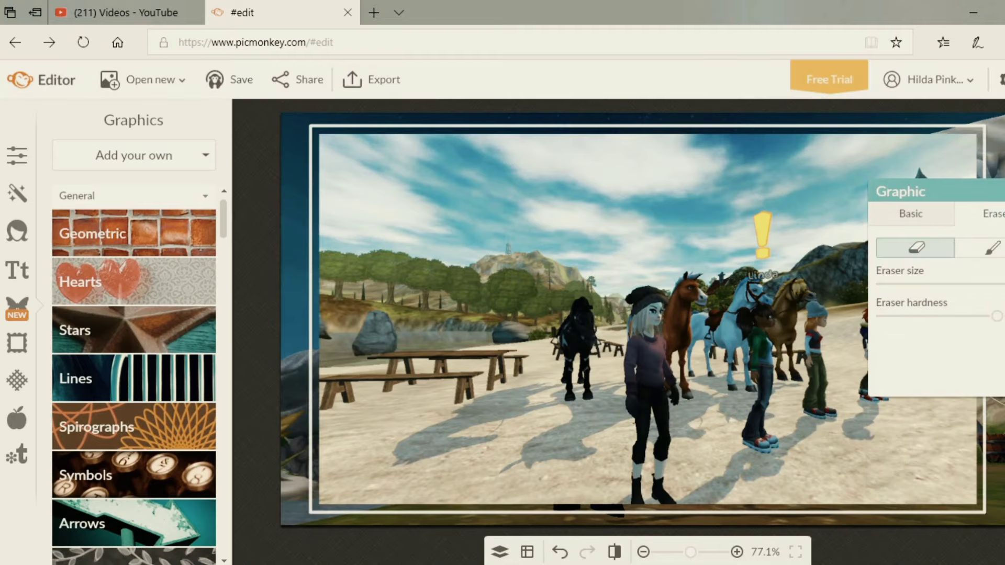
Step: Erase the beach scene around the beanie-wearing character's head, and enlarge and move the cut-out over the standing campfire character's head
{"action": "mouse_move", "coordinate": [367, 377]}
{"action": "left_mouse_down"}
{"action": "mouse_move", "coordinate": [400, 450]}
{"action": "mouse_move", "coordinate": [590, 77]}
{"action": "mouse_move", "coordinate": [938, 475]}
{"action": "mouse_move", "coordinate": [526, 246]}
{"action": "mouse_move", "coordinate": [804, 366]}
{"action": "mouse_move", "coordinate": [624, 167]}
{"action": "left_mouse_up"}
{"action": "left_click", "coordinate": [911, 213]}
{"action": "left_click_drag", "start_coordinate": [445, 355], "coordinate": [470, 251]}
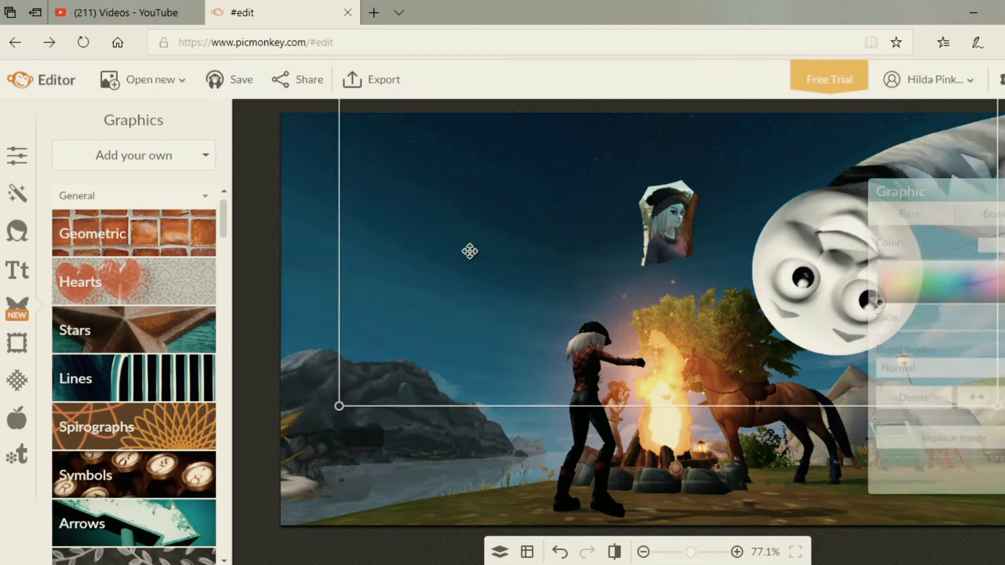
{"action": "left_click_drag", "start_coordinate": [339, 406], "coordinate": [146, 515]}
{"action": "left_click_drag", "start_coordinate": [471, 272], "coordinate": [476, 337]}
Step: Erase the beach background left around the top and sides of the beanie
{"action": "left_click_drag", "start_coordinate": [691, 552], "coordinate": [718, 553]}
{"action": "left_click", "coordinate": [993, 213]}
{"action": "left_click_drag", "start_coordinate": [999, 535], "coordinate": [988, 543]}
{"action": "mouse_move", "coordinate": [435, 414]}
{"action": "left_mouse_down"}
{"action": "mouse_move", "coordinate": [745, 455]}
{"action": "mouse_move", "coordinate": [366, 367]}
{"action": "mouse_move", "coordinate": [433, 321]}
{"action": "left_mouse_up"}
{"action": "scroll", "coordinate": [433, 321], "scroll_direction": "up", "scroll_amount": 2}
{"action": "mouse_move", "coordinate": [513, 526]}
{"action": "left_mouse_down"}
{"action": "mouse_move", "coordinate": [482, 380]}
{"action": "mouse_move", "coordinate": [433, 242]}
{"action": "left_mouse_up"}
{"action": "scroll", "coordinate": [433, 242], "scroll_direction": "up", "scroll_amount": 1}
{"action": "mouse_move", "coordinate": [491, 322]}
{"action": "left_mouse_down"}
{"action": "mouse_move", "coordinate": [454, 283]}
{"action": "mouse_move", "coordinate": [492, 251]}
{"action": "left_mouse_up"}
{"action": "scroll", "coordinate": [532, 283], "scroll_direction": "down", "scroll_amount": 5}
{"action": "scroll", "coordinate": [681, 230], "scroll_direction": "up", "scroll_amount": 3}
{"action": "left_click_drag", "start_coordinate": [707, 241], "coordinate": [800, 298]}
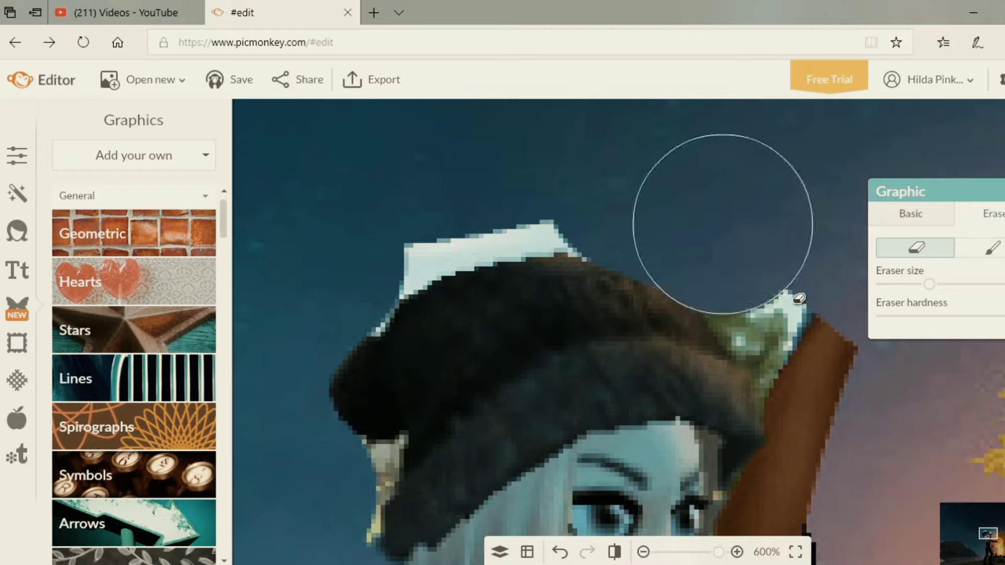
{"action": "mouse_move", "coordinate": [723, 224]}
{"action": "left_mouse_down"}
{"action": "mouse_move", "coordinate": [668, 193]}
{"action": "mouse_move", "coordinate": [580, 168]}
{"action": "mouse_move", "coordinate": [541, 170]}
{"action": "mouse_move", "coordinate": [447, 186]}
{"action": "mouse_move", "coordinate": [375, 217]}
{"action": "mouse_move", "coordinate": [335, 257]}
{"action": "left_mouse_up"}
Step: Reduce the eraser size and remove the brown horse remnants beside the beanie and face
{"action": "left_click_drag", "start_coordinate": [930, 284], "coordinate": [915, 284]}
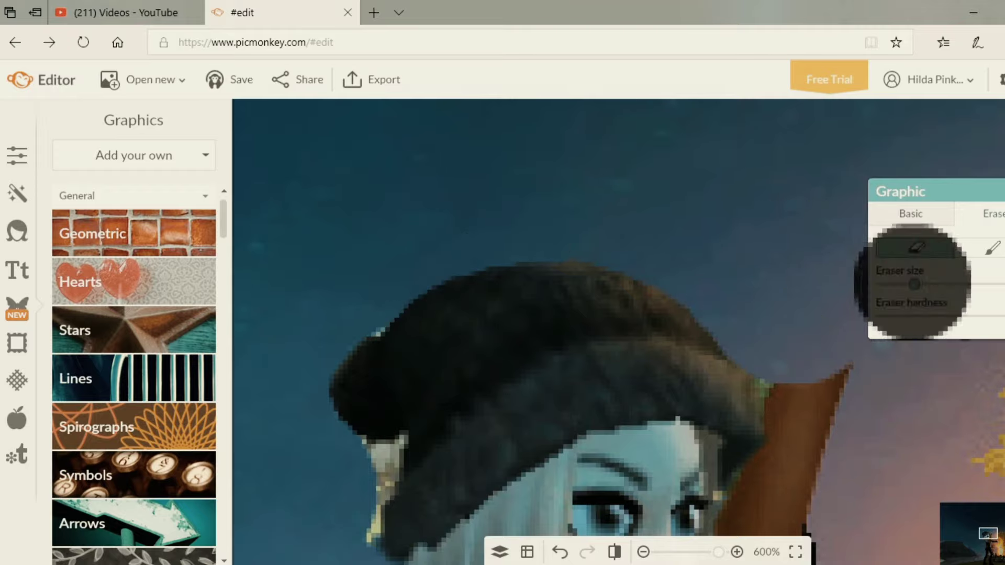
{"action": "scroll", "coordinate": [377, 309], "scroll_direction": "down", "scroll_amount": 2}
{"action": "scroll", "coordinate": [606, 307], "scroll_direction": "up", "scroll_amount": 3}
{"action": "mouse_move", "coordinate": [601, 216]}
{"action": "left_mouse_down"}
{"action": "mouse_move", "coordinate": [559, 299]}
{"action": "mouse_move", "coordinate": [615, 292]}
{"action": "left_mouse_up"}
{"action": "scroll", "coordinate": [615, 291], "scroll_direction": "down", "scroll_amount": 3}
{"action": "scroll", "coordinate": [581, 392], "scroll_direction": "up", "scroll_amount": 3}
{"action": "mouse_move", "coordinate": [588, 411]}
{"action": "left_mouse_down"}
{"action": "mouse_move", "coordinate": [604, 422]}
{"action": "mouse_move", "coordinate": [602, 231]}
{"action": "left_mouse_up"}
{"action": "scroll", "coordinate": [601, 231], "scroll_direction": "down", "scroll_amount": 3}
{"action": "scroll", "coordinate": [612, 387], "scroll_direction": "up", "scroll_amount": 4}
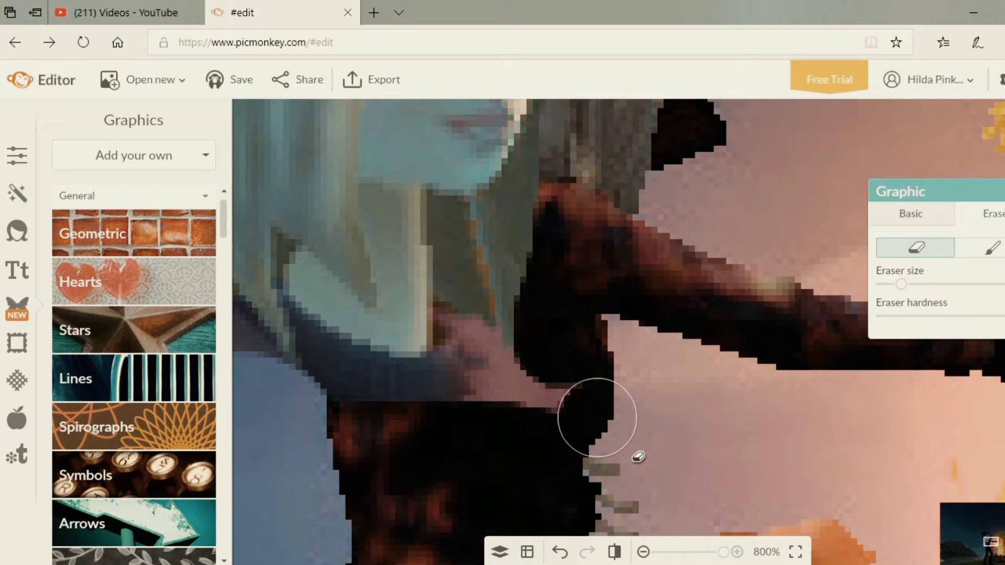
Step: Erase the purple sweater below the chin and hair, using a smaller eraser for the gaps between strands
{"action": "mouse_move", "coordinate": [597, 417]}
{"action": "left_mouse_down"}
{"action": "mouse_move", "coordinate": [314, 310]}
{"action": "mouse_move", "coordinate": [330, 320]}
{"action": "mouse_move", "coordinate": [333, 349]}
{"action": "mouse_move", "coordinate": [500, 418]}
{"action": "mouse_move", "coordinate": [451, 350]}
{"action": "mouse_move", "coordinate": [431, 236]}
{"action": "mouse_move", "coordinate": [514, 398]}
{"action": "left_mouse_up"}
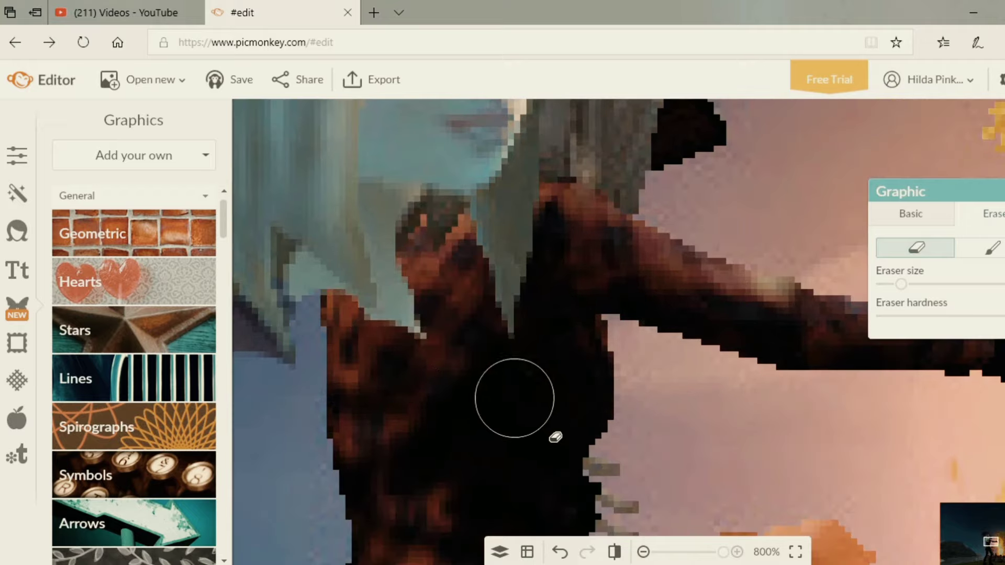
{"action": "left_click_drag", "start_coordinate": [402, 233], "coordinate": [451, 312]}
{"action": "left_click_drag", "start_coordinate": [900, 283], "coordinate": [888, 284]}
{"action": "left_click_drag", "start_coordinate": [380, 198], "coordinate": [379, 202]}
Step: Trim the background between the pointed hair ends of the head cut-out with a very small eraser
{"action": "scroll", "coordinate": [403, 335], "scroll_direction": "down", "scroll_amount": 5}
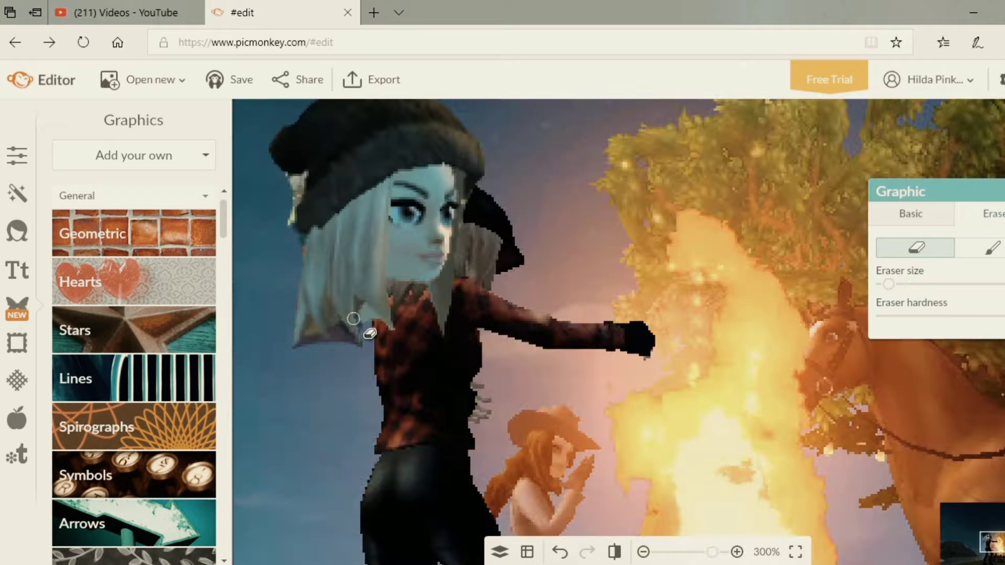
{"action": "scroll", "coordinate": [354, 318], "scroll_direction": "up", "scroll_amount": 5}
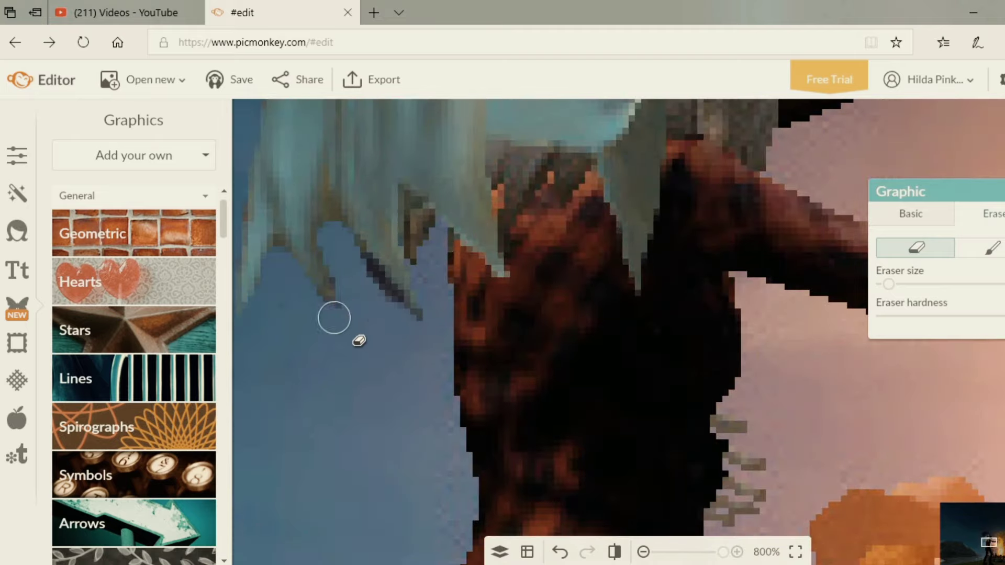
{"action": "mouse_move", "coordinate": [334, 318]}
{"action": "left_mouse_down"}
{"action": "mouse_move", "coordinate": [360, 312]}
{"action": "mouse_move", "coordinate": [350, 260]}
{"action": "mouse_move", "coordinate": [422, 232]}
{"action": "left_mouse_up"}
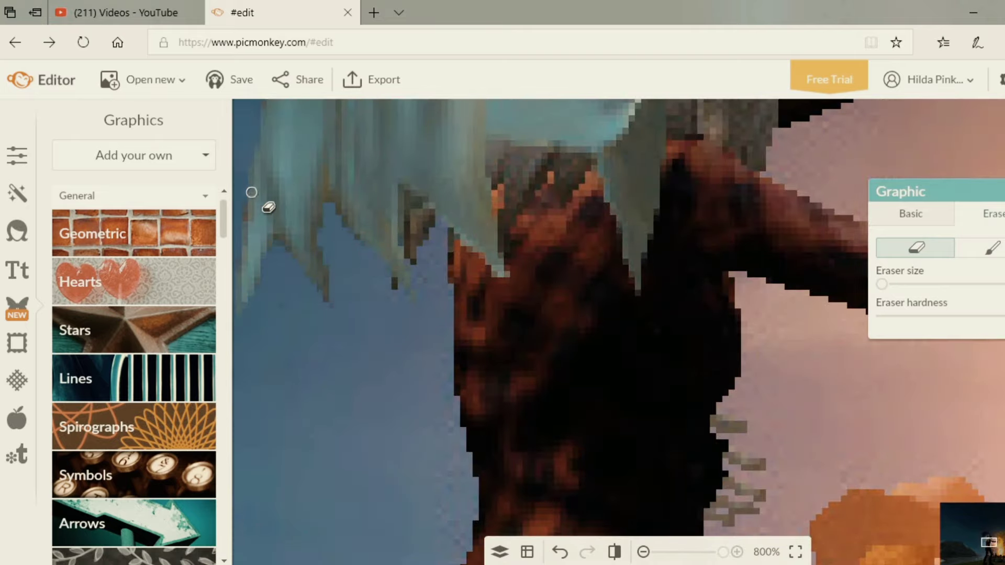
{"action": "scroll", "coordinate": [410, 203], "scroll_direction": "down", "scroll_amount": 5}
{"action": "scroll", "coordinate": [518, 164], "scroll_direction": "up", "scroll_amount": 5}
{"action": "mouse_move", "coordinate": [493, 240]}
{"action": "left_mouse_down"}
{"action": "mouse_move", "coordinate": [548, 231]}
{"action": "mouse_move", "coordinate": [517, 403]}
{"action": "mouse_move", "coordinate": [506, 365]}
{"action": "mouse_move", "coordinate": [545, 243]}
{"action": "mouse_move", "coordinate": [543, 275]}
{"action": "mouse_move", "coordinate": [484, 234]}
{"action": "mouse_move", "coordinate": [519, 256]}
{"action": "mouse_move", "coordinate": [443, 238]}
{"action": "left_mouse_up"}
{"action": "scroll", "coordinate": [525, 320], "scroll_direction": "down", "scroll_amount": 5}
{"action": "scroll", "coordinate": [547, 368], "scroll_direction": "up", "scroll_amount": 5}
{"action": "scroll", "coordinate": [461, 253], "scroll_direction": "down", "scroll_amount": 9}
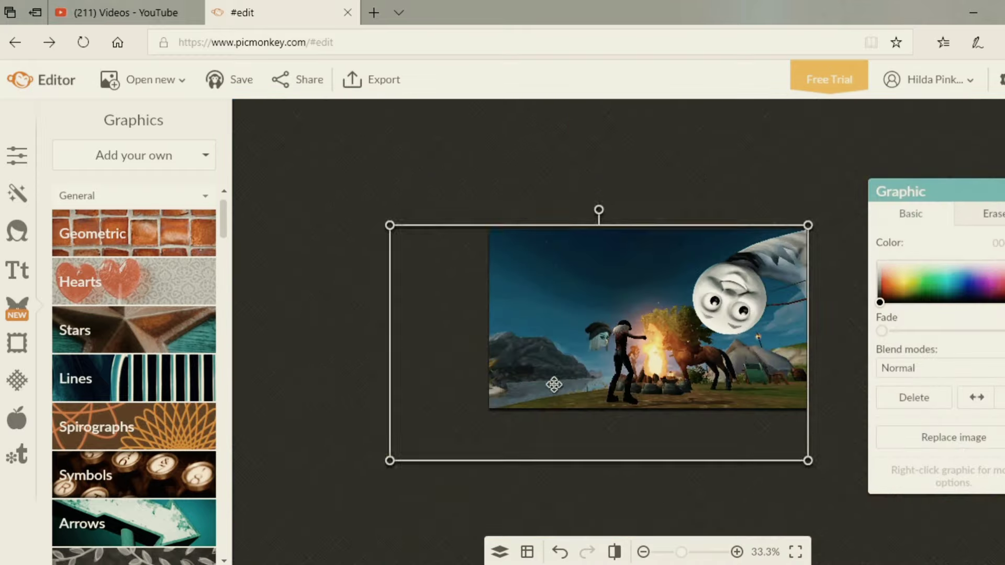
Step: Change the head graphic's colour to a near-black shade and look through its blend modes, keeping Normal
{"action": "scroll", "coordinate": [554, 383], "scroll_direction": "up", "scroll_amount": 3}
{"action": "left_click", "coordinate": [911, 302]}
{"action": "scroll", "coordinate": [806, 346], "scroll_direction": "down", "scroll_amount": 1}
{"action": "left_click", "coordinate": [932, 368]}
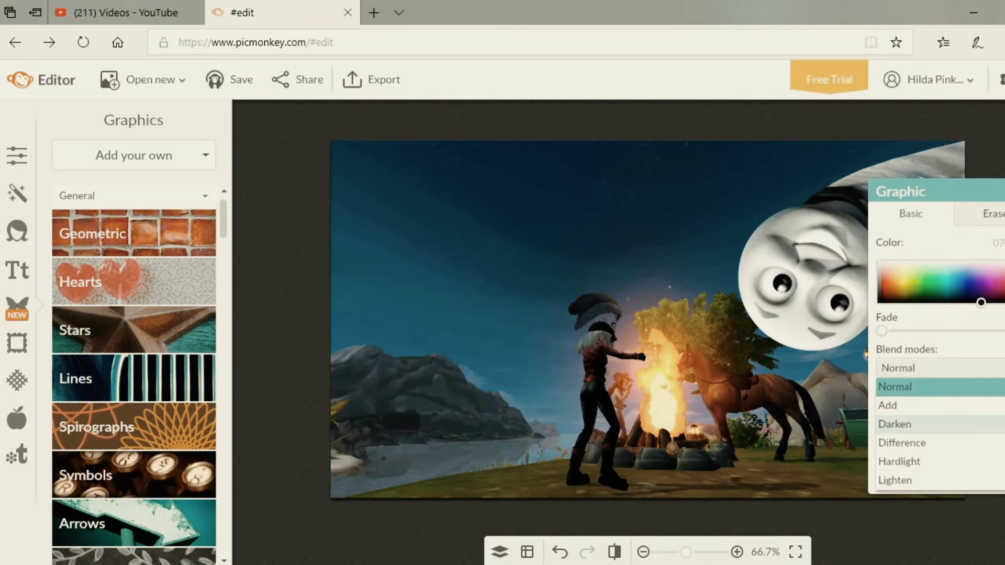
{"action": "scroll", "coordinate": [932, 451], "scroll_direction": "down", "scroll_amount": 1}
{"action": "left_click", "coordinate": [743, 220]}
Step: Erase the remaining light fringe along the beanie's edge and check the hair ends for leftovers
{"action": "scroll", "coordinate": [590, 316], "scroll_direction": "up", "scroll_amount": 7}
{"action": "left_click", "coordinate": [994, 213]}
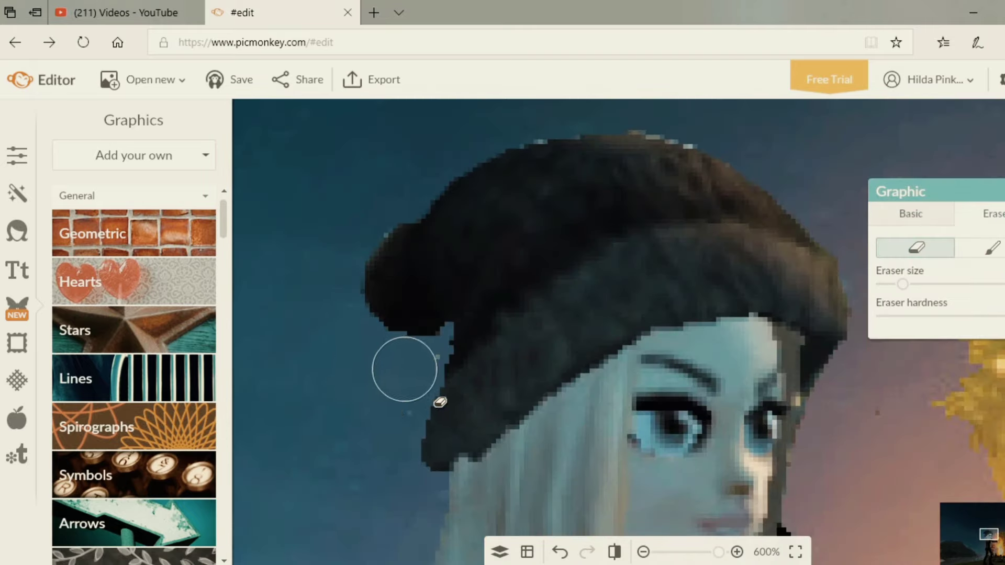
{"action": "left_click_drag", "start_coordinate": [405, 369], "coordinate": [410, 369]}
{"action": "left_click_drag", "start_coordinate": [640, 112], "coordinate": [539, 124]}
{"action": "scroll", "coordinate": [691, 340], "scroll_direction": "down", "scroll_amount": 3}
{"action": "scroll", "coordinate": [691, 271], "scroll_direction": "up", "scroll_amount": 3}
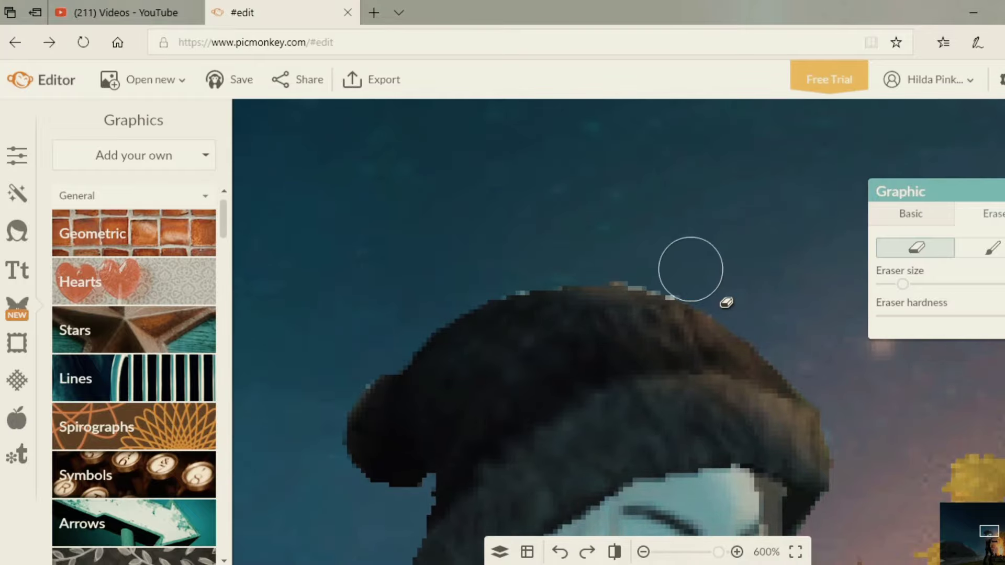
{"action": "left_click_drag", "start_coordinate": [691, 271], "coordinate": [631, 257]}
{"action": "scroll", "coordinate": [618, 255], "scroll_direction": "down", "scroll_amount": 3}
{"action": "scroll", "coordinate": [701, 409], "scroll_direction": "up", "scroll_amount": 4}
{"action": "scroll", "coordinate": [610, 198], "scroll_direction": "down", "scroll_amount": 4}
{"action": "scroll", "coordinate": [471, 314], "scroll_direction": "up", "scroll_amount": 3}
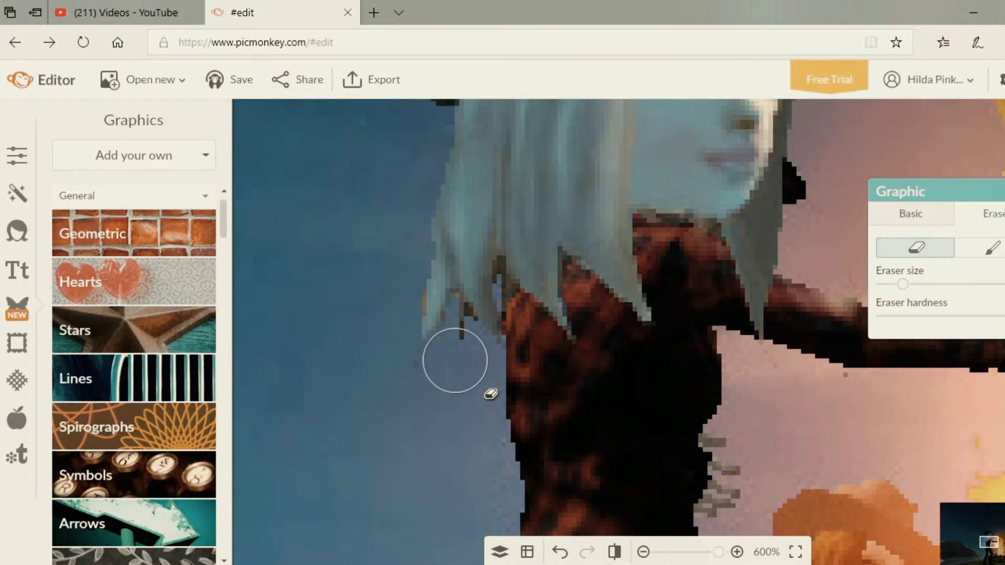
{"action": "scroll", "coordinate": [610, 440], "scroll_direction": "down", "scroll_amount": 5}
{"action": "left_click", "coordinate": [800, 245]}
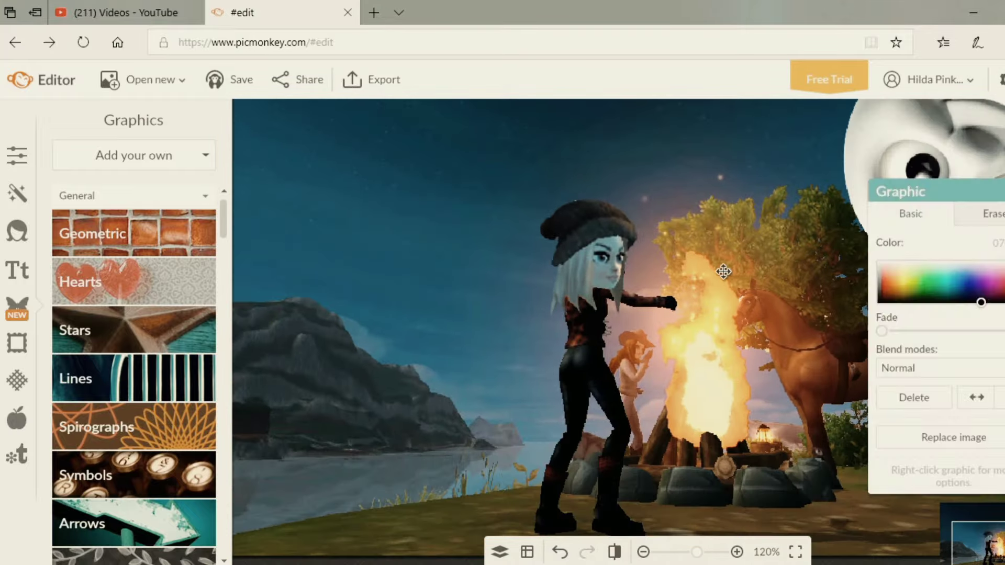
Step: Flatten the layers and paint white circles over both eyes with the Draw effect, using brush size 26 and hardness 59%
{"action": "scroll", "coordinate": [665, 417], "scroll_direction": "down", "scroll_amount": 3}
{"action": "left_click", "coordinate": [500, 553]}
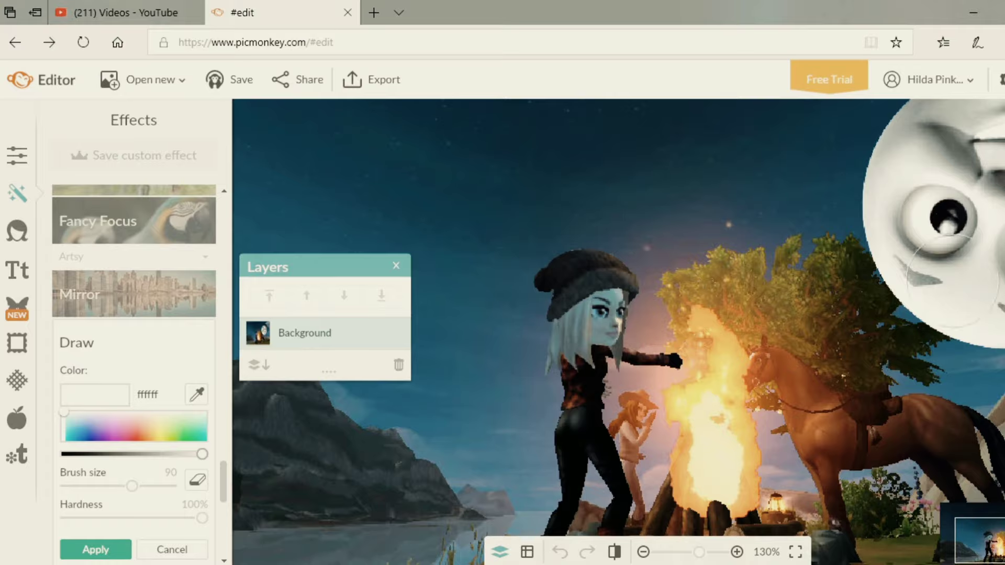
{"action": "scroll", "coordinate": [633, 277], "scroll_direction": "up", "scroll_amount": 3}
{"action": "scroll", "coordinate": [632, 293], "scroll_direction": "up", "scroll_amount": 3}
{"action": "left_click_drag", "start_coordinate": [132, 486], "coordinate": [84, 487]}
{"action": "left_click_drag", "start_coordinate": [202, 518], "coordinate": [146, 518]}
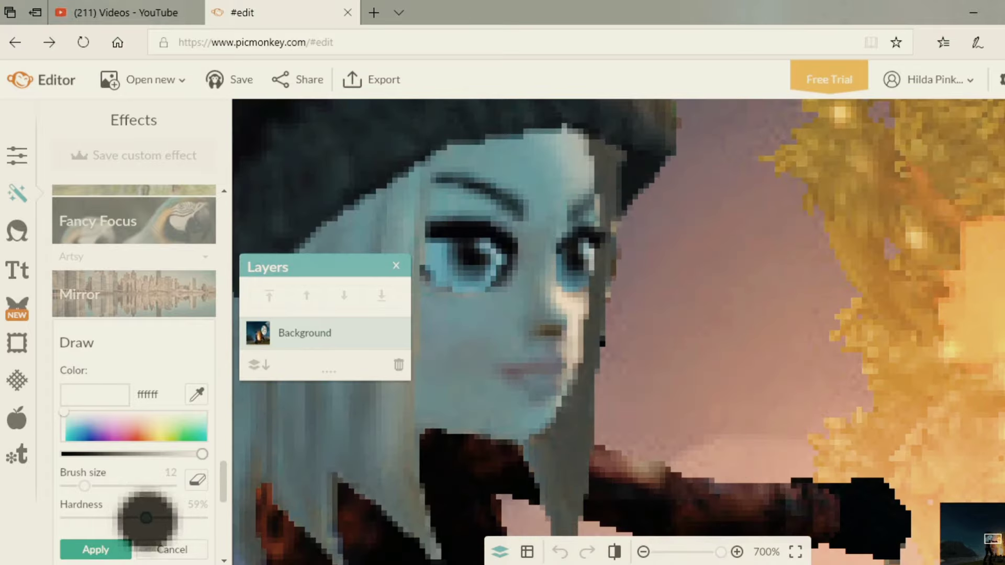
{"action": "left_click_drag", "start_coordinate": [84, 486], "coordinate": [98, 487]}
{"action": "left_click", "coordinate": [602, 267]}
{"action": "left_click", "coordinate": [466, 255]}
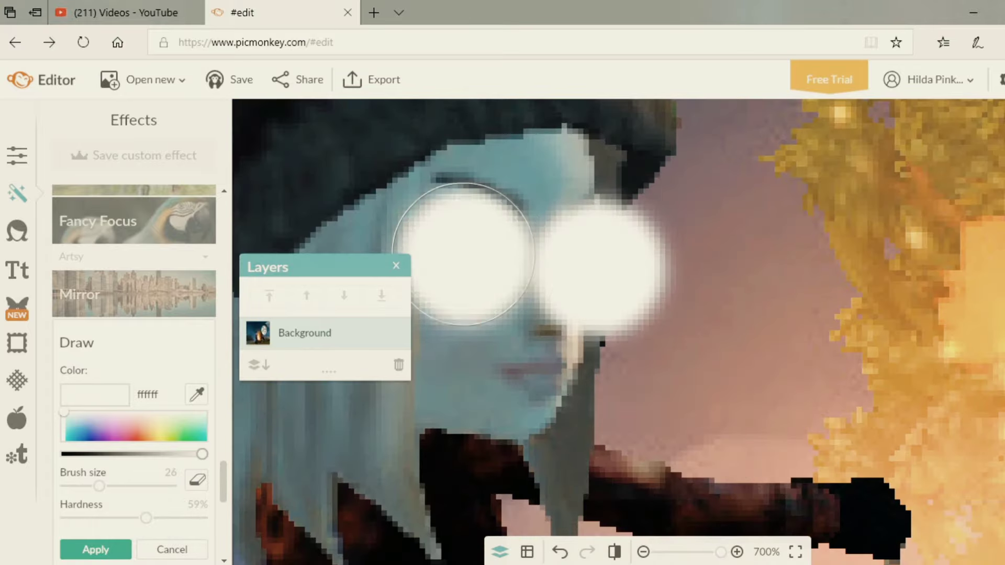
Step: Paint a grey 7c7c7c pupil in the white eye nearer the fire, using brush size 9 and hardness 100%
{"action": "scroll", "coordinate": [639, 325], "scroll_direction": "down", "scroll_amount": 5}
{"action": "scroll", "coordinate": [646, 332], "scroll_direction": "up", "scroll_amount": 5}
{"action": "left_click_drag", "start_coordinate": [202, 455], "coordinate": [130, 455]}
{"action": "left_click_drag", "start_coordinate": [99, 486], "coordinate": [81, 487]}
{"action": "left_click_drag", "start_coordinate": [146, 519], "coordinate": [202, 518]}
{"action": "left_click", "coordinate": [611, 238]}
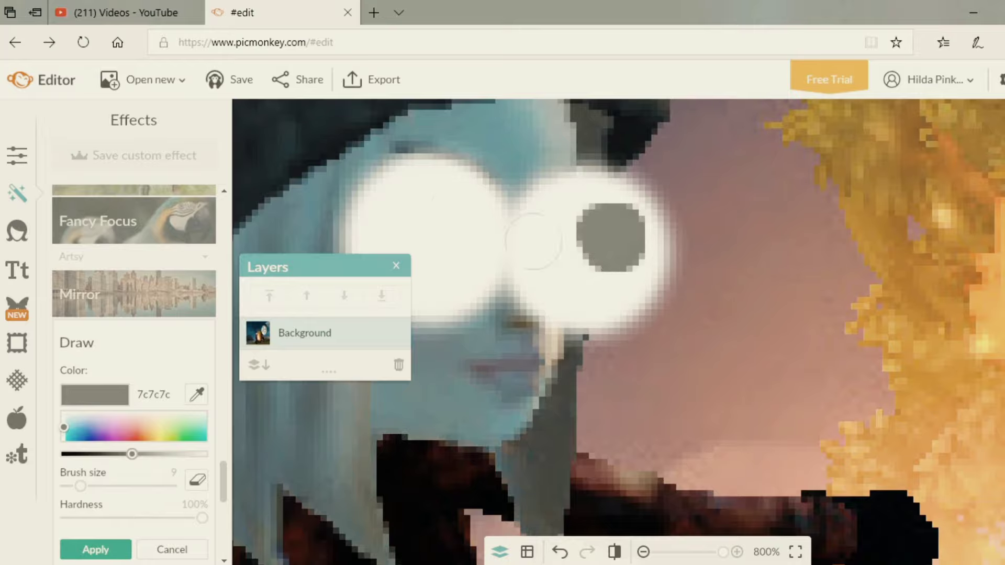
Step: Paint a grey pupil in the second eye, then black centres in both pupils using brush size 5
{"action": "left_click", "coordinate": [452, 225]}
{"action": "left_click_drag", "start_coordinate": [131, 454], "coordinate": [65, 455]}
{"action": "left_click_drag", "start_coordinate": [82, 487], "coordinate": [74, 486]}
{"action": "mouse_move", "coordinate": [617, 231]}
{"action": "left_mouse_down"}
{"action": "mouse_move", "coordinate": [626, 222]}
{"action": "mouse_move", "coordinate": [622, 230]}
{"action": "left_mouse_up"}
{"action": "mouse_move", "coordinate": [467, 212]}
{"action": "left_mouse_down"}
{"action": "mouse_move", "coordinate": [480, 222]}
{"action": "mouse_move", "coordinate": [462, 231]}
{"action": "left_mouse_up"}
{"action": "left_click_drag", "start_coordinate": [66, 455], "coordinate": [78, 454]}
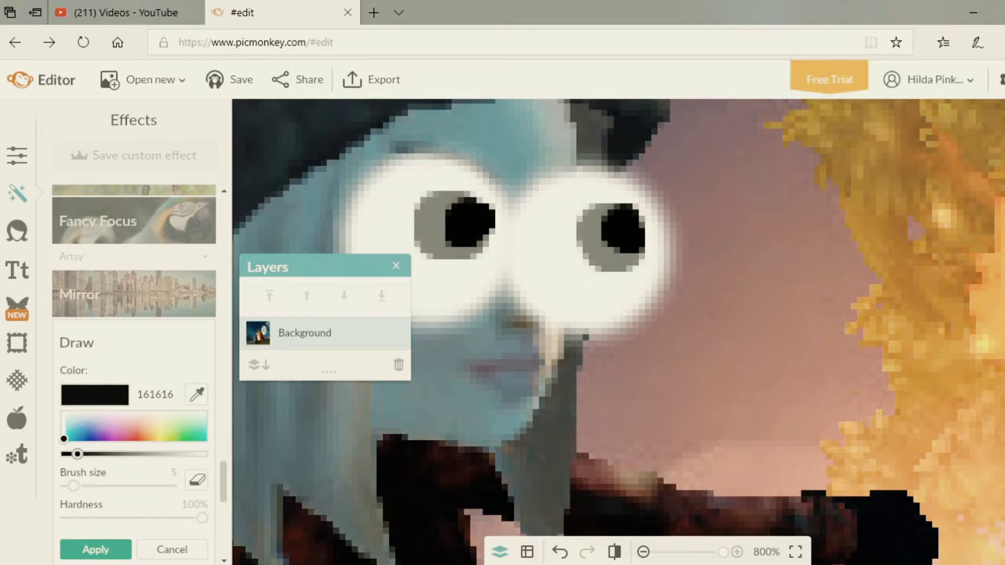
{"action": "left_click_drag", "start_coordinate": [451, 208], "coordinate": [454, 238]}
Step: Erase the painted cartoon eyes and pupils completely using an eraser size of 211
{"action": "scroll", "coordinate": [590, 434], "scroll_direction": "down", "scroll_amount": 10}
{"action": "scroll", "coordinate": [652, 299], "scroll_direction": "up", "scroll_amount": 3}
{"action": "left_click", "coordinate": [197, 481]}
{"action": "scroll", "coordinate": [589, 377], "scroll_direction": "up", "scroll_amount": 6}
{"action": "left_click_drag", "start_coordinate": [80, 486], "coordinate": [162, 486]}
{"action": "left_click", "coordinate": [529, 288]}
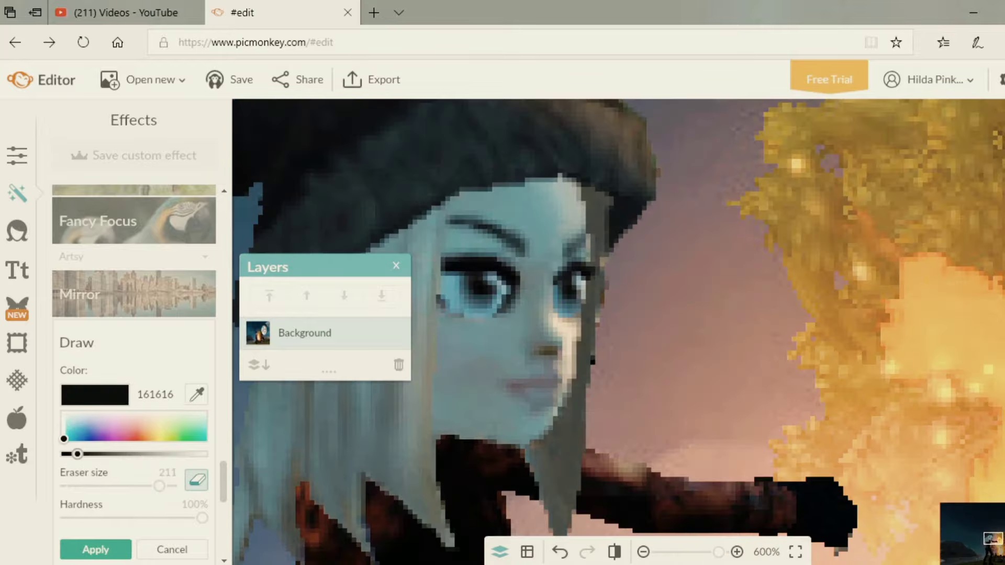
Step: Paint a solid black circle over each of the girl's eyes at 100% hardness, redoing the second one
{"action": "left_click_drag", "start_coordinate": [77, 454], "coordinate": [65, 454]}
{"action": "left_click_drag", "start_coordinate": [161, 486], "coordinate": [96, 487]}
{"action": "left_click", "coordinate": [197, 480]}
{"action": "left_click", "coordinate": [476, 279]}
{"action": "left_click", "coordinate": [586, 284]}
{"action": "scroll", "coordinate": [614, 449], "scroll_direction": "down", "scroll_amount": 9}
{"action": "left_click", "coordinate": [560, 553]}
{"action": "scroll", "coordinate": [590, 382], "scroll_direction": "up", "scroll_amount": 10}
{"action": "left_click", "coordinate": [596, 202]}
{"action": "scroll", "coordinate": [599, 214], "scroll_direction": "down", "scroll_amount": 1}
Step: Paint white ffffff circles inside both black circles with a slightly smaller brush, leaving black rims around the eyes
{"action": "left_click_drag", "start_coordinate": [65, 454], "coordinate": [202, 455]}
{"action": "left_click_drag", "start_coordinate": [95, 486], "coordinate": [99, 486]}
{"action": "left_click_drag", "start_coordinate": [99, 486], "coordinate": [96, 487]}
{"action": "left_click", "coordinate": [486, 234]}
{"action": "left_click", "coordinate": [560, 553]}
{"action": "scroll", "coordinate": [95, 485], "scroll_direction": "down", "scroll_amount": 2}
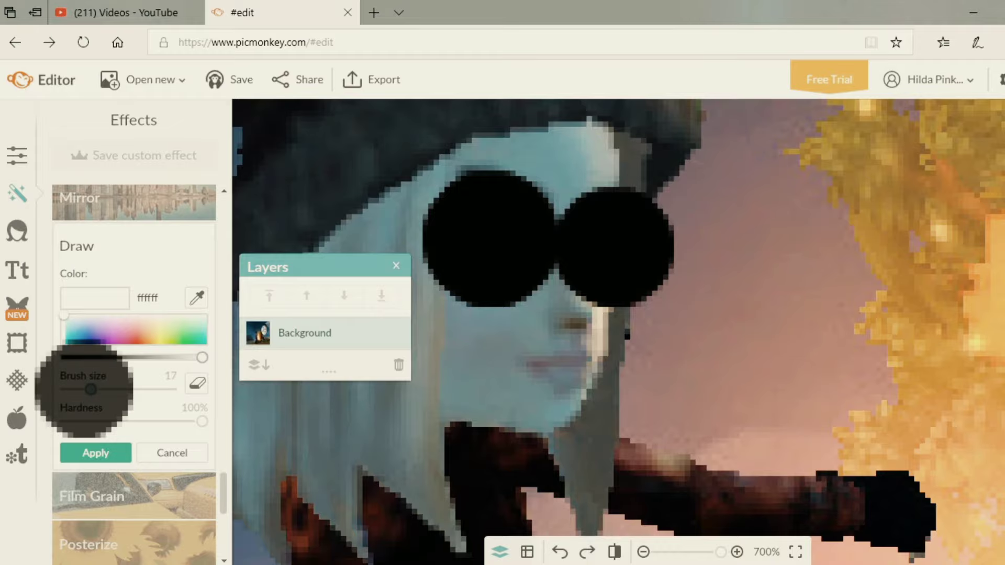
{"action": "left_click", "coordinate": [481, 231]}
{"action": "left_click", "coordinate": [618, 250]}
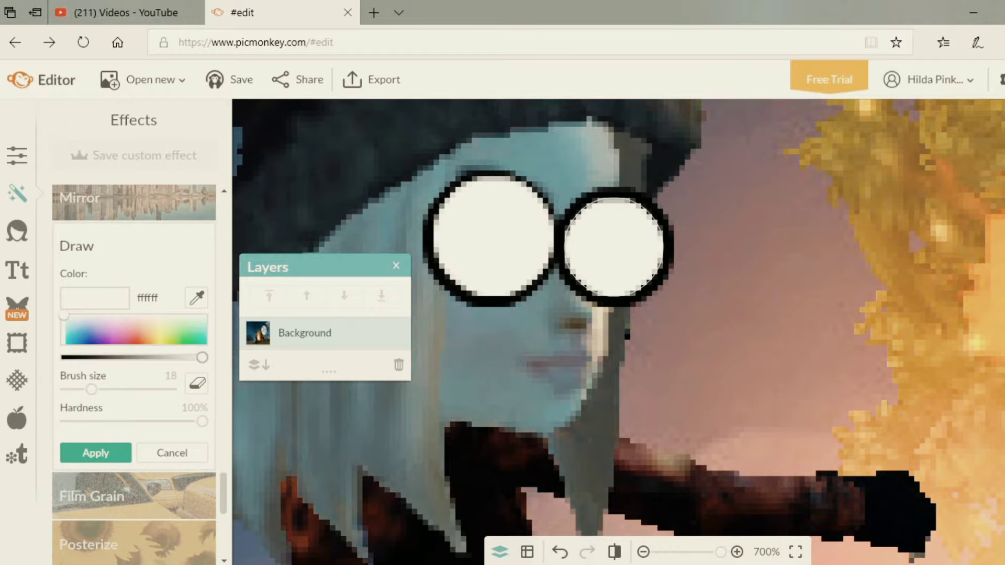
Step: Paint black 000000 pupils in both white eyes and apply the Draw effect to the image
{"action": "scroll", "coordinate": [618, 250], "scroll_direction": "up", "scroll_amount": 1}
{"action": "mouse_move", "coordinate": [202, 357]}
{"action": "left_mouse_down"}
{"action": "mouse_move", "coordinate": [65, 358]}
{"action": "mouse_move", "coordinate": [73, 389]}
{"action": "left_mouse_up"}
{"action": "left_click", "coordinate": [494, 249]}
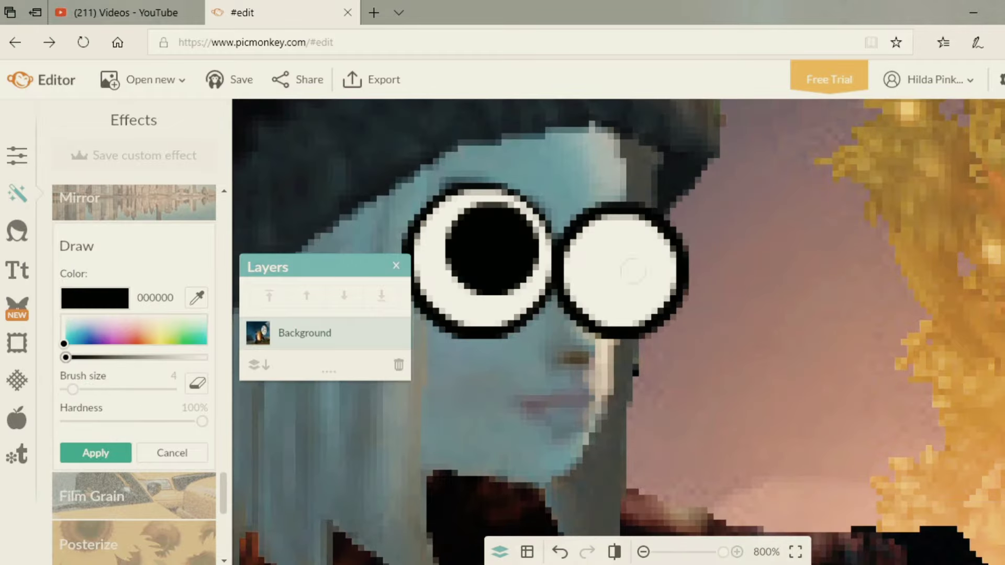
{"action": "scroll", "coordinate": [416, 267], "scroll_direction": "down", "scroll_amount": 9}
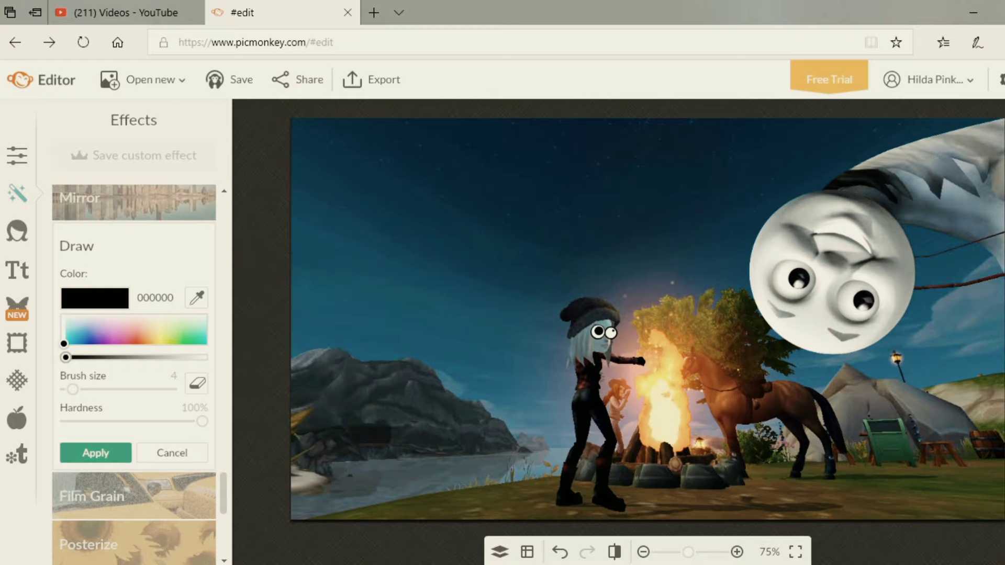
{"action": "left_click", "coordinate": [96, 453]}
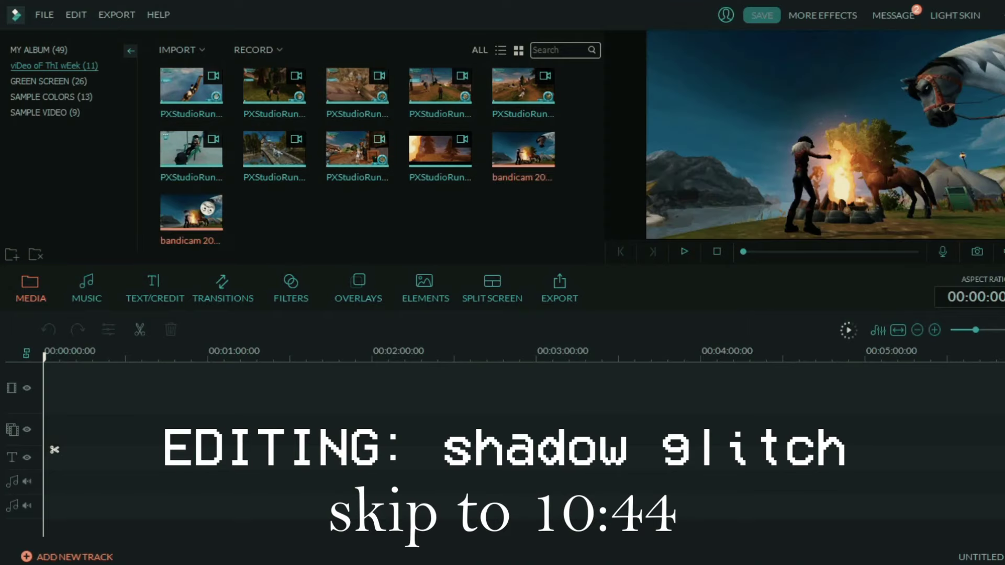
Step: Switch to Filmora and place the original and edited bandicam screenshots on the video track with The DERP song on the audio track
{"action": "left_click", "coordinate": [523, 150]}
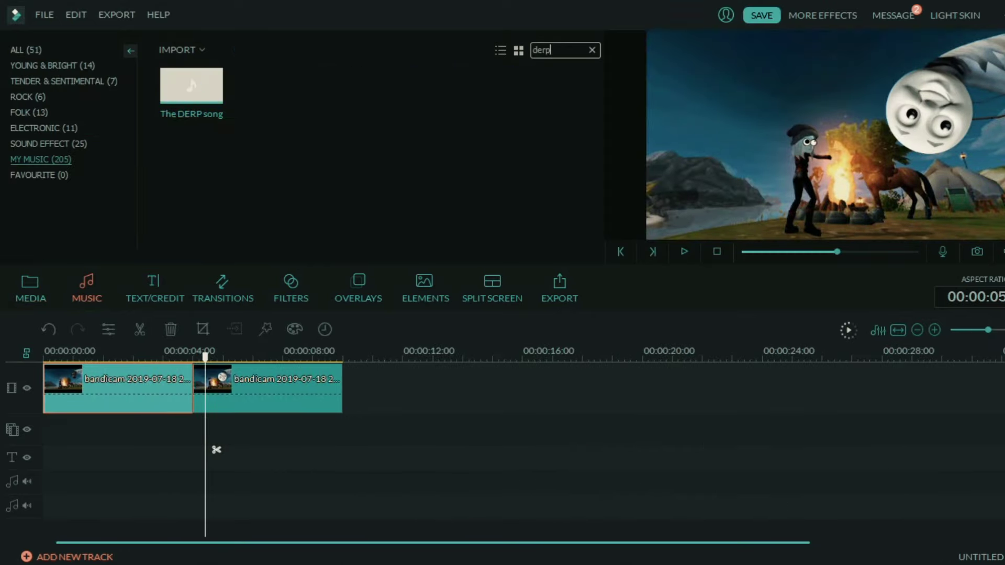
{"action": "left_click_drag", "start_coordinate": [191, 86], "coordinate": [57, 482]}
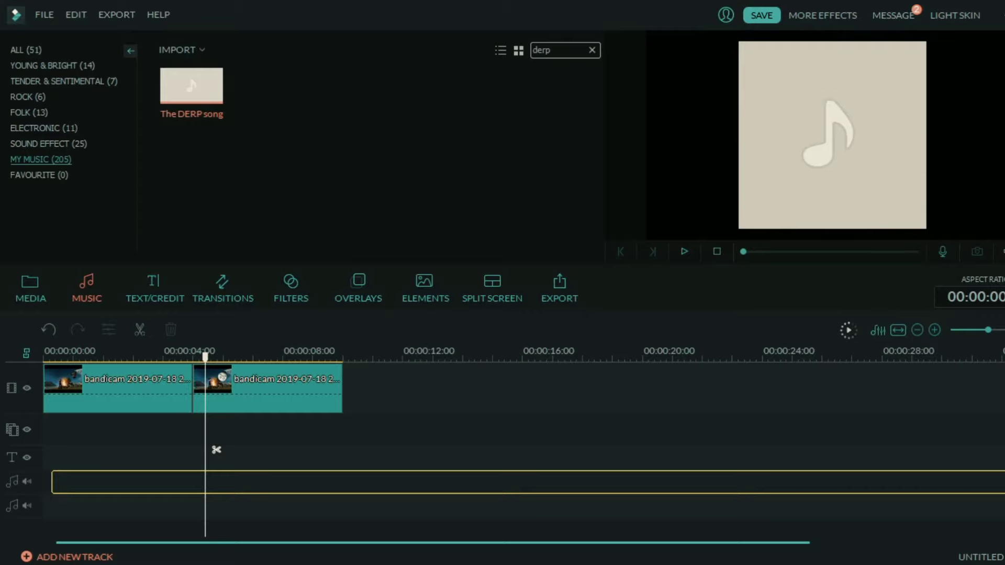
Step: Cut the quiet intro off The DERP song and move the remaining audio to the start of the timeline
{"action": "left_click", "coordinate": [935, 331]}
{"action": "left_click", "coordinate": [935, 331]}
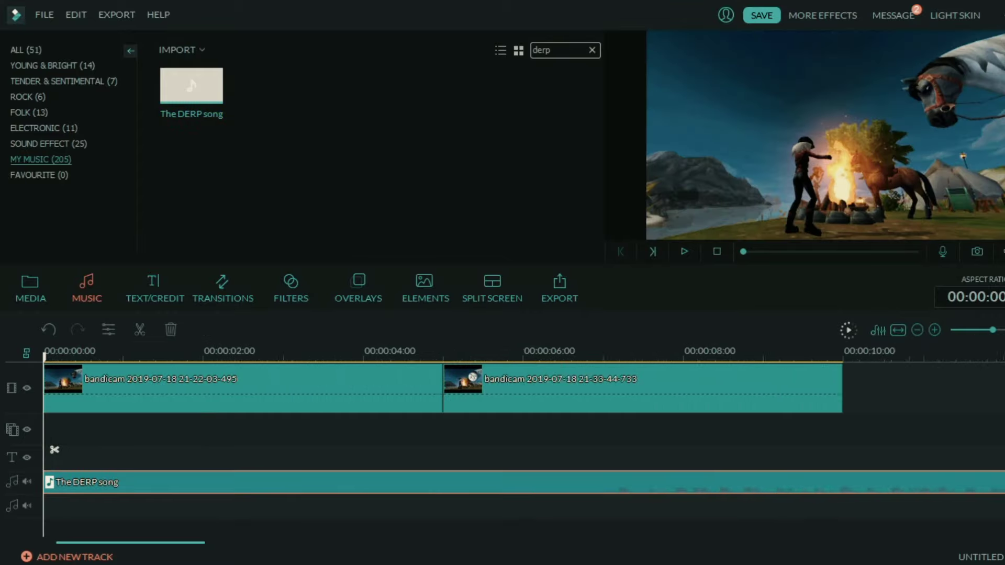
{"action": "key", "text": "space"}
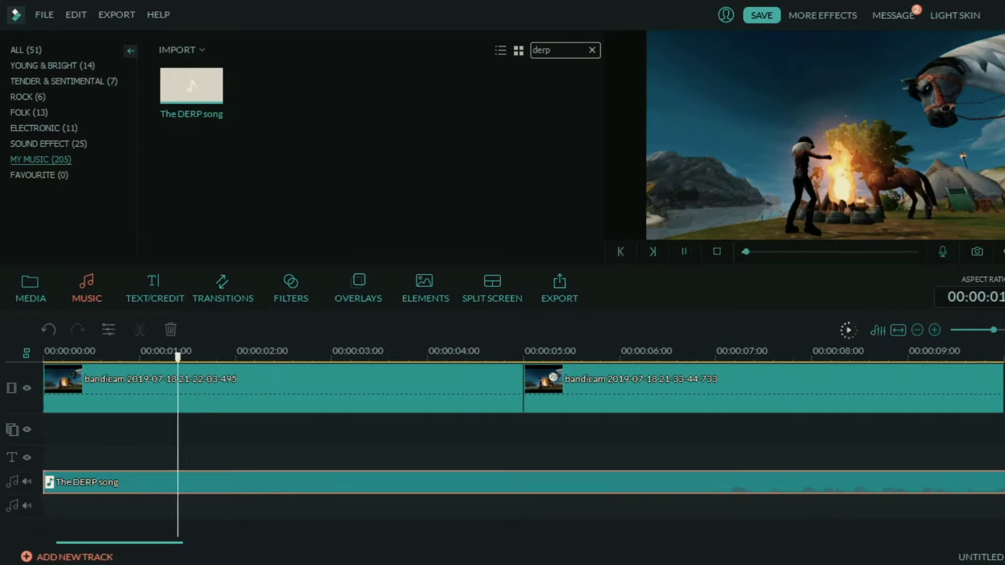
{"action": "key", "text": "space"}
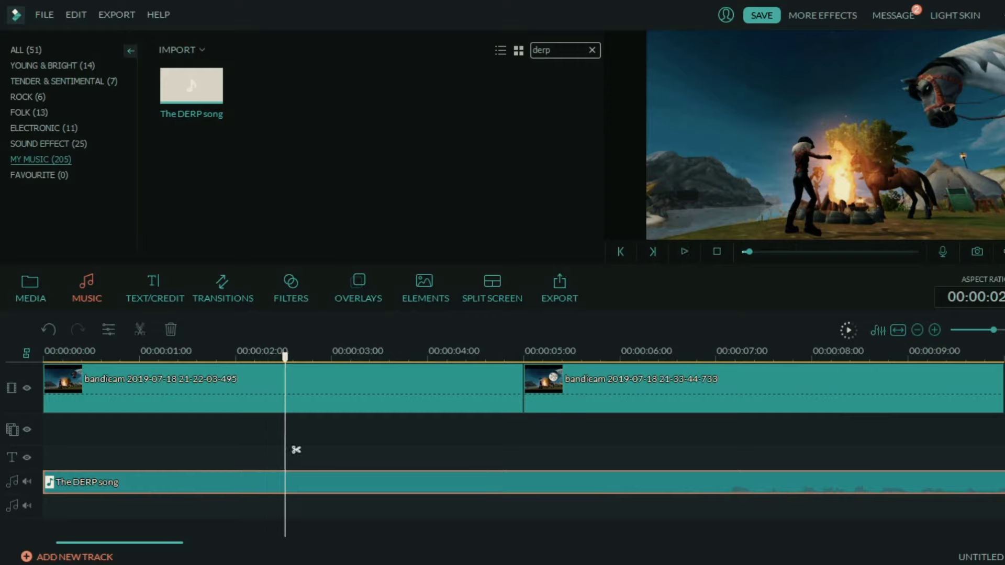
{"action": "left_click_drag", "start_coordinate": [296, 450], "coordinate": [724, 416]}
{"action": "left_click_drag", "start_coordinate": [723, 482], "coordinate": [90, 481]}
Step: Insert the Black image from My Album at the start of the video track, before the first screenshot
{"action": "left_click", "coordinate": [30, 288]}
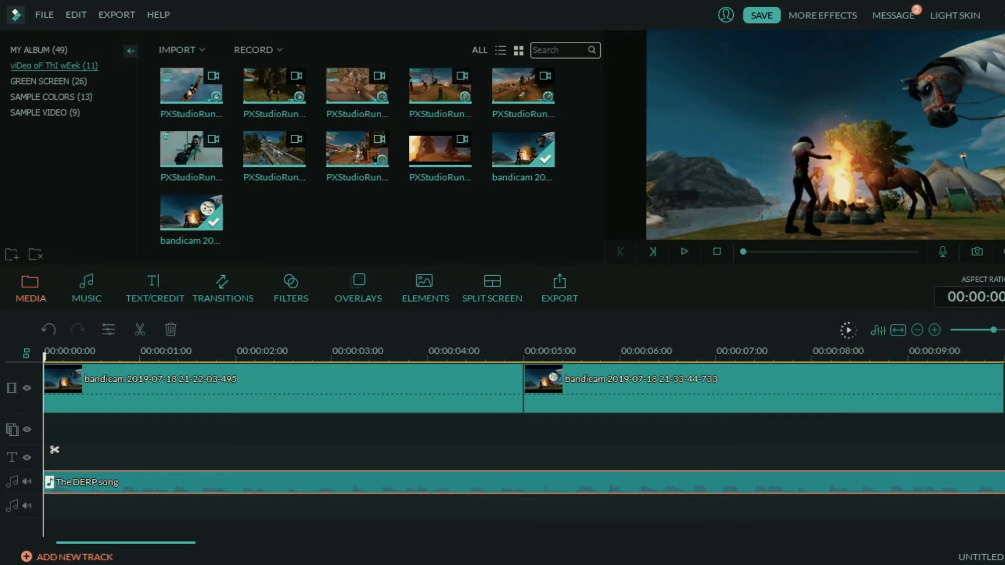
{"action": "left_click", "coordinate": [38, 50]}
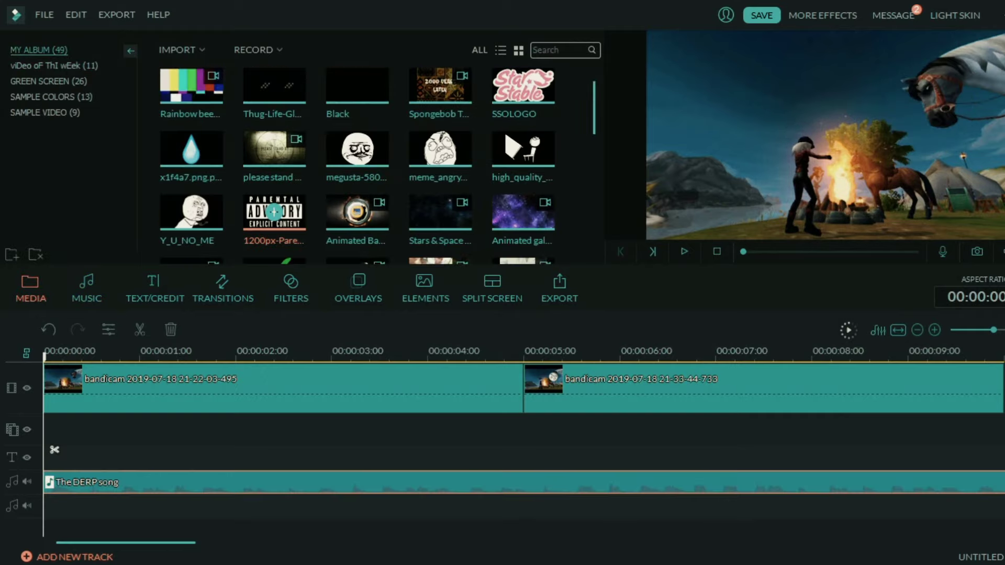
{"action": "left_click_drag", "start_coordinate": [357, 86], "coordinate": [86, 390]}
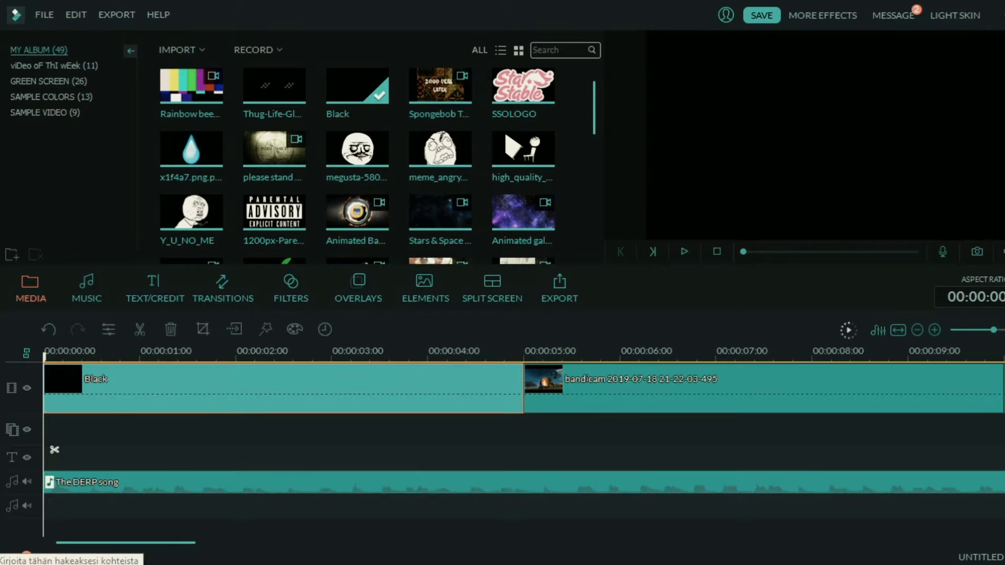
Step: Trim the Black clip to about five frames and shift The DERP song to start with the first screenshot
{"action": "key", "text": "space"}
{"action": "key", "text": "space"}
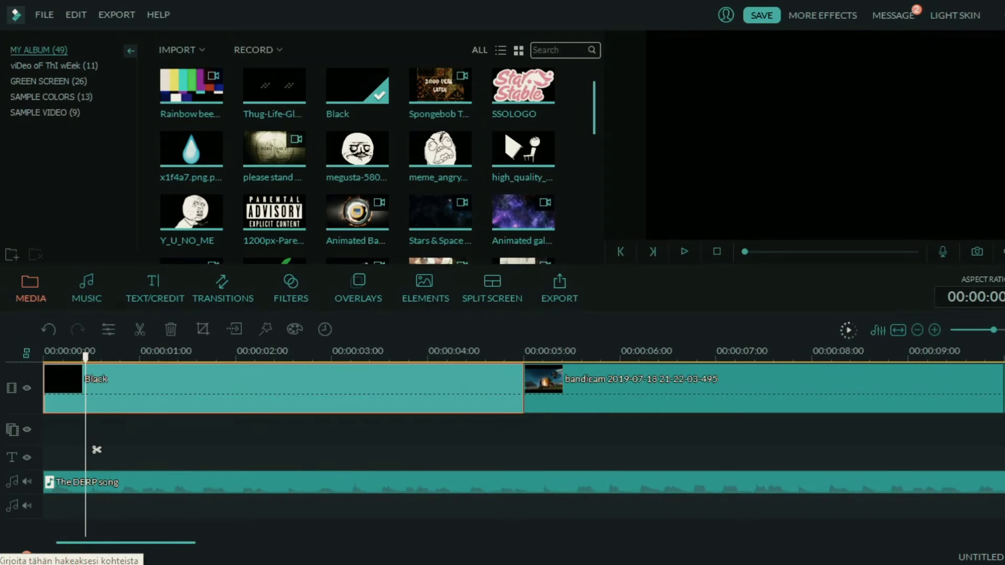
{"action": "left_click_drag", "start_coordinate": [96, 449], "coordinate": [74, 450]}
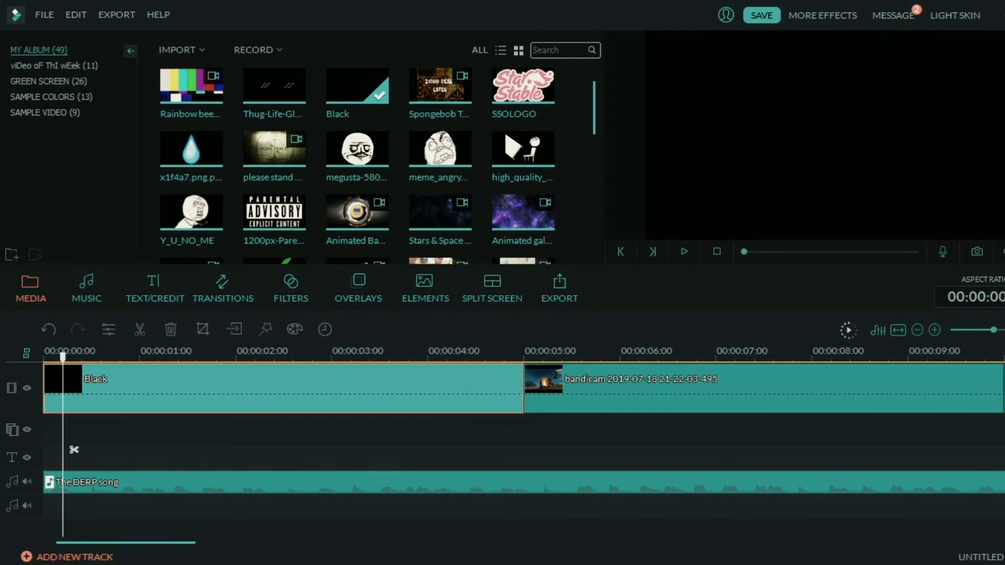
{"action": "key", "text": "ctrl+b"}
{"action": "key", "text": "Delete"}
{"action": "left_click_drag", "start_coordinate": [157, 482], "coordinate": [177, 482]}
Step: Play the opening, split the first screenshot clip just after 00:00:03:00 and delete its remainder
{"action": "key", "text": "space"}
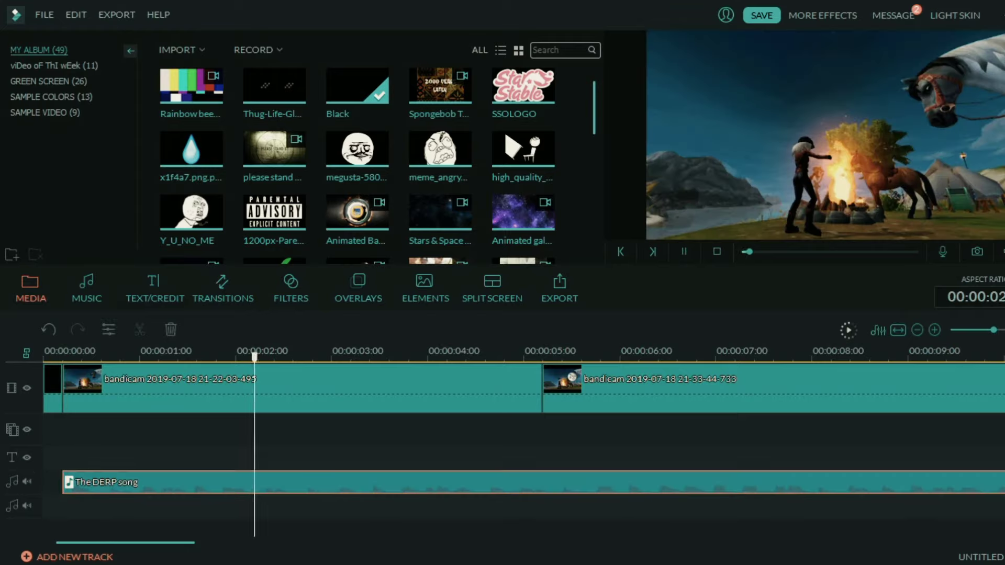
{"action": "key", "text": "space"}
{"action": "left_click", "coordinate": [303, 388]}
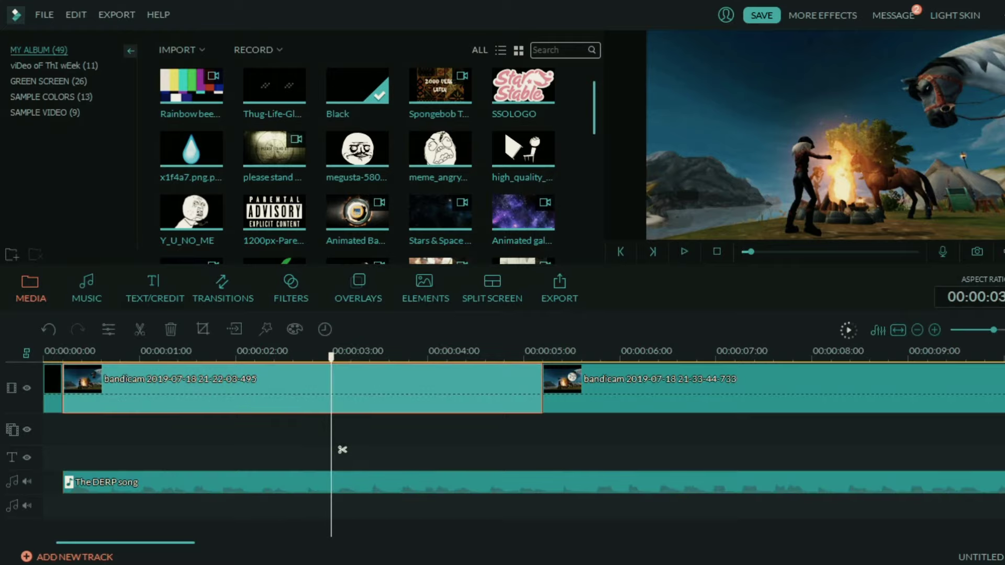
{"action": "left_click", "coordinate": [190, 356]}
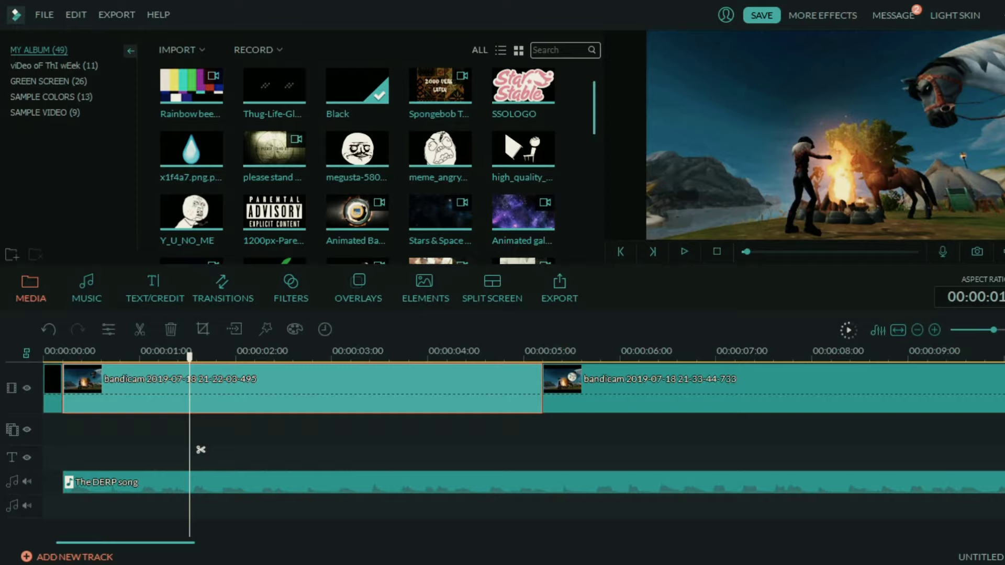
{"action": "key", "text": "space"}
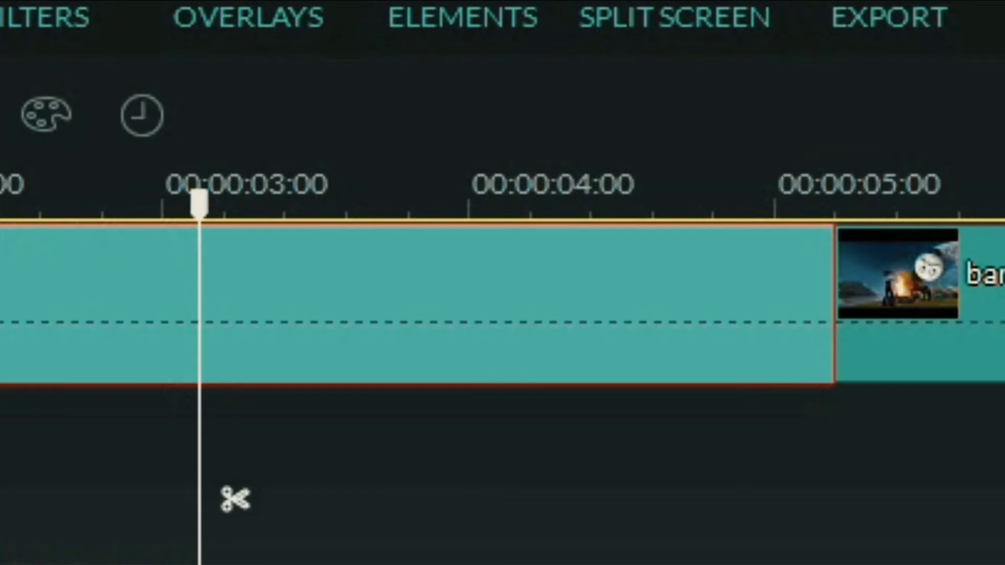
{"action": "left_click", "coordinate": [235, 499]}
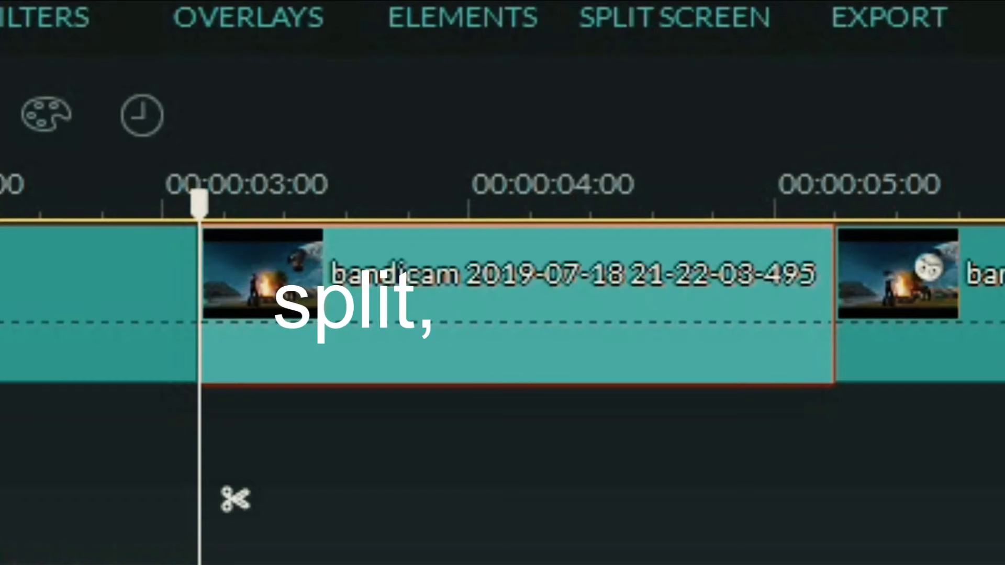
{"action": "key", "text": "Delete"}
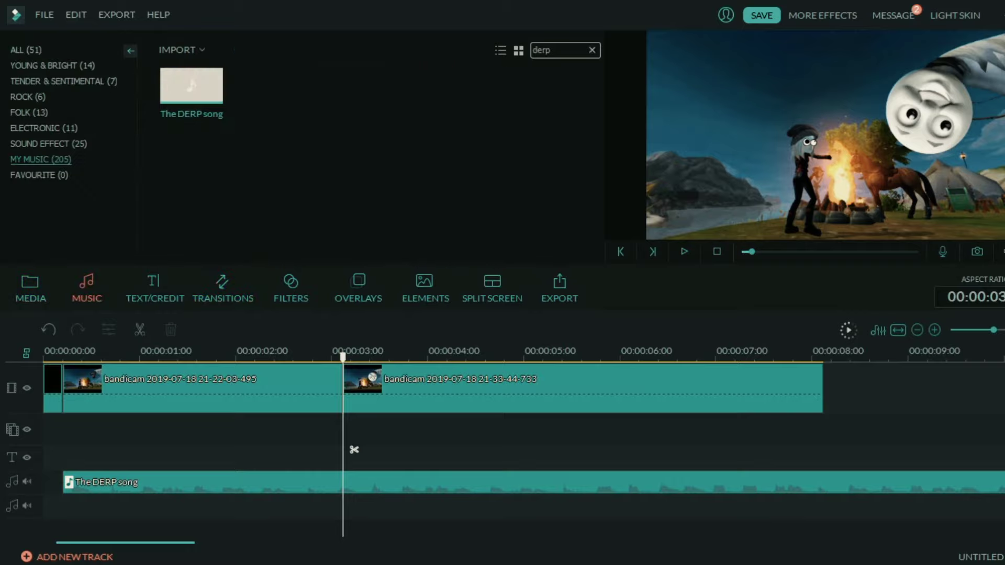
Step: Search the music for "punch", place Punch Sound Effect at the start of the second audio track and preview its timing
{"action": "double_click", "coordinate": [542, 50]}
{"action": "key", "text": "BackSpace"}
{"action": "type", "text": "pu"}
{"action": "type", "text": "nch"}
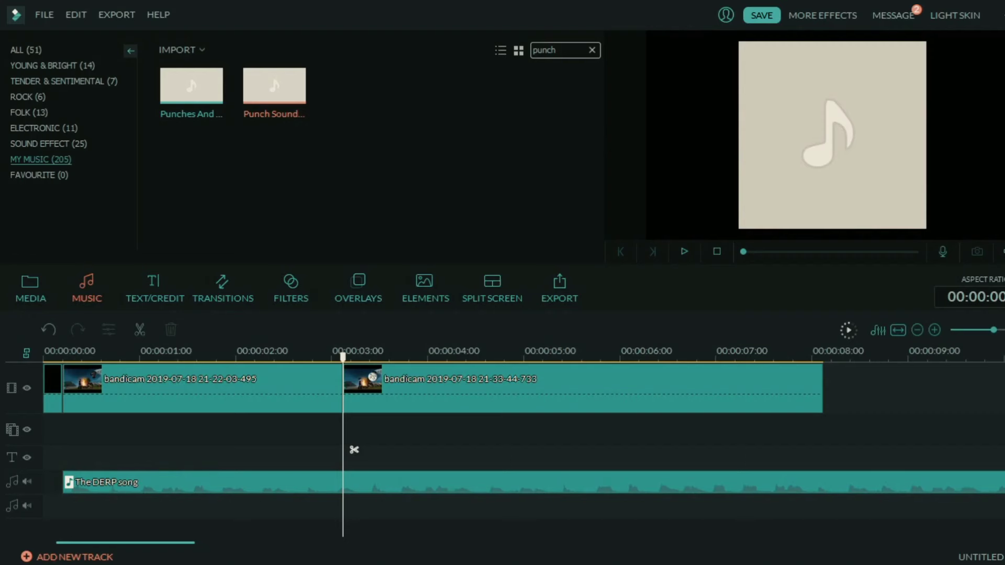
{"action": "left_click_drag", "start_coordinate": [274, 85], "coordinate": [44, 505]}
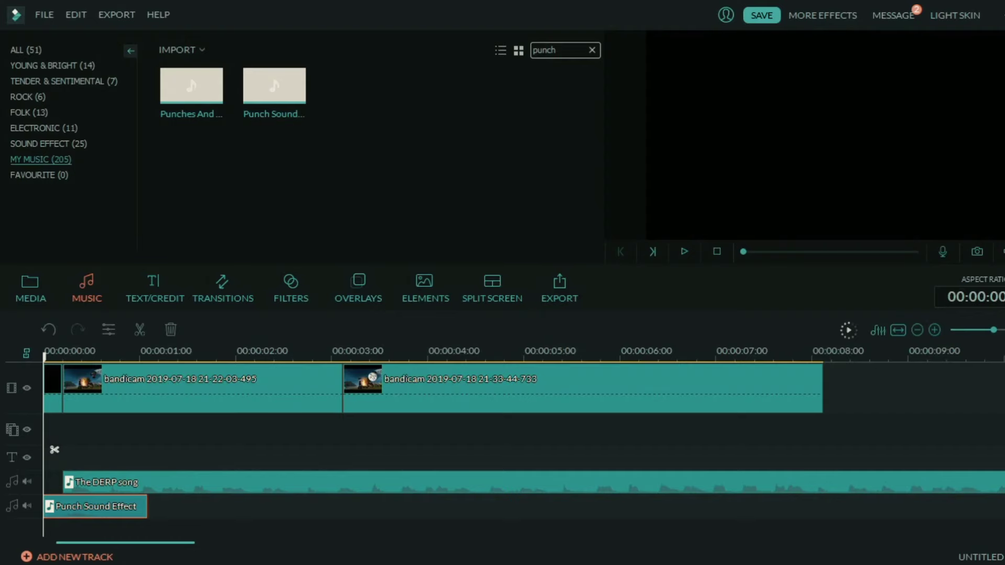
{"action": "key", "text": "ctrl+equal"}
{"action": "key", "text": "ctrl+equal"}
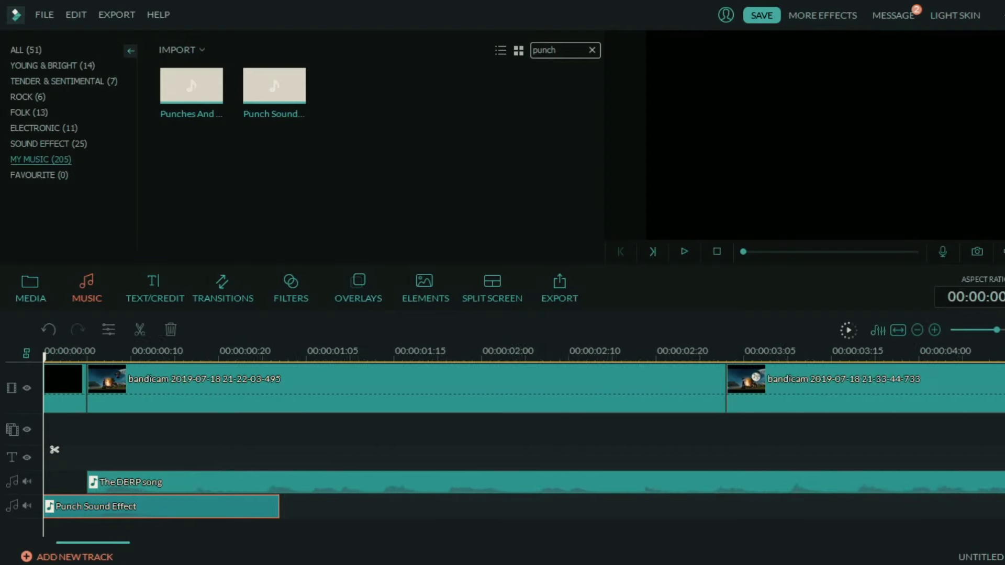
{"action": "key", "text": "space"}
{"action": "key", "text": "space"}
{"action": "left_click", "coordinate": [80, 356]}
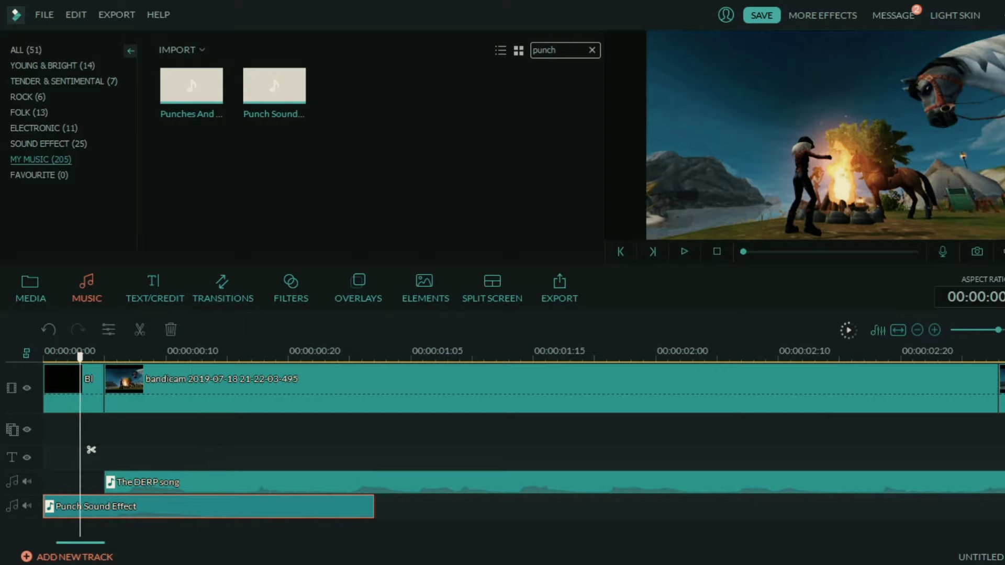
Step: Copy the Punch Sound Effect clip and paste it shortly before the second screenshot begins
{"action": "key", "text": "space"}
{"action": "right_click", "coordinate": [269, 503]}
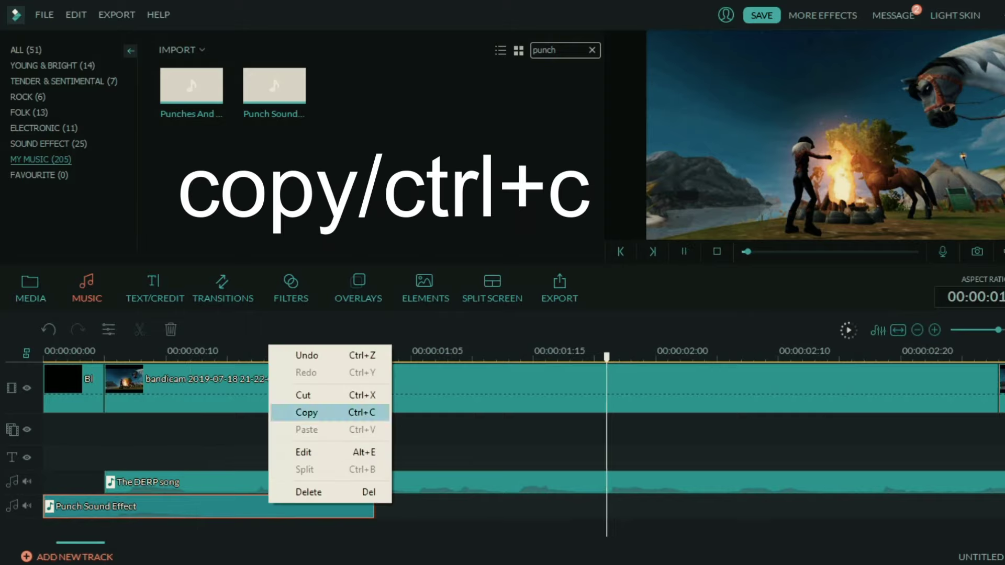
{"action": "left_click", "coordinate": [307, 412]}
{"action": "key", "text": "space"}
{"action": "right_click", "coordinate": [960, 450]}
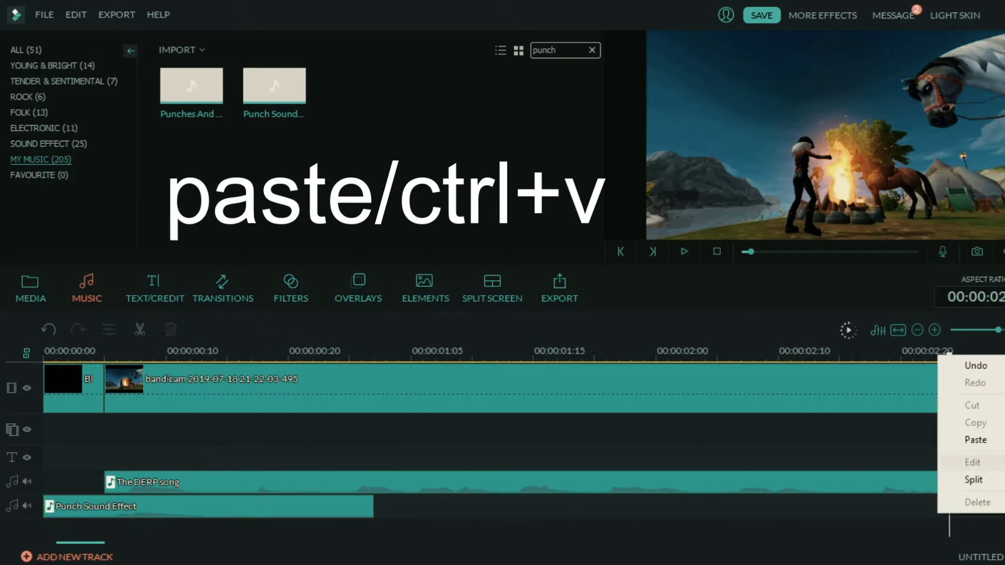
{"action": "left_click", "coordinate": [963, 443]}
Step: Preview the pasted punch sound and move it about five frames earlier on its track
{"action": "key", "text": "space"}
{"action": "key", "text": "space"}
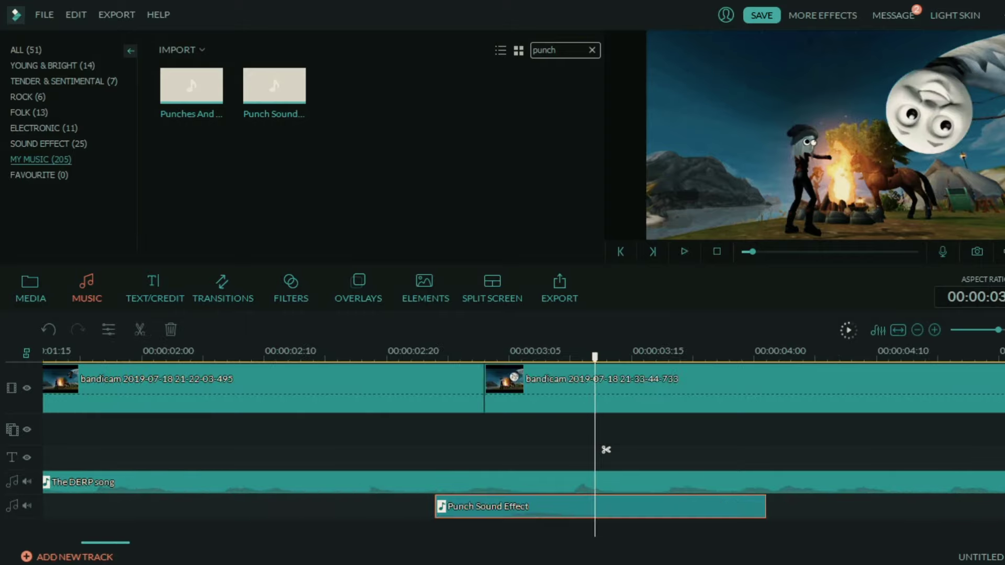
{"action": "left_click_drag", "start_coordinate": [601, 507], "coordinate": [540, 507]}
Step: Replay the transition to the second screenshot repeatedly to check the punch sound's timing against the cut
{"action": "left_click", "coordinate": [421, 352]}
{"action": "key", "text": "space"}
{"action": "key", "text": "space"}
{"action": "left_click", "coordinate": [411, 352]}
{"action": "key", "text": "space"}
{"action": "key", "text": "space"}
{"action": "left_click", "coordinate": [386, 351]}
{"action": "key", "text": "space"}
{"action": "key", "text": "space"}
{"action": "left_click", "coordinate": [386, 352]}
{"action": "key", "text": "space"}
{"action": "left_click", "coordinate": [346, 352]}
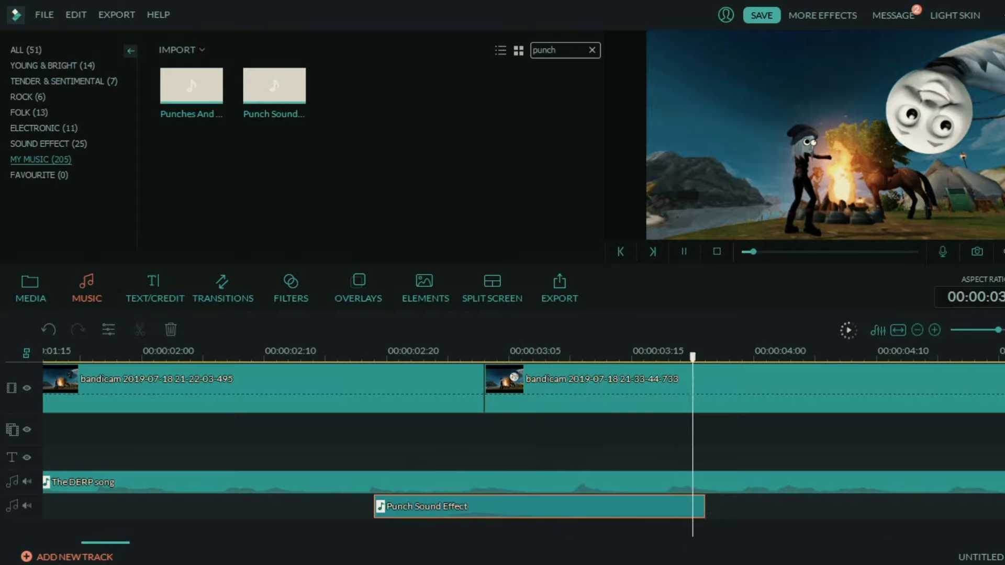
{"action": "left_click", "coordinate": [152, 352]}
{"action": "key", "text": "space"}
{"action": "left_click", "coordinate": [252, 351]}
{"action": "key", "text": "space"}
Step: Split the first screenshot clip at about 00:00:02:25, delete its remainder and replay the transition
{"action": "left_click", "coordinate": [251, 387]}
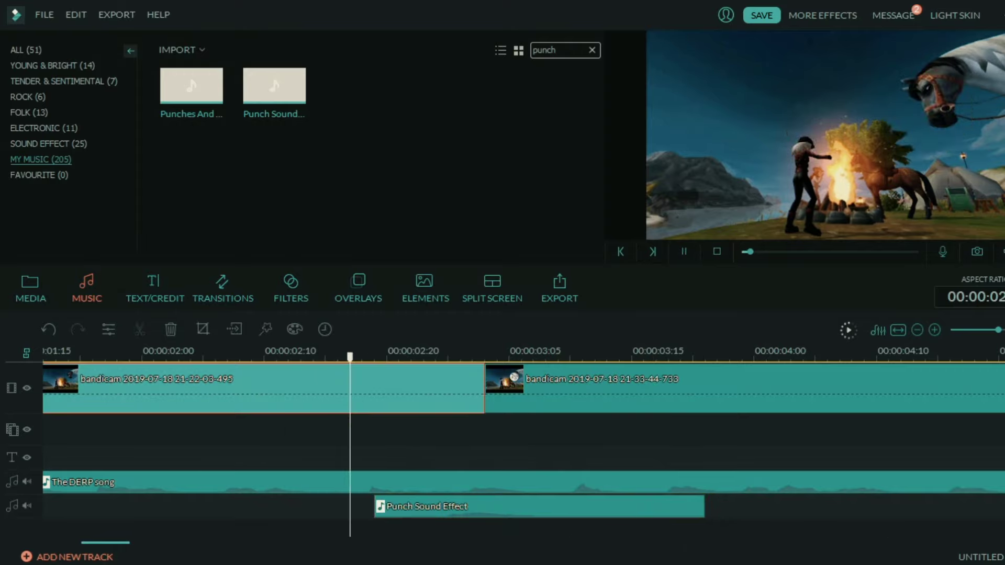
{"action": "key", "text": "space"}
{"action": "key", "text": "ctrl+v"}
{"action": "key", "text": "ctrl+z"}
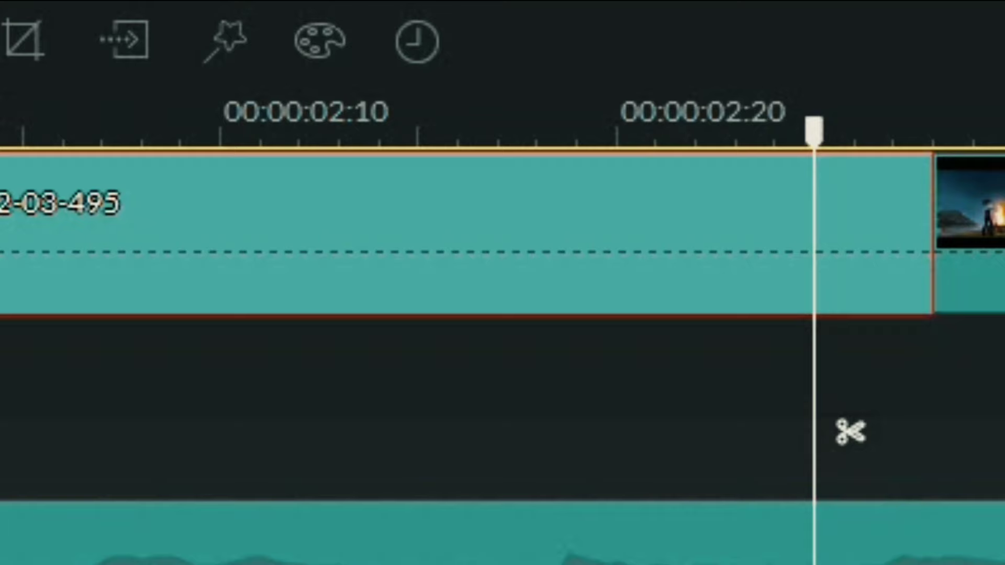
{"action": "key", "text": "ctrl+b"}
{"action": "key", "text": "Delete"}
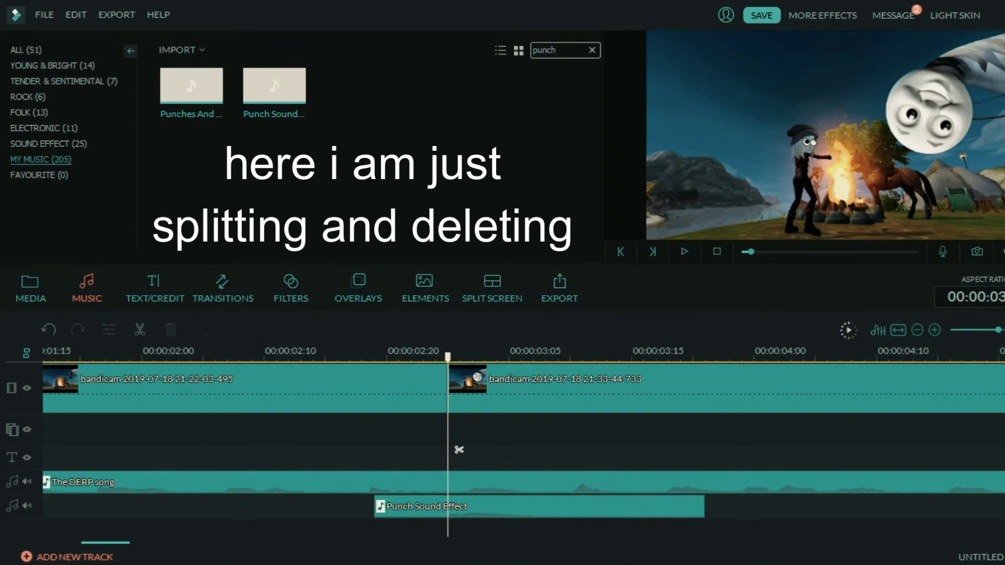
{"action": "left_click", "coordinate": [257, 352]}
{"action": "key", "text": "space"}
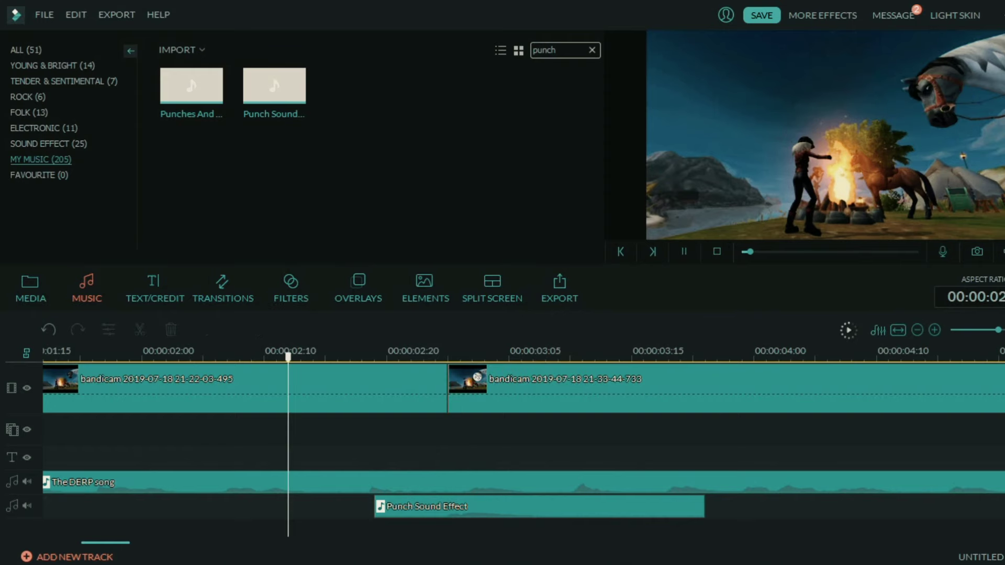
Step: Preview the second screenshot, cut it and The DERP song at about 00:00:05:09, and delete the remainders
{"action": "left_click", "coordinate": [272, 387]}
{"action": "key", "text": "space"}
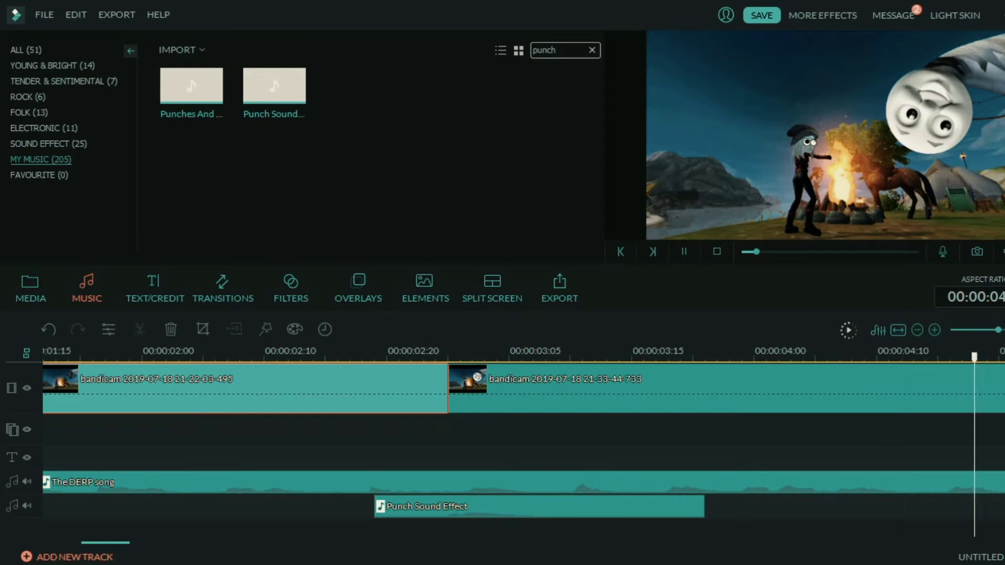
{"action": "key", "text": "space"}
{"action": "key", "text": "ctrl+b"}
{"action": "key", "text": "Delete"}
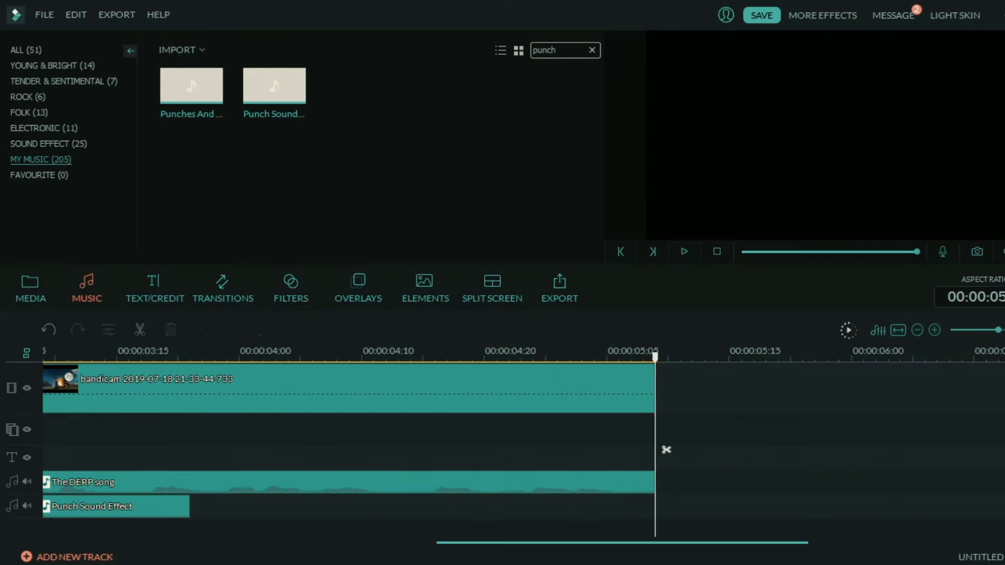
Step: Add the Rainbow beep clip directly after the second screenshot and resize its picture to fill the frame
{"action": "left_click", "coordinate": [31, 289]}
{"action": "left_click_drag", "start_coordinate": [192, 86], "coordinate": [667, 389]}
{"action": "left_click", "coordinate": [191, 86]}
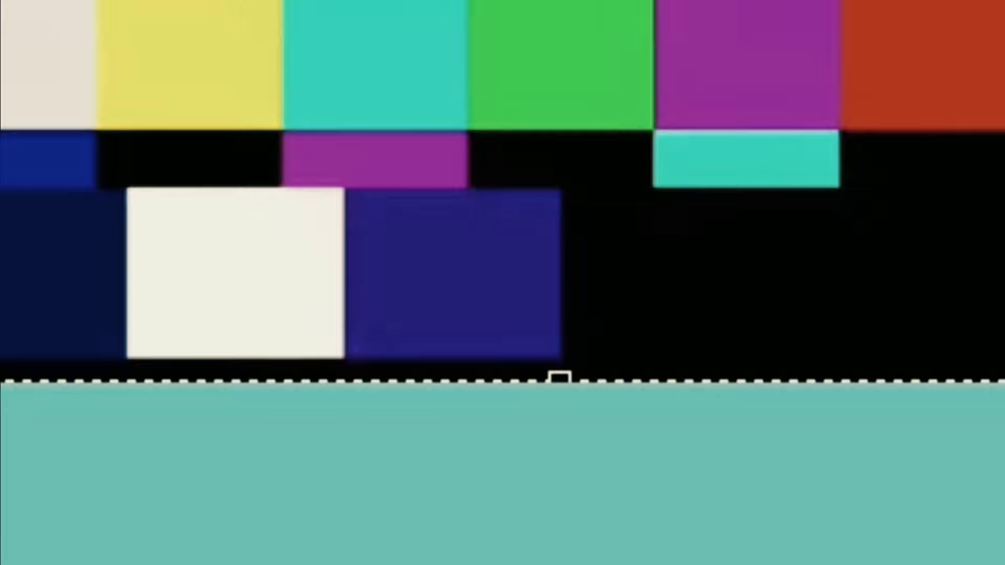
{"action": "left_click_drag", "start_coordinate": [520, 146], "coordinate": [477, 169]}
{"action": "left_click_drag", "start_coordinate": [325, 255], "coordinate": [344, 238]}
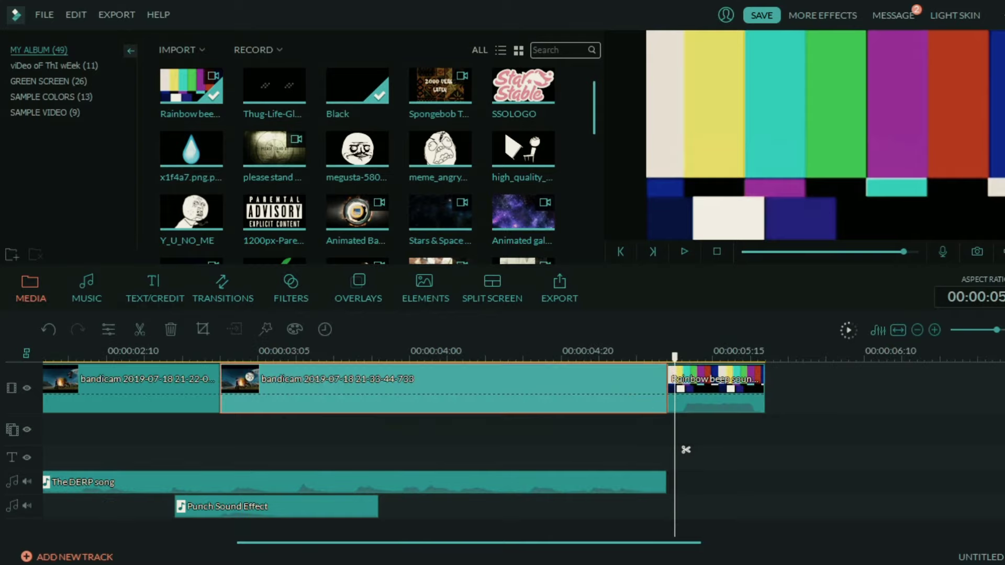
Step: Trim a little off the end of the Rainbow beep clip and scrub across its cut from the second screenshot
{"action": "left_click", "coordinate": [733, 396]}
{"action": "key", "text": "ctrl+b"}
{"action": "left_click_drag", "start_coordinate": [686, 450], "coordinate": [587, 450]}
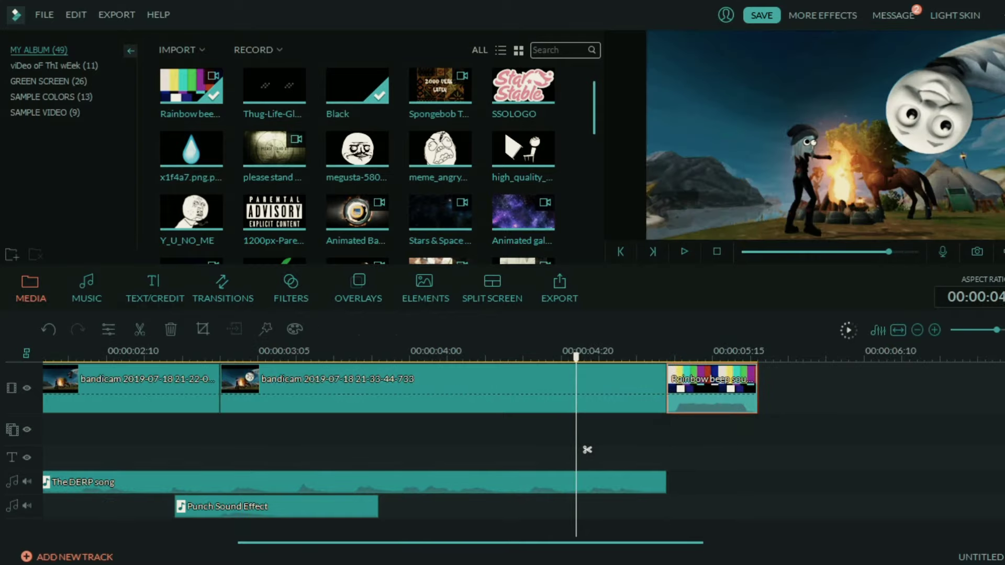
{"action": "left_click_drag", "start_coordinate": [588, 450], "coordinate": [762, 450]}
Step: Add the custom Randomness title to the text track at the start of the first screenshot
{"action": "left_click", "coordinate": [155, 289]}
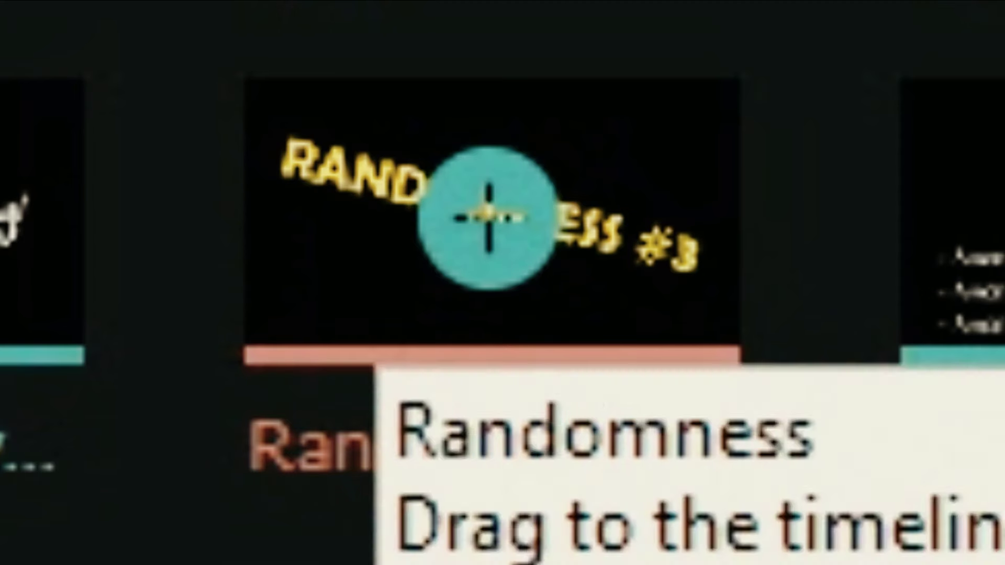
{"action": "left_click", "coordinate": [433, 213]}
{"action": "left_click_drag", "start_coordinate": [492, 209], "coordinate": [84, 458]}
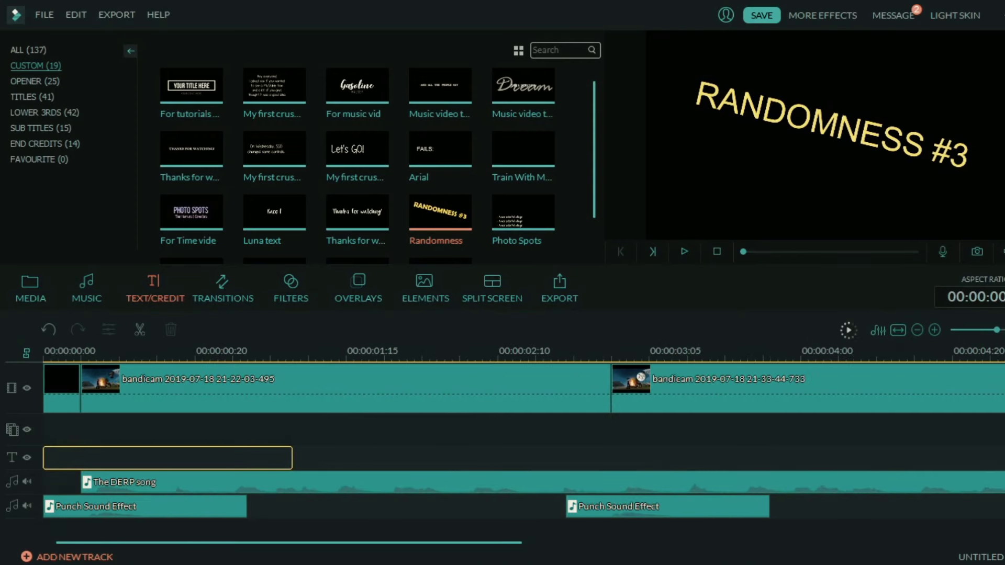
Step: Change the title to RANDOMNESS #6 in the advanced text editor, shift it slightly and choose the Agency FB Negreta font
{"action": "double_click", "coordinate": [89, 459]}
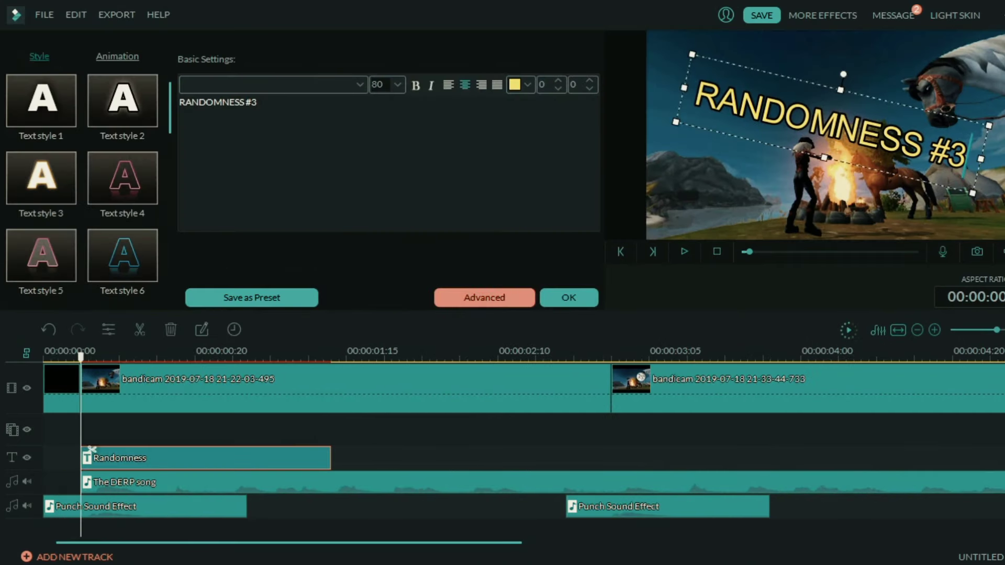
{"action": "left_click", "coordinate": [484, 298]}
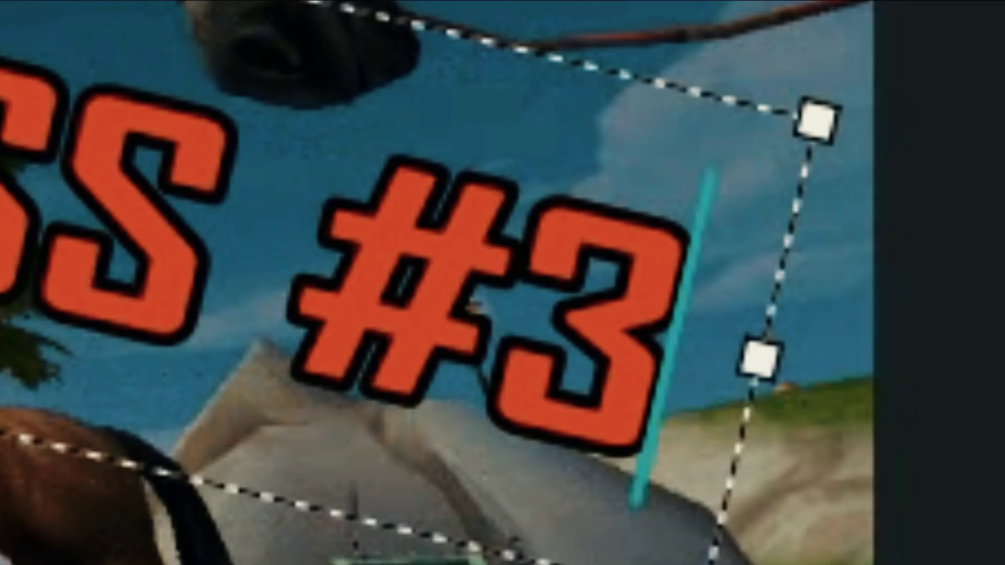
{"action": "type", "text": "6"}
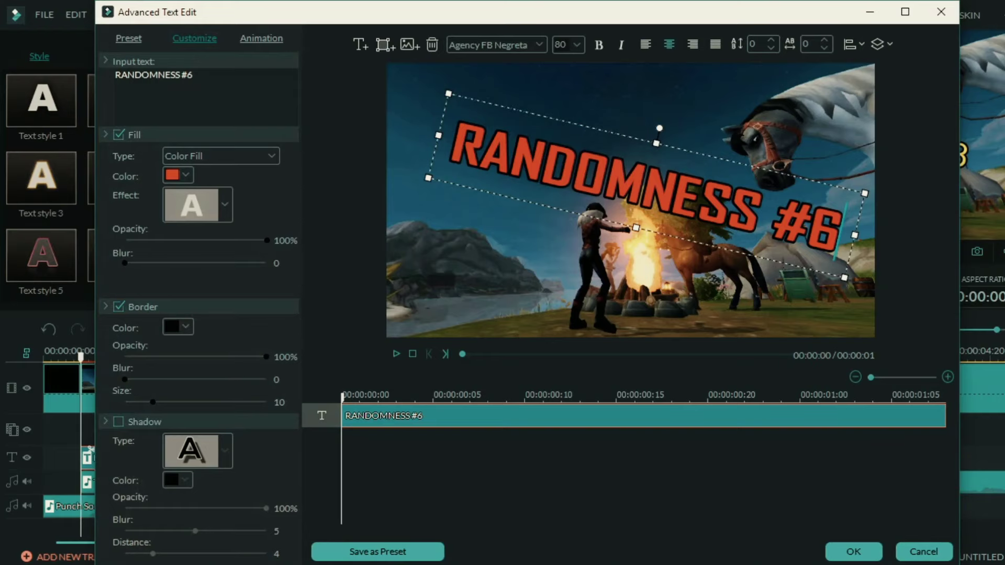
{"action": "left_click_drag", "start_coordinate": [646, 186], "coordinate": [631, 192]}
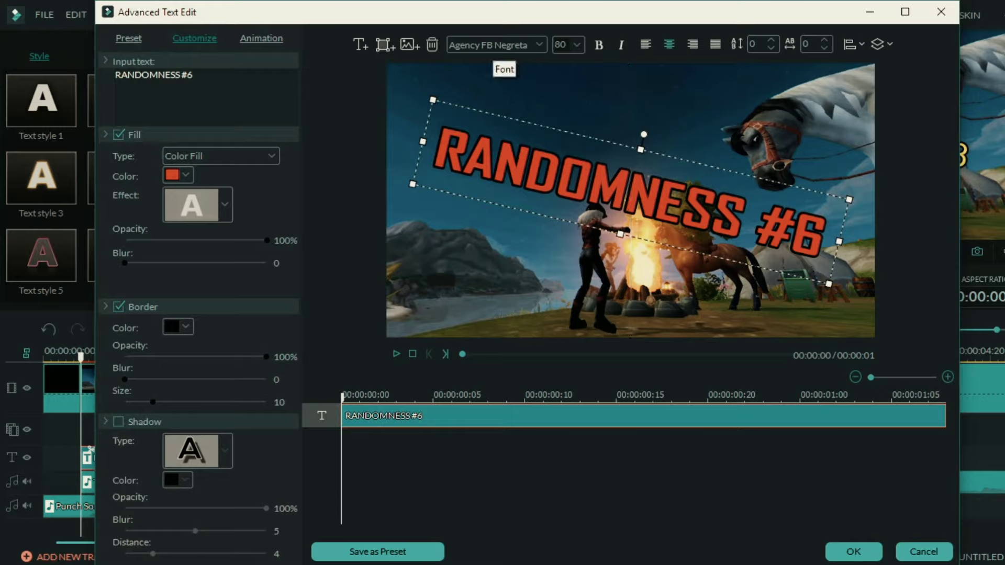
{"action": "left_click", "coordinate": [497, 45]}
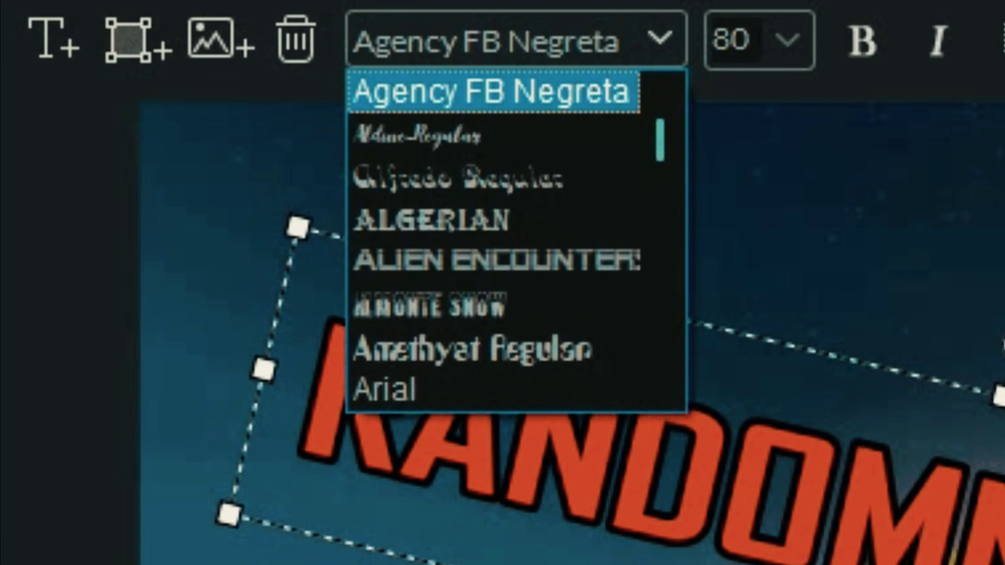
{"action": "left_click", "coordinate": [492, 92]}
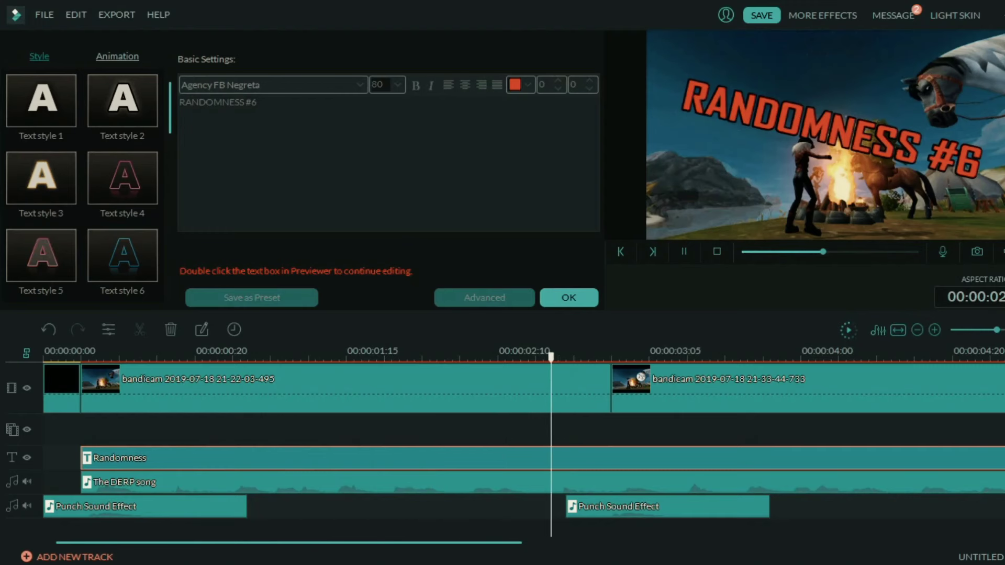
Step: Reopen the RANDOMNESS #6 title over the second screenshot, adjust its text box and replay the edit from the beginning
{"action": "double_click", "coordinate": [676, 450]}
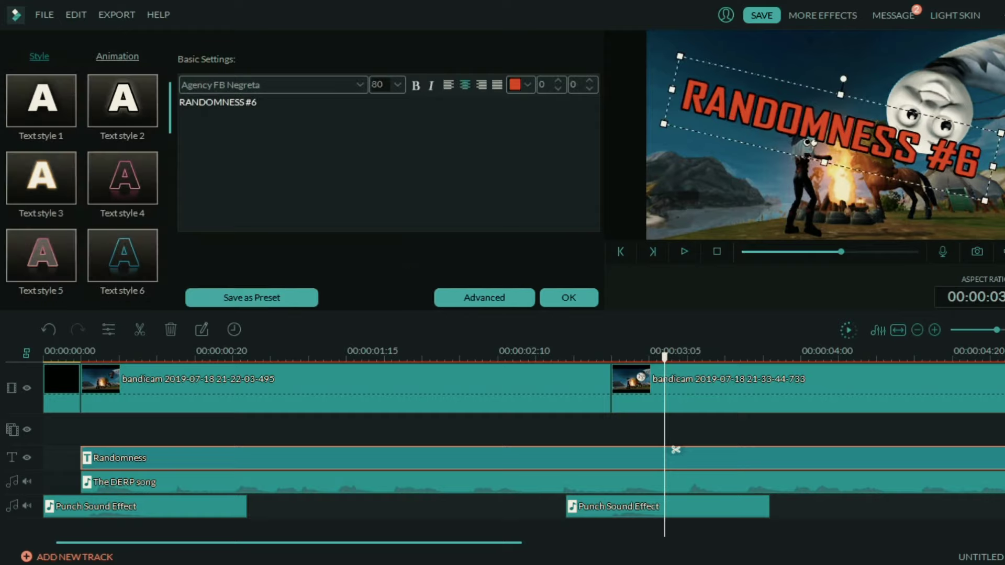
{"action": "left_click_drag", "start_coordinate": [682, 55], "coordinate": [784, 85]}
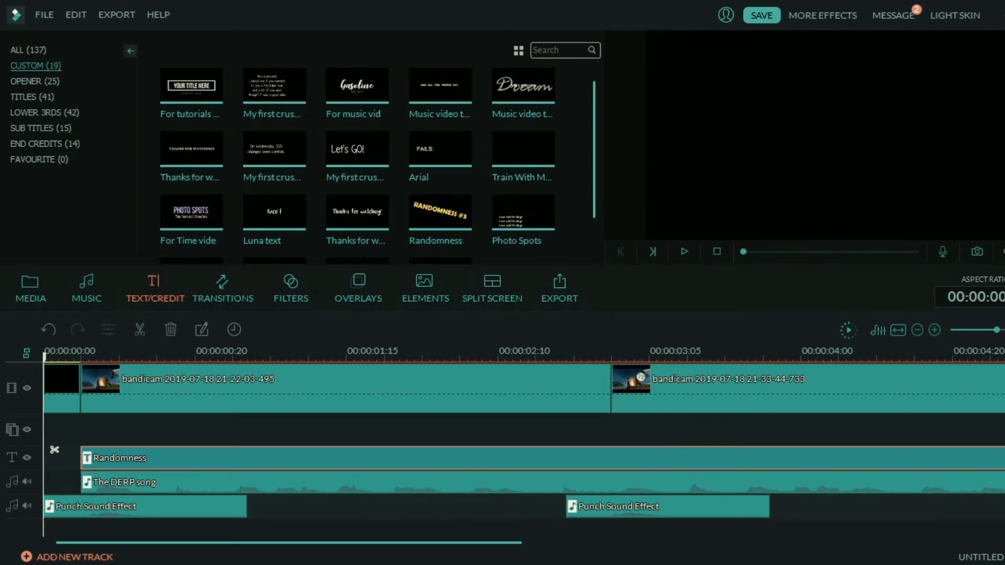
{"action": "key", "text": "space"}
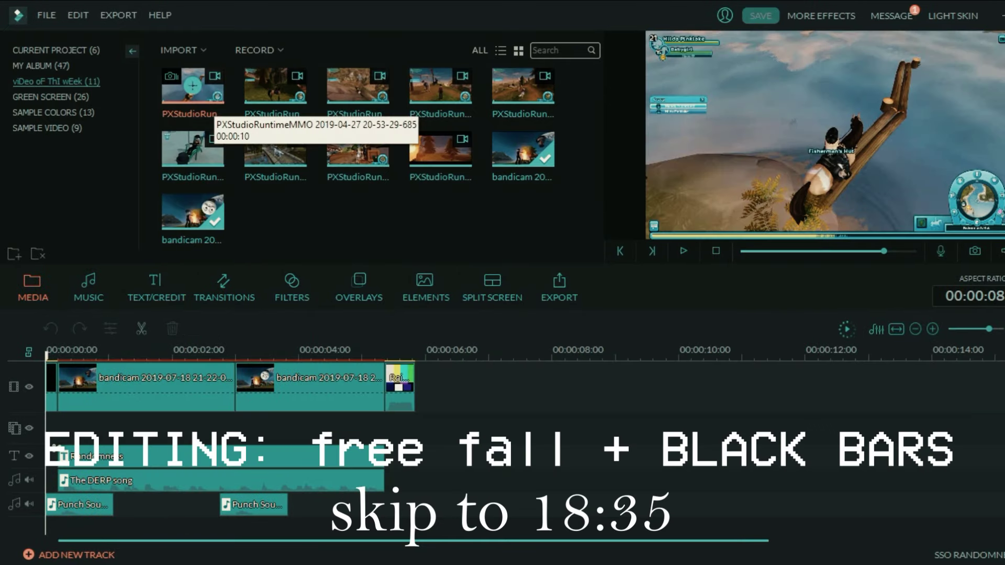
{"action": "left_click", "coordinate": [193, 85]}
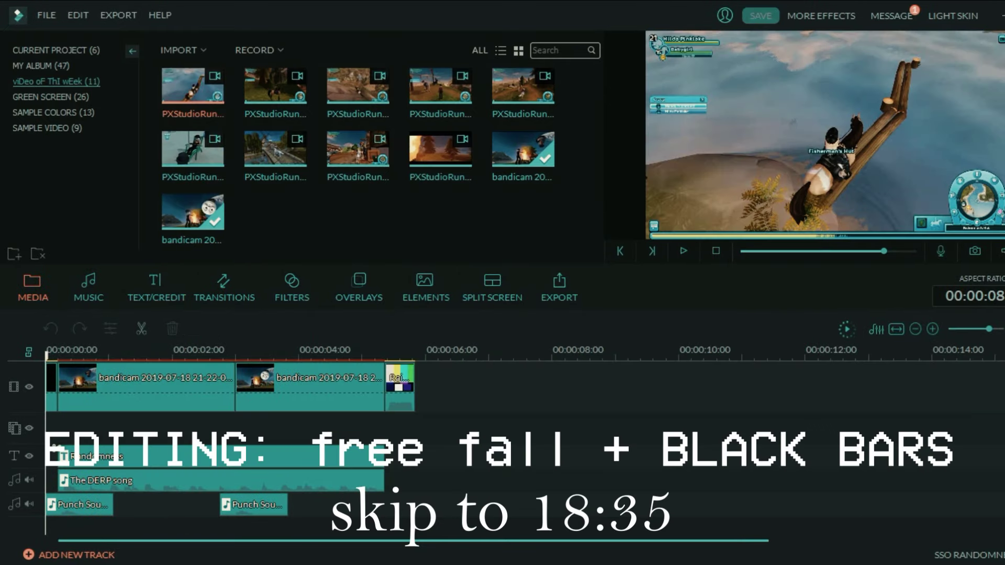
{"action": "left_click_drag", "start_coordinate": [427, 448], "coordinate": [636, 448]}
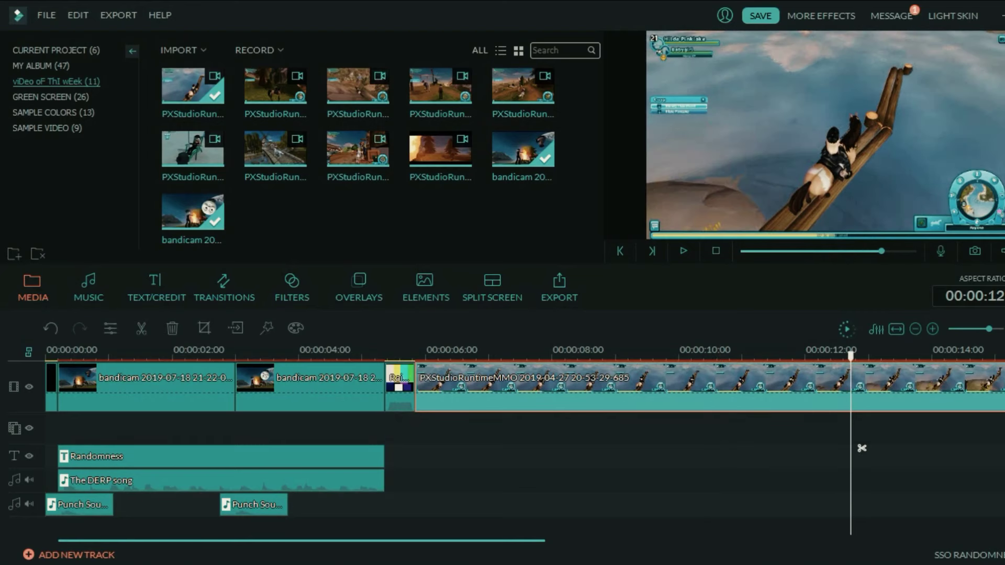
{"action": "left_click_drag", "start_coordinate": [861, 448], "coordinate": [631, 449]}
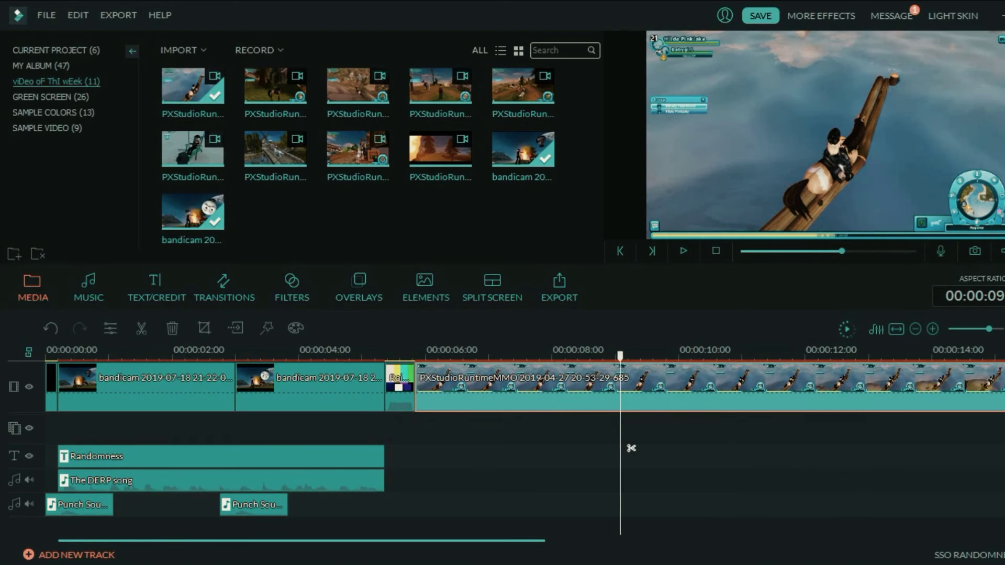
{"action": "key", "text": "space"}
{"action": "key", "text": "space"}
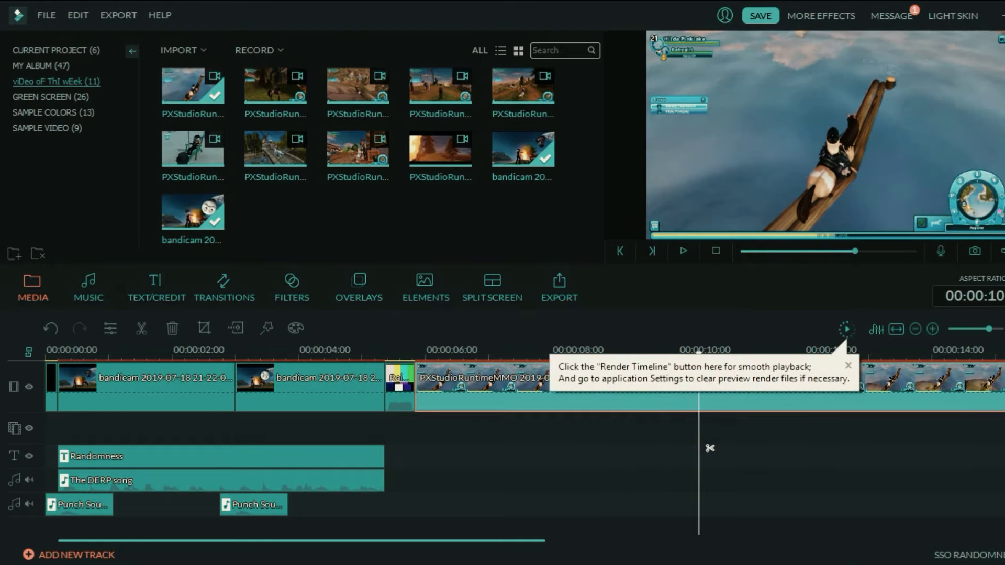
Step: Split the PXStudioRuntimeMMO clip at about 00:00:10:08 and delete the part before the cut
{"action": "key", "text": "ctrl+b"}
{"action": "left_click", "coordinate": [557, 402]}
{"action": "key", "text": "Delete"}
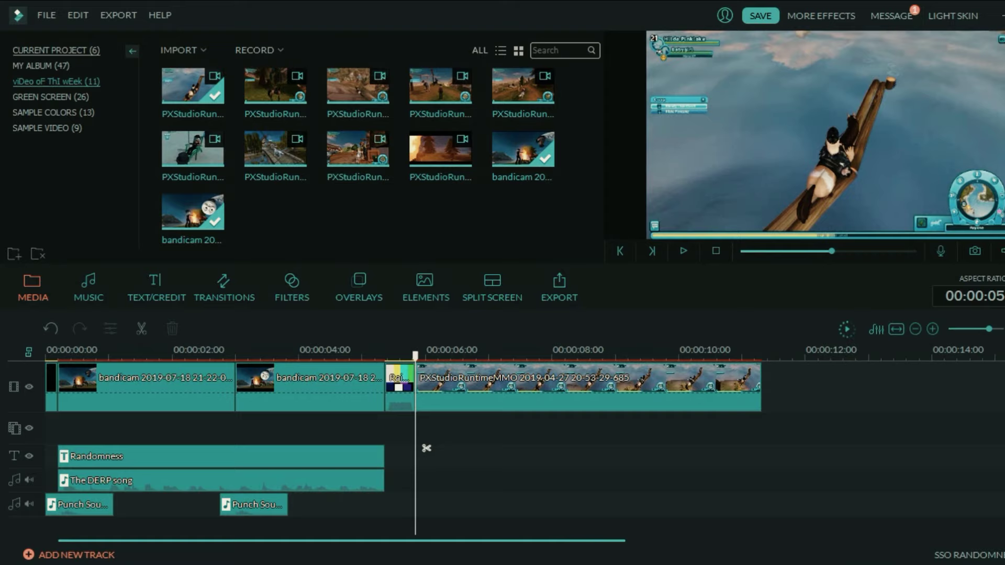
Step: Insert the Black image before the PXStudioRuntimeMMO clip and place the custom Arial title under its start
{"action": "left_click", "coordinate": [41, 66]}
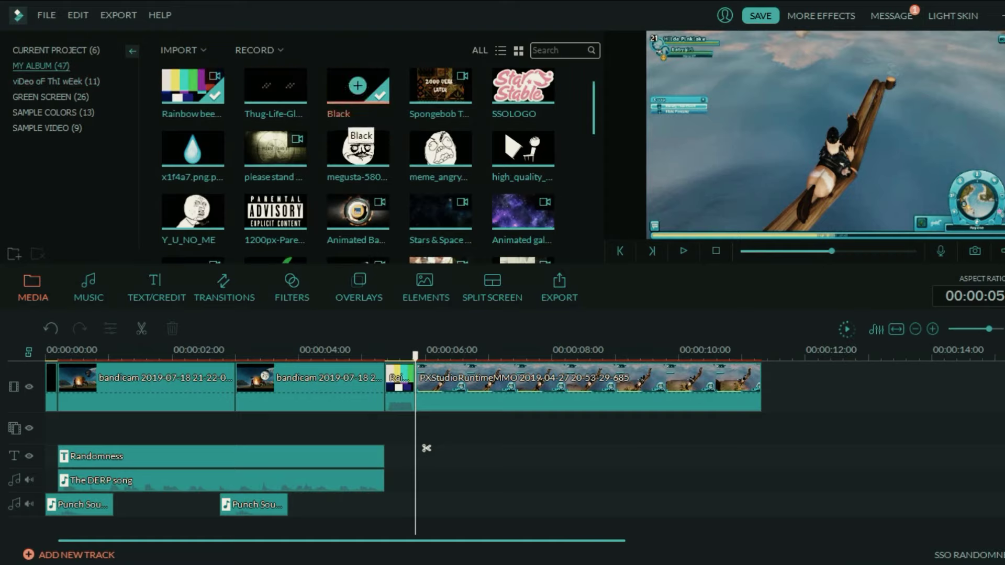
{"action": "left_click_drag", "start_coordinate": [358, 86], "coordinate": [419, 388]}
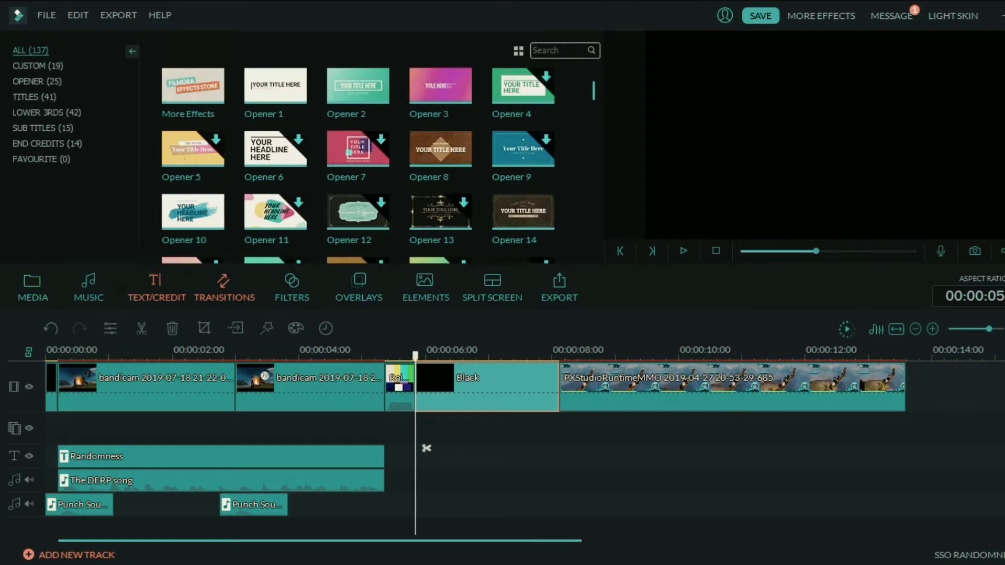
{"action": "left_click", "coordinate": [38, 66]}
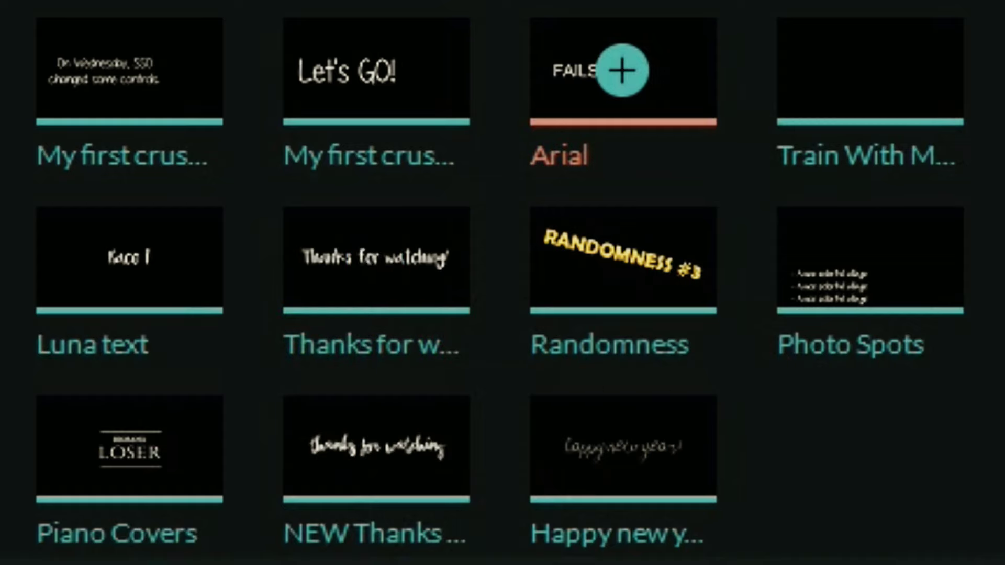
{"action": "left_click_drag", "start_coordinate": [624, 71], "coordinate": [426, 450]}
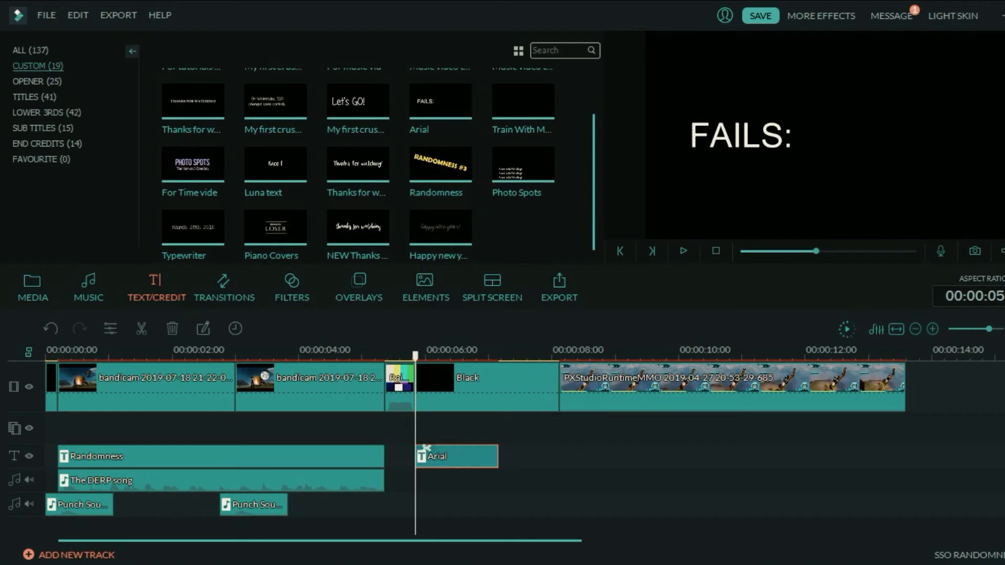
Step: Replace the Arial title's text with "ever since sso launched the shadows update", broken into two lines after "the"
{"action": "double_click", "coordinate": [427, 450]}
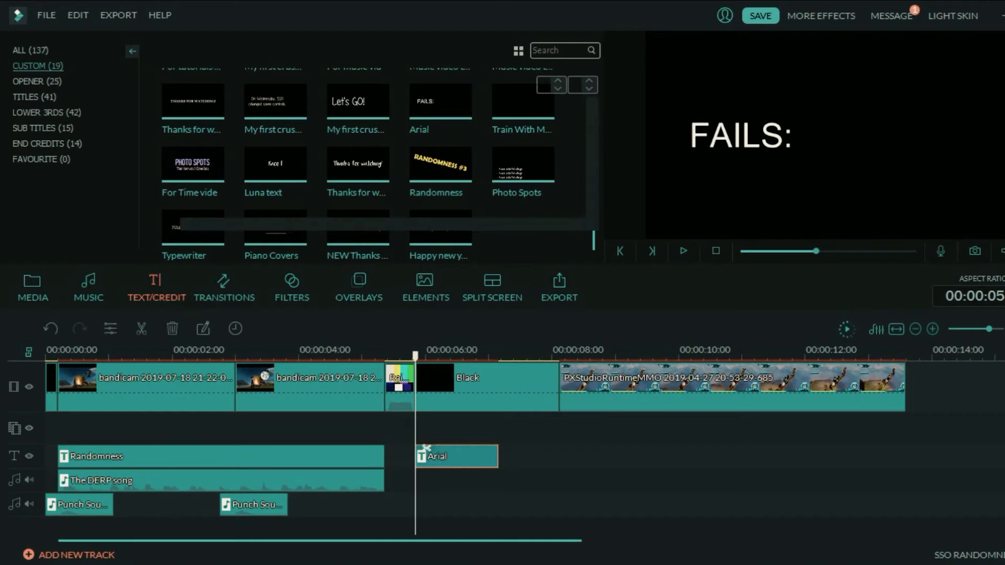
{"action": "left_click_drag", "start_coordinate": [793, 136], "coordinate": [685, 136]}
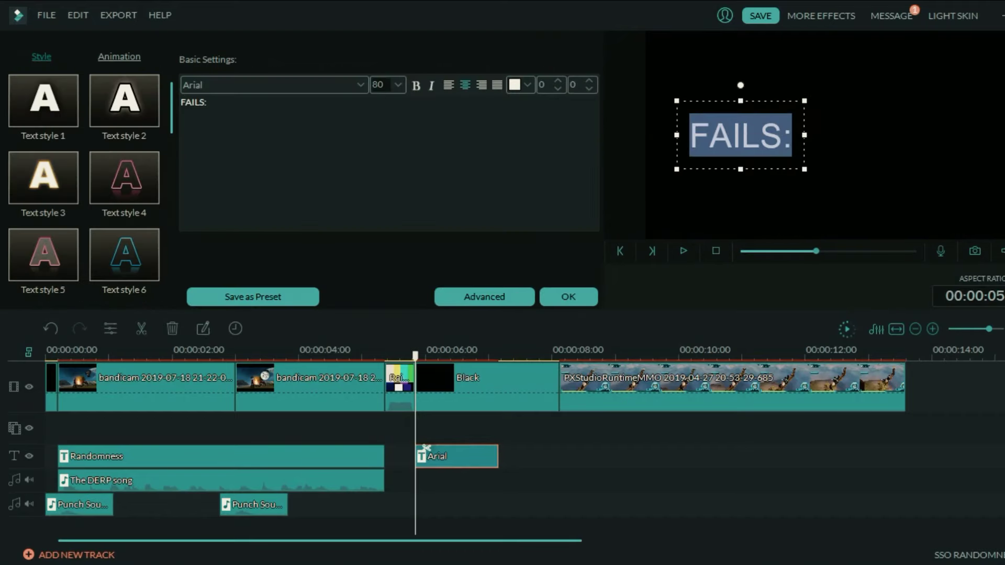
{"action": "key", "text": "BackSpace"}
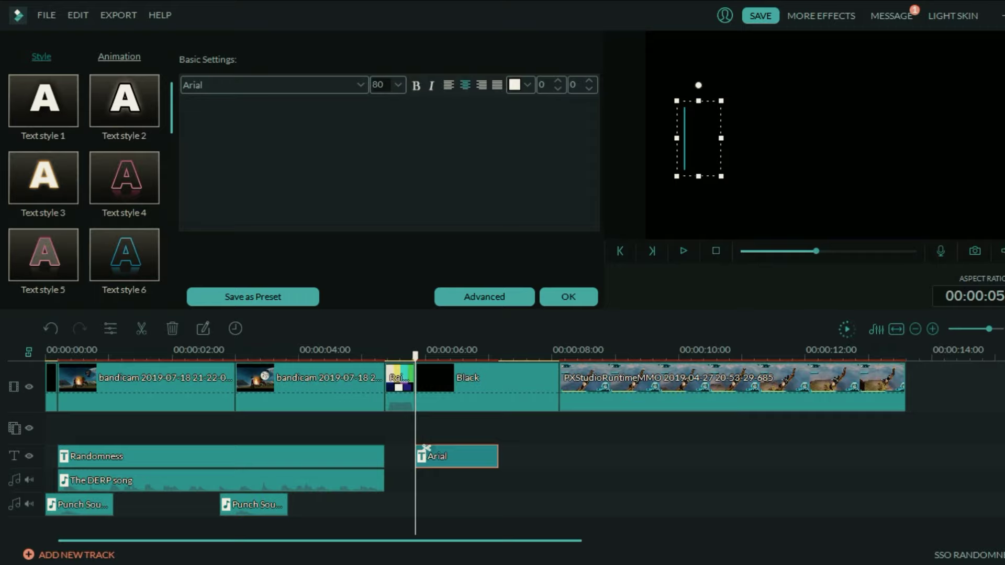
{"action": "type", "text": "ever since sso launched the"}
{"action": "key", "text": "Return"}
{"action": "type", "text": "shadows up"}
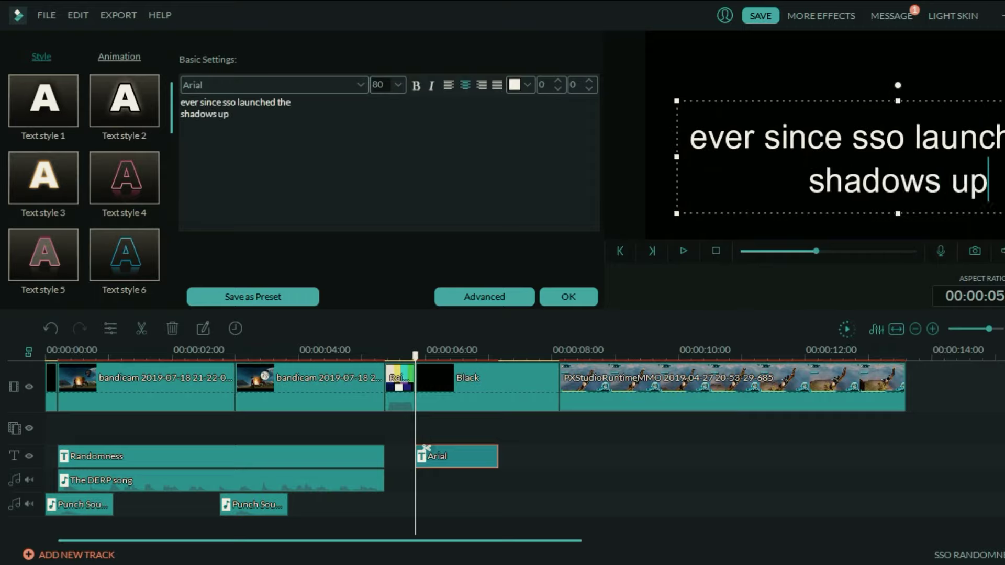
{"action": "type", "text": "date"}
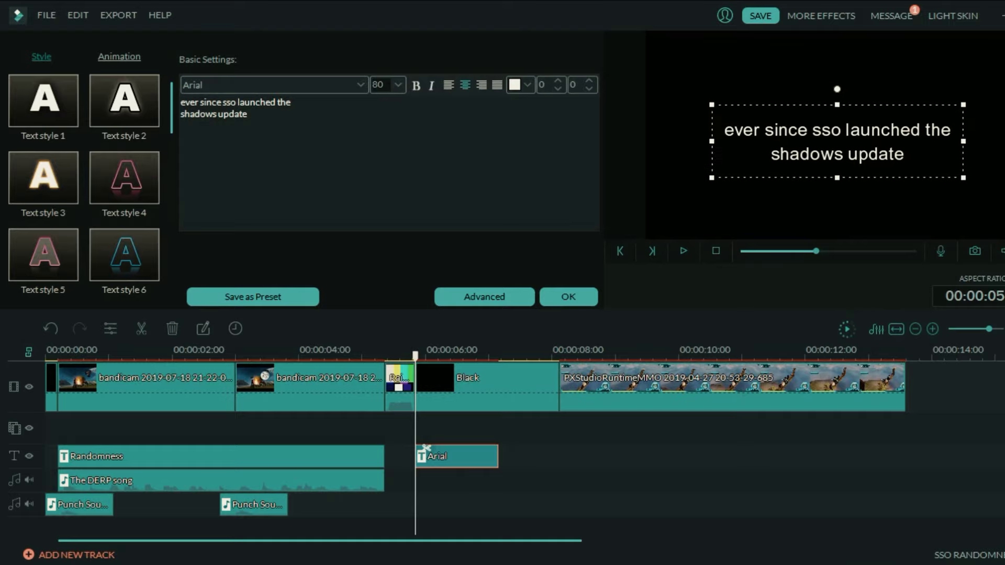
Step: Shrink the two-line title slightly, recentre it on the black frame and apply the text changes
{"action": "left_click_drag", "start_coordinate": [964, 179], "coordinate": [954, 175]}
{"action": "left_click_drag", "start_coordinate": [837, 141], "coordinate": [831, 135]}
{"action": "left_click", "coordinate": [569, 297]}
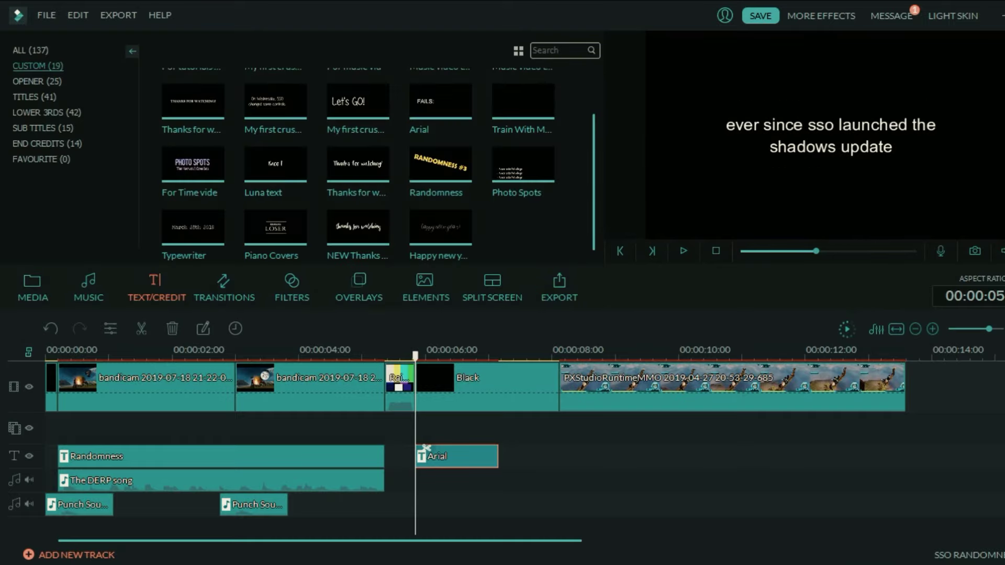
Step: Extend the Arial title to the end of the Black clip and replay from the start of the Rainbow beep clip
{"action": "left_click_drag", "start_coordinate": [498, 456], "coordinate": [558, 456]}
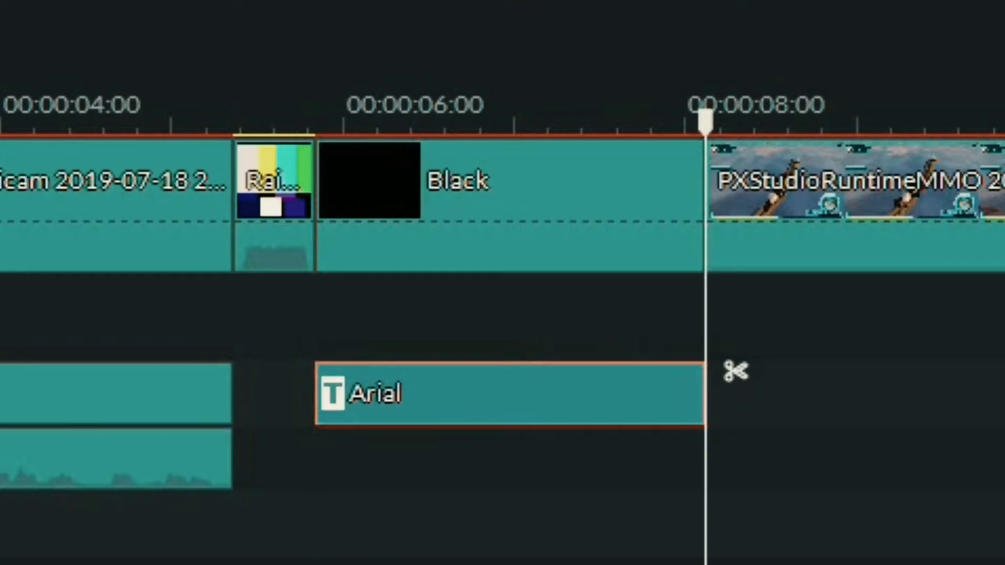
{"action": "left_click", "coordinate": [240, 120]}
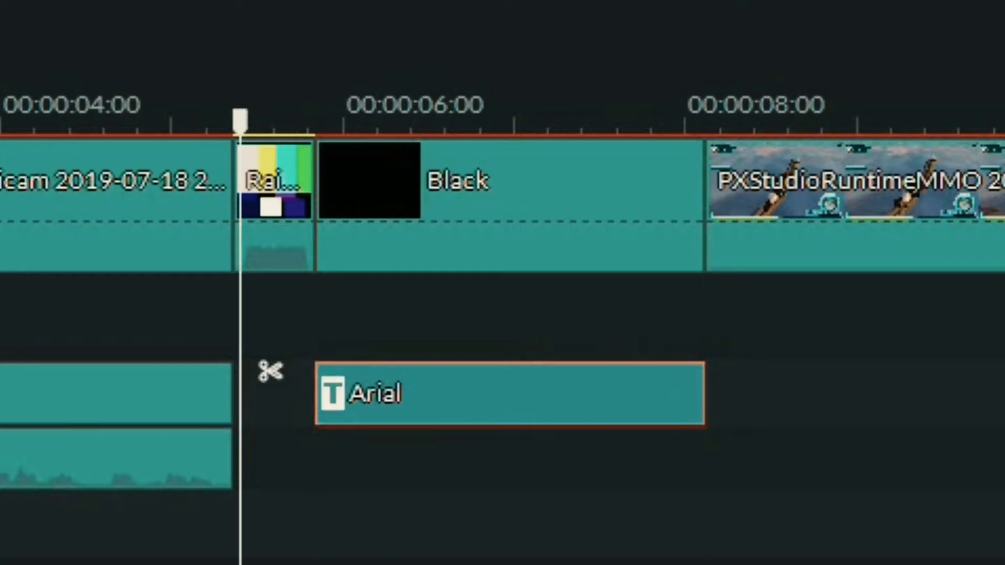
{"action": "key", "text": "space"}
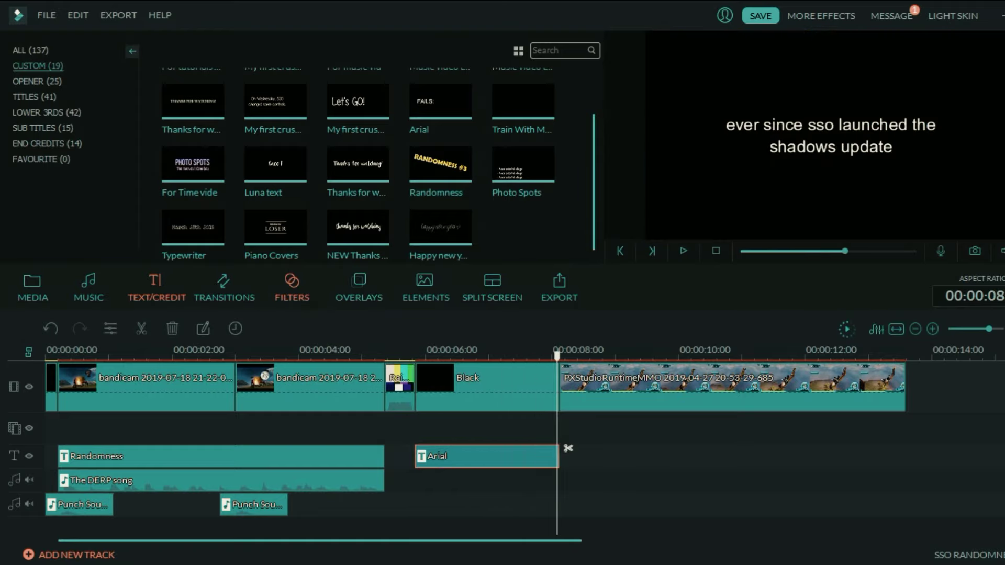
Step: Search the My Music collection for "kevin"
{"action": "left_click", "coordinate": [292, 287]}
{"action": "left_click", "coordinate": [88, 288]}
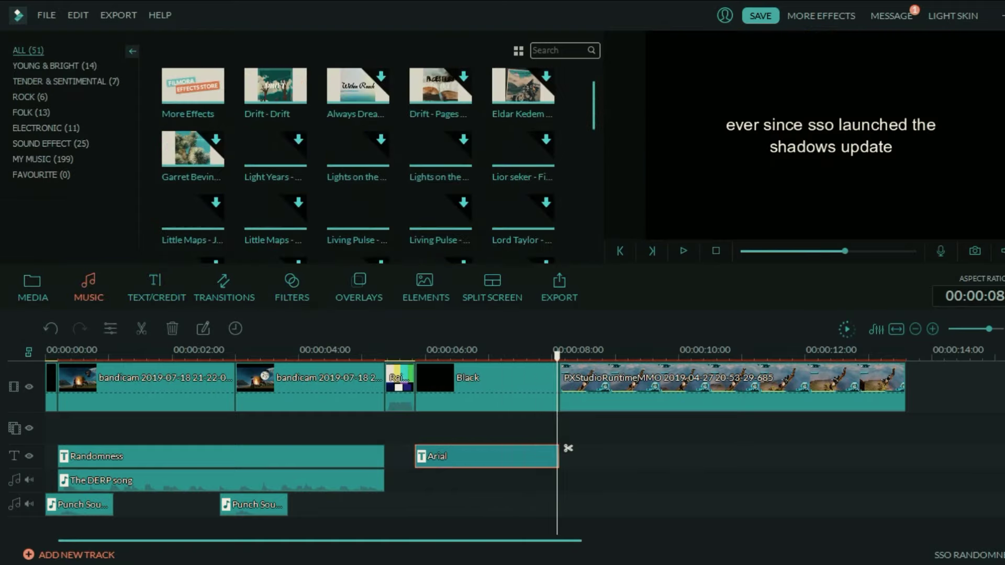
{"action": "left_click", "coordinate": [42, 159]}
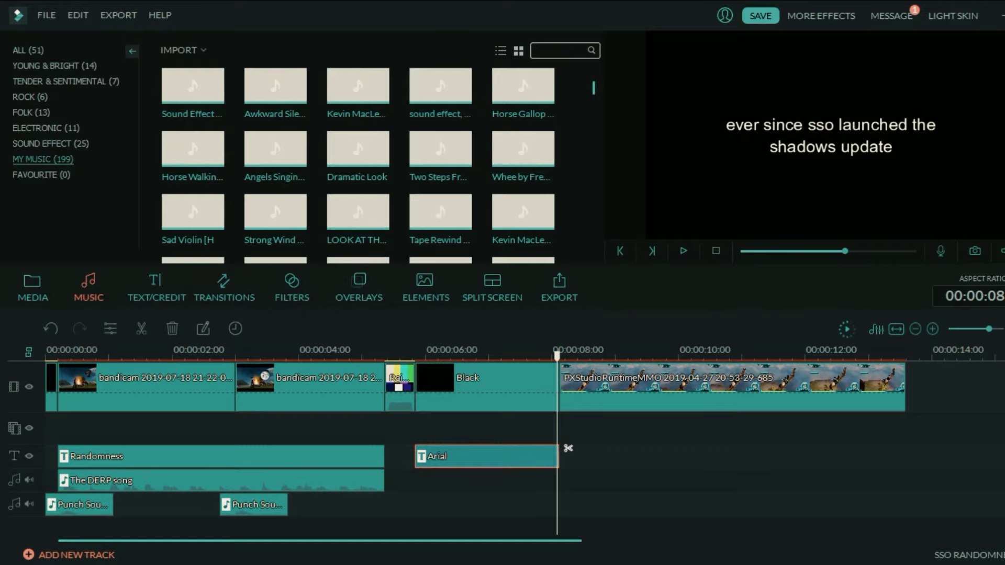
{"action": "type", "text": "kevin"}
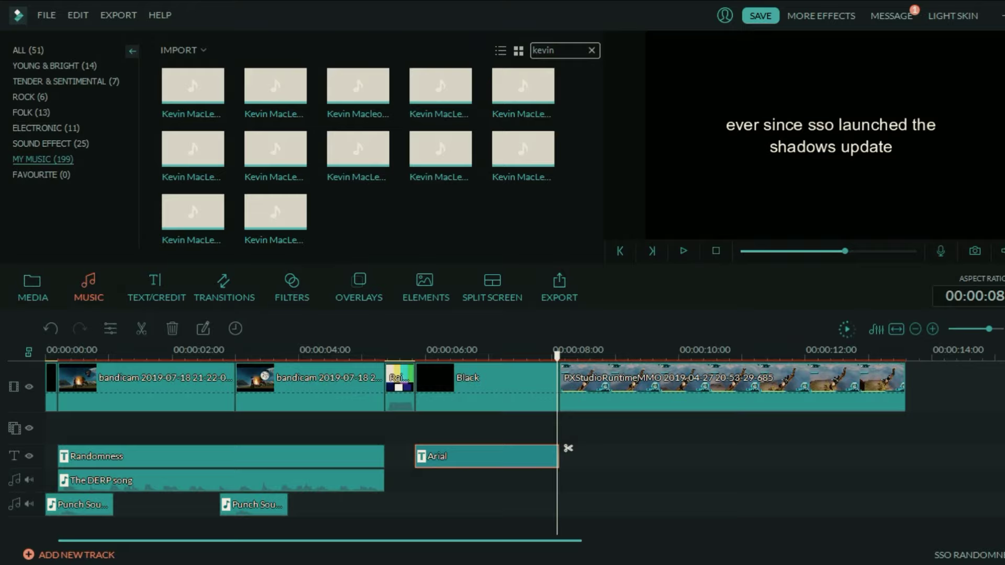
Step: Preview several Kevin MacLeod tracks and place "Life of Riley" on the first audio track at the start of the PXStudioRuntimeMMO clip
{"action": "mouse_move", "coordinate": [204, 97]}
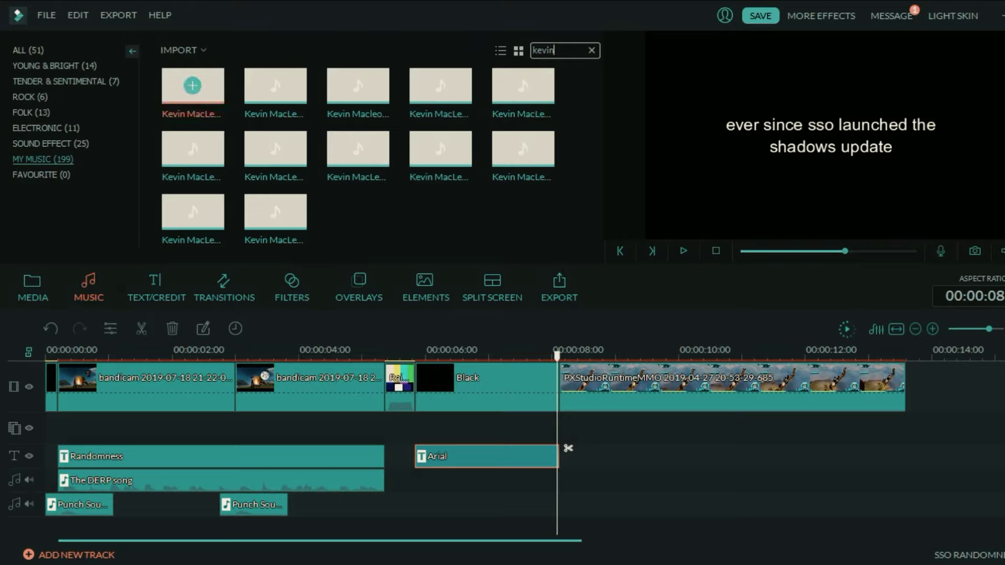
{"action": "left_click", "coordinate": [204, 97]}
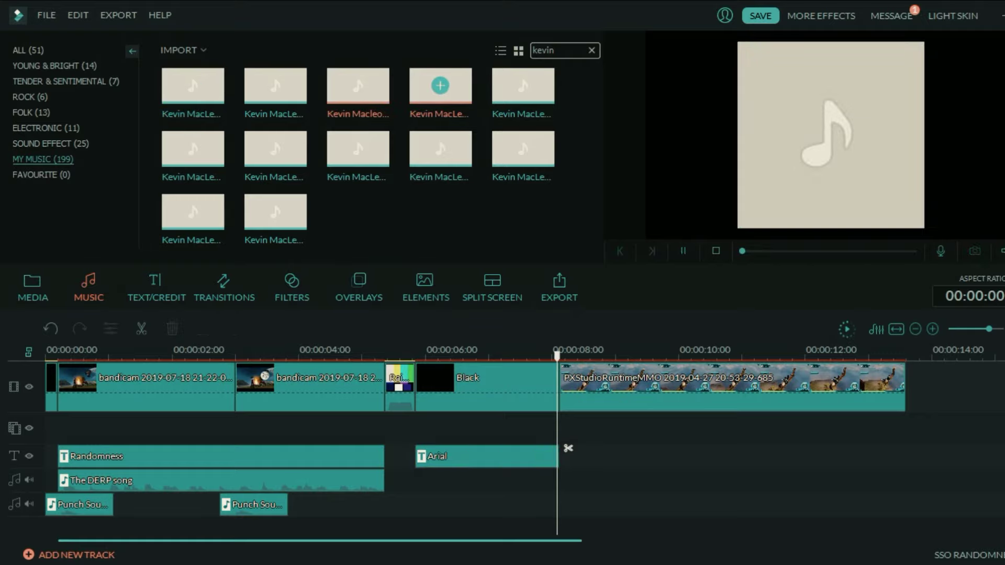
{"action": "left_click", "coordinate": [523, 86]}
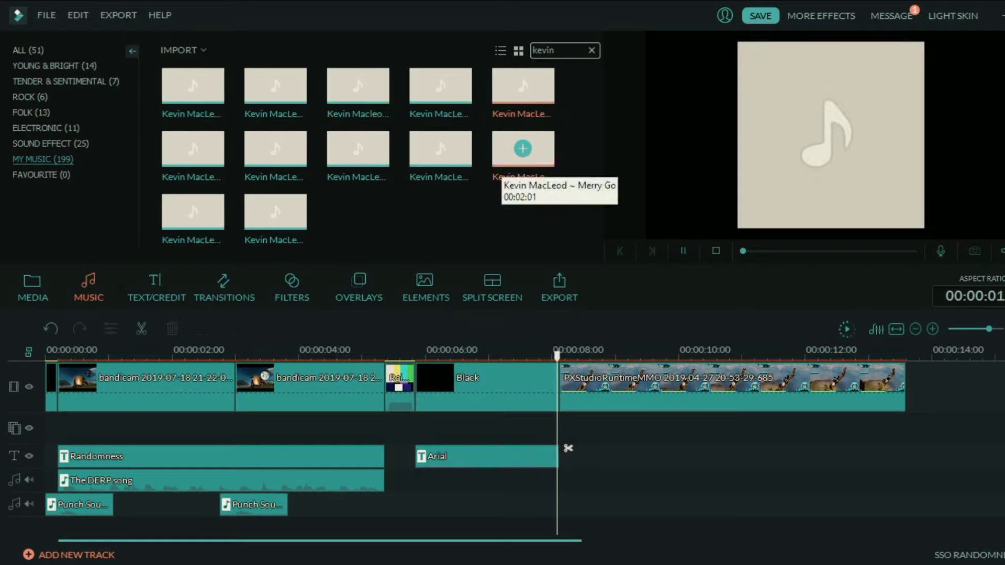
{"action": "left_click", "coordinate": [523, 149]}
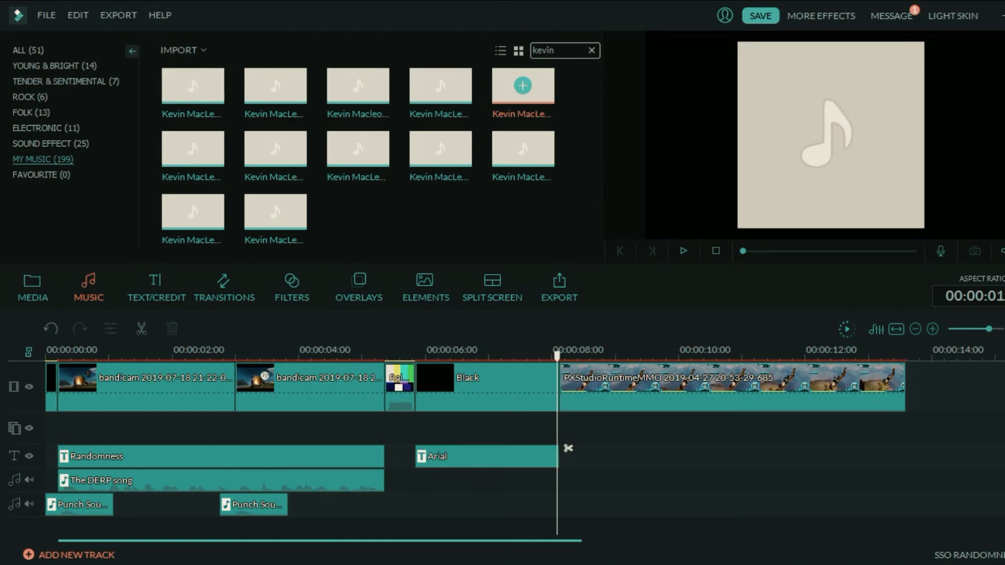
{"action": "left_click", "coordinate": [523, 86]}
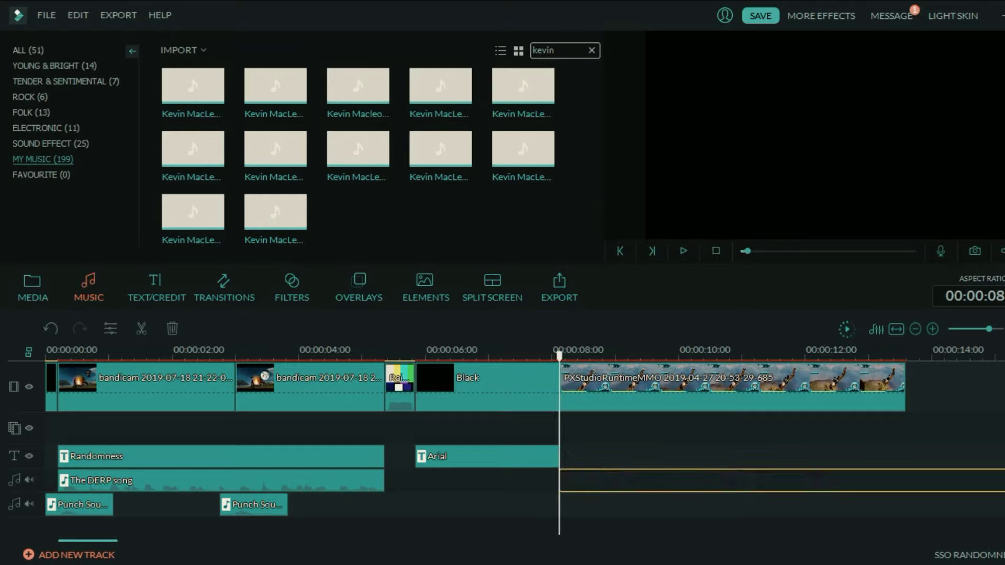
Step: Play the PXStudioRuntimeMMO clip, split it and the Life of Riley music at about 10 seconds and delete the remaining music
{"action": "key", "text": "space"}
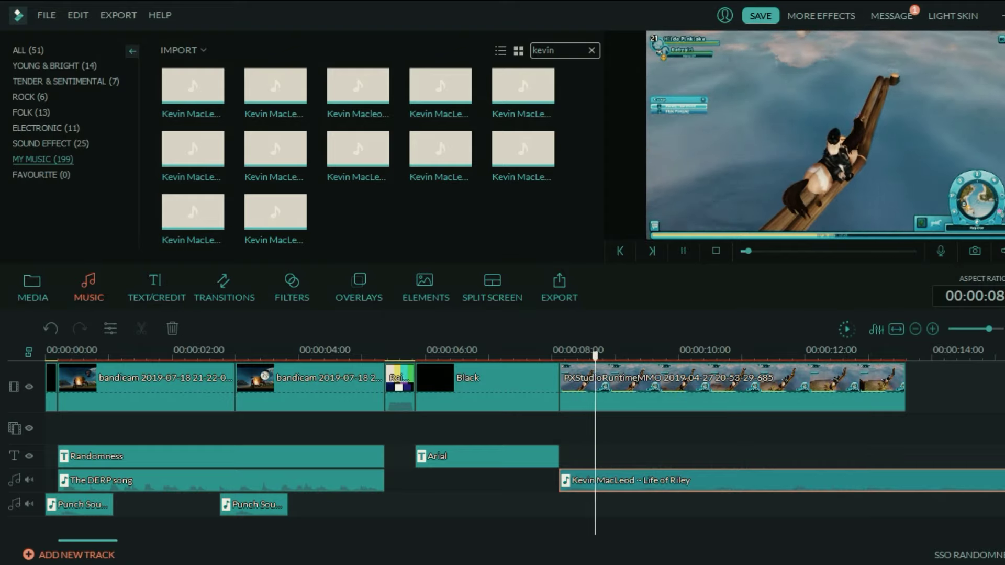
{"action": "left_click", "coordinate": [628, 388]}
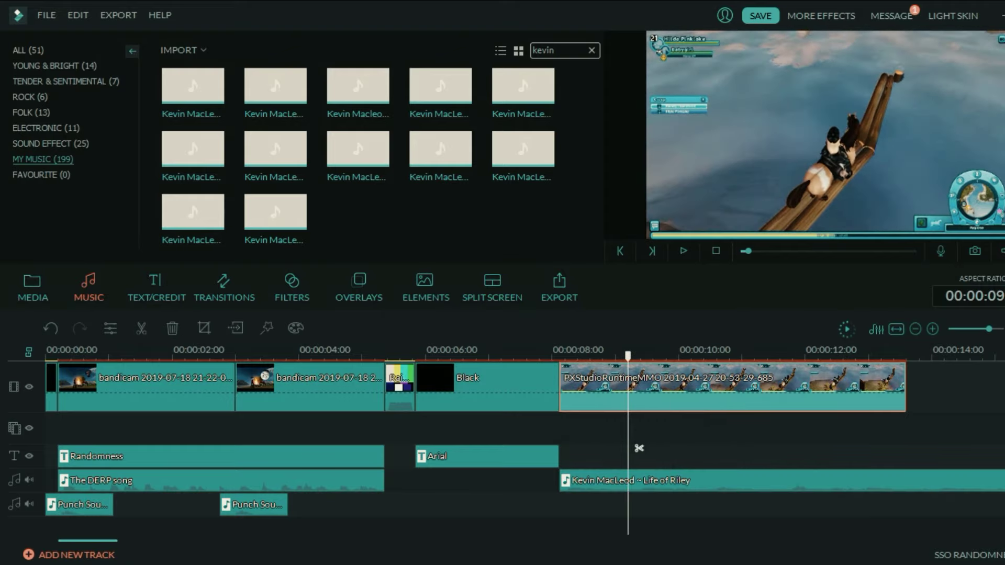
{"action": "key", "text": "space"}
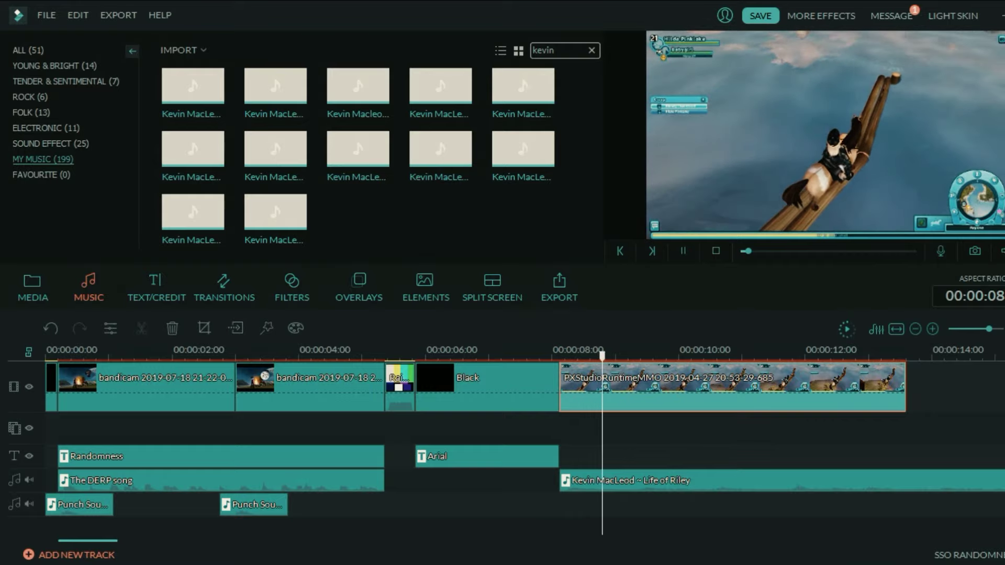
{"action": "key", "text": "space"}
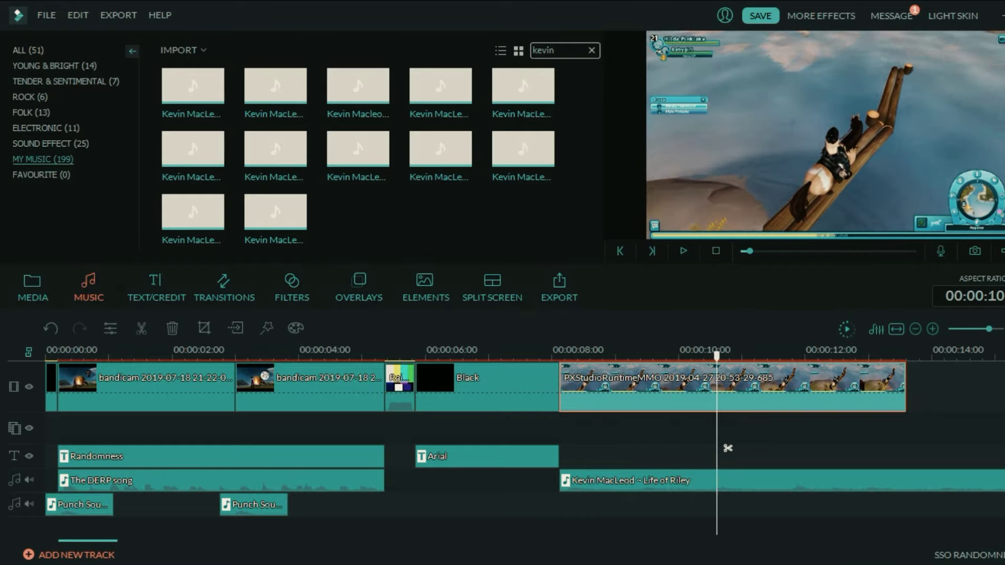
{"action": "left_click", "coordinate": [728, 448]}
{"action": "key", "text": "Delete"}
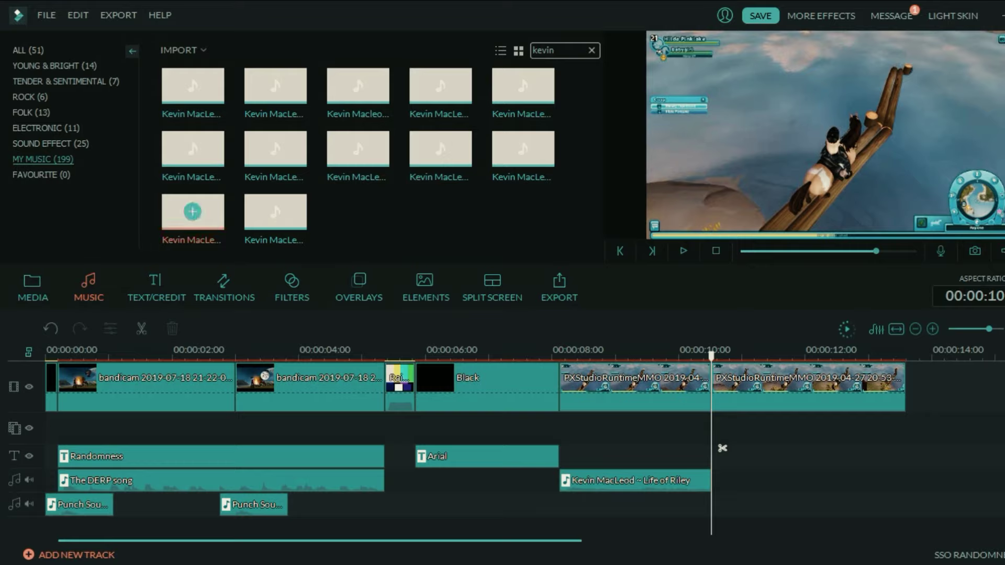
Step: Search the music for "suspe" and place the "Suspense Sound Effects - Suspense (7 sounds)" audio on the second audio track at the split
{"action": "key", "text": "BackSpace"}
{"action": "key", "text": "BackSpace"}
{"action": "key", "text": "BackSpace"}
{"action": "key", "text": "BackSpace"}
{"action": "key", "text": "BackSpace"}
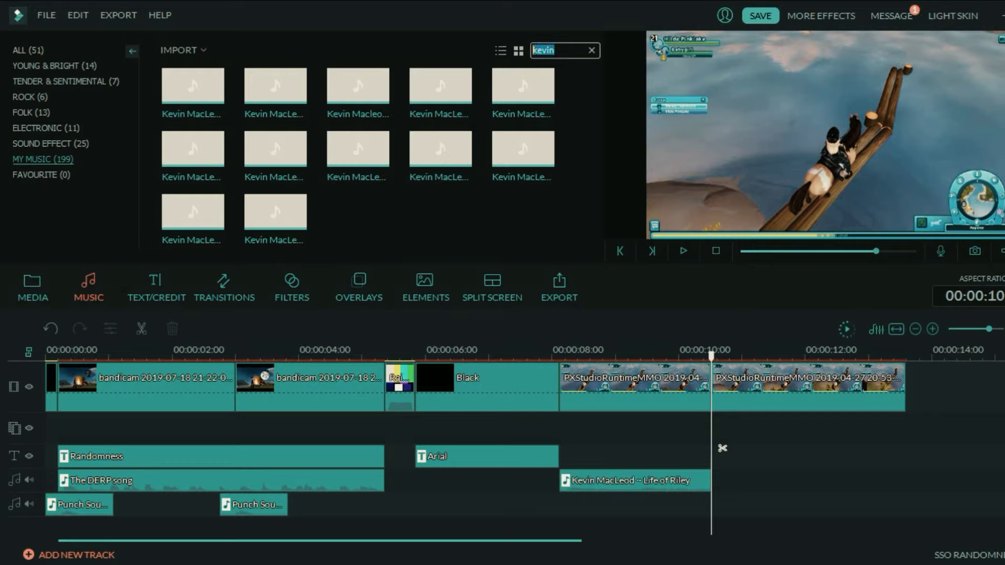
{"action": "type", "text": "suspe"}
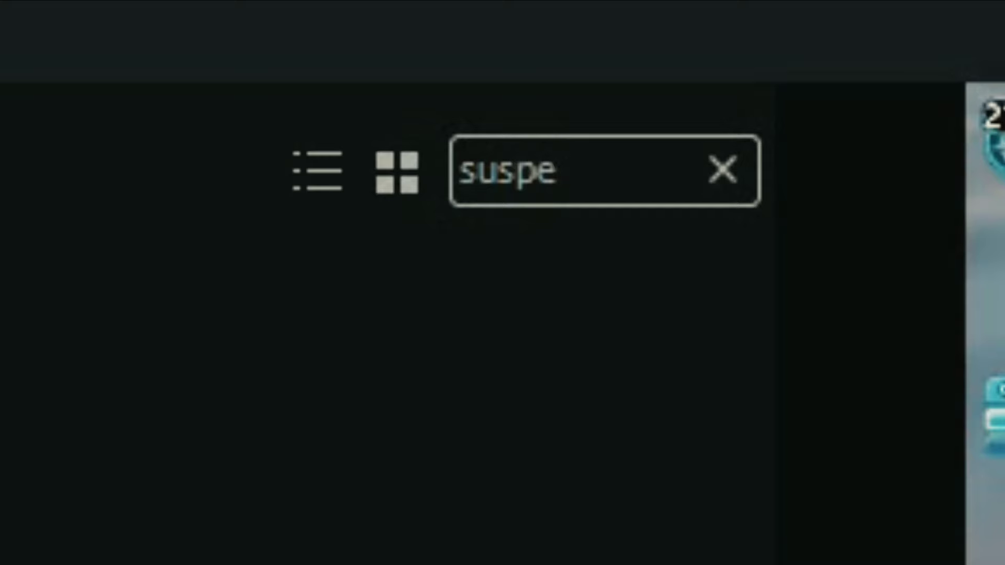
{"action": "left_click_drag", "start_coordinate": [193, 86], "coordinate": [714, 505]}
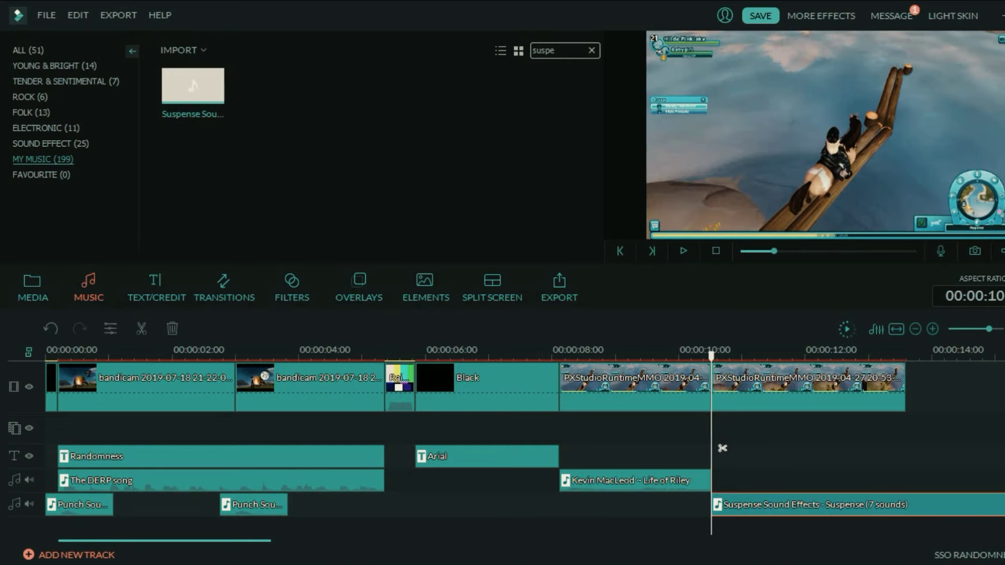
Step: Shift the suspense sound effect to start slightly before the split between the two PXStudioRuntimeMMO clips and play it
{"action": "left_click_drag", "start_coordinate": [164, 541], "coordinate": [258, 541]}
{"action": "key", "text": "ctrl+minus"}
{"action": "key", "text": "ctrl+minus"}
{"action": "key", "text": "ctrl+minus"}
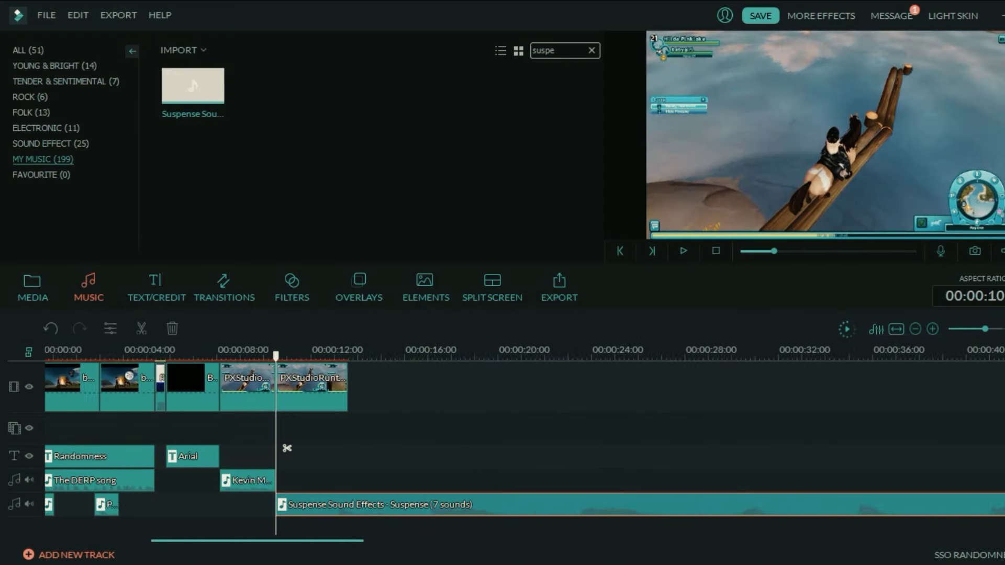
{"action": "left_click", "coordinate": [303, 352]}
{"action": "left_click", "coordinate": [288, 352]}
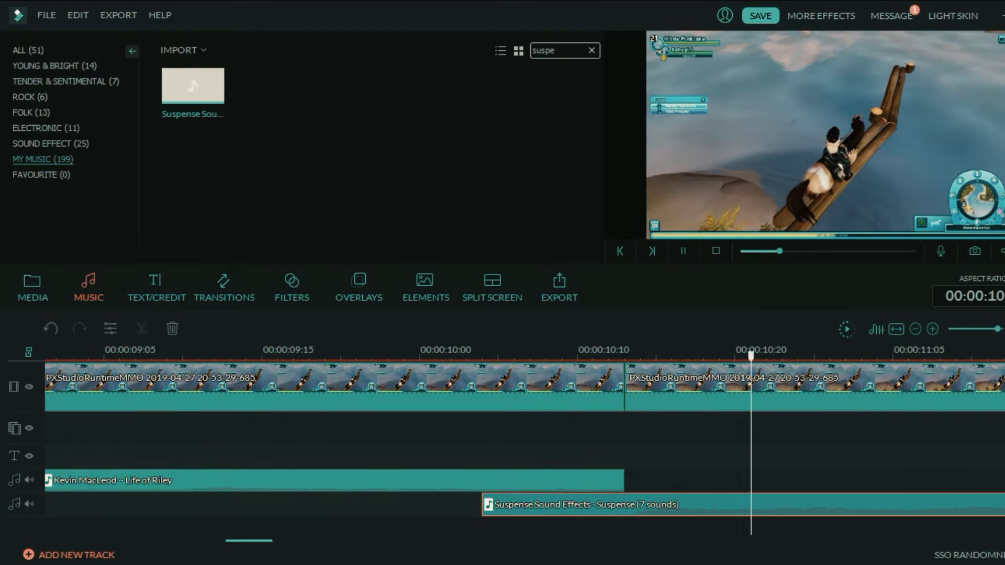
{"action": "key", "text": "space"}
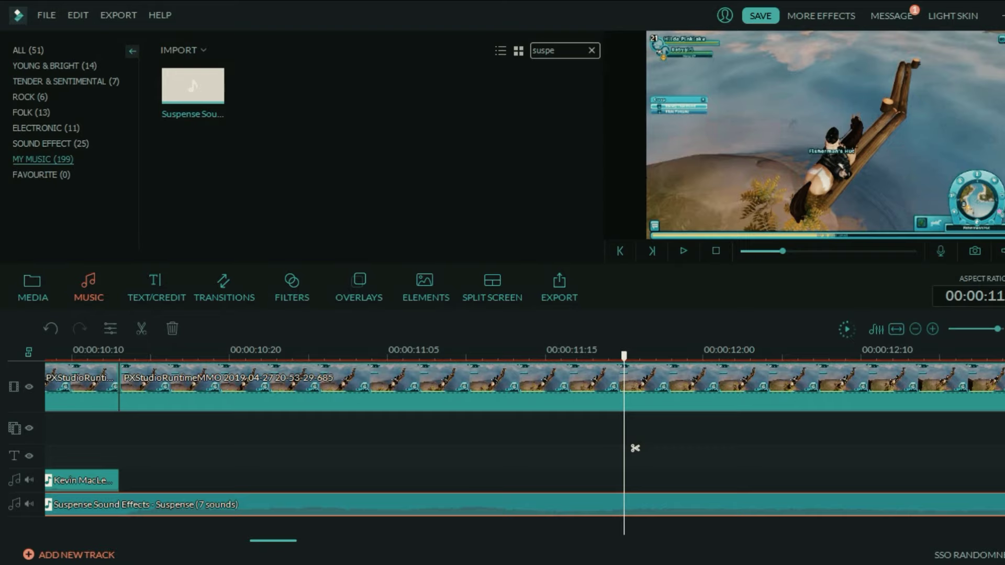
Step: Trim the suspense sound effect to end just past the second PXStudioRuntimeMMO clip and replay from the first one's start
{"action": "scroll", "coordinate": [635, 448], "scroll_direction": "down", "scroll_amount": 2}
{"action": "key", "text": "space"}
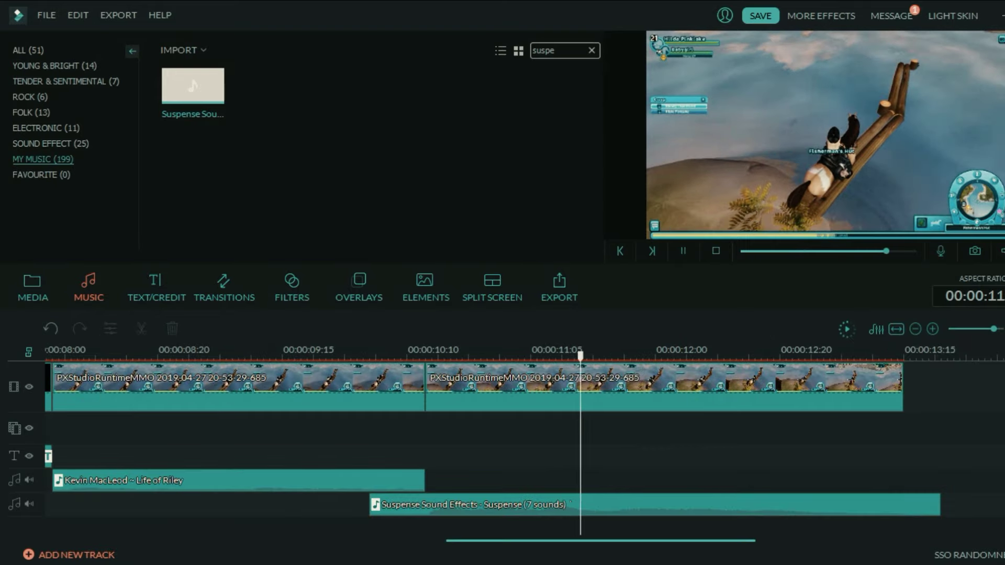
{"action": "left_click", "coordinate": [58, 387]}
{"action": "key", "text": "space"}
{"action": "key", "text": "space"}
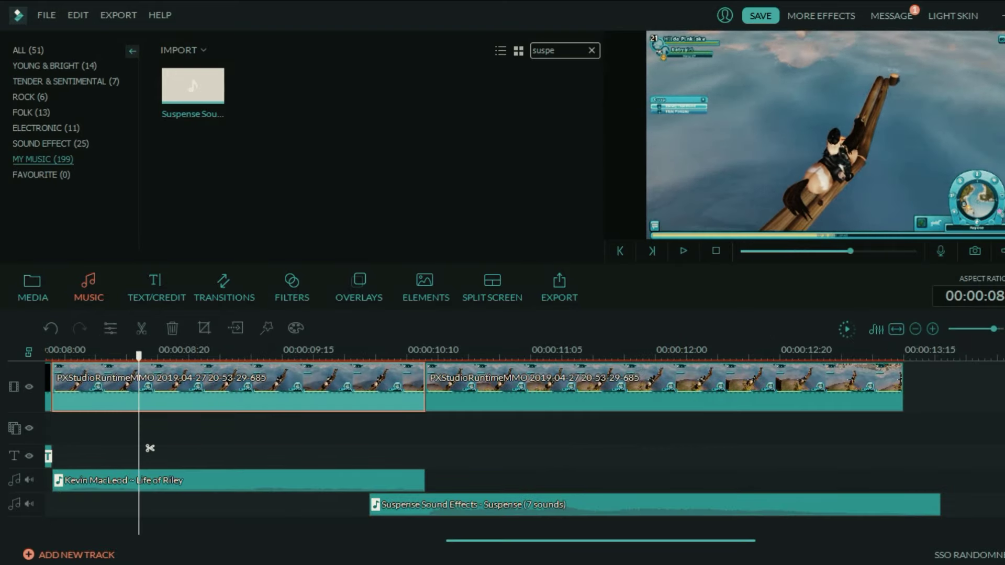
Step: Take a snapshot of the frame at the split, 00:00:10.13, and insert it between the two PXStudioRuntimeMMO clips
{"action": "left_click_drag", "start_coordinate": [150, 448], "coordinate": [435, 448]}
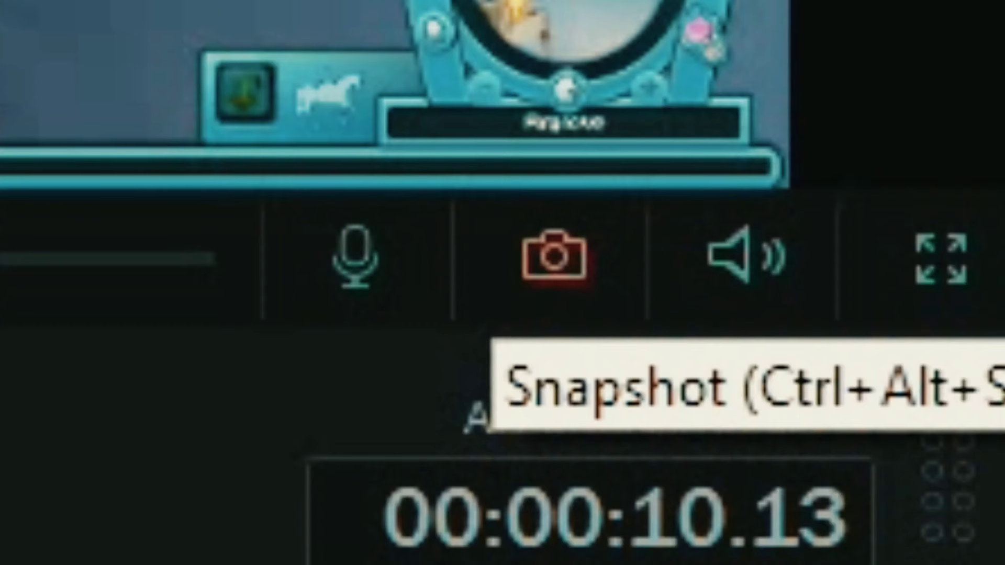
{"action": "left_click", "coordinate": [556, 256]}
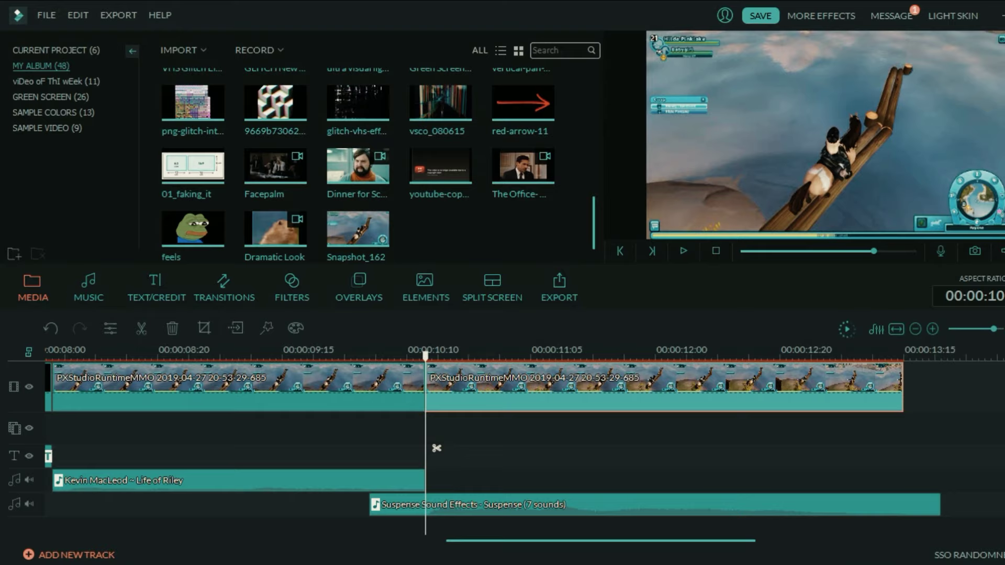
{"action": "mouse_move", "coordinate": [358, 230]}
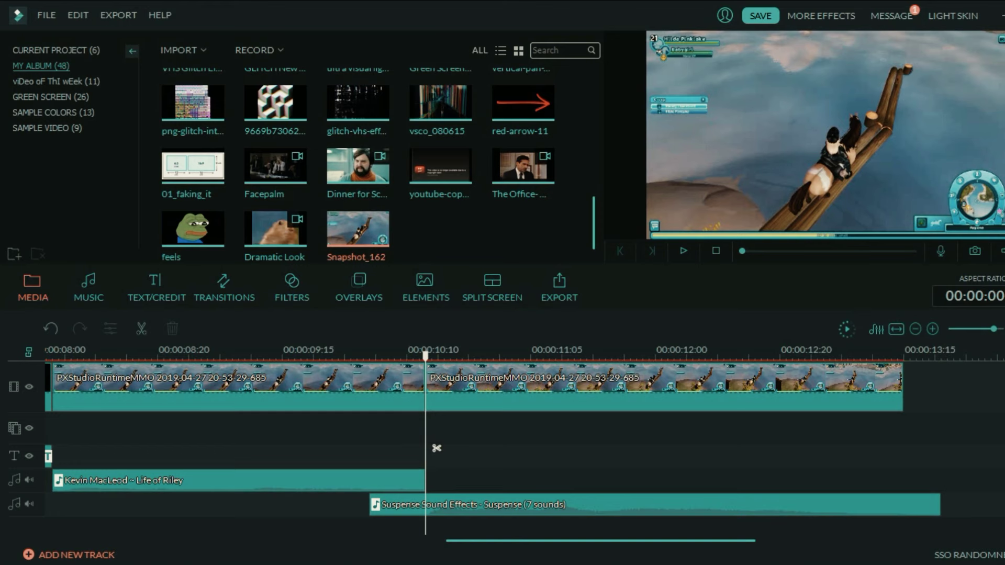
{"action": "left_click", "coordinate": [496, 250]}
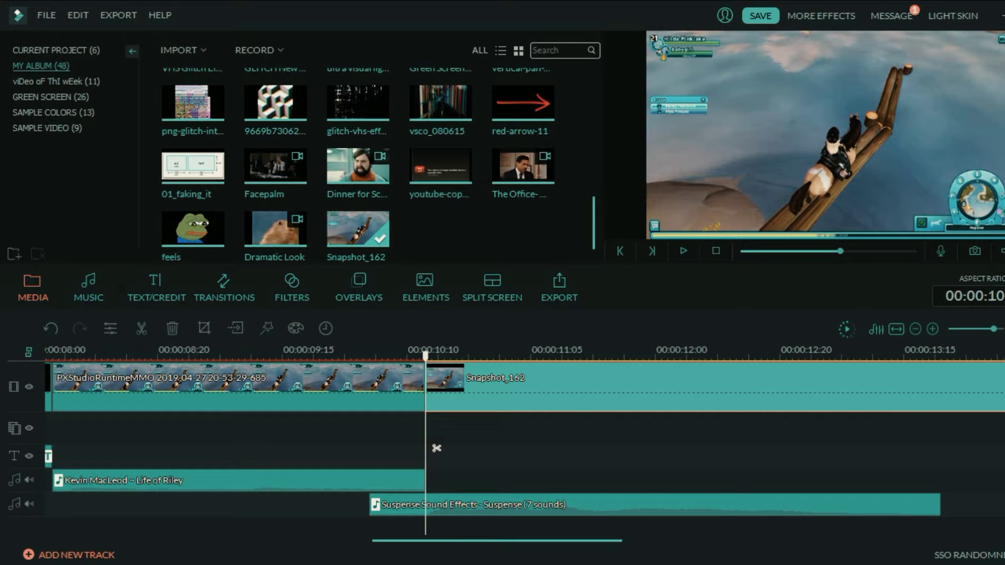
Step: Replay the end of the first PXStudioRuntimeMMO clip leading into the inserted snapshot
{"action": "left_click", "coordinate": [294, 351]}
{"action": "key", "text": "space"}
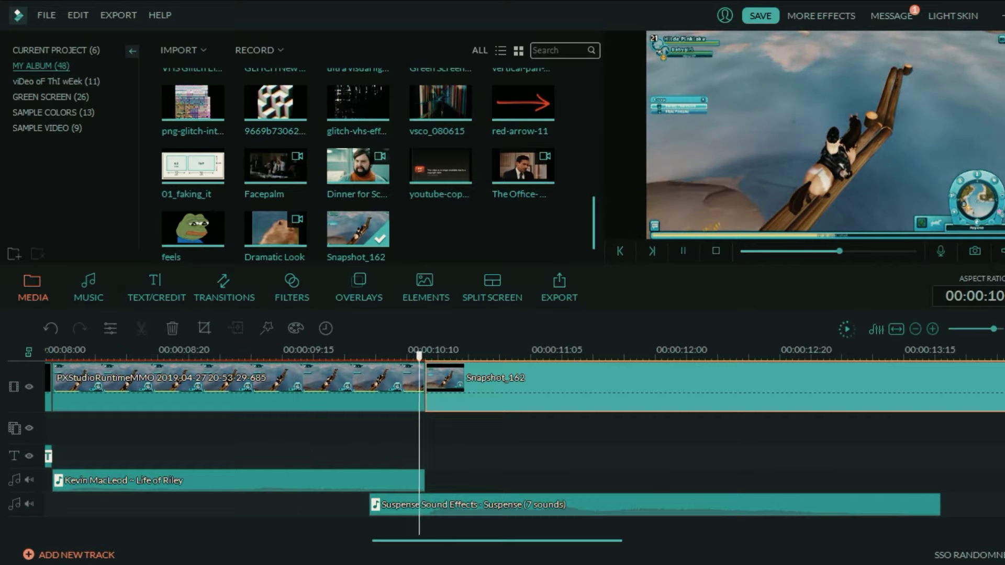
{"action": "left_click", "coordinate": [276, 351]}
{"action": "key", "text": "space"}
{"action": "key", "text": "space"}
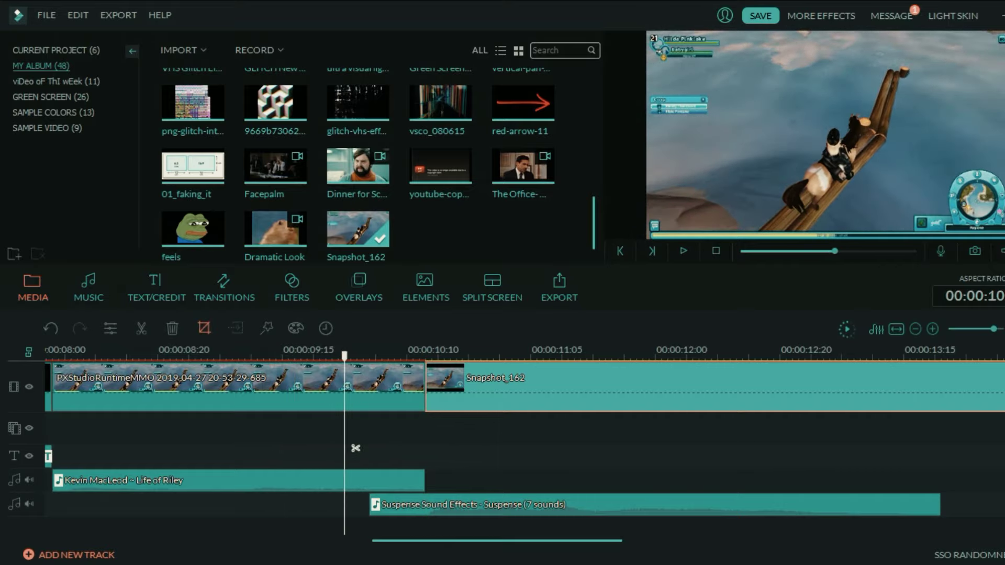
Step: Crop the snapshot at 16:9 to a 96 × 54 area around the faint horse-and-rider figure beside the log and apply it
{"action": "left_click", "coordinate": [205, 329]}
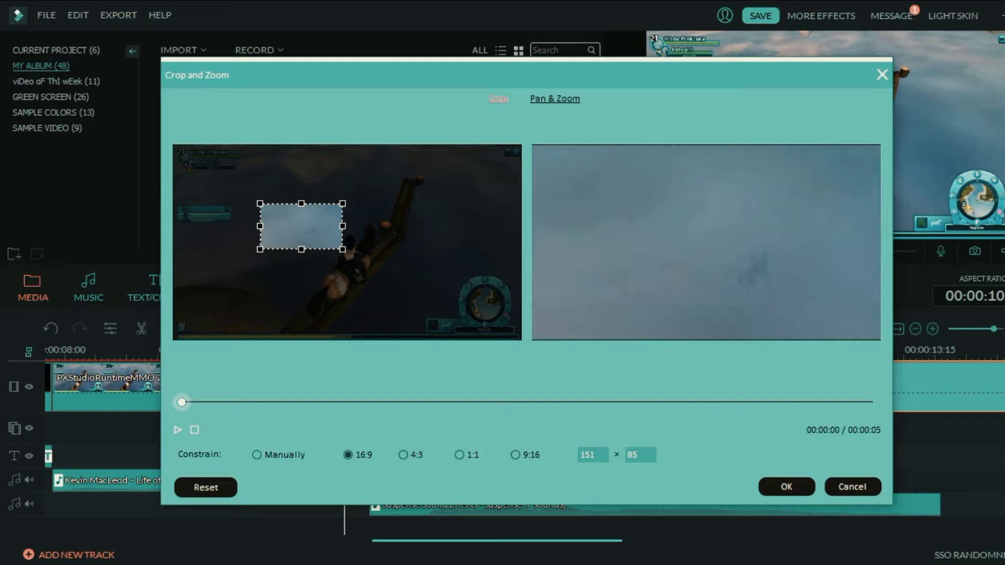
{"action": "mouse_move", "coordinate": [302, 227]}
{"action": "left_mouse_down"}
{"action": "mouse_move", "coordinate": [336, 241]}
{"action": "mouse_move", "coordinate": [313, 229]}
{"action": "left_mouse_up"}
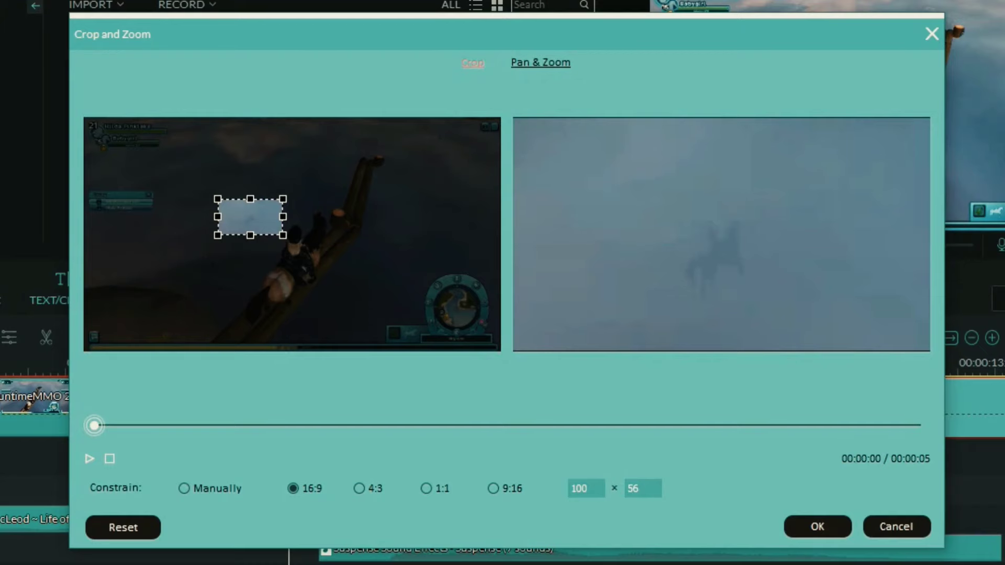
{"action": "left_click_drag", "start_coordinate": [283, 236], "coordinate": [251, 220]}
{"action": "left_click", "coordinate": [90, 459]}
{"action": "left_click", "coordinate": [90, 459]}
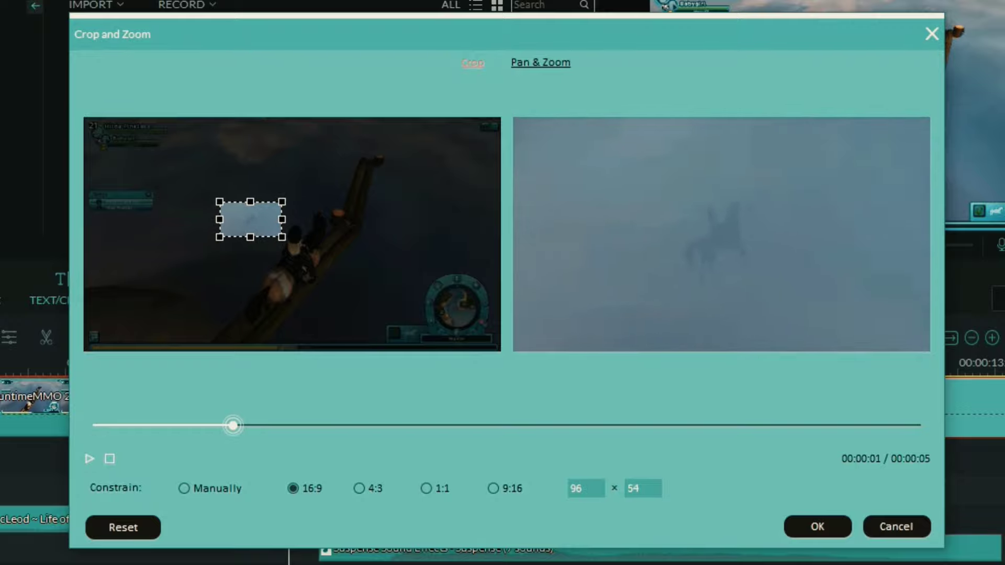
{"action": "left_click", "coordinate": [818, 526]}
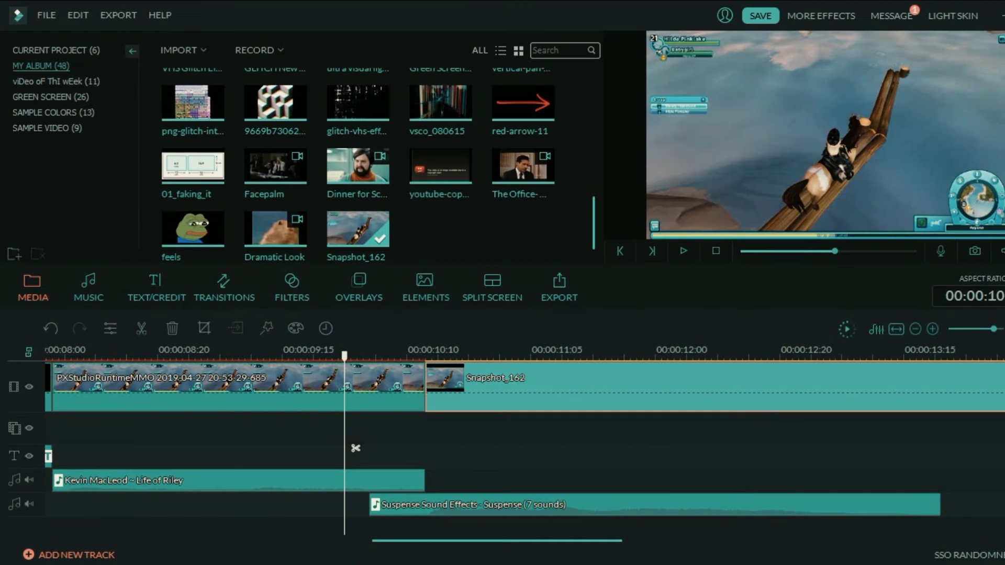
Step: Play from the first PXStudioRuntimeMMO clip into the cropped snapshot, pausing at about 12 seconds
{"action": "key", "text": "space"}
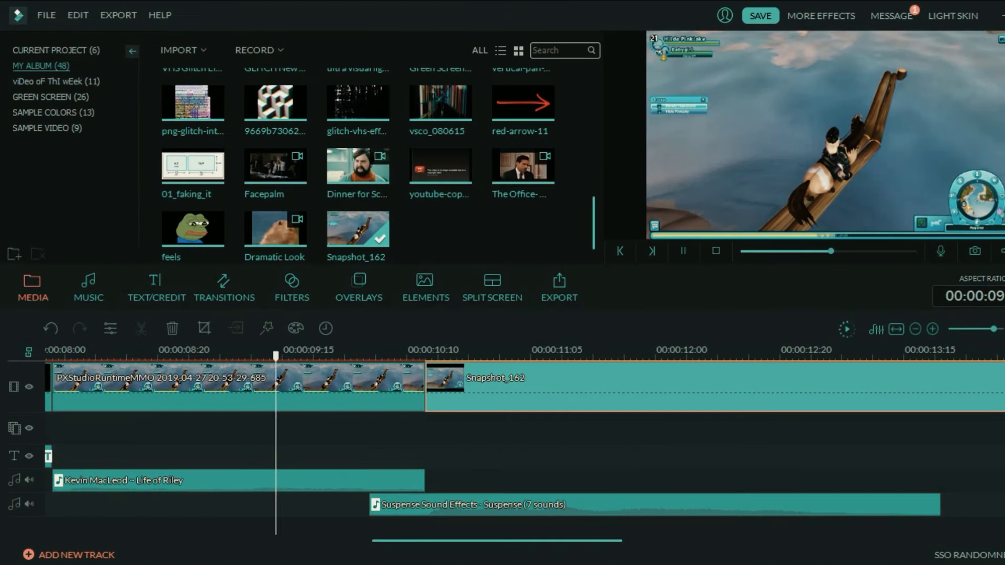
{"action": "key", "text": "ctrl+minus"}
{"action": "key", "text": "ctrl+minus"}
{"action": "key", "text": "ctrl+minus"}
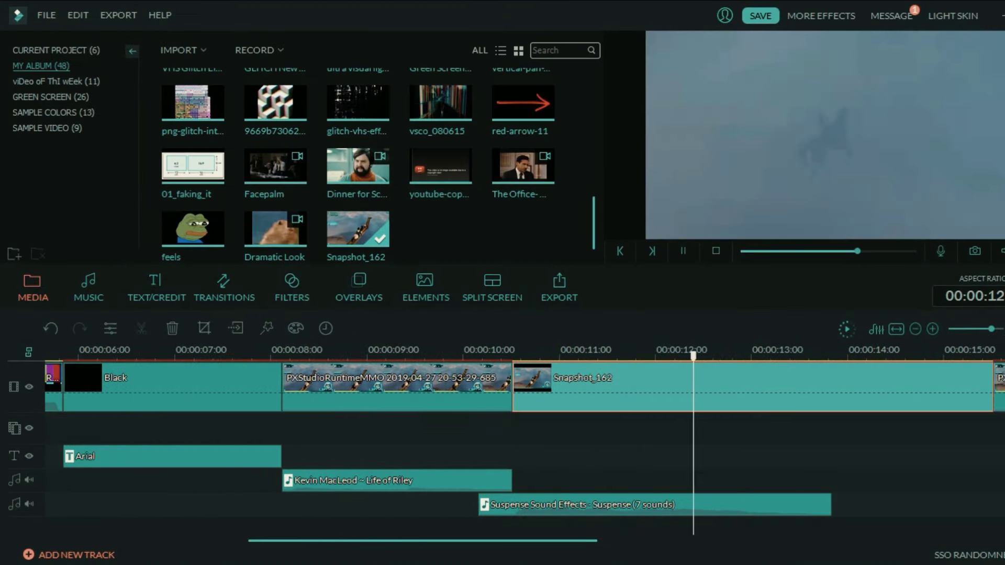
{"action": "key", "text": "space"}
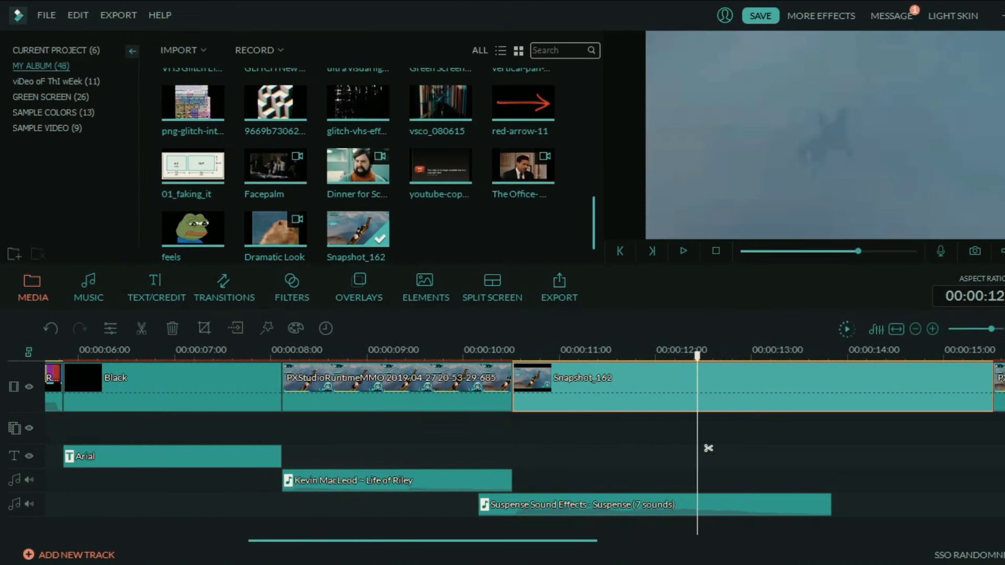
{"action": "scroll", "coordinate": [708, 448], "scroll_direction": "down", "scroll_amount": 5}
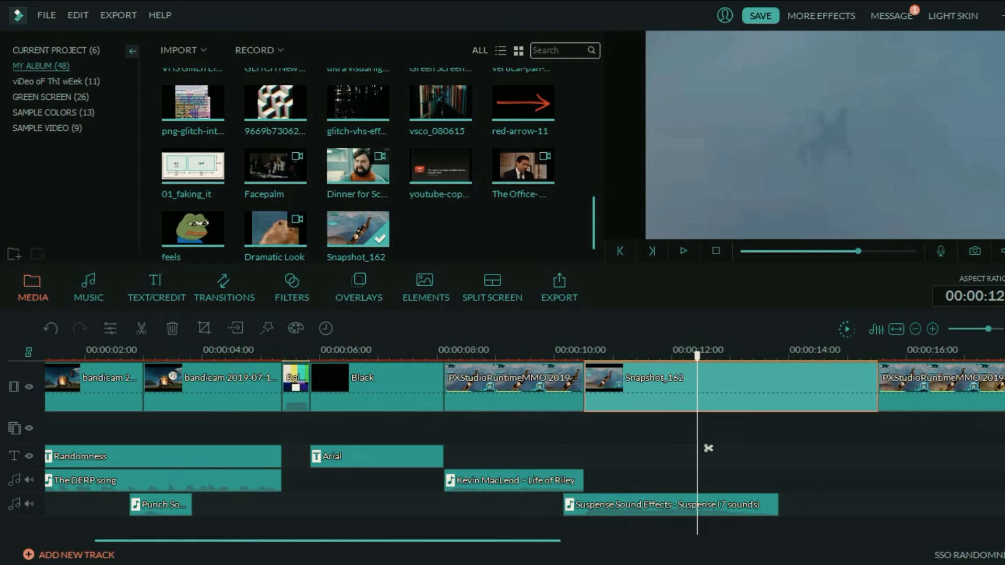
Step: Open the advanced color tuning presets for the PXStudioRuntimeMMO clip that follows the Black clip
{"action": "left_click_drag", "start_coordinate": [708, 448], "coordinate": [320, 448]}
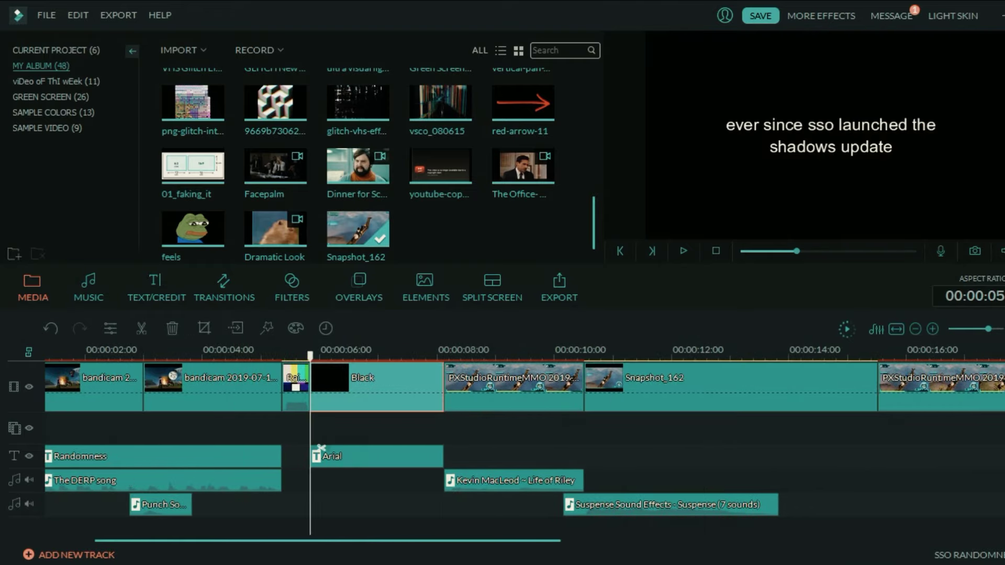
{"action": "left_click", "coordinate": [442, 351]}
{"action": "scroll", "coordinate": [445, 387], "scroll_direction": "up", "scroll_amount": 3}
{"action": "double_click", "coordinate": [523, 387]}
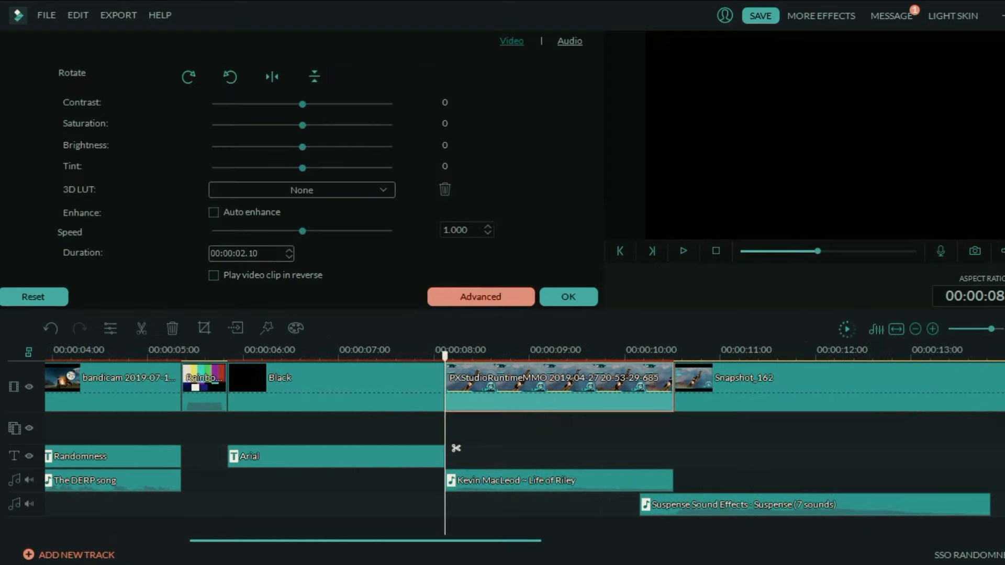
{"action": "left_click", "coordinate": [480, 297]}
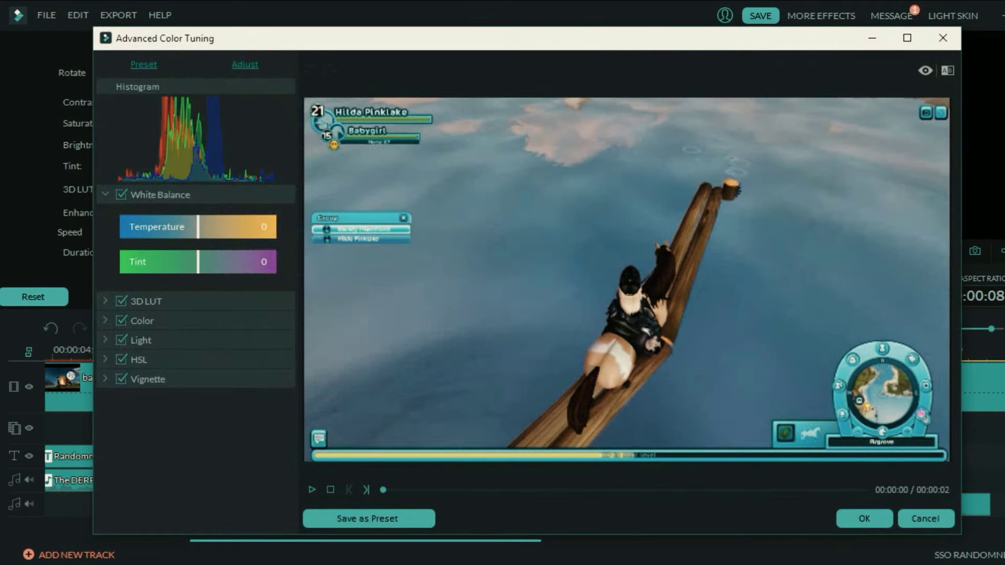
{"action": "left_click", "coordinate": [143, 64]}
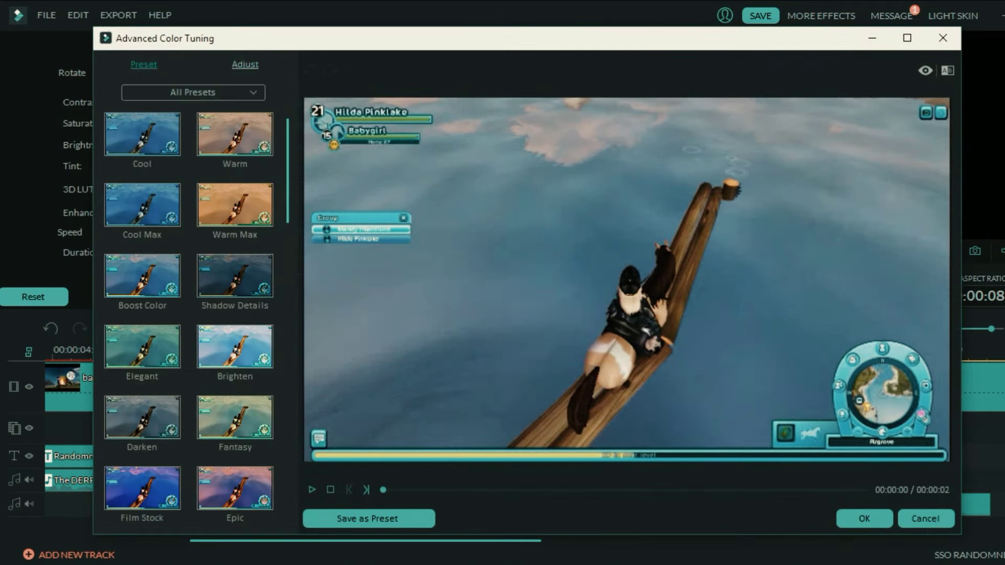
Step: Look through the color presets, try the custom preset For videos, and apply the custom preset SSO VIDEOS to the clip
{"action": "scroll", "coordinate": [190, 319], "scroll_direction": "down", "scroll_amount": 10}
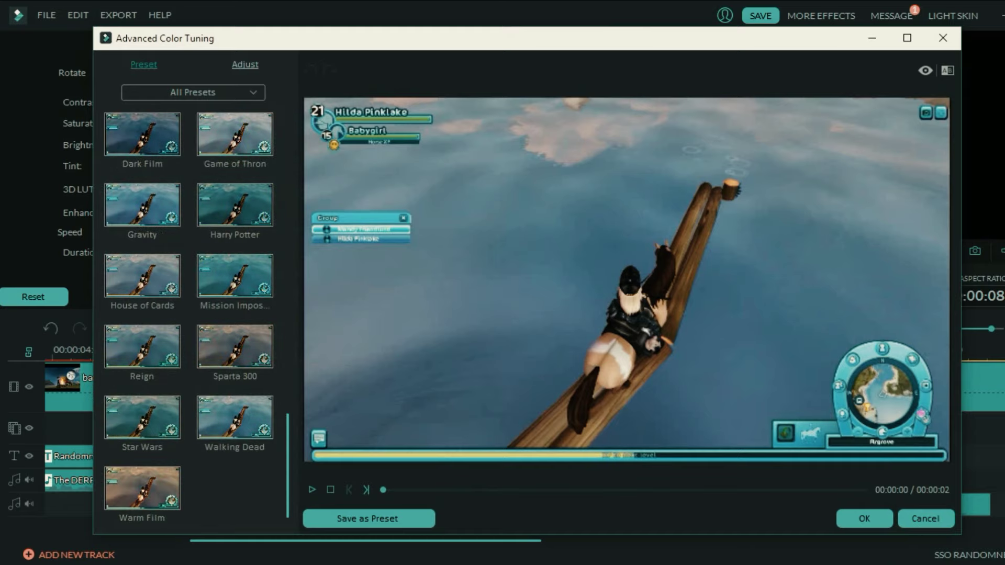
{"action": "scroll", "coordinate": [190, 320], "scroll_direction": "up", "scroll_amount": 10}
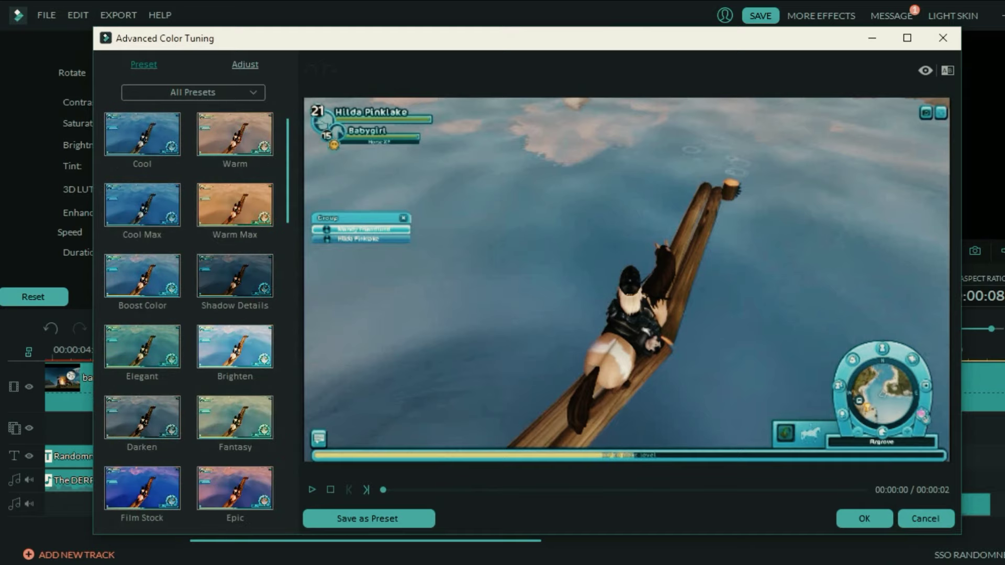
{"action": "scroll", "coordinate": [190, 319], "scroll_direction": "down", "scroll_amount": 10}
{"action": "scroll", "coordinate": [189, 320], "scroll_direction": "up", "scroll_amount": 10}
{"action": "left_click", "coordinate": [193, 92]}
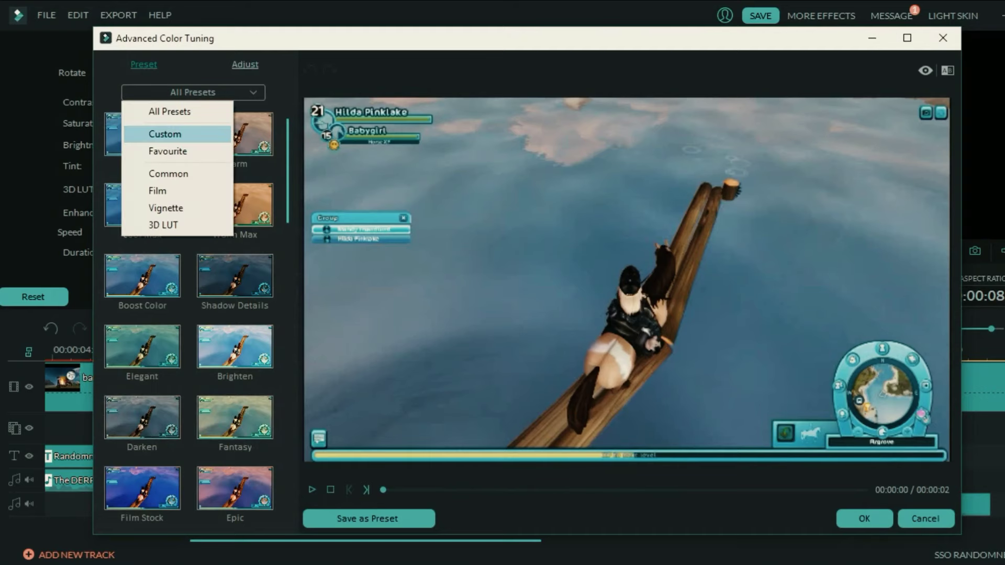
{"action": "left_click", "coordinate": [165, 134]}
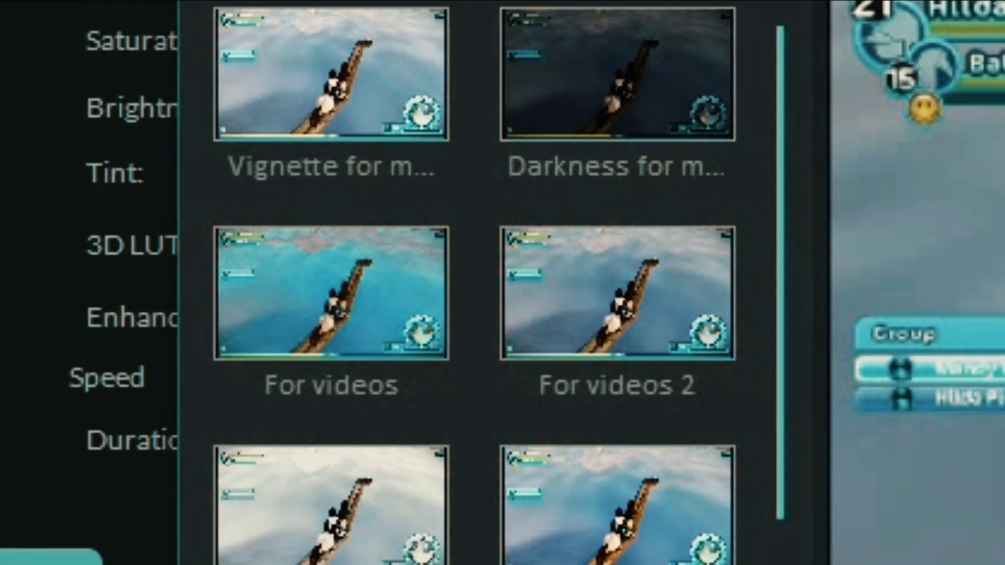
{"action": "left_click", "coordinate": [331, 294]}
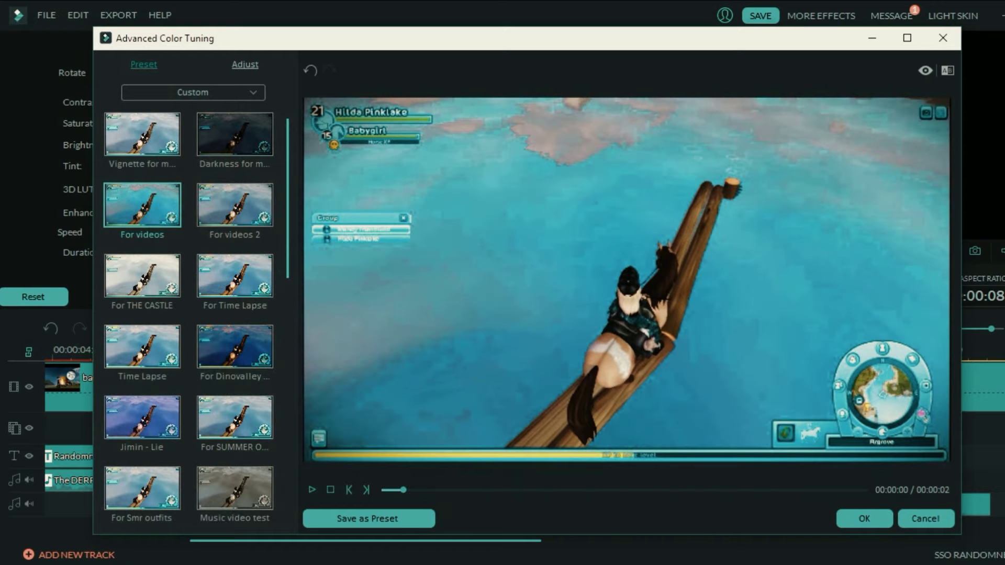
{"action": "scroll", "coordinate": [188, 315], "scroll_direction": "down", "scroll_amount": 10}
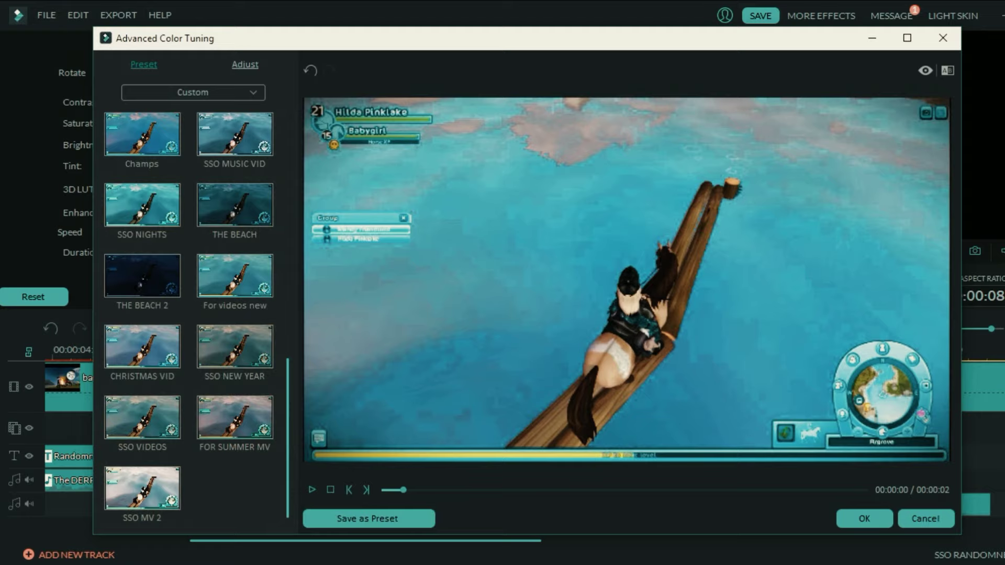
{"action": "double_click", "coordinate": [143, 417]}
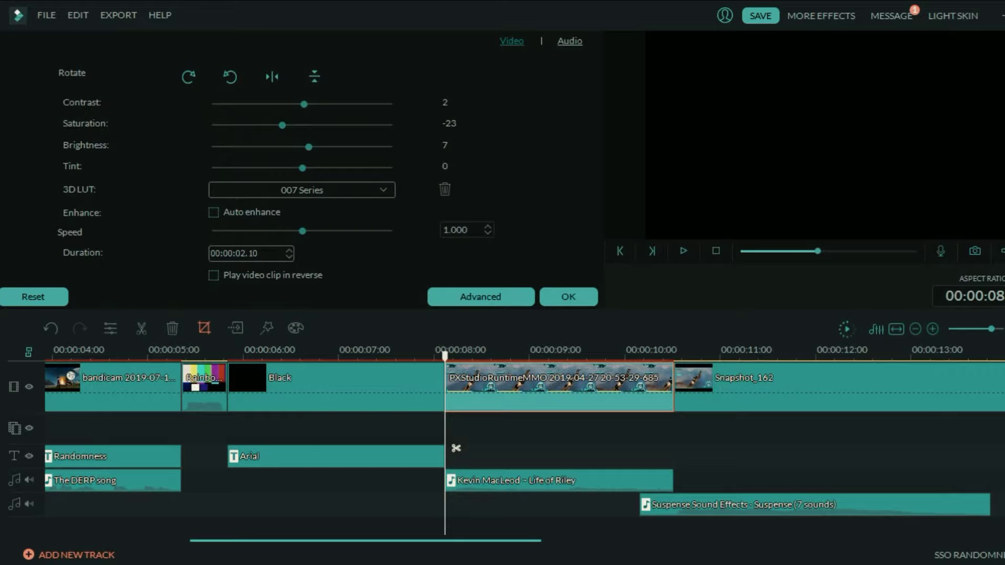
Step: Crop the first PXStudioRuntimeMMO clip with the 16:9 constraint at 1360 × 765 and apply it
{"action": "key", "text": "alt+c"}
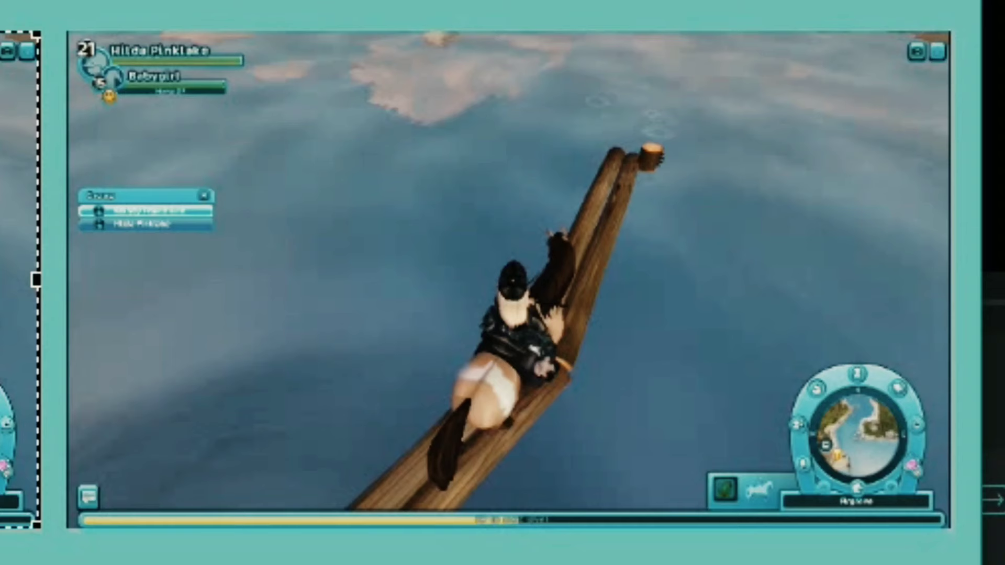
{"action": "left_click", "coordinate": [347, 455]}
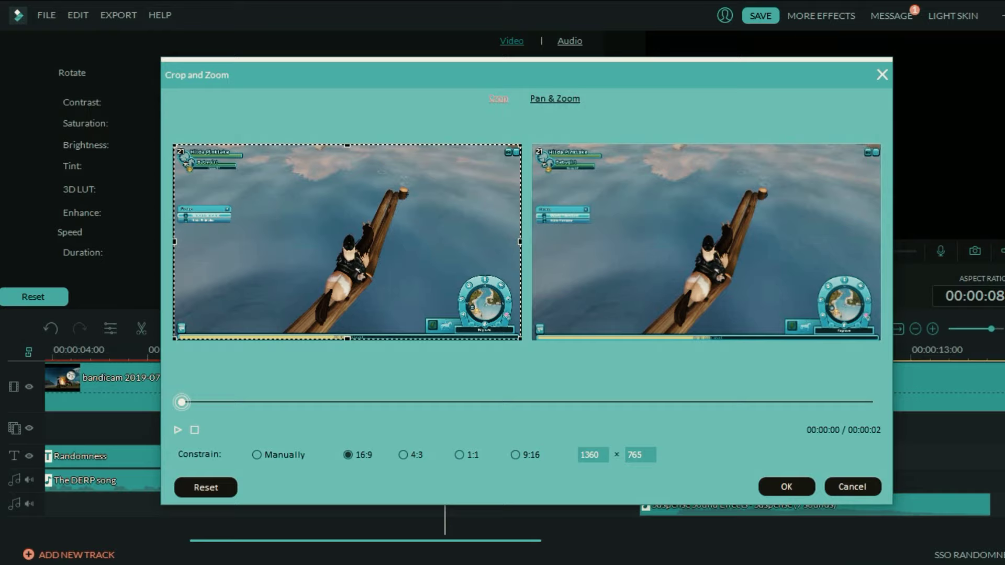
{"action": "left_click", "coordinate": [787, 487]}
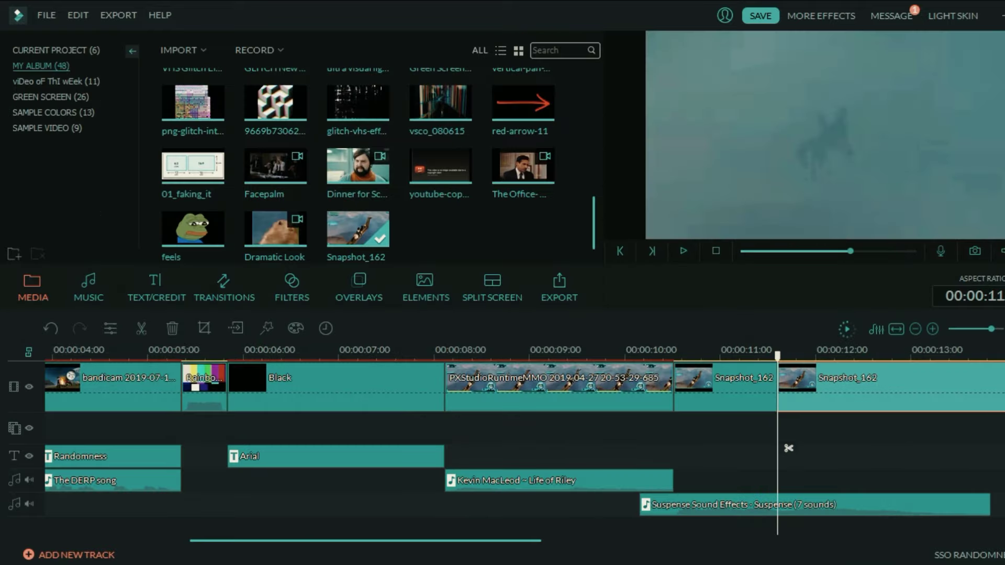
Step: Split the zoomed snapshot and the suspense sound effect shortly after 00:00:11 and delete the second part of each
{"action": "left_click", "coordinate": [789, 448]}
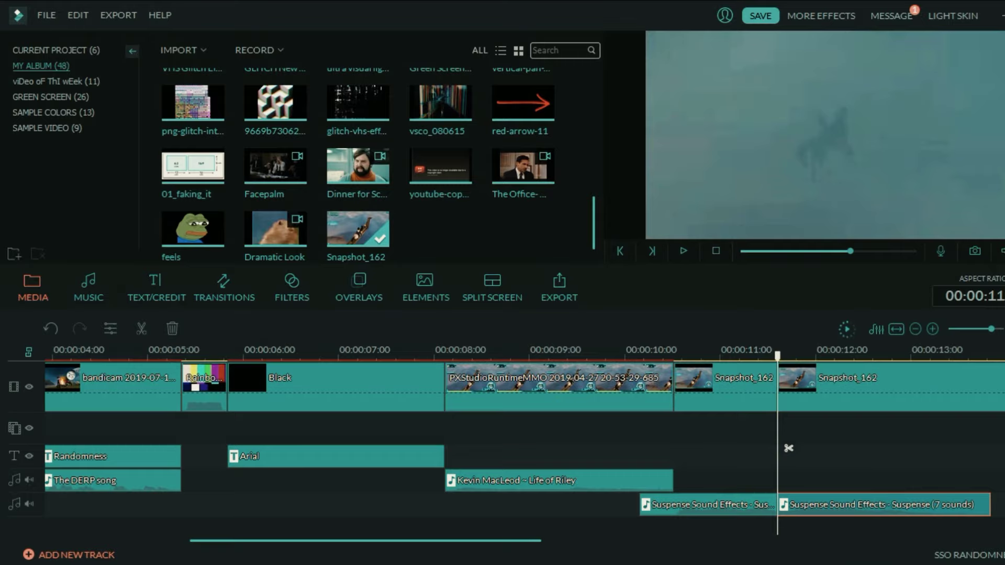
{"action": "scroll", "coordinate": [524, 450], "scroll_direction": "right", "scroll_amount": 5}
{"action": "left_click", "coordinate": [396, 481]}
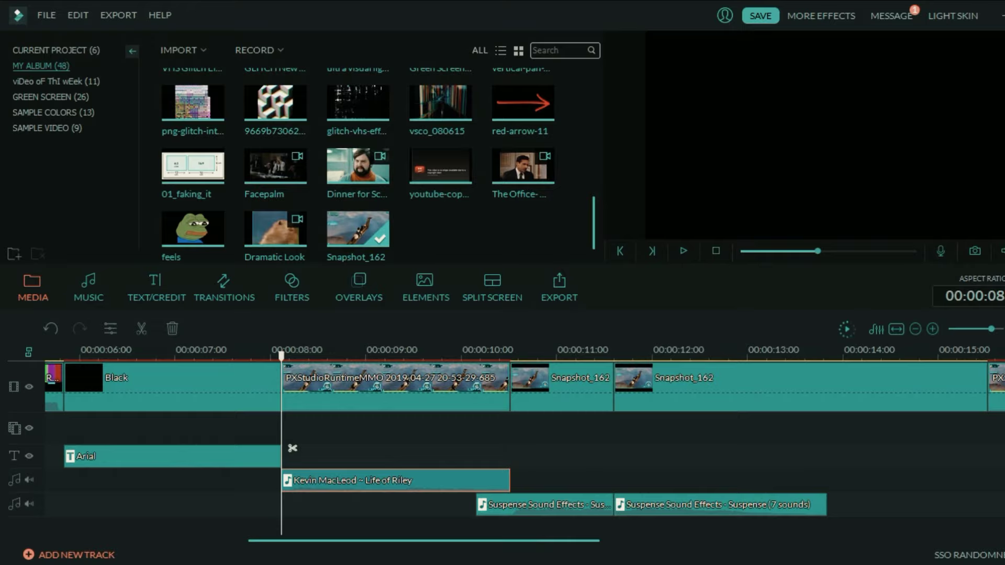
{"action": "left_click", "coordinate": [720, 505]}
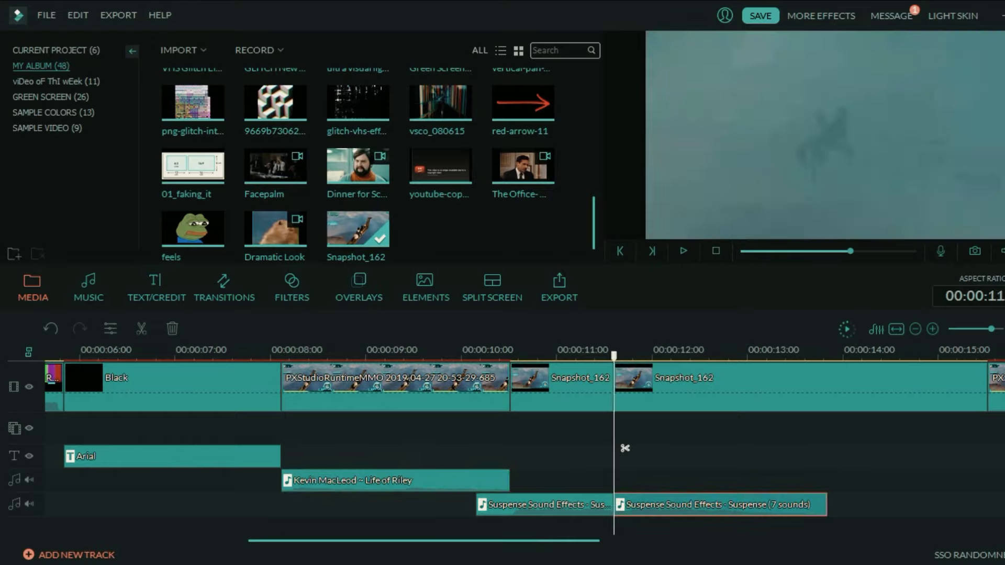
{"action": "key", "text": "Delete"}
{"action": "left_click", "coordinate": [769, 389]}
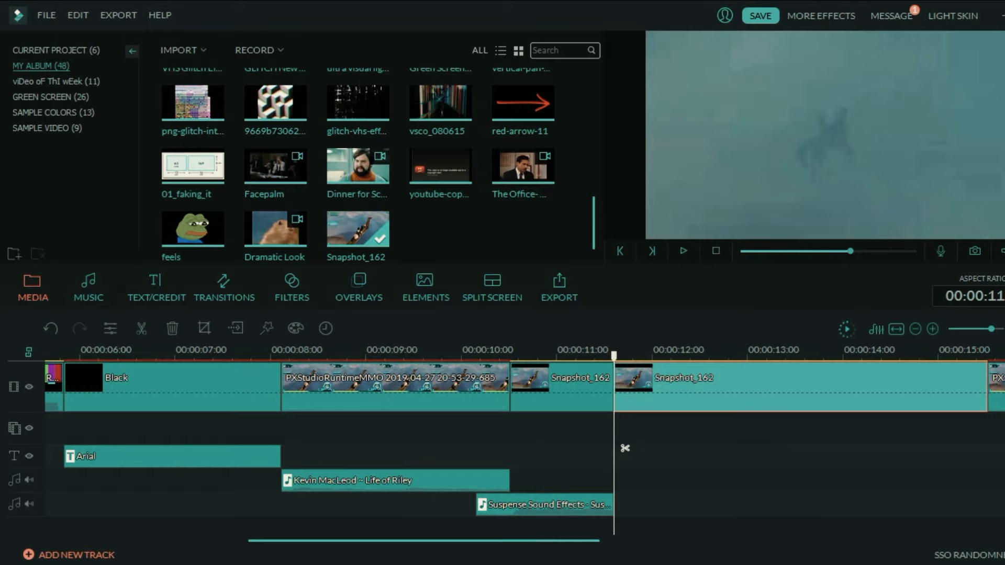
{"action": "key", "text": "Delete"}
Step: Extend the Life of Riley music, split it at the snapshot's start, and move the remainder under the second PXStudioRuntimeMMO clip
{"action": "left_click_drag", "start_coordinate": [509, 480], "coordinate": [765, 481]}
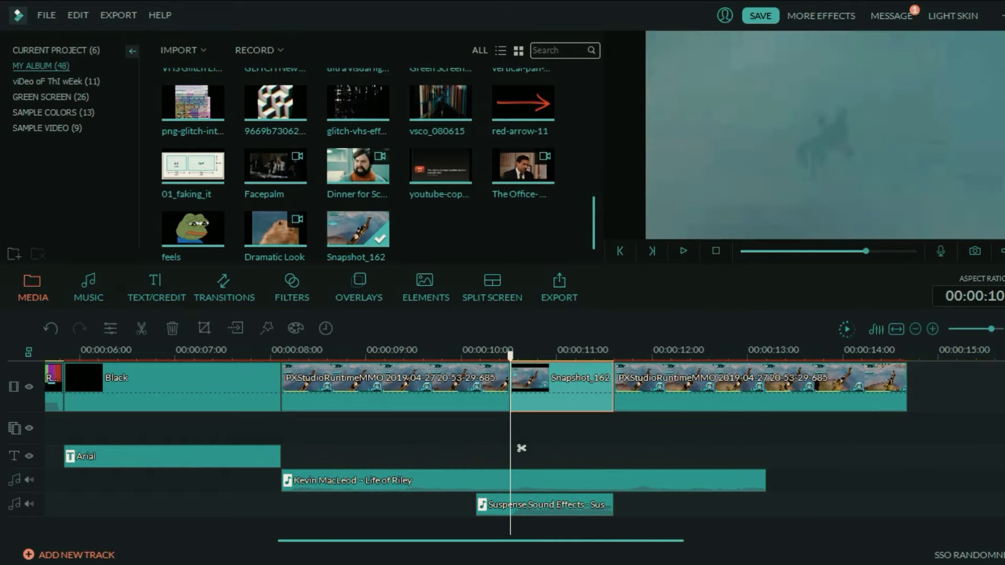
{"action": "left_click", "coordinate": [559, 481]}
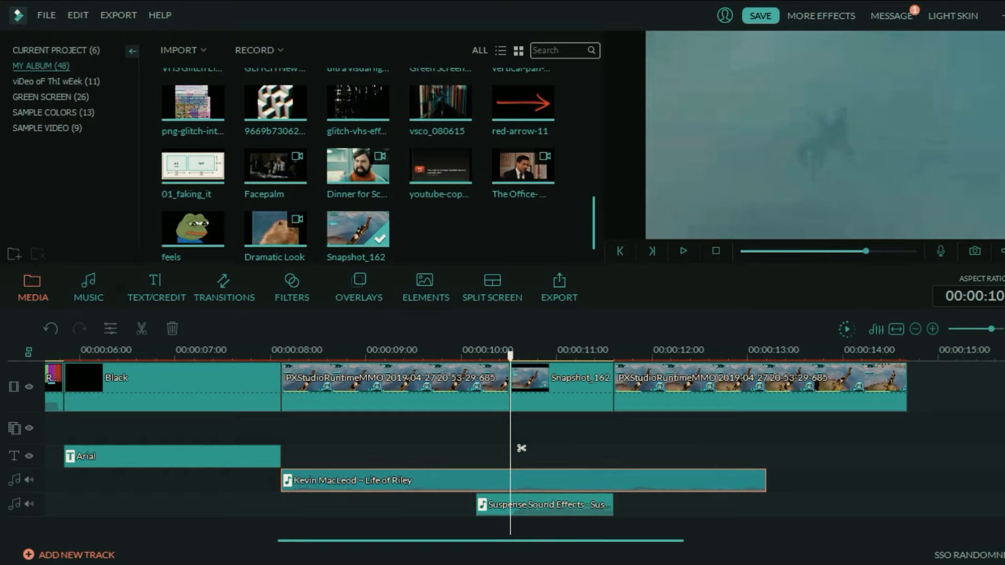
{"action": "left_click", "coordinate": [522, 449]}
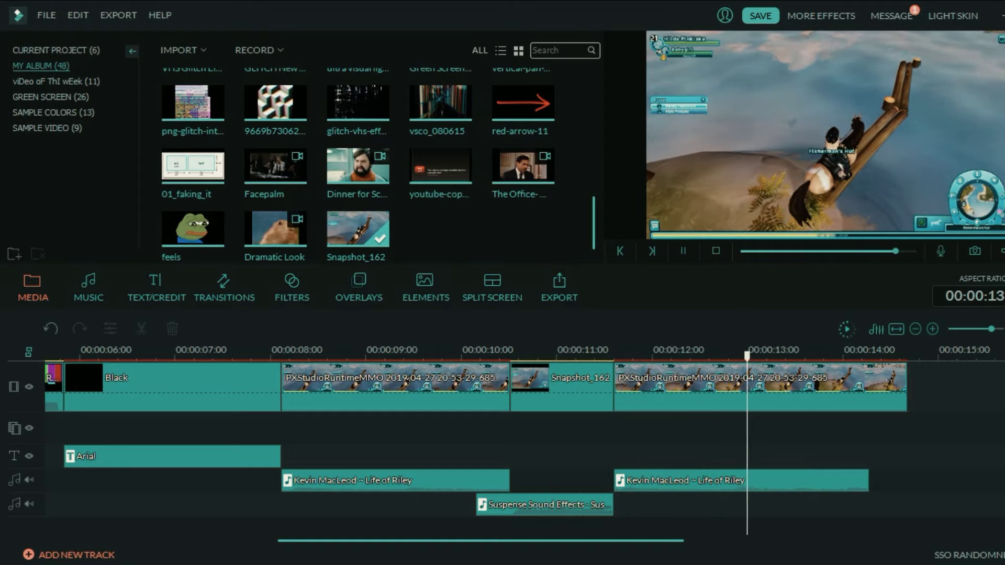
Step: Preview the second PXStudioRuntimeMMO clip, split it and its music at about 00:00:12, and shift the remaining music to the clip's end
{"action": "key", "text": "space"}
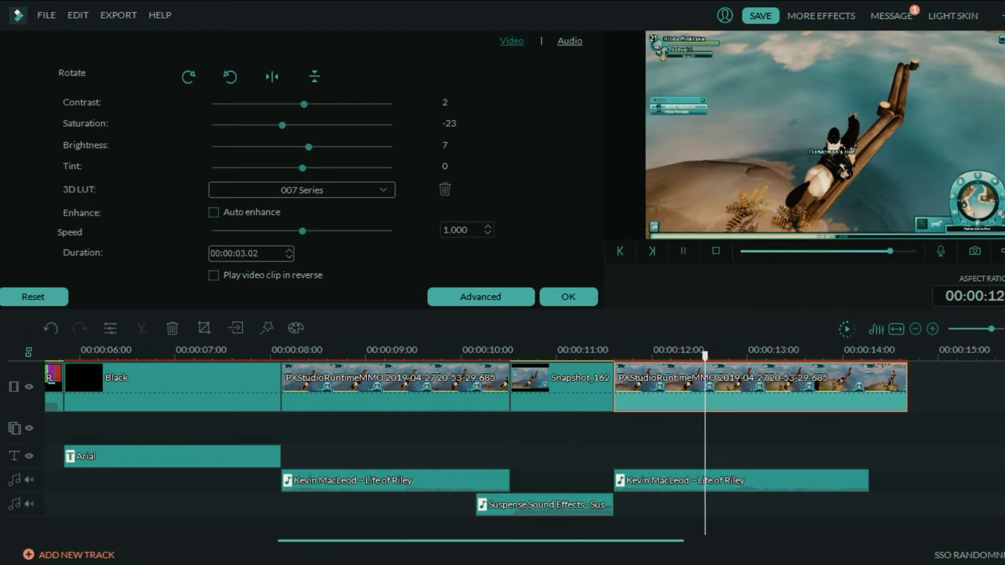
{"action": "key", "text": "space"}
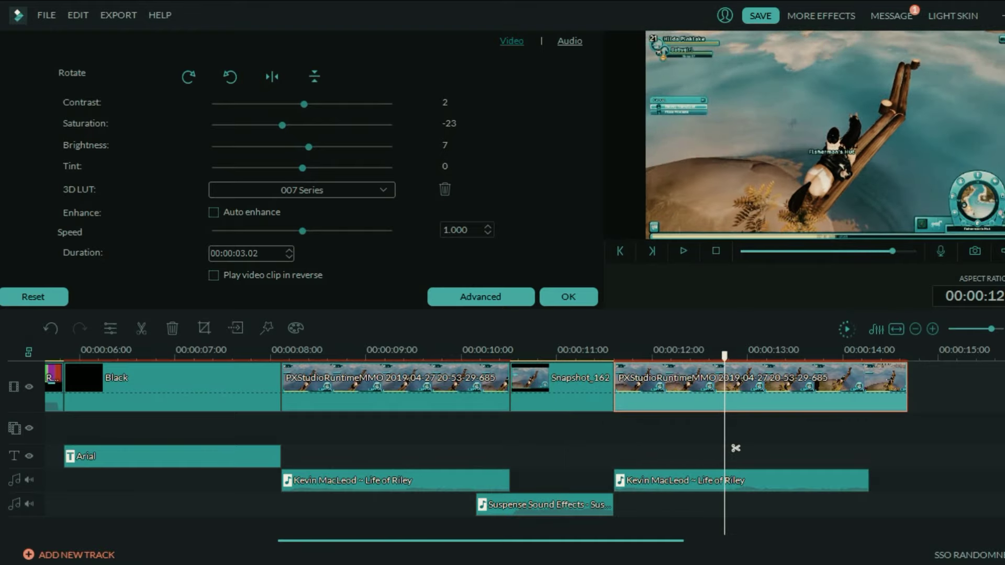
{"action": "key", "text": "Up"}
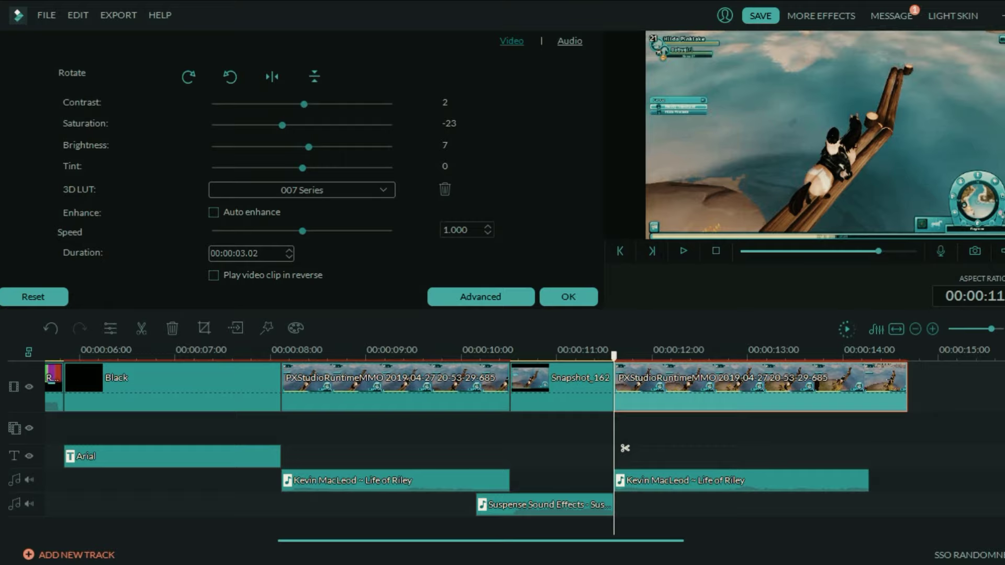
{"action": "left_click", "coordinate": [678, 481]}
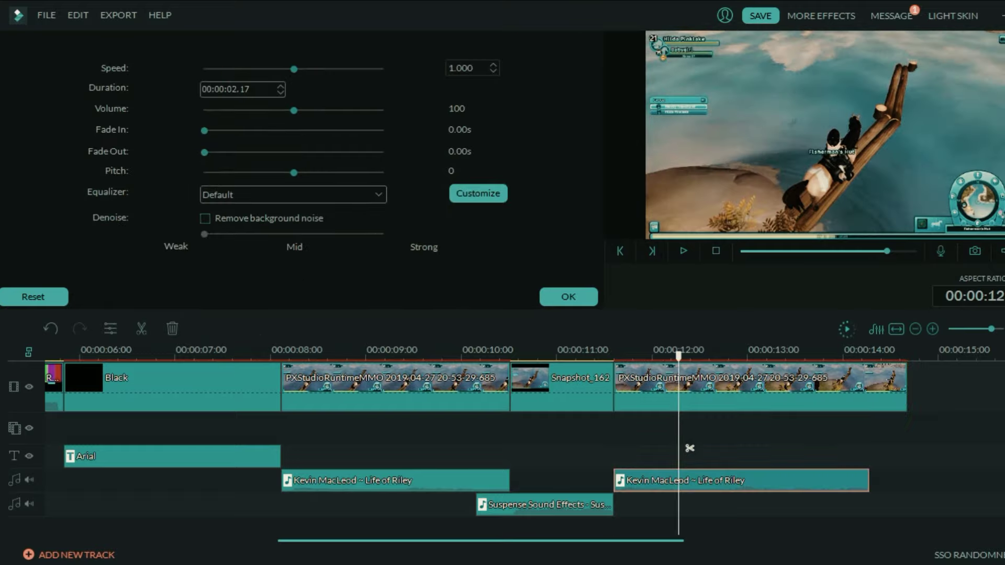
{"action": "key", "text": "ctrl+b"}
{"action": "left_click", "coordinate": [733, 387], "text": "ctrl"}
{"action": "key", "text": "ctrl+b"}
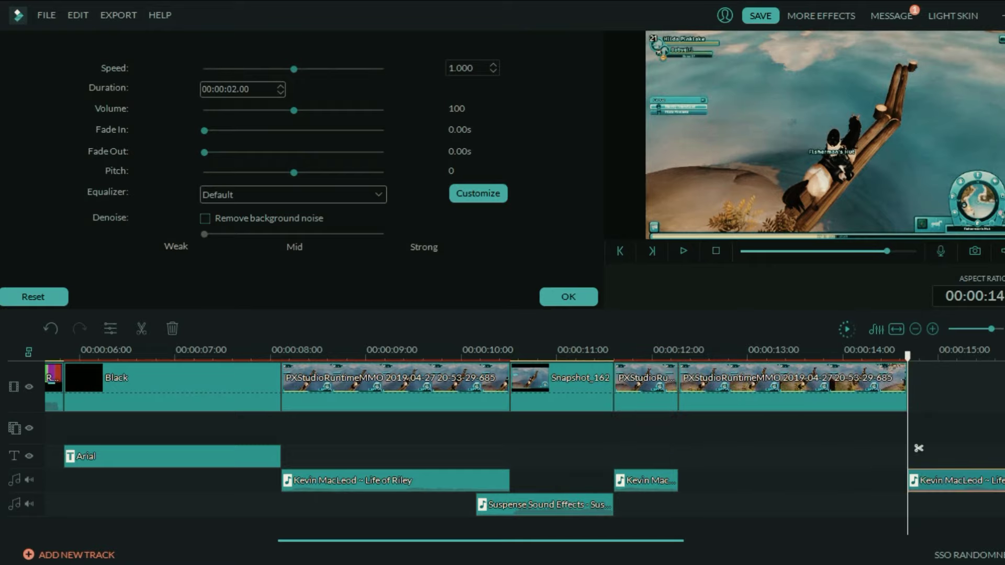
Step: Copy the trimmed suspense sound effect and paste it at the new split near 00:00:12
{"action": "left_click", "coordinate": [476, 505]}
{"action": "right_click", "coordinate": [565, 505]}
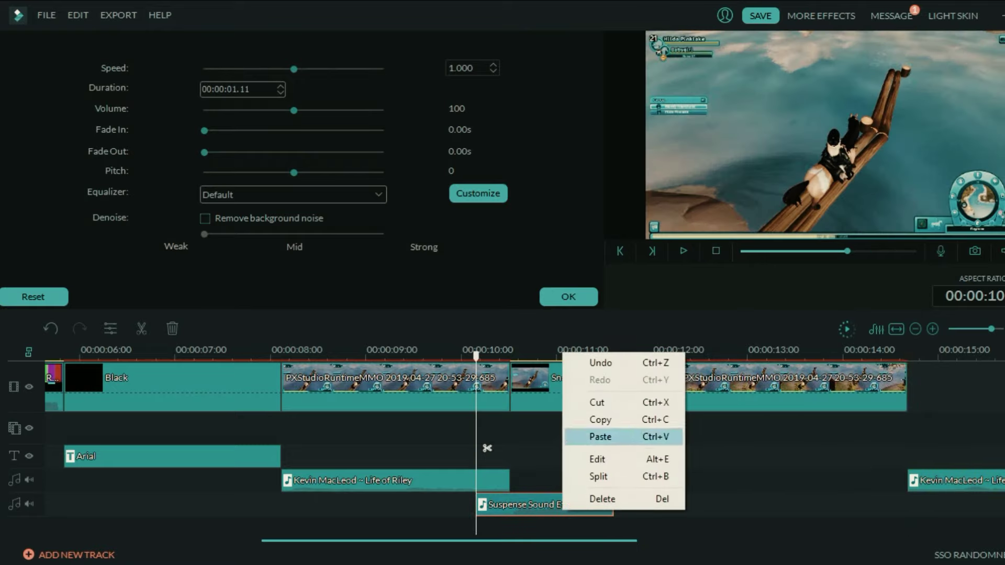
{"action": "left_click", "coordinate": [601, 420]}
{"action": "left_click", "coordinate": [733, 390]}
{"action": "right_click", "coordinate": [761, 507]}
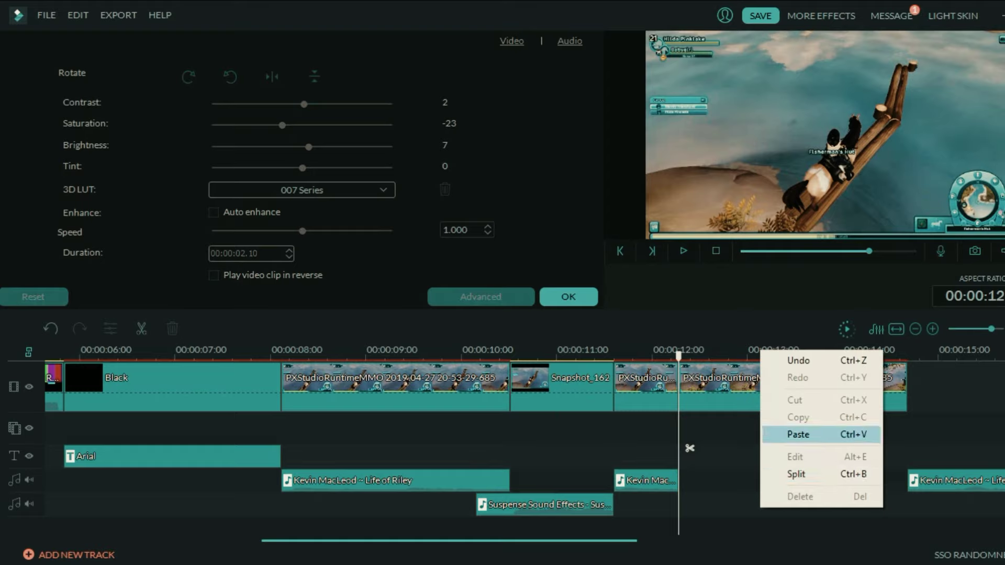
{"action": "left_click", "coordinate": [798, 434]}
Step: Play the pasted suspense sound effect and shift it slightly earlier so it overlaps the end of the short music piece
{"action": "key", "text": "space"}
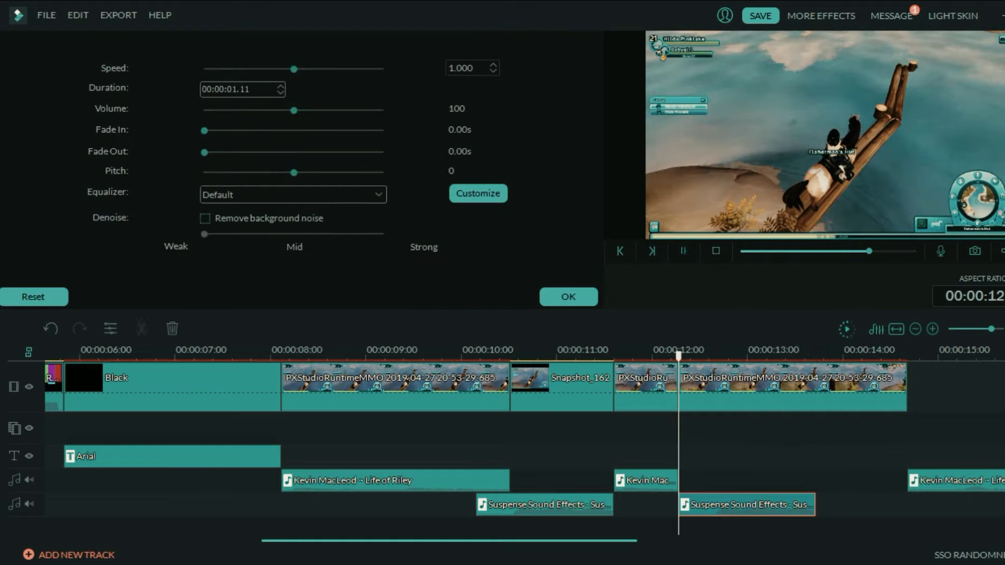
{"action": "key", "text": "Left"}
{"action": "key", "text": "Left"}
{"action": "key", "text": "Left"}
{"action": "key", "text": "Left"}
{"action": "key", "text": "Left"}
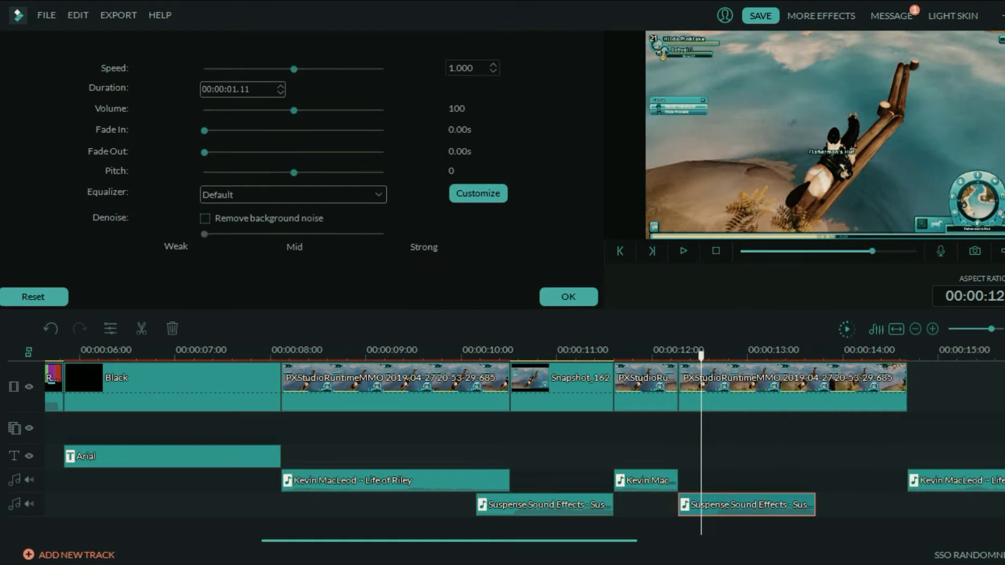
{"action": "left_click_drag", "start_coordinate": [747, 505], "coordinate": [722, 505]}
{"action": "left_click", "coordinate": [654, 449]}
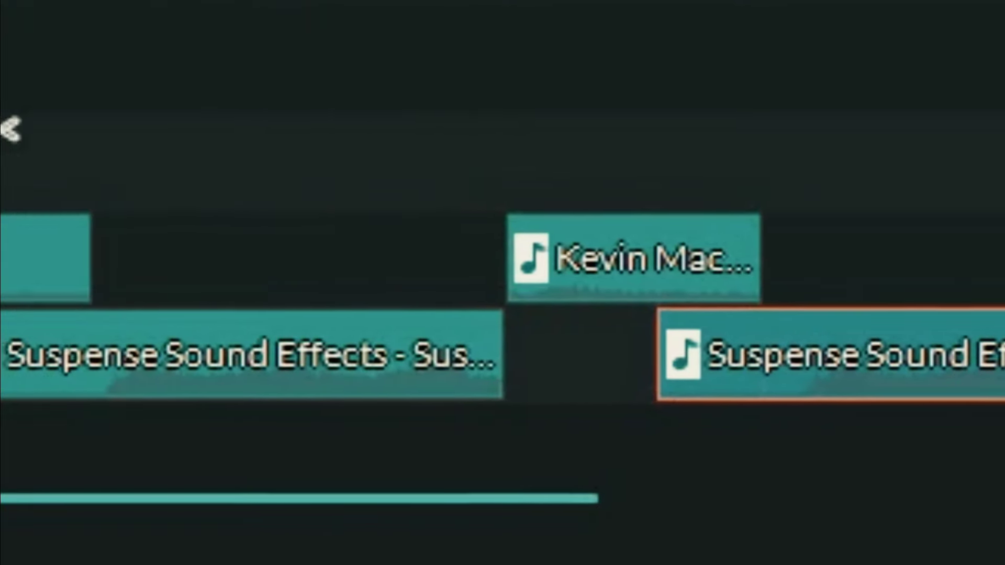
Step: Take a snapshot of the frame at the split near 00:00:12 and insert it between the last two PXStudioRuntimeMMO clips
{"action": "scroll", "coordinate": [8, 130], "scroll_direction": "right", "scroll_amount": 3}
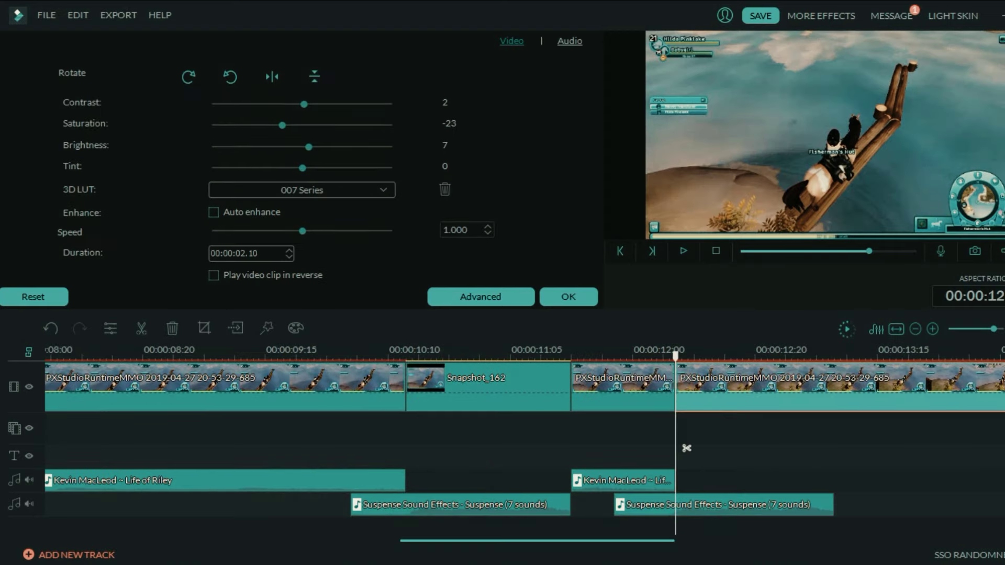
{"action": "left_click", "coordinate": [975, 251]}
{"action": "left_click", "coordinate": [568, 297]}
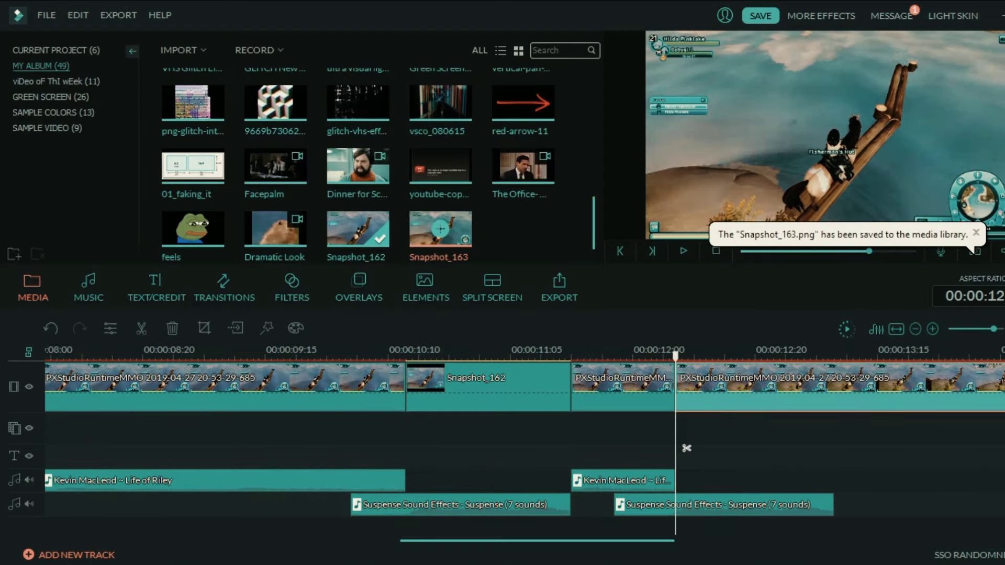
{"action": "left_click", "coordinate": [441, 230]}
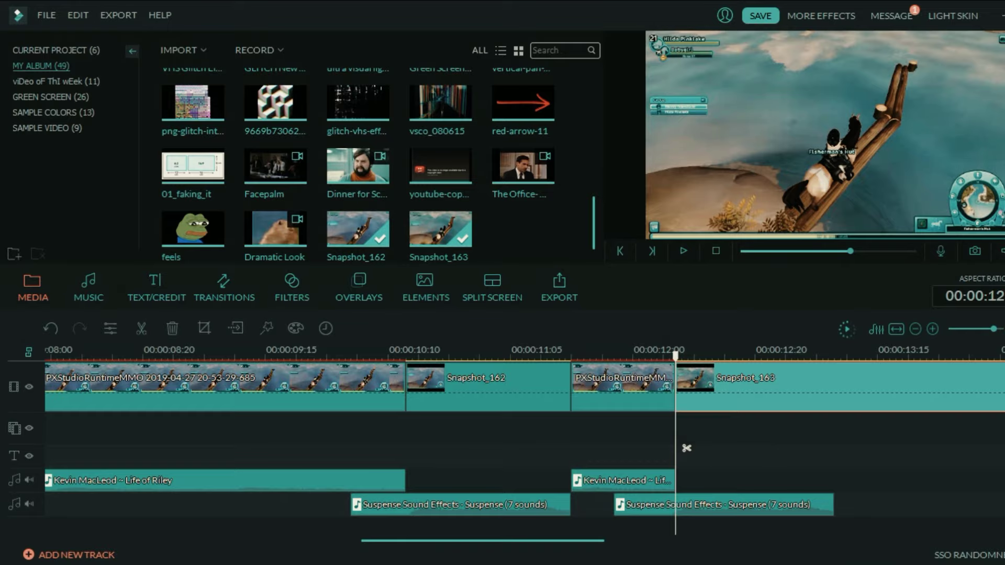
Step: Crop Snapshot_163 tightly onto the faint horse silhouette in the water, keeping the 16:9 ratio
{"action": "left_click", "coordinate": [488, 387]}
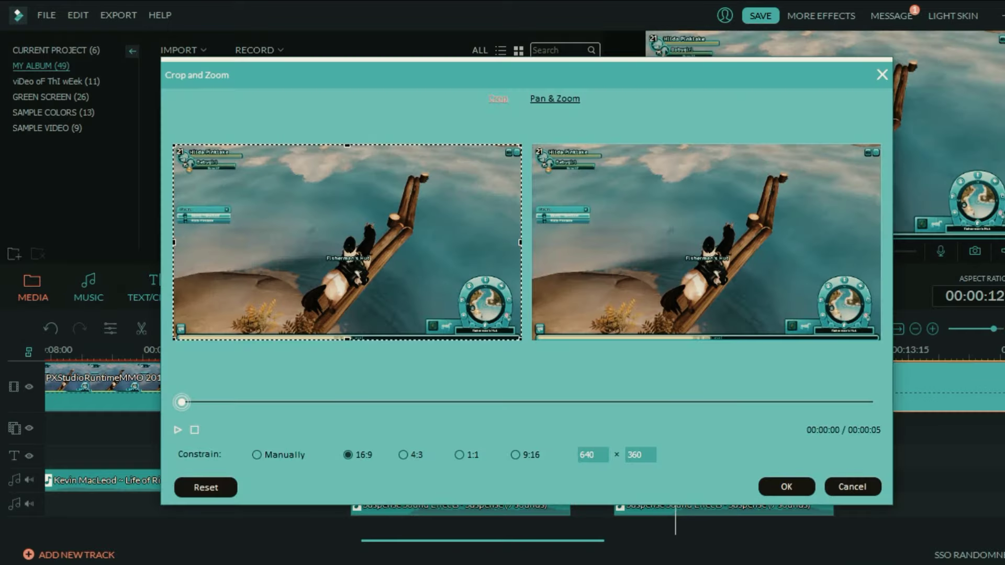
{"action": "left_click_drag", "start_coordinate": [520, 340], "coordinate": [321, 228]}
{"action": "left_click_drag", "start_coordinate": [349, 247], "coordinate": [314, 231]}
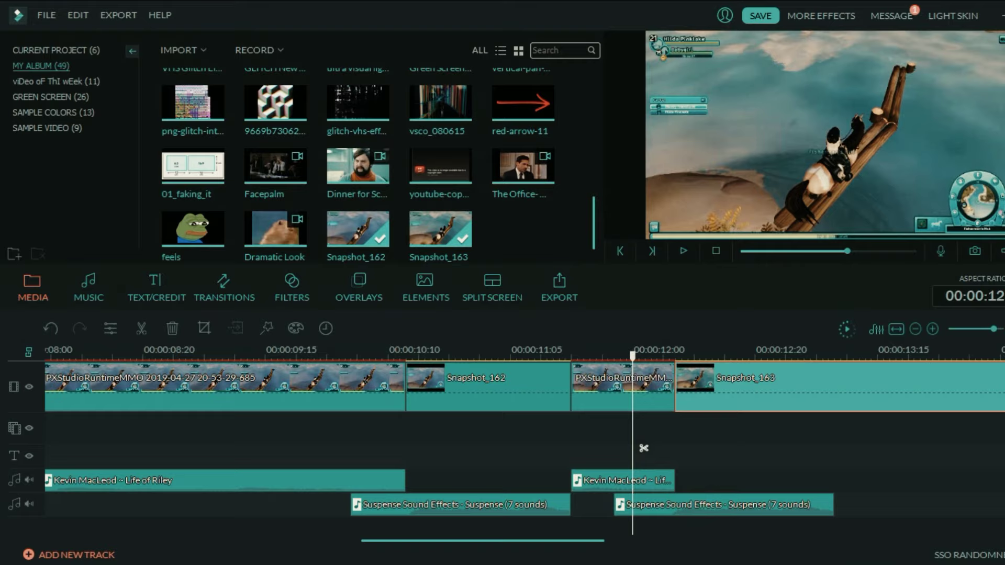
Step: Cut Snapshot_163 and its suspense sound off near 00:00:12:12, and move the remaining Life of Riley music directly after them
{"action": "left_click_drag", "start_coordinate": [632, 356], "coordinate": [706, 356]}
{"action": "left_click", "coordinate": [718, 448]}
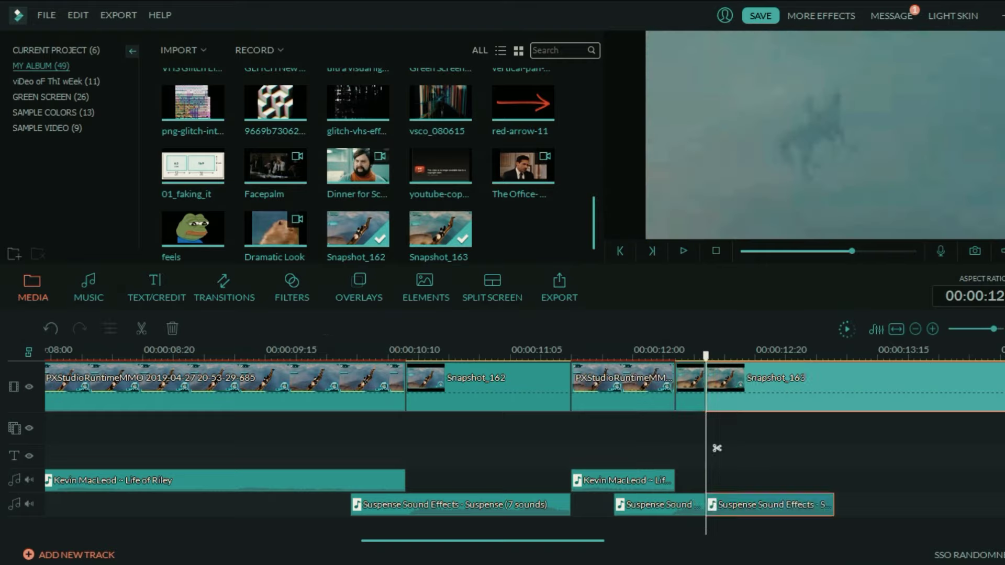
{"action": "key", "text": "Delete"}
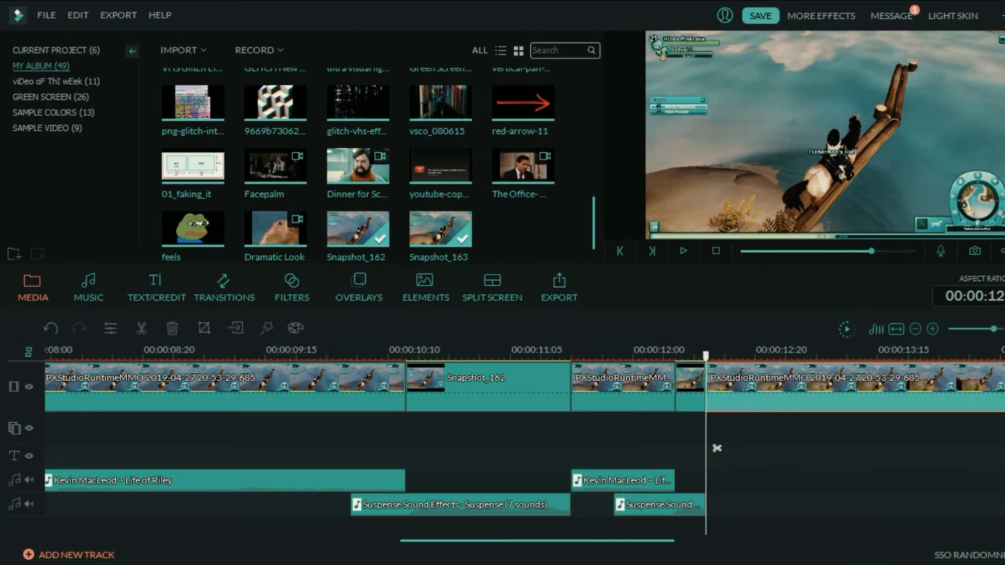
{"action": "left_click_drag", "start_coordinate": [538, 541], "coordinate": [593, 541]}
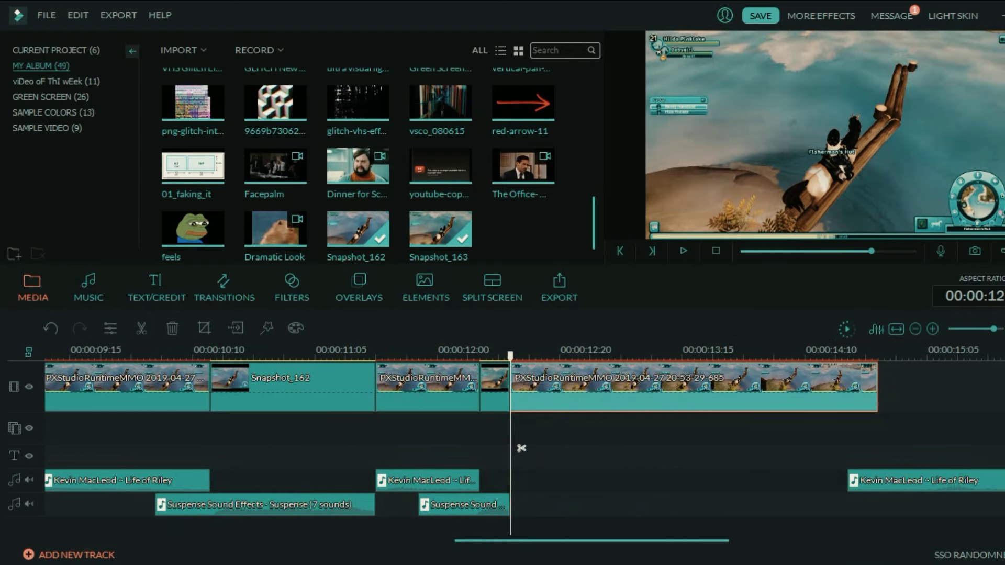
{"action": "left_click_drag", "start_coordinate": [917, 481], "coordinate": [578, 481]}
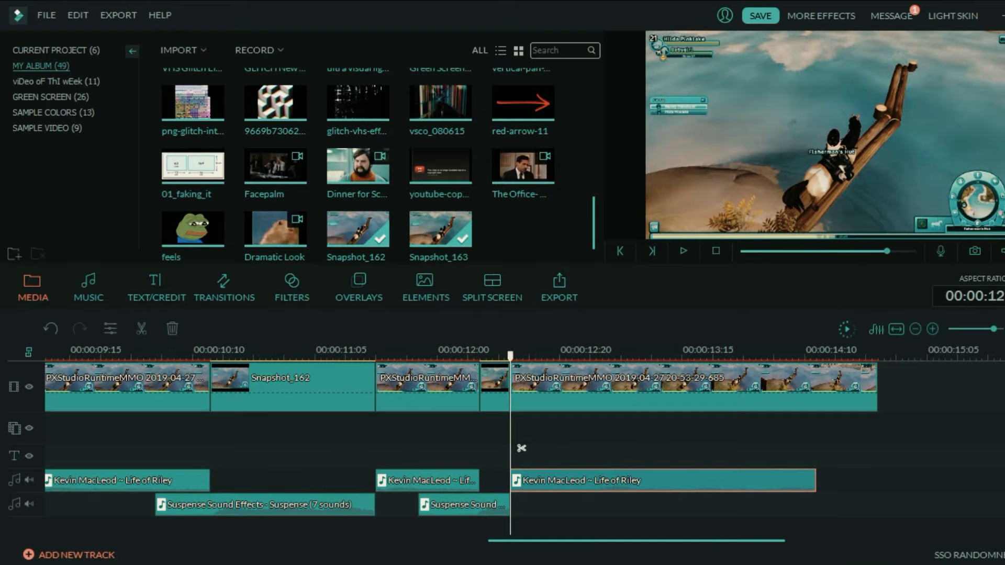
Step: Preview the following PXStudioRuntimeMMO clip and split it and its music near 00:00:12:16
{"action": "left_click", "coordinate": [438, 356]}
{"action": "key", "text": "space"}
{"action": "key", "text": "space"}
{"action": "key", "text": "ctrl+b"}
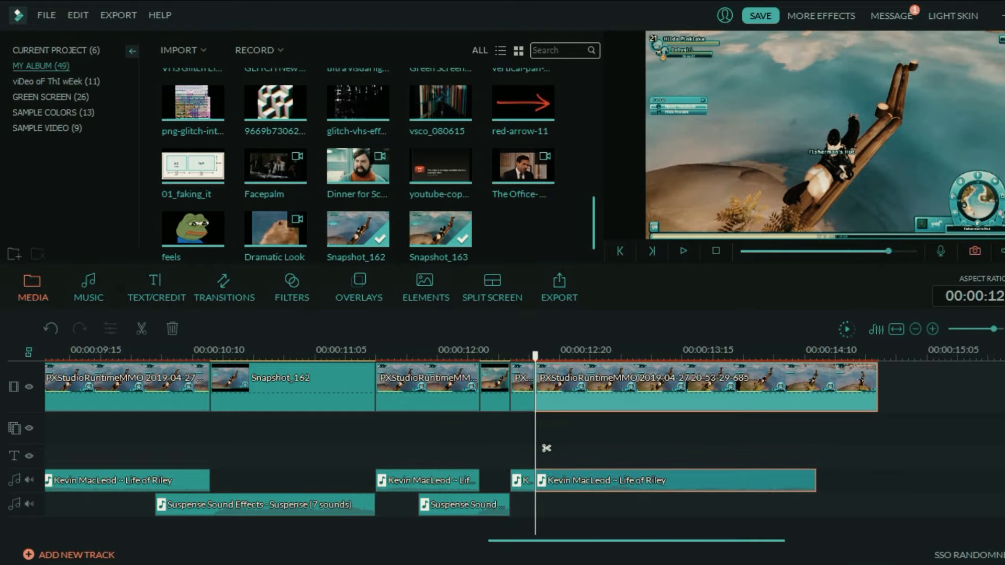
Step: Insert a snapshot of the frame at the new split and crop it tightly onto the horse silhouette
{"action": "left_click", "coordinate": [975, 251]}
{"action": "left_click_drag", "start_coordinate": [523, 229], "coordinate": [536, 388]}
{"action": "left_click", "coordinate": [204, 328]}
{"action": "left_click_drag", "start_coordinate": [522, 340], "coordinate": [314, 231]}
{"action": "left_click", "coordinate": [787, 487]}
{"action": "left_click", "coordinate": [495, 388]}
{"action": "key", "text": "space"}
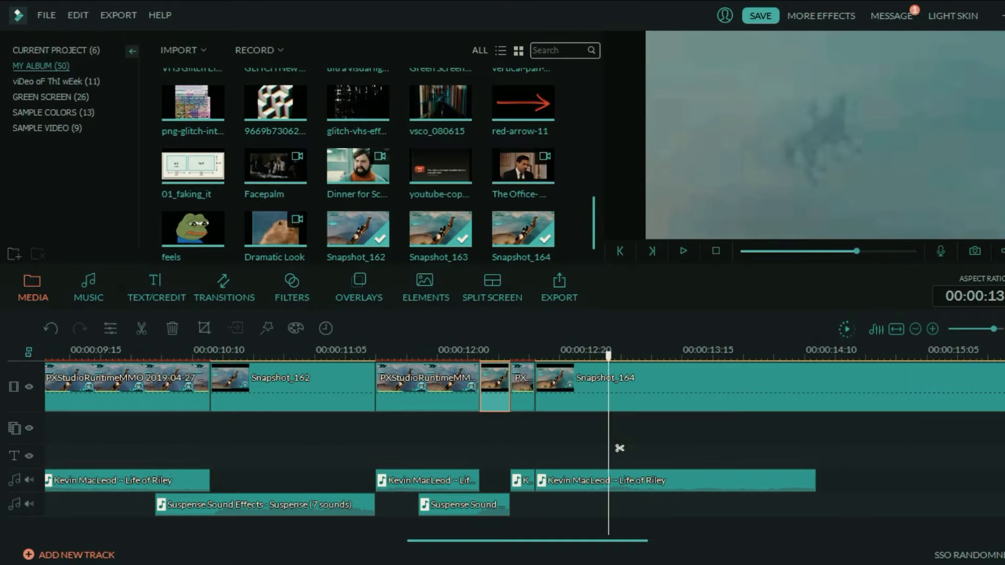
Step: Shift the remaining Life of Riley music later, and extend and split the suspense sound effect at the end of Snapshot_163
{"action": "left_click_drag", "start_coordinate": [628, 481], "coordinate": [801, 481]}
{"action": "right_click", "coordinate": [475, 500]}
{"action": "left_click_drag", "start_coordinate": [510, 505], "coordinate": [572, 505]}
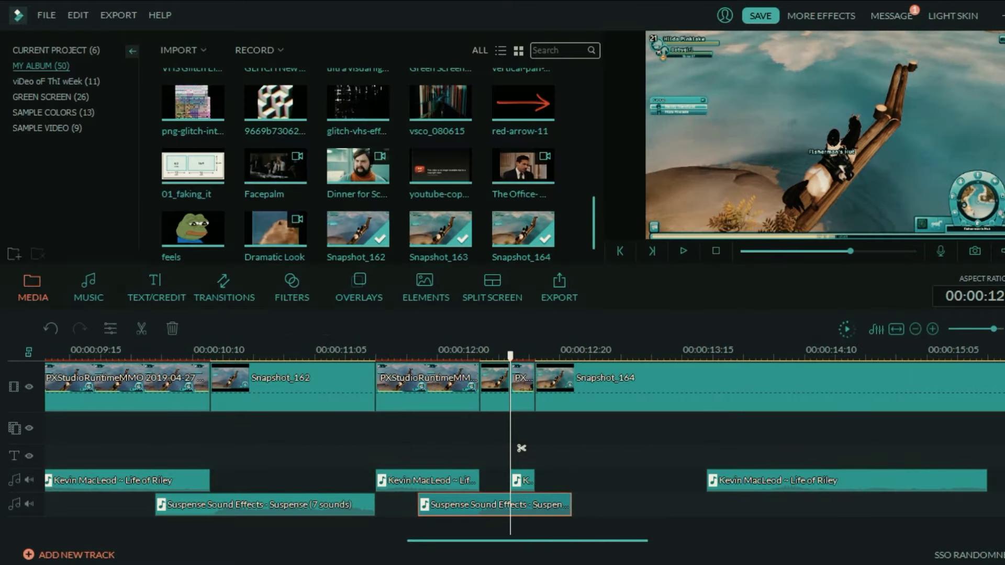
{"action": "key", "text": "ctrl+b"}
Step: Place a short suspense sound piece at about 00:00:12:14, overlapping the music's end and the start of Snapshot_164
{"action": "left_click_drag", "start_coordinate": [418, 504], "coordinate": [529, 505]}
{"action": "left_click_drag", "start_coordinate": [529, 356], "coordinate": [443, 356]}
{"action": "left_click_drag", "start_coordinate": [994, 329], "coordinate": [999, 329]}
{"action": "left_click_drag", "start_coordinate": [733, 505], "coordinate": [718, 504]}
{"action": "left_click_drag", "start_coordinate": [667, 356], "coordinate": [754, 357]}
{"action": "left_click_drag", "start_coordinate": [999, 329], "coordinate": [1001, 329]}
{"action": "left_click_drag", "start_coordinate": [701, 356], "coordinate": [444, 356]}
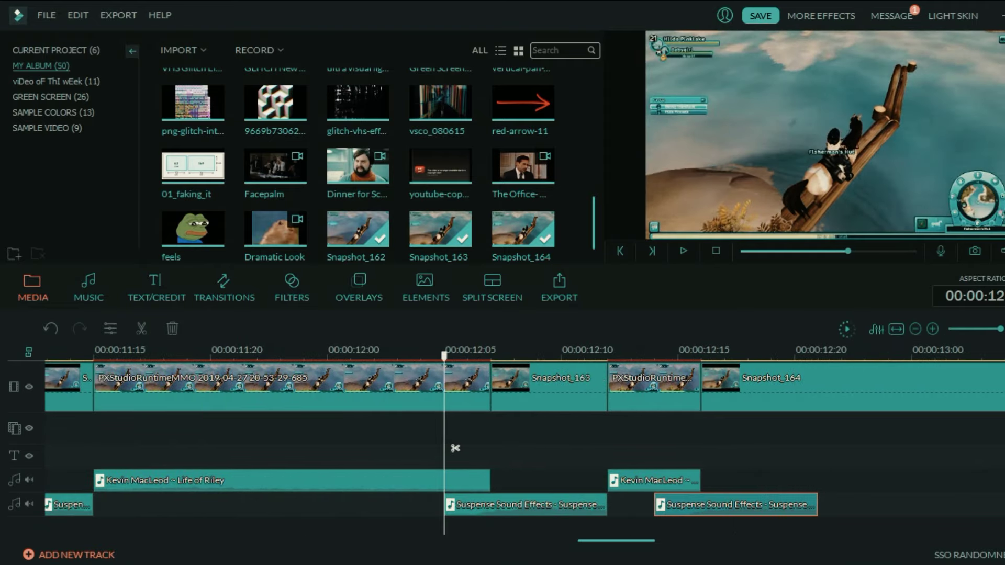
Step: Try extending the start of the suspense sound piece near 00:00:12:14 while checking its timing against Snapshot_164
{"action": "left_click_drag", "start_coordinate": [733, 505], "coordinate": [756, 504]}
{"action": "left_click_drag", "start_coordinate": [678, 505], "coordinate": [654, 505]}
{"action": "left_click", "coordinate": [864, 351]}
{"action": "left_click", "coordinate": [257, 351]}
{"action": "left_click", "coordinate": [842, 351]}
{"action": "left_click_drag", "start_coordinate": [616, 540], "coordinate": [644, 540]}
{"action": "left_click", "coordinate": [181, 351]}
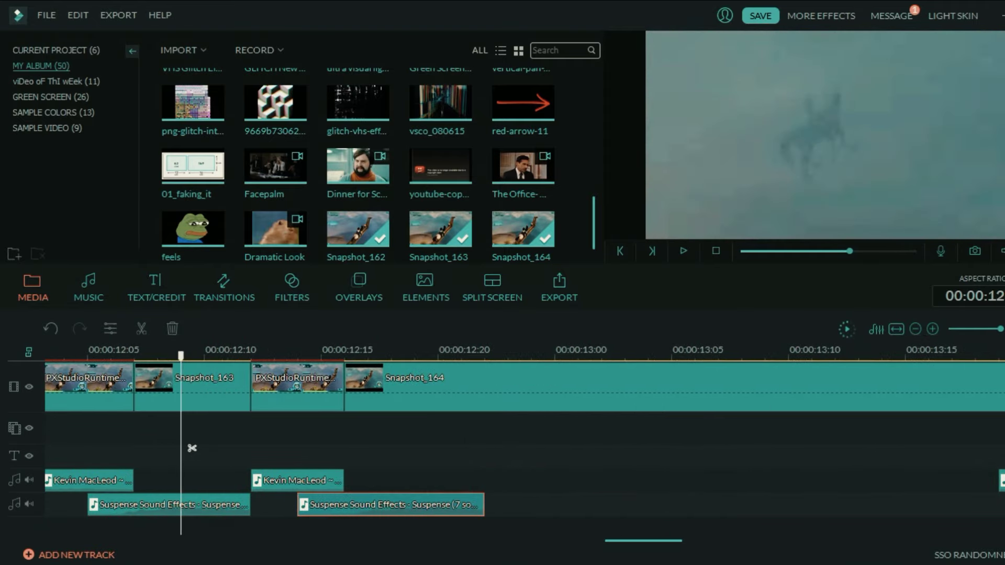
{"action": "left_click", "coordinate": [321, 350]}
{"action": "left_click_drag", "start_coordinate": [298, 505], "coordinate": [321, 504]}
{"action": "left_click_drag", "start_coordinate": [398, 504], "coordinate": [375, 505]}
Step: Check the sequence, split Snapshot_164 and its suspense sound at about 00:00:12:19, and delete the trailing parts
{"action": "left_click_drag", "start_coordinate": [1001, 329], "coordinate": [995, 329]}
{"action": "left_click", "coordinate": [234, 350]}
{"action": "left_click", "coordinate": [290, 351]}
{"action": "left_click", "coordinate": [298, 400]}
{"action": "left_click", "coordinate": [277, 351]}
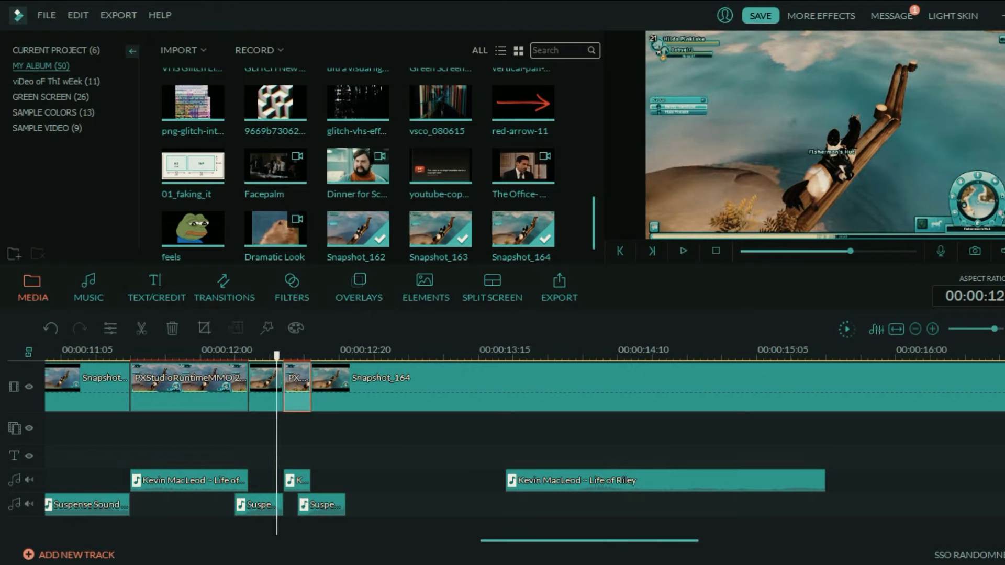
{"action": "left_click", "coordinate": [318, 351]}
{"action": "left_click", "coordinate": [374, 351]}
{"action": "left_click", "coordinate": [312, 400]}
{"action": "left_click", "coordinate": [331, 350]}
{"action": "key", "text": "ctrl+b"}
{"action": "key", "text": "Delete"}
Step: Split the last PXStudioRuntimeMMO clip and its music near 00:00:12:21, and shift the remaining music later
{"action": "left_click", "coordinate": [506, 351]}
{"action": "left_click_drag", "start_coordinate": [576, 481], "coordinate": [357, 448]}
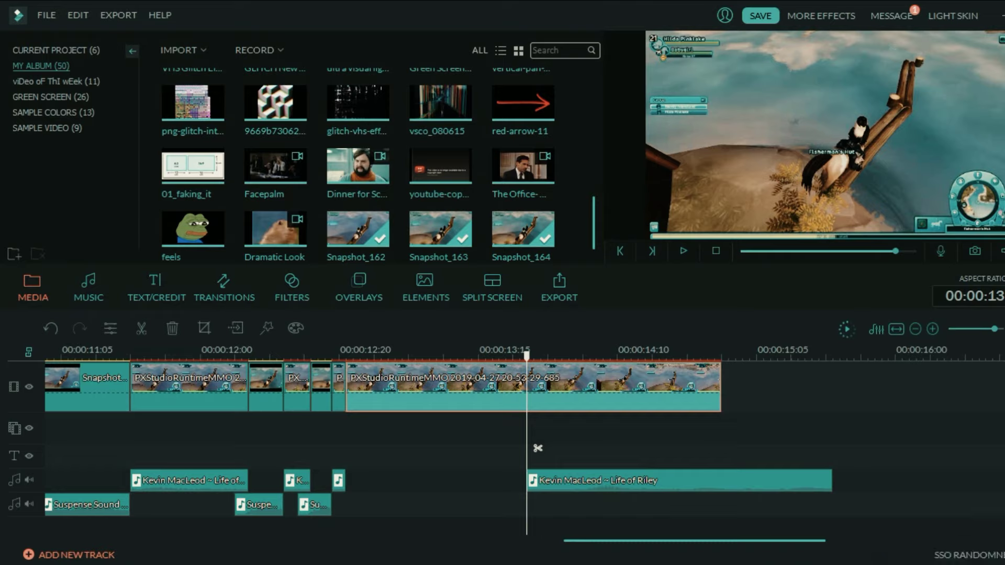
{"action": "left_click_drag", "start_coordinate": [534, 447], "coordinate": [355, 447]}
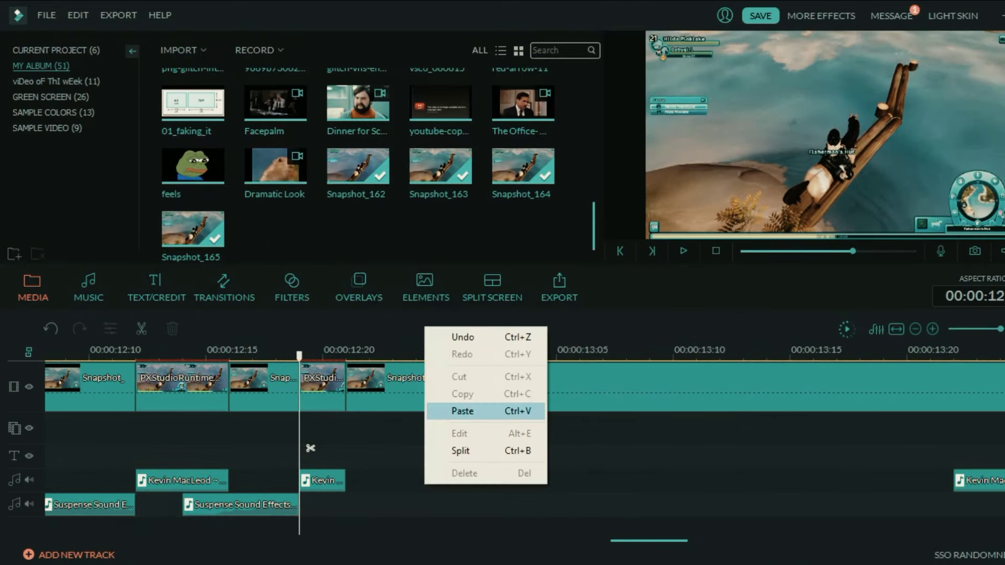
Step: Paste the suspense sound effect at about 00:00:12:19 and check how it lines up with Snapshot_165
{"action": "left_click", "coordinate": [462, 411]}
{"action": "left_click", "coordinate": [346, 350]}
{"action": "left_click", "coordinate": [915, 330]}
{"action": "left_click", "coordinate": [349, 350]}
{"action": "left_click", "coordinate": [933, 329]}
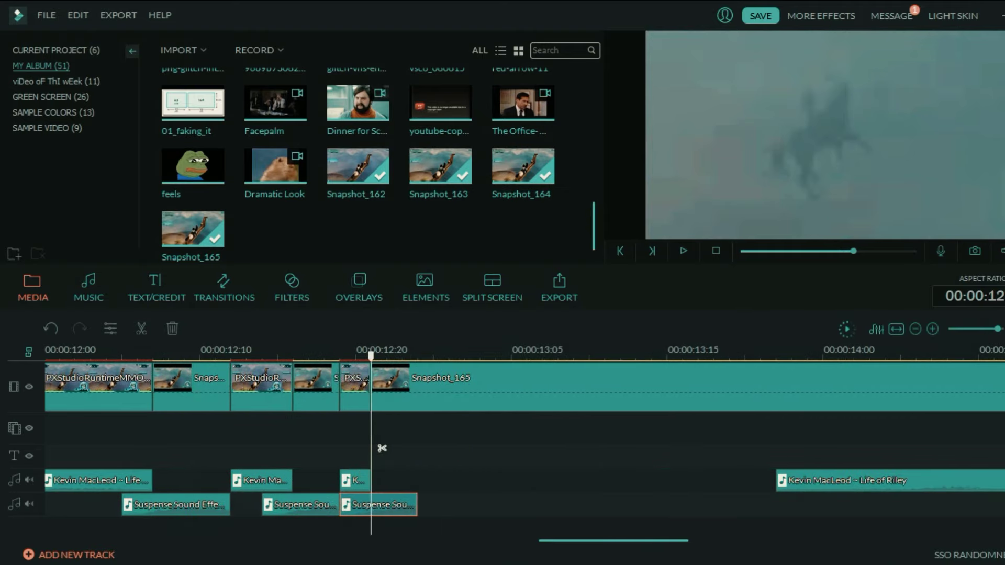
Step: Cut Snapshot_165 and its suspense sound off at about 00:00:12:23, and move the remaining Life of Riley music directly after them
{"action": "left_click", "coordinate": [932, 329]}
{"action": "left_click", "coordinate": [417, 350]}
{"action": "key", "text": "ctrl+b"}
{"action": "key", "text": "Delete"}
{"action": "left_click_drag", "start_coordinate": [990, 481], "coordinate": [428, 480]}
Step: Render the timeline preview and play back the alternating clips and zoomed snapshots around 00:00:12
{"action": "key", "text": "space"}
{"action": "left_click", "coordinate": [302, 350]}
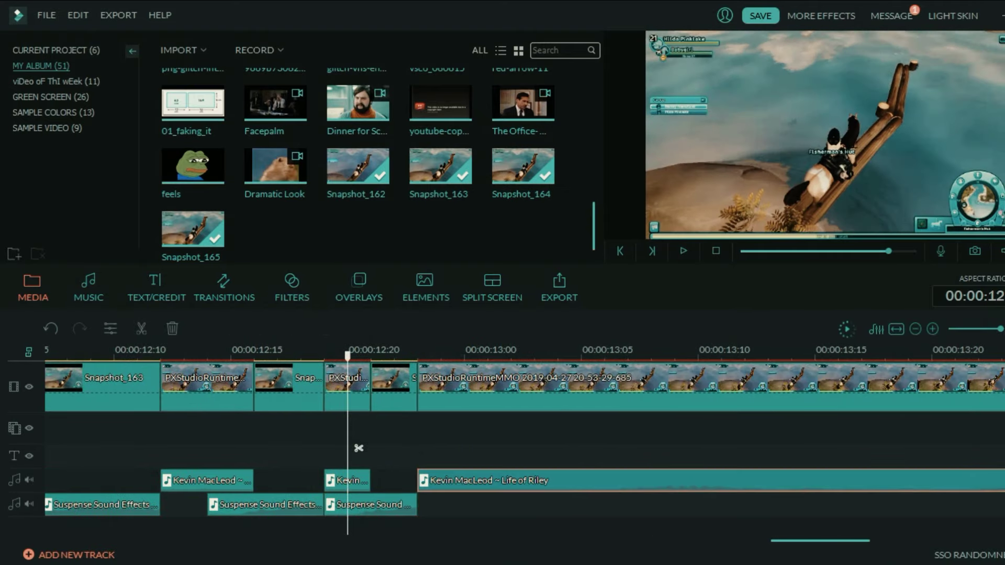
{"action": "scroll", "coordinate": [359, 448], "scroll_direction": "down", "scroll_amount": 2}
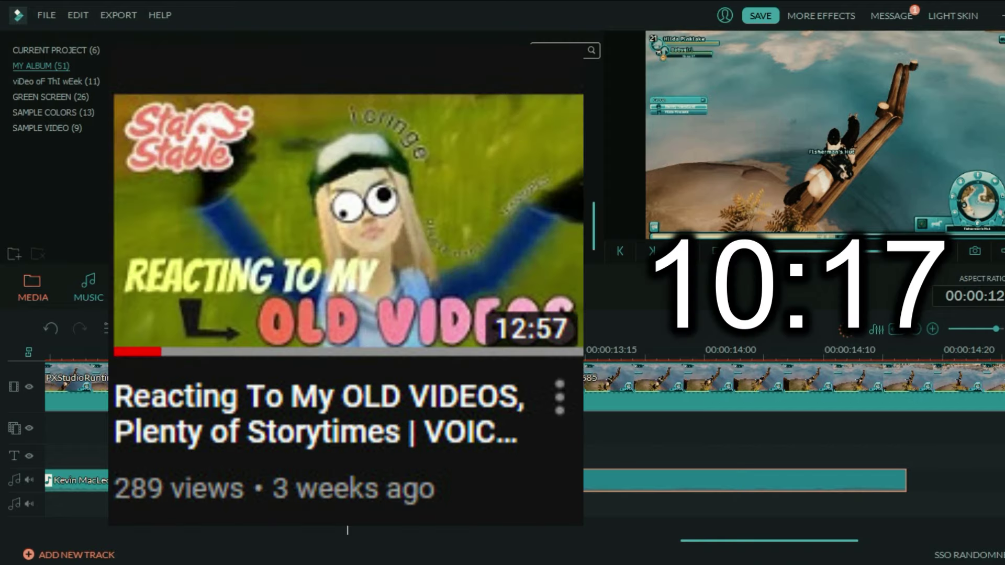
{"action": "left_click", "coordinate": [847, 330]}
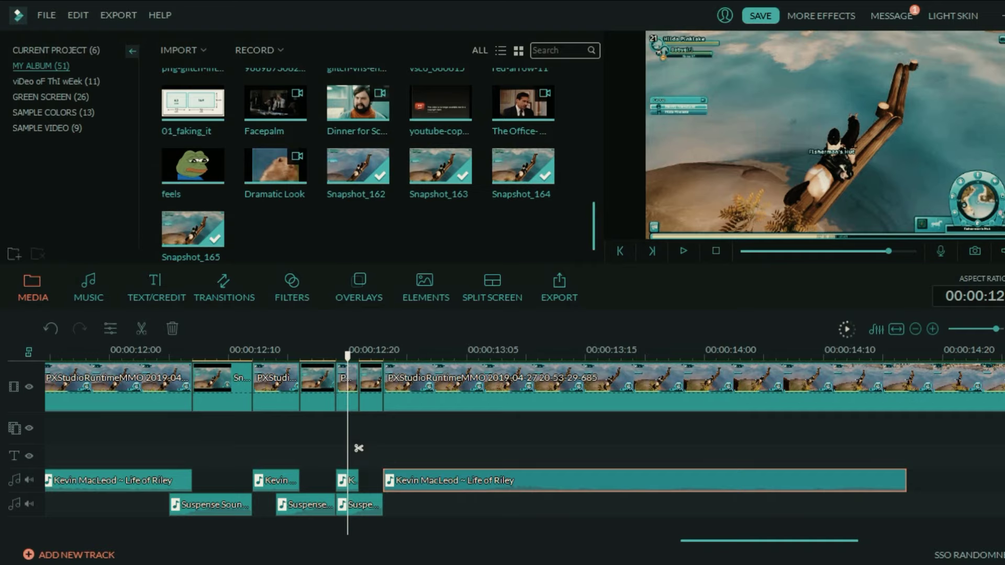
{"action": "scroll", "coordinate": [347, 440], "scroll_direction": "down", "scroll_amount": 8}
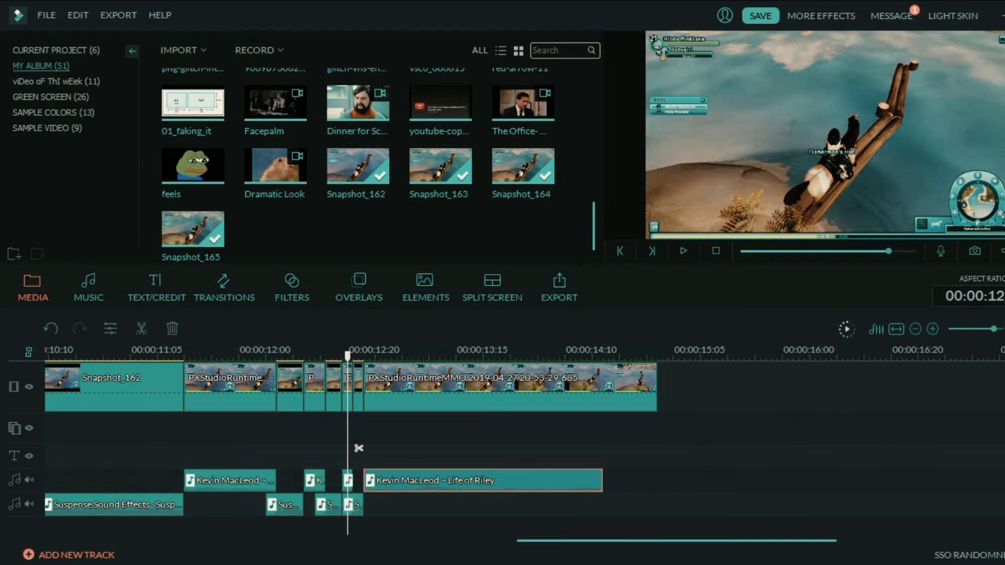
{"action": "left_click", "coordinate": [255, 356]}
{"action": "key", "text": "space"}
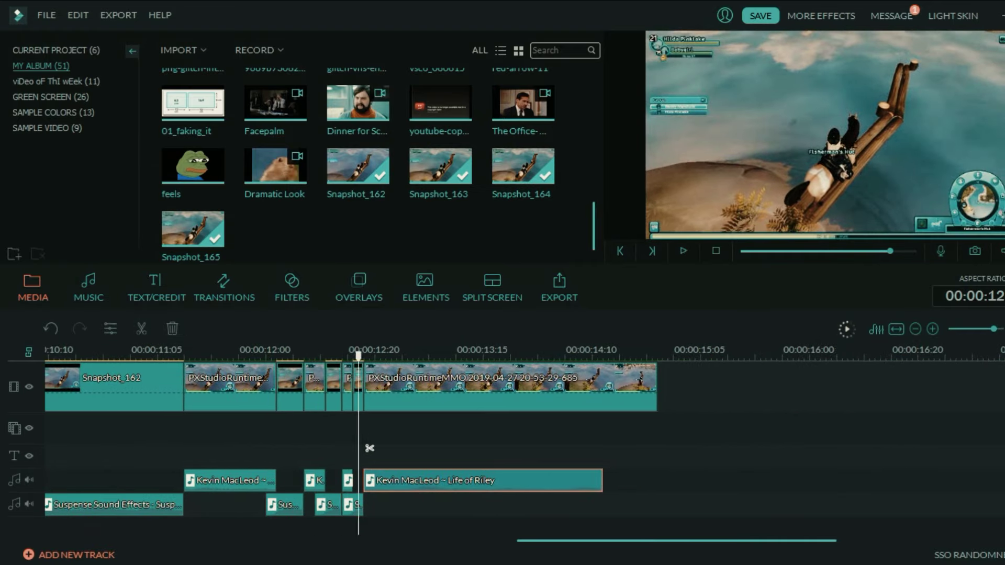
{"action": "key", "text": "space"}
{"action": "left_click_drag", "start_coordinate": [374, 448], "coordinate": [288, 448]}
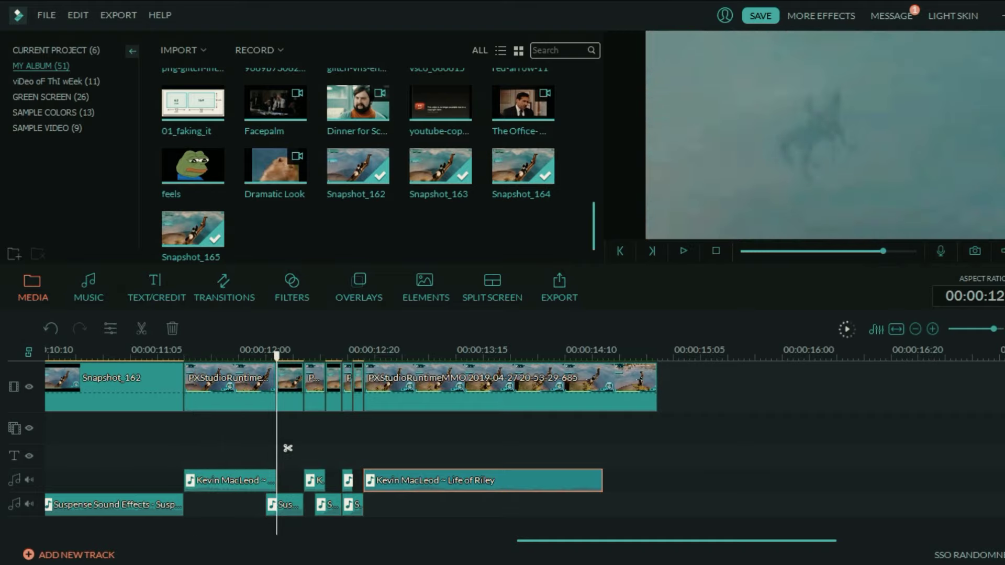
{"action": "left_click", "coordinate": [200, 357]}
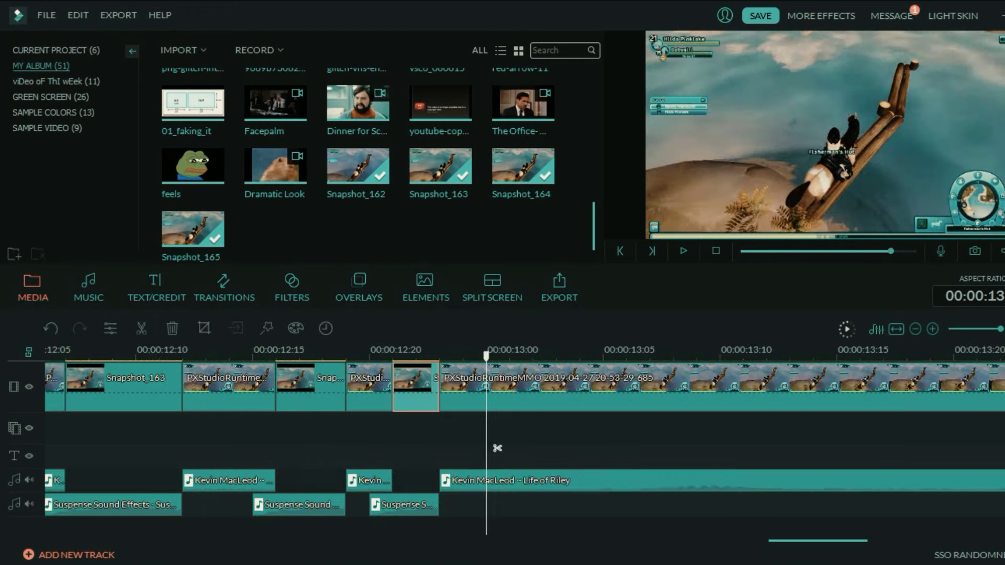
Step: Split the last clip near 00:00:13:00, insert a zoomed snapshot there, and paste the suspense sound effect just before it
{"action": "left_click", "coordinate": [550, 392]}
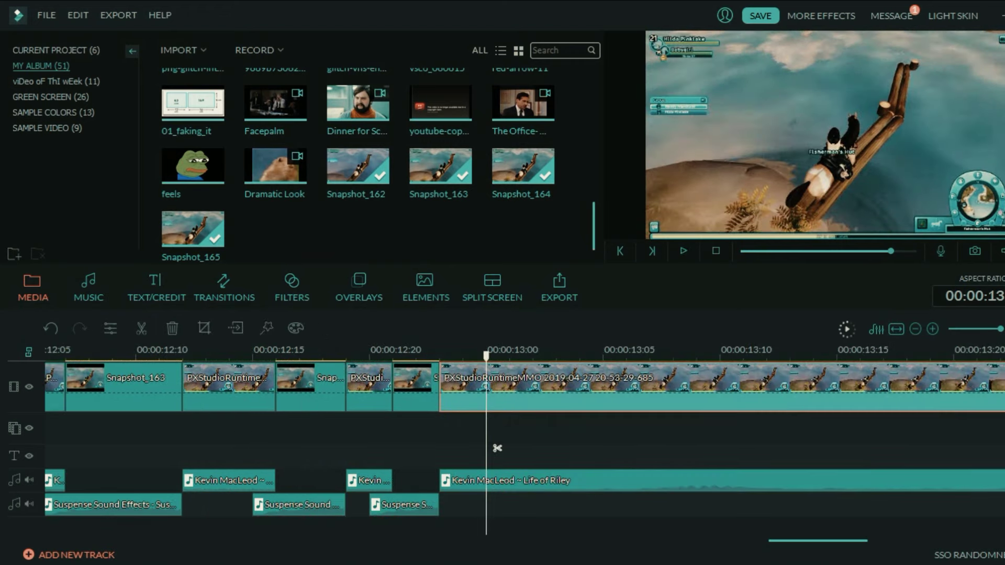
{"action": "left_click", "coordinate": [498, 449]}
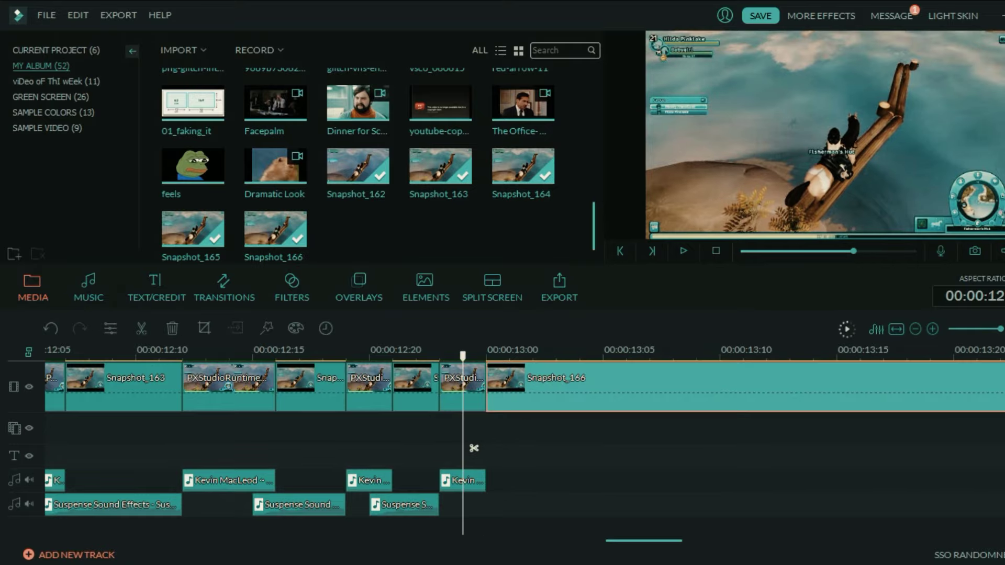
{"action": "key", "text": "ctrl+v"}
Step: Customize the pasted suspense sound's equalizer with a preset that sets 2K to 5.76 and 4K through 16K to 7.92
{"action": "double_click", "coordinate": [497, 505]}
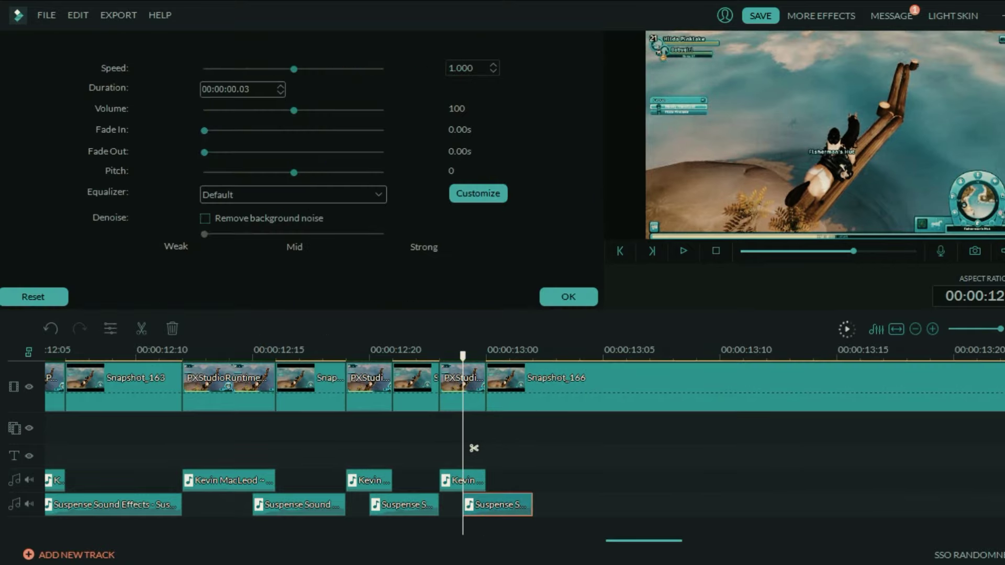
{"action": "left_click", "coordinate": [478, 193]}
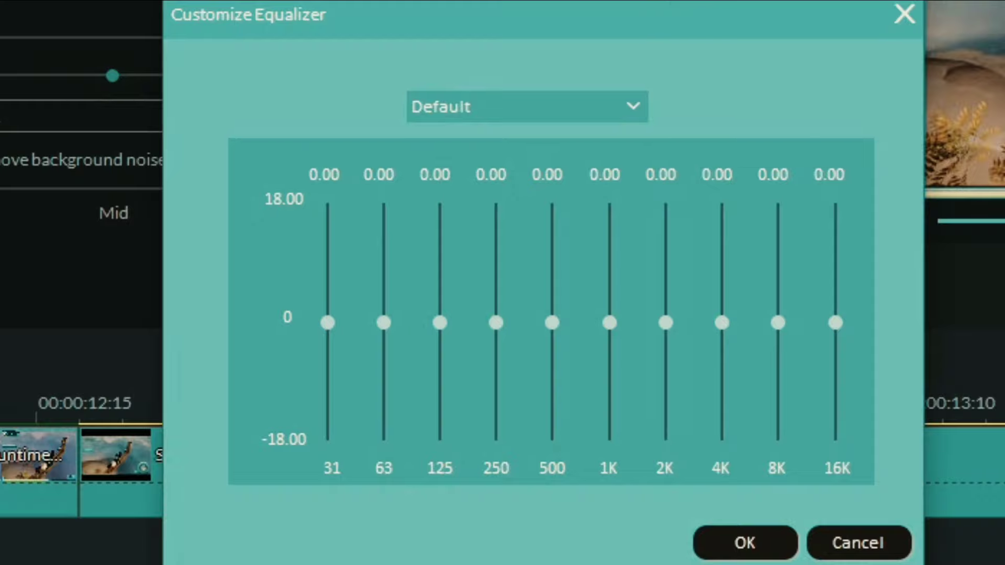
{"action": "left_click", "coordinate": [527, 107]}
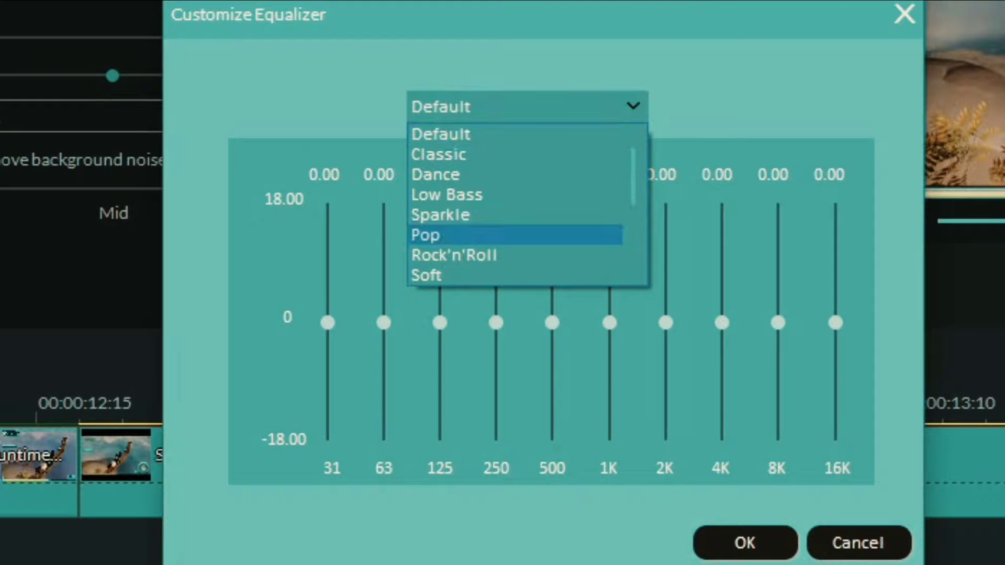
{"action": "left_click", "coordinate": [440, 205]}
Step: Raise the equalizer's 31, 125, 500 and 1K bands to 12.24 and its 63 and 250 bands to 11.52
{"action": "left_click", "coordinate": [328, 241]}
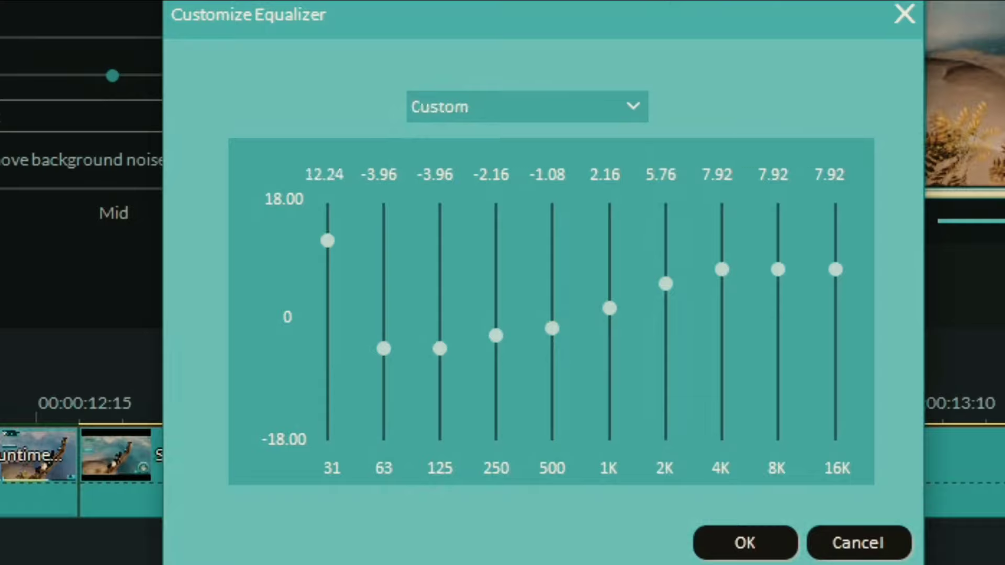
{"action": "left_click", "coordinate": [384, 246]}
{"action": "left_click", "coordinate": [440, 241]}
{"action": "left_click", "coordinate": [496, 247]}
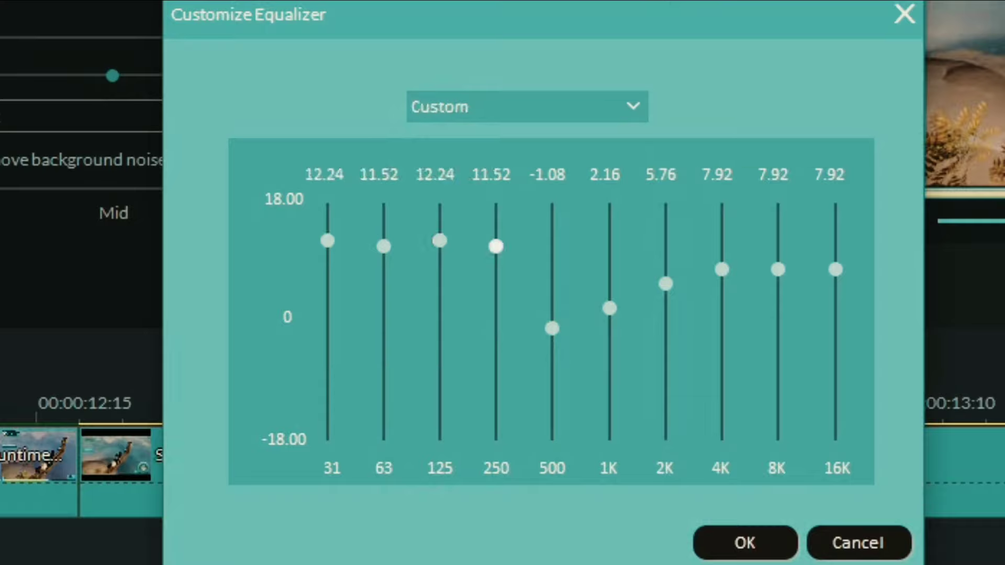
{"action": "left_click", "coordinate": [553, 241]}
{"action": "left_click", "coordinate": [609, 241]}
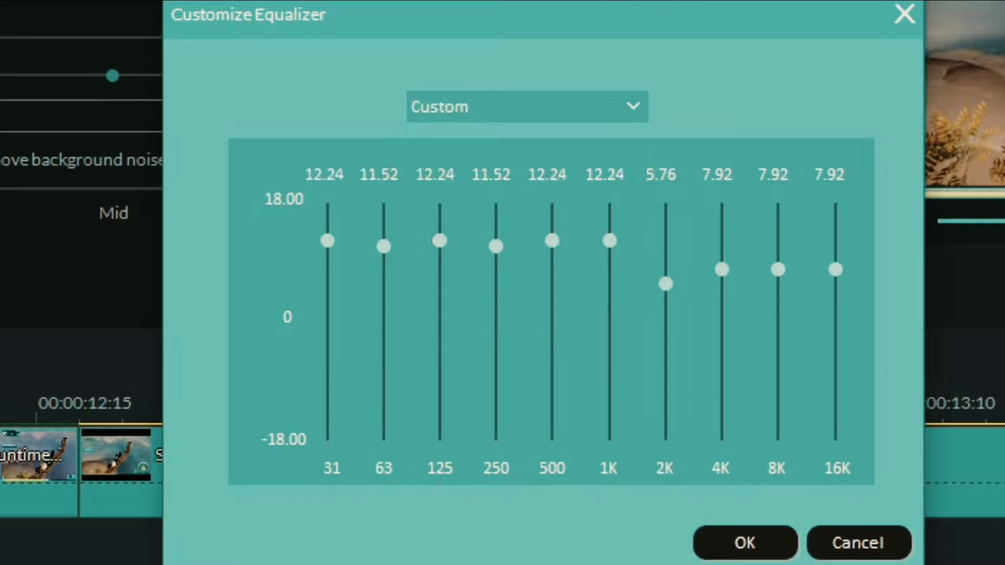
{"action": "left_click", "coordinate": [746, 543]}
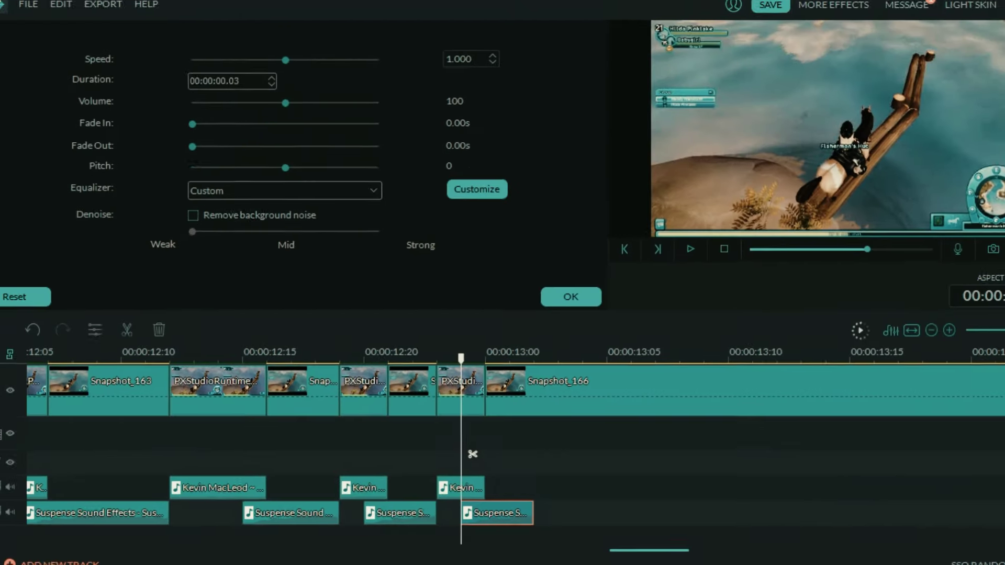
Step: Play the equalized suspense sound, extend its end to a duration of 00:00:00.11, and replay it
{"action": "key", "text": "space"}
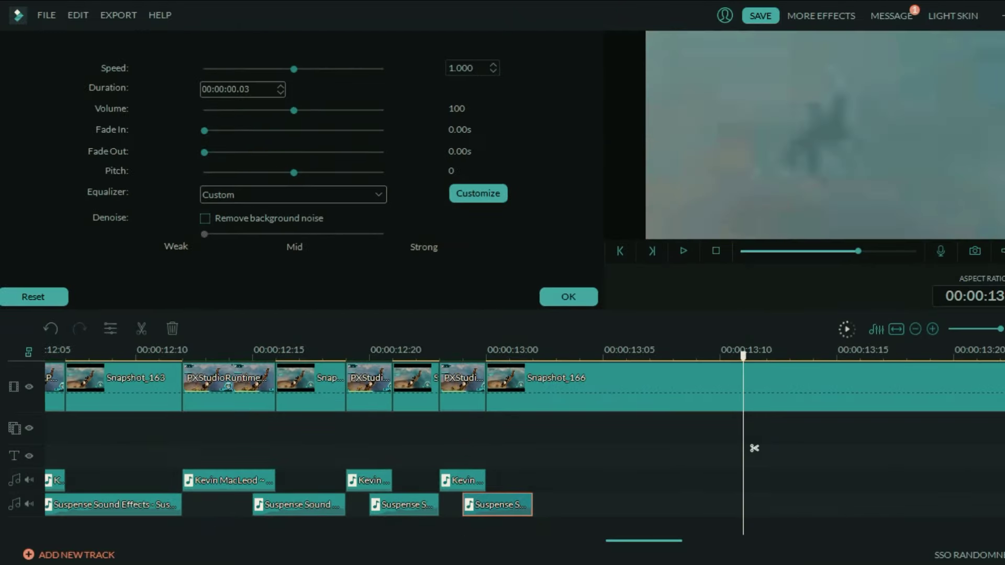
{"action": "left_click_drag", "start_coordinate": [755, 448], "coordinate": [660, 448]}
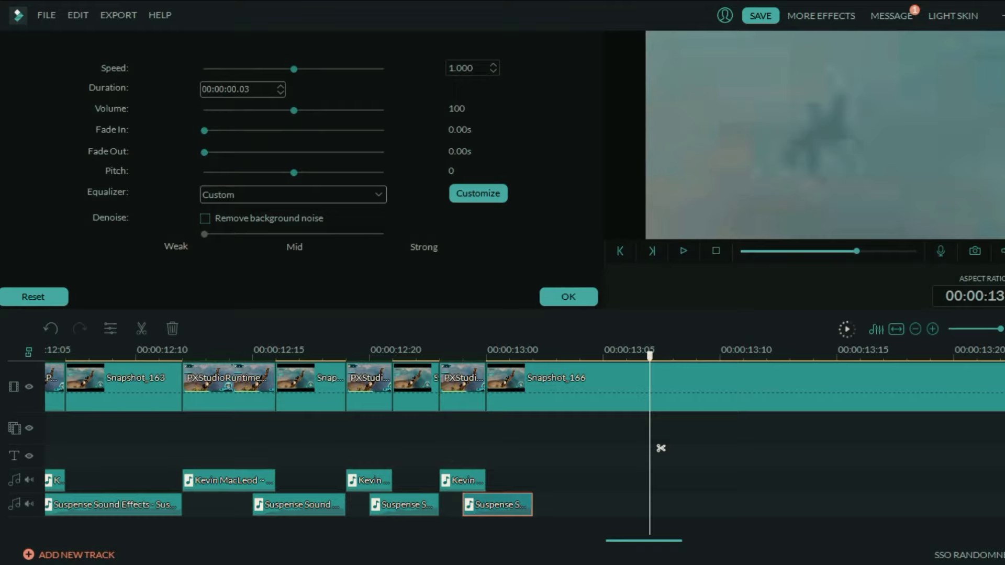
{"action": "left_click_drag", "start_coordinate": [533, 505], "coordinate": [719, 504]}
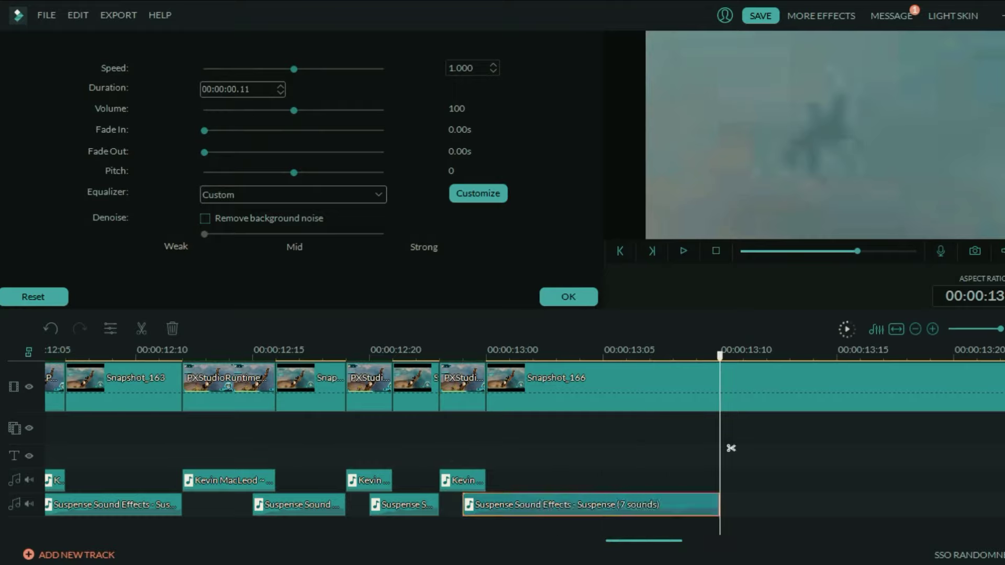
{"action": "left_click", "coordinate": [473, 448]}
{"action": "key", "text": "space"}
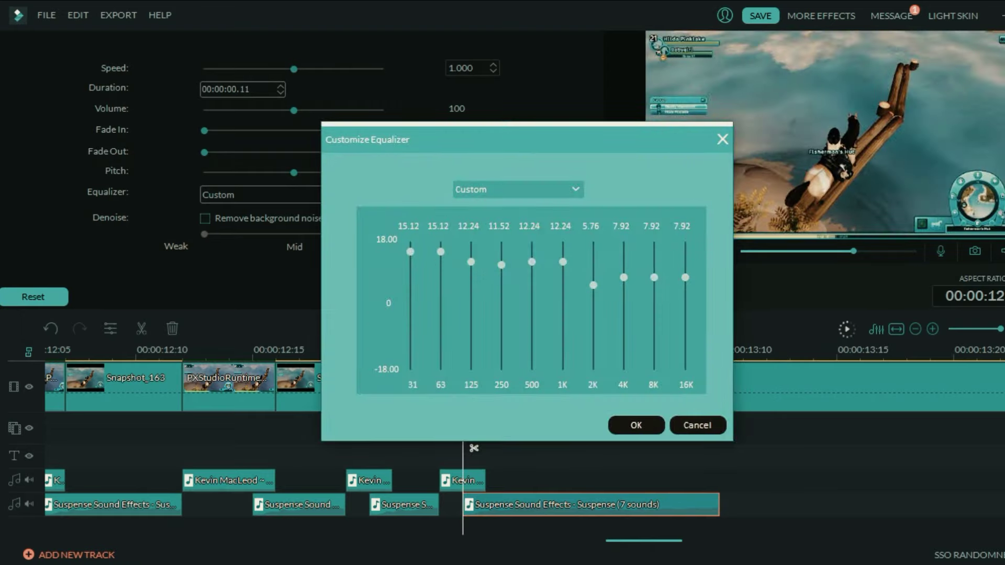
Step: Set the suspense sound's 125, 250, 500, 1K, 2K and 4K equalizer bands to 15.84, 15.12, 14.76, 15.12, 12.60 and 10.80, and accept
{"action": "left_click_drag", "start_coordinate": [471, 262], "coordinate": [563, 251]}
{"action": "left_click_drag", "start_coordinate": [593, 285], "coordinate": [623, 267]}
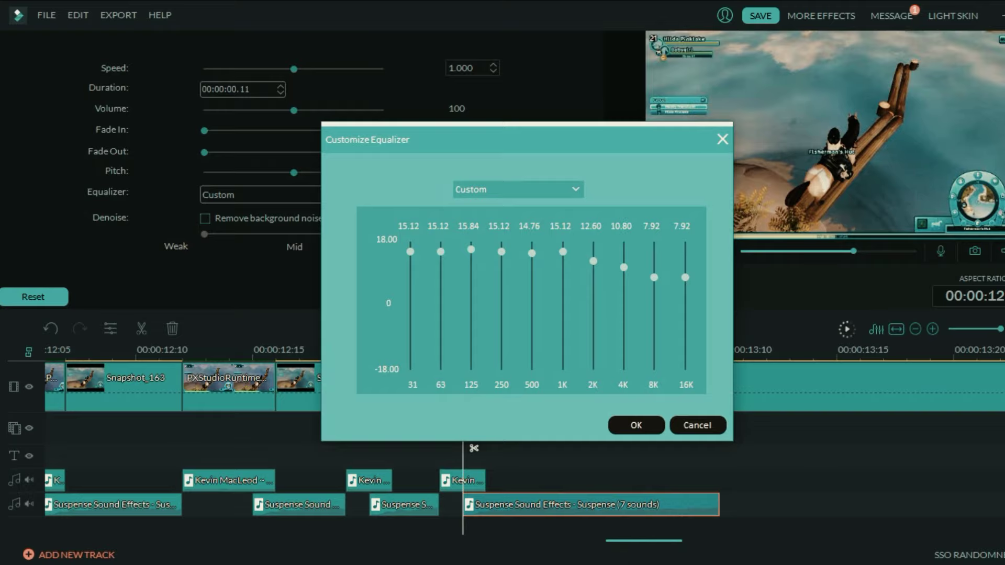
{"action": "left_click", "coordinate": [636, 425]}
{"action": "key", "text": "space"}
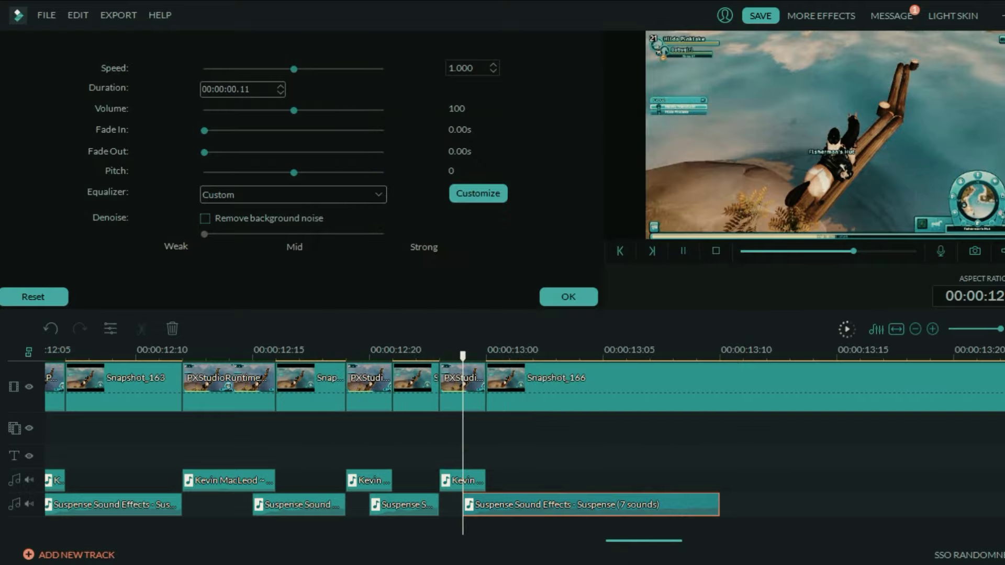
{"action": "left_click", "coordinate": [733, 388]}
{"action": "left_click", "coordinate": [569, 297]}
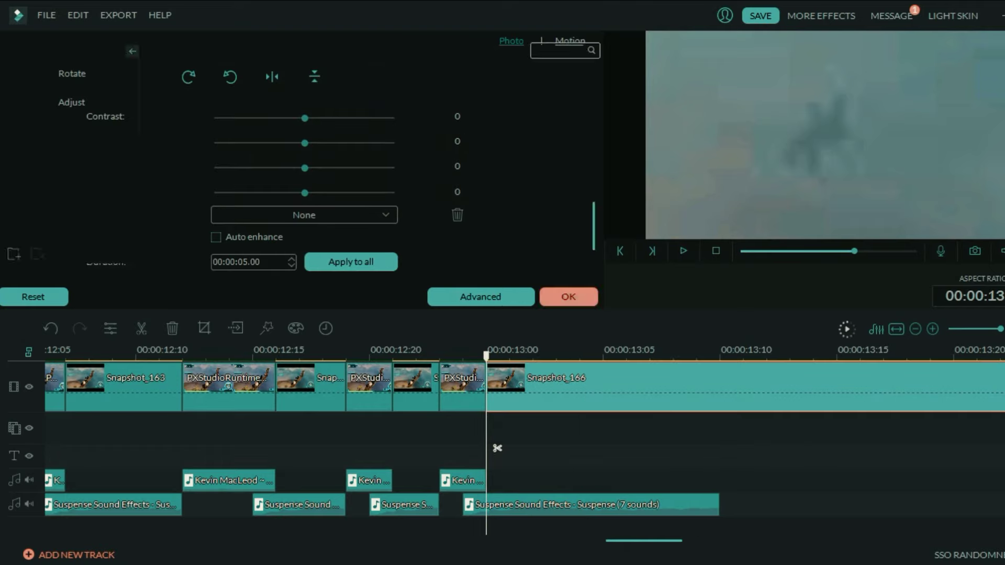
Step: Add the Extreme shake filter below Snapshot_166, starting at 00:00:13:00, and preview it
{"action": "left_click", "coordinate": [292, 286]}
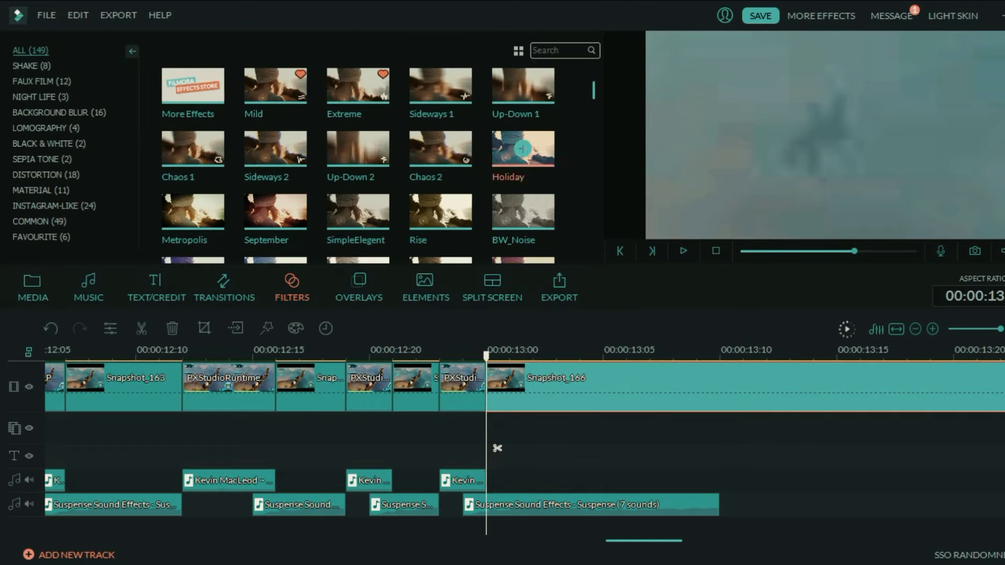
{"action": "left_click_drag", "start_coordinate": [358, 85], "coordinate": [489, 424]}
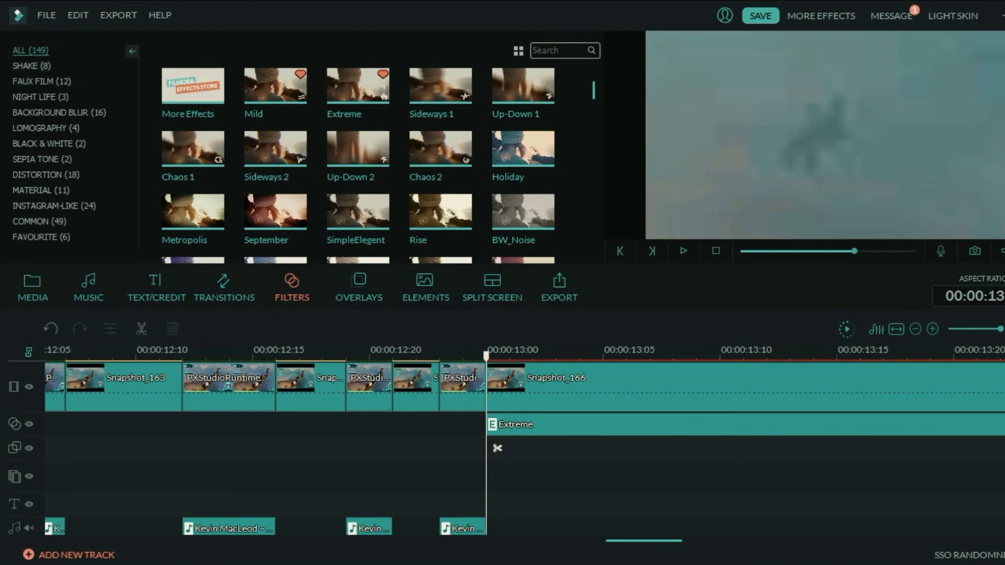
{"action": "key", "text": "space"}
Step: Set the Extreme filter's Rot Z to 959 and RGB Separate to 1, and preview the shaking snapshot
{"action": "double_click", "coordinate": [516, 424]}
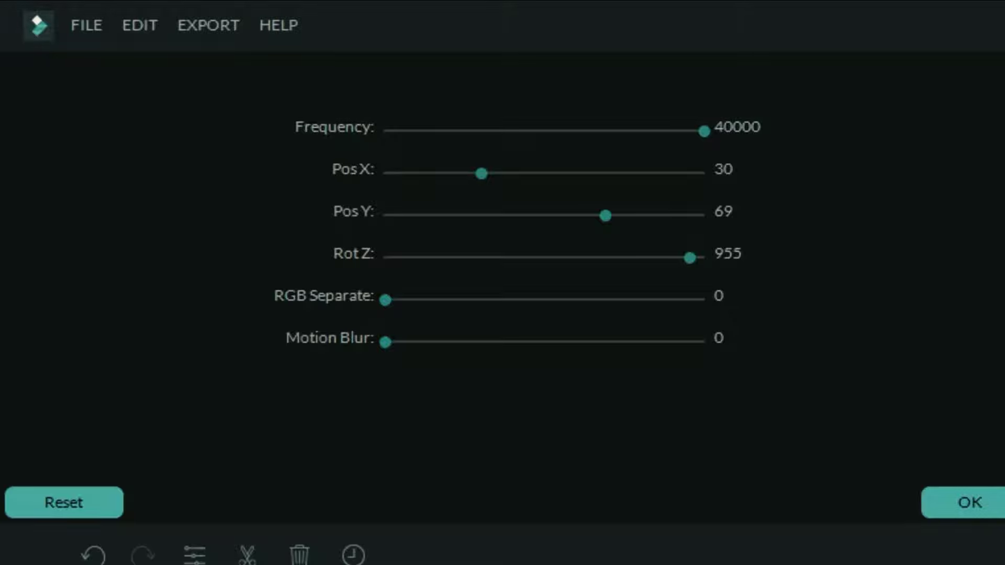
{"action": "mouse_move", "coordinate": [690, 258]}
{"action": "left_mouse_down"}
{"action": "mouse_move", "coordinate": [404, 257]}
{"action": "mouse_move", "coordinate": [704, 258]}
{"action": "mouse_move", "coordinate": [691, 257]}
{"action": "left_mouse_up"}
{"action": "left_click_drag", "start_coordinate": [385, 300], "coordinate": [705, 300]}
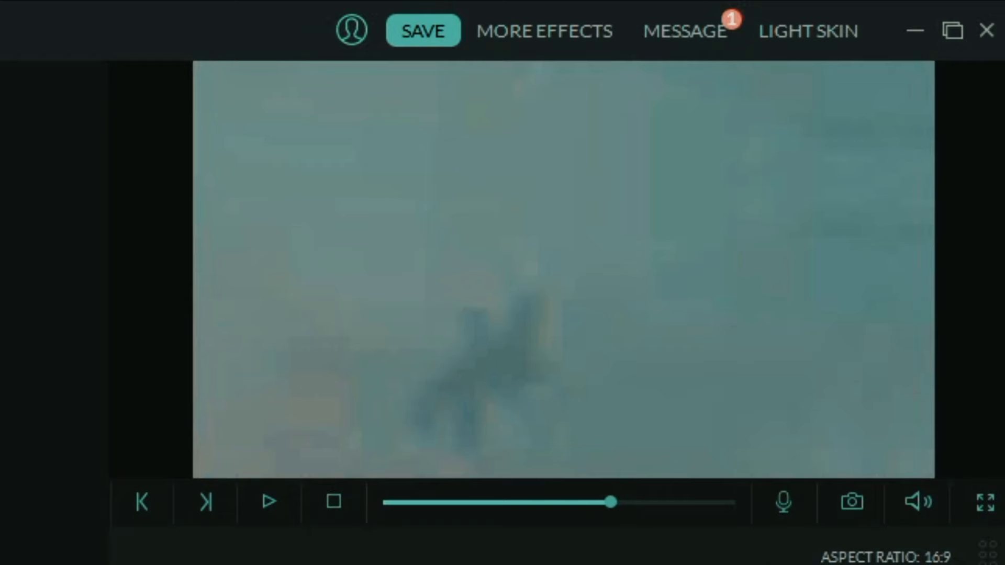
{"action": "key", "text": "space"}
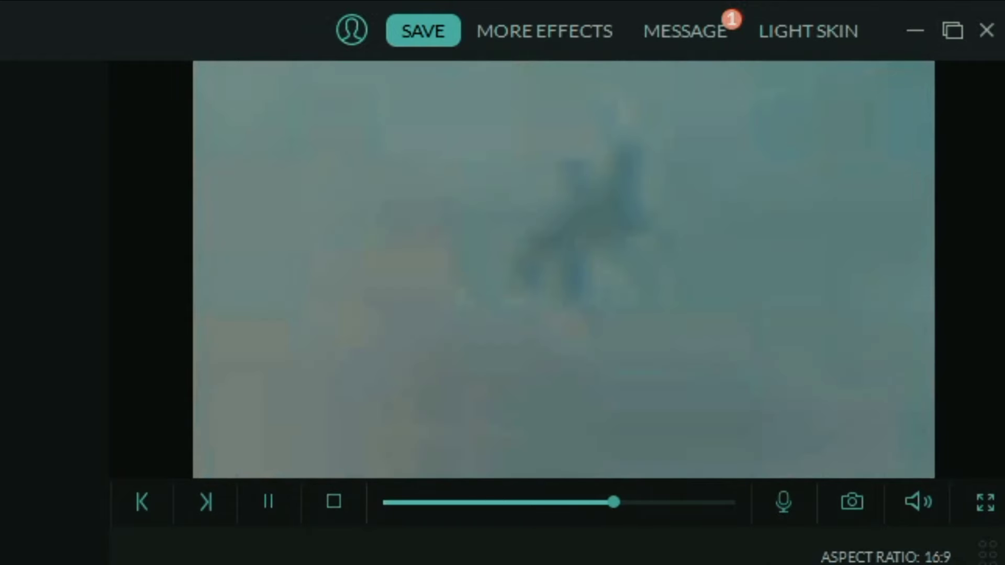
{"action": "key", "text": "space"}
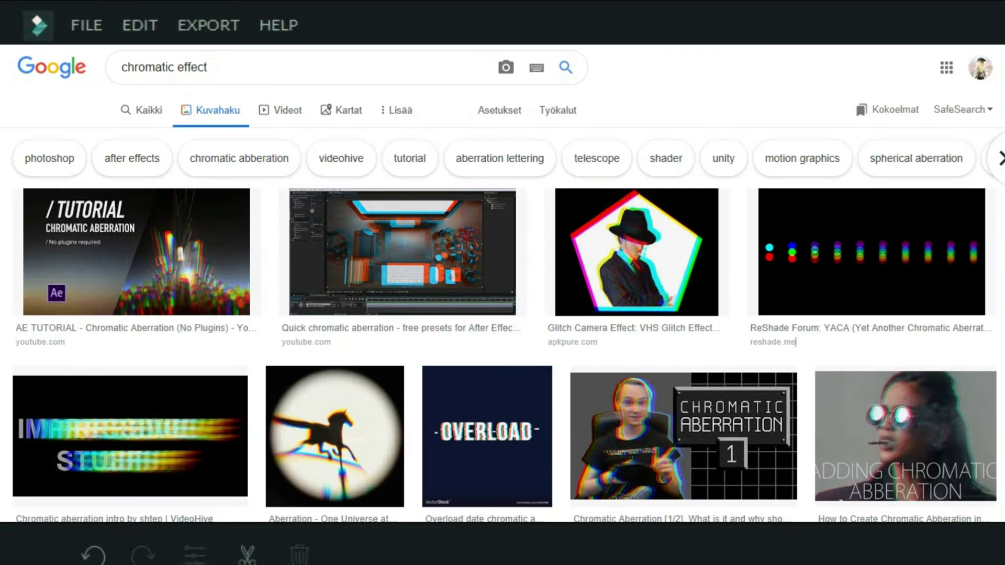
Step: Look through the chromatic effect images, set the Extreme filter's RGB Separate to 0, accept the settings and replay the sequence
{"action": "scroll", "coordinate": [795, 134], "scroll_direction": "down", "scroll_amount": 5}
{"action": "scroll", "coordinate": [796, 135], "scroll_direction": "down", "scroll_amount": 8}
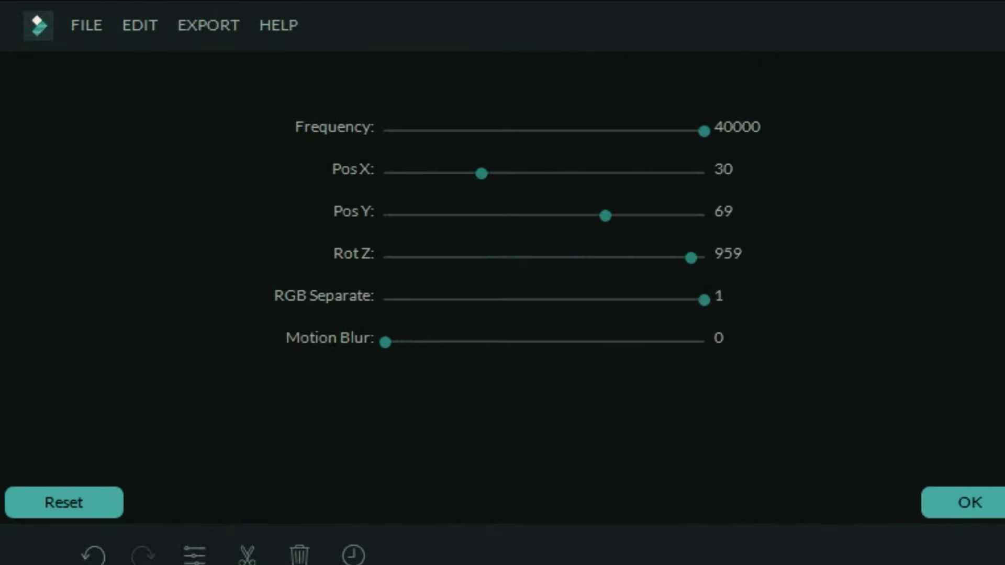
{"action": "left_click_drag", "start_coordinate": [705, 300], "coordinate": [386, 300]}
{"action": "mouse_move", "coordinate": [385, 300]}
{"action": "left_mouse_down"}
{"action": "mouse_move", "coordinate": [705, 300]}
{"action": "mouse_move", "coordinate": [385, 300]}
{"action": "left_mouse_up"}
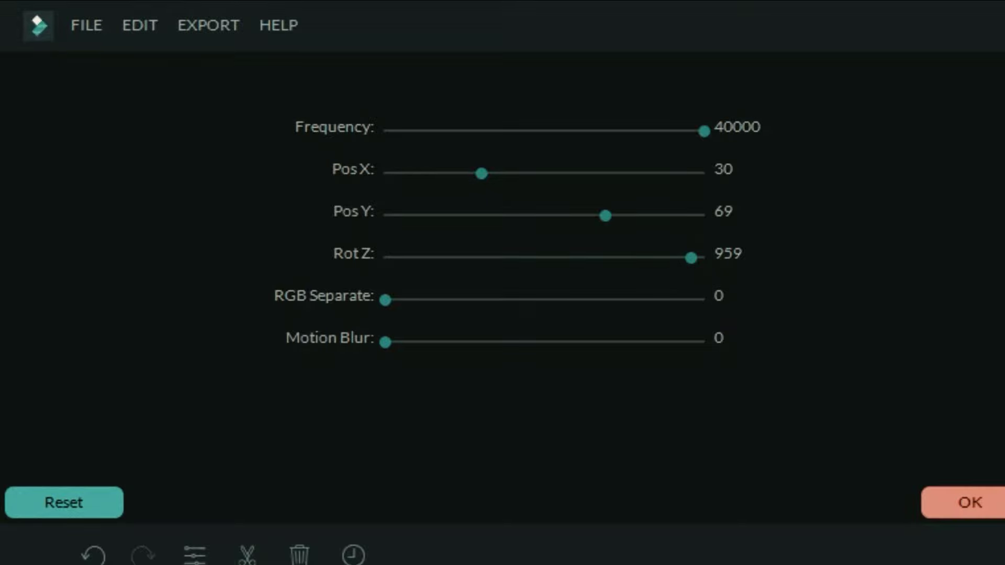
{"action": "left_click", "coordinate": [970, 502]}
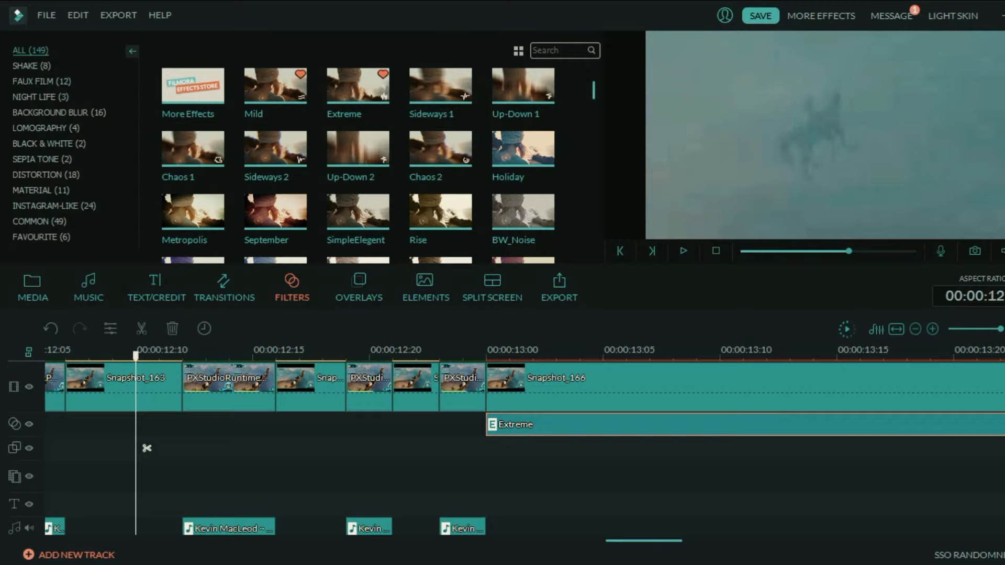
{"action": "key", "text": "space"}
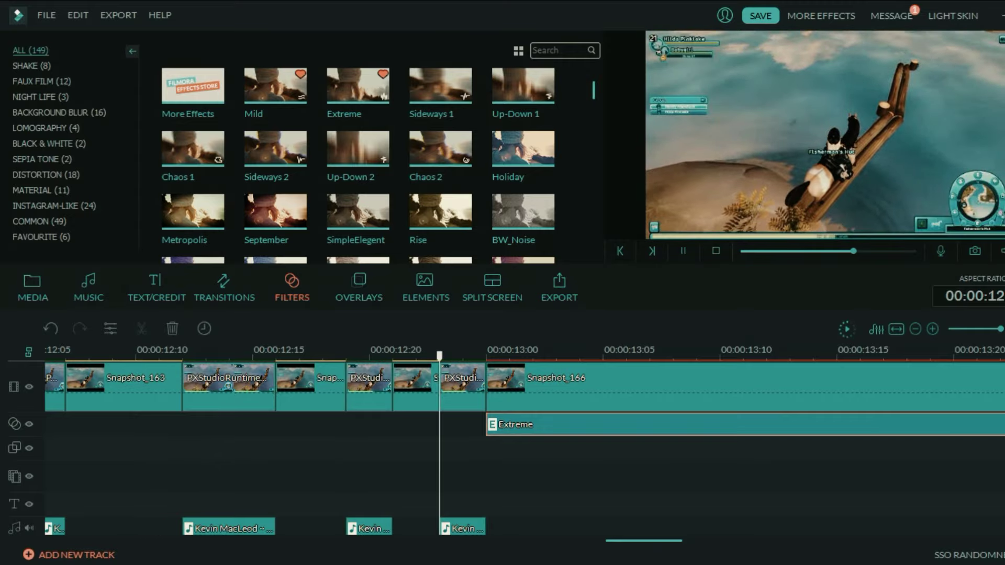
Step: Copy the Black clip used behind the "ever since sso launched the shadows update" title and paste it after the last snapshot
{"action": "left_click_drag", "start_coordinate": [994, 329], "coordinate": [990, 328]}
{"action": "right_click", "coordinate": [74, 404]}
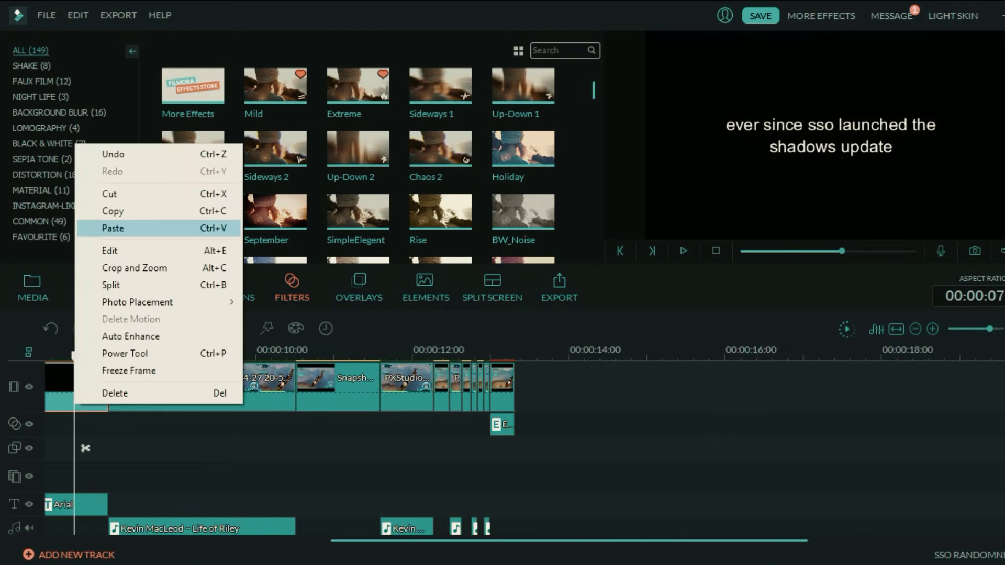
{"action": "left_click", "coordinate": [113, 228]}
{"action": "left_click", "coordinate": [515, 357]}
{"action": "right_click", "coordinate": [587, 404]}
{"action": "left_click", "coordinate": [624, 488]}
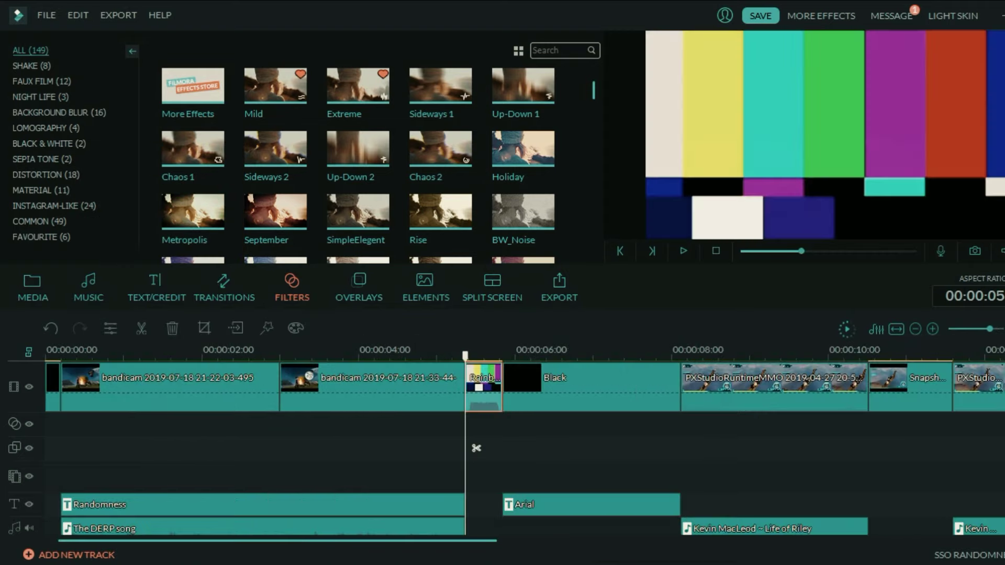
Step: Split the pasted black clip and delete the rest, keeping about 0.4 s after the last snapshot
{"action": "left_click_drag", "start_coordinate": [398, 541], "coordinate": [617, 541]}
{"action": "left_click", "coordinate": [618, 400]}
{"action": "key", "text": "ctrl+b"}
{"action": "key", "text": "Delete"}
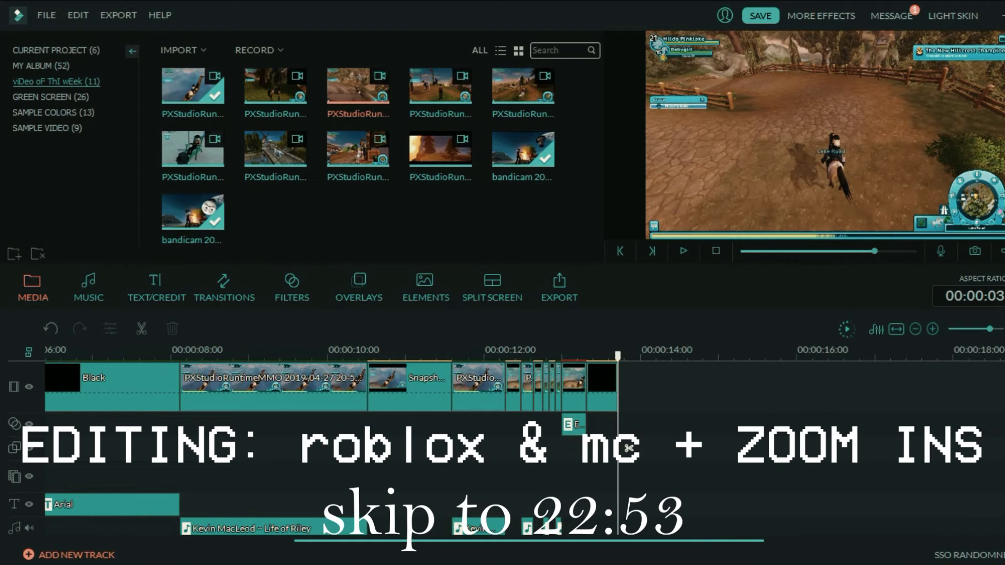
{"action": "left_click_drag", "start_coordinate": [359, 86], "coordinate": [629, 387]}
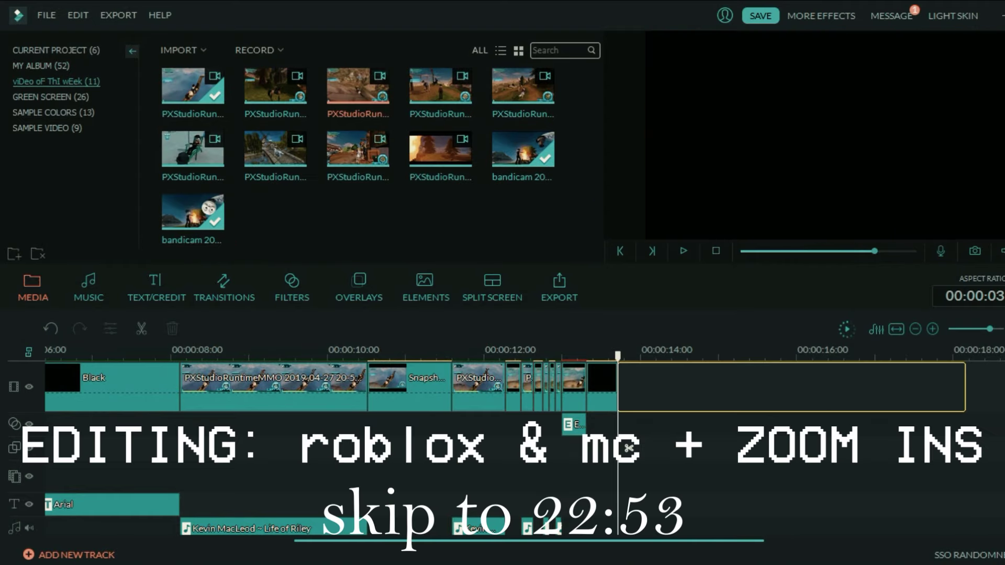
{"action": "key", "text": "space"}
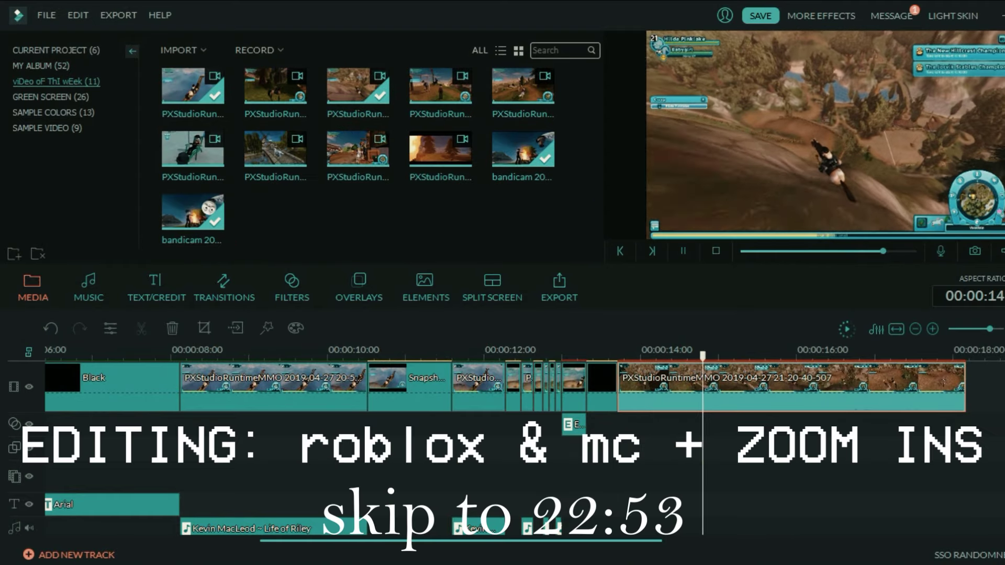
{"action": "key", "text": "space"}
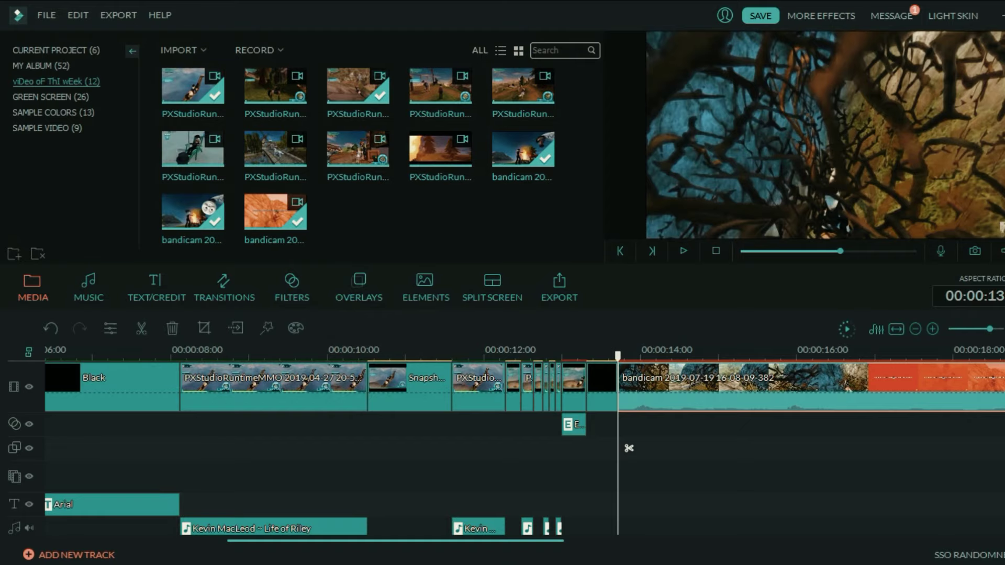
{"action": "left_click", "coordinate": [204, 328]}
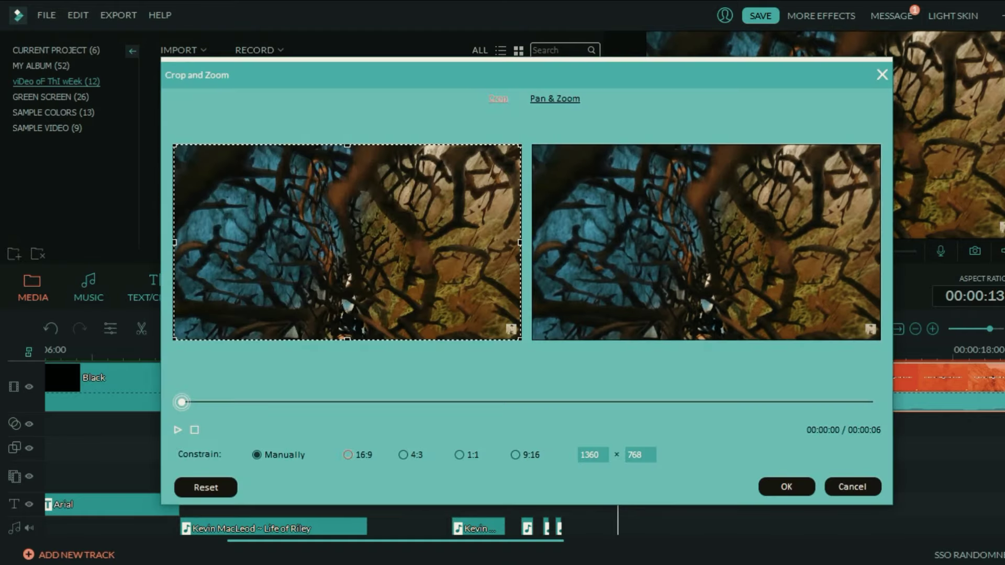
{"action": "left_click", "coordinate": [348, 455]}
{"action": "left_click_drag", "start_coordinate": [520, 339], "coordinate": [487, 320]}
{"action": "left_click_drag", "start_coordinate": [330, 233], "coordinate": [350, 233]}
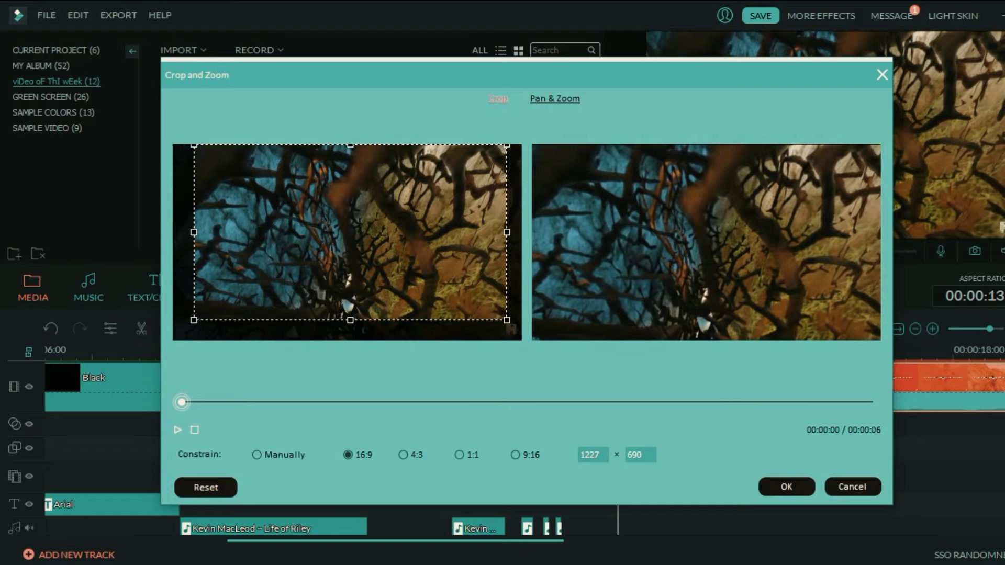
{"action": "left_click", "coordinate": [786, 486]}
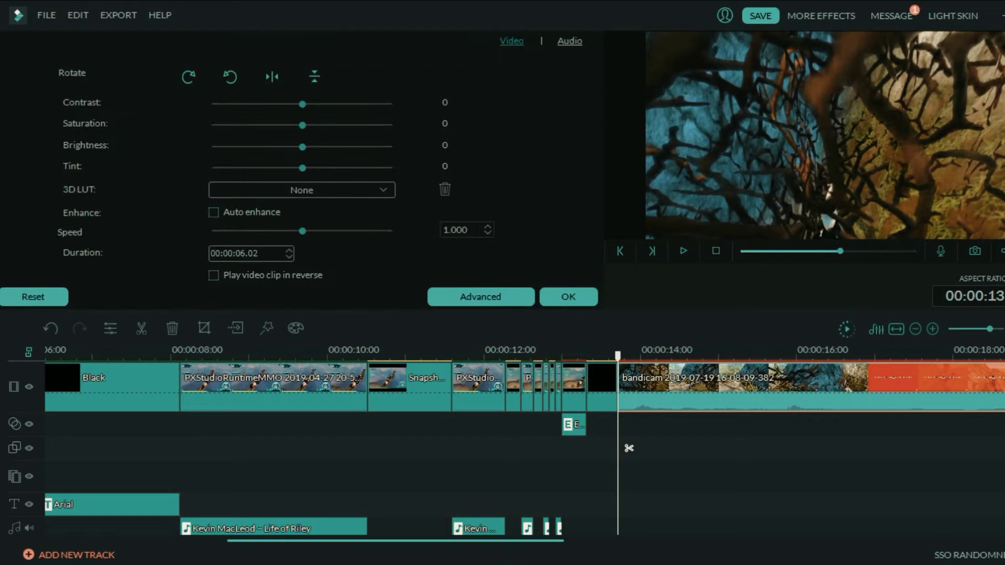
{"action": "left_click", "coordinate": [480, 296]}
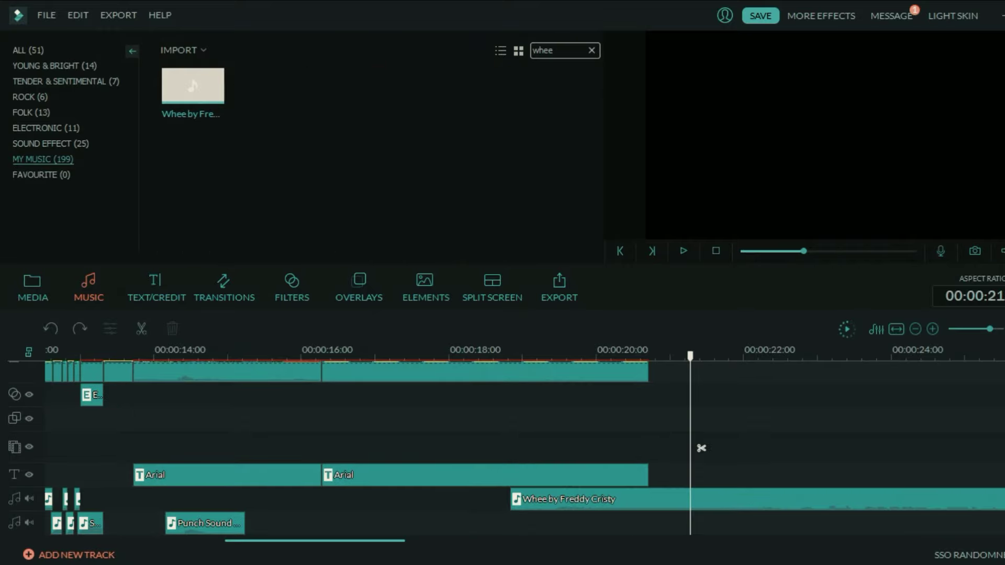
Step: Move the Whee music to the start of the "sso nowadays:" title, split it near 00:00:19 and delete the remainder
{"action": "left_click_drag", "start_coordinate": [618, 500], "coordinate": [430, 500]}
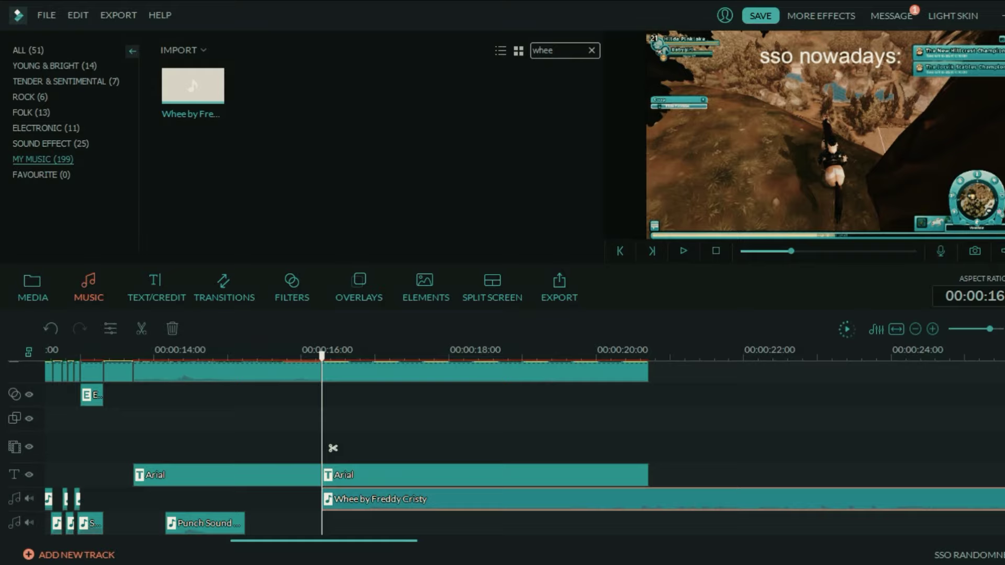
{"action": "mouse_move", "coordinate": [128, 564]}
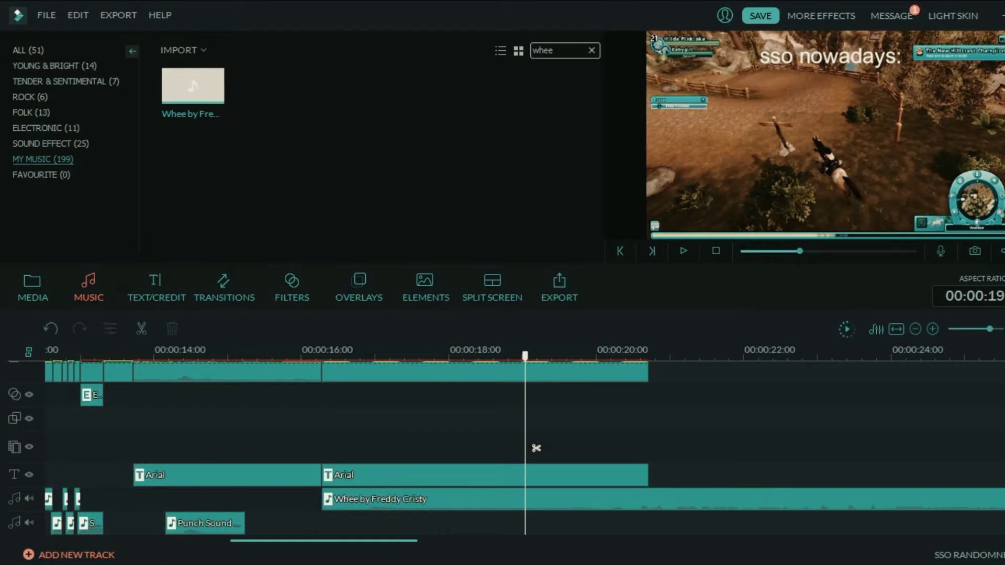
{"action": "key", "text": "ctrl+b"}
{"action": "key", "text": "Delete"}
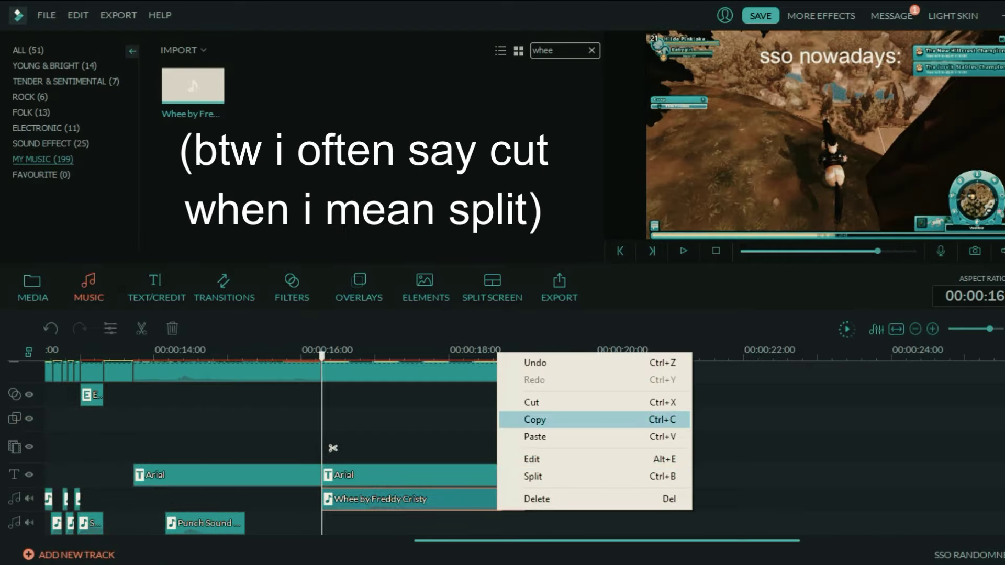
Step: Duplicate the trimmed Whee music, align the copy on the audio track directly beneath the original, and play both together
{"action": "left_click", "coordinate": [534, 420]}
{"action": "right_click", "coordinate": [765, 346]}
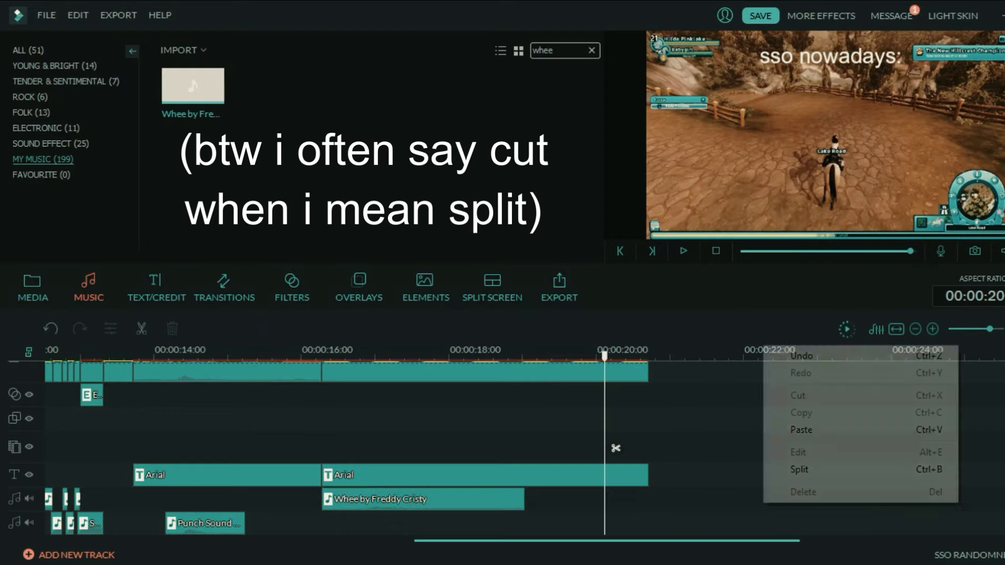
{"action": "left_click", "coordinate": [801, 430]}
{"action": "left_click_drag", "start_coordinate": [707, 499], "coordinate": [423, 524]}
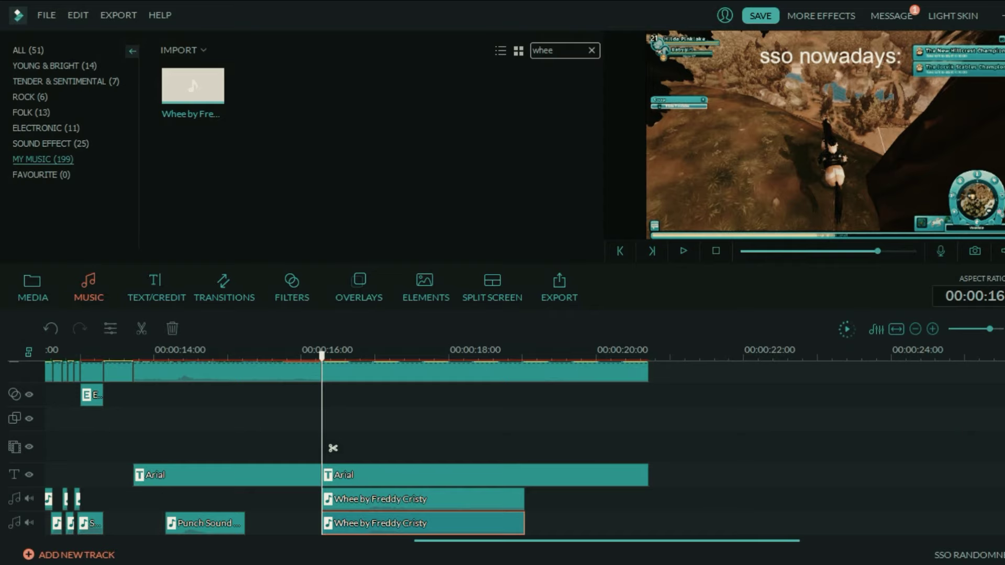
{"action": "scroll", "coordinate": [423, 524], "scroll_direction": "up", "scroll_amount": 3}
{"action": "key", "text": "space"}
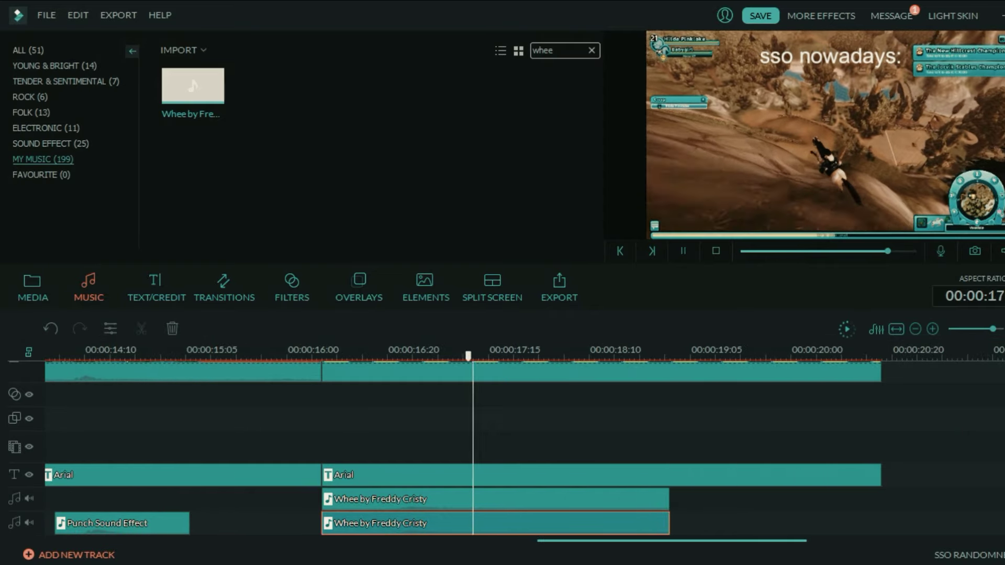
Step: Set the pitch of the lower Whee copy to -7 and replay the section from before its start
{"action": "double_click", "coordinate": [423, 524]}
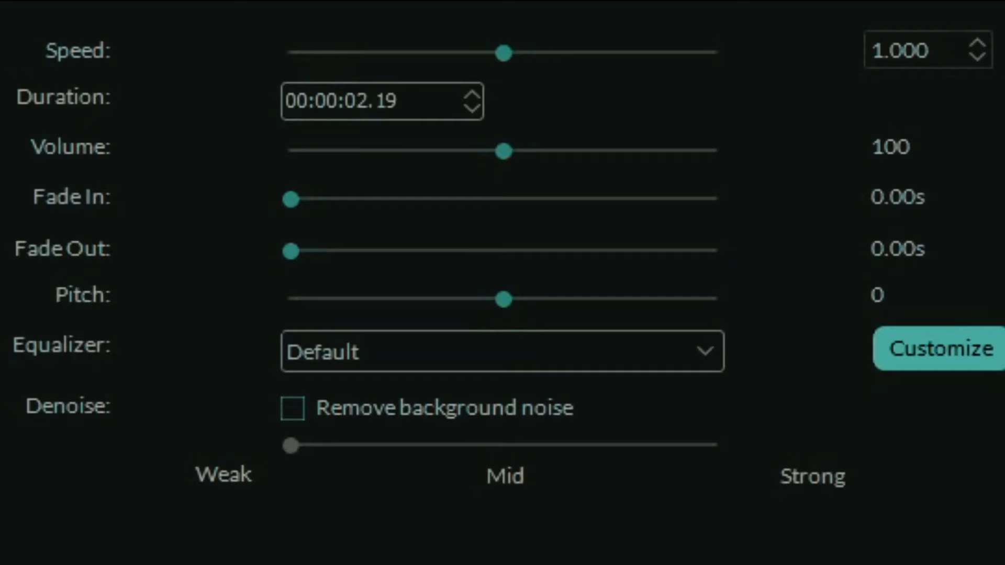
{"action": "left_click_drag", "start_coordinate": [504, 299], "coordinate": [380, 300]}
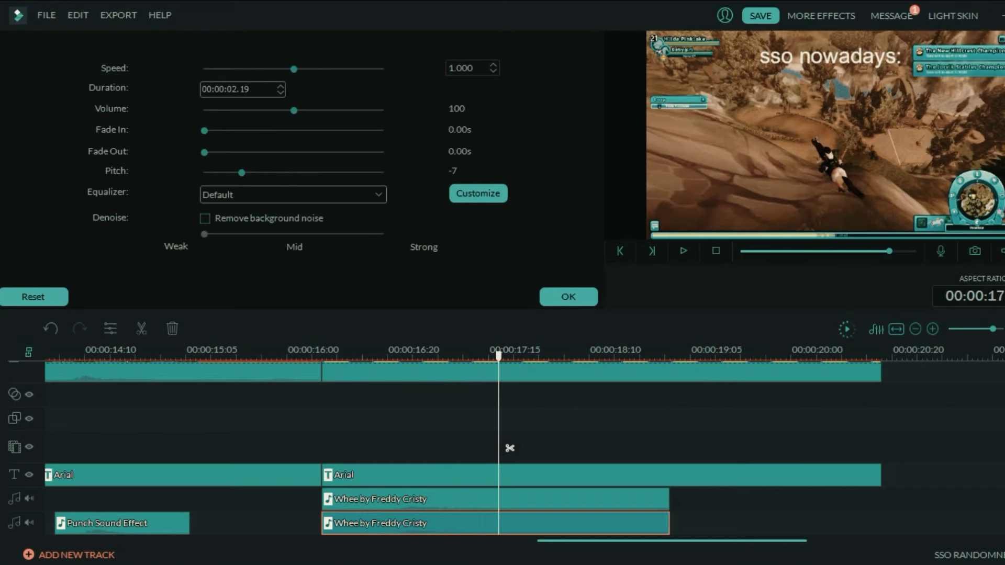
{"action": "left_click", "coordinate": [277, 356]}
{"action": "key", "text": "space"}
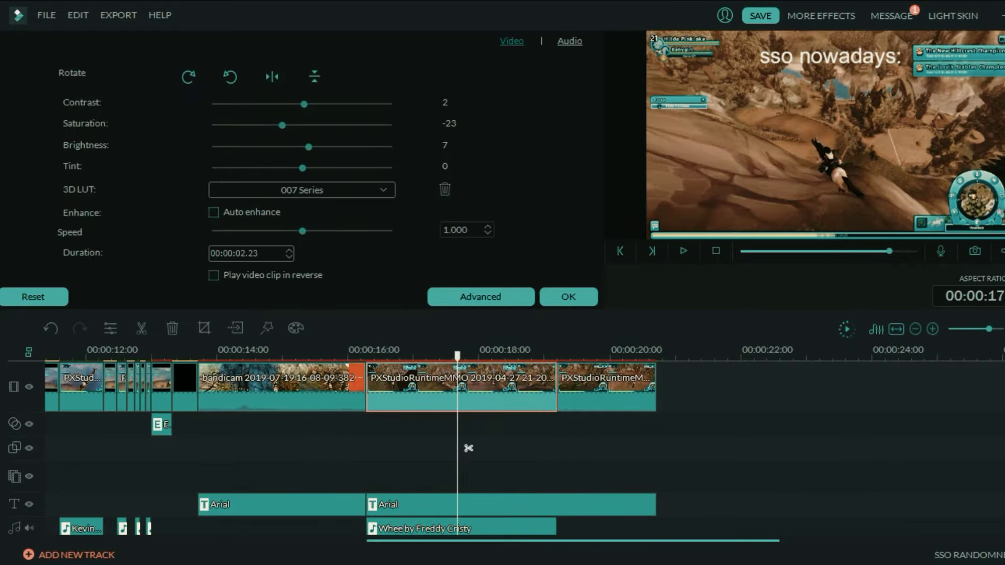
Step: Split the "sso nowadays:" game clip near 00:00:17 and give the second part a centred 16:9 pan and zoom ending at 639 × 359
{"action": "left_click_drag", "start_coordinate": [468, 448], "coordinate": [424, 448]}
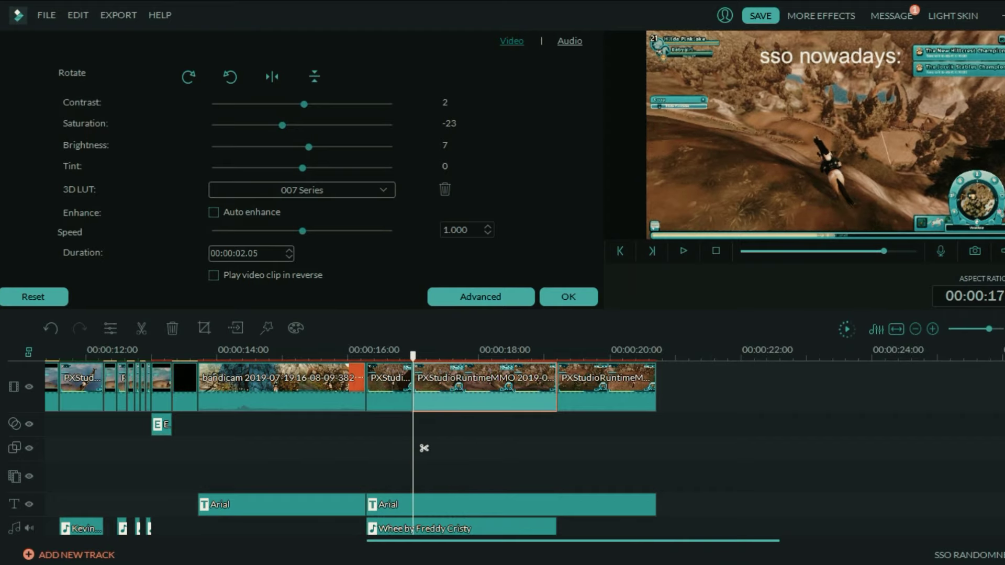
{"action": "key", "text": "alt+c"}
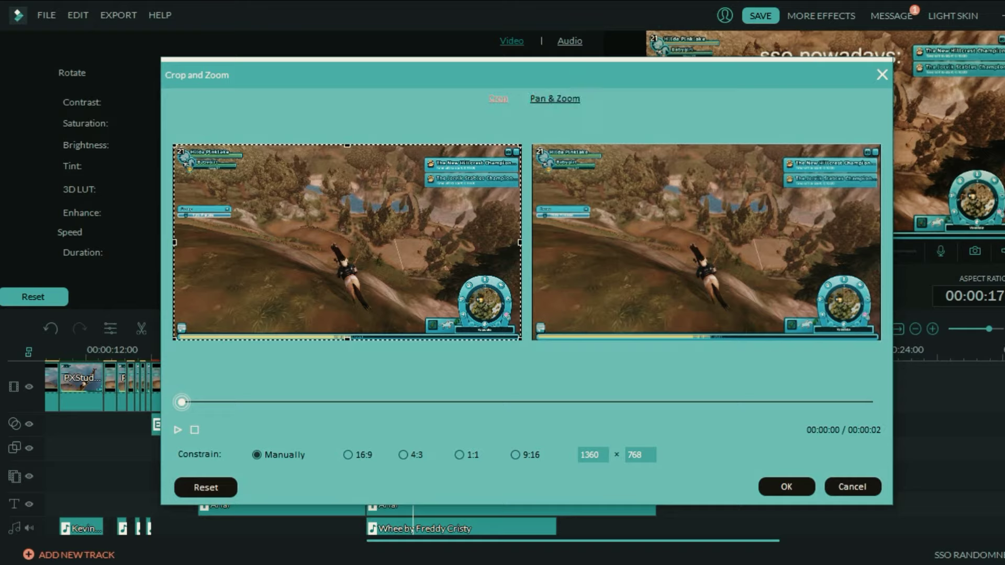
{"action": "left_click", "coordinate": [555, 98]}
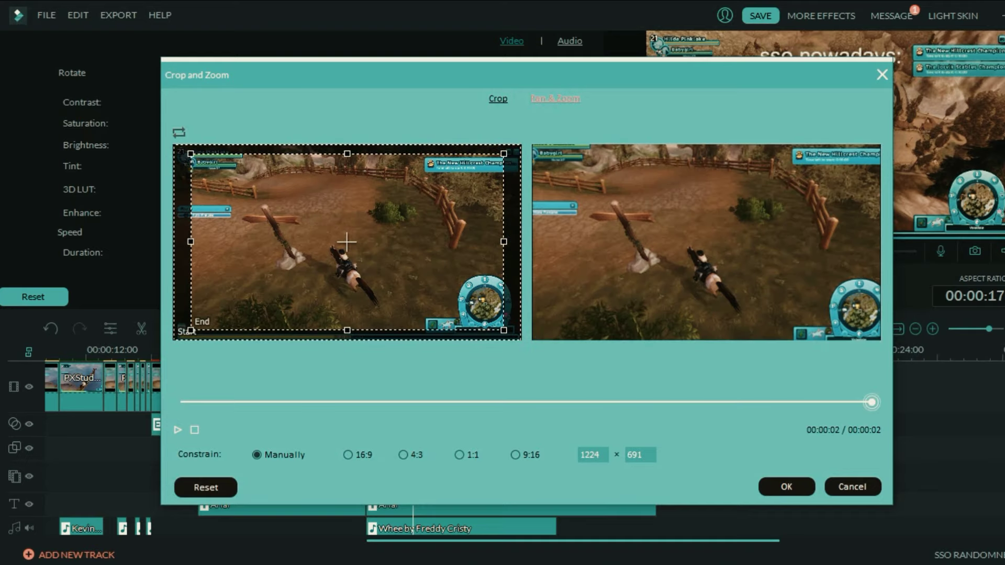
{"action": "left_click", "coordinate": [498, 98]}
{"action": "left_click", "coordinate": [347, 455]}
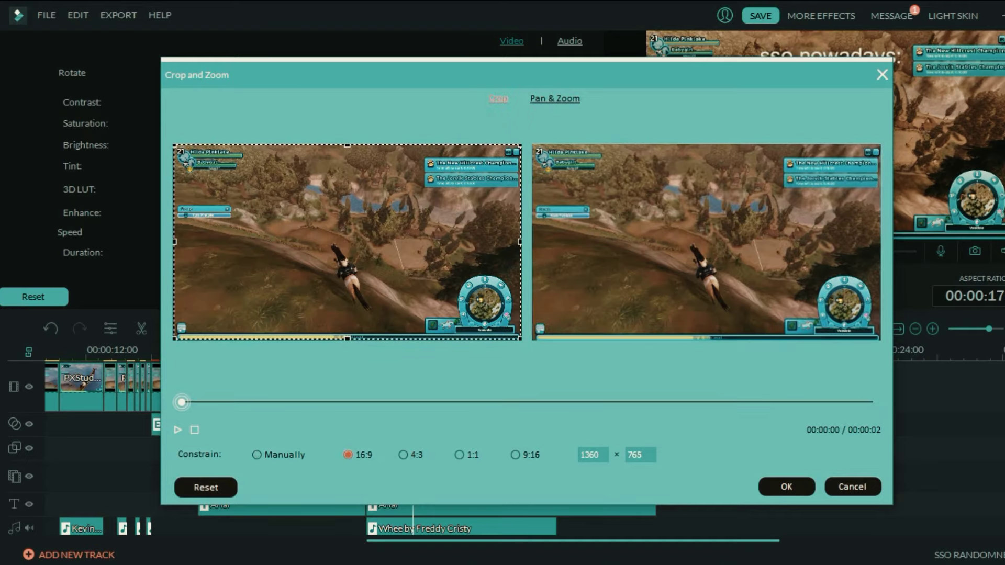
{"action": "left_click", "coordinate": [555, 98]}
{"action": "left_click_drag", "start_coordinate": [191, 154], "coordinate": [340, 238]}
{"action": "left_click_drag", "start_coordinate": [422, 284], "coordinate": [347, 243]}
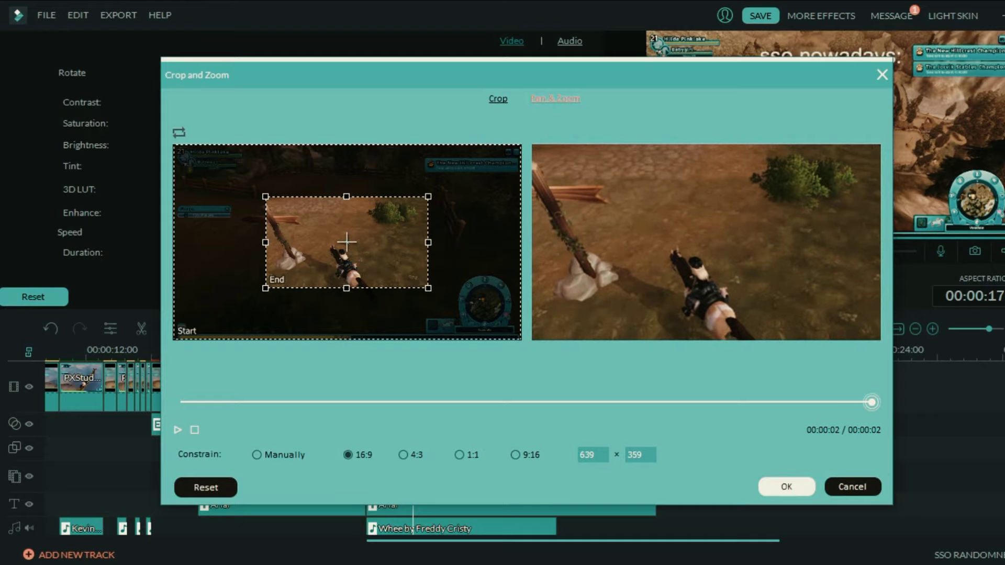
{"action": "left_click", "coordinate": [787, 487]}
Step: Close the clip settings and play the "sso nowadays:" section from its start to check the zoom with the music
{"action": "left_click", "coordinate": [371, 352]}
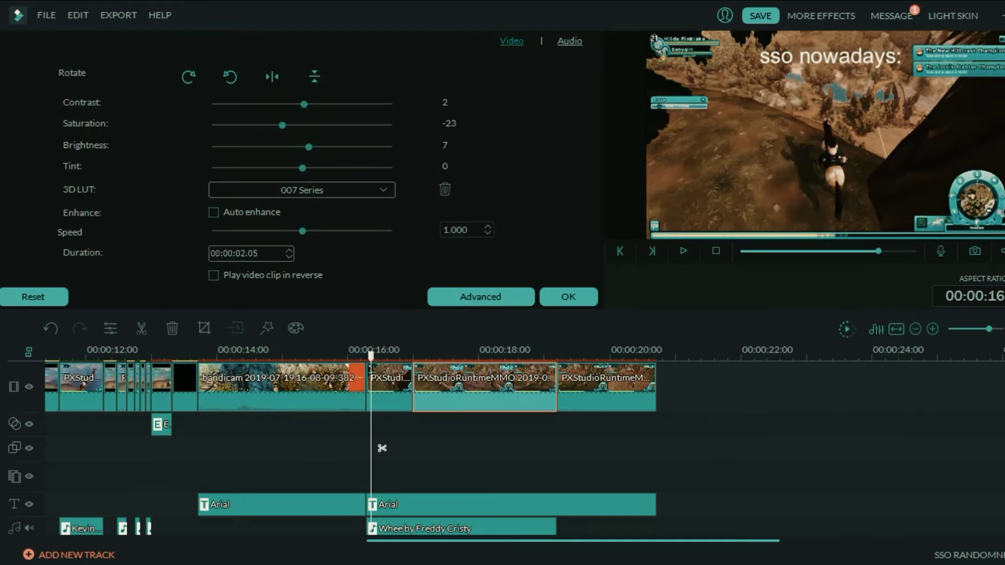
{"action": "left_click", "coordinate": [568, 297]}
{"action": "key", "text": "space"}
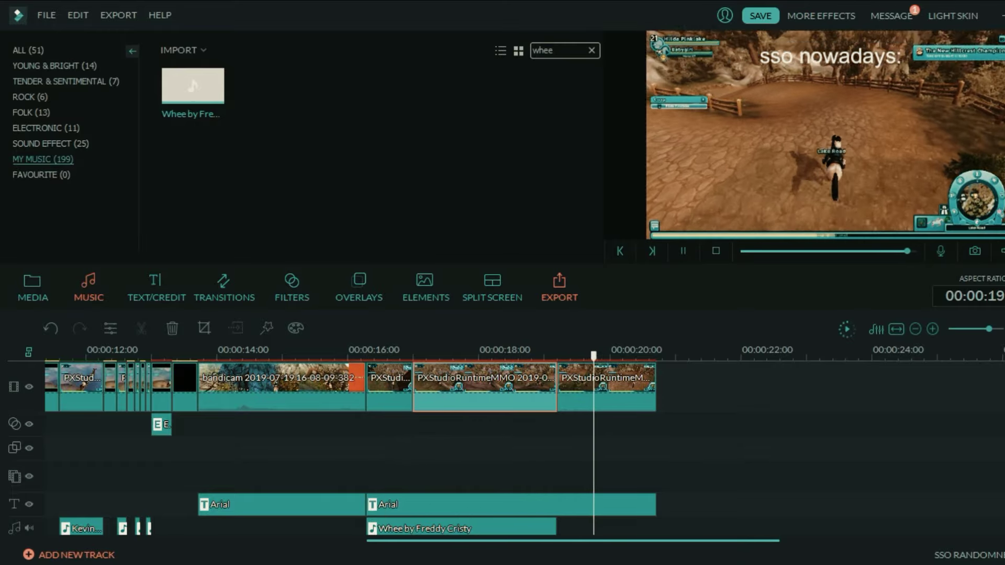
{"action": "left_click", "coordinate": [511, 448]}
{"action": "key", "text": "space"}
{"action": "key", "text": "space"}
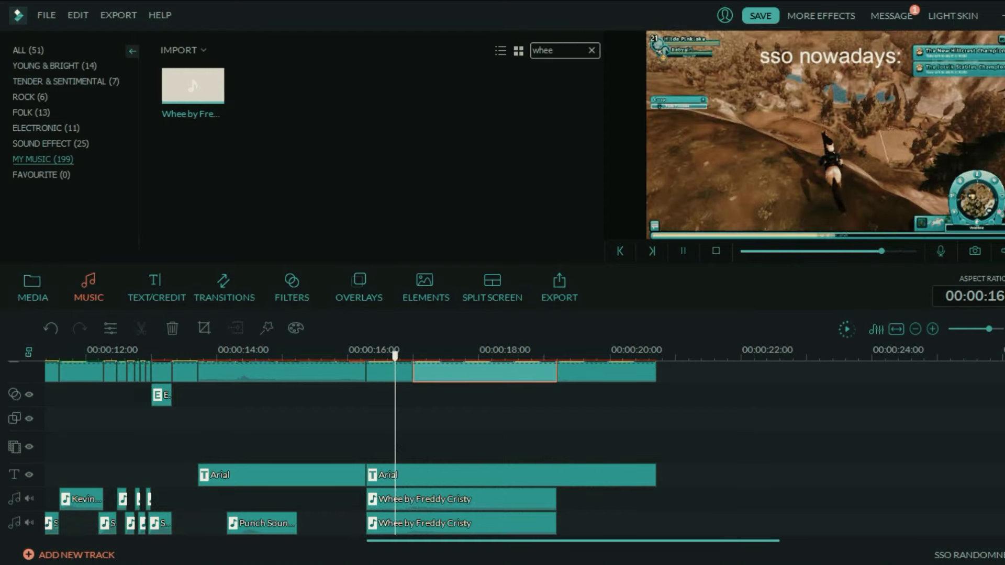
{"action": "left_click", "coordinate": [487, 448]}
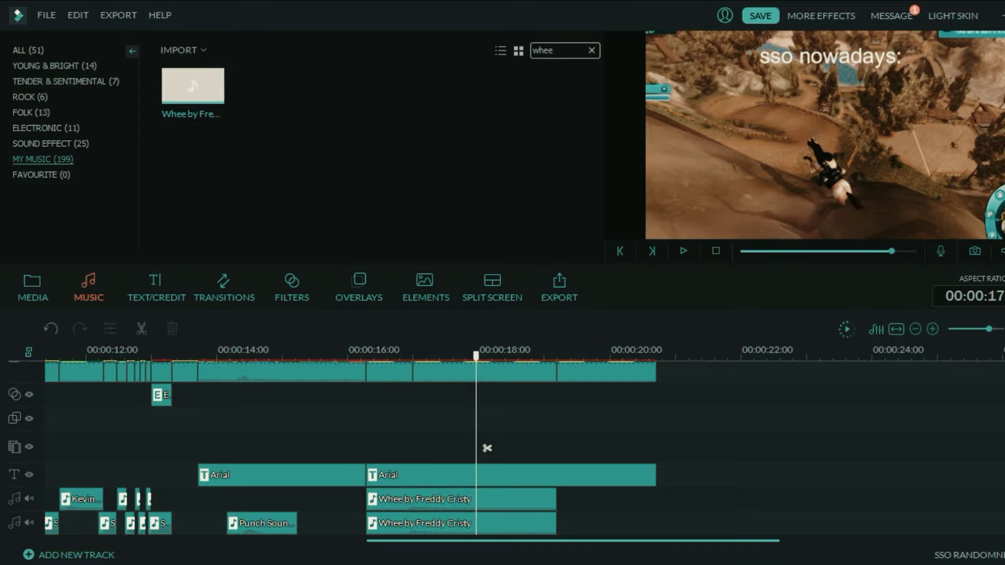
Step: Set the number of music tracks to 4
{"action": "left_click", "coordinate": [77, 555]}
{"action": "left_click", "coordinate": [626, 312]}
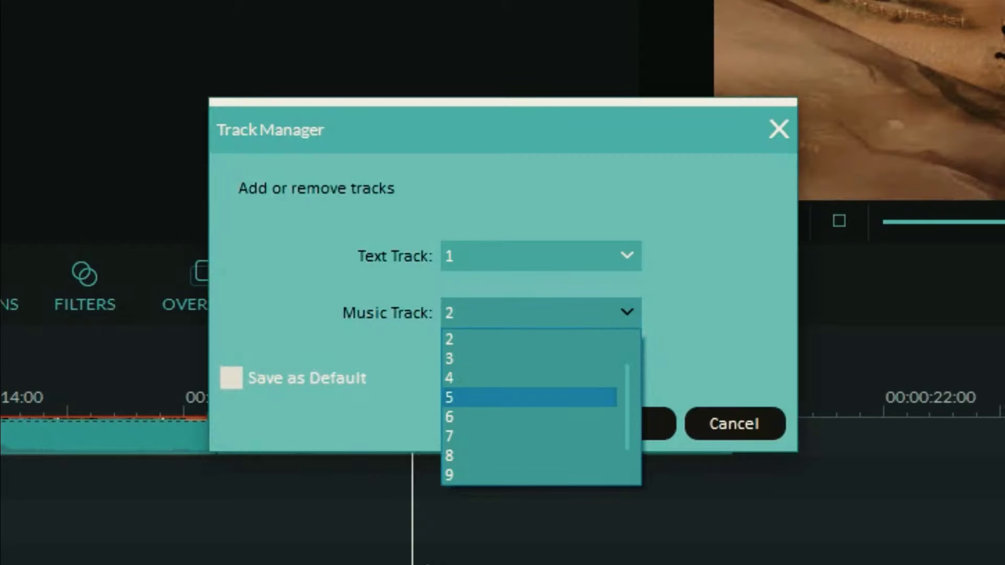
{"action": "left_click", "coordinate": [529, 378]}
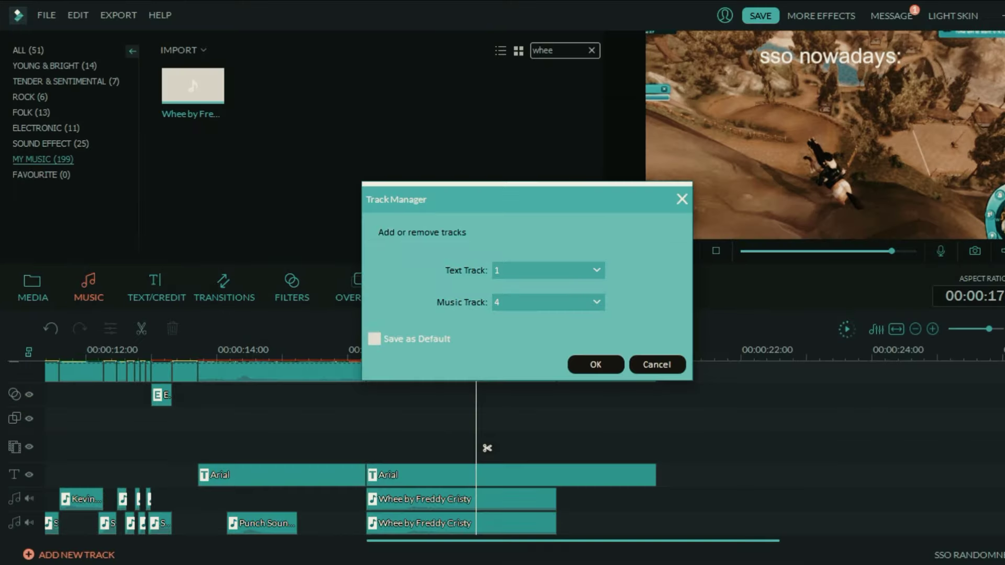
{"action": "left_click", "coordinate": [626, 423]}
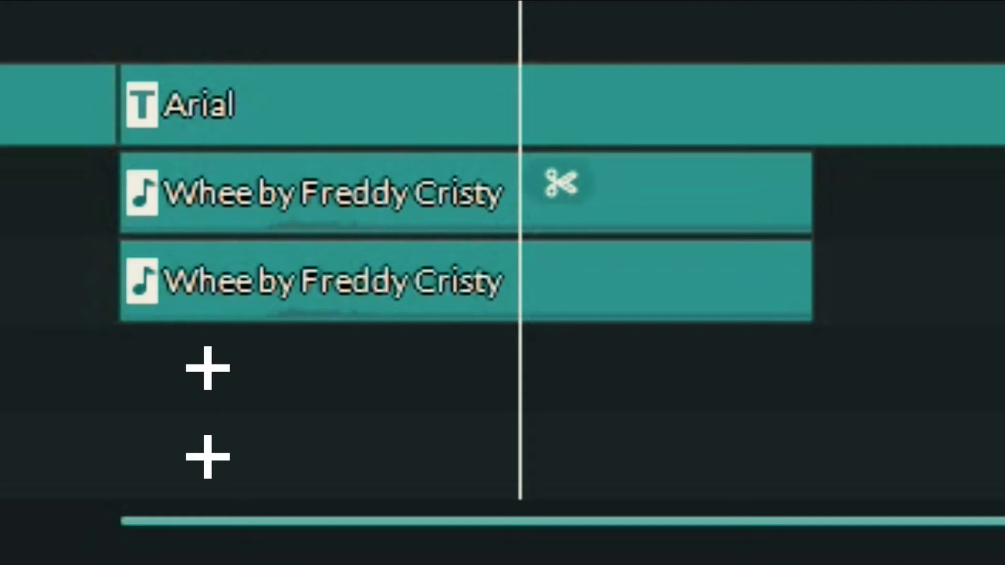
Step: Duplicate both Whee clips and align the copies with the originals on the two empty audio tracks beneath them
{"action": "right_click", "coordinate": [697, 195]}
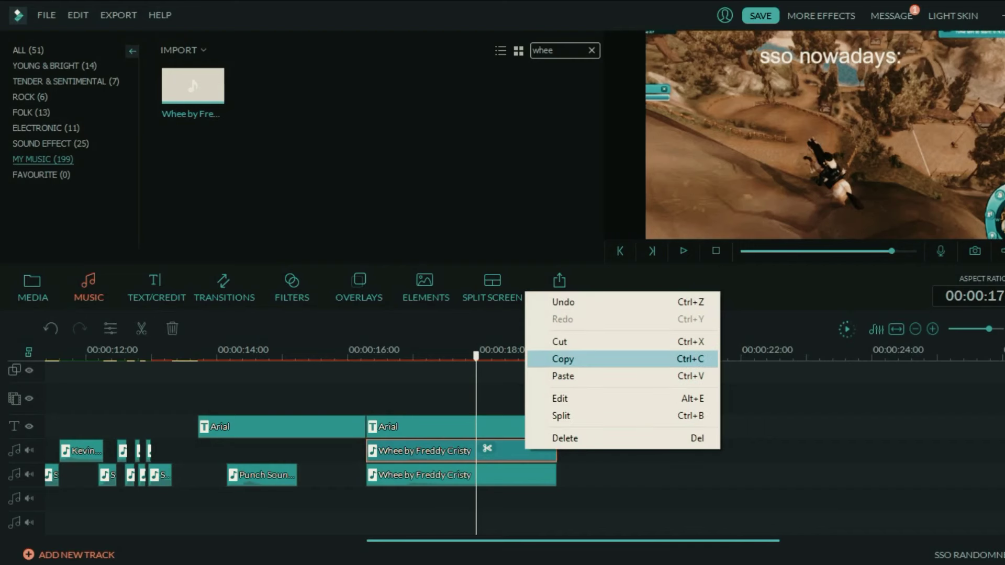
{"action": "left_click", "coordinate": [566, 359]}
{"action": "left_click", "coordinate": [644, 356]}
{"action": "right_click", "coordinate": [747, 444]}
{"action": "left_click", "coordinate": [786, 369]}
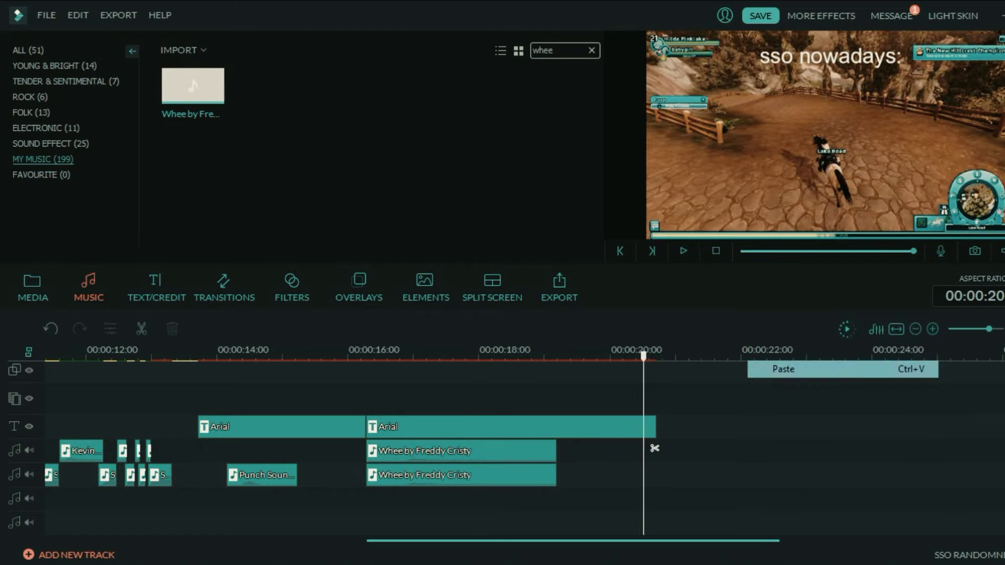
{"action": "right_click", "coordinate": [543, 478]}
{"action": "left_click", "coordinate": [583, 388]}
{"action": "left_click", "coordinate": [632, 356]}
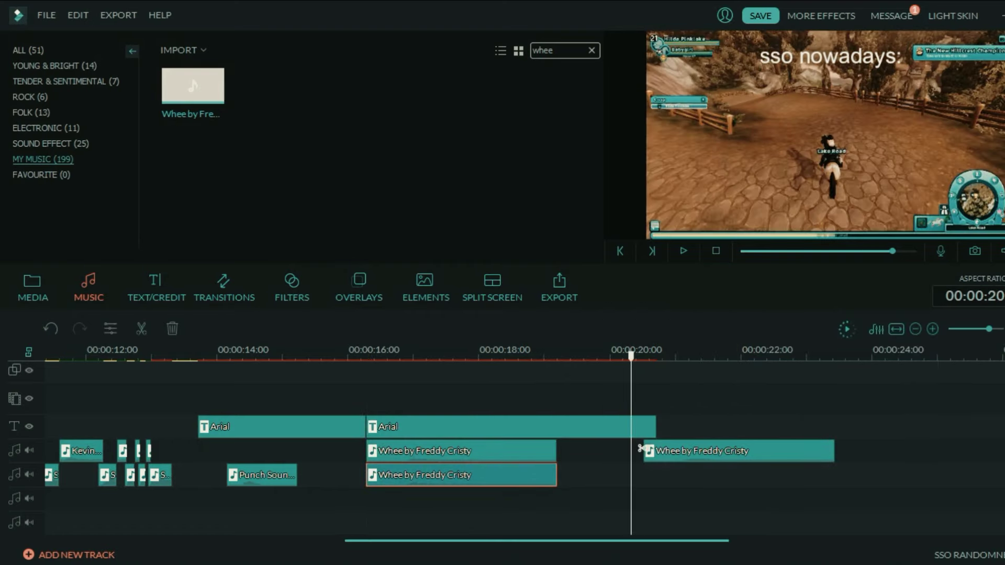
{"action": "right_click", "coordinate": [701, 485]}
{"action": "left_click", "coordinate": [739, 412]}
{"action": "left_click_drag", "start_coordinate": [733, 451], "coordinate": [578, 499]}
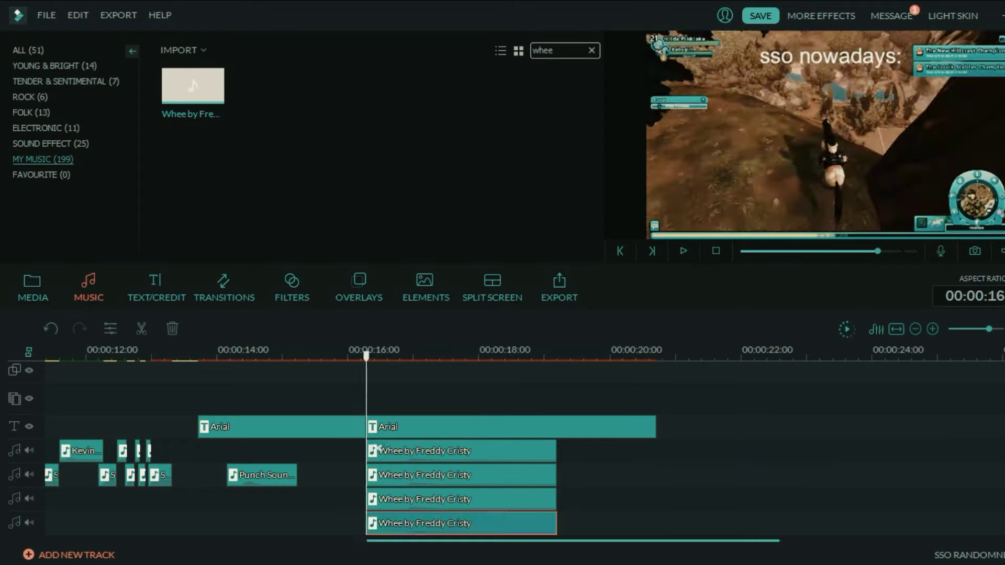
Step: Play the four stacked Whee clips from the start of the "sso nowadays:" section to find where the layers should enter
{"action": "key", "text": "space"}
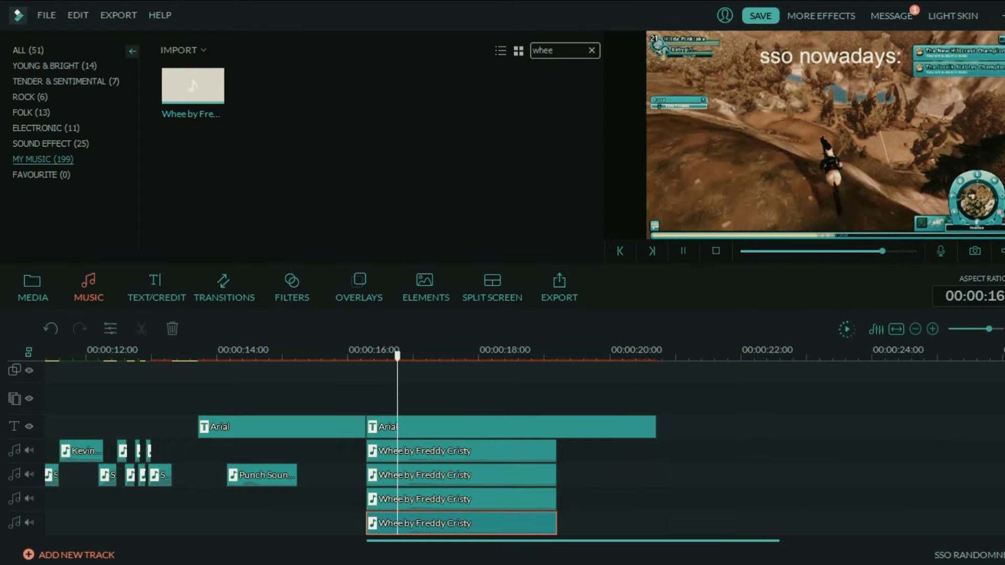
{"action": "key", "text": "space"}
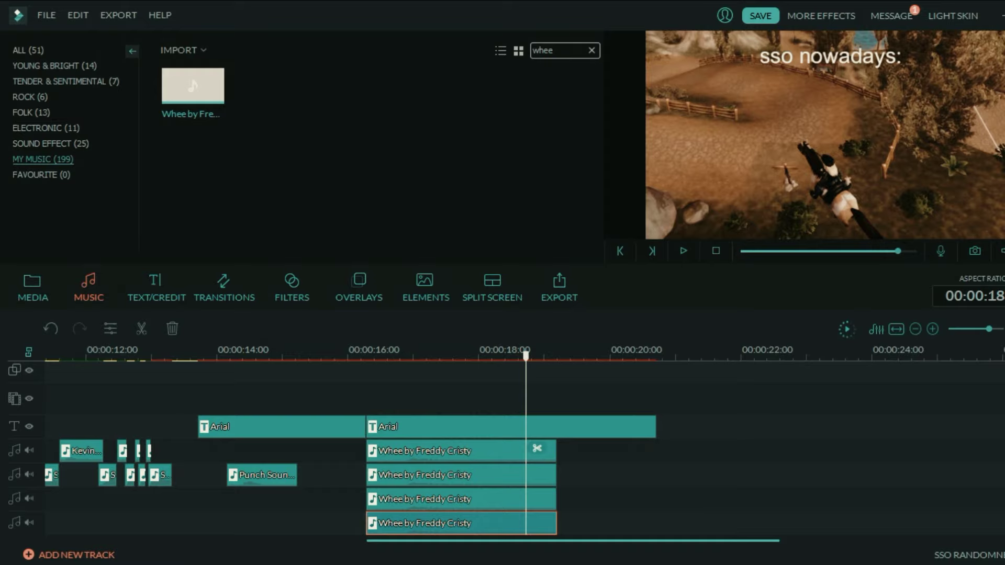
{"action": "left_click", "coordinate": [383, 353]}
{"action": "key", "text": "space"}
{"action": "key", "text": "space"}
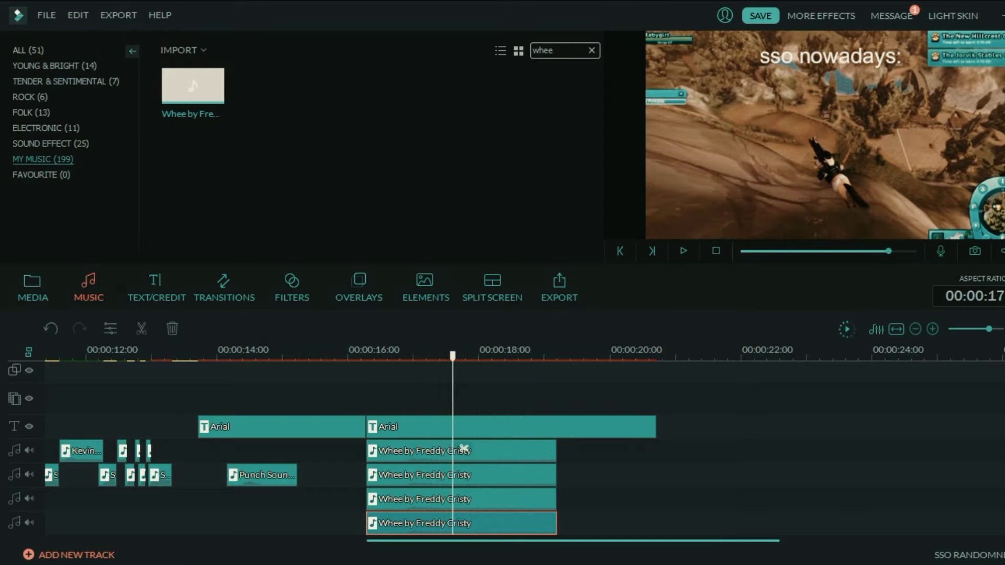
Step: Split the Whee copy on the third audio track just before 00:00:18 and delete its first part
{"action": "left_click", "coordinate": [465, 499]}
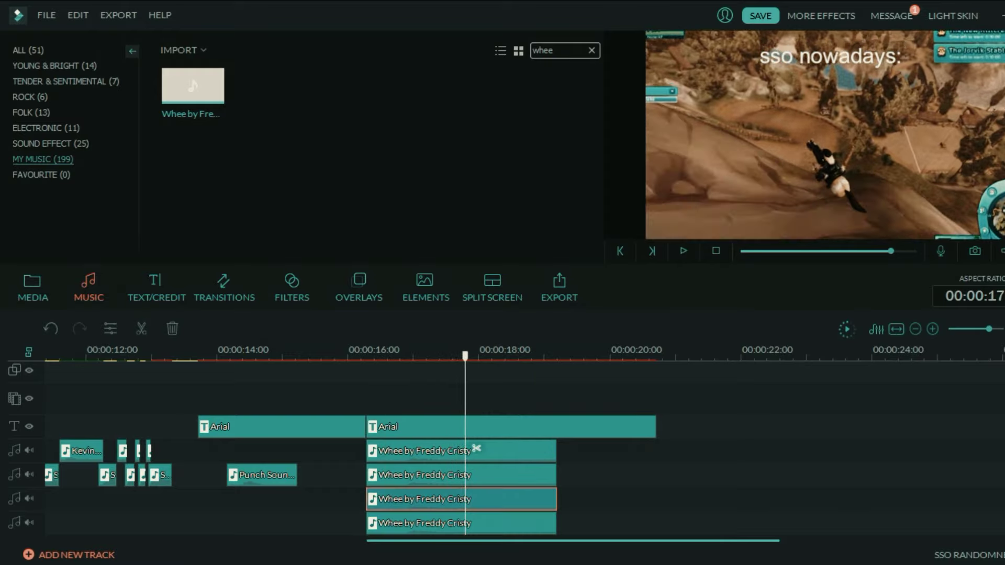
{"action": "key", "text": "ctrl+b"}
{"action": "left_click", "coordinate": [416, 500]}
{"action": "key", "text": "Delete"}
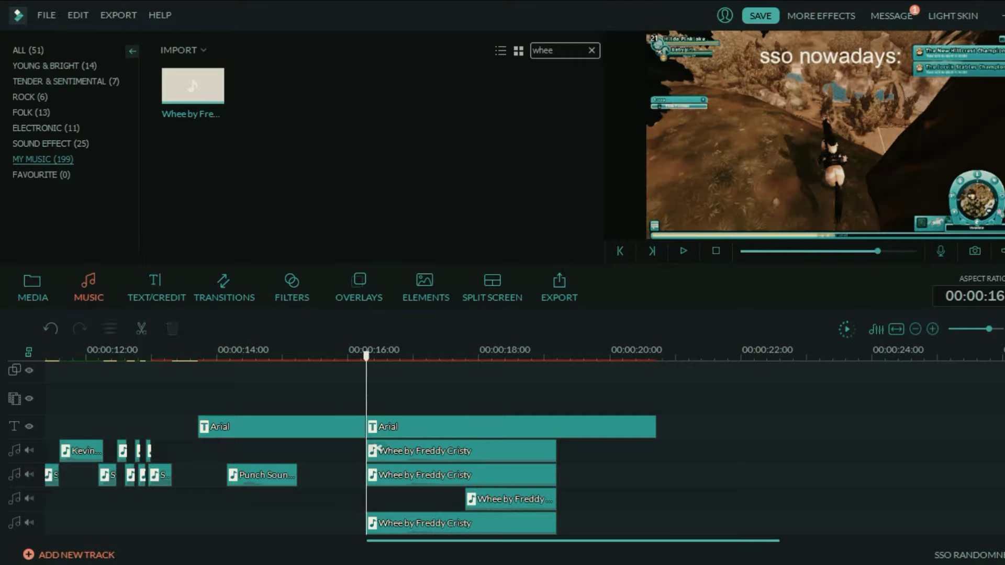
Step: Set the fade-in of the trimmed Whee copy on the third audio track to 1.40 s and play the section
{"action": "double_click", "coordinate": [511, 499]}
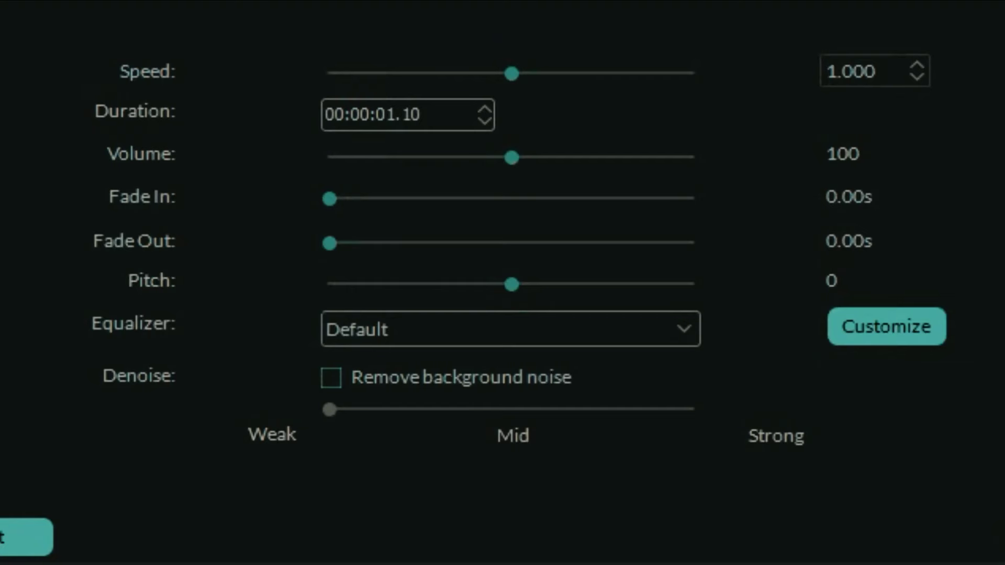
{"action": "left_click_drag", "start_coordinate": [204, 131], "coordinate": [254, 130]}
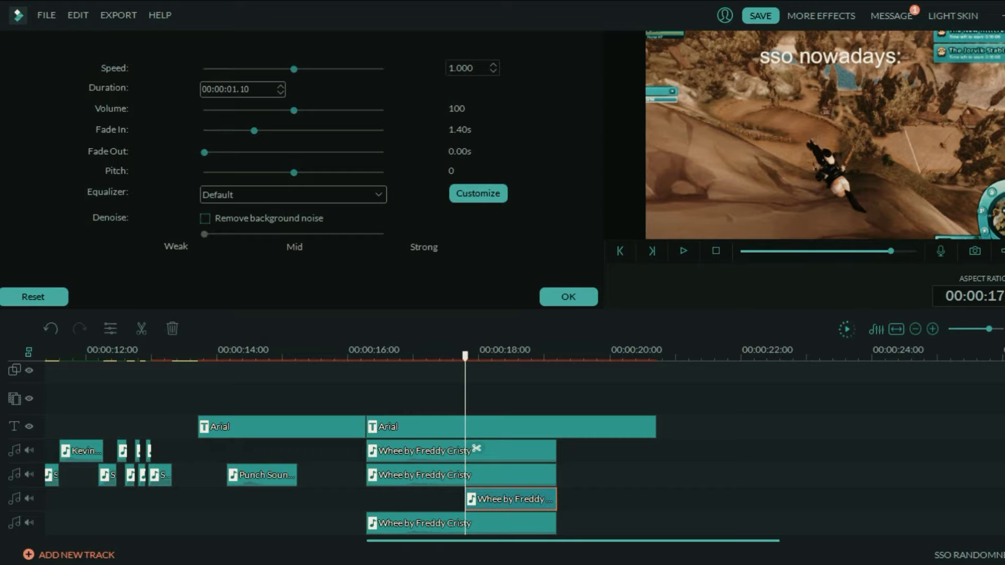
{"action": "key", "text": "space"}
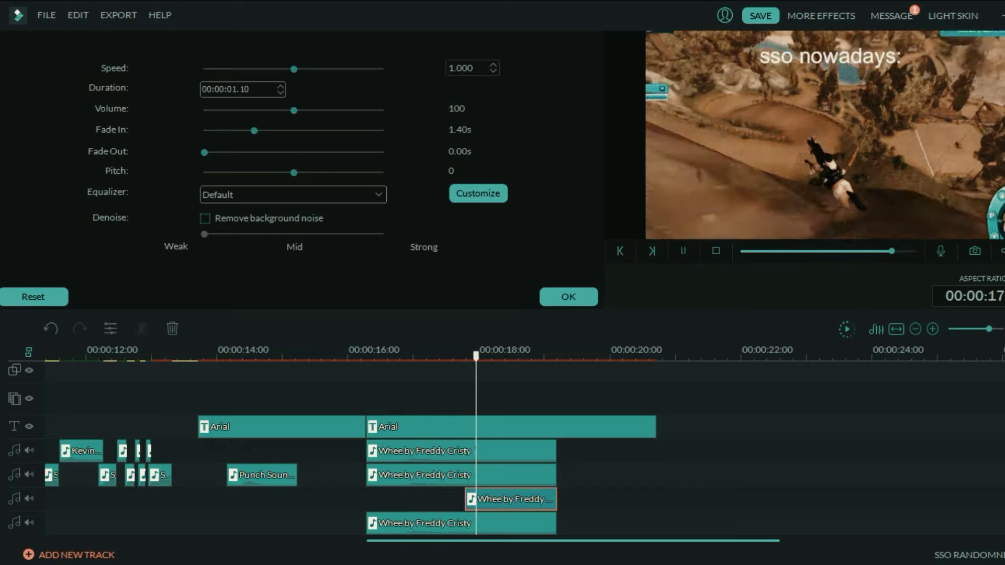
{"action": "key", "text": "space"}
Step: Shorten the fourth-track Whee copy to 00:00:01.10, extend the third-track copy to 00:00:01.21 and set the third's fade-in to 1.84 s
{"action": "double_click", "coordinate": [461, 524]}
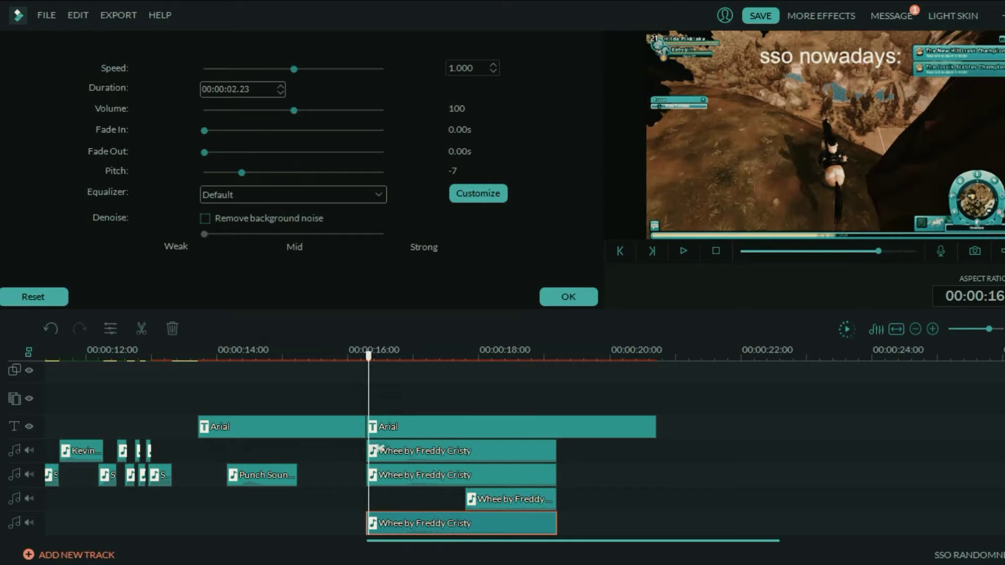
{"action": "left_click_drag", "start_coordinate": [368, 523], "coordinate": [437, 500]}
{"action": "left_click", "coordinate": [467, 501]}
{"action": "left_click", "coordinate": [466, 501]}
{"action": "left_click_drag", "start_coordinate": [254, 130], "coordinate": [270, 131]}
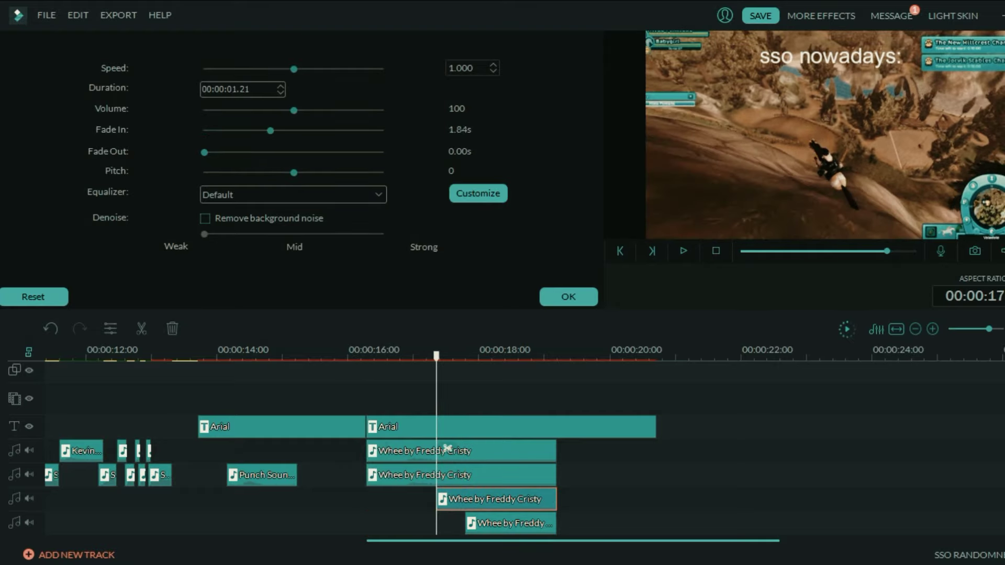
Step: Set the fade-in of the fourth-track Whee copy to 1.40 s and play the layered section
{"action": "left_click", "coordinate": [509, 523]}
{"action": "left_click_drag", "start_coordinate": [204, 131], "coordinate": [253, 130]}
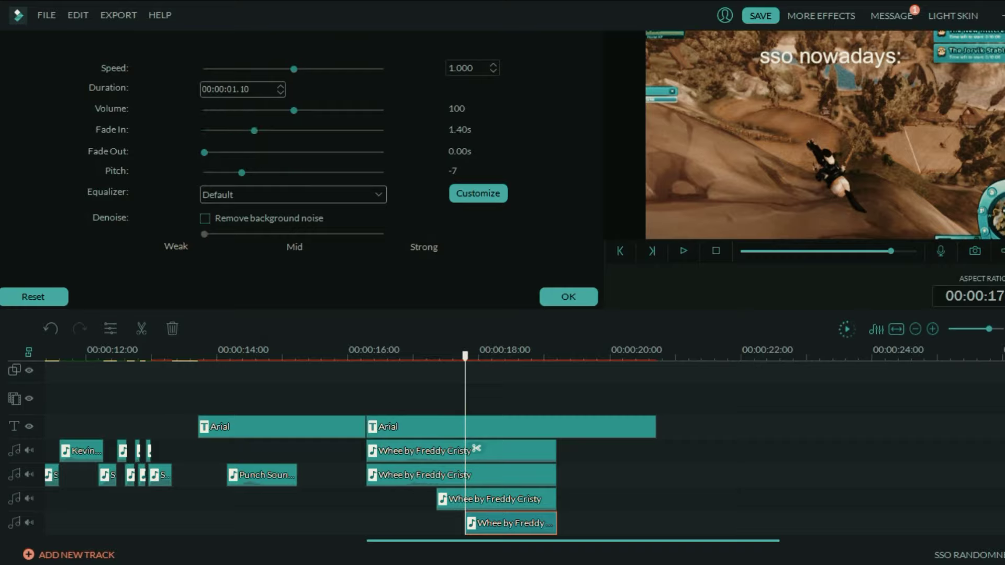
{"action": "key", "text": "space"}
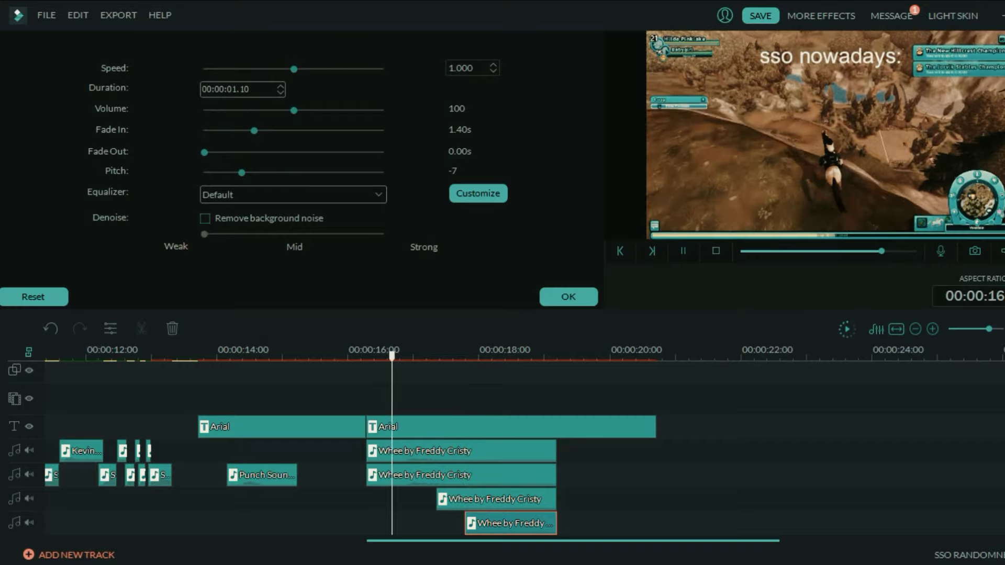
{"action": "key", "text": "space"}
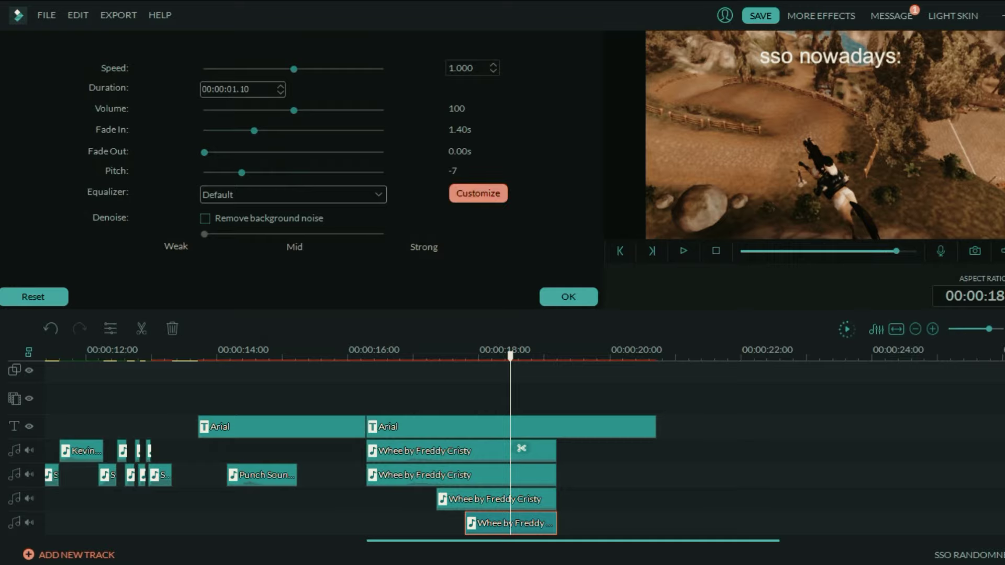
Step: Customize the fourth-track Whee copy's equalizer from the Dance preset, boosting the bands from 31 to 2K
{"action": "left_click", "coordinate": [478, 194]}
{"action": "left_click", "coordinate": [518, 189]}
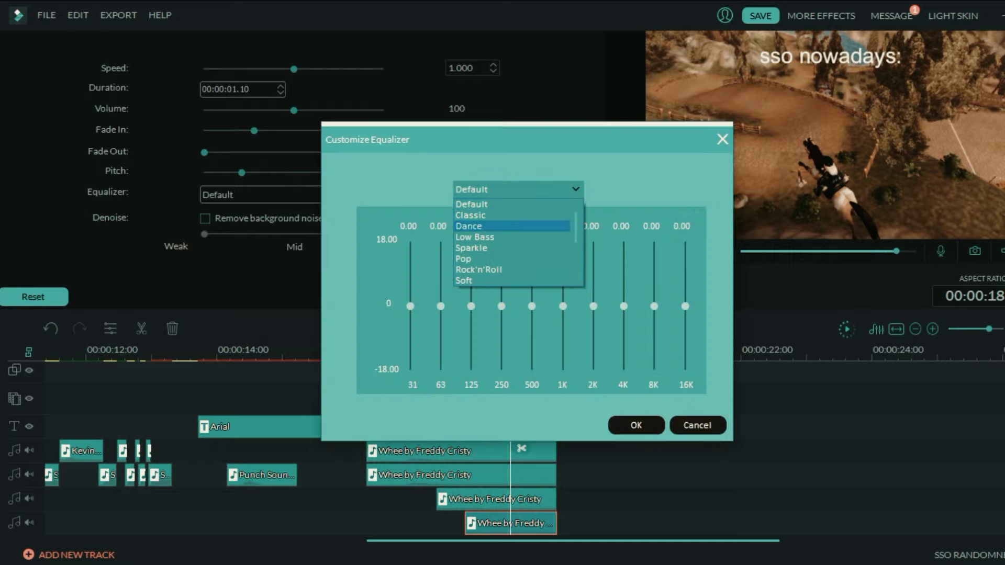
{"action": "left_click", "coordinate": [469, 222]}
{"action": "left_click_drag", "start_coordinate": [410, 309], "coordinate": [441, 270]}
{"action": "left_click_drag", "start_coordinate": [471, 288], "coordinate": [472, 273]}
{"action": "left_click_drag", "start_coordinate": [502, 304], "coordinate": [501, 277]}
{"action": "left_click_drag", "start_coordinate": [532, 309], "coordinate": [532, 279]}
{"action": "left_click_drag", "start_coordinate": [563, 309], "coordinate": [562, 279]}
{"action": "left_click_drag", "start_coordinate": [594, 306], "coordinate": [593, 280]}
{"action": "left_click", "coordinate": [636, 425]}
Step: Customize the third-track Whee copy's equalizer from the Dance preset, setting bands 31 to 1K to 11.52, 9.36, 9.00, 9.00, 8.28 and 8.64
{"action": "double_click", "coordinate": [487, 500]}
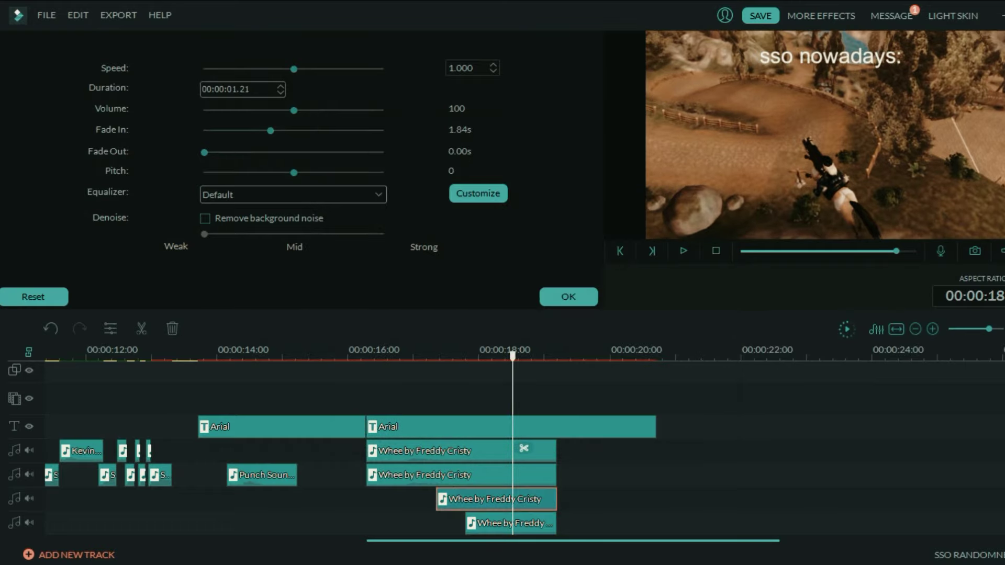
{"action": "left_click", "coordinate": [478, 193]}
{"action": "left_click_drag", "start_coordinate": [410, 306], "coordinate": [410, 265]}
{"action": "left_click", "coordinate": [518, 189]}
{"action": "left_click", "coordinate": [469, 221]}
{"action": "left_click_drag", "start_coordinate": [441, 310], "coordinate": [441, 273]}
{"action": "left_click_drag", "start_coordinate": [471, 307], "coordinate": [471, 273]}
{"action": "left_click_drag", "start_coordinate": [502, 306], "coordinate": [532, 277]}
{"action": "left_click_drag", "start_coordinate": [563, 298], "coordinate": [562, 275]}
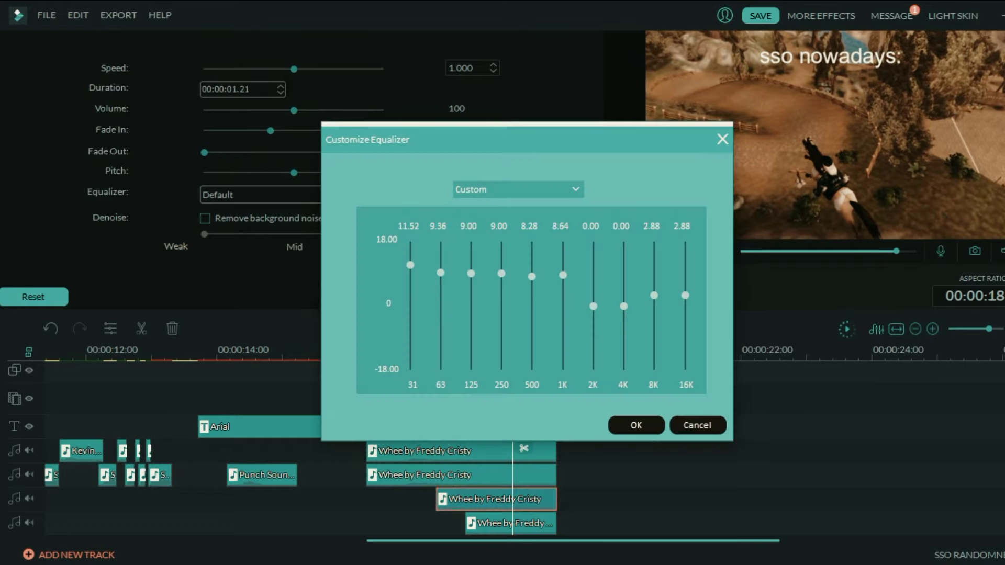
Step: Set the third-track copy's 2K, 4K, 8K and 16K bands to 7.20, 7.92, 7.92 and 9.00, apply the equalizer and replay the section
{"action": "left_click_drag", "start_coordinate": [593, 306], "coordinate": [594, 281]}
{"action": "left_click_drag", "start_coordinate": [624, 307], "coordinate": [624, 280]}
{"action": "left_click_drag", "start_coordinate": [655, 296], "coordinate": [655, 278]}
{"action": "left_click_drag", "start_coordinate": [686, 295], "coordinate": [686, 276]}
{"action": "left_click", "coordinate": [636, 425]}
{"action": "left_click", "coordinate": [363, 354]}
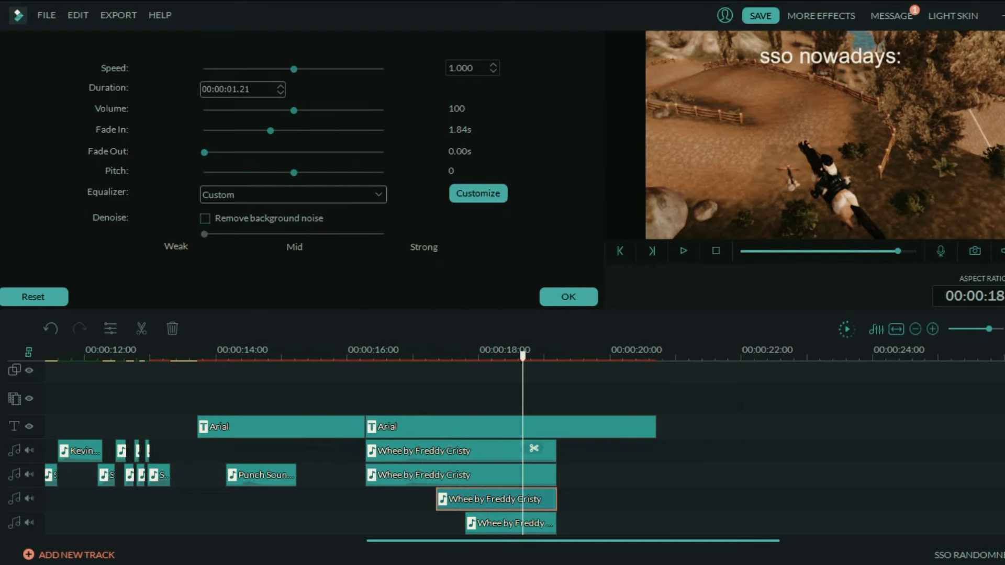
{"action": "left_click", "coordinate": [335, 515]}
Step: Set the number of music tracks to 6
{"action": "left_click", "coordinate": [76, 555]}
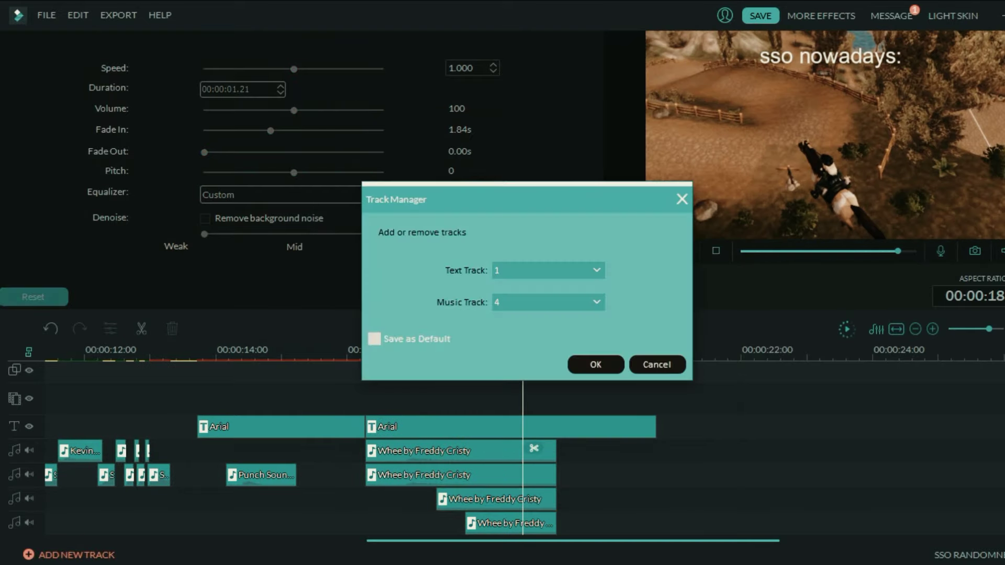
{"action": "left_click", "coordinate": [548, 302]}
{"action": "left_click", "coordinate": [545, 350]}
{"action": "left_click", "coordinate": [596, 365]}
Step: Place two more shortened Whee copies on the fifth and sixth music tracks, each starting after the one on the track above
{"action": "scroll", "coordinate": [524, 472], "scroll_direction": "down", "scroll_amount": 2}
{"action": "left_click_drag", "start_coordinate": [523, 517], "coordinate": [534, 497]}
{"action": "left_click_drag", "start_coordinate": [438, 499], "coordinate": [521, 523]}
Step: Customize the fifth-track Whee copy's equalizer, setting bands 31, 63 and 125 to 15.84, 16.20 and 14.40 and raising the 500 band
{"action": "left_click", "coordinate": [532, 499]}
{"action": "left_click", "coordinate": [478, 193]}
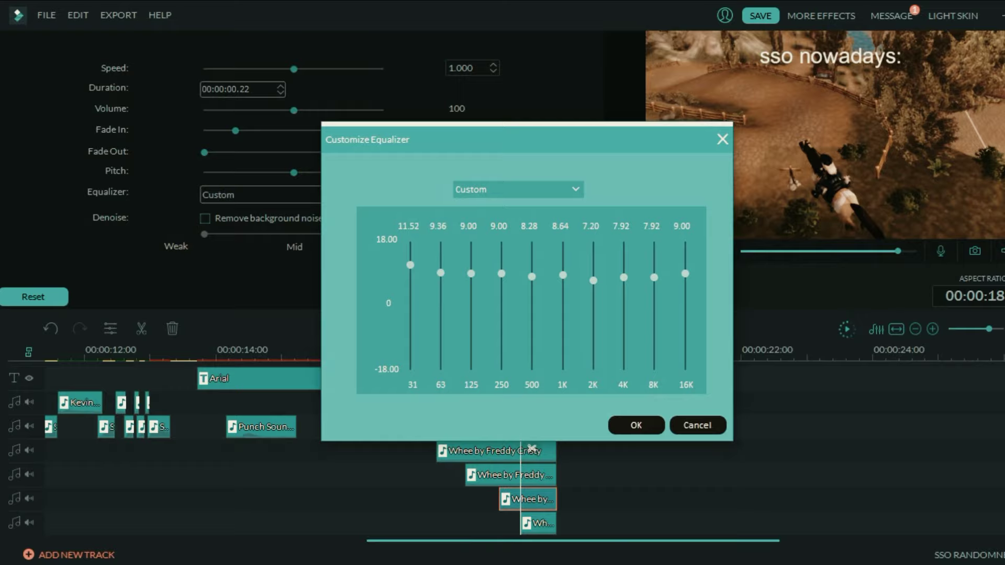
{"action": "left_click_drag", "start_coordinate": [410, 265], "coordinate": [441, 248]}
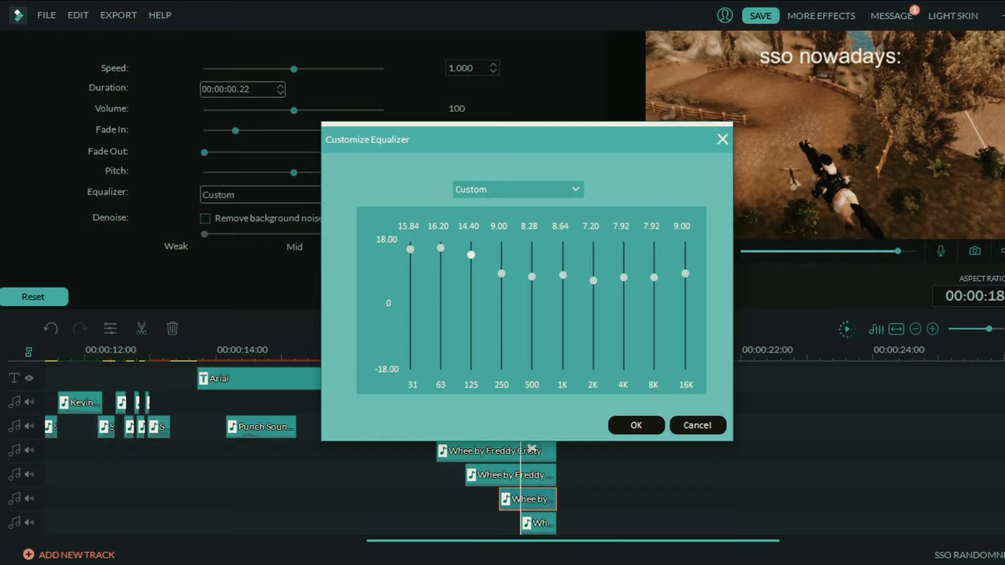
{"action": "left_click_drag", "start_coordinate": [532, 276], "coordinate": [532, 254]}
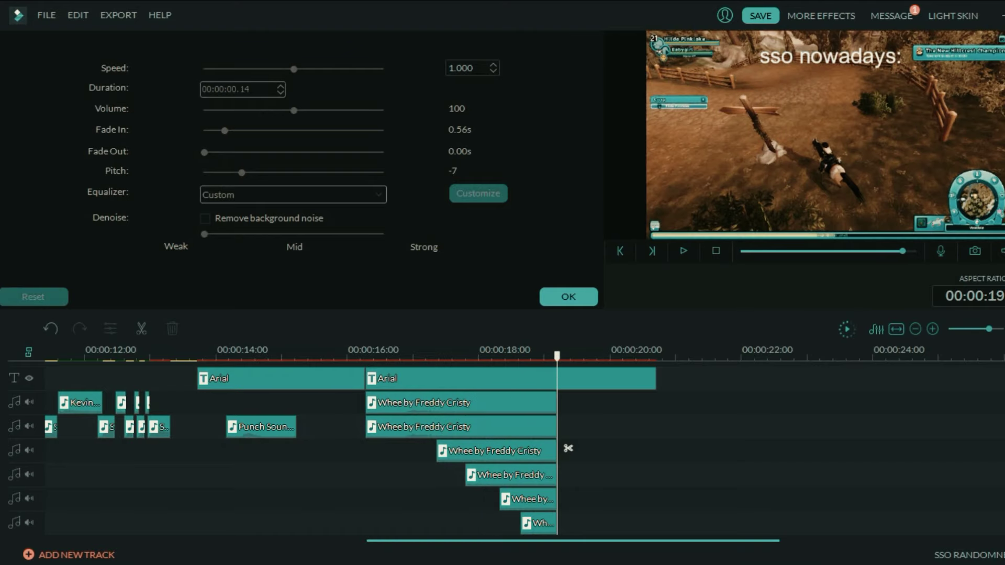
Step: Crop the last video clip at a 16:9 ratio to a small frame centred on the horse and rider
{"action": "scroll", "coordinate": [568, 391], "scroll_direction": "up", "scroll_amount": 3}
{"action": "left_click", "coordinate": [601, 385]}
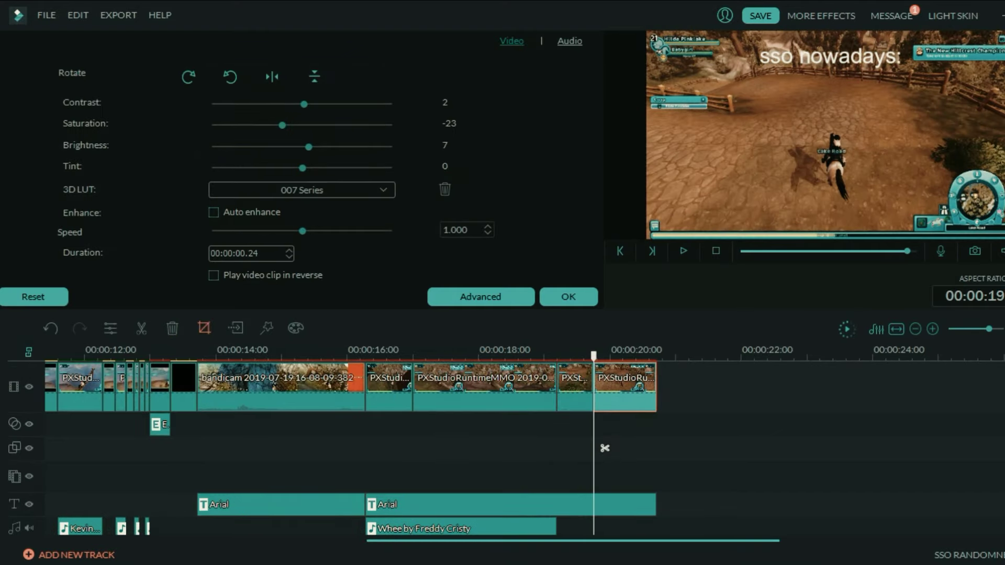
{"action": "key", "text": "alt+c"}
{"action": "left_click", "coordinate": [348, 455]}
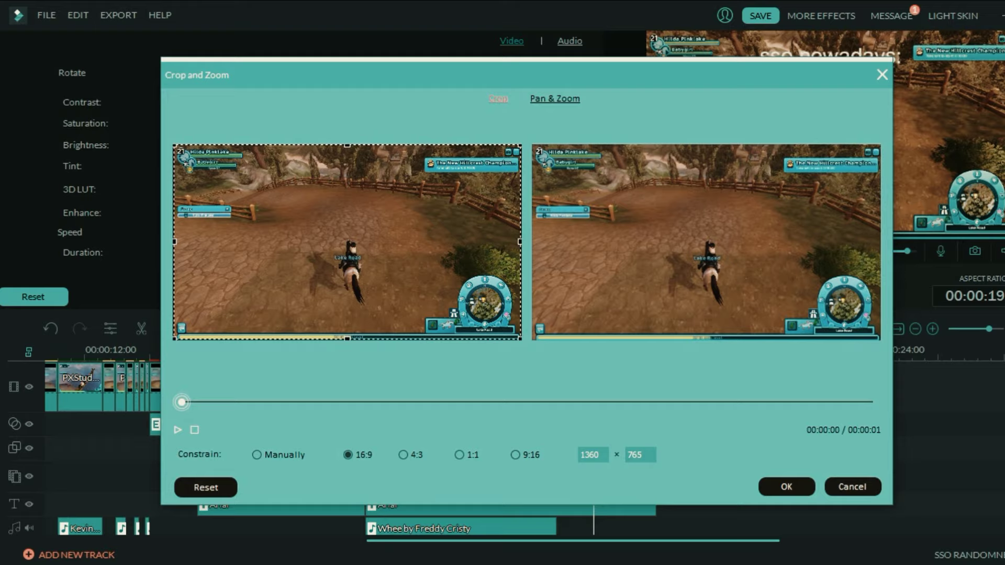
{"action": "left_click_drag", "start_coordinate": [520, 339], "coordinate": [320, 227]}
{"action": "left_click_drag", "start_coordinate": [272, 198], "coordinate": [353, 265]}
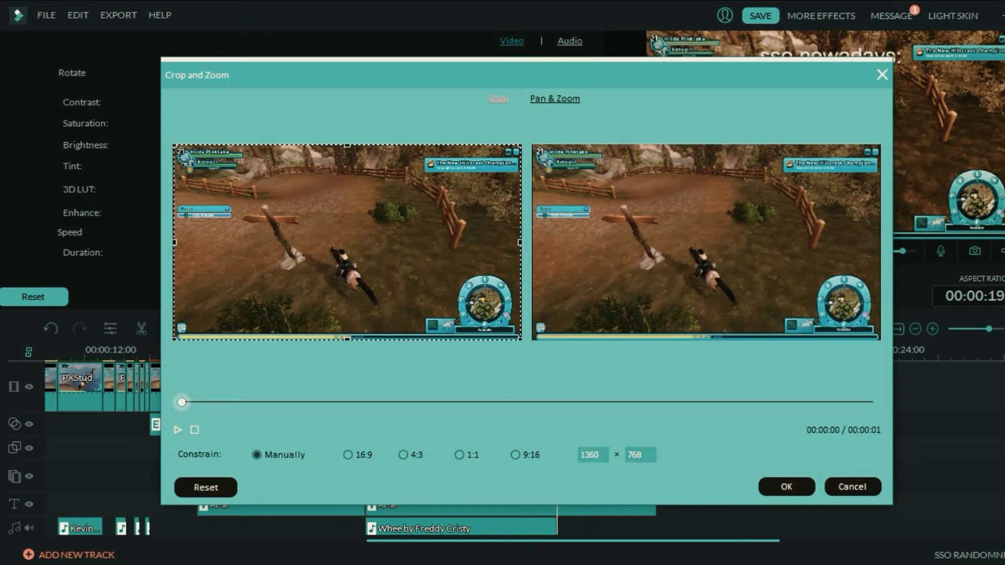
Step: Constrain the crop of the short clip before the last one to 16:9 and check the "sso before" clip's crop
{"action": "left_click", "coordinate": [348, 455]}
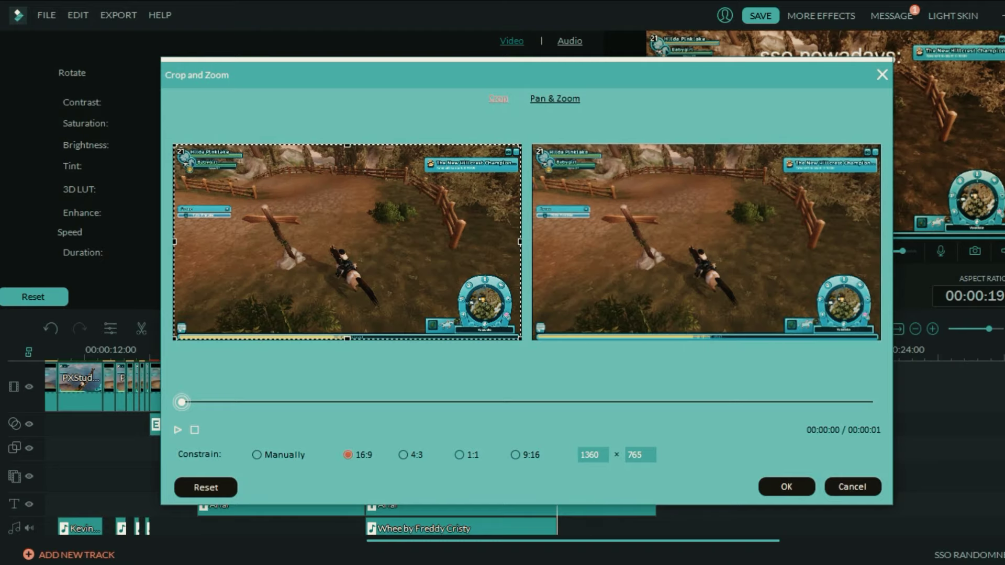
{"action": "left_click", "coordinate": [787, 487]}
{"action": "double_click", "coordinate": [389, 386]}
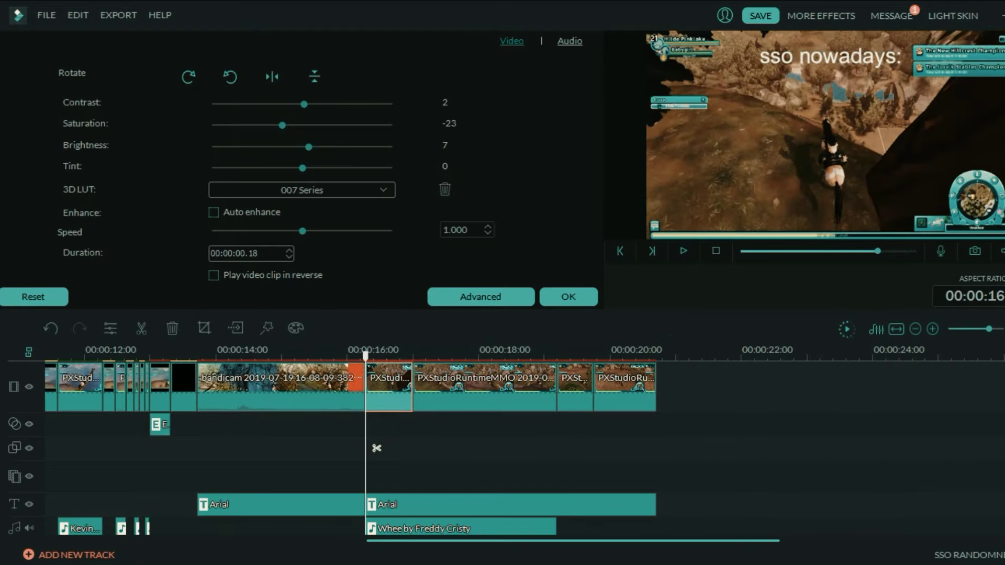
{"action": "left_click", "coordinate": [202, 449]}
{"action": "left_click", "coordinate": [204, 328]}
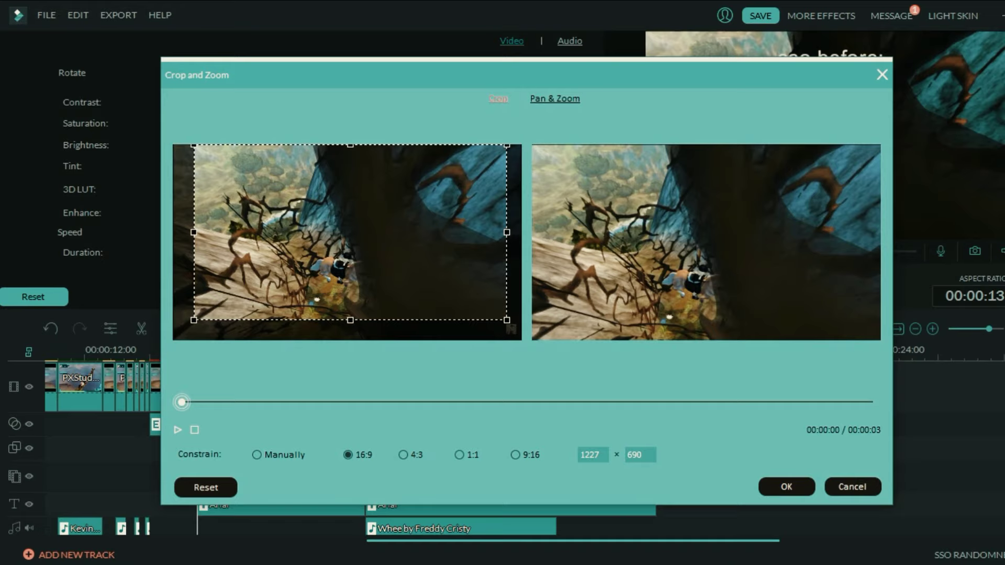
{"action": "left_click", "coordinate": [787, 487]}
Step: Search the music library for "ping" and add the Ping sound effect to the first music track at the last video clip's start
{"action": "double_click", "coordinate": [390, 386]}
{"action": "left_click", "coordinate": [568, 297]}
{"action": "left_click", "coordinate": [558, 51]}
{"action": "key", "text": "BackSpace"}
{"action": "key", "text": "BackSpace"}
{"action": "key", "text": "BackSpace"}
{"action": "key", "text": "BackSpace"}
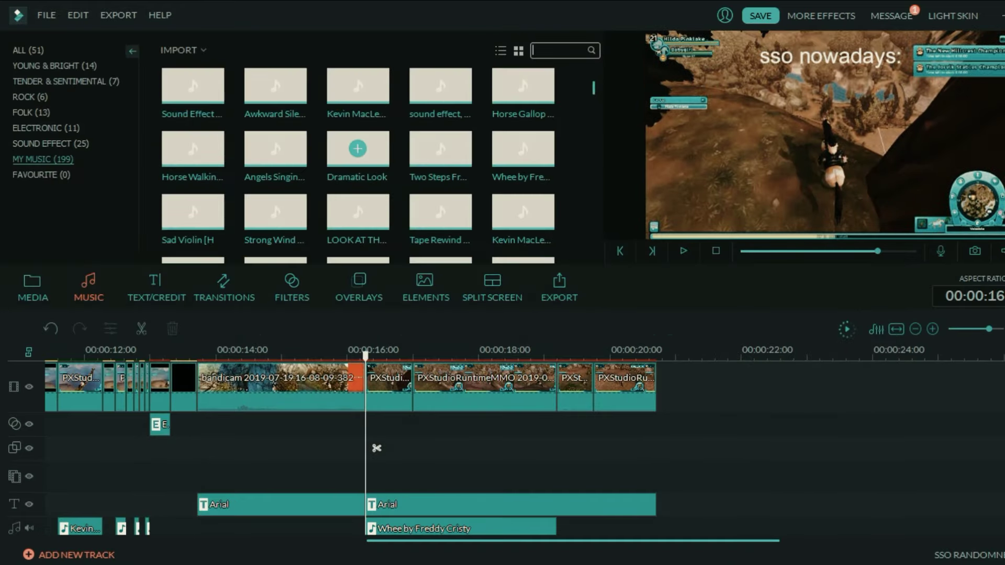
{"action": "type", "text": "ping"}
{"action": "left_click_drag", "start_coordinate": [193, 86], "coordinate": [605, 516]}
Step: Cut off the beginning of the Ping sound effect and move the remainder back to the last video clip's start
{"action": "scroll", "coordinate": [605, 471], "scroll_direction": "down", "scroll_amount": 5}
{"action": "left_click", "coordinate": [933, 329]}
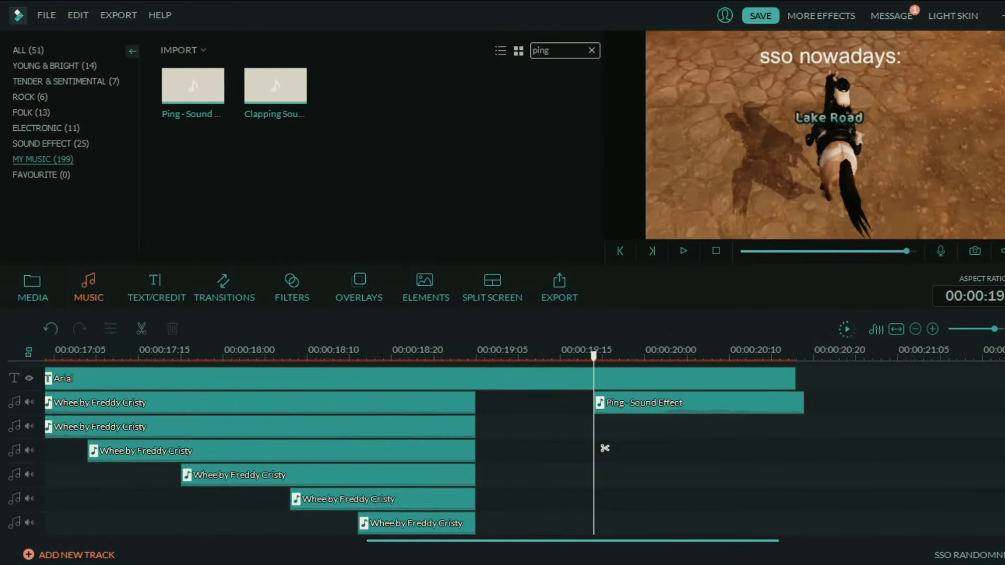
{"action": "left_click", "coordinate": [661, 356]}
{"action": "left_click", "coordinate": [673, 449]}
{"action": "key", "text": "Delete"}
{"action": "left_click_drag", "start_coordinate": [717, 403], "coordinate": [650, 403]}
Step: Customize the Ping sound's equalizer from the Sparkle preset, boosting every band with 31 at 18.00, 8K at 13.32 and 16K at 14.76, and replay it
{"action": "double_click", "coordinate": [649, 403]}
{"action": "left_click", "coordinate": [478, 194]}
{"action": "left_click", "coordinate": [576, 189]}
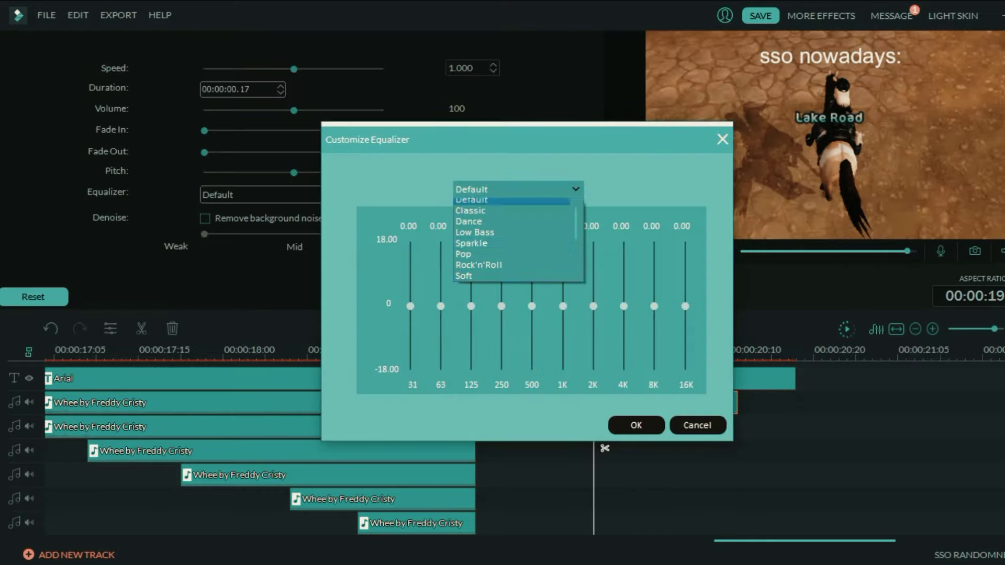
{"action": "left_click", "coordinate": [492, 244]}
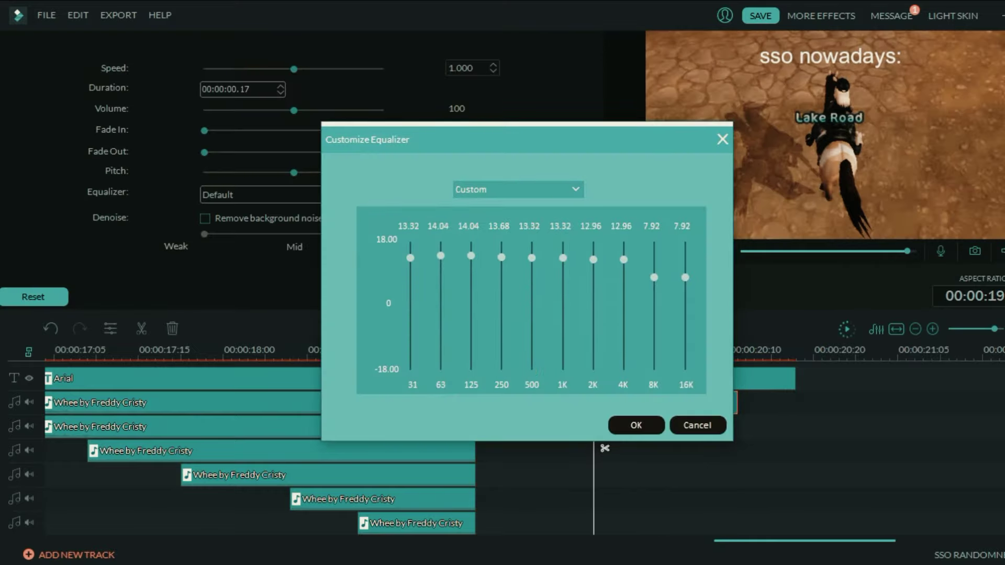
{"action": "left_click", "coordinate": [636, 425]}
{"action": "key", "text": "space"}
{"action": "left_click", "coordinate": [476, 356]}
{"action": "key", "text": "space"}
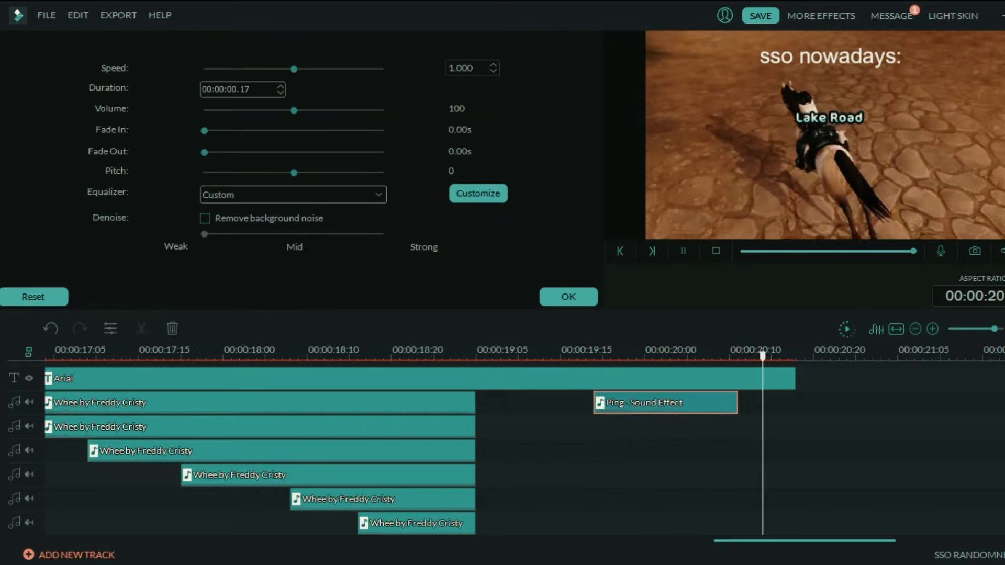
Step: Raise the Ping sound's equalizer further, including the 500 band, apply it and replay from the end of the Whee copies
{"action": "left_click", "coordinate": [915, 329]}
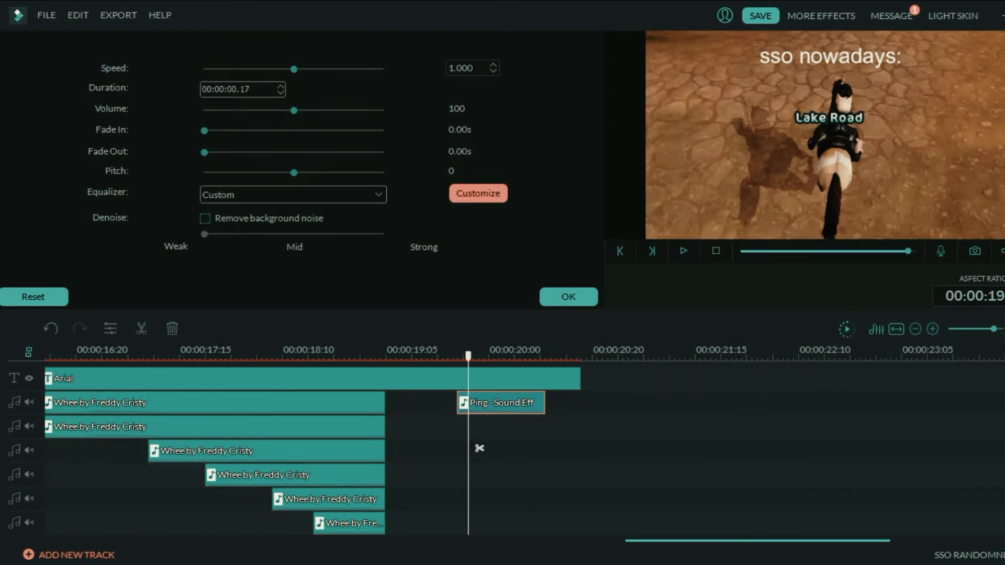
{"action": "left_click", "coordinate": [478, 193]}
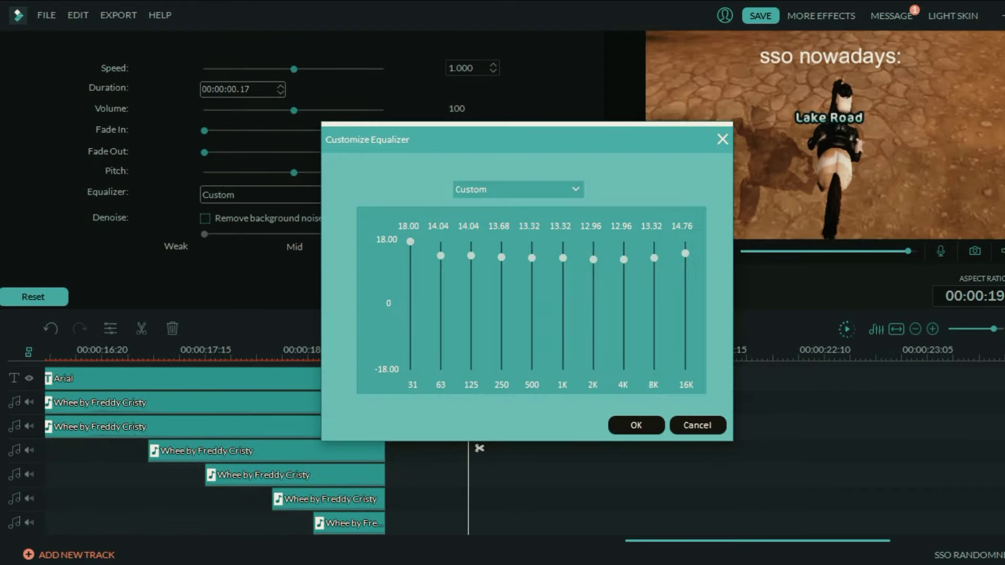
{"action": "left_click_drag", "start_coordinate": [532, 257], "coordinate": [532, 247]}
{"action": "left_click", "coordinate": [636, 425]}
{"action": "left_click", "coordinate": [390, 356]}
{"action": "key", "text": "space"}
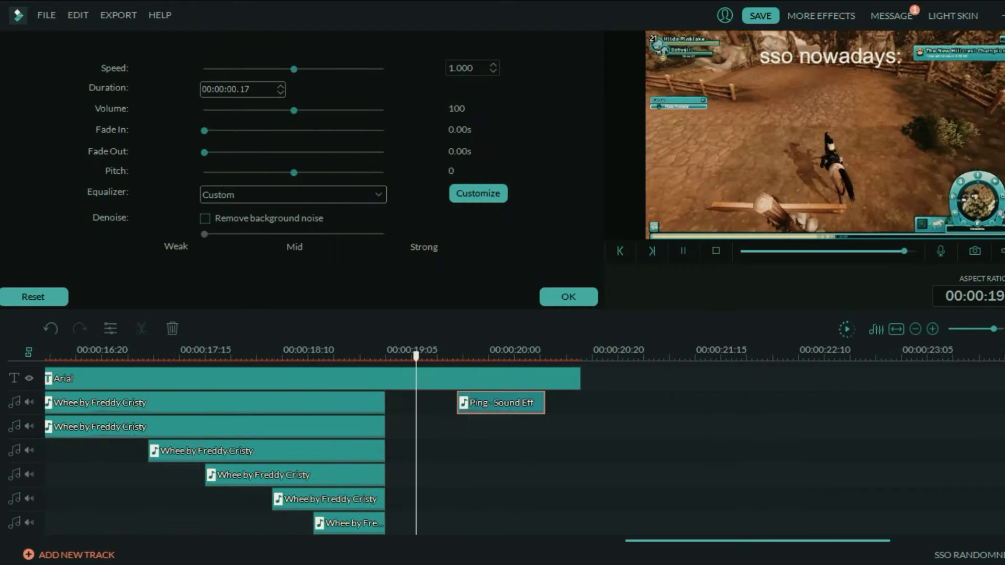
Step: Stop playback, return the playhead to the end of the Whee copies and close the audio settings
{"action": "key", "text": "space"}
{"action": "left_click", "coordinate": [380, 356]}
{"action": "left_click_drag", "start_coordinate": [380, 356], "coordinate": [386, 356]}
{"action": "left_click", "coordinate": [569, 296]}
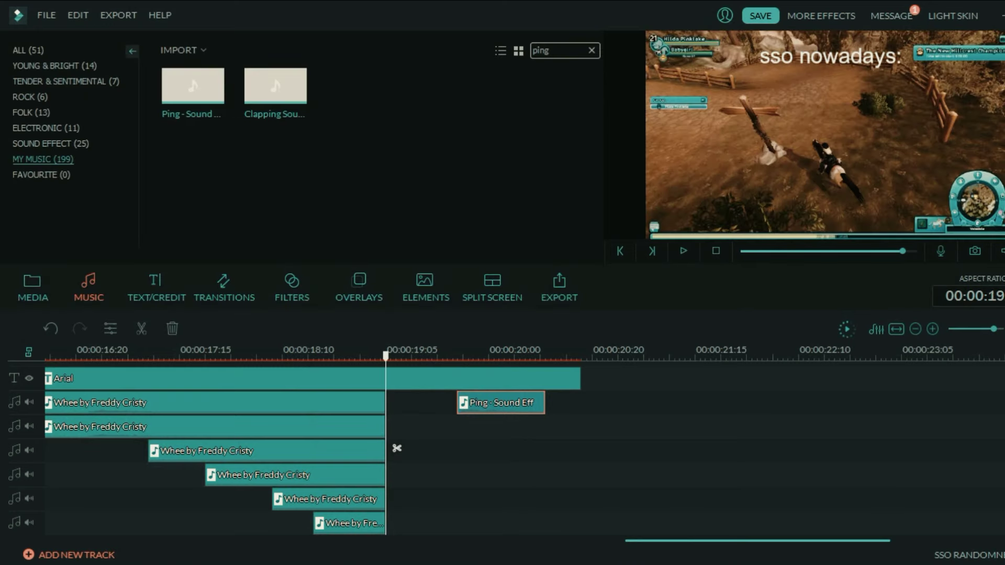
{"action": "scroll", "coordinate": [397, 448], "scroll_direction": "down", "scroll_amount": 3}
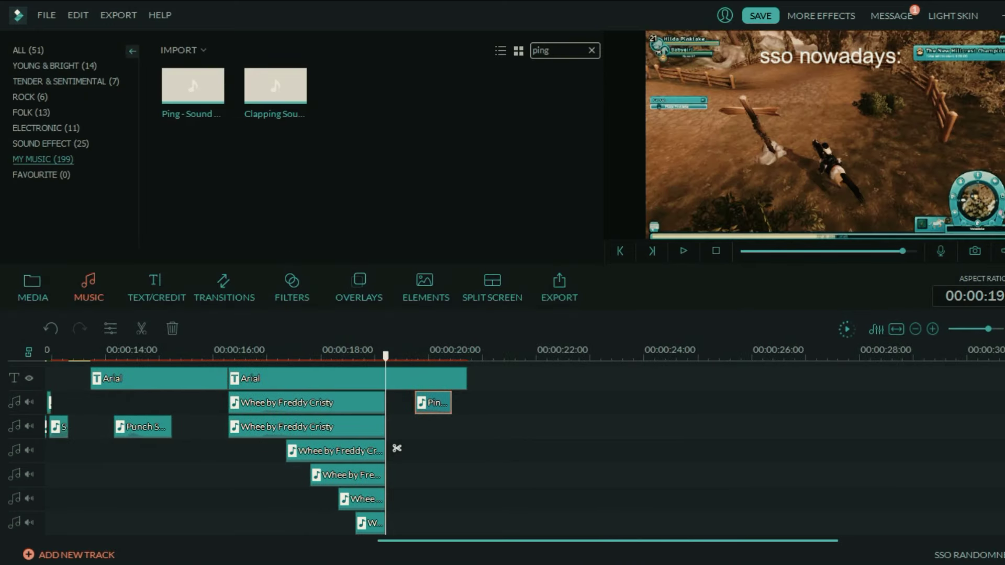
Step: Return to the start of the timeline and review the opening title section with its sound
{"action": "left_click_drag", "start_coordinate": [608, 541], "coordinate": [275, 541]}
{"action": "scroll", "coordinate": [524, 450], "scroll_direction": "up", "scroll_amount": 1}
{"action": "left_click", "coordinate": [113, 350]}
{"action": "left_click", "coordinate": [1004, 564]}
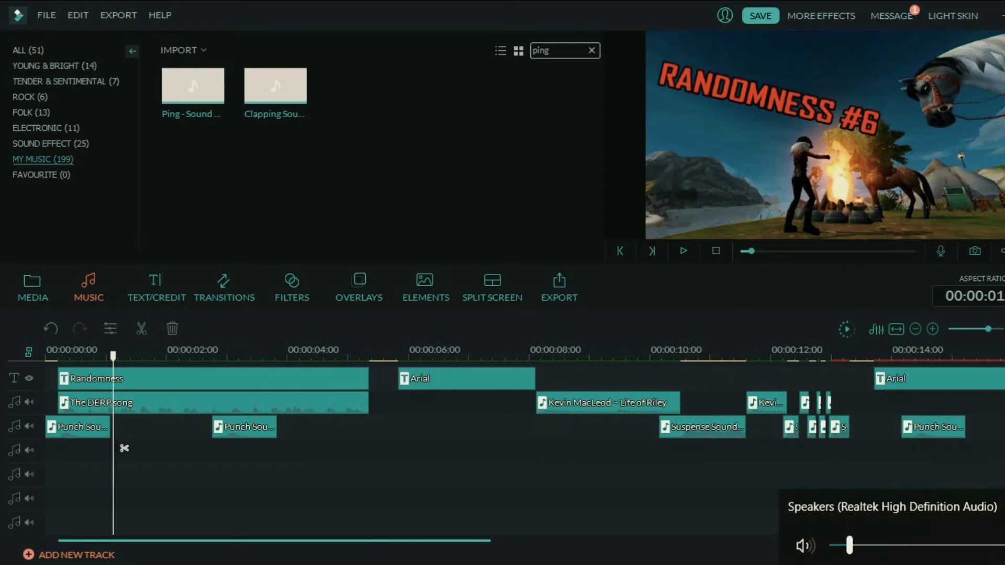
{"action": "left_click", "coordinate": [46, 353]}
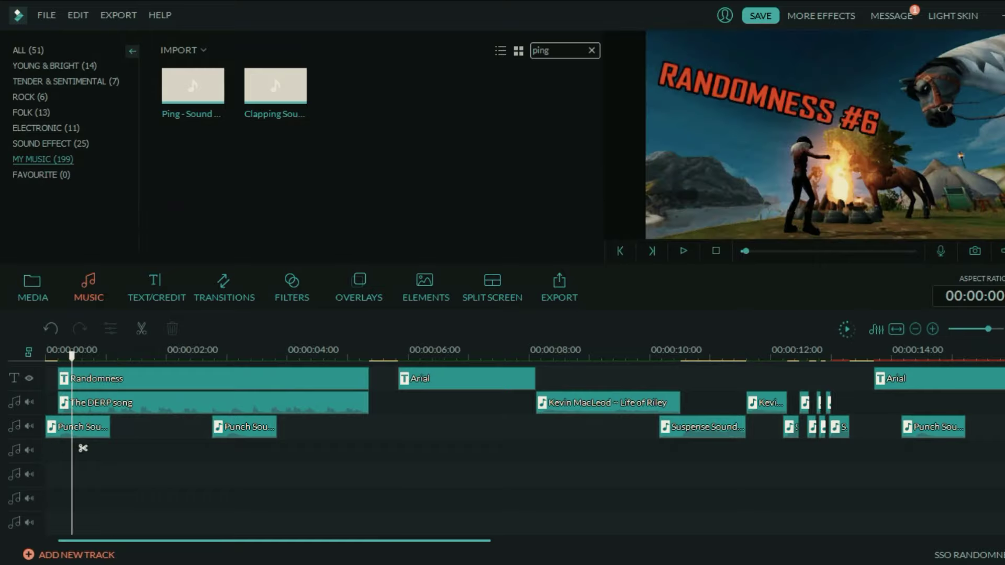
Step: Duplicate the Ping sound clip near 19 seconds and place the copy directly below the original on the next audio track
{"action": "left_click_drag", "start_coordinate": [274, 541], "coordinate": [695, 541]}
{"action": "right_click", "coordinate": [297, 398]}
{"action": "left_click", "coordinate": [335, 465]}
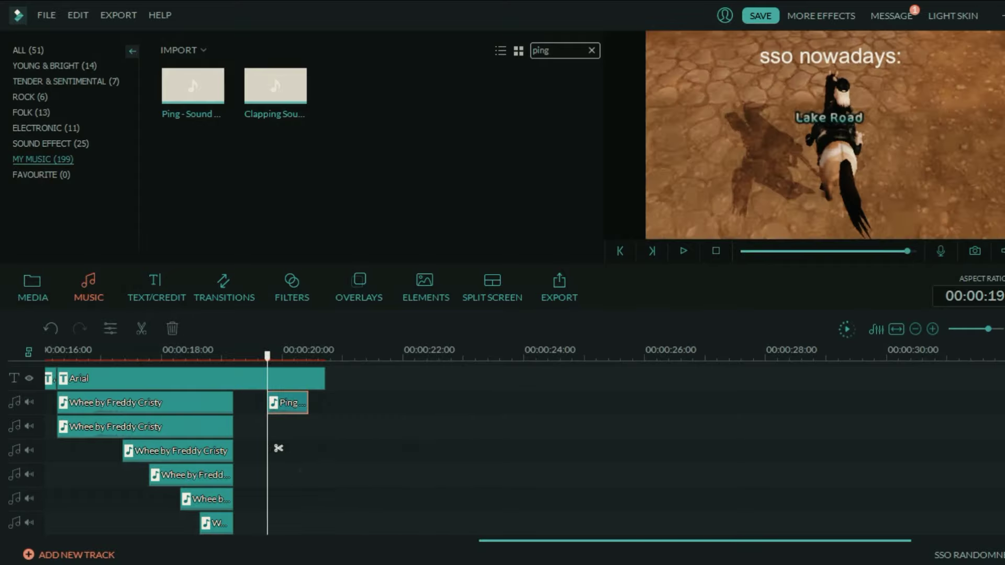
{"action": "left_click", "coordinate": [336, 448]}
{"action": "key", "text": "ctrl+v"}
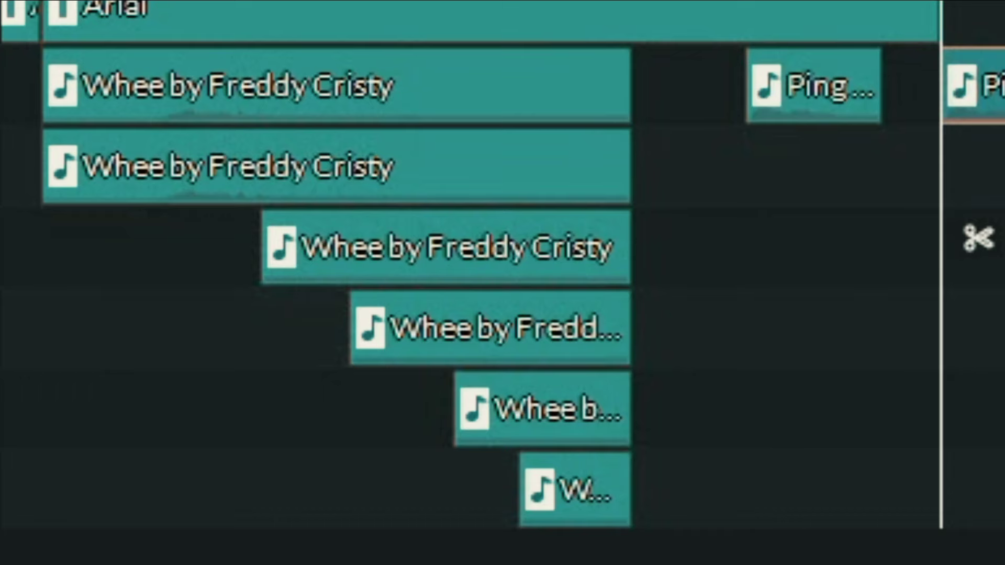
{"action": "left_click_drag", "start_coordinate": [995, 87], "coordinate": [800, 168]}
{"action": "double_click", "coordinate": [799, 167]}
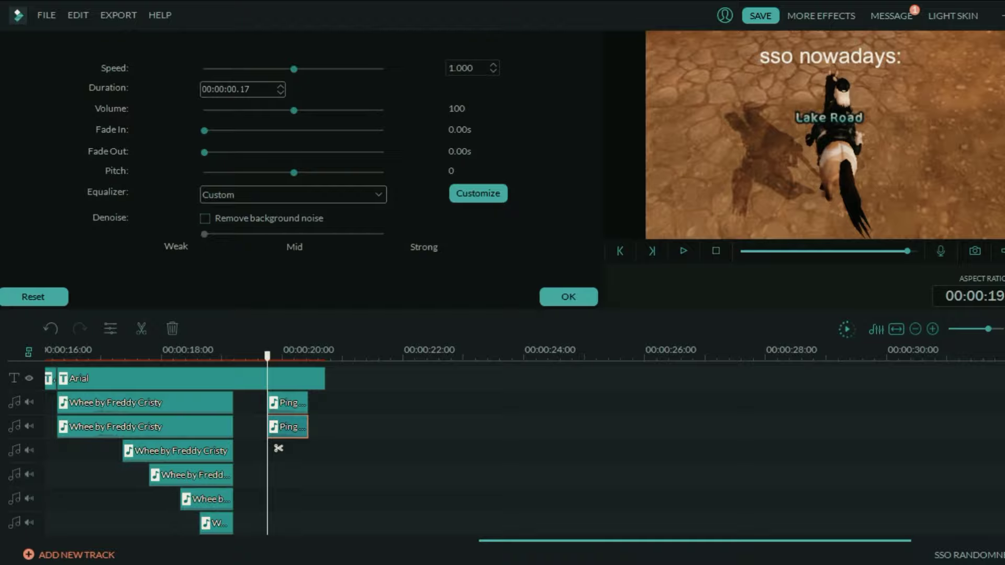
{"action": "left_click", "coordinate": [278, 448]}
{"action": "key", "text": "space"}
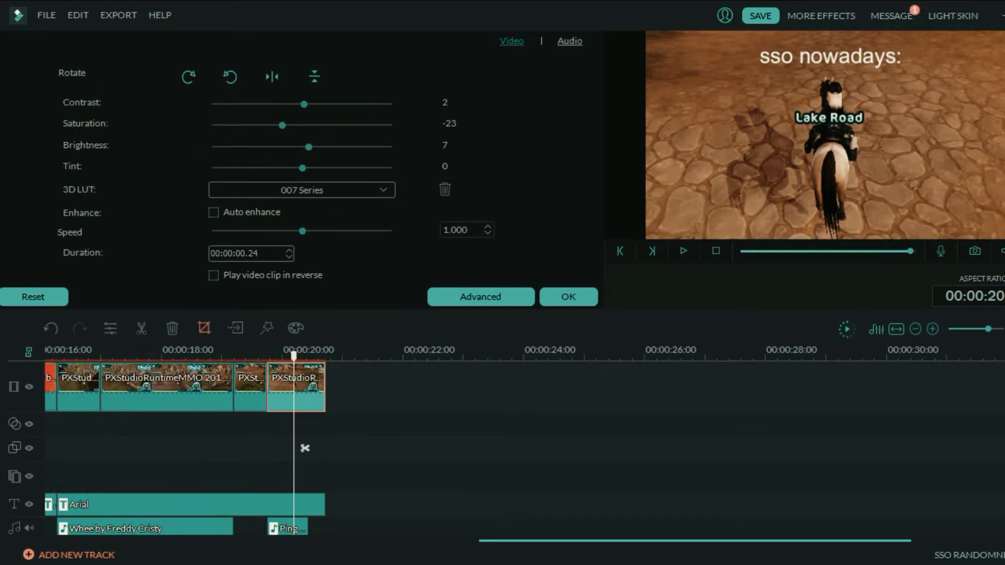
Step: Crop the last gameplay clip closely around the rider, keeping the 16:9 constraint, and apply the crop
{"action": "left_click", "coordinate": [204, 328]}
{"action": "left_click_drag", "start_coordinate": [419, 305], "coordinate": [347, 264]}
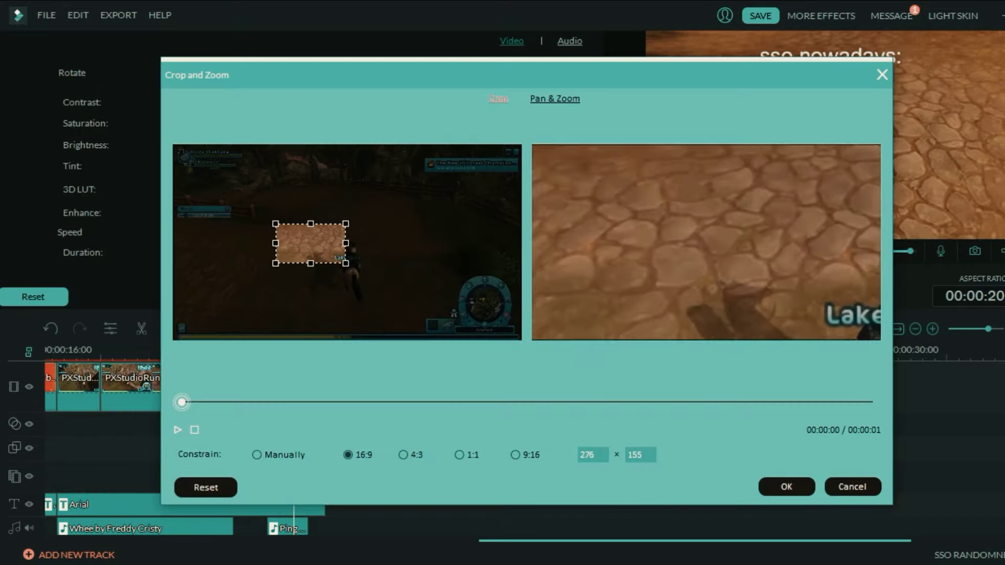
{"action": "left_click_drag", "start_coordinate": [274, 220], "coordinate": [351, 257]}
{"action": "left_click", "coordinate": [787, 487]}
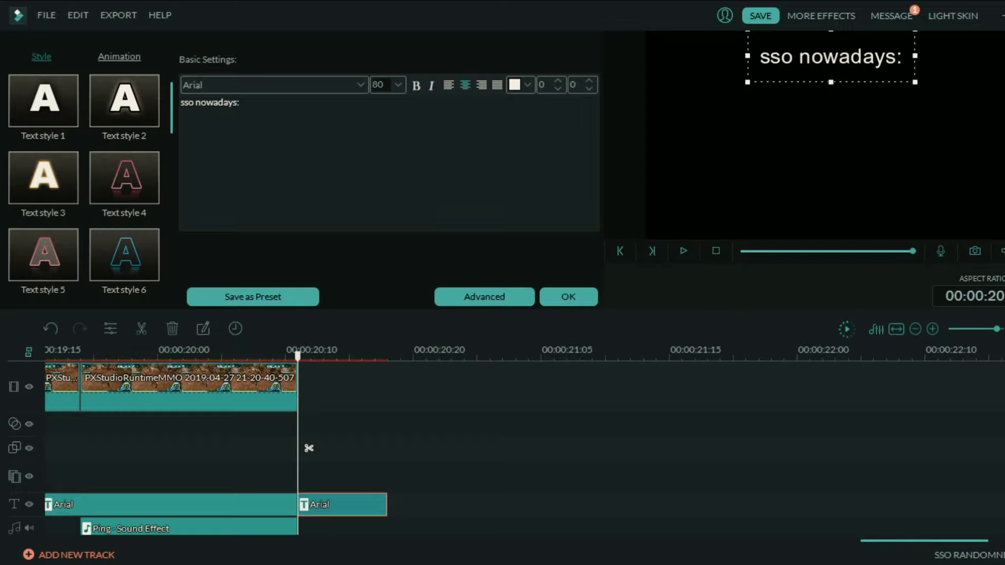
Step: Delete the leftover piece of the "sso nowadays:" title beyond the end of the video and close the title settings
{"action": "right_click", "coordinate": [349, 500]}
{"action": "left_click", "coordinate": [391, 488]}
{"action": "scroll", "coordinate": [391, 487], "scroll_direction": "down", "scroll_amount": 3}
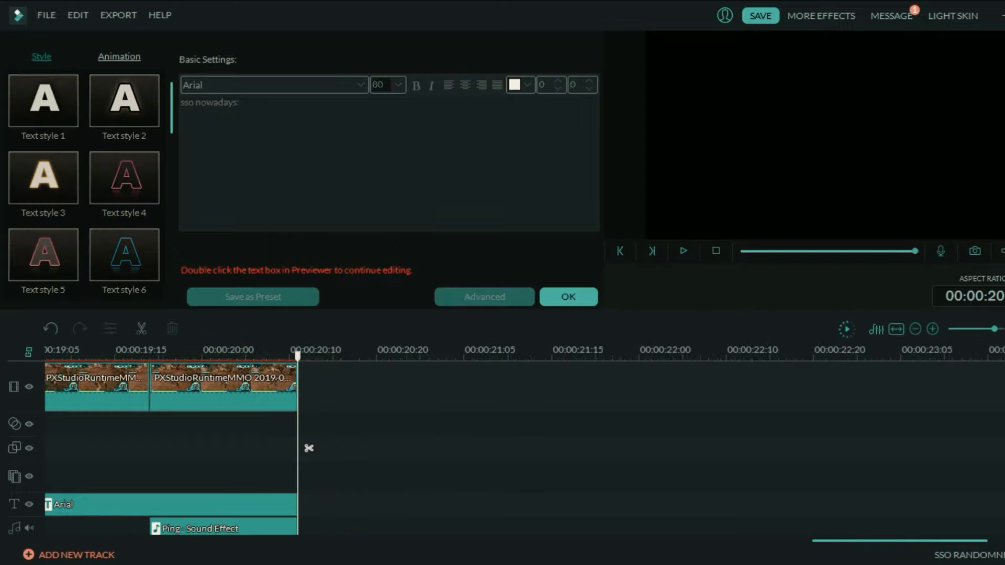
{"action": "left_click", "coordinate": [569, 297]}
{"action": "scroll", "coordinate": [309, 448], "scroll_direction": "down", "scroll_amount": 5}
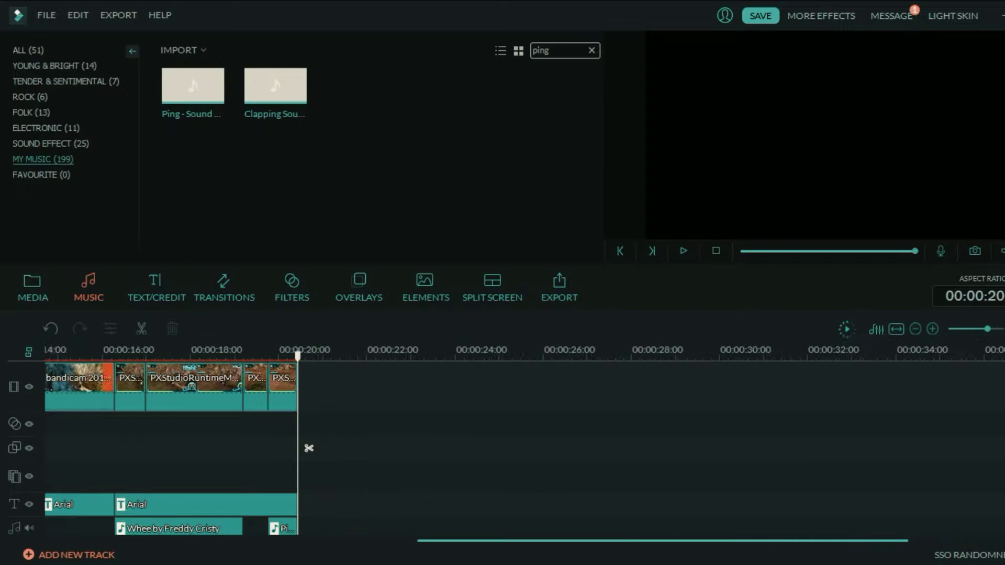
Step: Set the title over the black clip after 20 seconds to "roblox in star stable"
{"action": "left_click_drag", "start_coordinate": [112, 528], "coordinate": [123, 396]}
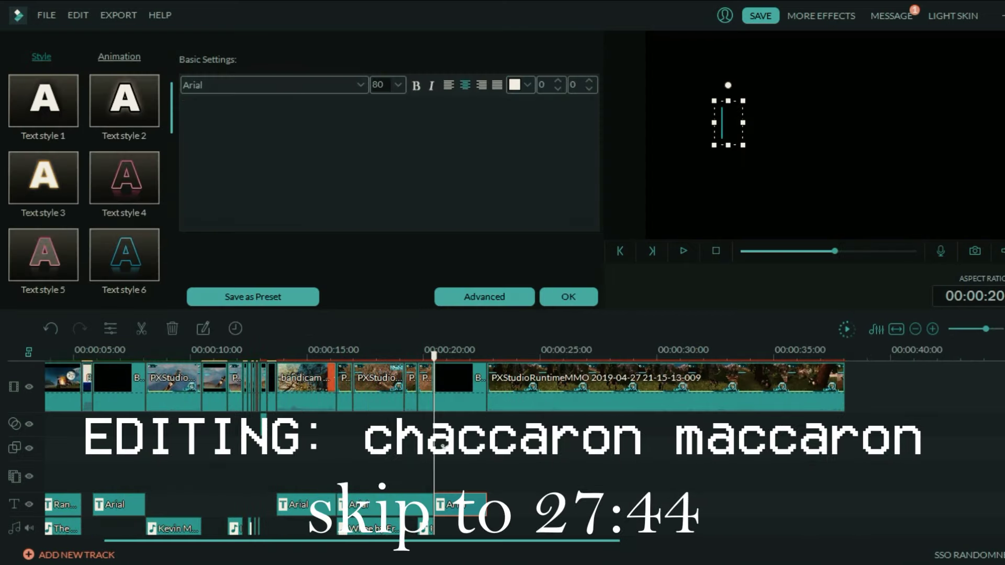
{"action": "type", "text": "roblox"}
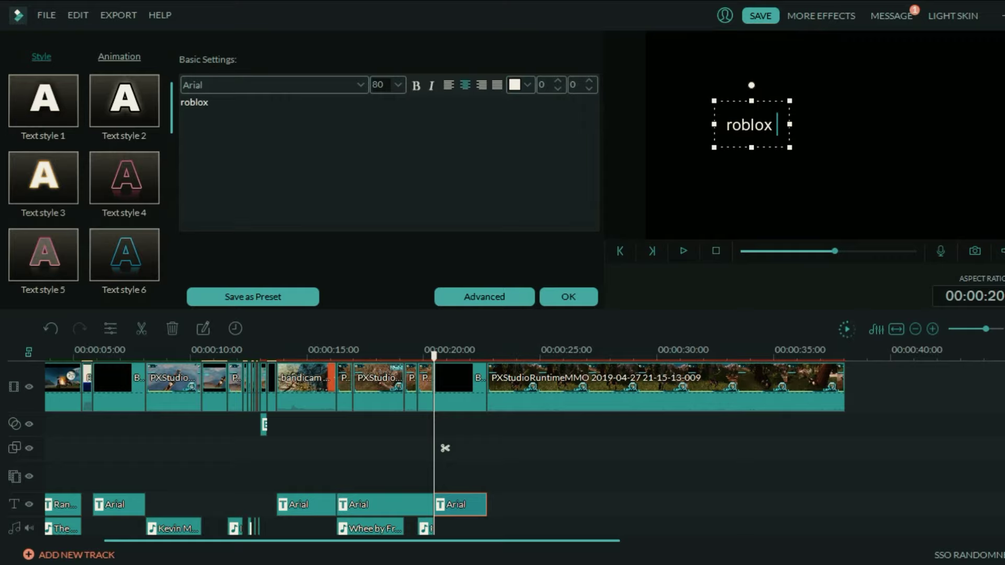
{"action": "type", "text": " in"}
{"action": "type", "text": "star st"}
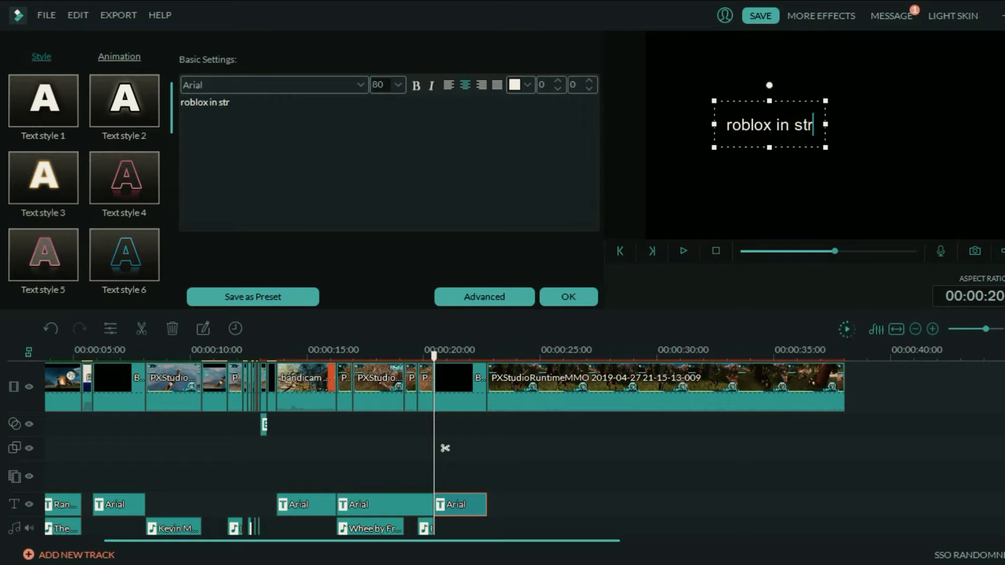
{"action": "type", "text": "able"}
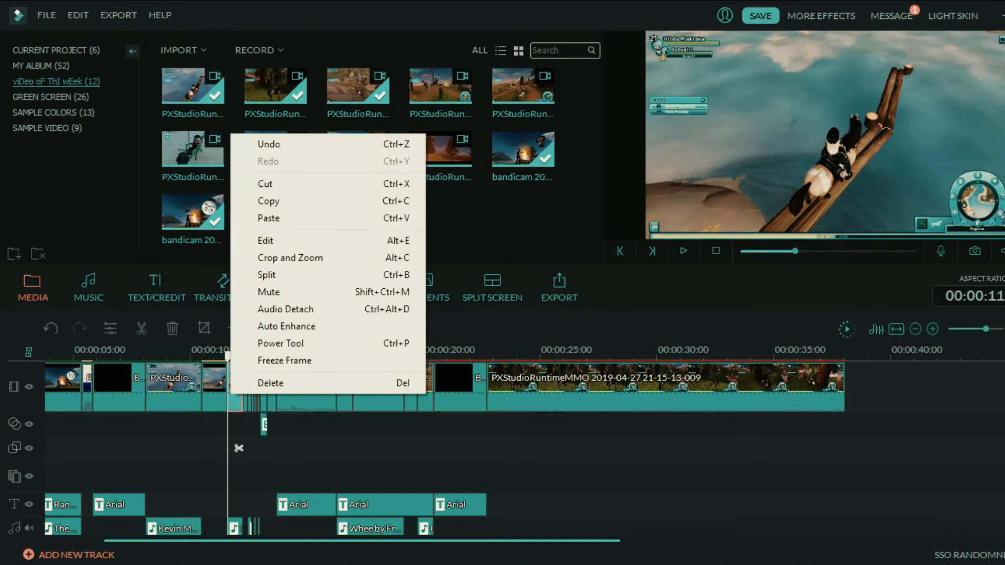
Step: Mute the gameplay clip that follows Snapshot_162 and the next short gameplay clip with music beneath it
{"action": "left_click", "coordinate": [229, 449]}
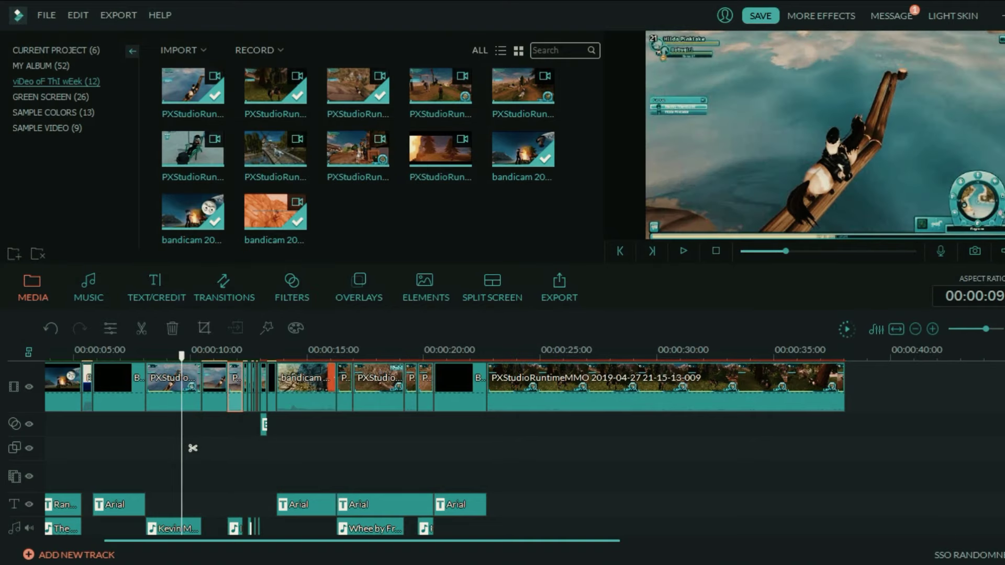
{"action": "scroll", "coordinate": [193, 448], "scroll_direction": "up", "scroll_amount": 3}
{"action": "scroll", "coordinate": [541, 385], "scroll_direction": "down", "scroll_amount": 5}
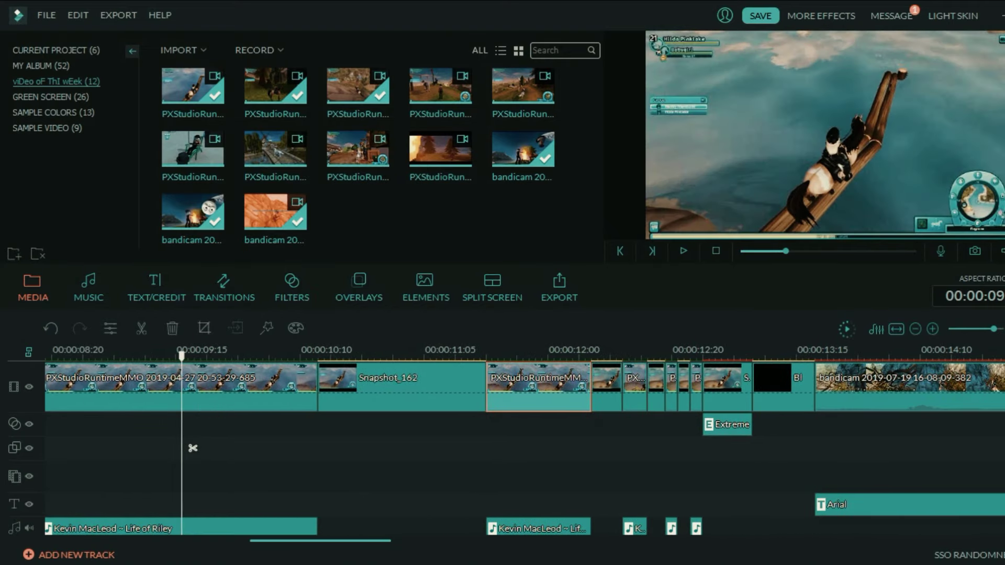
{"action": "right_click", "coordinate": [541, 385]}
{"action": "left_click", "coordinate": [579, 282]}
{"action": "left_click", "coordinate": [623, 388]}
{"action": "right_click", "coordinate": [644, 396]}
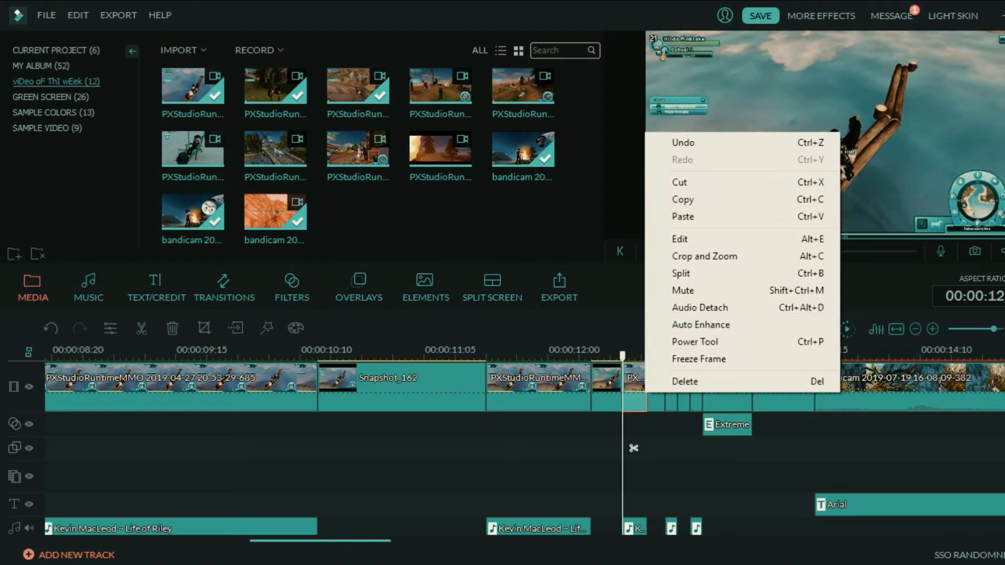
{"action": "left_click", "coordinate": [684, 290]}
Step: Mute the two remaining short gameplay clips just before the Extreme effect
{"action": "left_click", "coordinate": [671, 387]}
{"action": "right_click", "coordinate": [672, 398]}
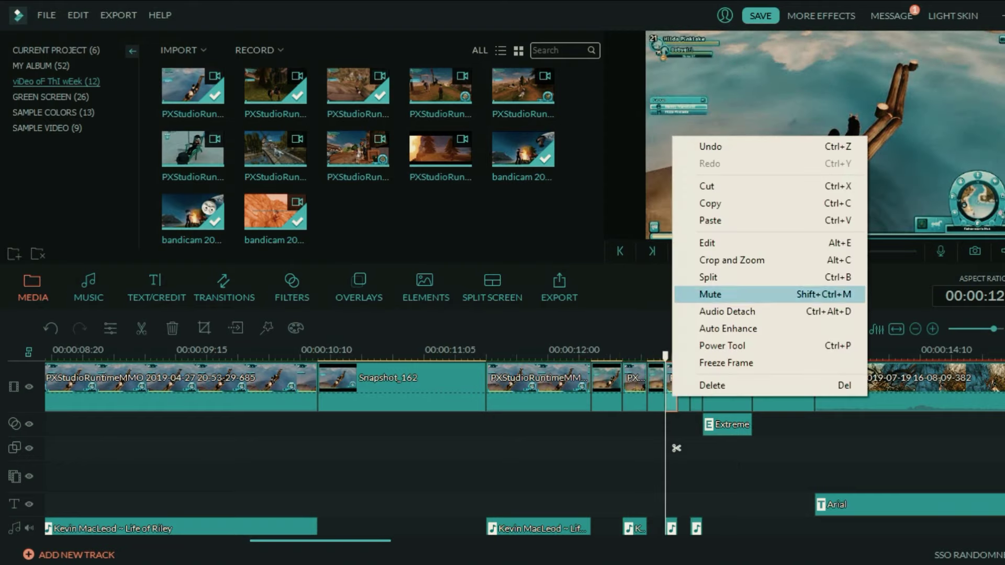
{"action": "left_click", "coordinate": [686, 291]}
{"action": "left_click", "coordinate": [696, 388]}
{"action": "right_click", "coordinate": [697, 396]}
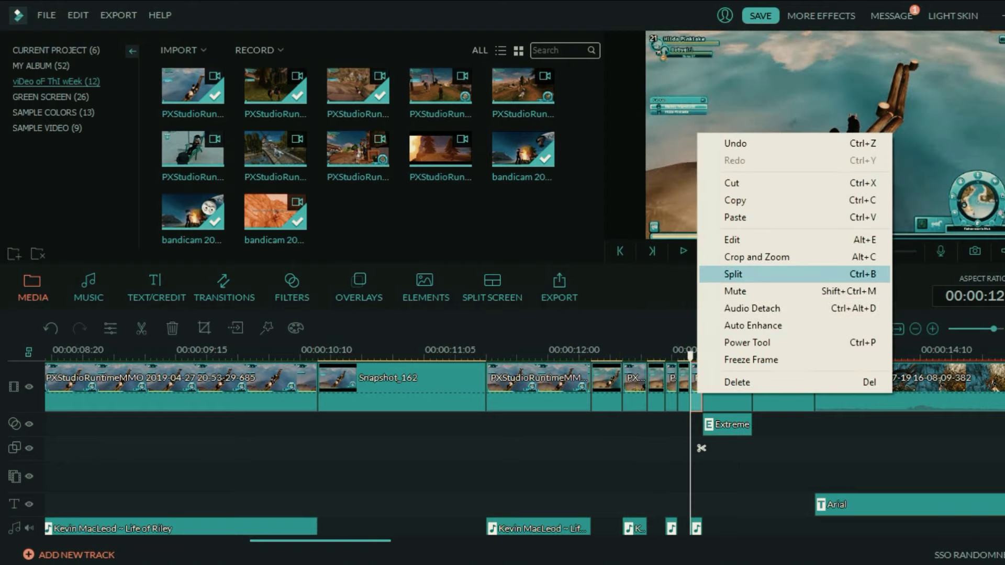
{"action": "left_click", "coordinate": [723, 353]}
{"action": "scroll", "coordinate": [702, 448], "scroll_direction": "down", "scroll_amount": 3}
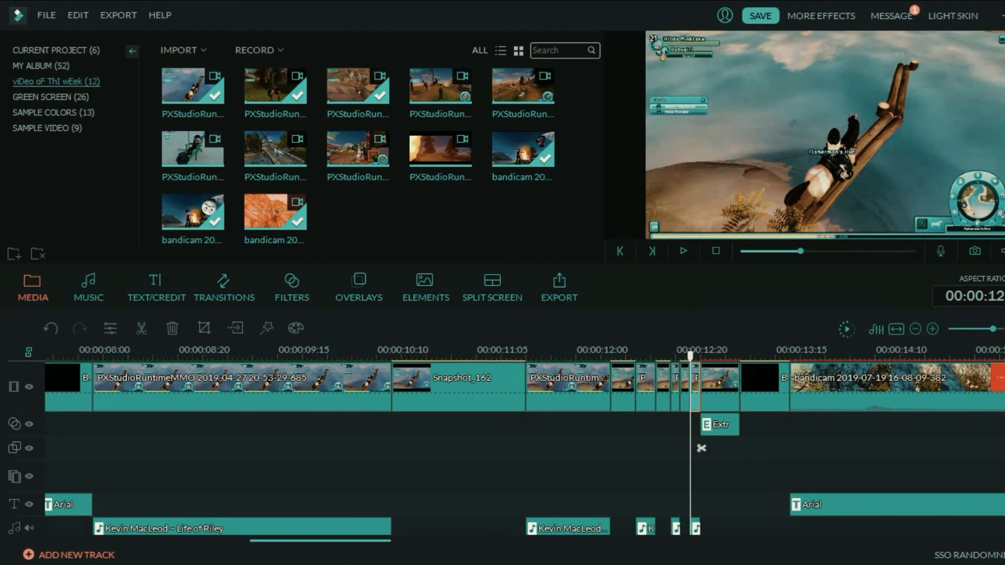
Step: Play back the forest gameplay that follows the roblox title, checking it against the Roblox Death Sound (Remix Complication) music
{"action": "left_click_drag", "start_coordinate": [232, 541], "coordinate": [288, 541]}
{"action": "left_click", "coordinate": [325, 390]}
{"action": "key", "text": "space"}
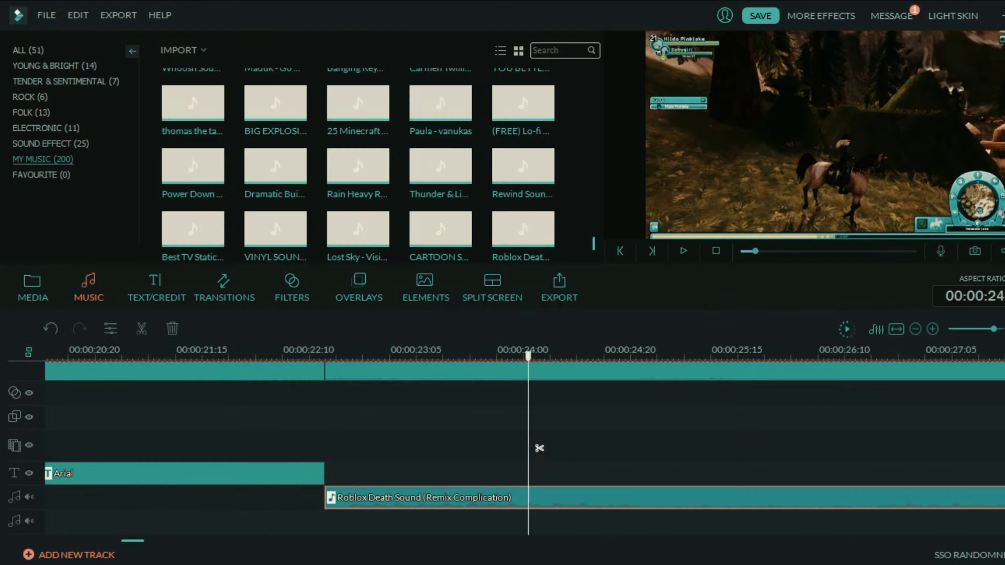
{"action": "left_click_drag", "start_coordinate": [539, 451], "coordinate": [150, 448]}
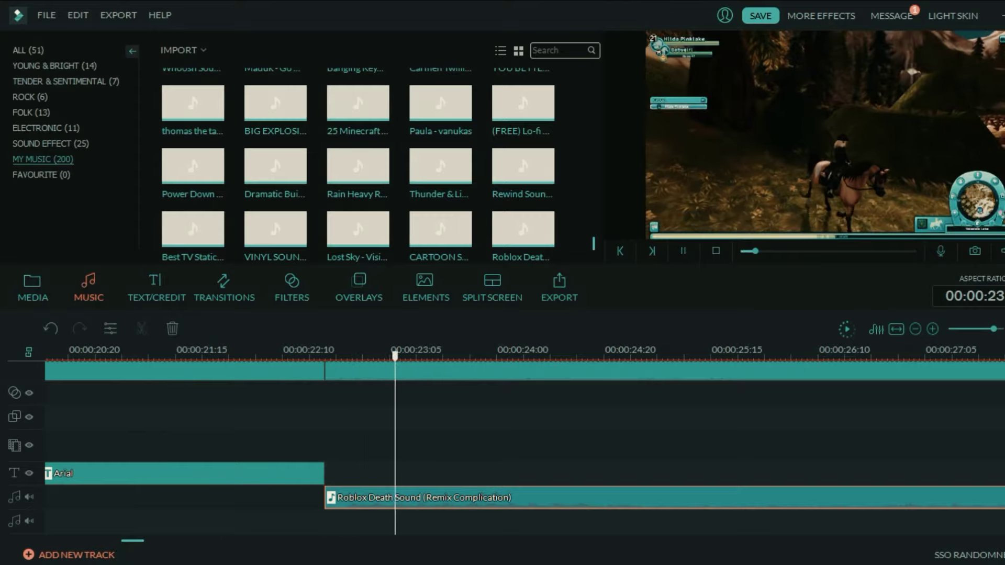
{"action": "left_click", "coordinate": [336, 449]}
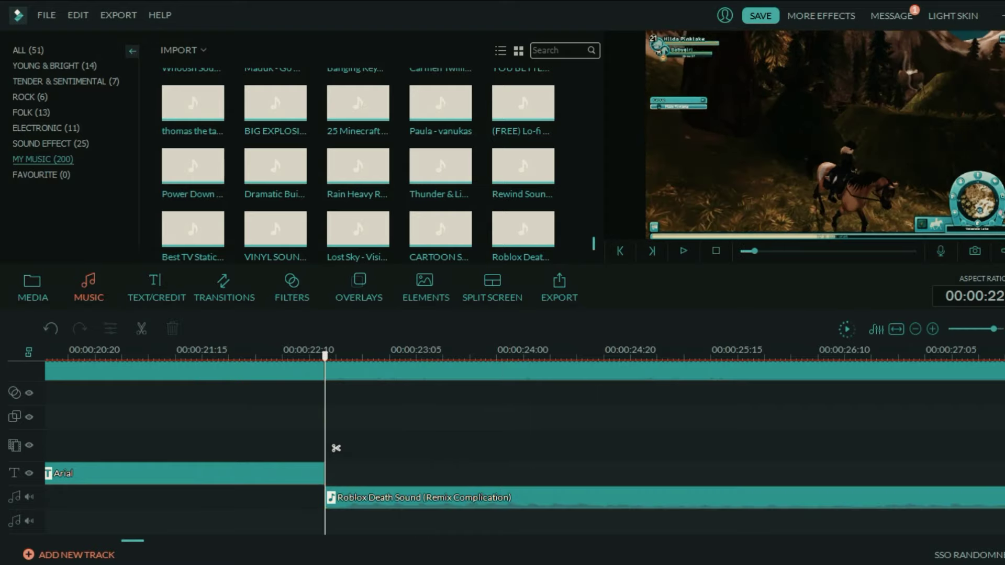
Step: Crop the forest gameplay clip and delete the video and Roblox Death Sound remaining after about 24 seconds
{"action": "left_click", "coordinate": [336, 448]}
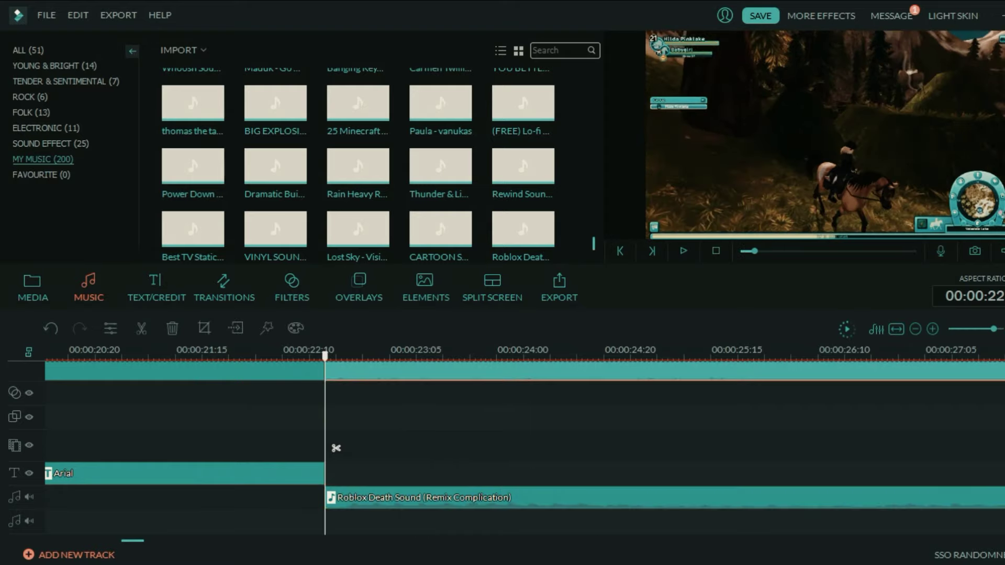
{"action": "left_click", "coordinate": [204, 328]}
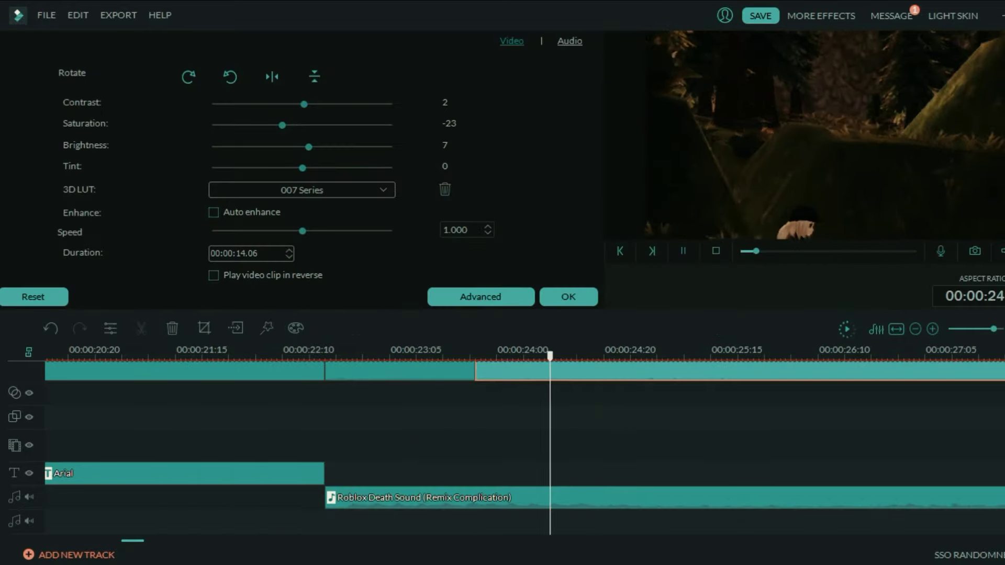
{"action": "key", "text": "ctrl+minus"}
{"action": "key", "text": "ctrl+minus"}
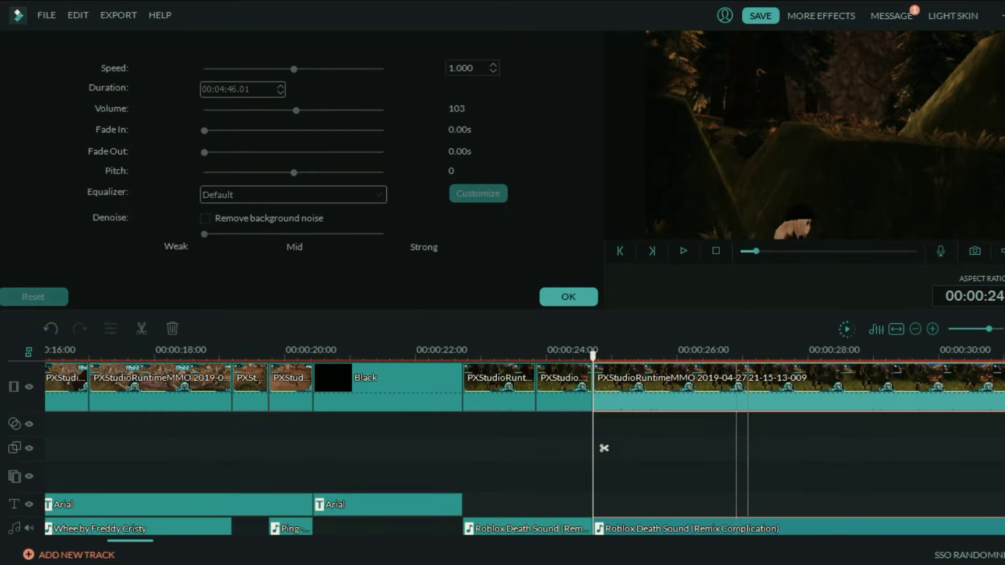
{"action": "key", "text": "Delete"}
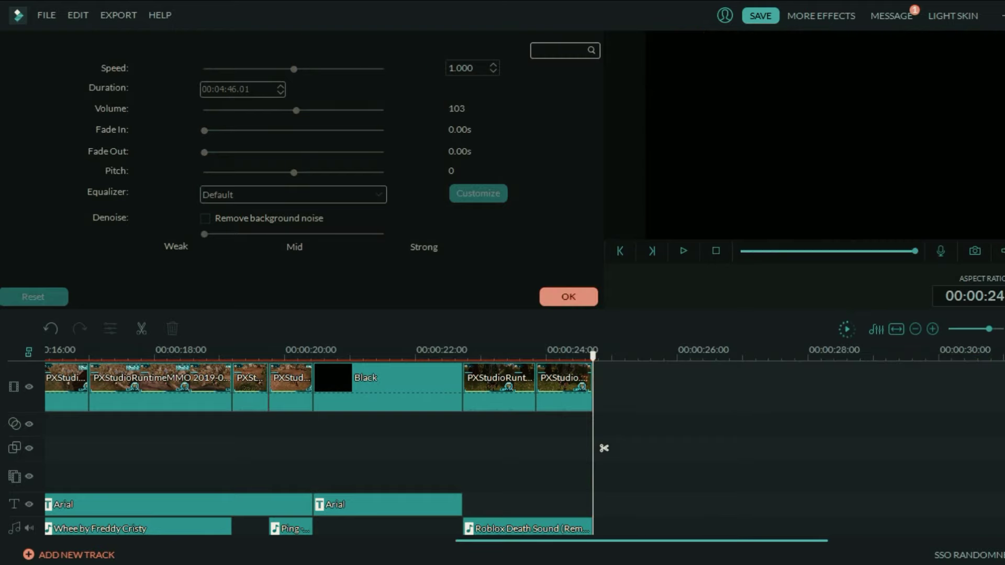
Step: Duplicate the black clip and its "roblox in star stable" title at the end of the timeline
{"action": "left_click_drag", "start_coordinate": [416, 428], "coordinate": [407, 380]}
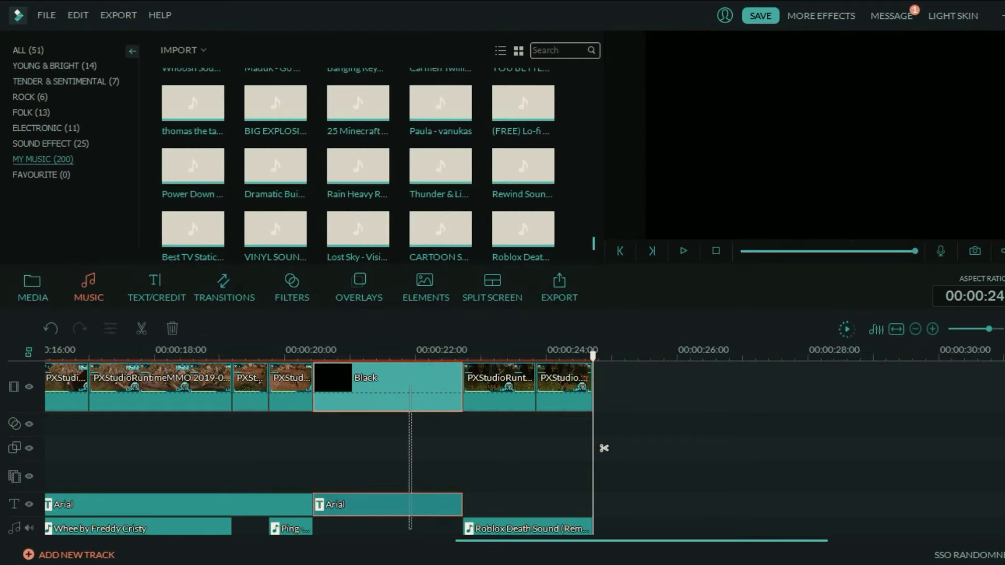
{"action": "mouse_move", "coordinate": [604, 448]}
{"action": "left_mouse_down"}
{"action": "mouse_move", "coordinate": [324, 448]}
{"action": "mouse_move", "coordinate": [603, 448]}
{"action": "left_mouse_up"}
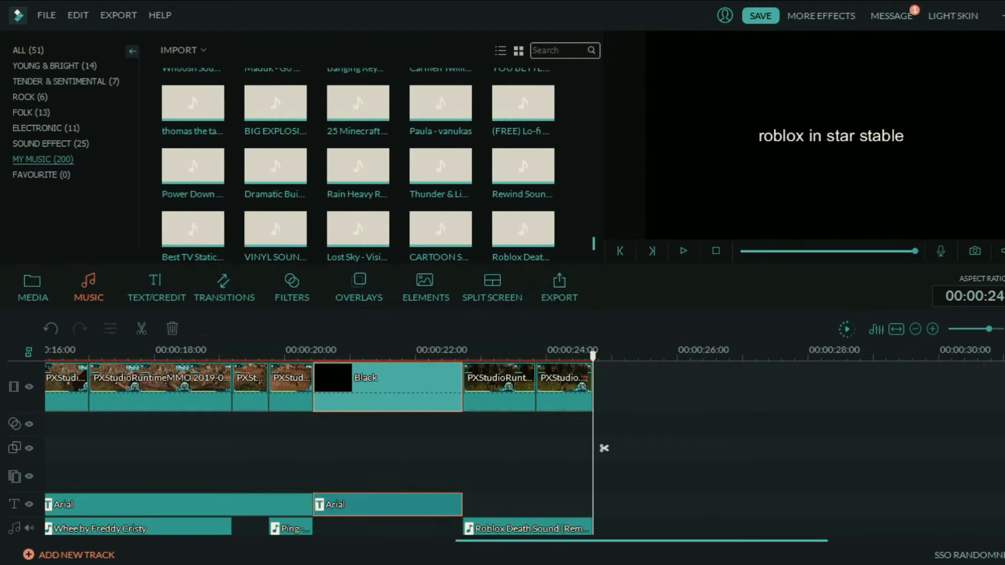
{"action": "key", "text": "ctrl+v"}
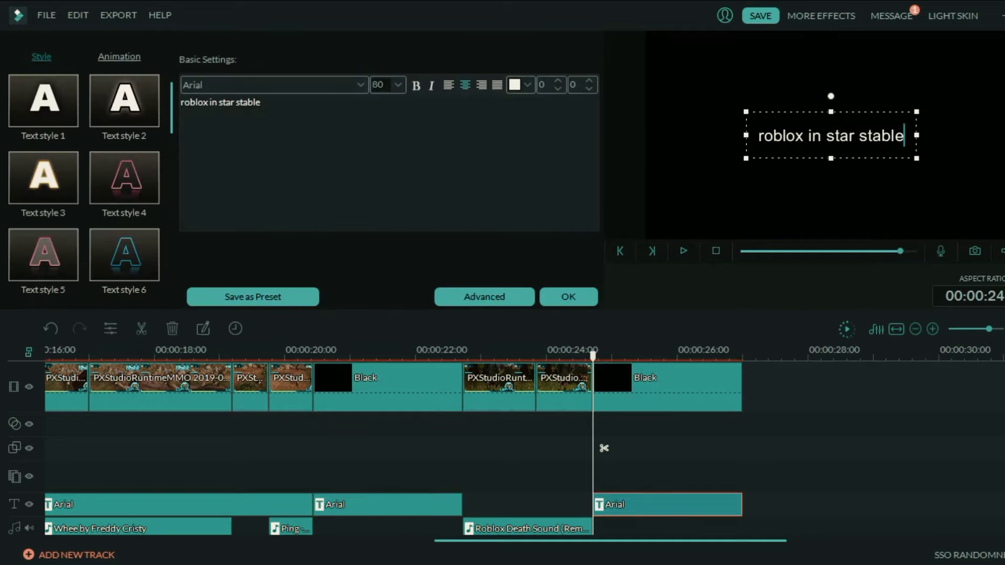
Step: Change the duplicated title's text to "minecraft in star stable"
{"action": "left_click", "coordinate": [803, 136]}
{"action": "left_click_drag", "start_coordinate": [803, 136], "coordinate": [757, 136]}
{"action": "type", "text": "minraft"}
{"action": "key", "text": "BackSpace"}
{"action": "key", "text": "BackSpace"}
{"action": "key", "text": "BackSpace"}
{"action": "key", "text": "BackSpace"}
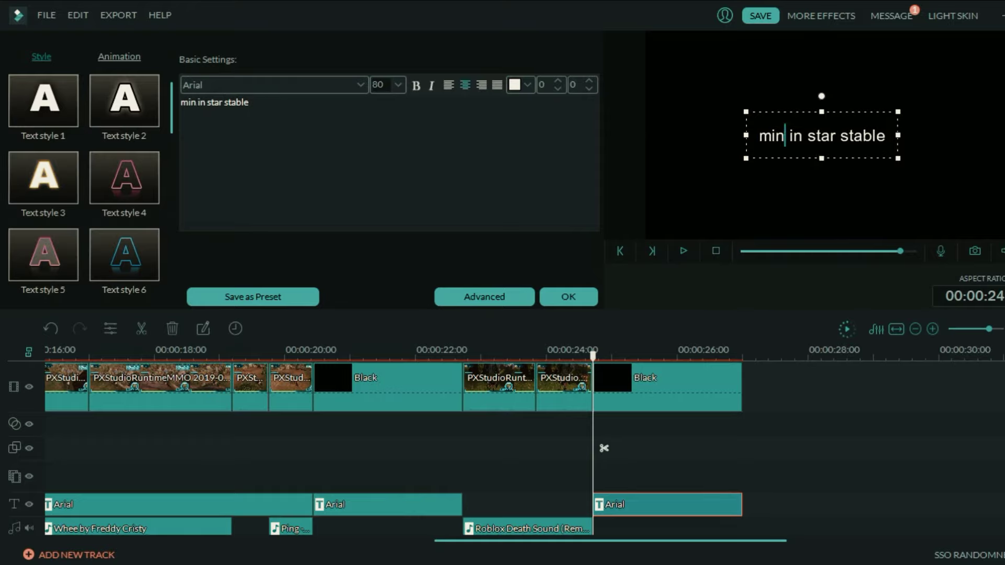
{"action": "type", "text": "ecraft"}
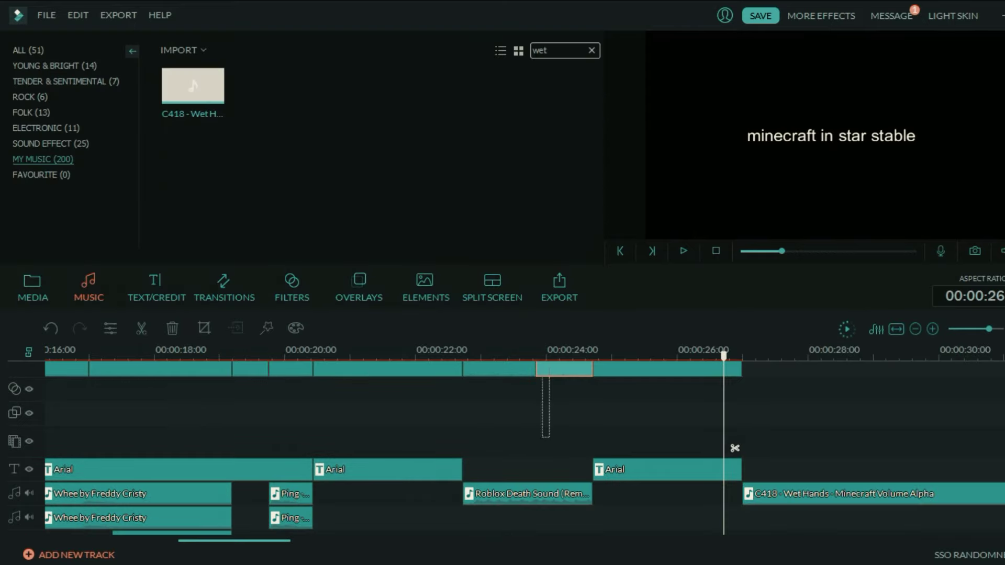
Step: Copy the forest gameplay clip to the end of the timeline, after the "minecraft in star stable" title
{"action": "left_click_drag", "start_coordinate": [548, 414], "coordinate": [777, 448]}
{"action": "key", "text": "ctrl+v"}
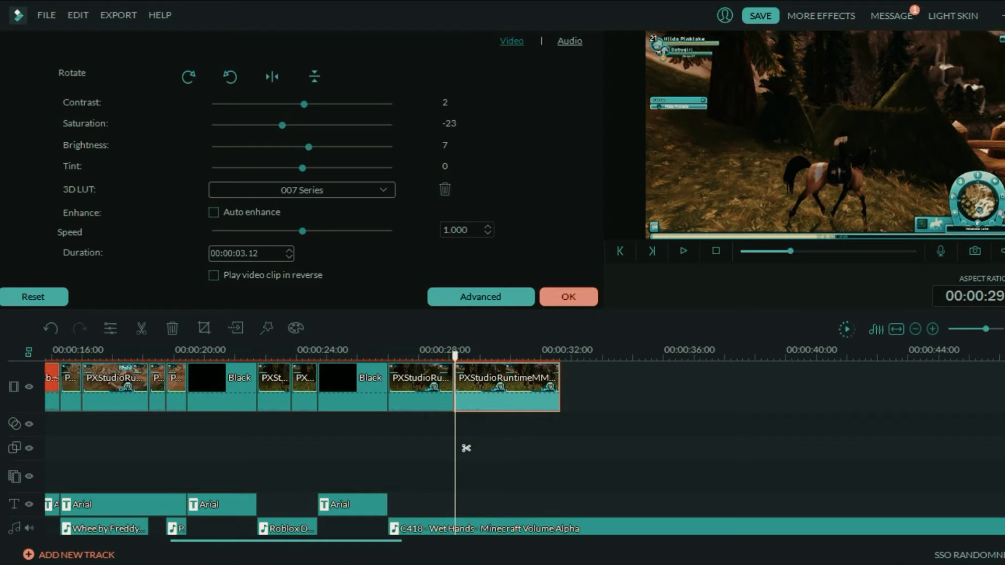
Step: Apply a pan-and-zoom to the last forest clip, with a 315 × 177 end frame in front of the rider
{"action": "left_click", "coordinate": [569, 297]}
{"action": "left_click", "coordinate": [203, 328]}
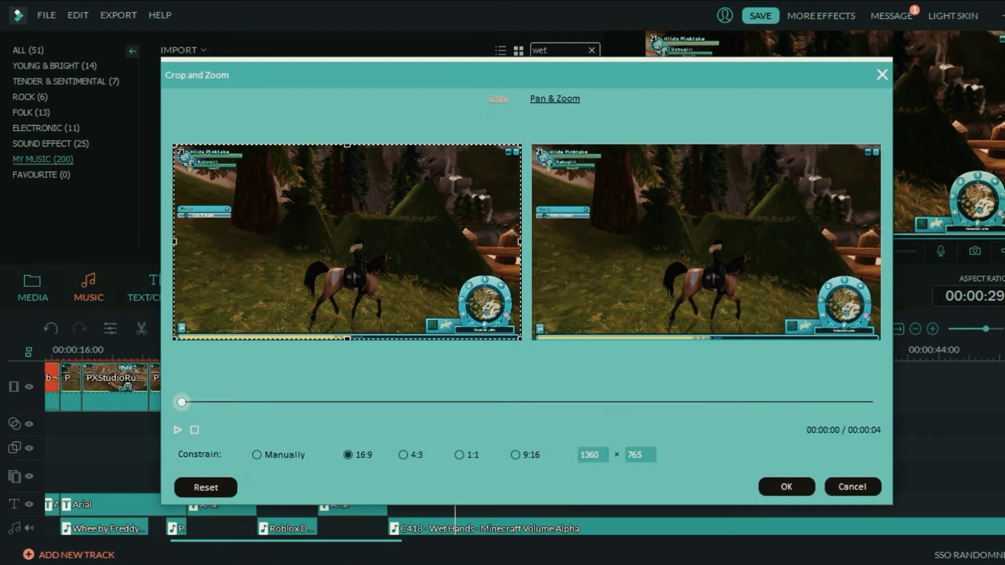
{"action": "left_click", "coordinate": [555, 98]}
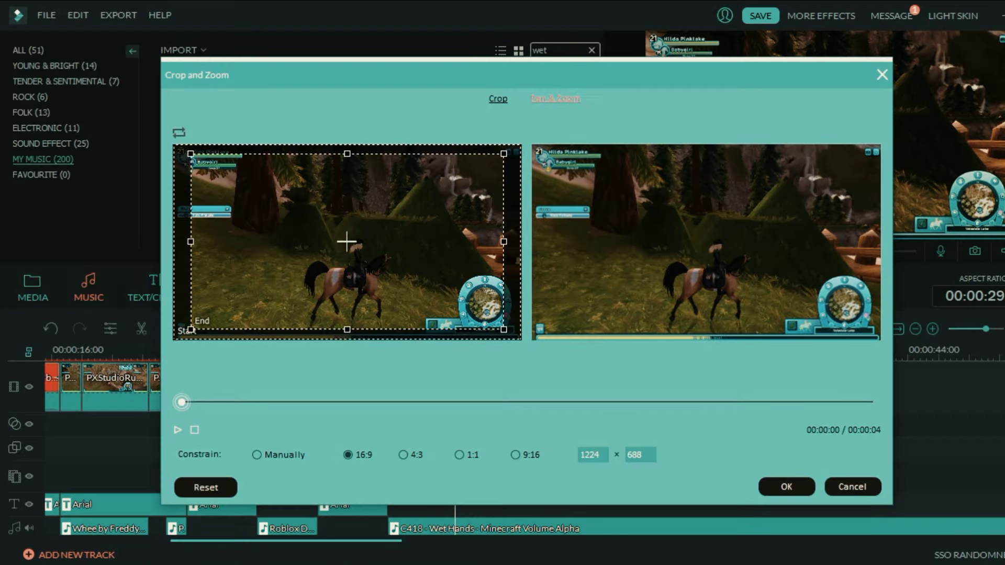
{"action": "left_click", "coordinate": [346, 242]}
{"action": "left_click_drag", "start_coordinate": [190, 154], "coordinate": [360, 249]}
{"action": "left_click_drag", "start_coordinate": [431, 289], "coordinate": [372, 233]}
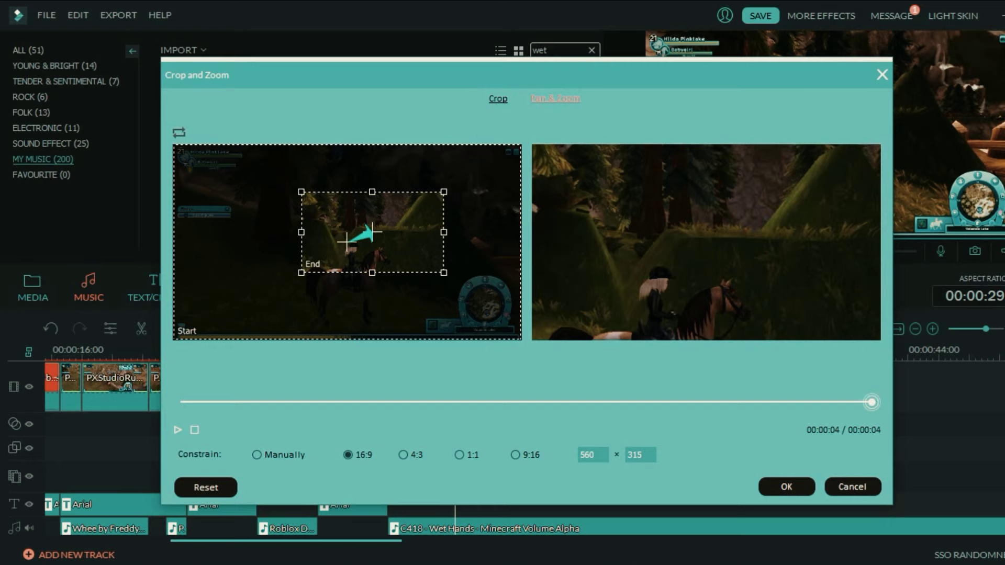
{"action": "left_click_drag", "start_coordinate": [444, 273], "coordinate": [381, 238]}
{"action": "left_click_drag", "start_coordinate": [345, 217], "coordinate": [389, 241]}
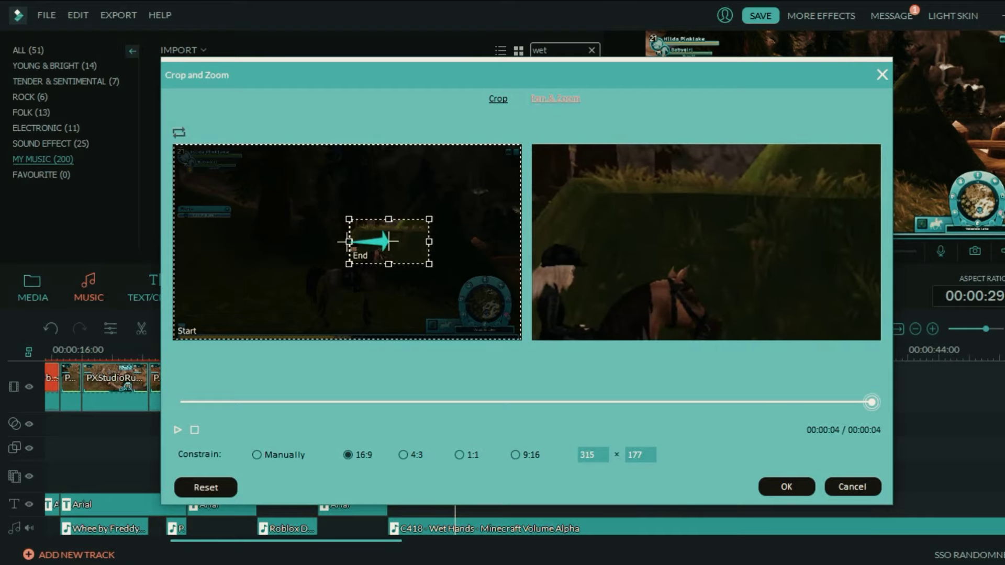
{"action": "left_click", "coordinate": [787, 487]}
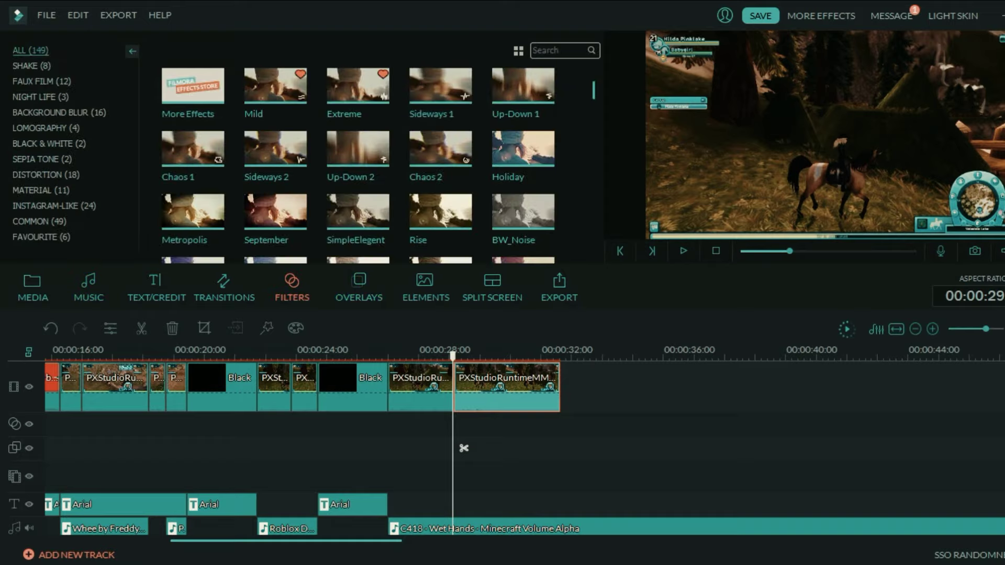
Step: Add the black-and-white Willow filter beneath the zoomed forest clip and play the result
{"action": "left_click", "coordinate": [49, 144]}
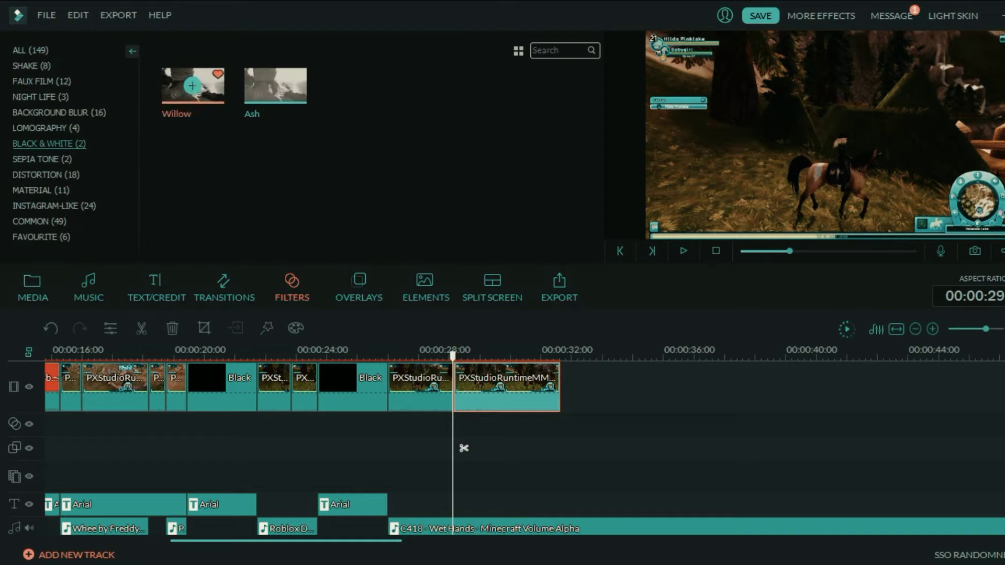
{"action": "left_click_drag", "start_coordinate": [192, 85], "coordinate": [458, 424]}
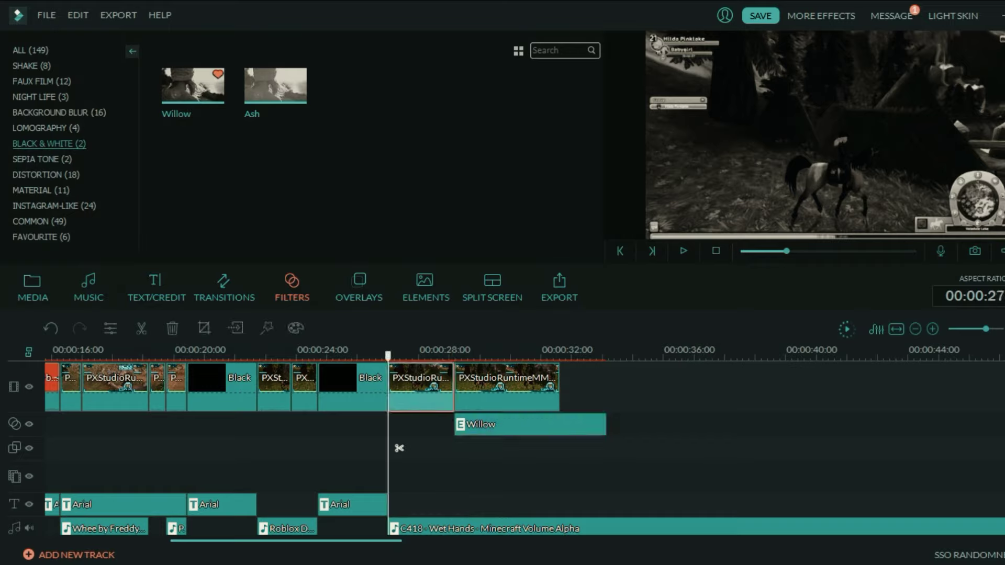
{"action": "key", "text": "space"}
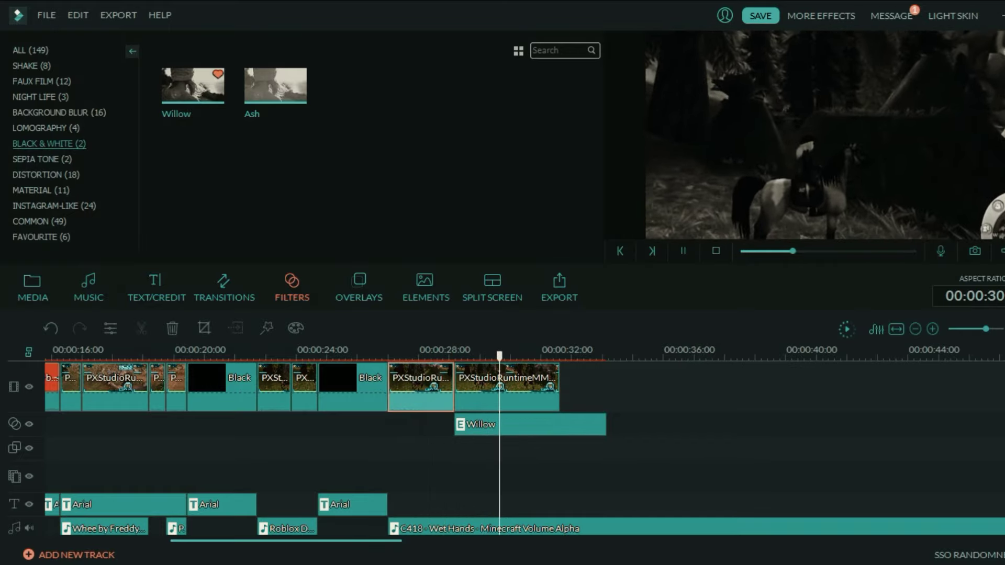
{"action": "key", "text": "space"}
Step: Append a copy of the zoomed forest clip at about 32 seconds and split the Willow filter at its start
{"action": "left_click", "coordinate": [608, 425], "text": "ctrl"}
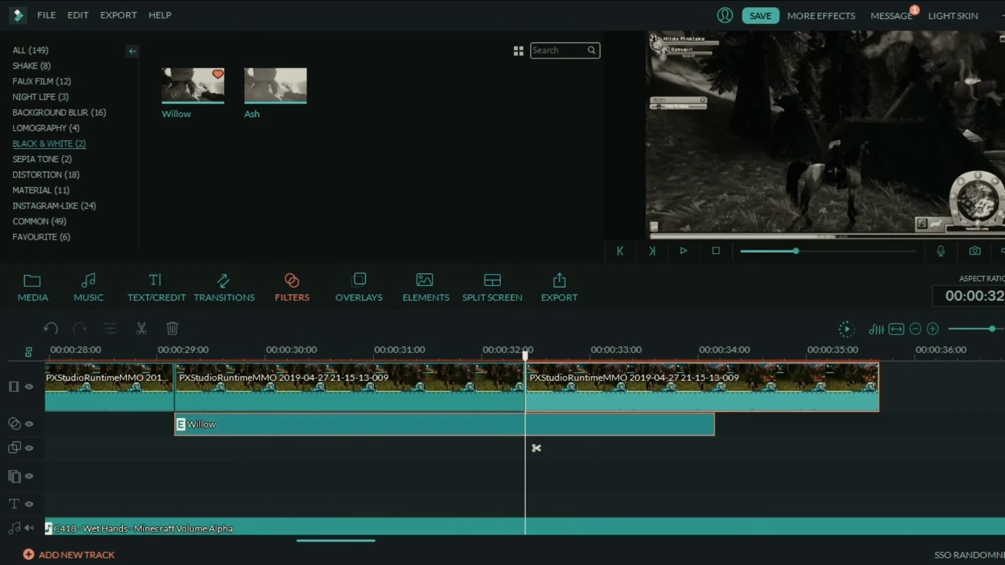
{"action": "left_click", "coordinate": [537, 449]}
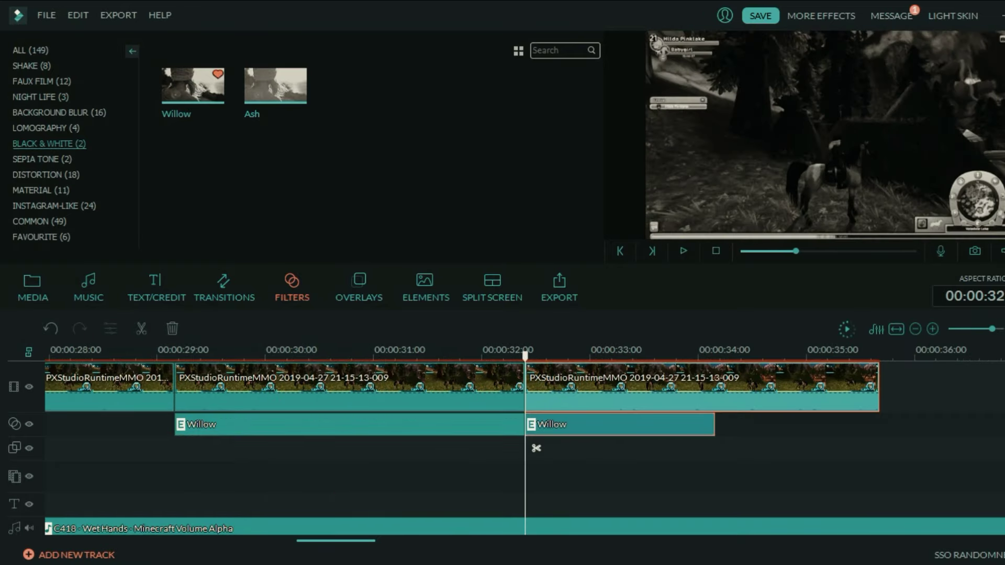
Step: Replace the last forest clip's pan-and-zoom with a fixed 316 × 178 crop matching the zoomed-in end area, and preview it
{"action": "left_click_drag", "start_coordinate": [536, 448], "coordinate": [622, 448]}
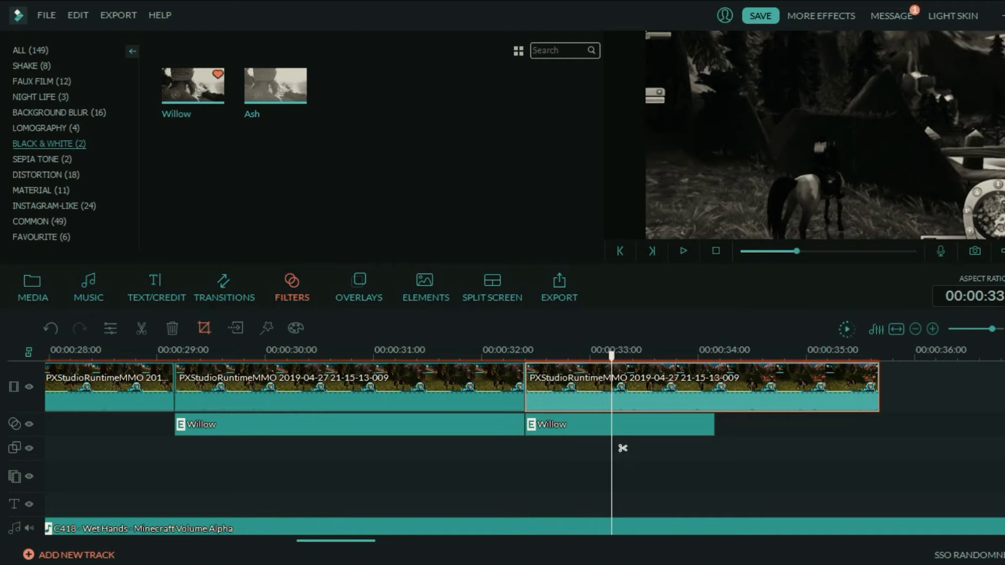
{"action": "left_click", "coordinate": [204, 329]}
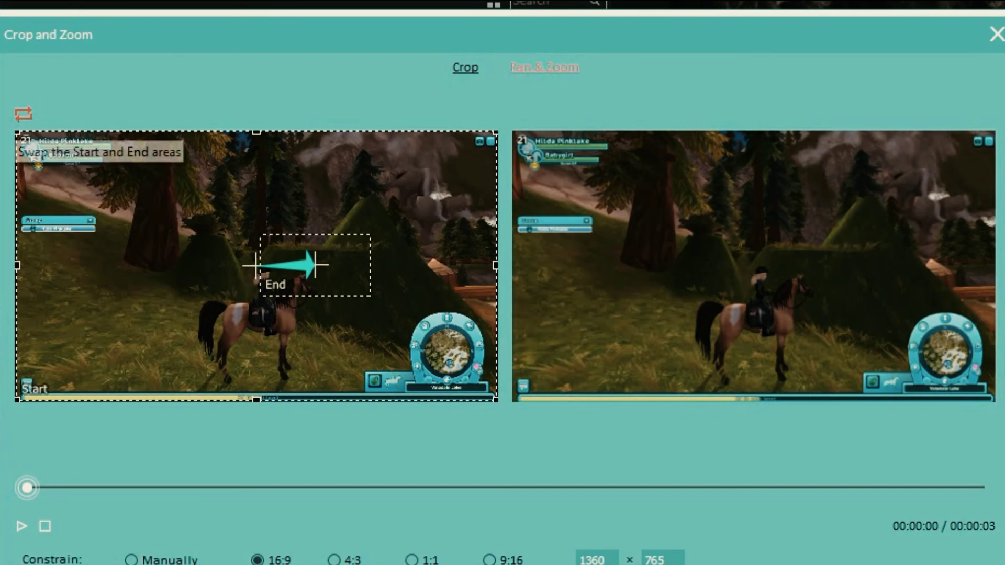
{"action": "left_click", "coordinate": [178, 131]}
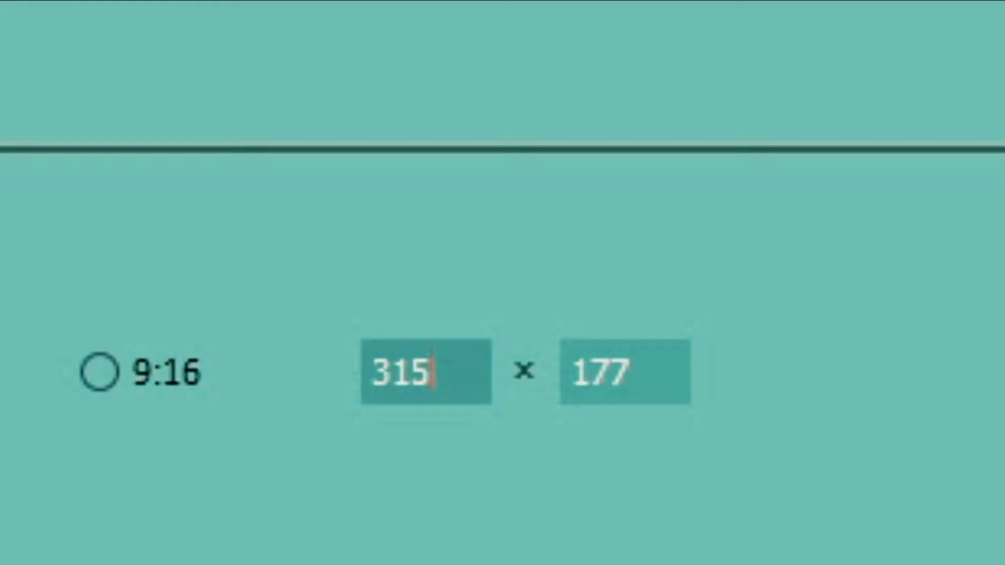
{"action": "key", "text": "BackSpace"}
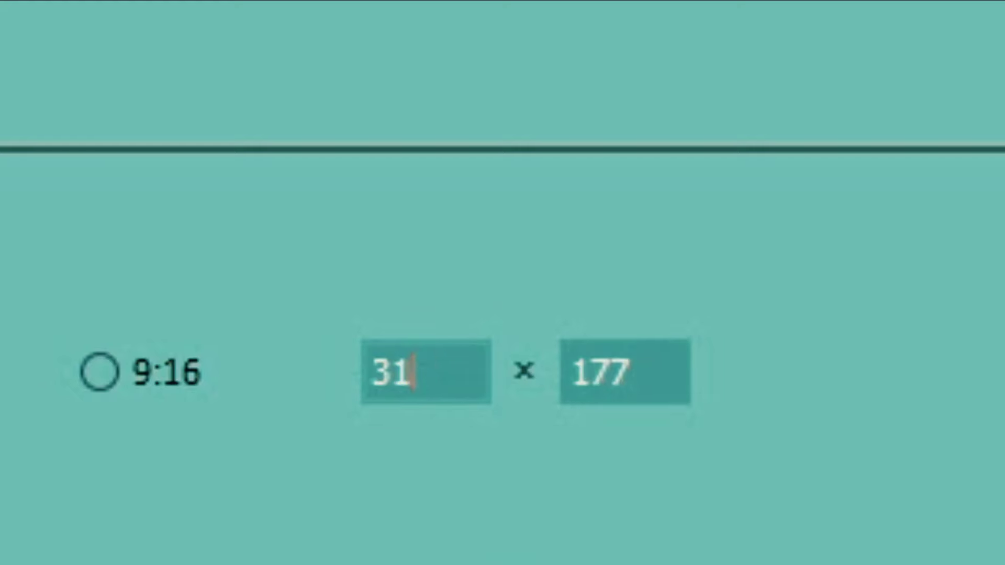
{"action": "type", "text": "6"}
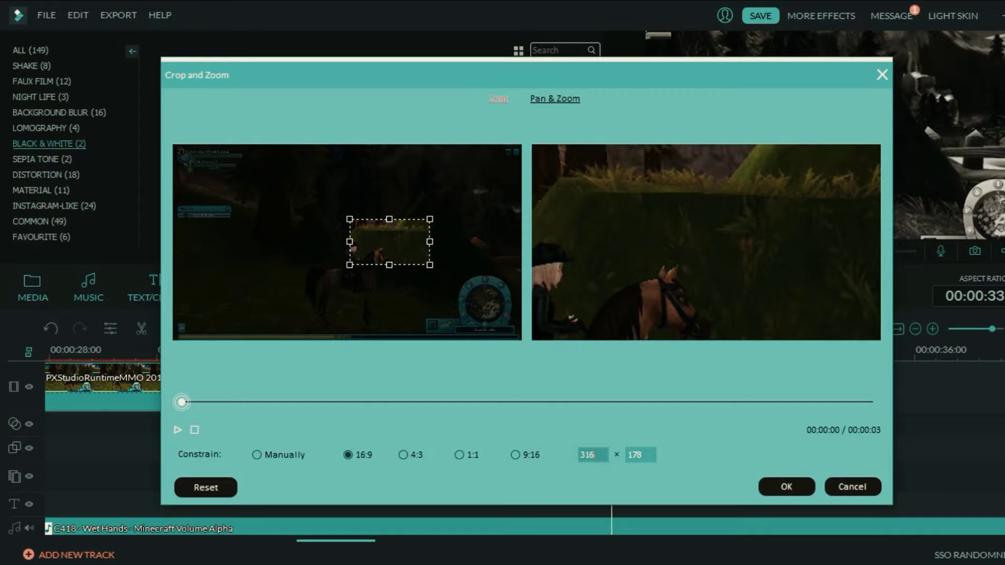
{"action": "left_click", "coordinate": [787, 487]}
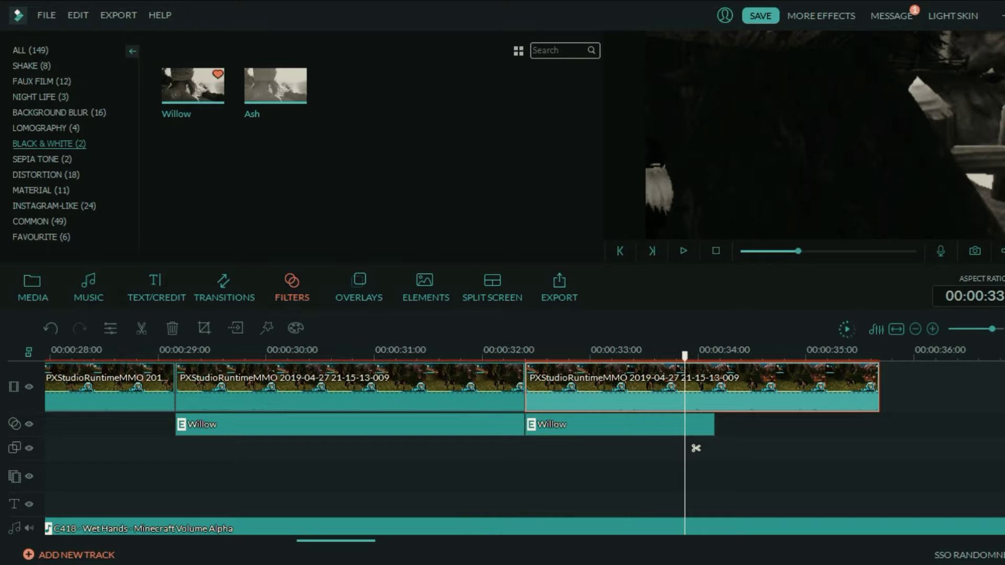
{"action": "left_click", "coordinate": [525, 356]}
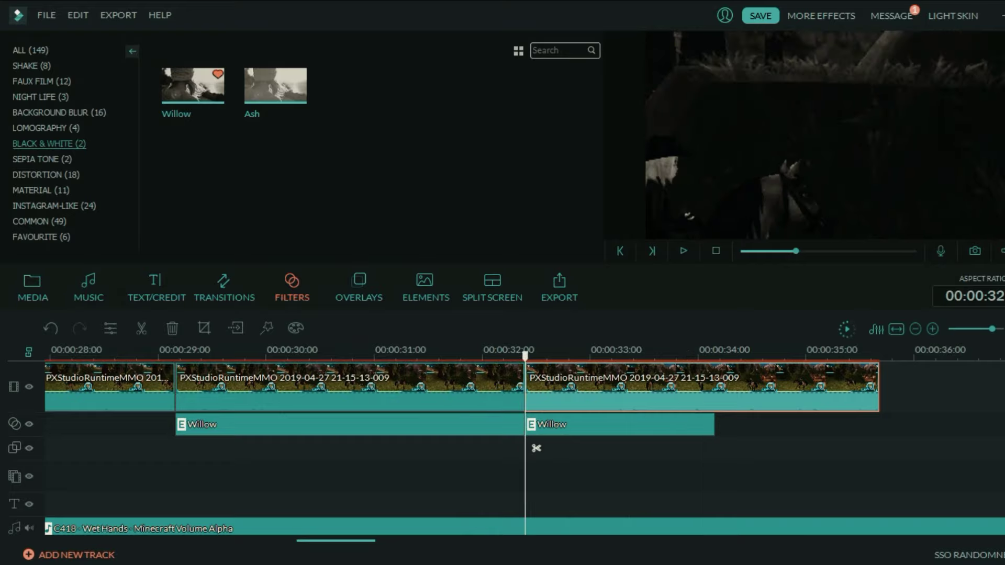
{"action": "key", "text": "space"}
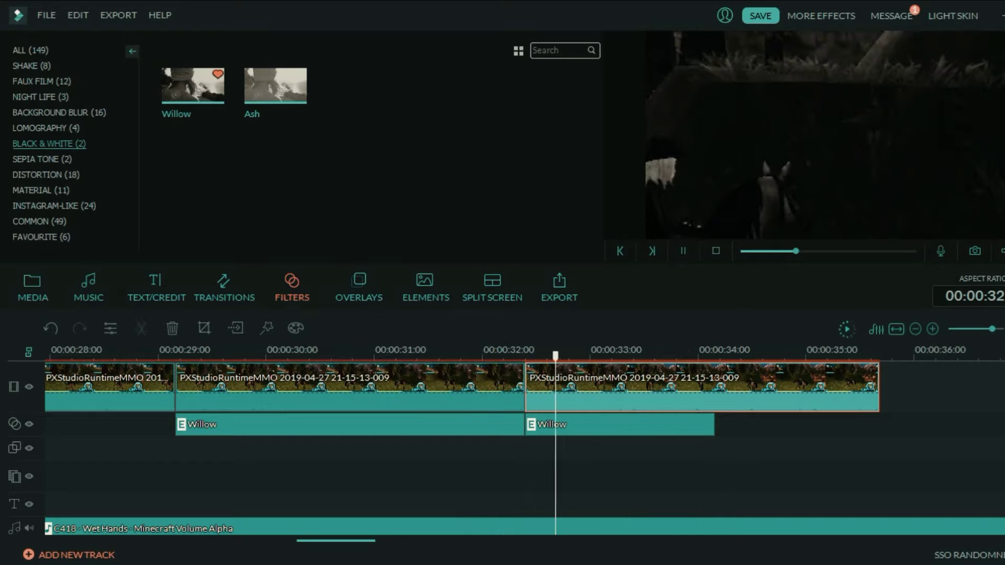
{"action": "key", "text": "space"}
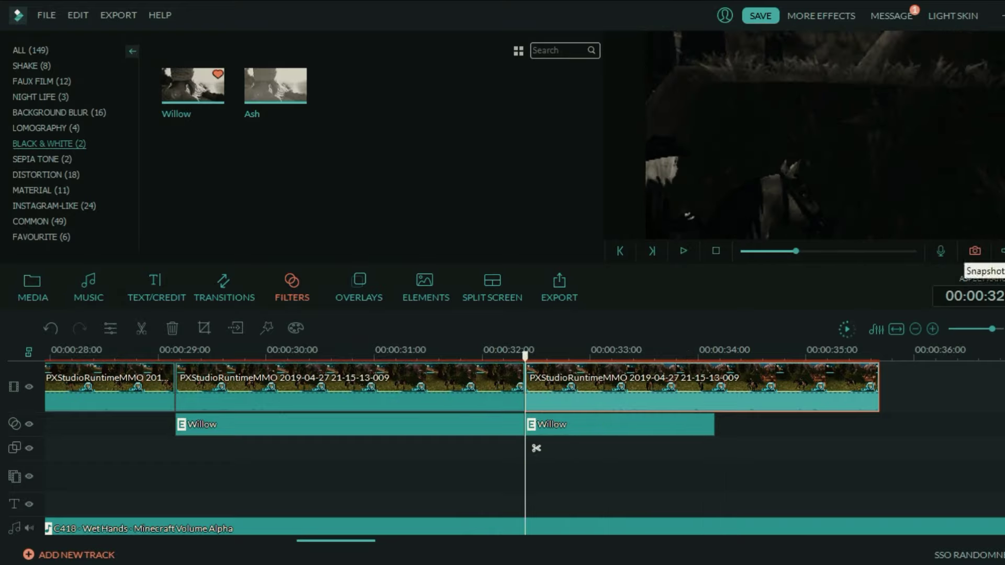
Step: Slow the last forest clip down to a speed of 0.080 and play back the end of the timeline
{"action": "double_click", "coordinate": [733, 387]}
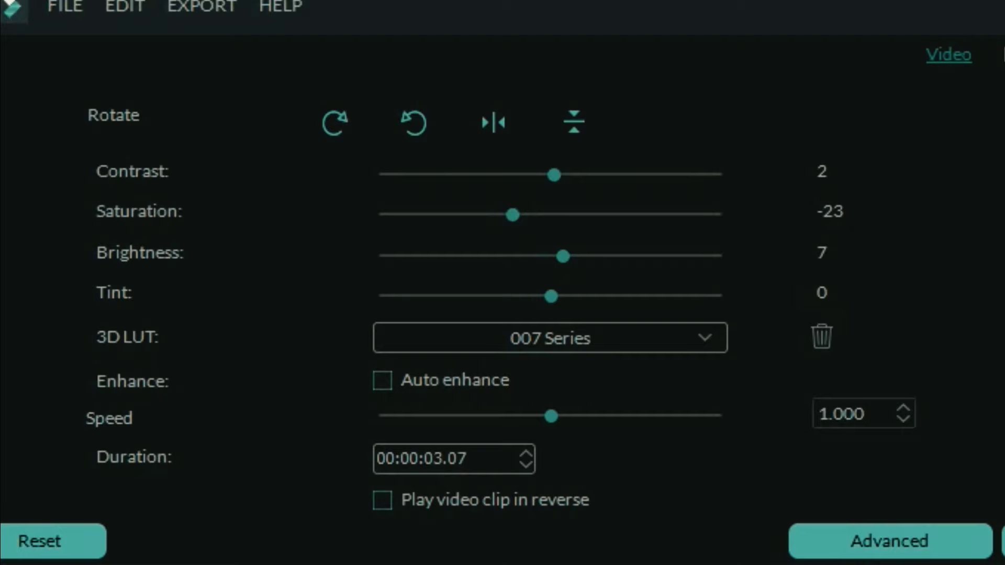
{"action": "left_click_drag", "start_coordinate": [302, 230], "coordinate": [248, 231]}
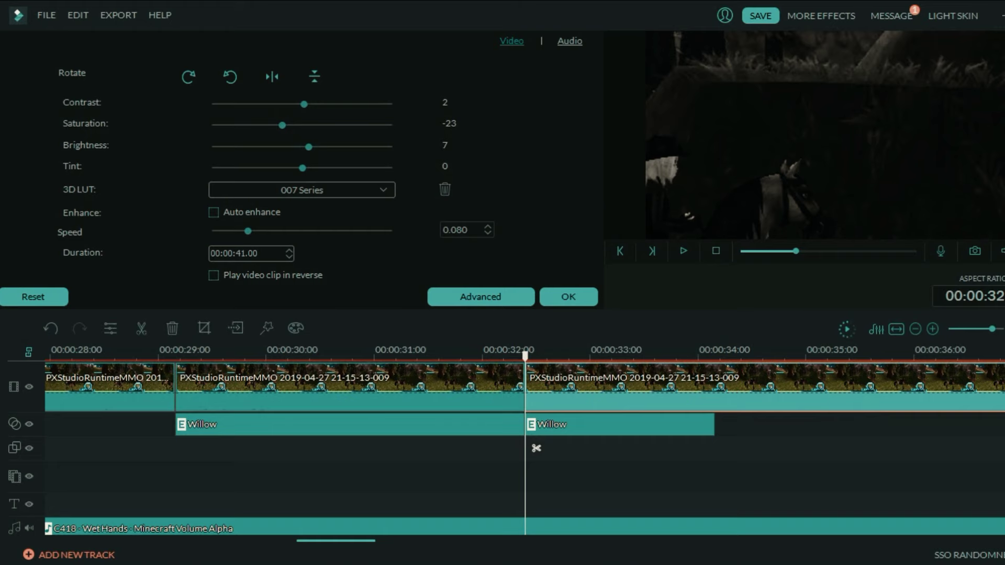
{"action": "key", "text": "space"}
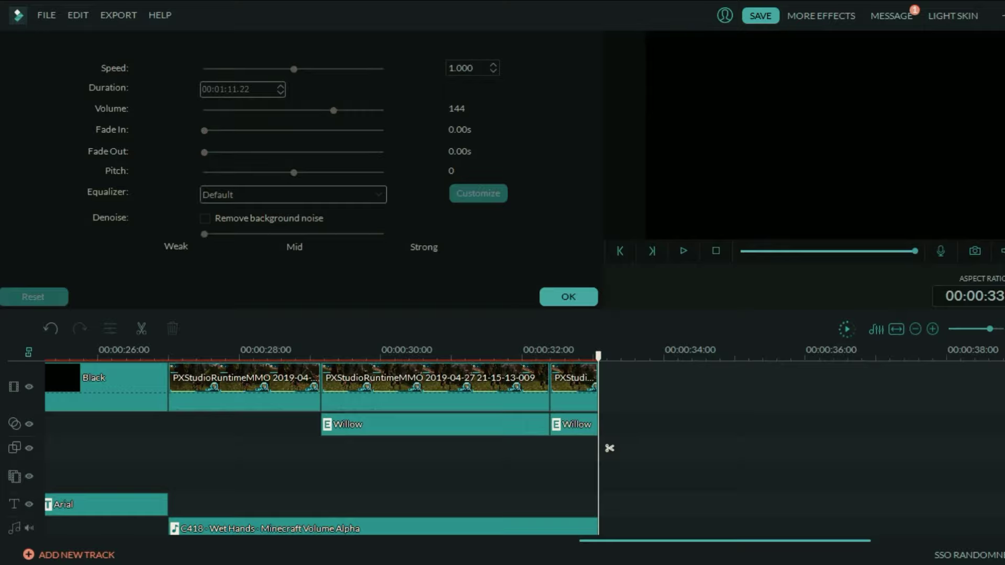
{"action": "left_click", "coordinate": [296, 355]}
{"action": "key", "text": "space"}
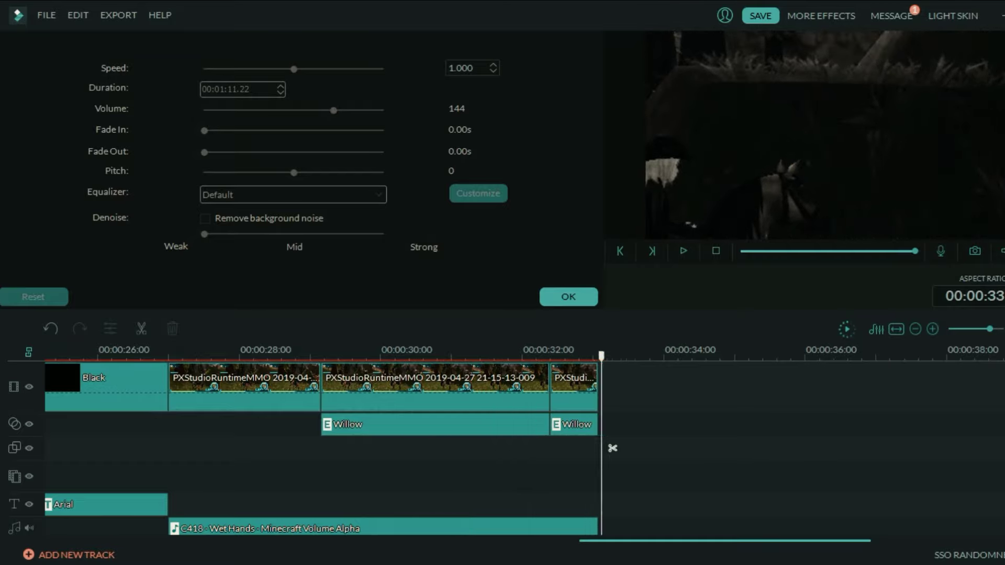
Step: Copy the "minecraft in star stable" title to the start of the last forest clip at about 32 seconds
{"action": "scroll", "coordinate": [366, 445], "scroll_direction": "down", "scroll_amount": 1}
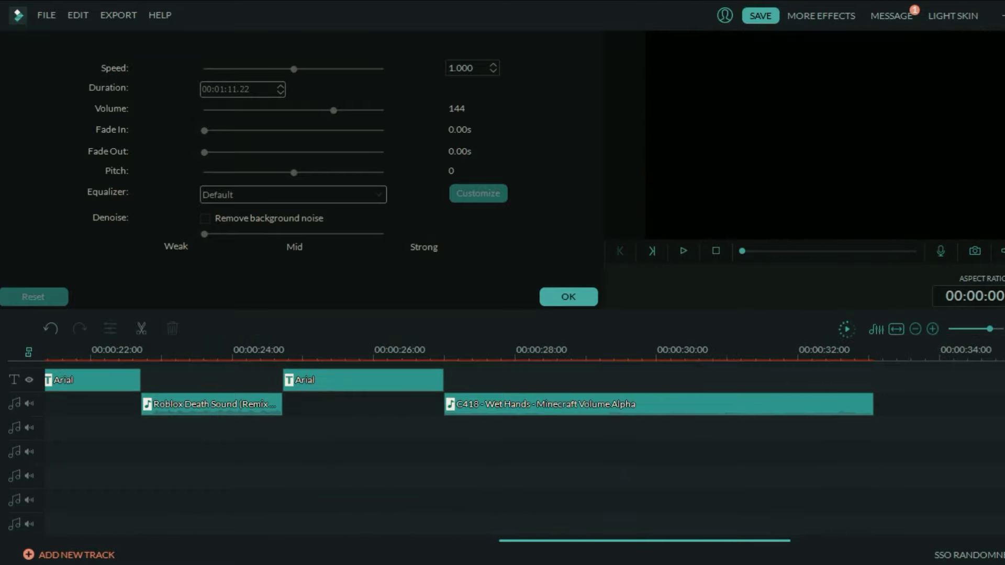
{"action": "left_click", "coordinate": [283, 354]}
{"action": "right_click", "coordinate": [353, 388]}
{"action": "left_click", "coordinate": [390, 457]}
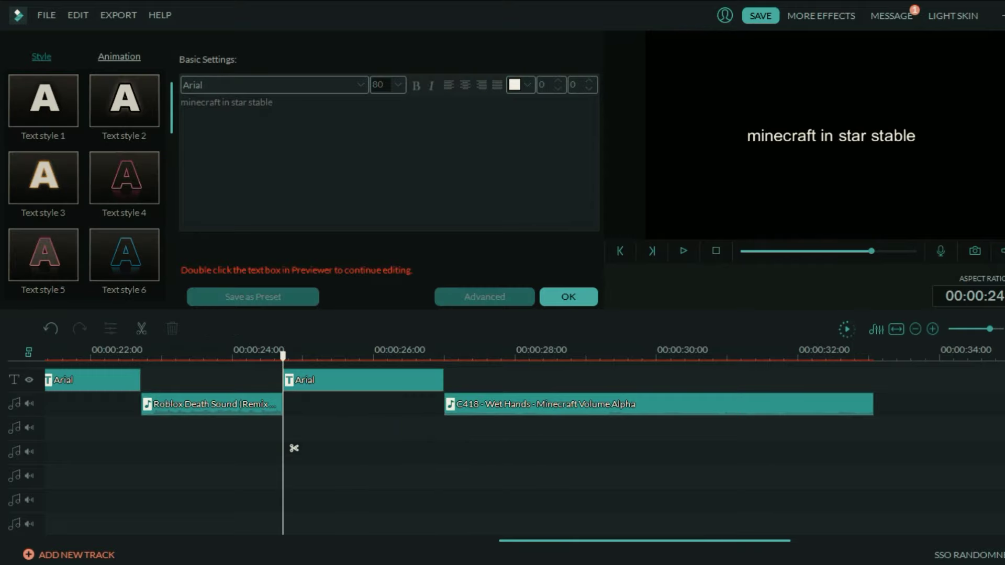
{"action": "scroll", "coordinate": [293, 448], "scroll_direction": "up", "scroll_amount": 3}
{"action": "left_click", "coordinate": [835, 448]}
{"action": "right_click", "coordinate": [837, 448]}
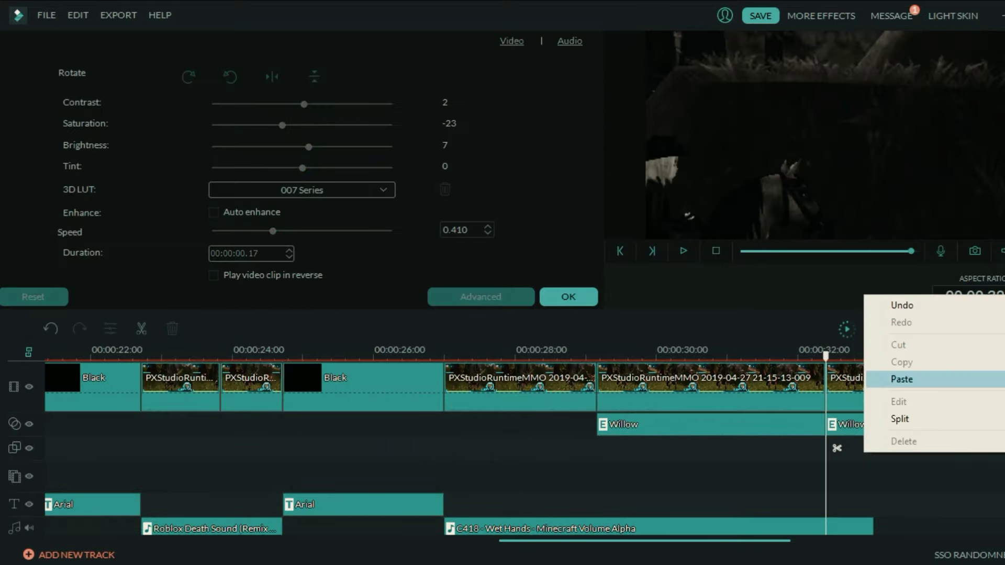
{"action": "left_click", "coordinate": [902, 379]}
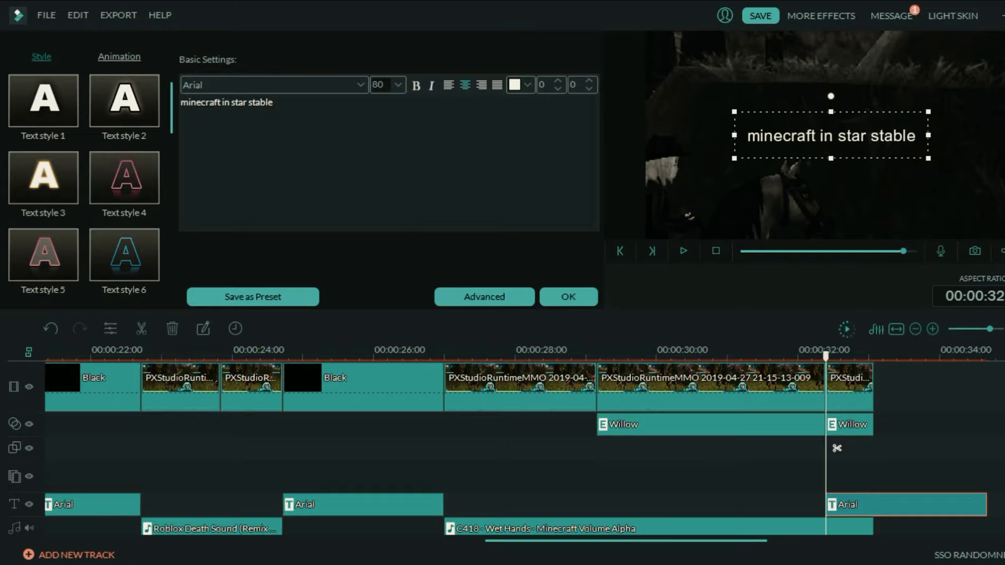
Step: Change the copied title's text to ";(", enlarge and rotate it into a sad face, and position it above the horse
{"action": "left_click_drag", "start_coordinate": [916, 136], "coordinate": [746, 136]}
{"action": "type", "text": ";("}
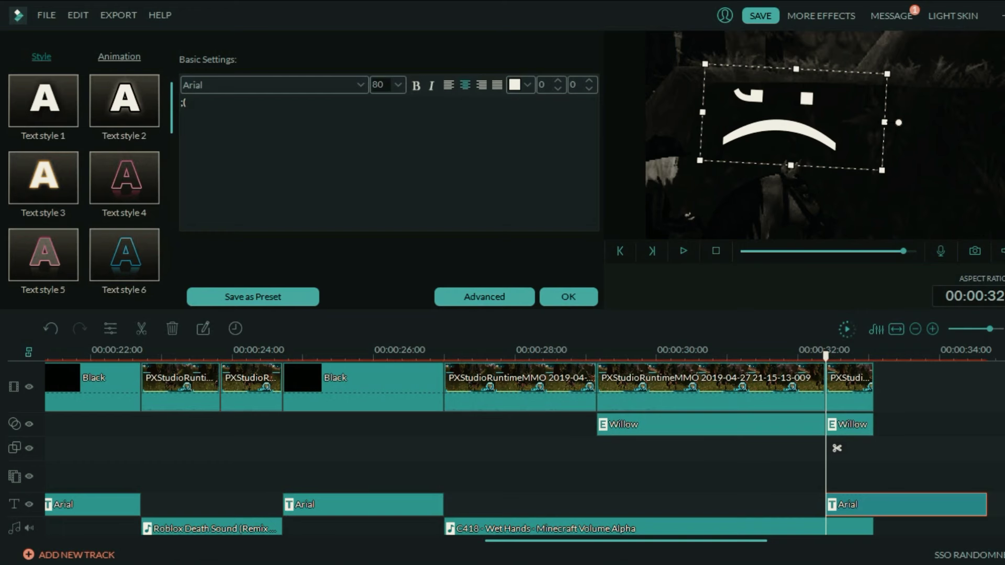
{"action": "left_click_drag", "start_coordinate": [794, 118], "coordinate": [802, 121]}
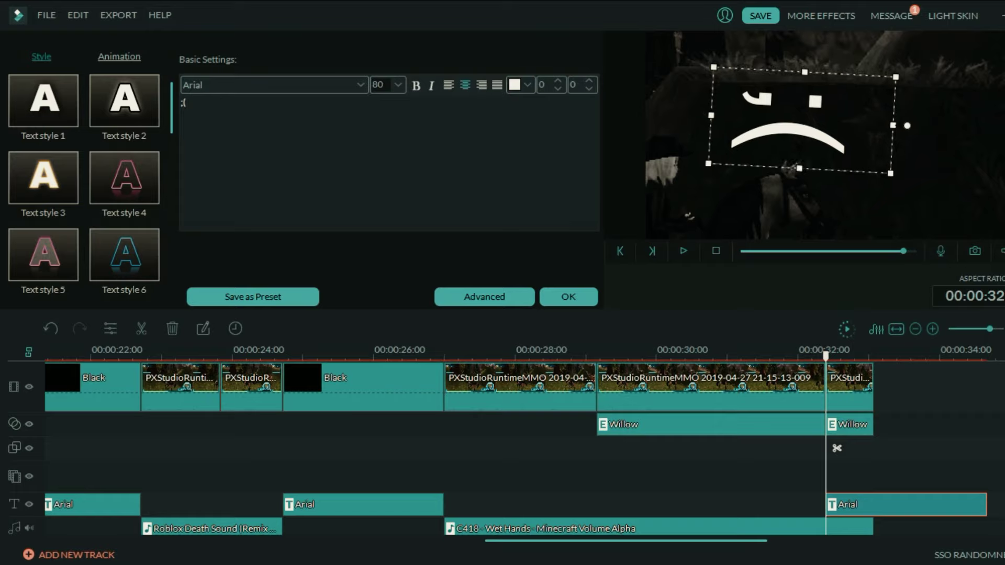
{"action": "left_click", "coordinate": [568, 297]}
Step: Preview the ";(" title and trim it to end together with the last forest clip
{"action": "key", "text": "space"}
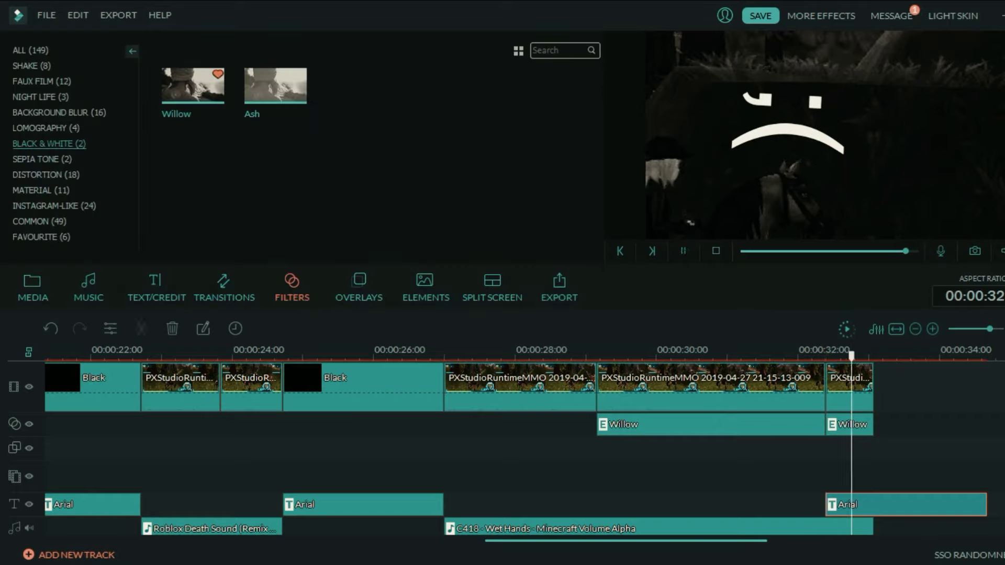
{"action": "key", "text": "space"}
{"action": "left_click_drag", "start_coordinate": [986, 504], "coordinate": [874, 508]}
{"action": "mouse_move", "coordinate": [886, 448]}
{"action": "left_mouse_down"}
{"action": "mouse_move", "coordinate": [838, 448]}
{"action": "mouse_move", "coordinate": [871, 449]}
{"action": "left_mouse_up"}
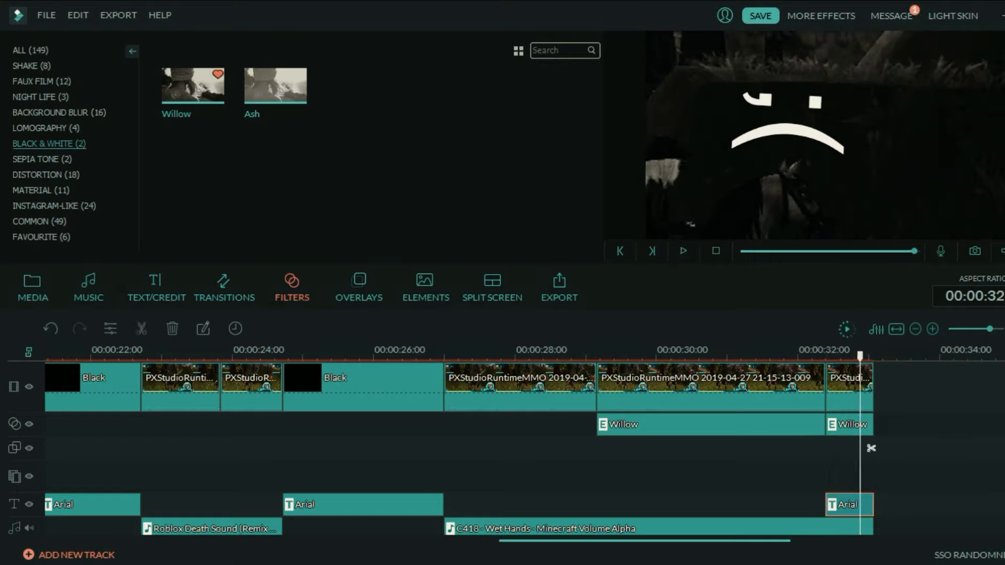
Step: Place the x1f4a7 water drop image from My Album on the overlay track at the start of the last forest clip
{"action": "left_click", "coordinate": [33, 288]}
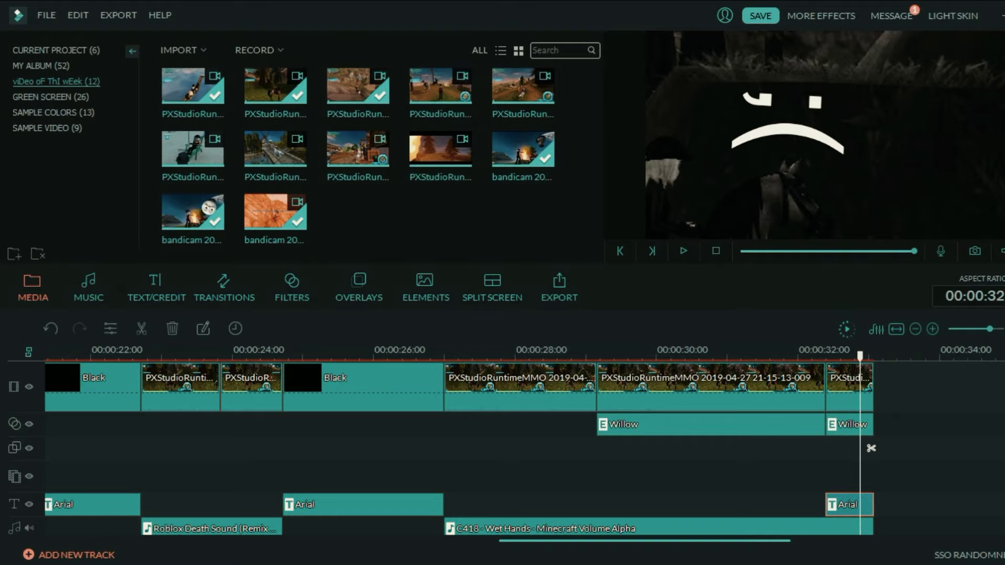
{"action": "left_click", "coordinate": [56, 51]}
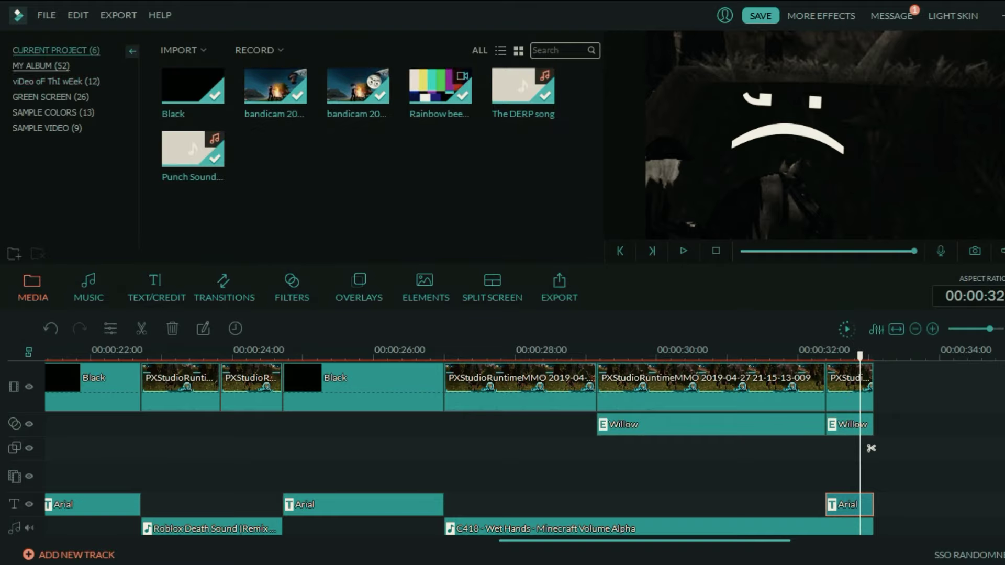
{"action": "left_click", "coordinate": [41, 66]}
{"action": "mouse_move", "coordinate": [193, 148]}
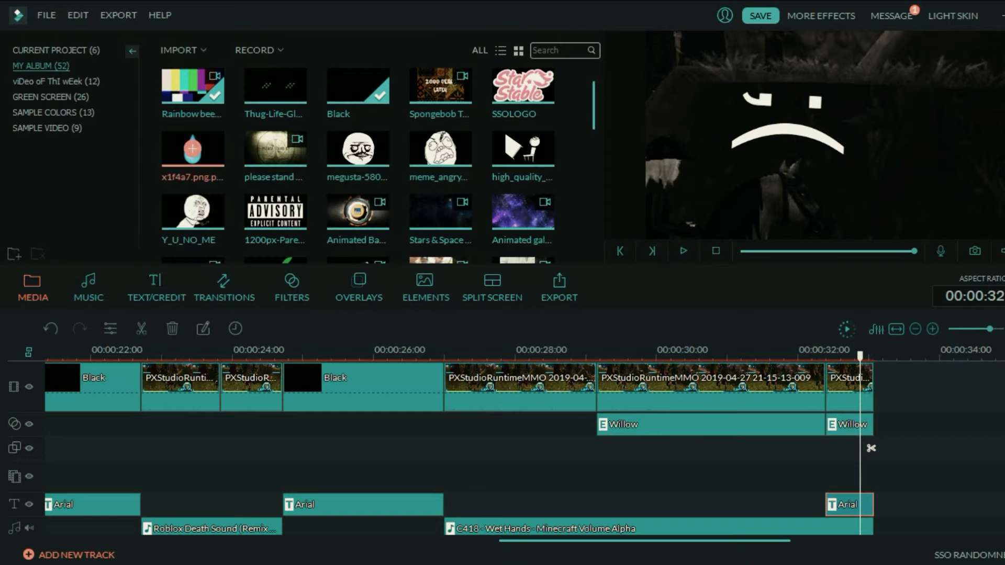
{"action": "left_click_drag", "start_coordinate": [193, 149], "coordinate": [879, 476]}
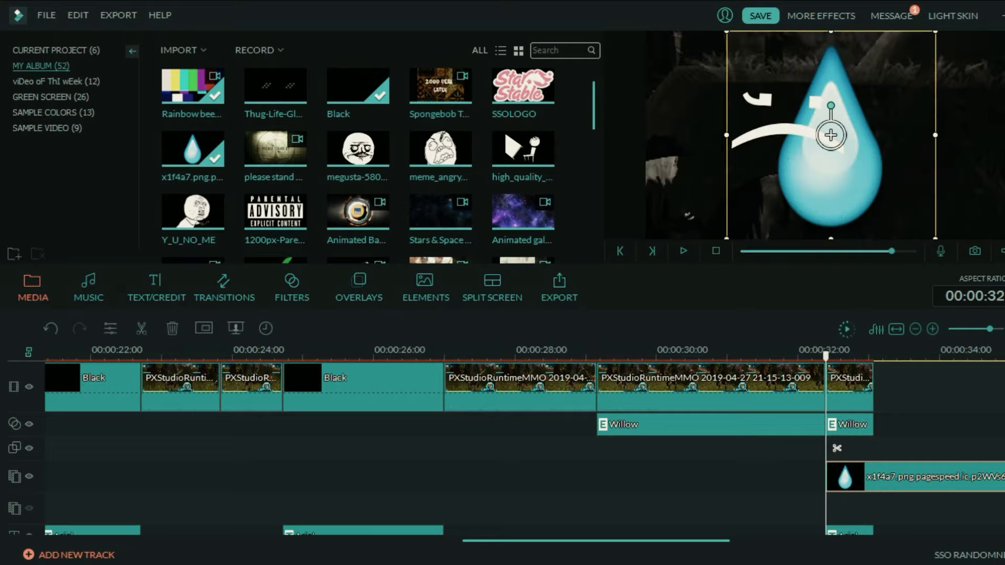
Step: Split the water drop image where the last forest clip ends and delete the excess
{"action": "left_click_drag", "start_coordinate": [826, 356], "coordinate": [874, 356]}
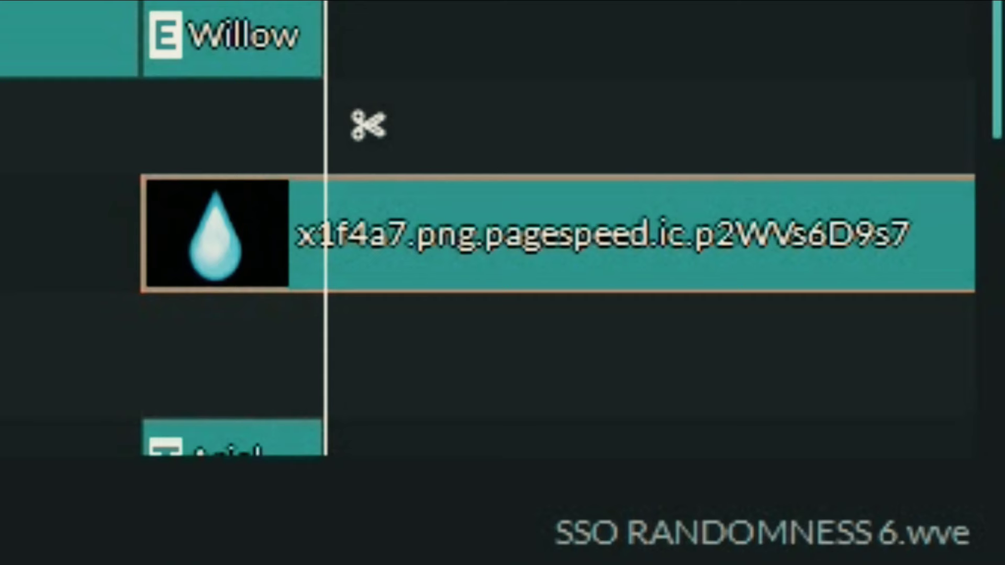
{"action": "key", "text": "Delete"}
{"action": "key", "text": "ctrl+z"}
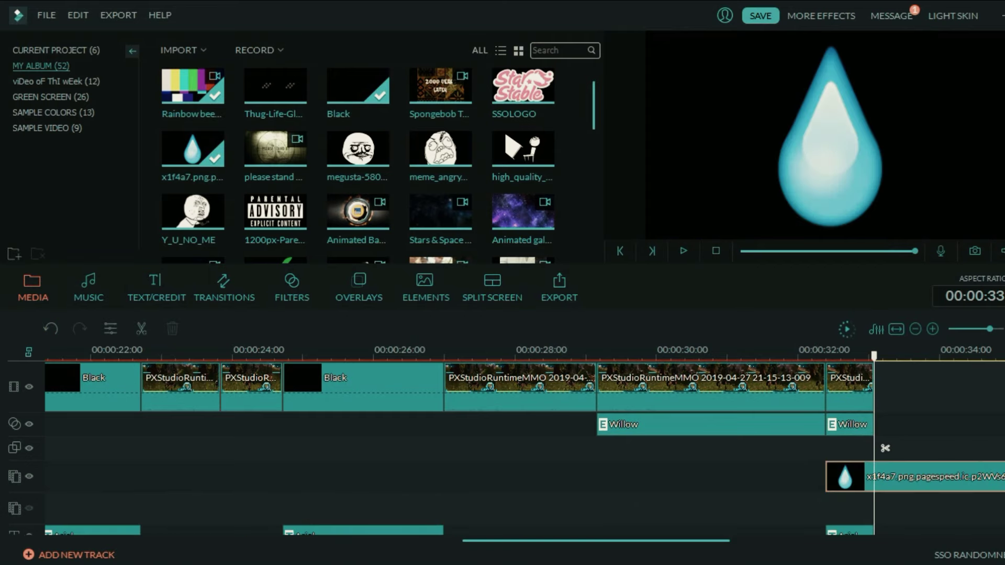
{"action": "key", "text": "ctrl+b"}
{"action": "key", "text": "Delete"}
Step: Apply the Fade Slide 2 motion to the water drop, shrink it into a tear beside the sad face, and preview it
{"action": "double_click", "coordinate": [849, 477]}
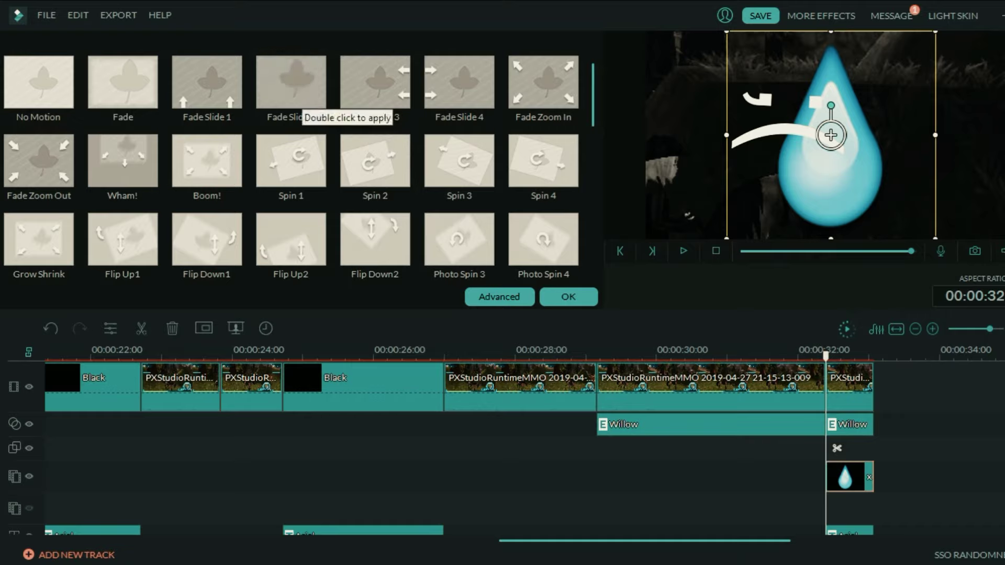
{"action": "double_click", "coordinate": [301, 90]}
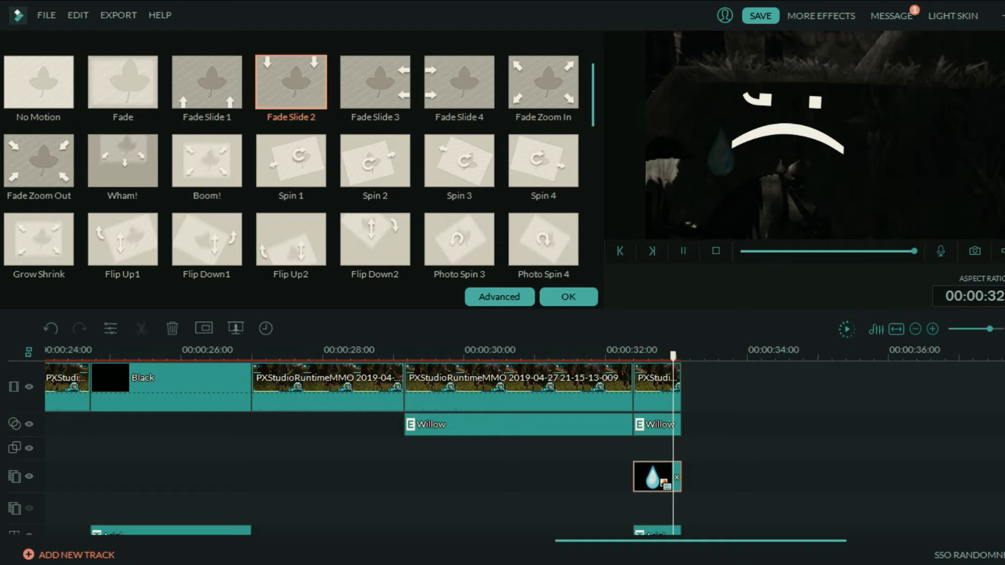
{"action": "left_click_drag", "start_coordinate": [196, 541], "coordinate": [744, 541]}
{"action": "left_click", "coordinate": [504, 354]}
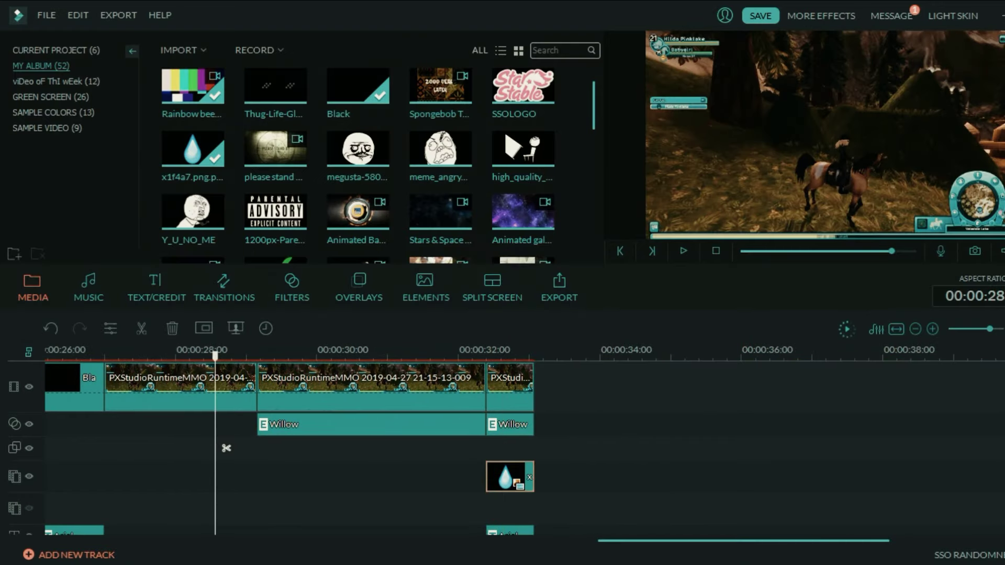
Step: Search the music library for "roblo" and place the Roblox Death Sound under the Minecraft music at the start of the last forest clip
{"action": "scroll", "coordinate": [288, 445], "scroll_direction": "down", "scroll_amount": 3}
{"action": "scroll", "coordinate": [226, 449], "scroll_direction": "up", "scroll_amount": 3}
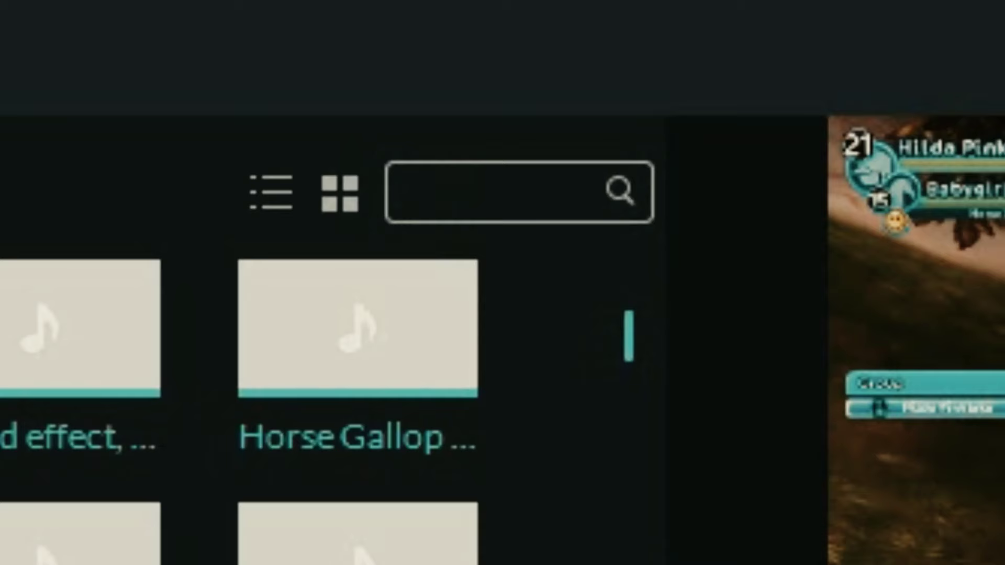
{"action": "type", "text": "roblo"}
{"action": "scroll", "coordinate": [226, 448], "scroll_direction": "down", "scroll_amount": 3}
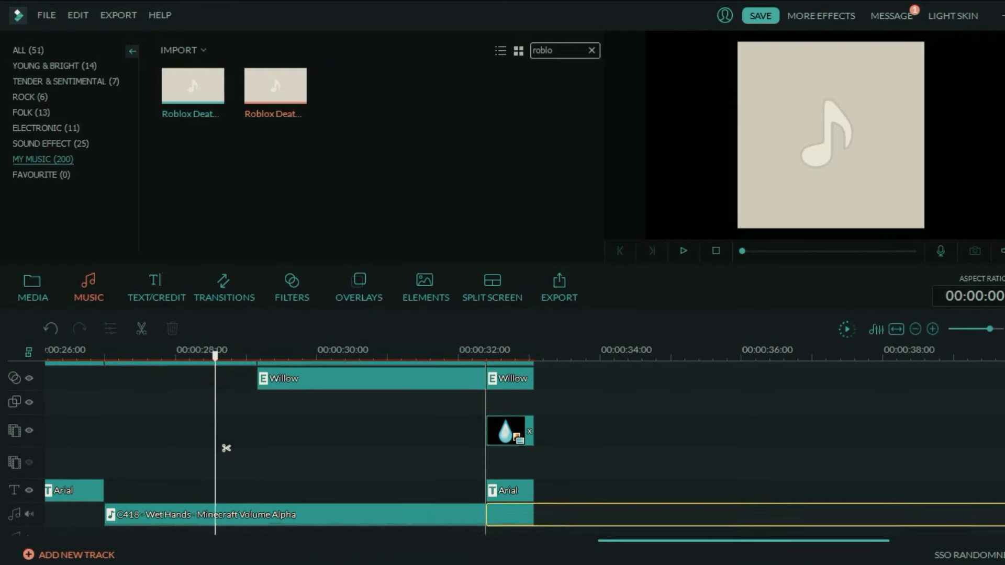
{"action": "left_click_drag", "start_coordinate": [488, 516], "coordinate": [487, 514]}
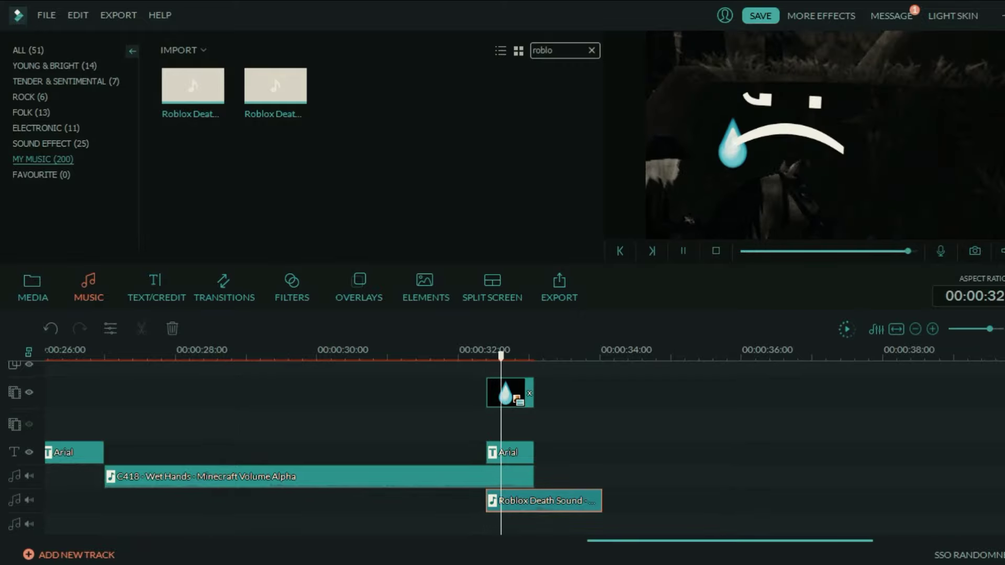
Step: Set the Roblox Death Sound's speed to 0.530 and trim it to end together with the last forest clip
{"action": "key", "text": "space"}
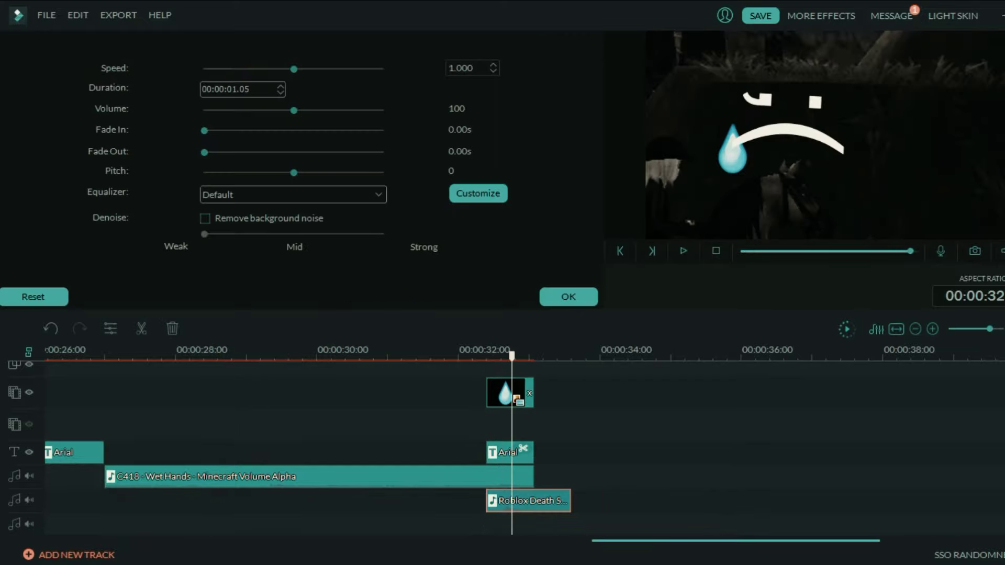
{"action": "left_click_drag", "start_coordinate": [294, 69], "coordinate": [248, 69]}
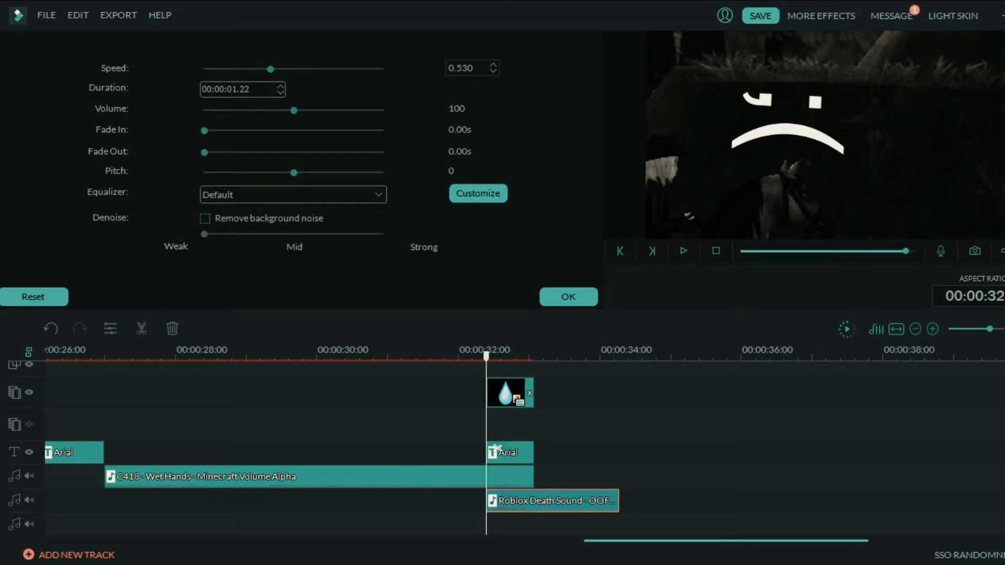
{"action": "key", "text": "space"}
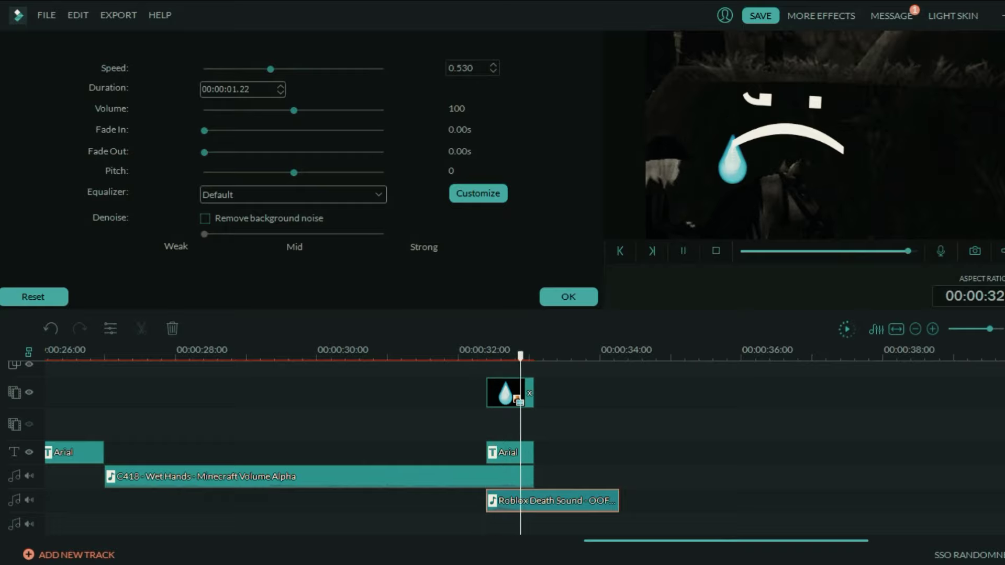
{"action": "left_click_drag", "start_coordinate": [618, 501], "coordinate": [534, 501]}
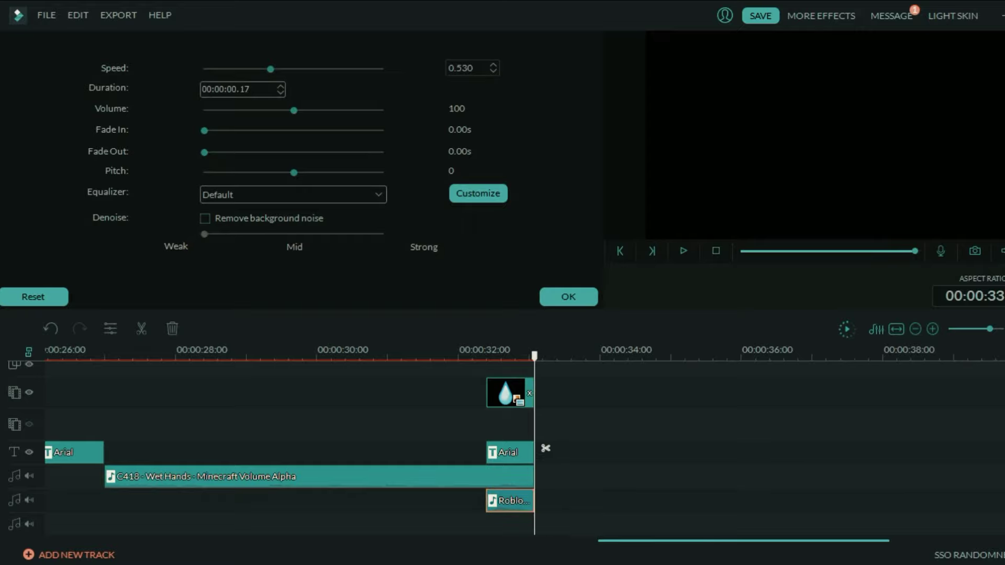
Step: Lower the Roblox Death Sound's pitch and preview the result
{"action": "left_click", "coordinate": [495, 356]}
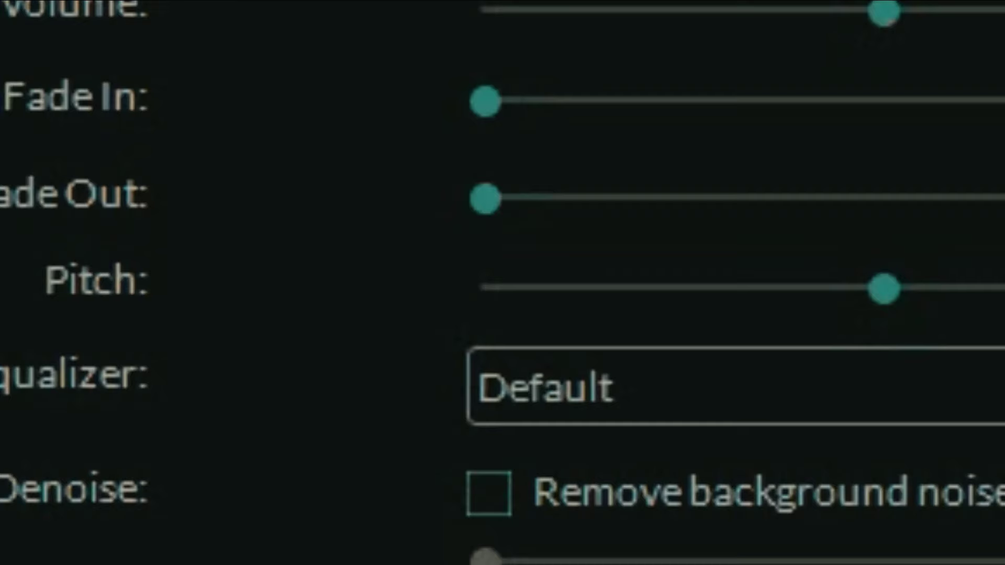
{"action": "left_click_drag", "start_coordinate": [293, 173], "coordinate": [250, 173]}
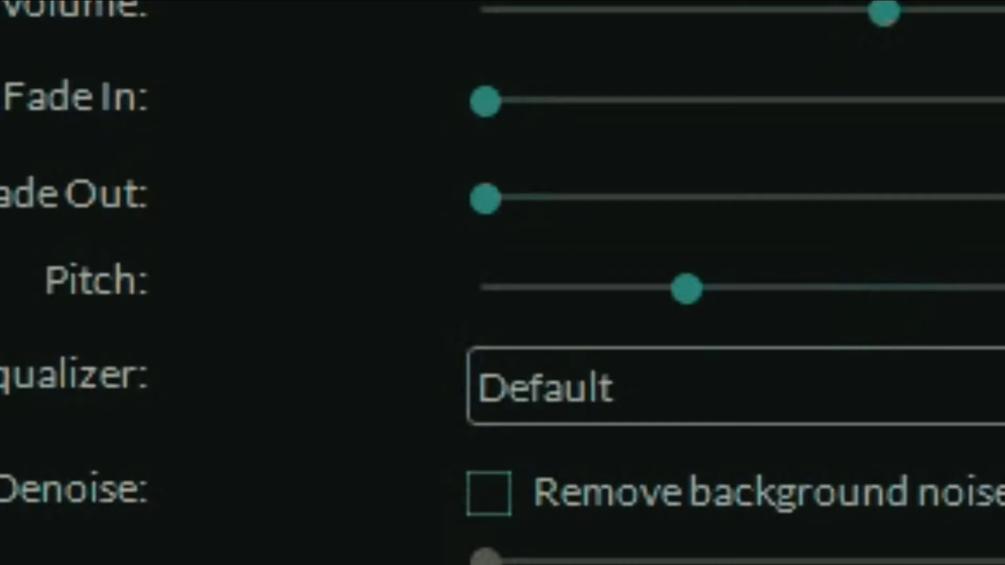
{"action": "key", "text": "space"}
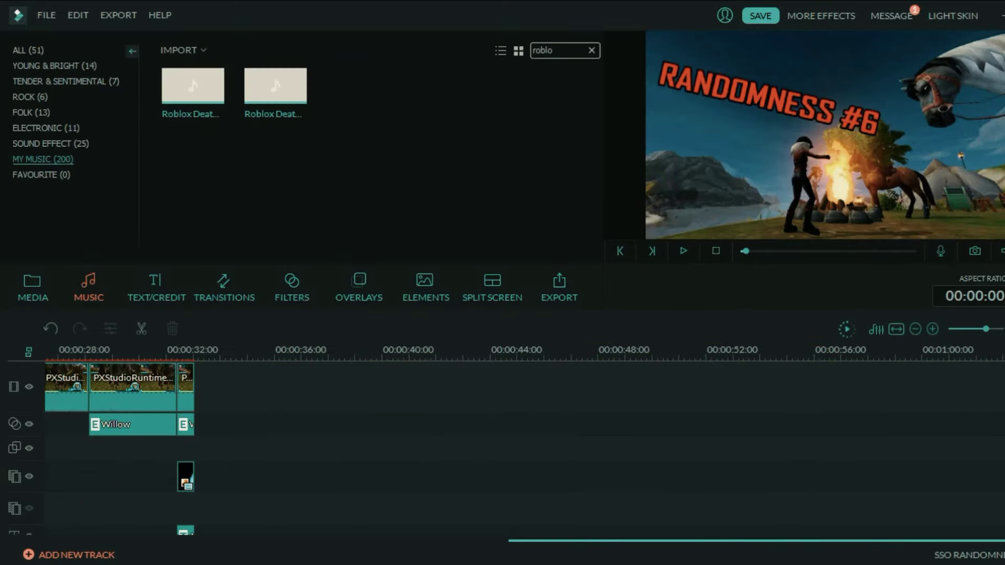
Step: Copy the rainbow color bars clip from about 5 seconds to the end of the last forest clip and shorten the copy
{"action": "left_click", "coordinate": [196, 355]}
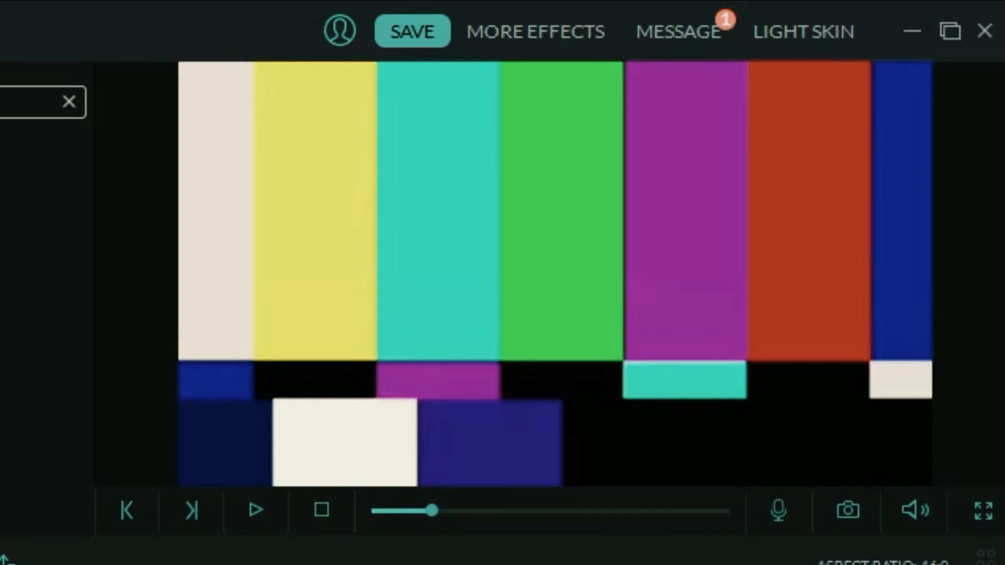
{"action": "right_click", "coordinate": [194, 385]}
{"action": "left_click", "coordinate": [229, 190]}
{"action": "left_click_drag", "start_coordinate": [309, 541], "coordinate": [520, 541]}
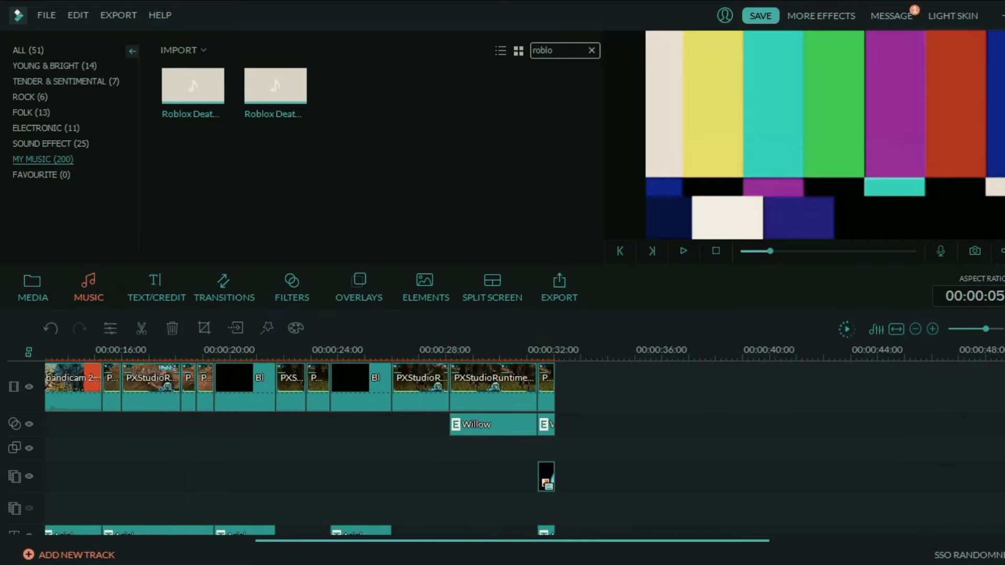
{"action": "left_click", "coordinate": [556, 355]}
{"action": "key", "text": "ctrl+v"}
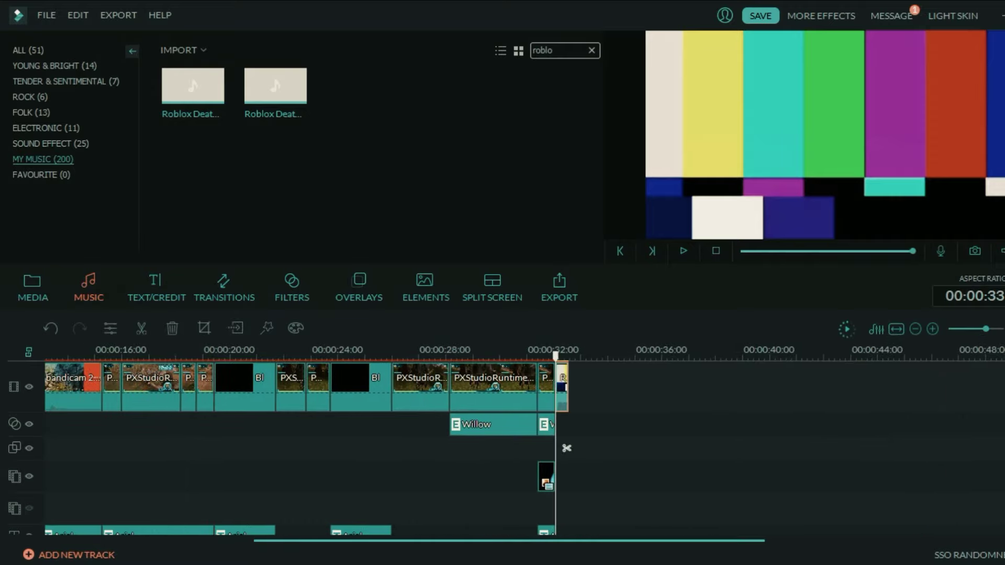
{"action": "left_click_drag", "start_coordinate": [556, 356], "coordinate": [565, 356]}
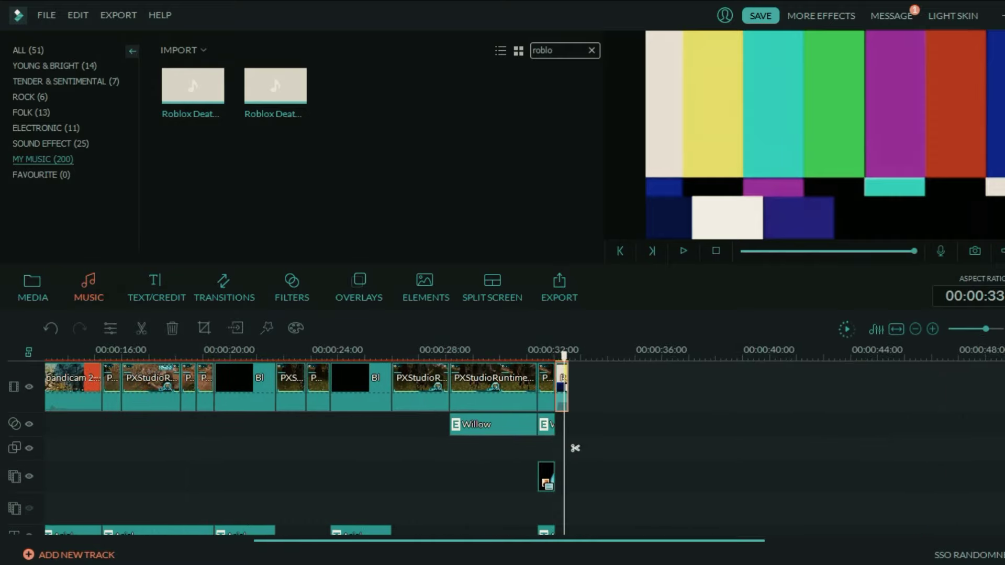
{"action": "key", "text": "Delete"}
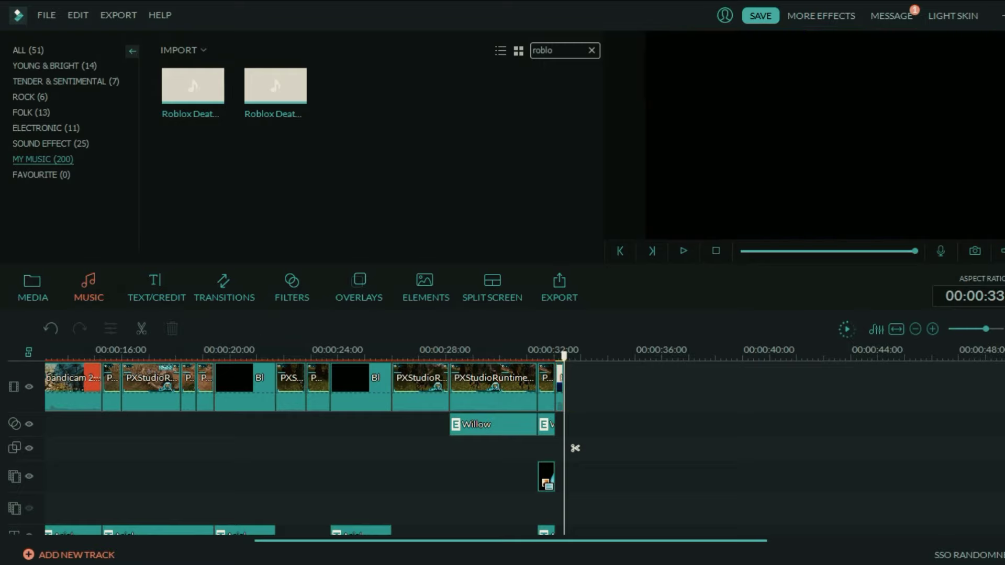
Step: Add the hilltop gameplay clip with the rearing black horse from viDeo oF ThI wEek after the color bars and preview it
{"action": "left_click", "coordinate": [33, 288]}
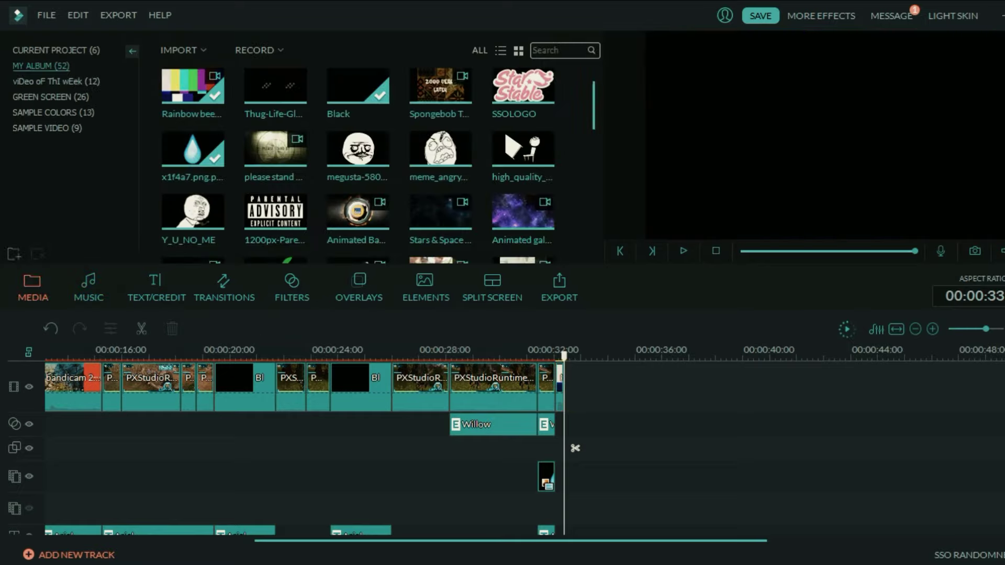
{"action": "left_click", "coordinate": [56, 81]}
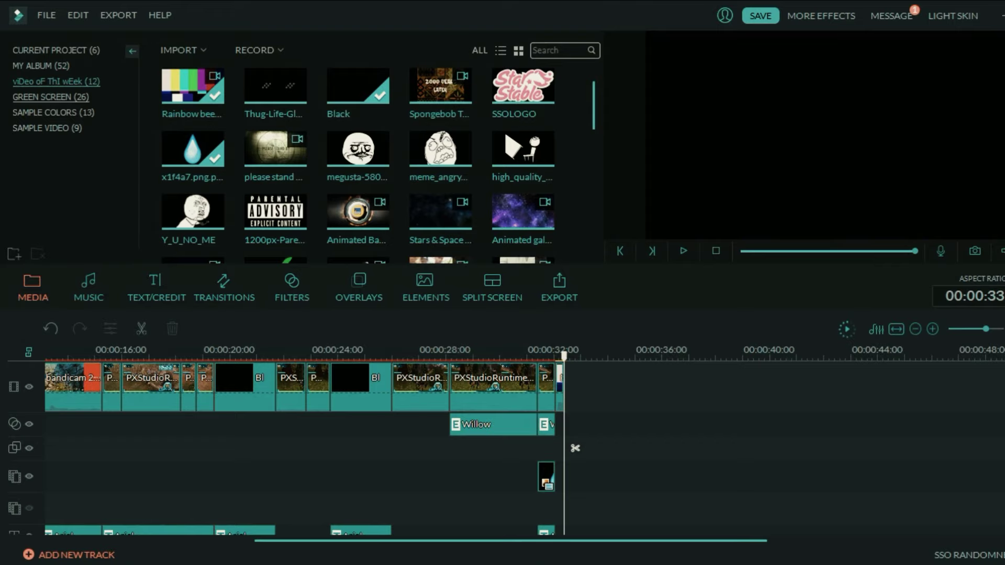
{"action": "left_click", "coordinate": [441, 85]}
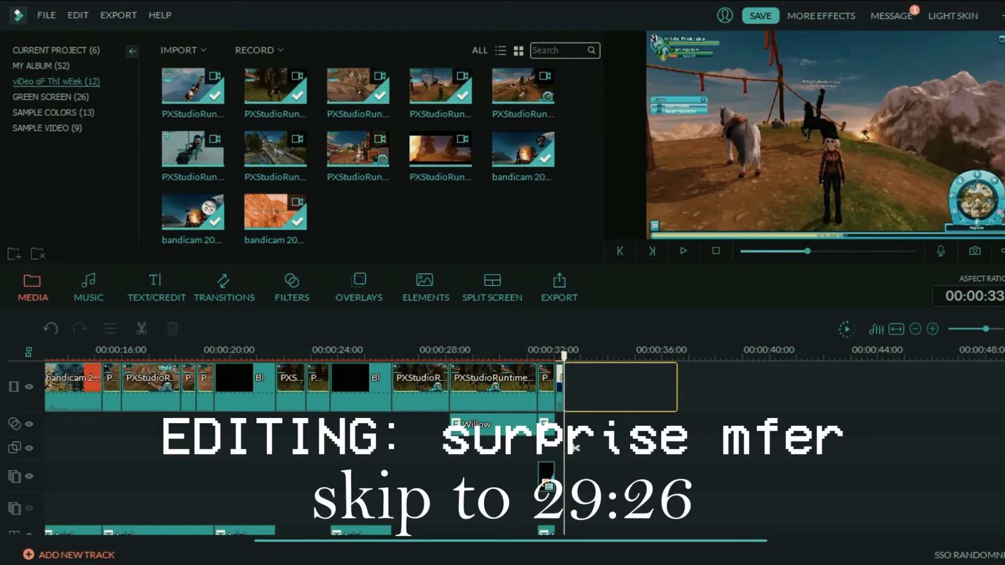
{"action": "key", "text": "space"}
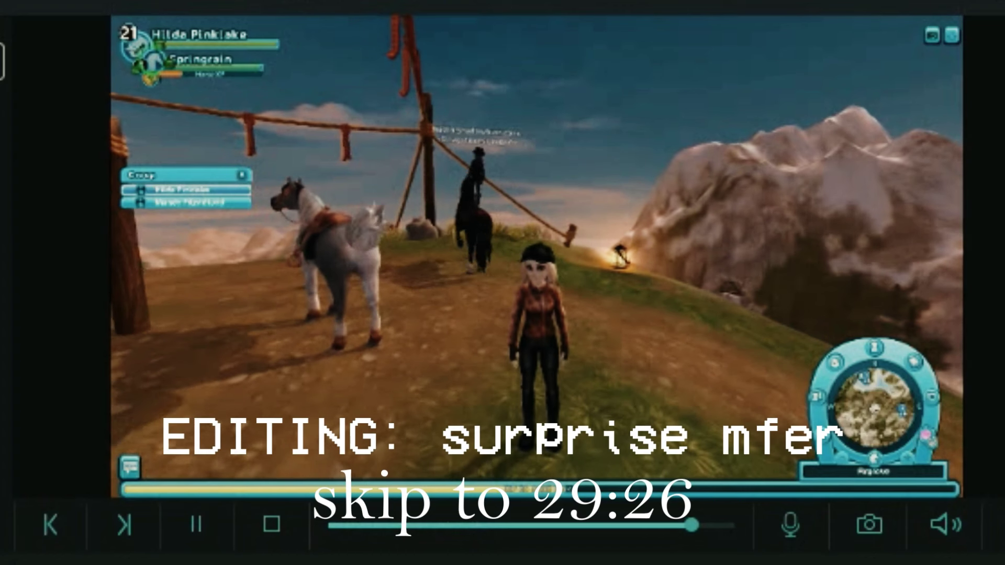
{"action": "key", "text": "space"}
{"action": "key", "text": "Escape"}
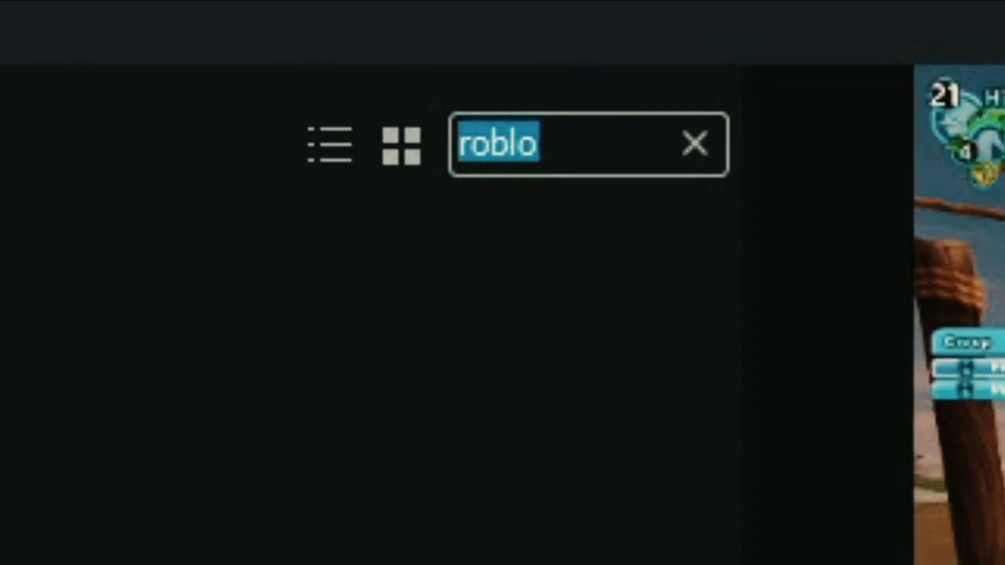
Step: Search the music library for "cha" and place the Chaccaron track beneath the start of the hilltop clip
{"action": "type", "text": "cha"}
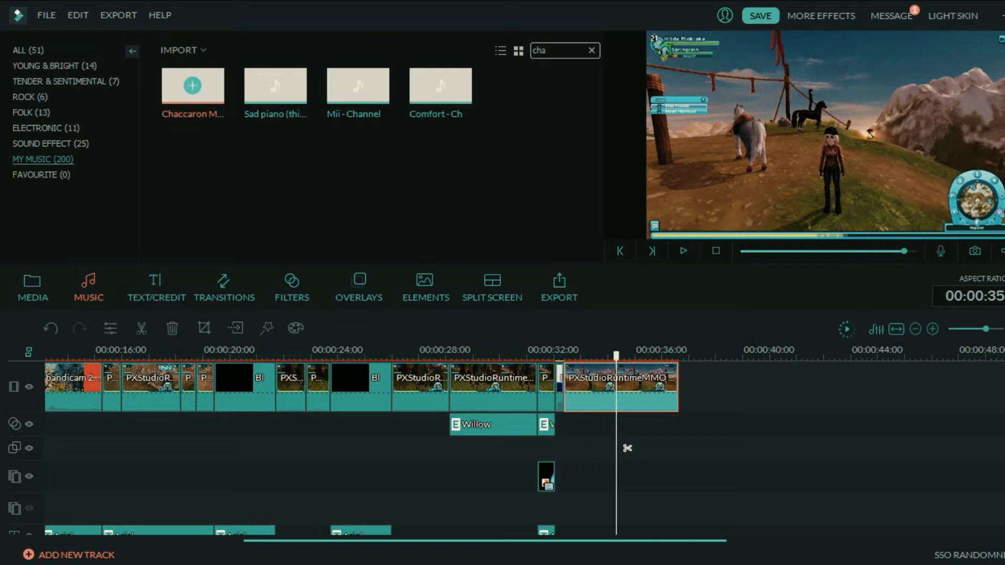
{"action": "left_click", "coordinate": [193, 86]}
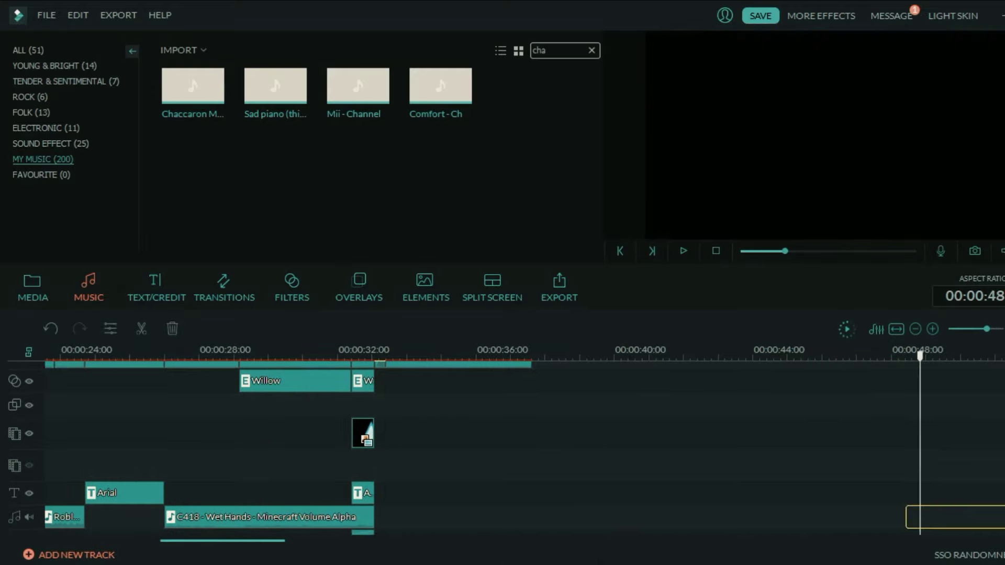
{"action": "left_click_drag", "start_coordinate": [907, 517], "coordinate": [386, 501]}
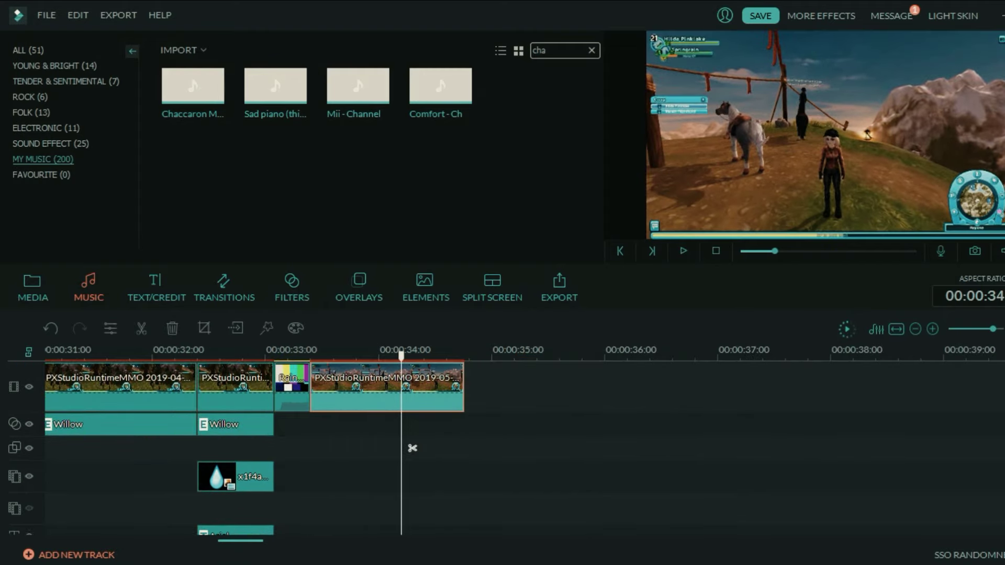
Step: Preview the hilltop clip from its start and split it just before 34 seconds, where the black horse rears
{"action": "left_click_drag", "start_coordinate": [401, 356], "coordinate": [310, 356]}
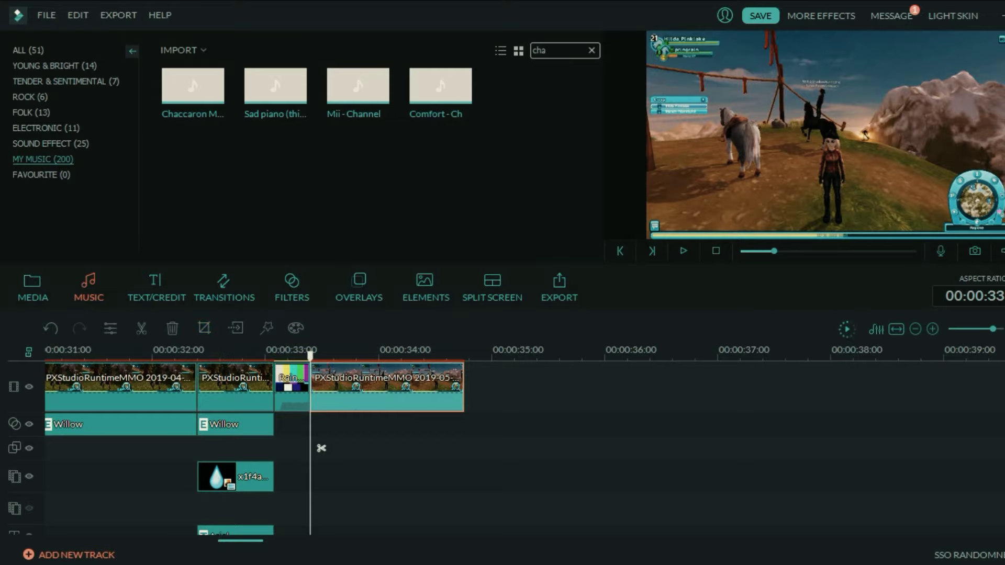
{"action": "key", "text": "space"}
{"action": "key", "text": "space"}
{"action": "key", "text": "ctrl+b"}
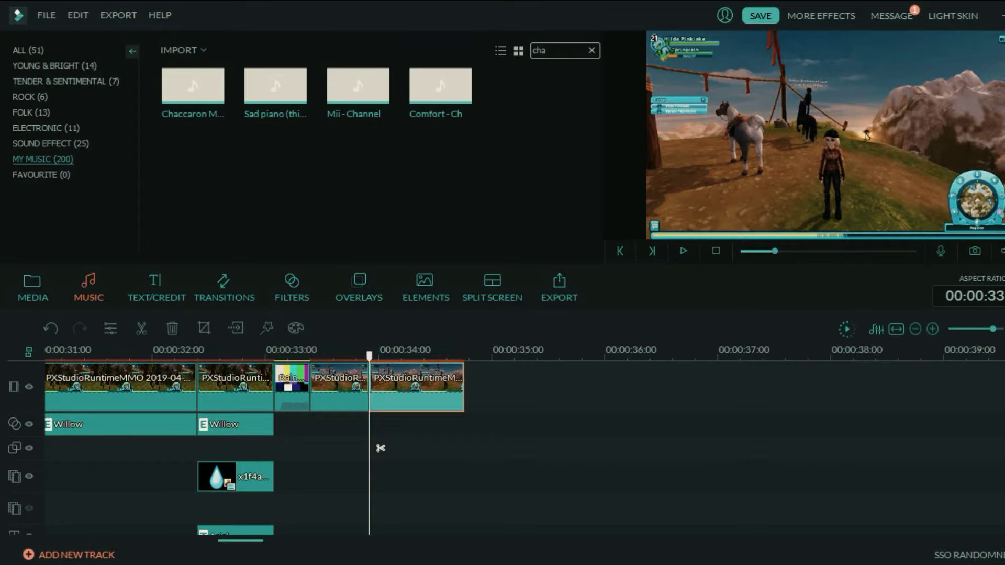
Step: Crop the short middle hilltop segment to 326 × 183 at 16:9 around the rider on the rearing horse, and preview the zoom
{"action": "key", "text": "alt+c"}
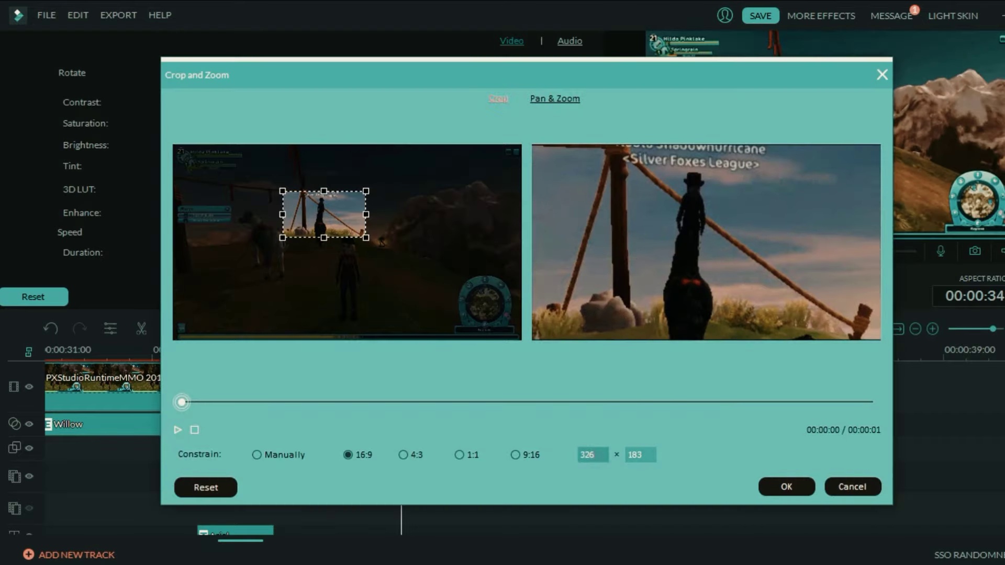
{"action": "left_click_drag", "start_coordinate": [366, 238], "coordinate": [367, 238]}
{"action": "left_click", "coordinate": [786, 487]}
{"action": "left_click", "coordinate": [375, 351]}
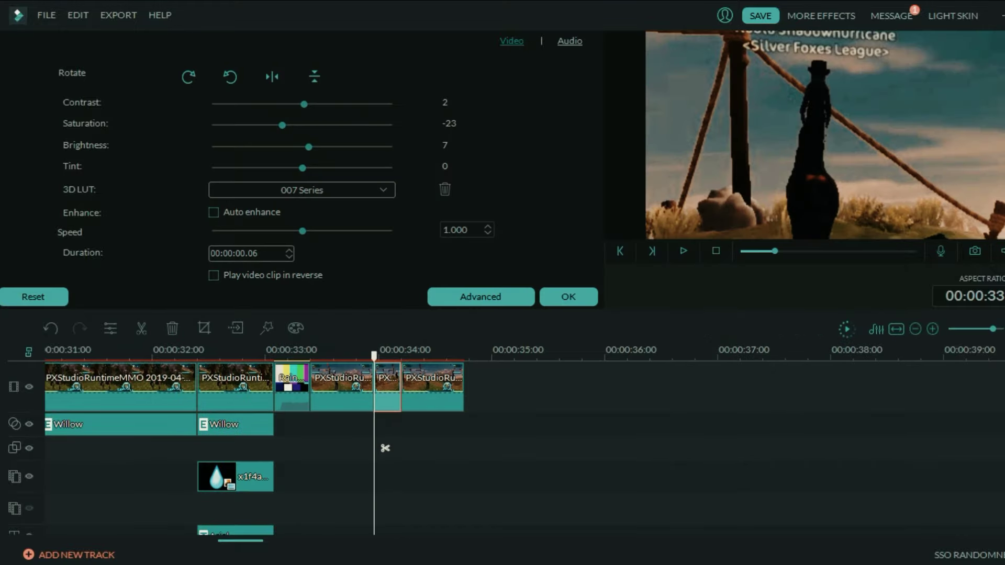
{"action": "key", "text": "space"}
{"action": "left_click", "coordinate": [375, 351]}
{"action": "key", "text": "space"}
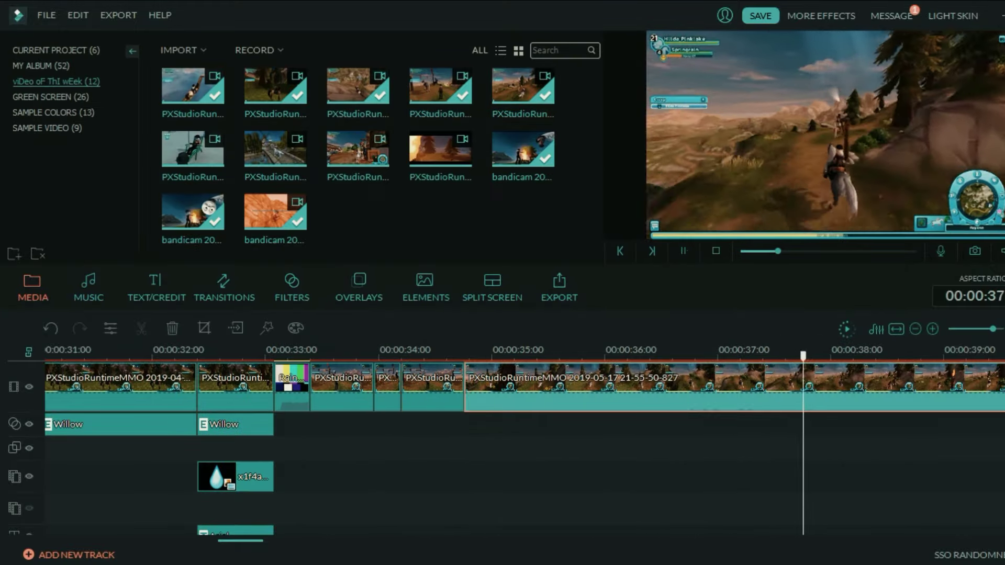
{"action": "key", "text": "space"}
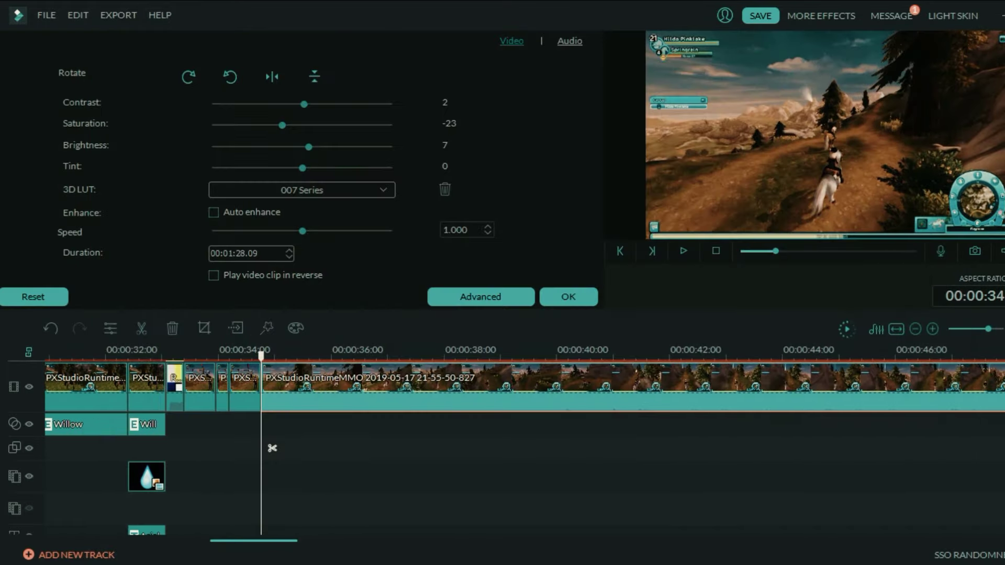
{"action": "key", "text": "space"}
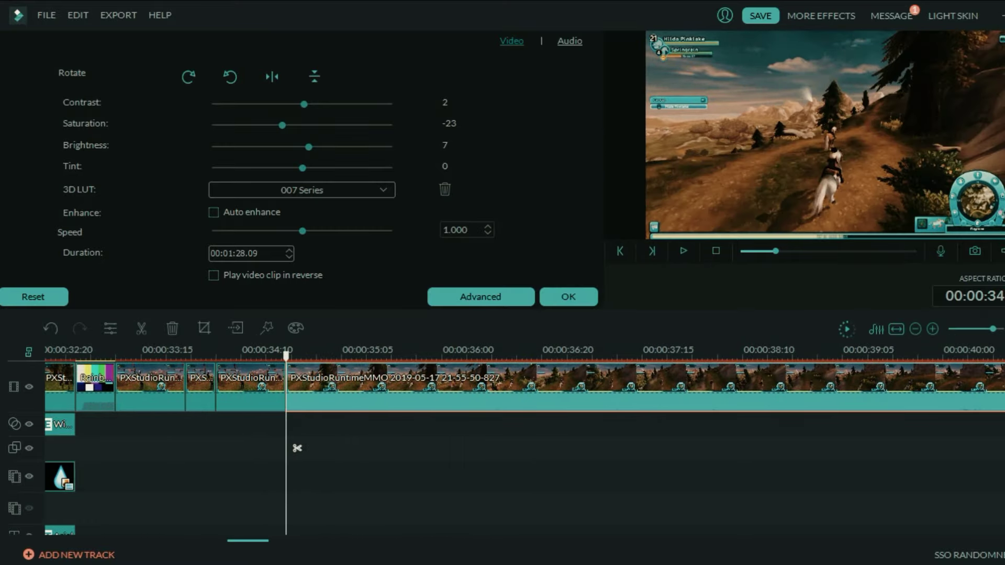
{"action": "key", "text": "space"}
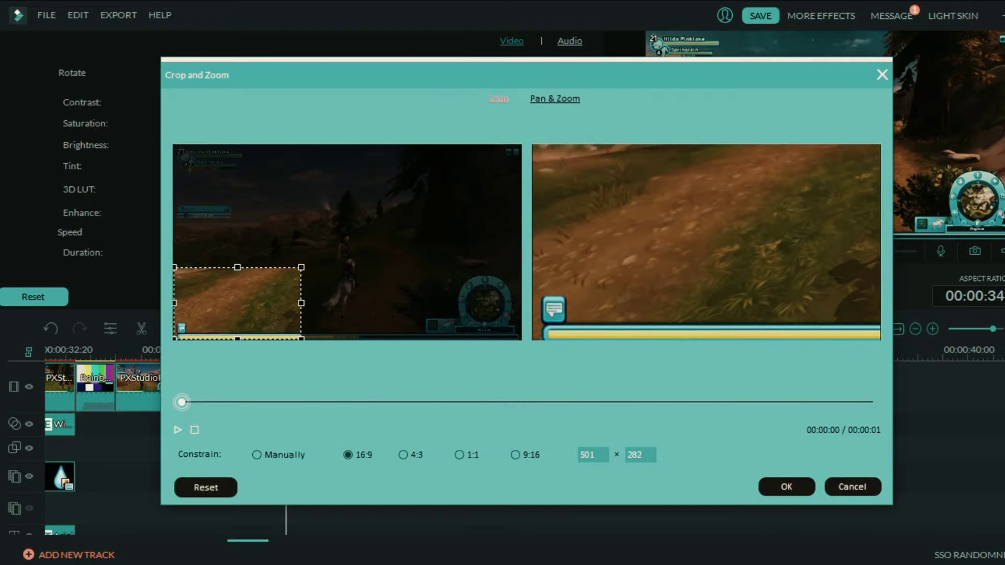
{"action": "mouse_move", "coordinate": [237, 304]}
{"action": "left_mouse_down"}
{"action": "mouse_move", "coordinate": [331, 241]}
{"action": "mouse_move", "coordinate": [274, 265]}
{"action": "mouse_move", "coordinate": [237, 304]}
{"action": "left_mouse_up"}
{"action": "left_click_drag", "start_coordinate": [181, 402], "coordinate": [310, 402]}
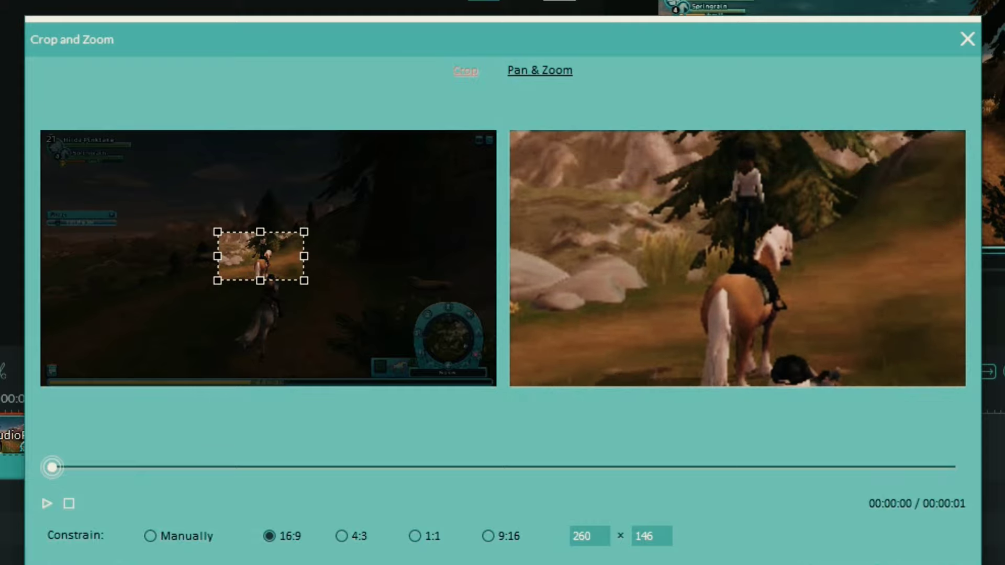
Step: Apply a 16:9 pan and zoom from the distant standing rider to the same rider passing close by, and preview the sequence
{"action": "left_click", "coordinate": [540, 71]}
{"action": "left_click", "coordinate": [78, 360]}
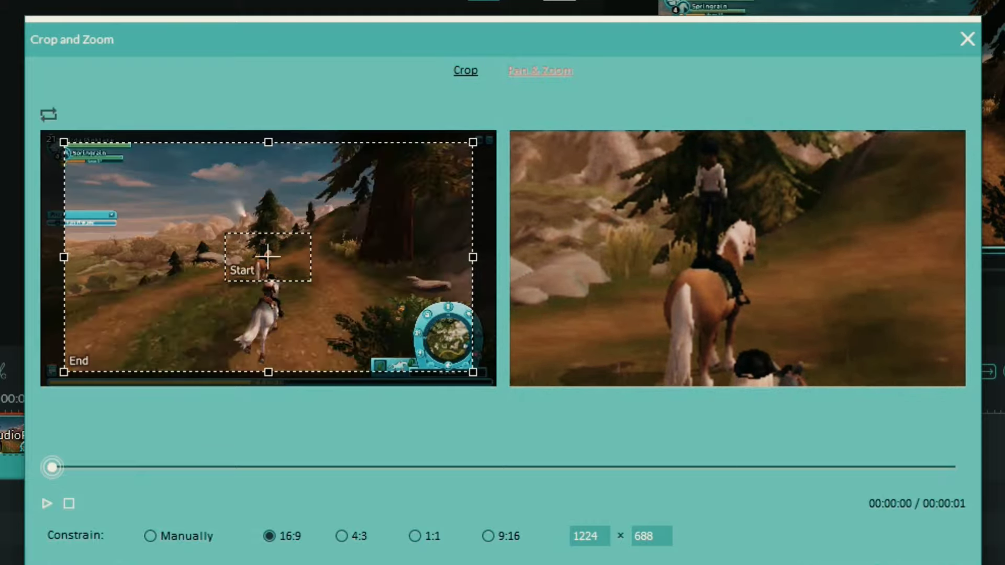
{"action": "left_click_drag", "start_coordinate": [64, 142], "coordinate": [292, 271]}
{"action": "left_click_drag", "start_coordinate": [382, 322], "coordinate": [131, 299]}
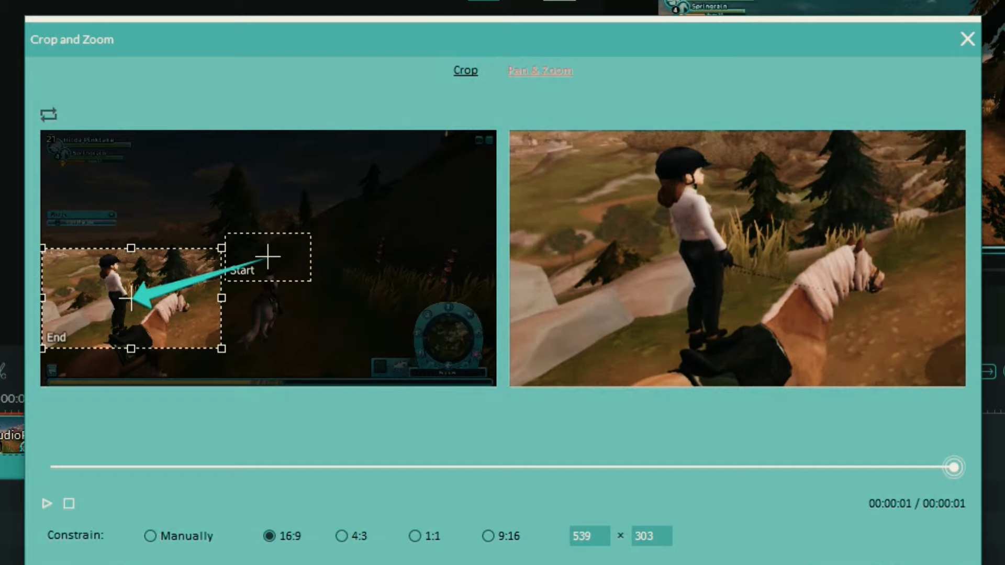
{"action": "left_click_drag", "start_coordinate": [221, 348], "coordinate": [265, 373]}
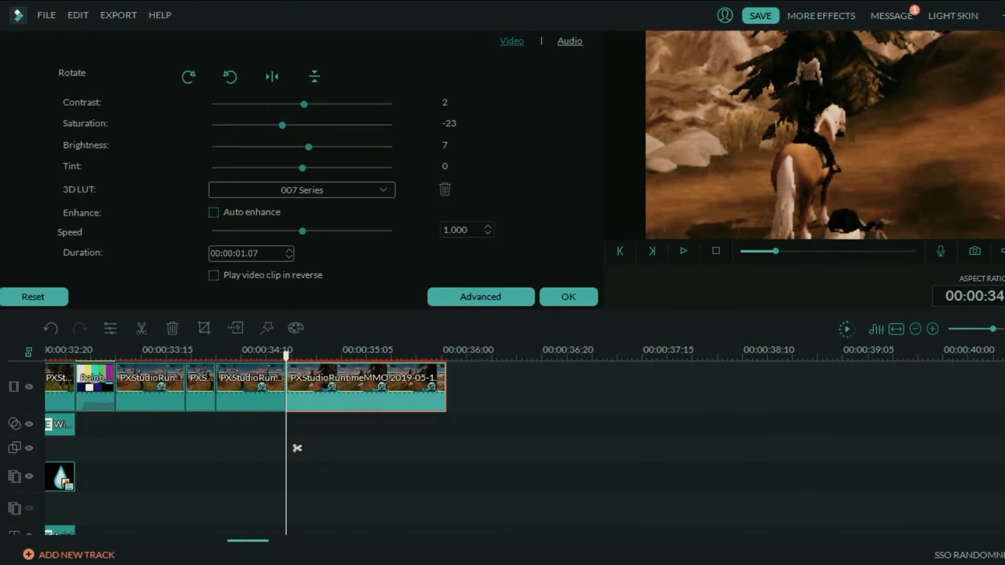
{"action": "left_click", "coordinate": [151, 388]}
{"action": "key", "text": "space"}
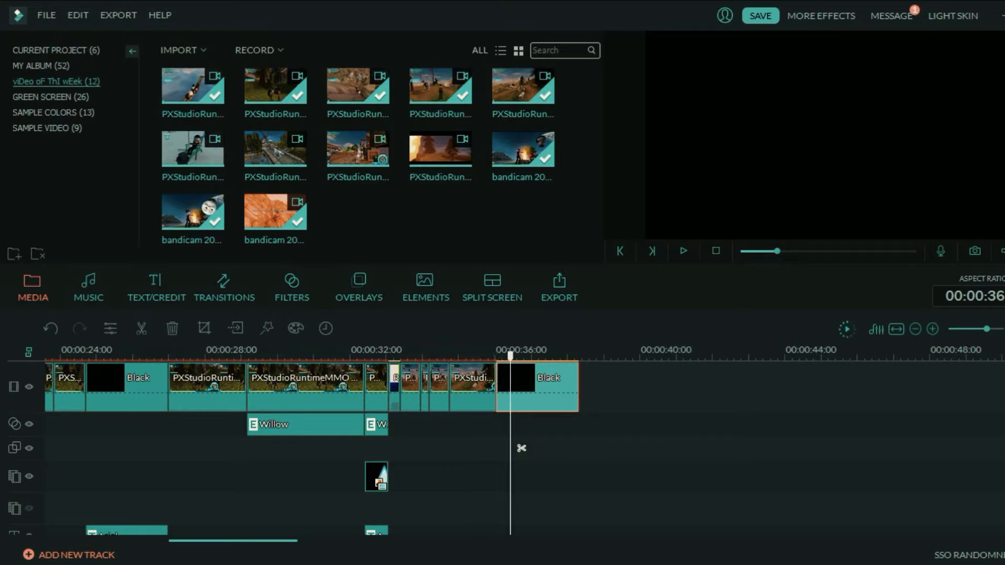
Step: Shorten the Black clip after the riding segments to a brief pause and remove the Chaccaron track from where that pause begins
{"action": "key", "text": "Delete"}
{"action": "left_click", "coordinate": [496, 356]}
{"action": "scroll", "coordinate": [503, 448], "scroll_direction": "down", "scroll_amount": 3}
{"action": "left_click", "coordinate": [513, 403]}
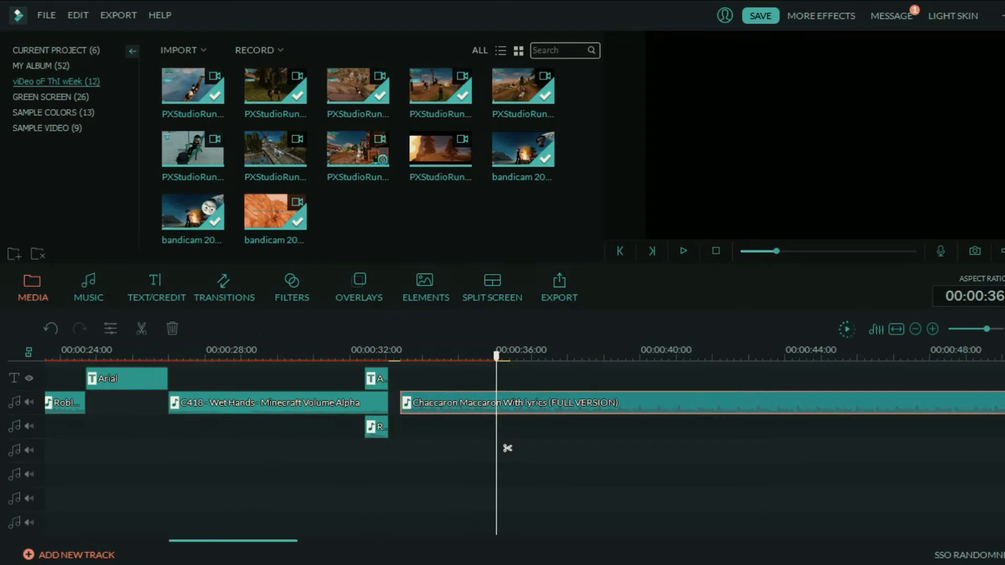
{"action": "key", "text": "ctrl+b"}
{"action": "key", "text": "Delete"}
{"action": "scroll", "coordinate": [508, 448], "scroll_direction": "up", "scroll_amount": 3}
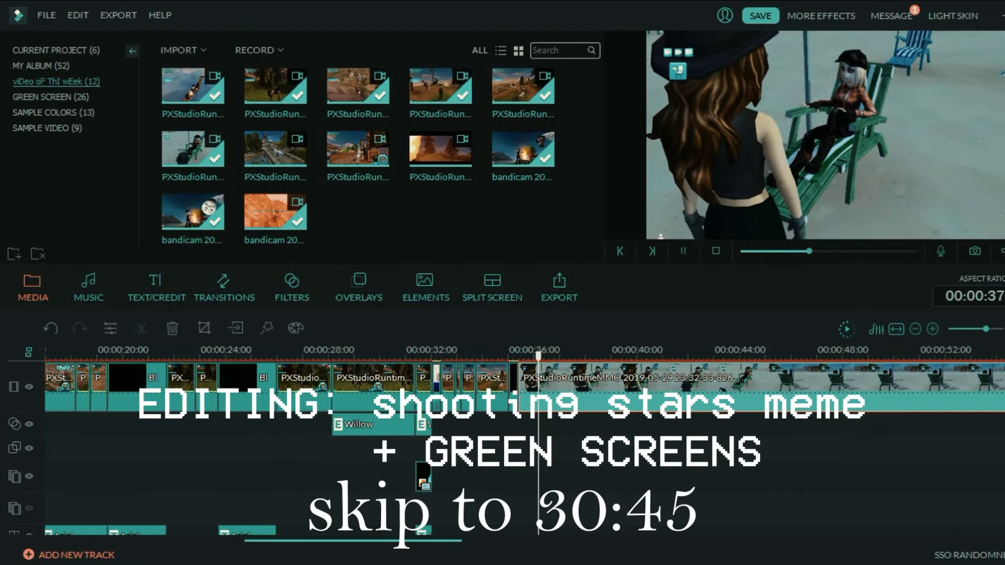
{"action": "key", "text": "ctrl+minus"}
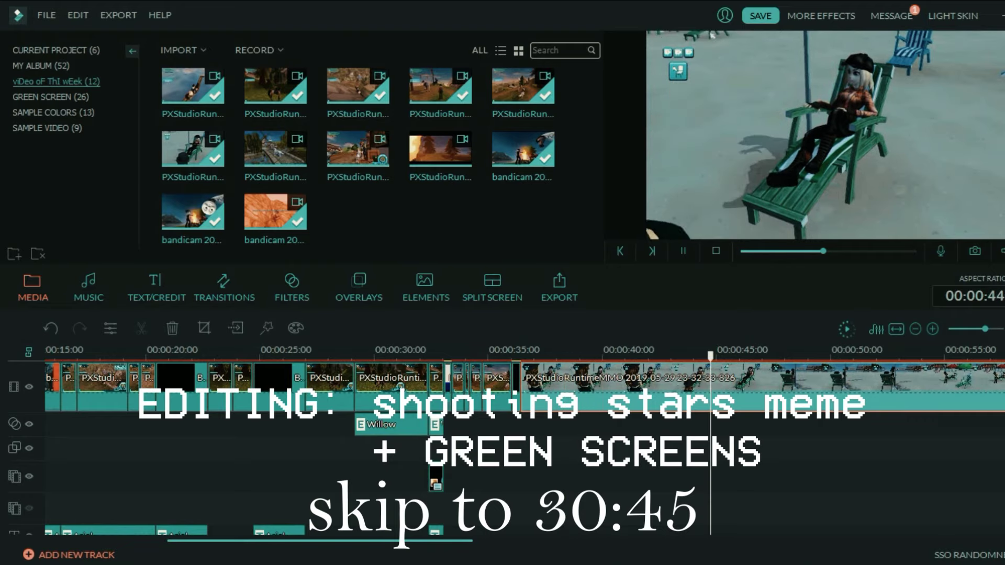
{"action": "scroll", "coordinate": [525, 448], "scroll_direction": "right", "scroll_amount": 5}
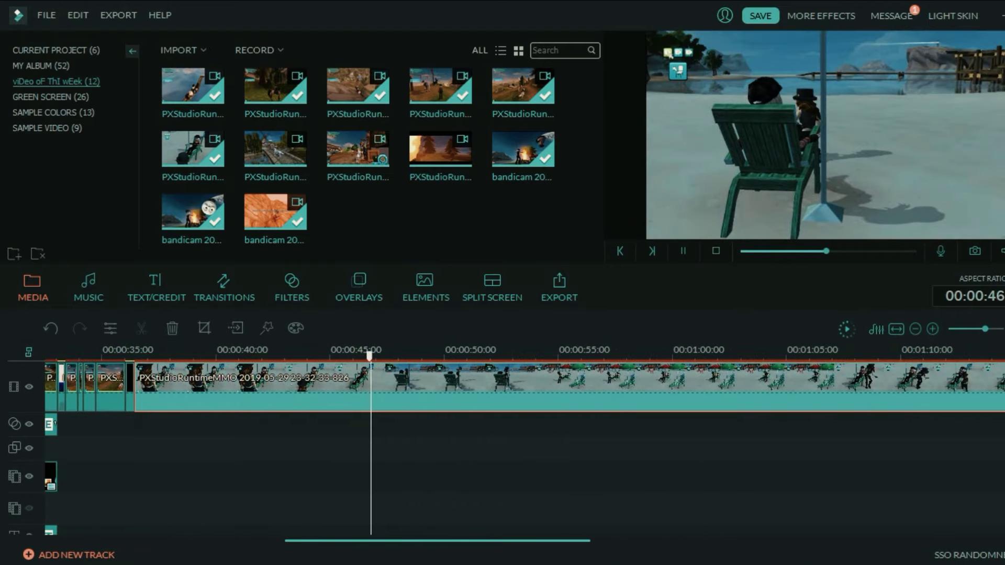
{"action": "key", "text": "ctrl+minus"}
{"action": "key", "text": "ctrl+minus"}
{"action": "key", "text": "ctrl+minus"}
{"action": "key", "text": "ctrl+minus"}
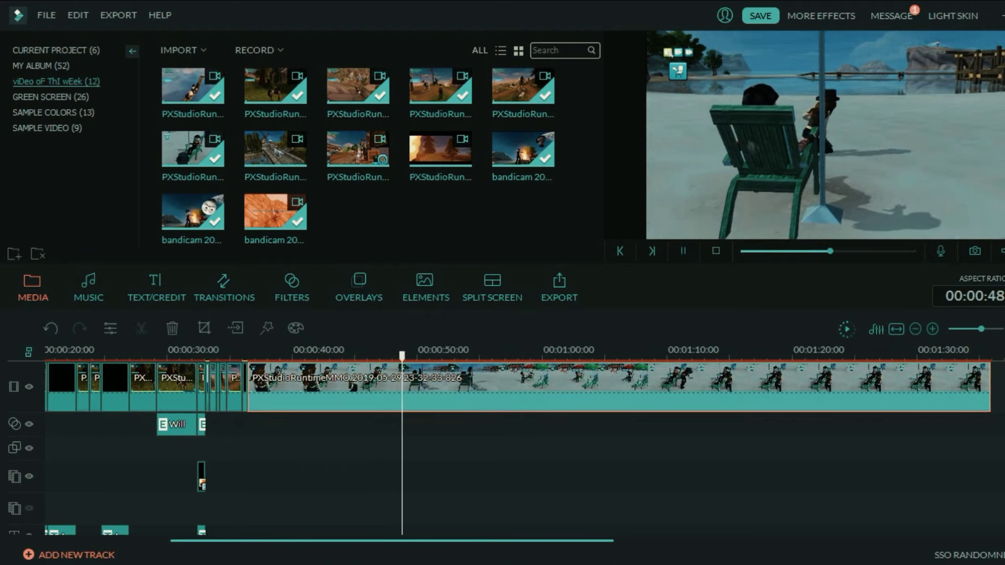
{"action": "key", "text": "space"}
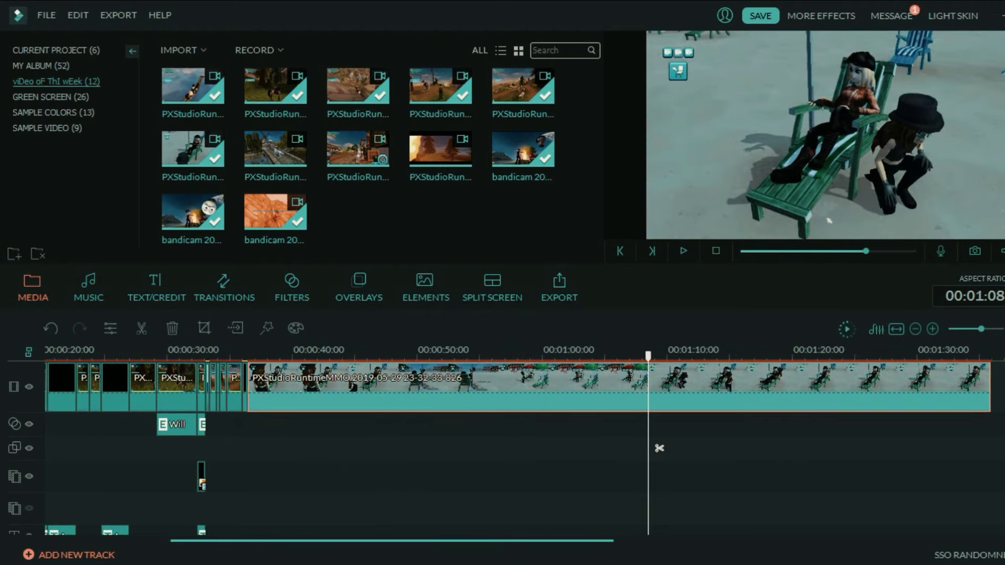
{"action": "key", "text": "ctrl+b"}
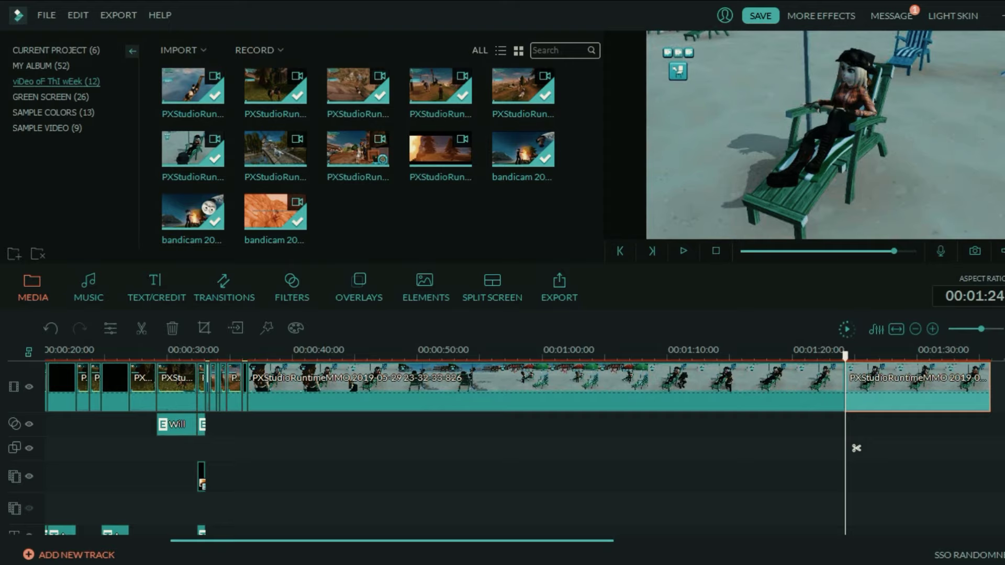
Step: Remove the long first part of the beach chair clip before the split and preview the remaining segment
{"action": "left_click", "coordinate": [547, 388]}
{"action": "key", "text": "ctrl+plus"}
{"action": "key", "text": "ctrl+plus"}
{"action": "key", "text": "ctrl+plus"}
{"action": "key", "text": "ctrl+plus"}
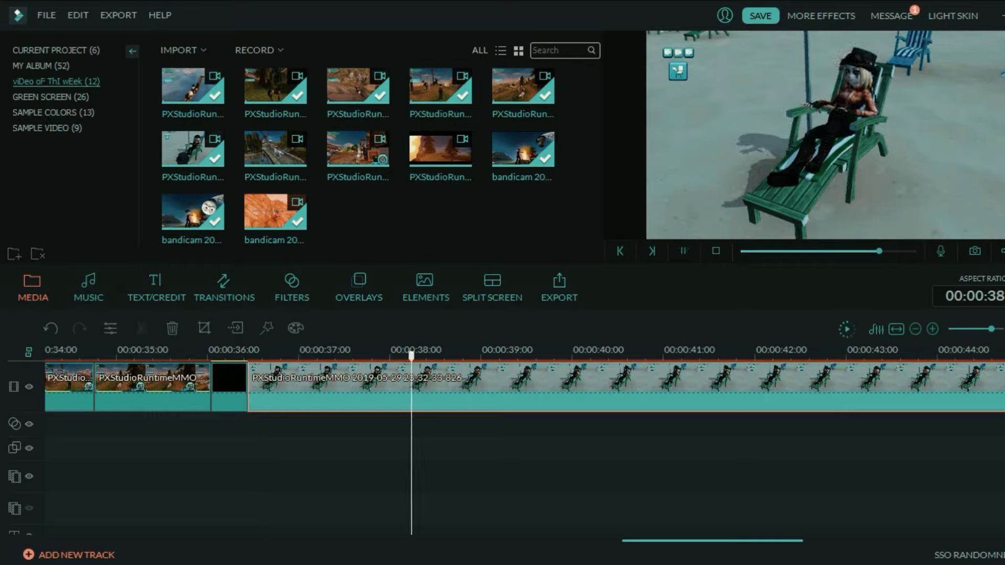
Step: Crop the beach chair clip at 16:9 around the seated character and insert a freeze frame just before 40 seconds
{"action": "left_click", "coordinate": [204, 329]}
{"action": "left_click", "coordinate": [348, 455]}
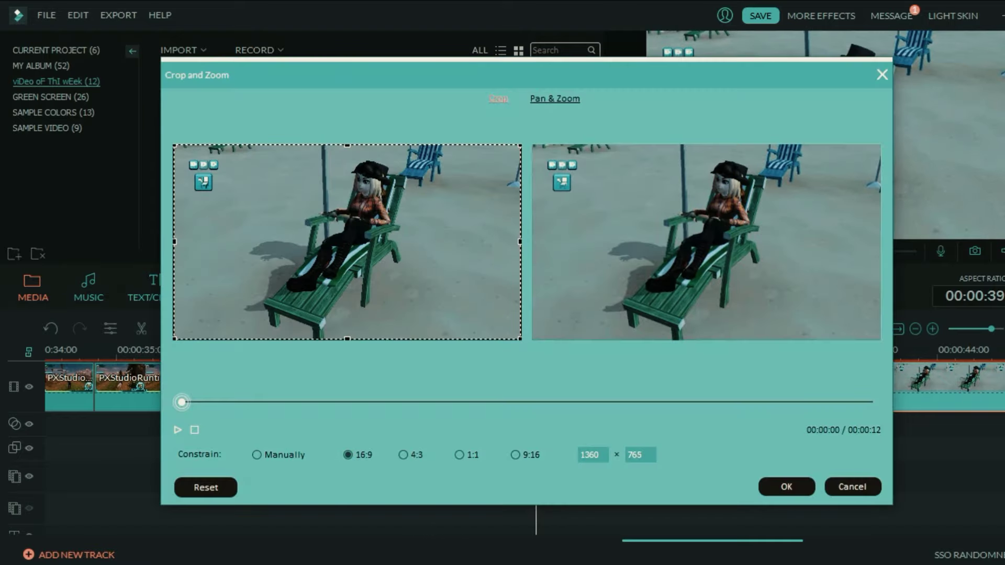
{"action": "left_click_drag", "start_coordinate": [521, 340], "coordinate": [384, 263]}
{"action": "left_click_drag", "start_coordinate": [335, 230], "coordinate": [404, 241]}
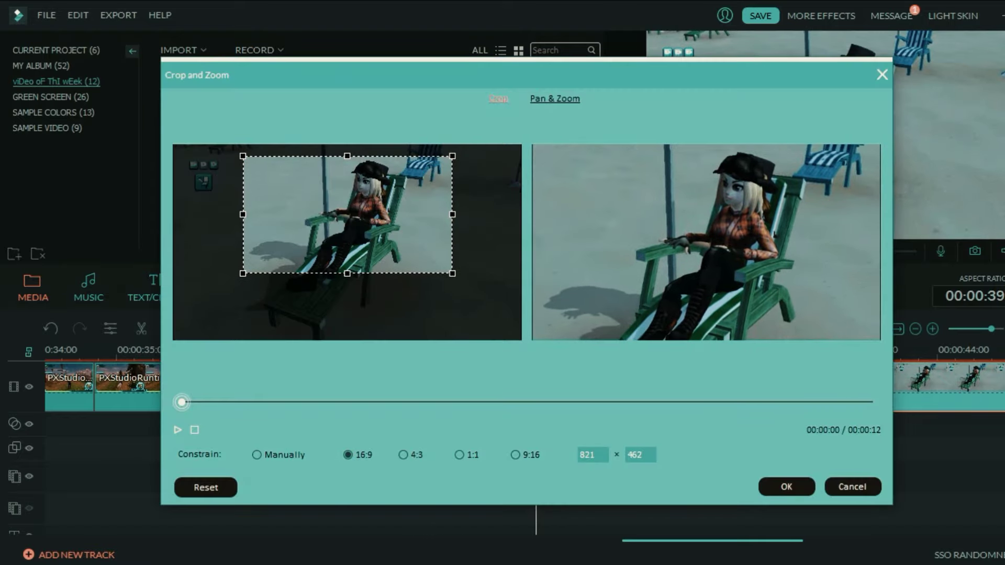
{"action": "left_click_drag", "start_coordinate": [452, 274], "coordinate": [466, 281]}
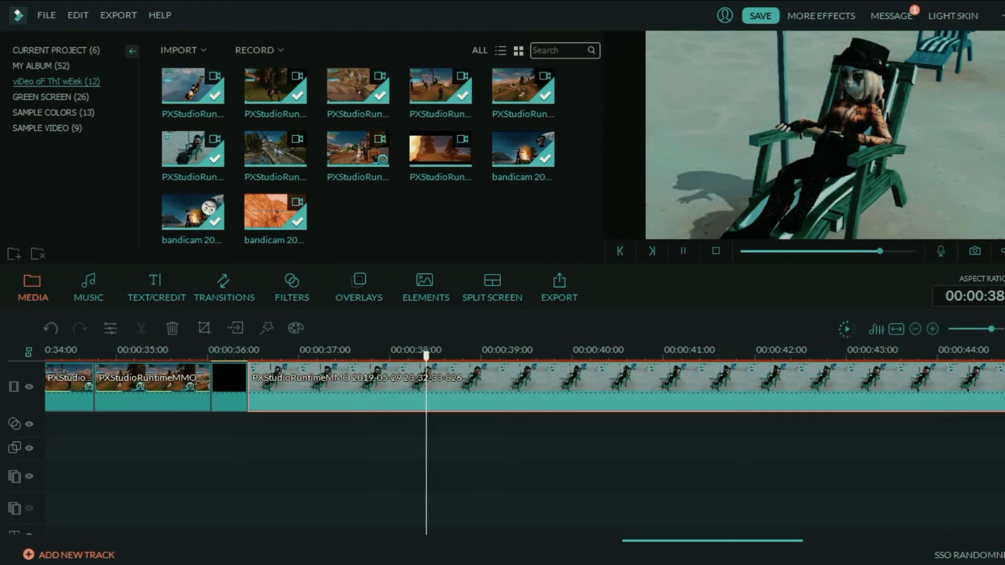
{"action": "key", "text": "space"}
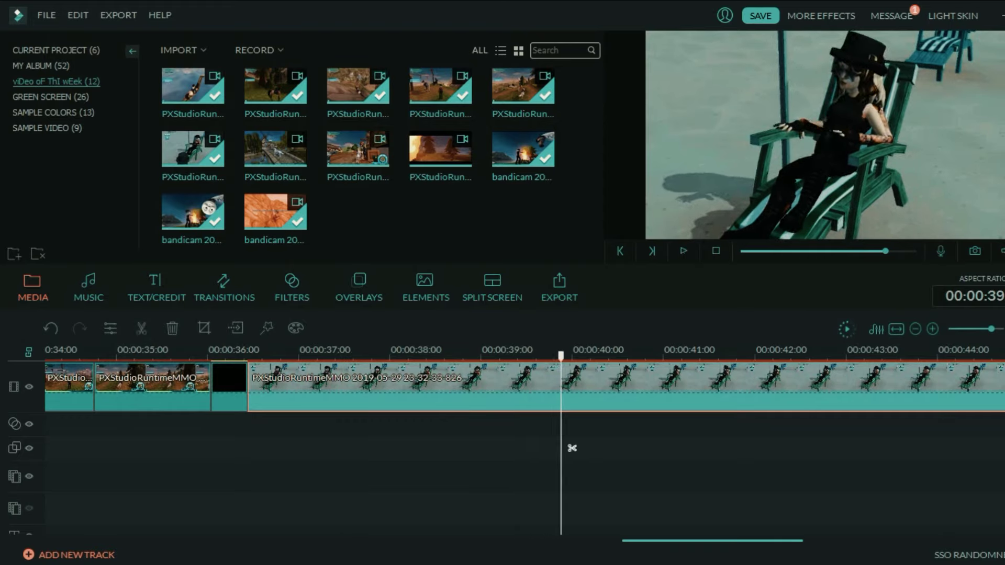
{"action": "key", "text": "alt+f"}
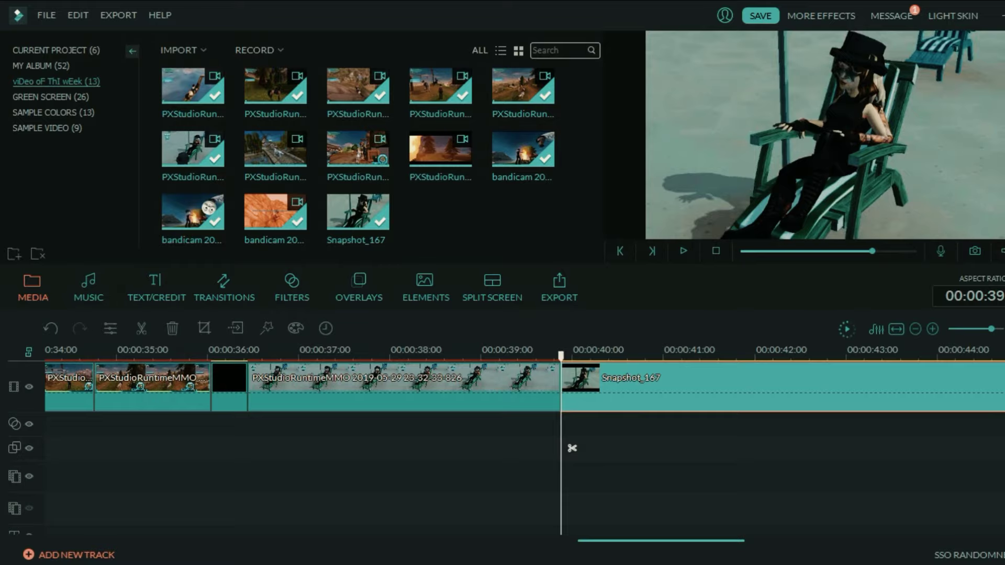
Step: Crop the second Snapshot_167 piece at 16:9 to 206 × 116 around the face with star glasses, and preview both snapshots
{"action": "key", "text": "alt+c"}
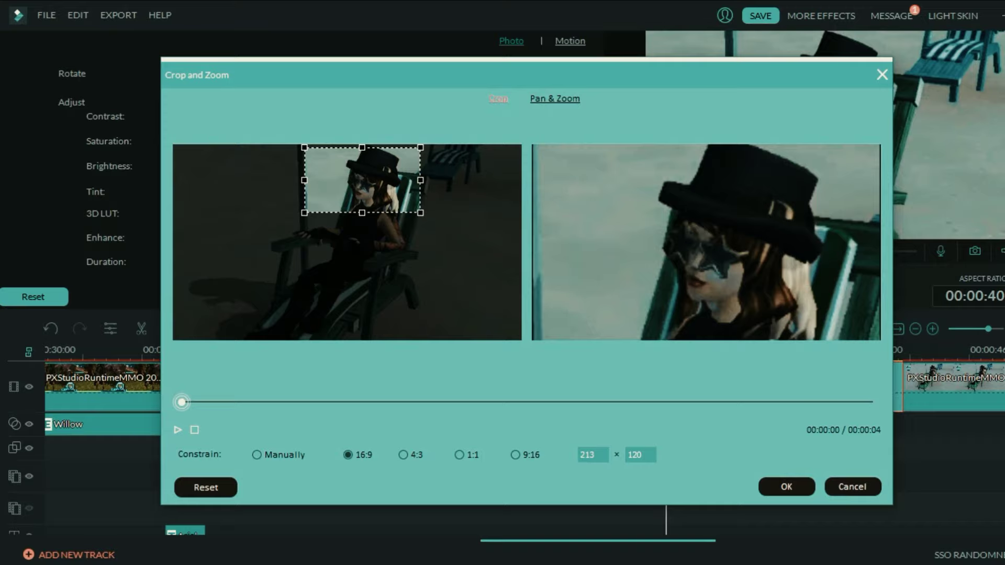
{"action": "left_click_drag", "start_coordinate": [421, 213], "coordinate": [420, 213]}
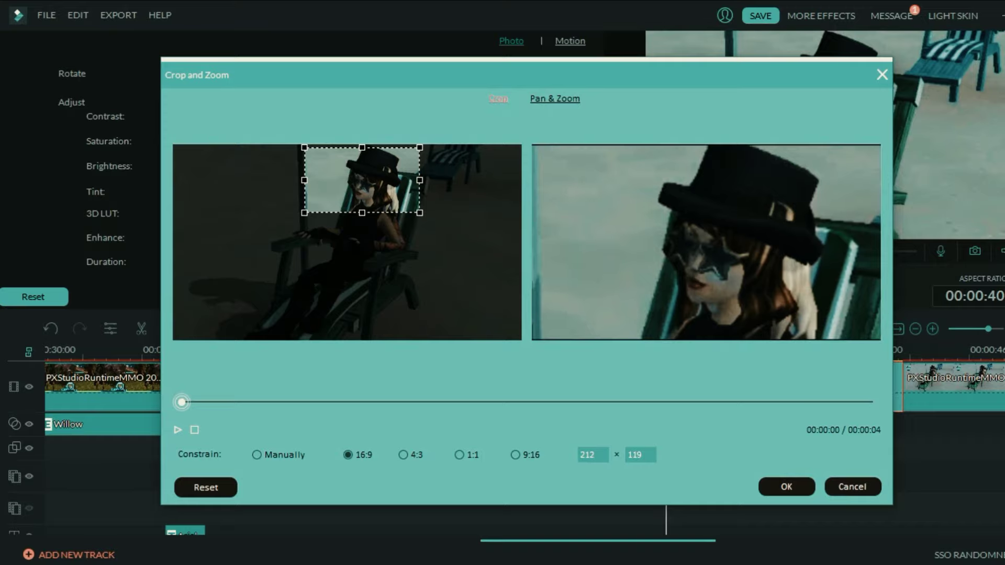
{"action": "left_click_drag", "start_coordinate": [360, 180], "coordinate": [371, 185]}
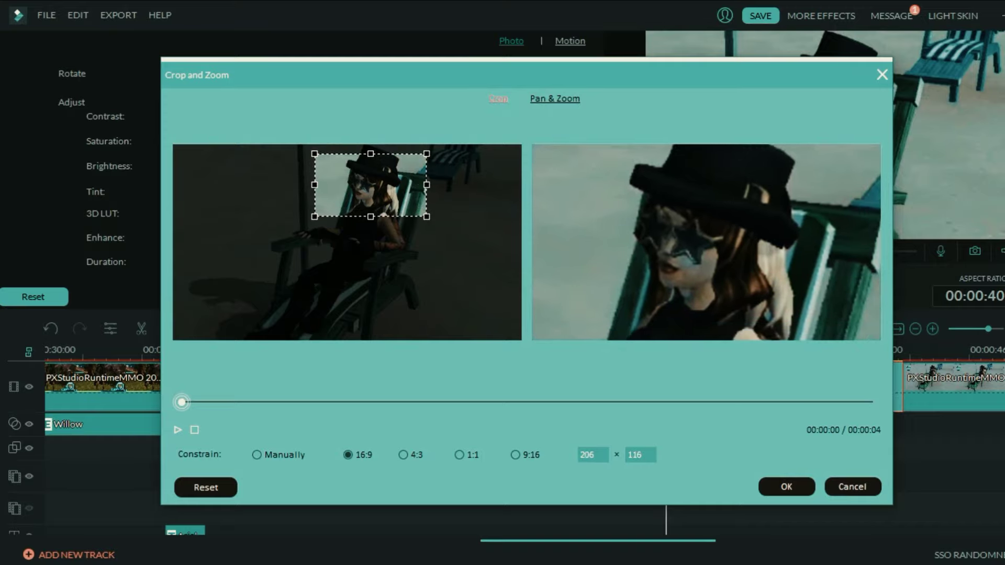
{"action": "left_click", "coordinate": [786, 487]}
{"action": "left_click", "coordinate": [637, 387]}
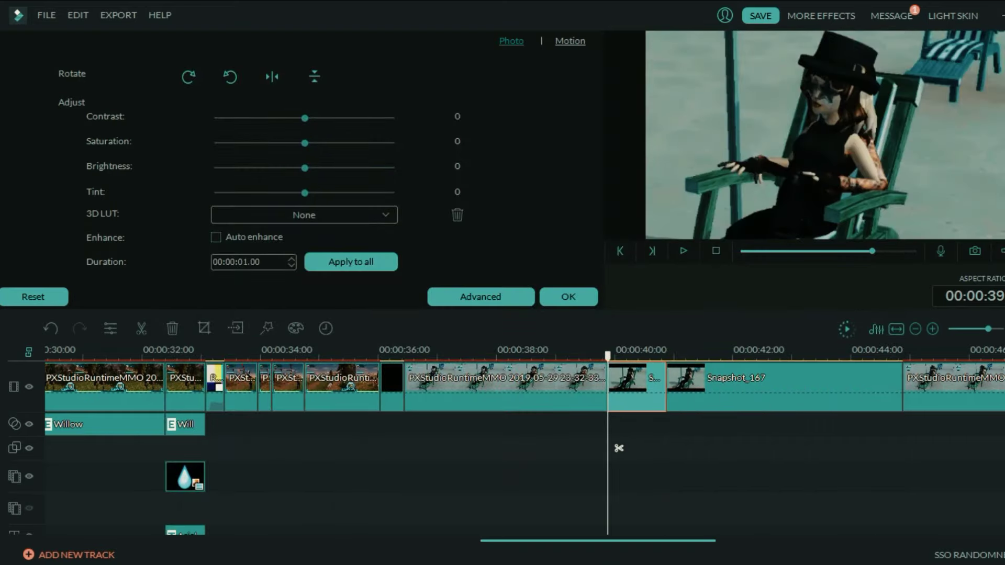
{"action": "key", "text": "space"}
{"action": "key", "text": "space"}
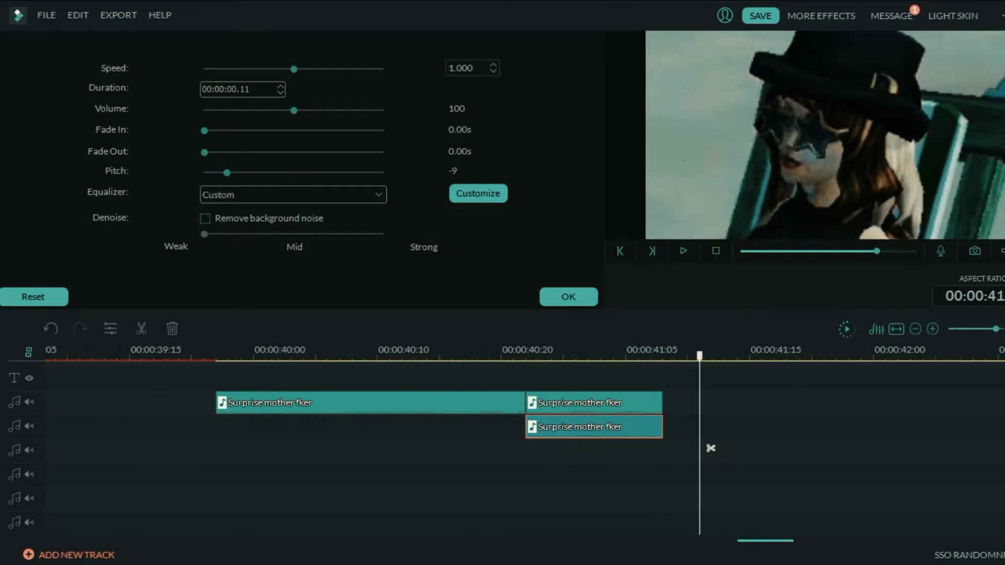
Step: Set the pitch of the lower of the two overlapping Surprise sound copies to -6
{"action": "left_click", "coordinate": [612, 402]}
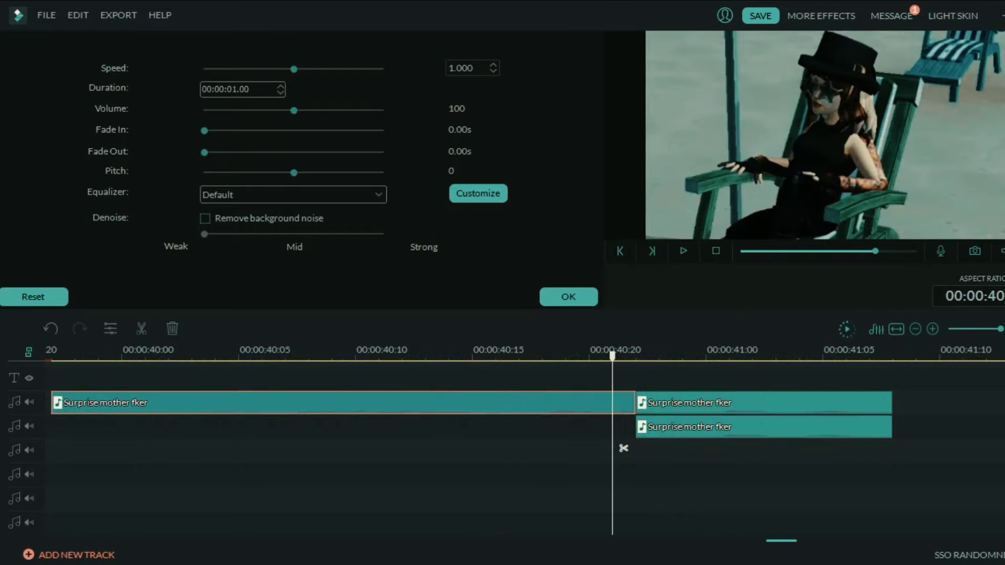
{"action": "left_click", "coordinate": [764, 427]}
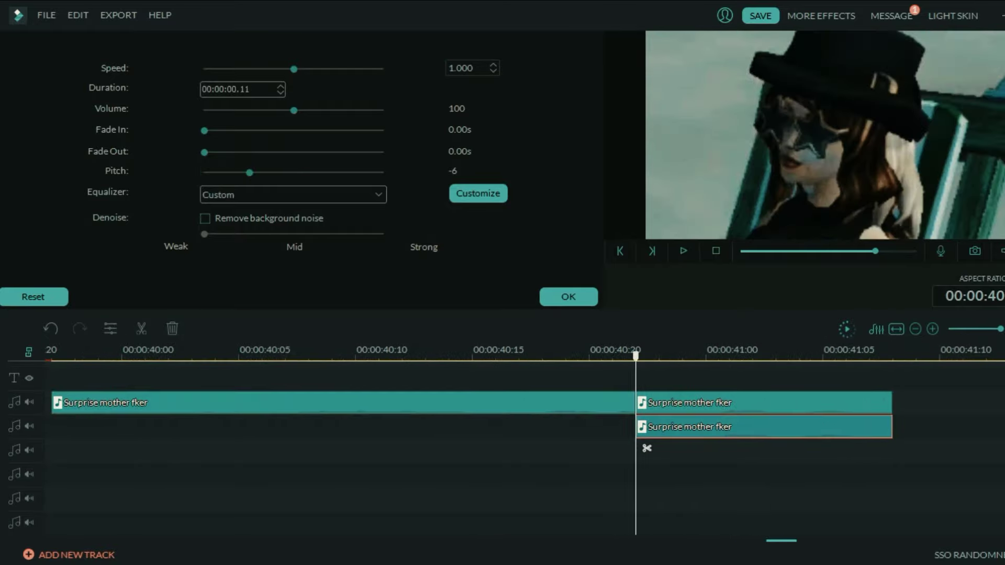
{"action": "left_click", "coordinate": [568, 297]}
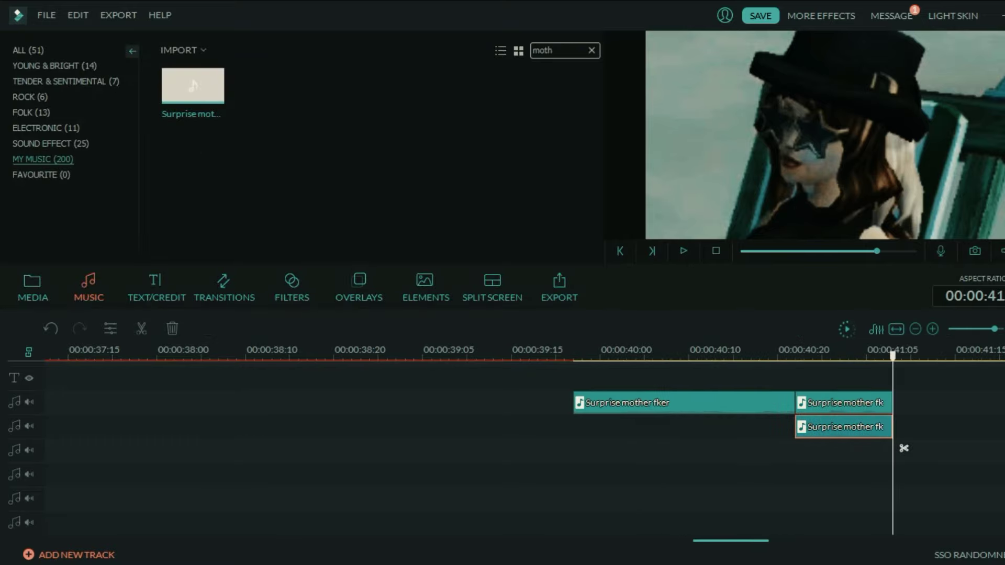
Step: Delete the leftover Snapshot_167 piece and the rest of the beach chair clip after the Surprise sounds end
{"action": "scroll", "coordinate": [523, 450], "scroll_direction": "right", "scroll_amount": 5}
{"action": "scroll", "coordinate": [523, 450], "scroll_direction": "up", "scroll_amount": 5}
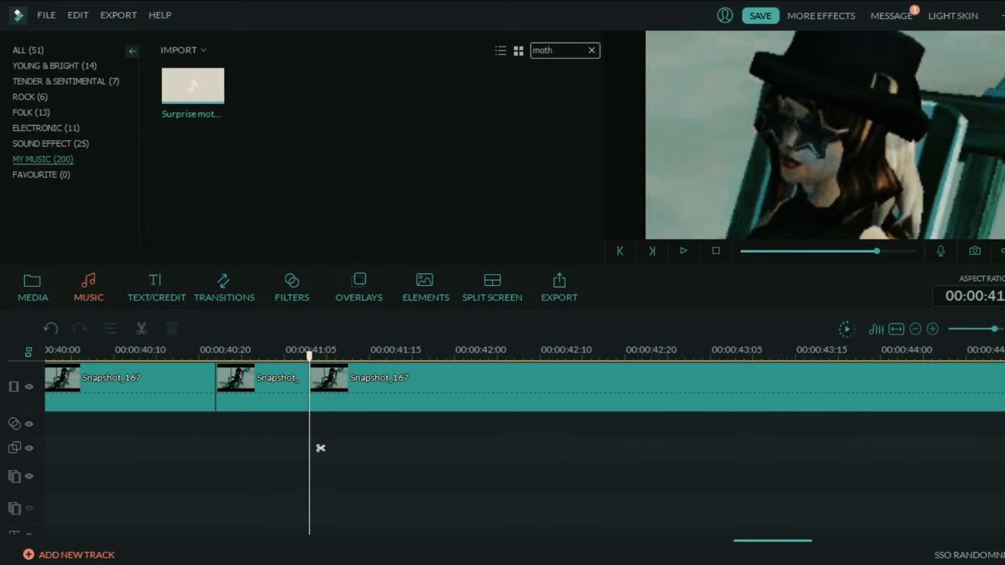
{"action": "key", "text": "ctrl+minus"}
{"action": "left_click", "coordinate": [419, 390]}
{"action": "key", "text": "Delete"}
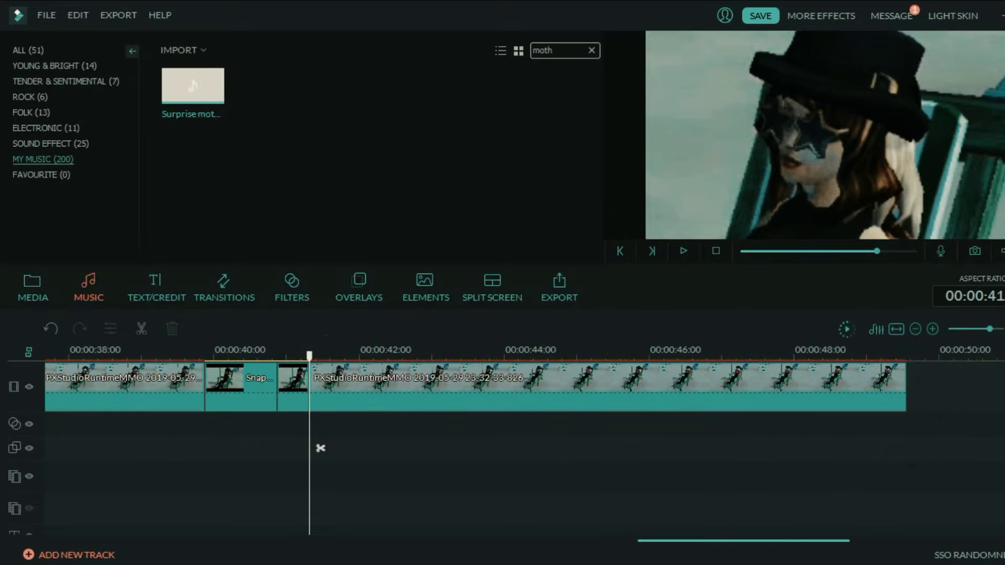
{"action": "key", "text": "Delete"}
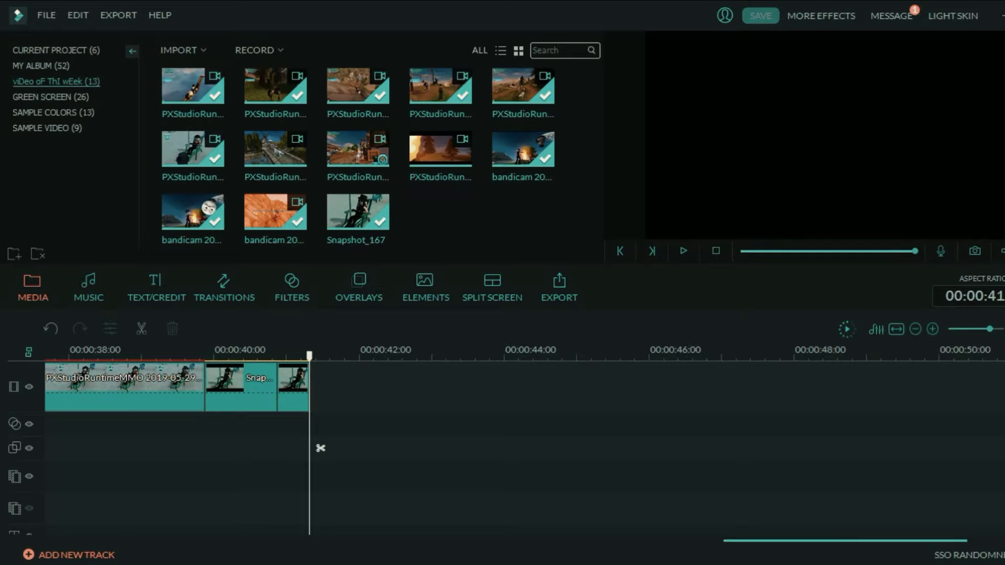
{"action": "mouse_move", "coordinate": [522, 149]}
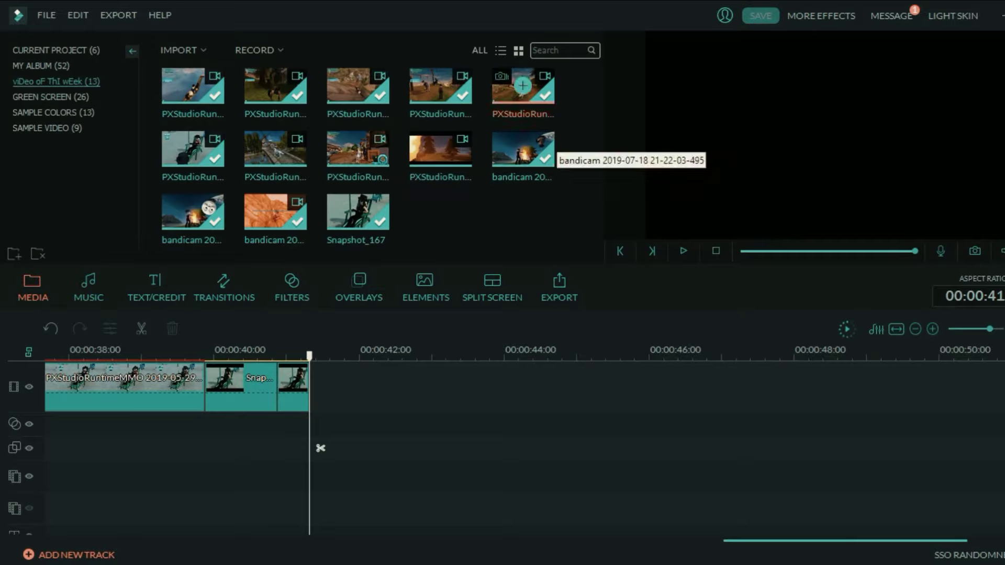
{"action": "double_click", "coordinate": [271, 161]}
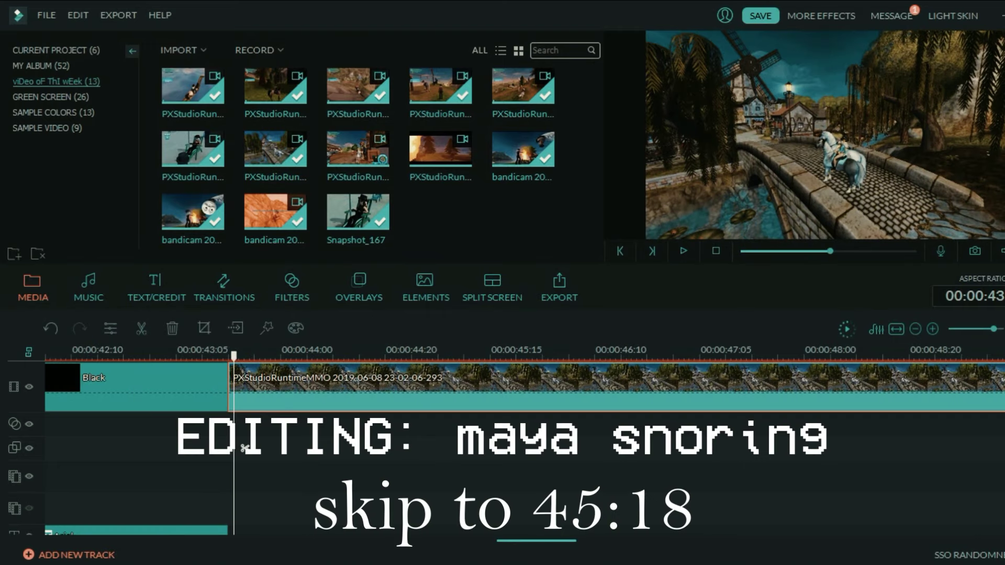
{"action": "right_click", "coordinate": [330, 387]}
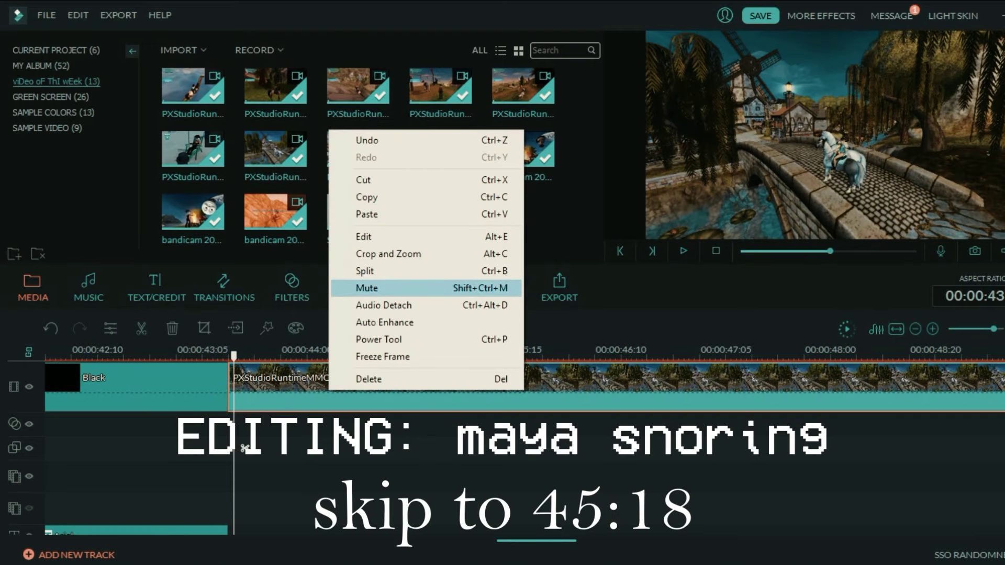
{"action": "left_click", "coordinate": [375, 289]}
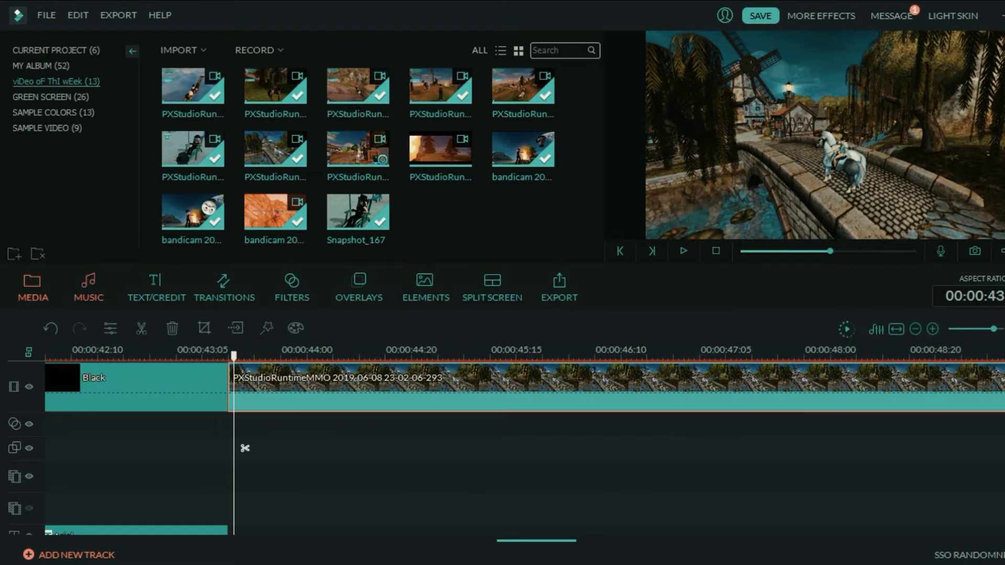
Step: Open the Kevin MacLeod tracks in the music library, and redo the bridge clip's split near 00:00:49 slightly earlier
{"action": "left_click", "coordinate": [88, 287]}
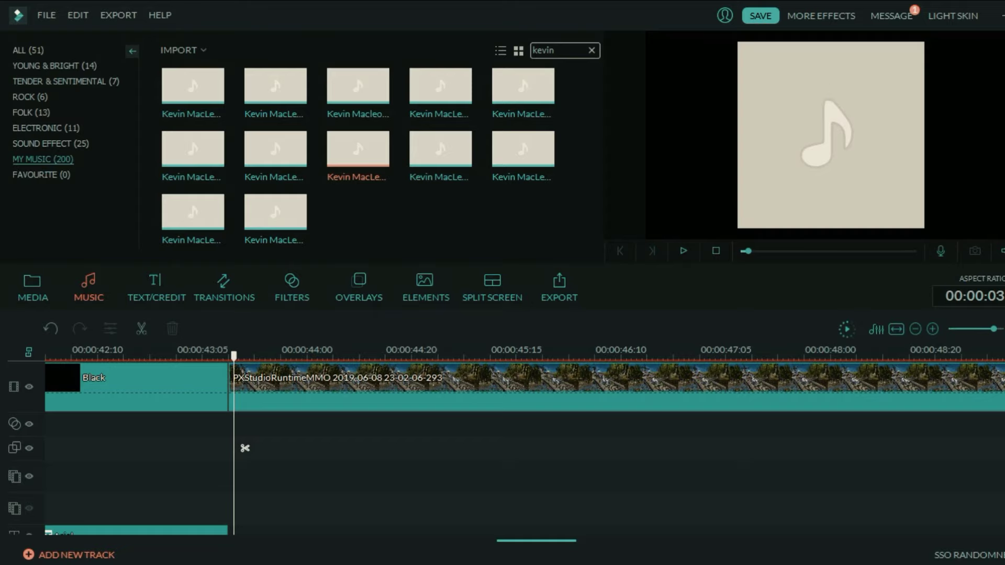
{"action": "scroll", "coordinate": [245, 448], "scroll_direction": "down", "scroll_amount": 3}
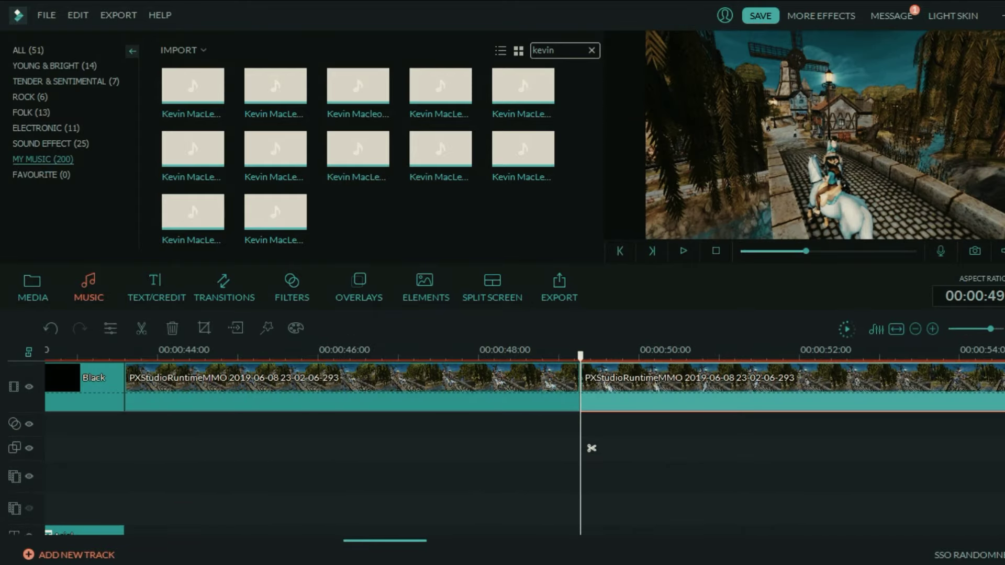
{"action": "key", "text": "ctrl+z"}
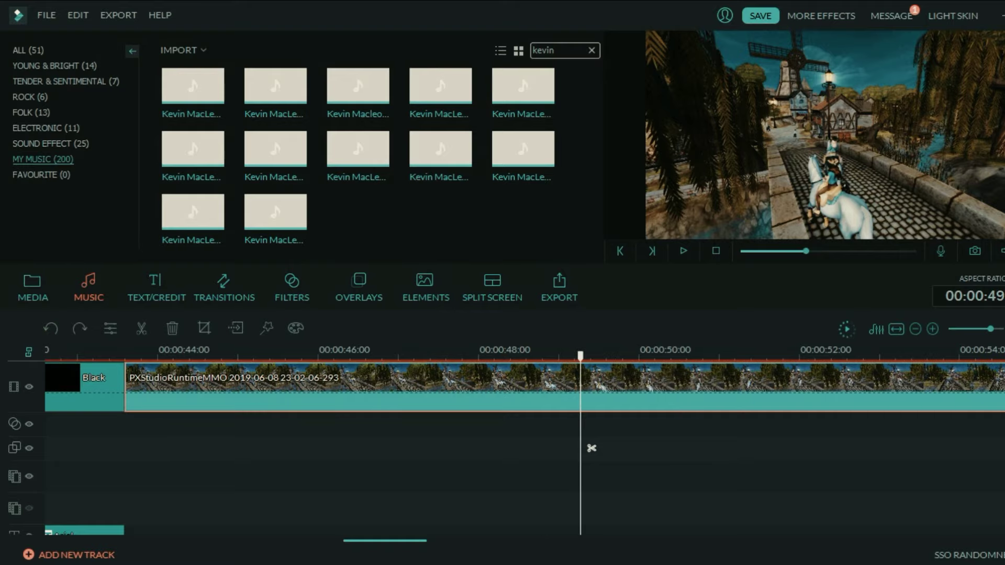
{"action": "left_click", "coordinate": [568, 351]}
{"action": "key", "text": "ctrl+b"}
Step: Apply a 16:9 pan and zoom to the bridge clip's second piece, ending on a 223 × 125 frame around the village in the background
{"action": "left_click", "coordinate": [654, 388]}
{"action": "left_click", "coordinate": [204, 329]}
{"action": "left_click", "coordinate": [556, 98]}
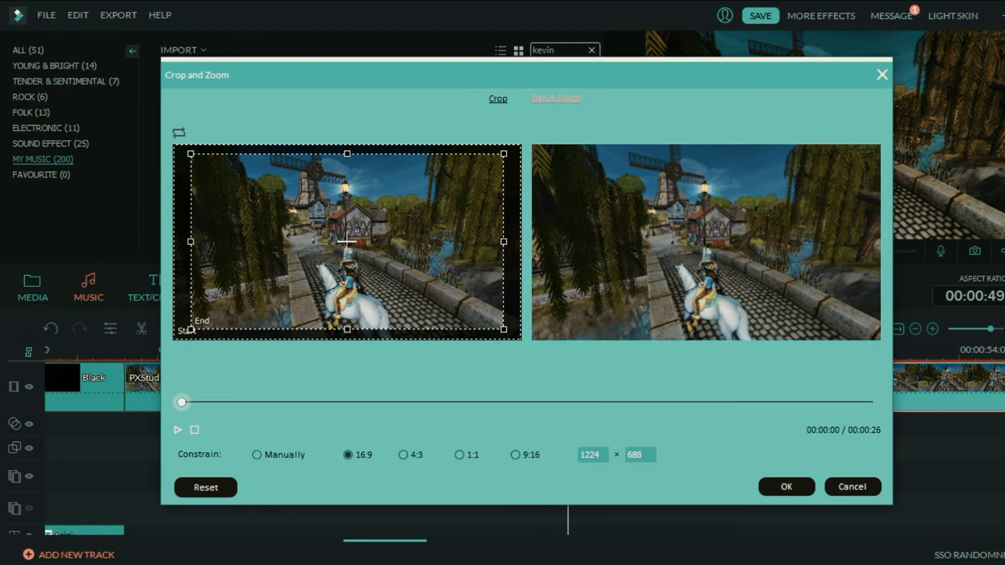
{"action": "left_click_drag", "start_coordinate": [190, 154], "coordinate": [319, 244]}
{"action": "left_click", "coordinate": [187, 331]}
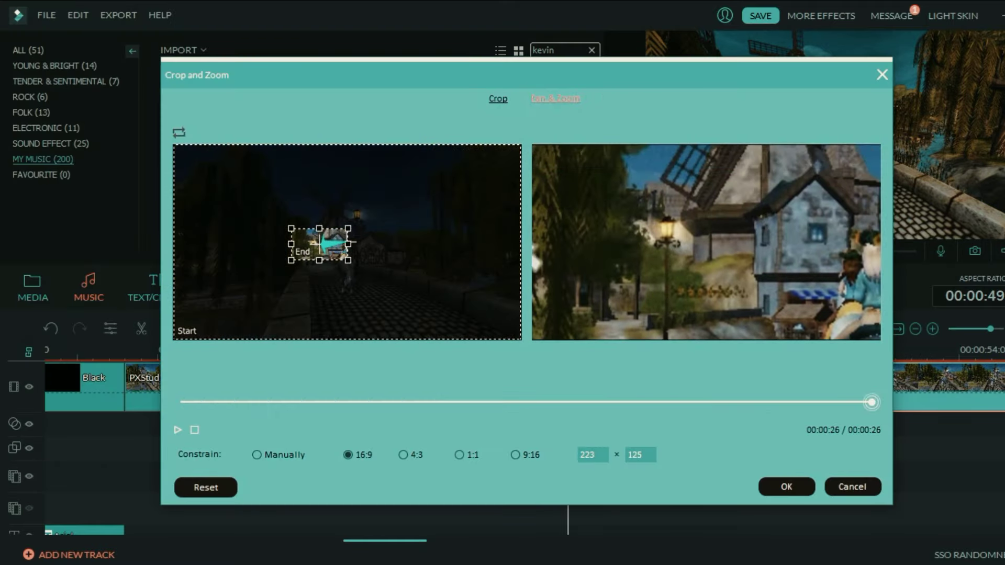
{"action": "left_click", "coordinate": [787, 487]}
Step: Split off a short zoom piece near 00:00:49 and crop the rest of the bridge clip to the zoom's end area
{"action": "left_click_drag", "start_coordinate": [568, 352], "coordinate": [597, 352]}
{"action": "key", "text": "ctrl+b"}
{"action": "left_click_drag", "start_coordinate": [597, 352], "coordinate": [639, 352]}
{"action": "key", "text": "ctrl+b"}
{"action": "left_click", "coordinate": [205, 328]}
{"action": "left_click", "coordinate": [179, 133]}
{"action": "left_click", "coordinate": [498, 98]}
{"action": "left_click_drag", "start_coordinate": [347, 260], "coordinate": [346, 259]}
{"action": "left_click", "coordinate": [787, 487]}
Step: Preview the zoom on the bridge and split the cropped clip at about 00:00:51
{"action": "left_click", "coordinate": [526, 386]}
{"action": "key", "text": "space"}
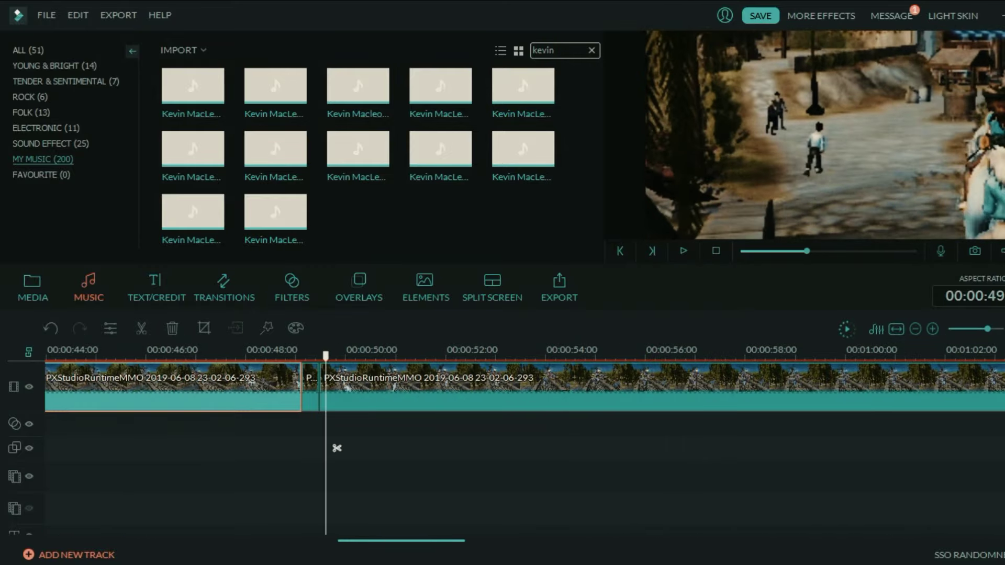
{"action": "left_click", "coordinate": [413, 451]}
{"action": "key", "text": "space"}
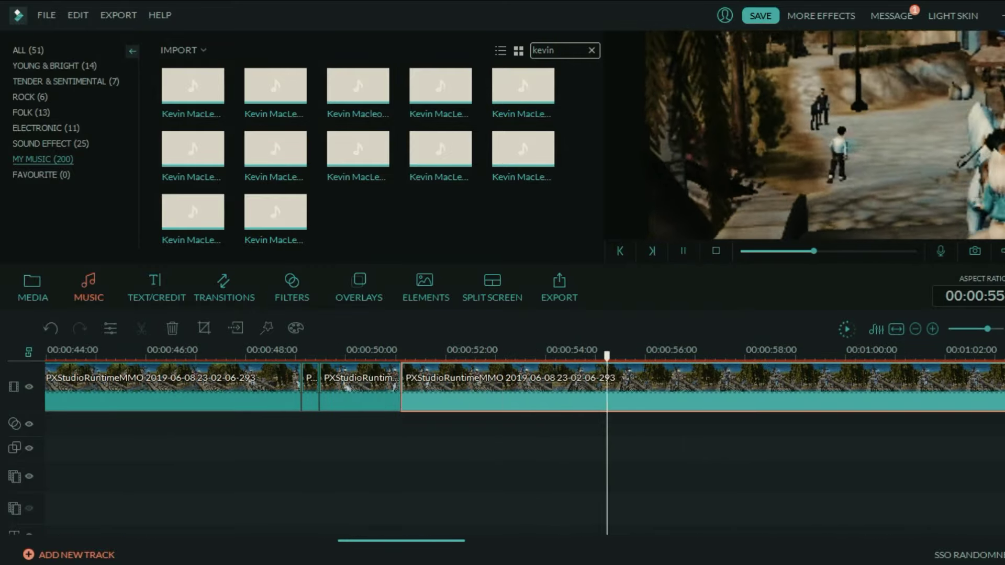
Step: Preview the villager walking in the last piece and split it at about 00:00:53
{"action": "key", "text": "space"}
{"action": "left_click_drag", "start_coordinate": [403, 386], "coordinate": [765, 386]}
{"action": "key", "text": "space"}
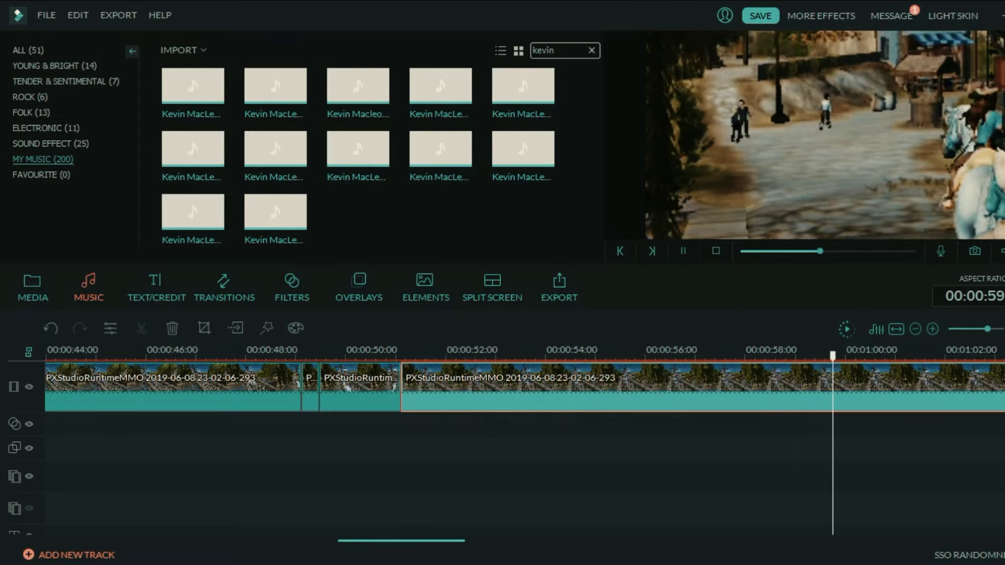
{"action": "key", "text": "space"}
{"action": "key", "text": "ctrl+minus"}
{"action": "left_click_drag", "start_coordinate": [214, 448], "coordinate": [290, 448]}
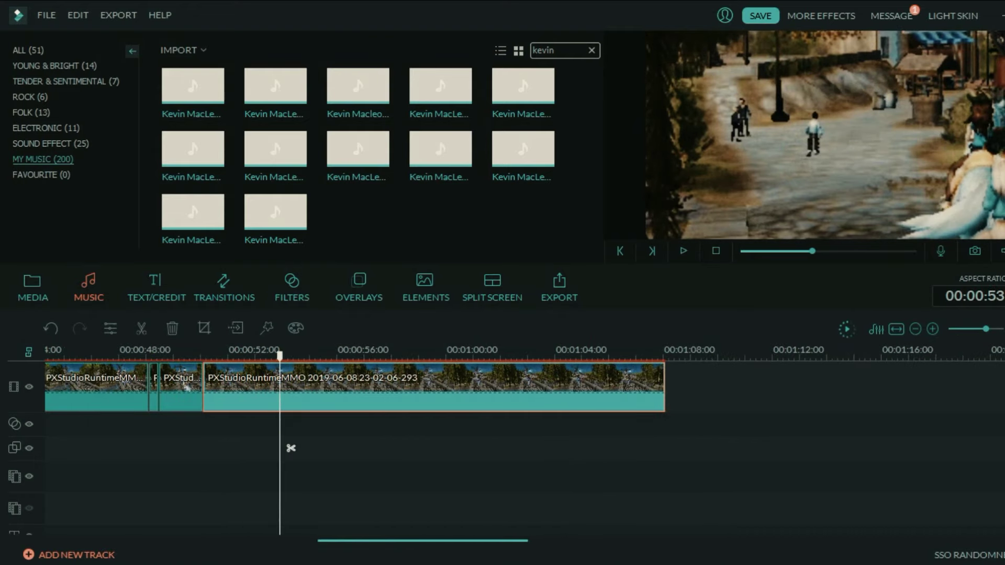
{"action": "left_click", "coordinate": [291, 448]}
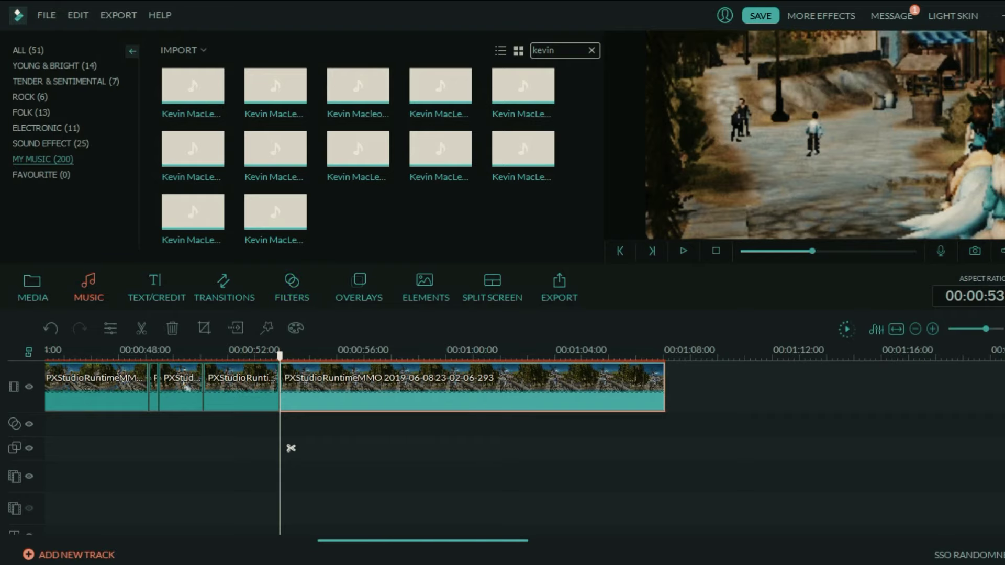
Step: Set the speed of the last bridge clip piece to 4.100 and preview it
{"action": "key", "text": "alt+e"}
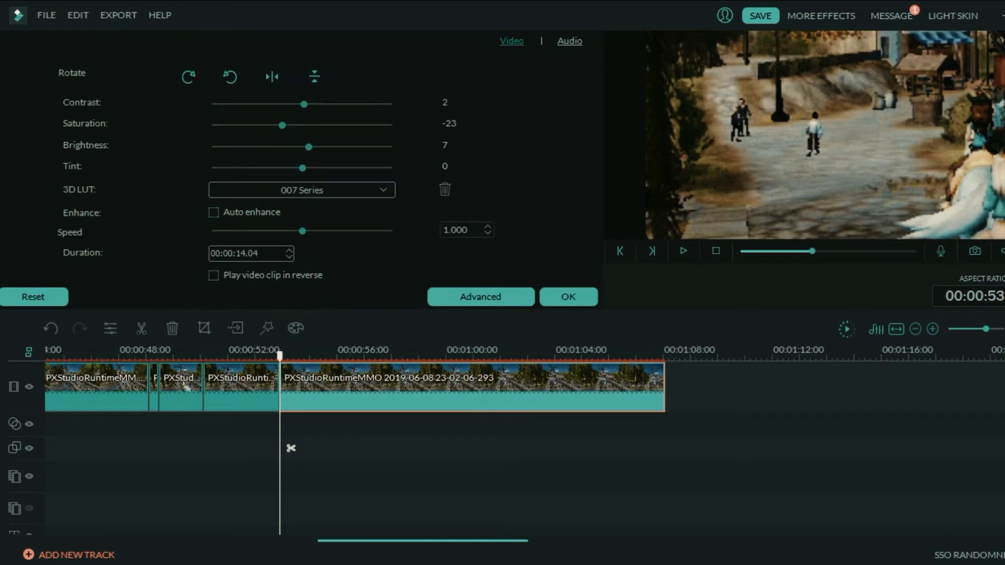
{"action": "left_click_drag", "start_coordinate": [308, 231], "coordinate": [313, 231]}
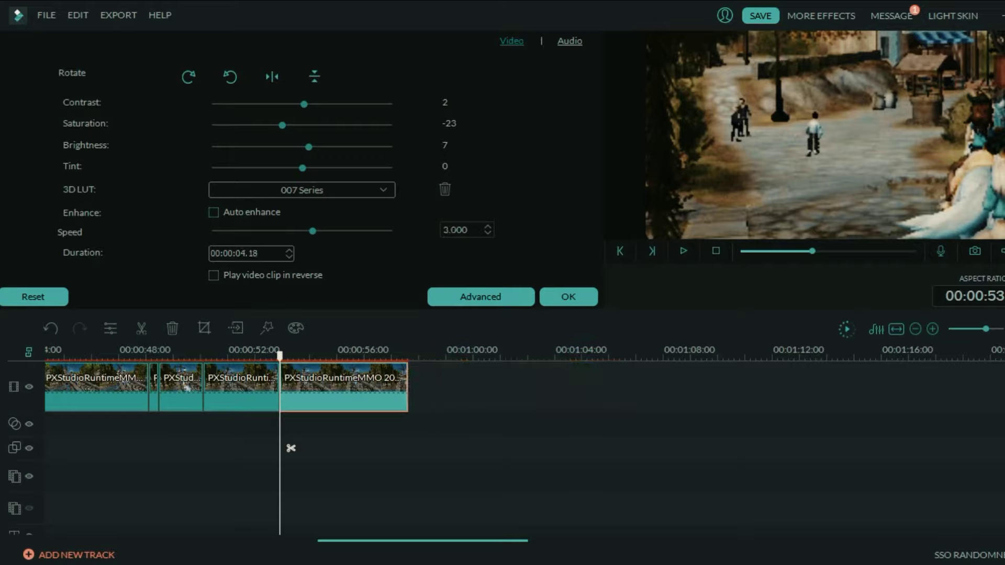
{"action": "key", "text": "space"}
{"action": "key", "text": "Up"}
{"action": "key", "text": "Up"}
{"action": "key", "text": "Up"}
{"action": "key", "text": "Up"}
{"action": "key", "text": "Up"}
{"action": "key", "text": "Up"}
{"action": "key", "text": "Up"}
{"action": "key", "text": "Up"}
{"action": "key", "text": "Up"}
{"action": "key", "text": "Up"}
{"action": "key", "text": "Up"}
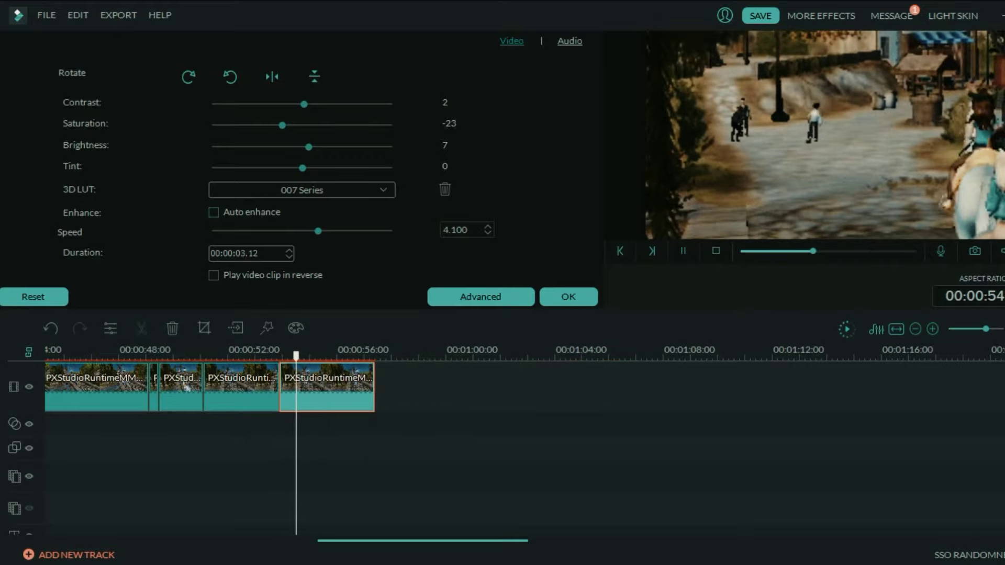
Step: Split the sped-up piece at 00:00:55 and set the speed of the part after the split to 1.000
{"action": "left_click", "coordinate": [343, 449]}
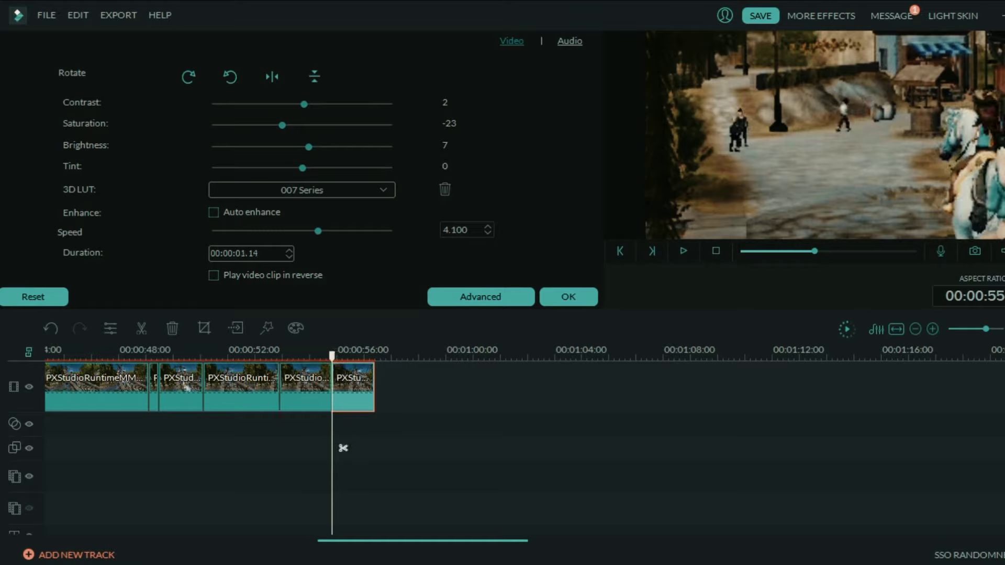
{"action": "type", "text": "0.98"}
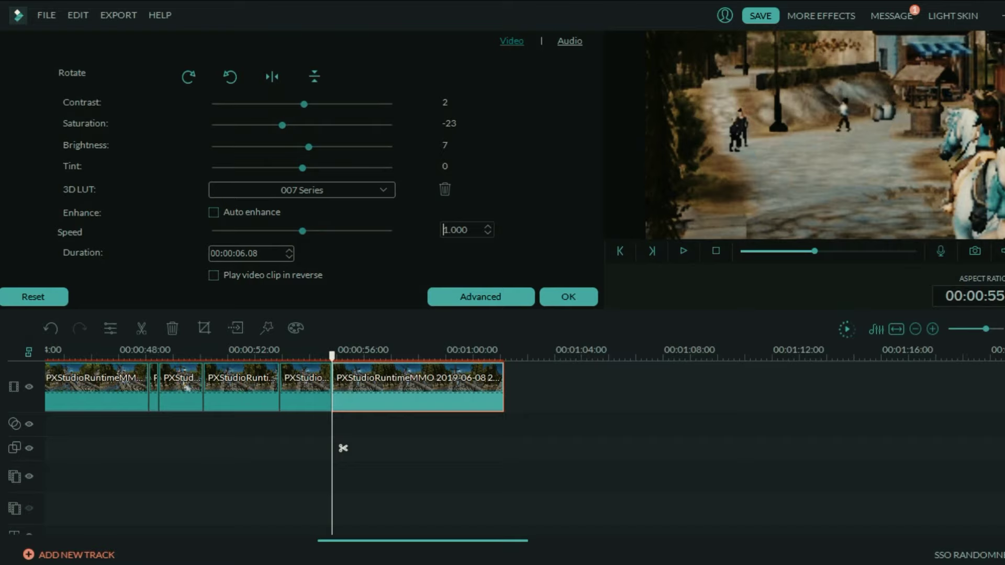
{"action": "key", "text": "Return"}
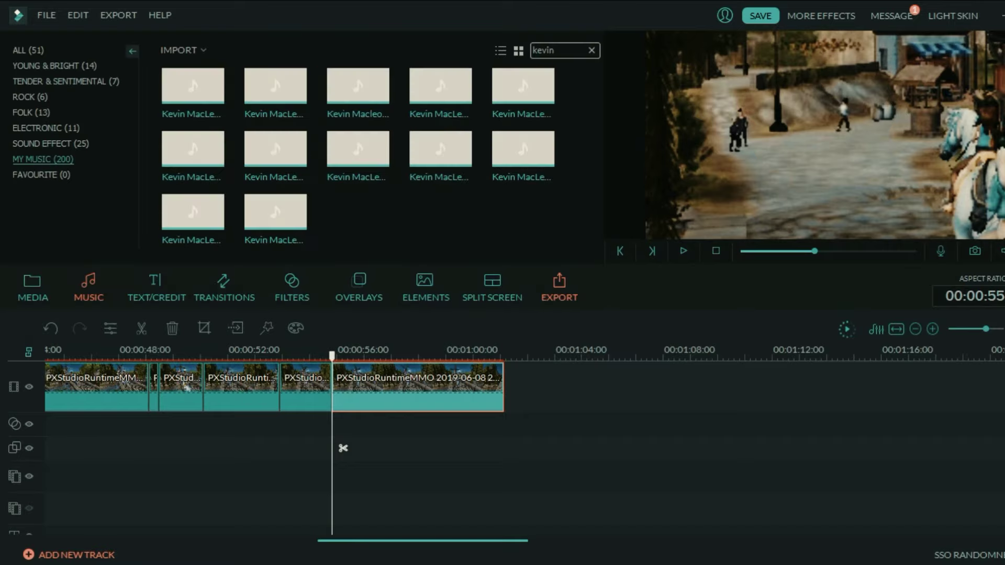
Step: Split the clip at 00:00:57, capture a snapshot of that frame and use it in place of the rest of the clip
{"action": "left_click", "coordinate": [376, 449]}
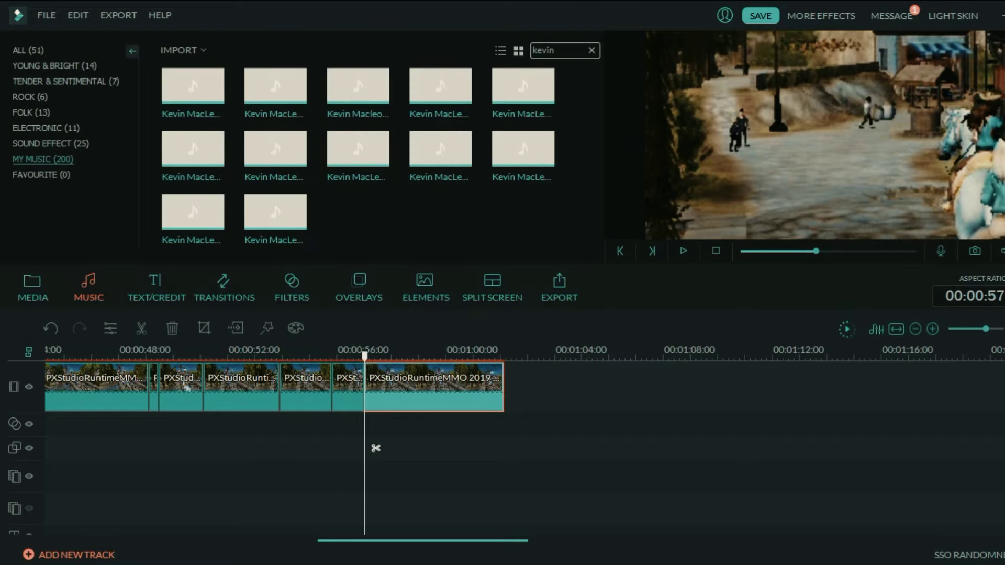
{"action": "left_click", "coordinate": [974, 251]}
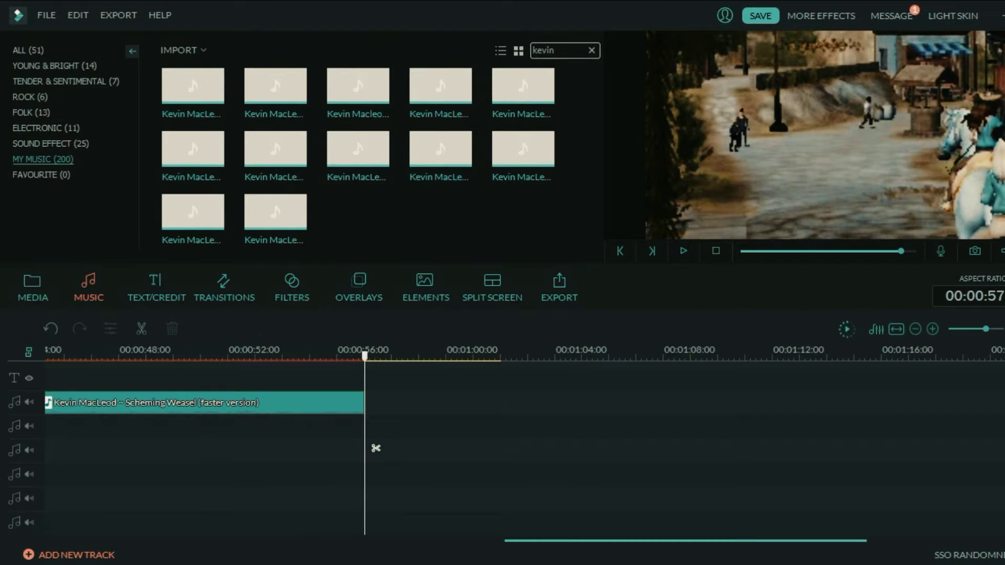
{"action": "scroll", "coordinate": [376, 448], "scroll_direction": "up", "scroll_amount": 5}
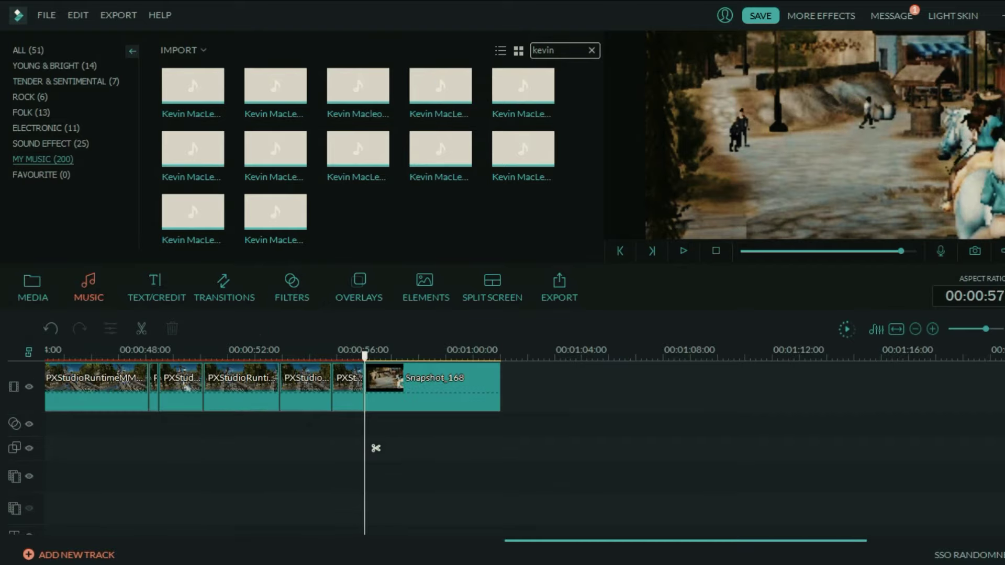
Step: Search the music for "space", place the space bar sound effect below the Scheming Weasel music near 00:00:53 and preview it
{"action": "double_click", "coordinate": [543, 50]}
{"action": "key", "text": "BackSpace"}
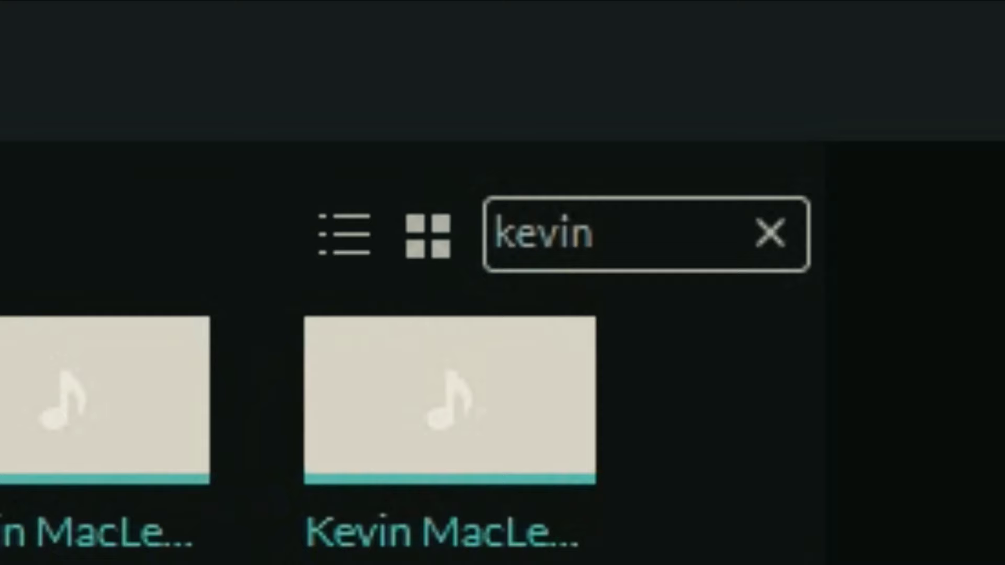
{"action": "type", "text": "space"}
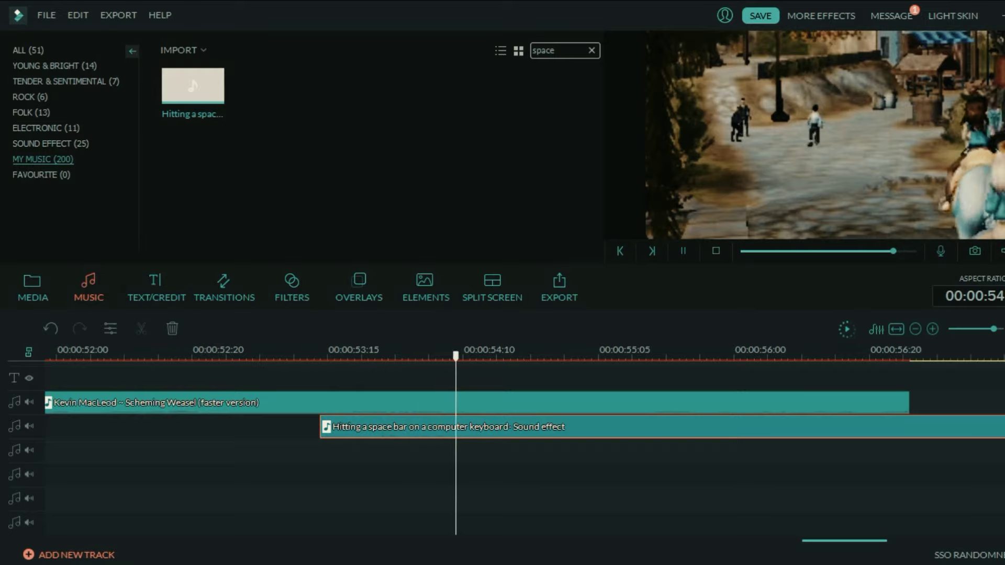
{"action": "left_click_drag", "start_coordinate": [445, 427], "coordinate": [452, 427]}
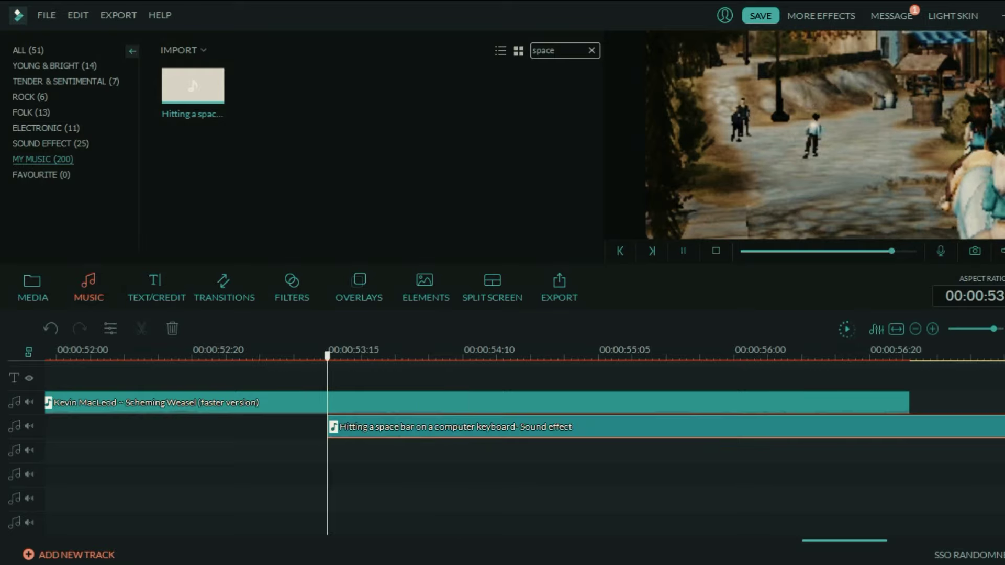
{"action": "key", "text": "space"}
{"action": "key", "text": "space"}
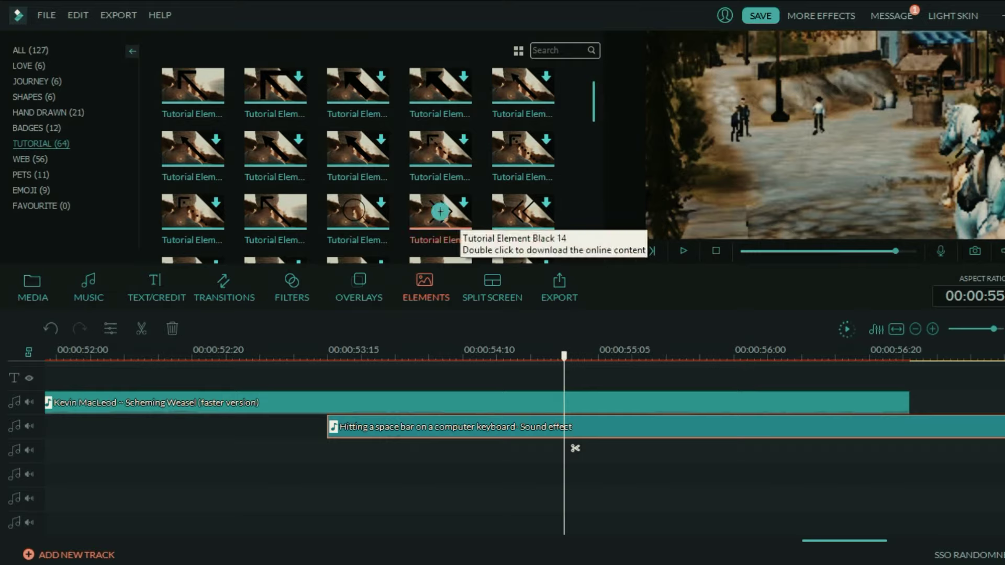
Step: Try the Tutorial Element Black 14 element, and save the 980 × 974 double black up-arrow image from the browser's image results
{"action": "double_click", "coordinate": [453, 215]}
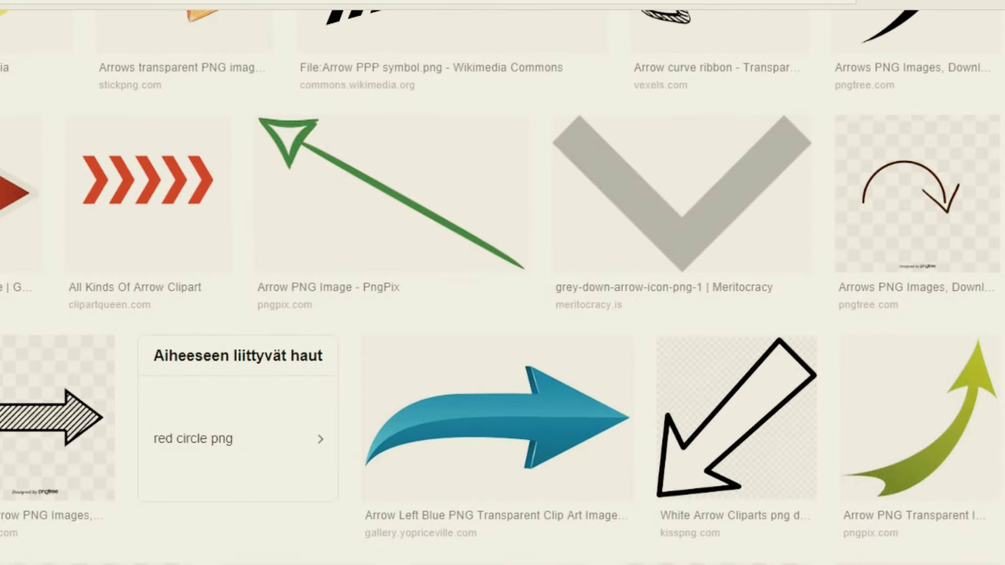
{"action": "scroll", "coordinate": [502, 283], "scroll_direction": "down", "scroll_amount": 5}
{"action": "scroll", "coordinate": [451, 427], "scroll_direction": "down", "scroll_amount": 5}
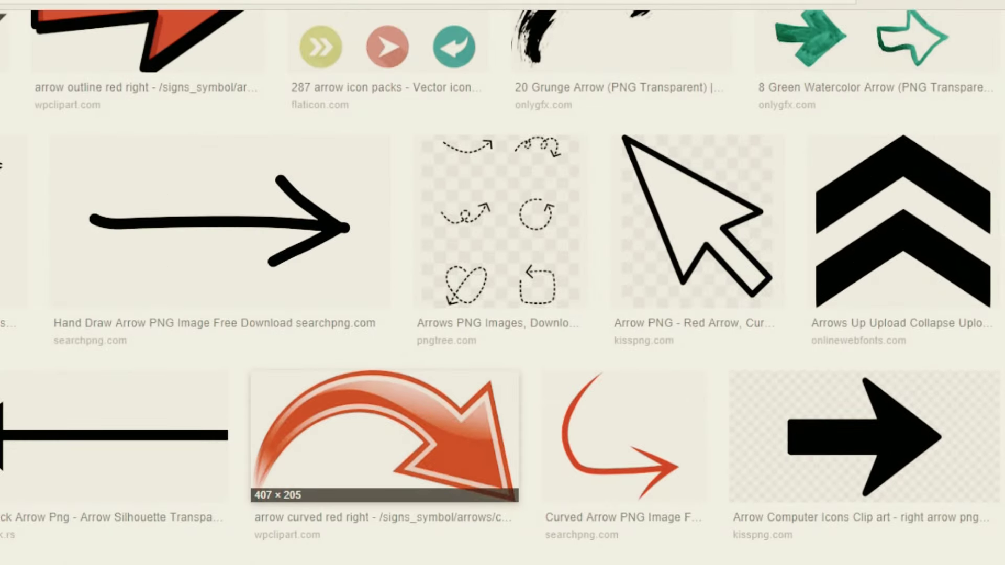
{"action": "scroll", "coordinate": [451, 426], "scroll_direction": "up", "scroll_amount": 7}
{"action": "scroll", "coordinate": [451, 427], "scroll_direction": "down", "scroll_amount": 5}
{"action": "left_click", "coordinate": [903, 406]}
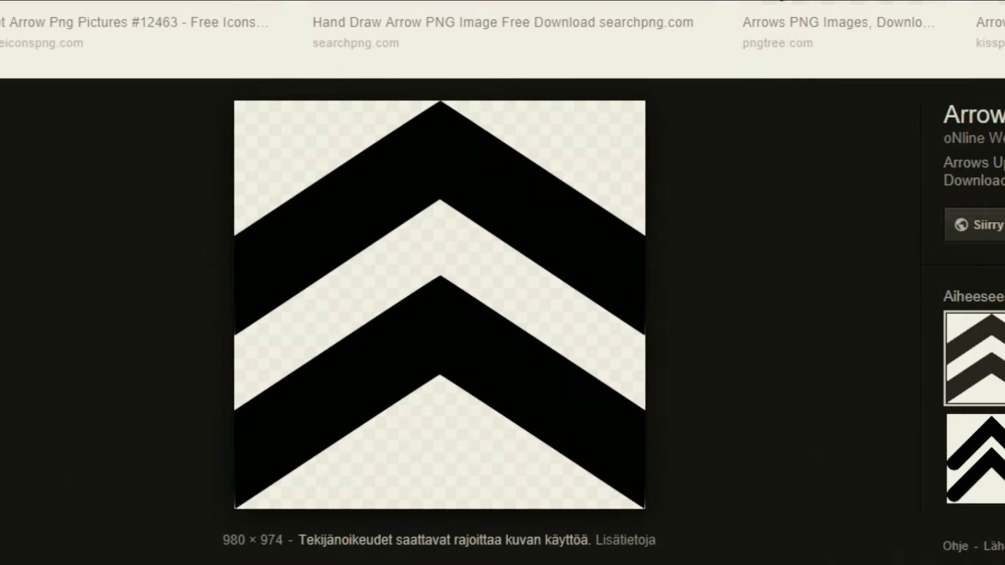
{"action": "right_click", "coordinate": [587, 334]}
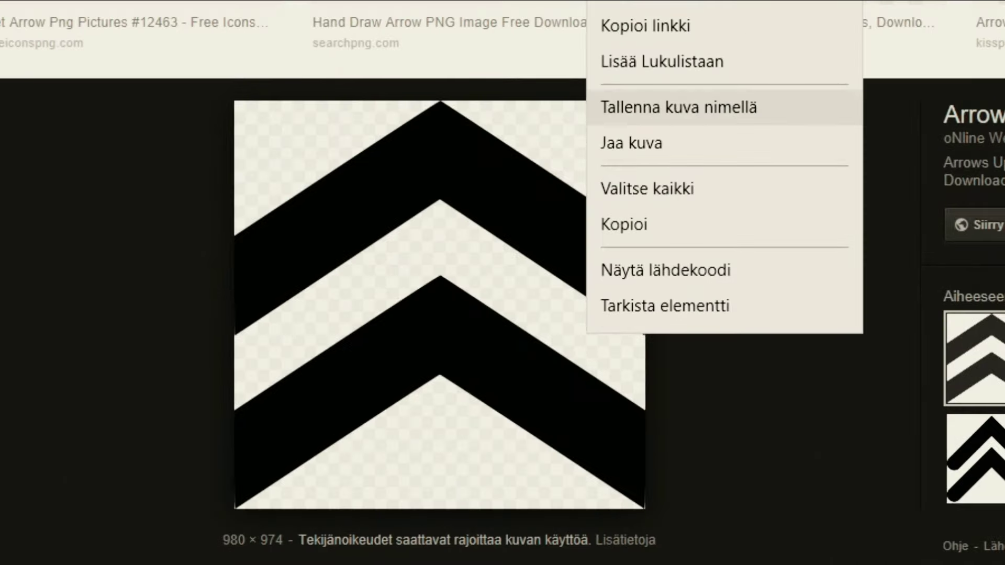
{"action": "left_click", "coordinate": [654, 107]}
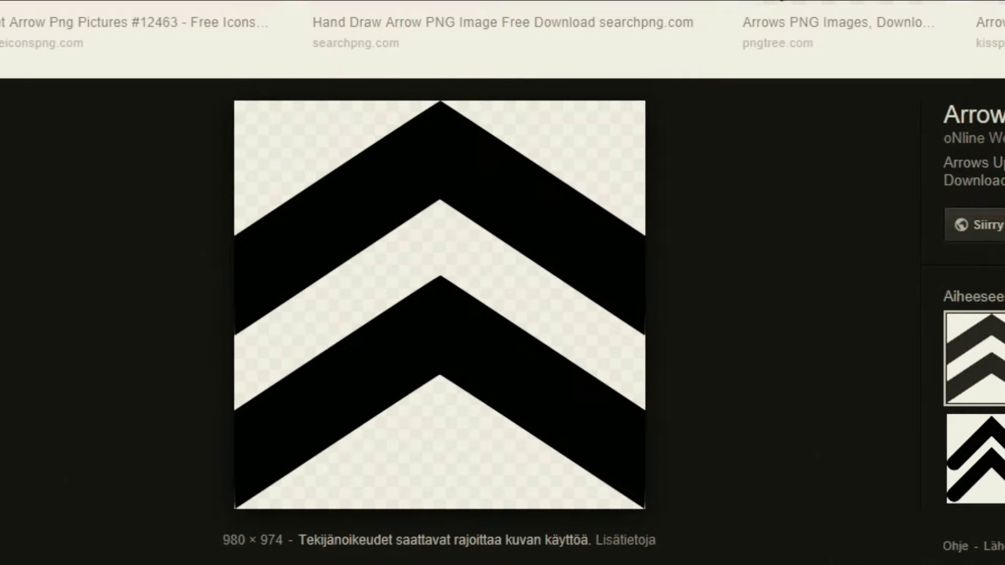
Step: Place the Arrows image on the overlay track at the start of the sped-up piece and rotate it to point right
{"action": "scroll", "coordinate": [575, 448], "scroll_direction": "up", "scroll_amount": 3}
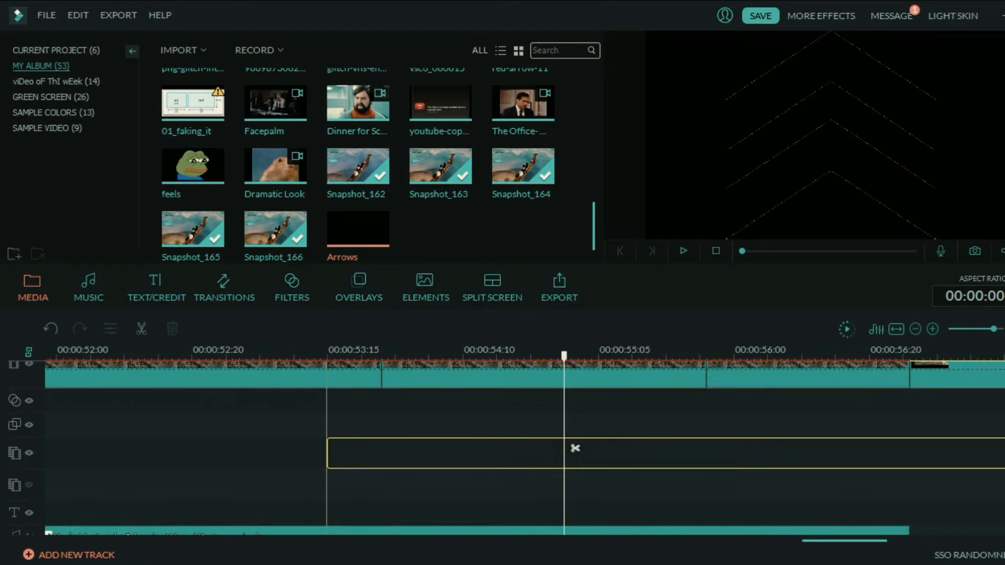
{"action": "left_click_drag", "start_coordinate": [328, 454], "coordinate": [383, 454]}
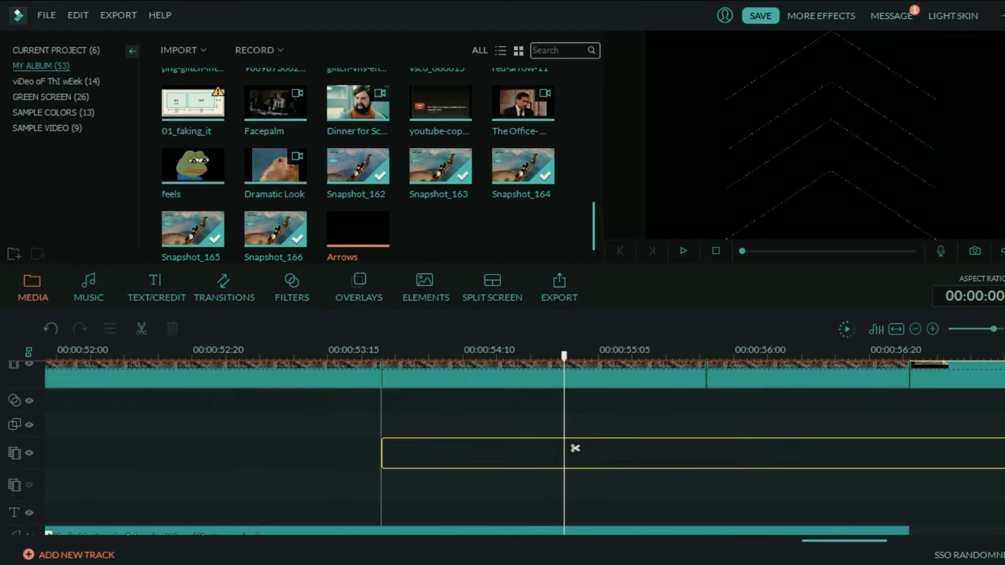
{"action": "left_click_drag", "start_coordinate": [576, 448], "coordinate": [576, 448]}
{"action": "double_click", "coordinate": [576, 448]}
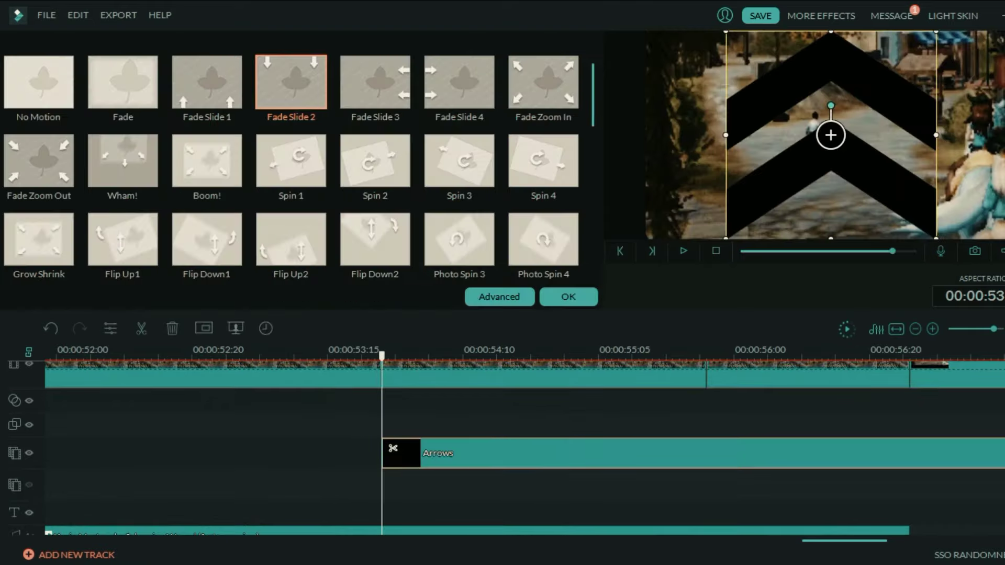
{"action": "left_click_drag", "start_coordinate": [830, 106], "coordinate": [861, 135]}
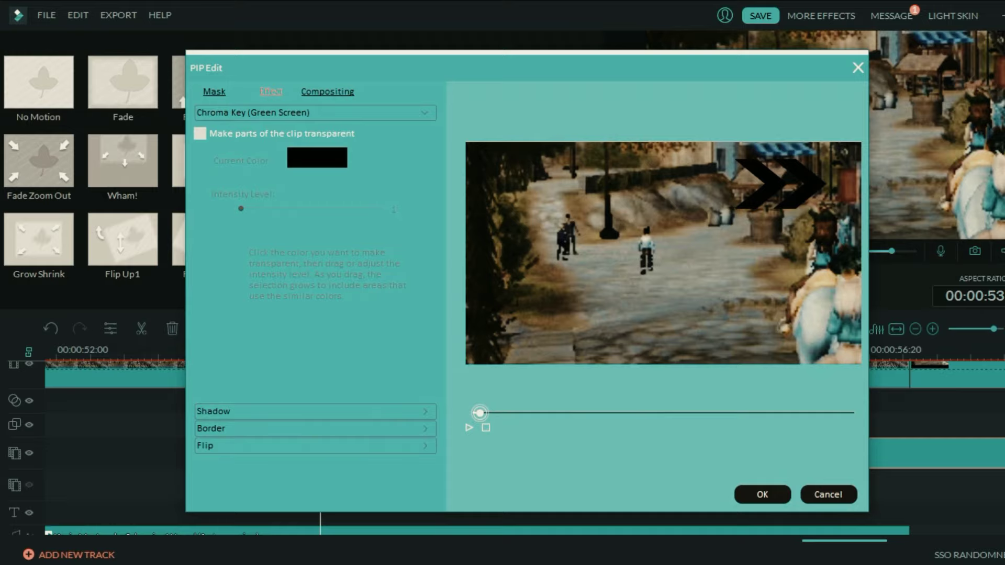
Step: Apply a border to the Arrows image in the PIP effects and adjust the border's distance
{"action": "left_click", "coordinate": [316, 412]}
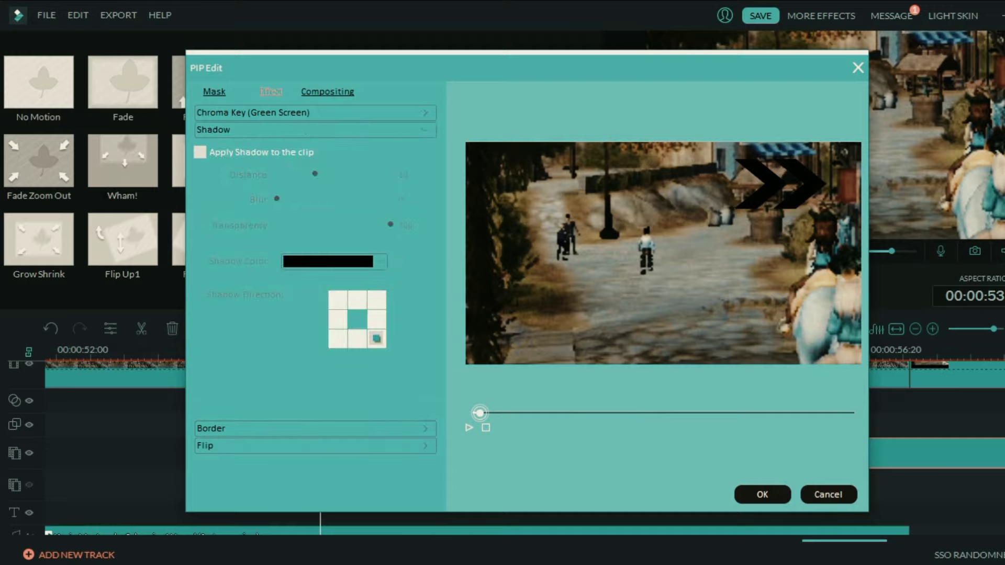
{"action": "left_click", "coordinate": [316, 429]}
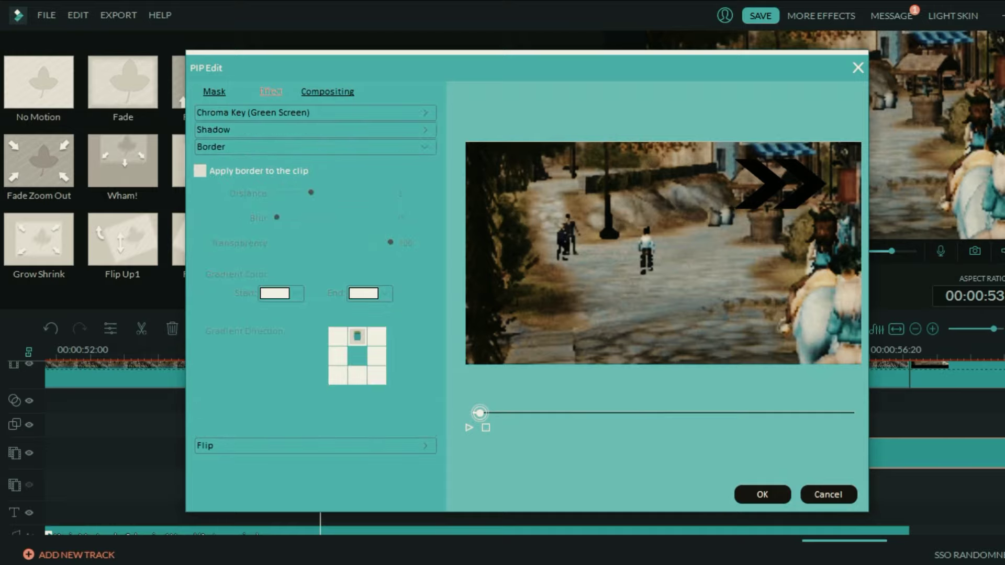
{"action": "left_click", "coordinate": [200, 171]}
{"action": "left_click_drag", "start_coordinate": [311, 193], "coordinate": [335, 243]}
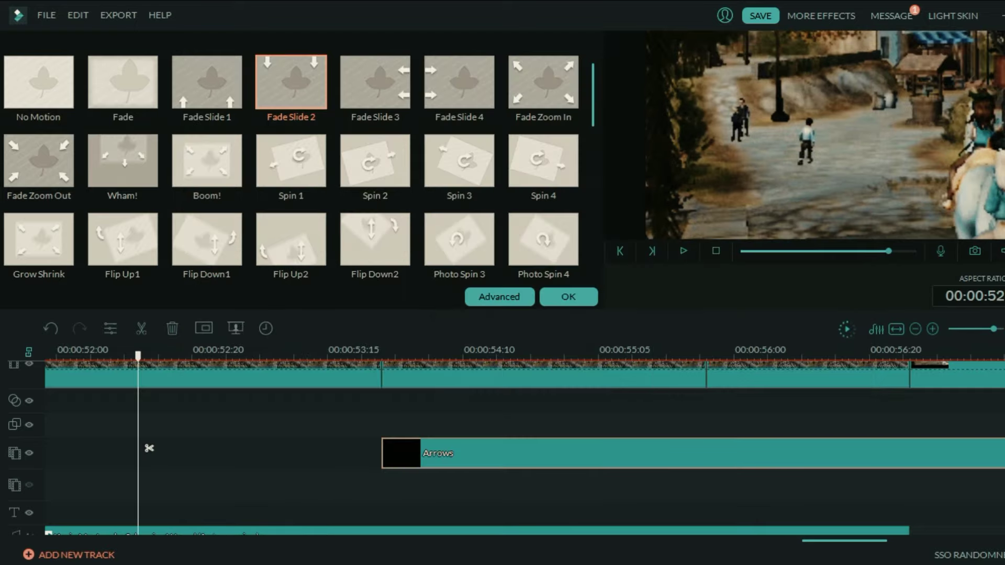
Step: Preview the Arrows overlay, split it where the sped-up piece ends and delete the remainder
{"action": "key", "text": "space"}
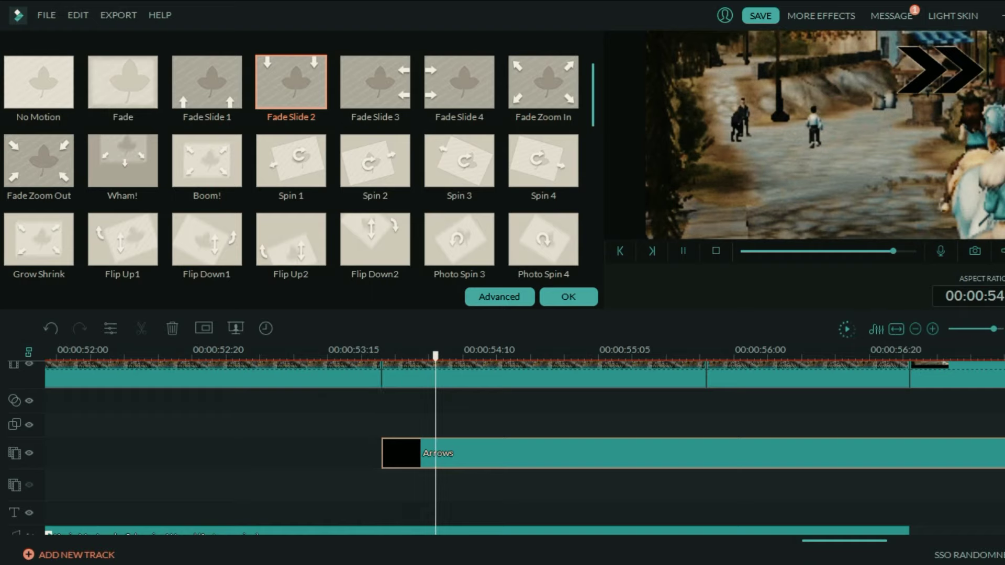
{"action": "key", "text": "space"}
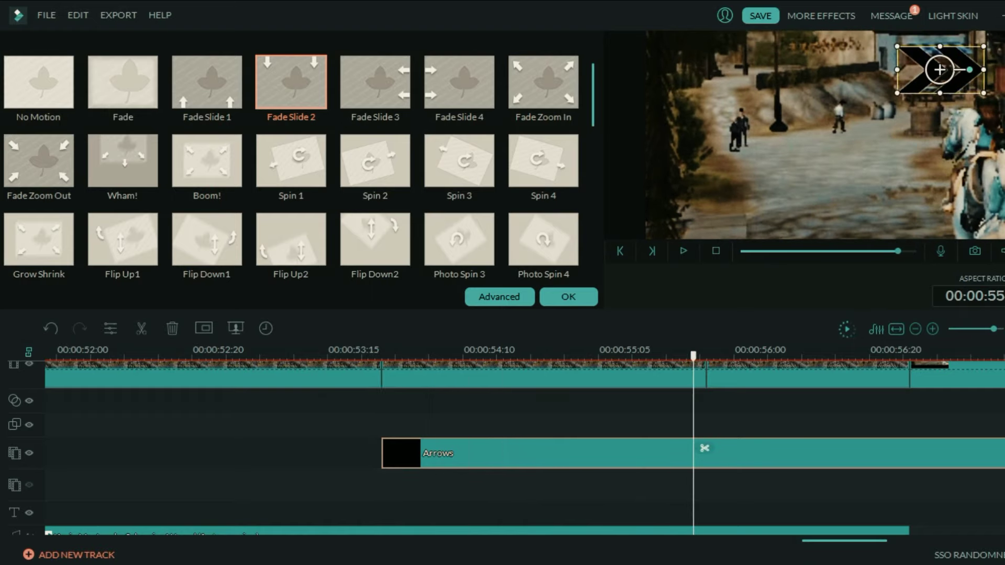
{"action": "left_click", "coordinate": [759, 378]}
{"action": "left_click", "coordinate": [759, 453]}
{"action": "key", "text": "ctrl+b"}
{"action": "key", "text": "Delete"}
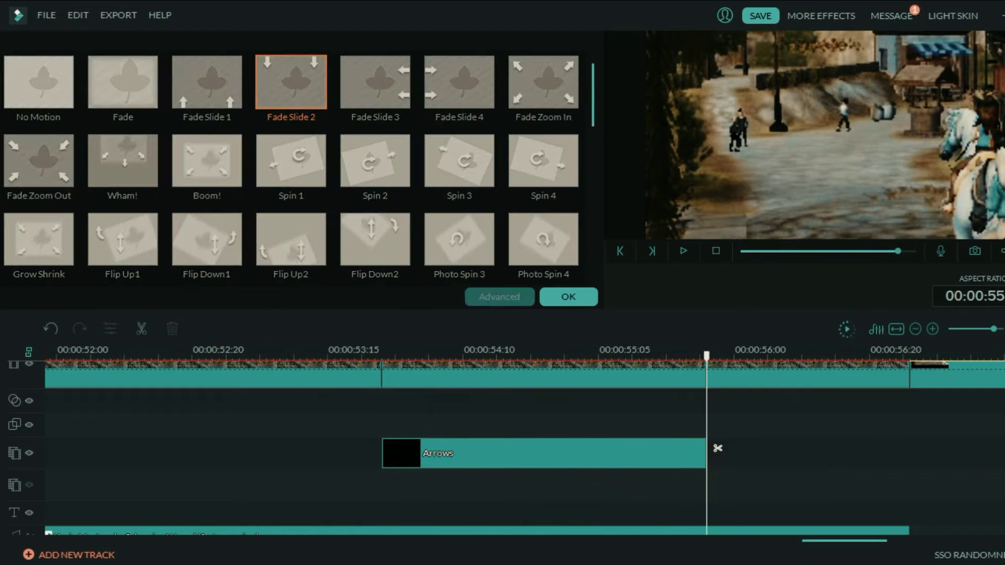
Step: Preview the space bar sound effect, split it after its first hit near 00:00:54 and delete the rest
{"action": "scroll", "coordinate": [478, 427], "scroll_direction": "down", "scroll_amount": 3}
{"action": "right_click", "coordinate": [478, 427]}
{"action": "left_click", "coordinate": [355, 449]}
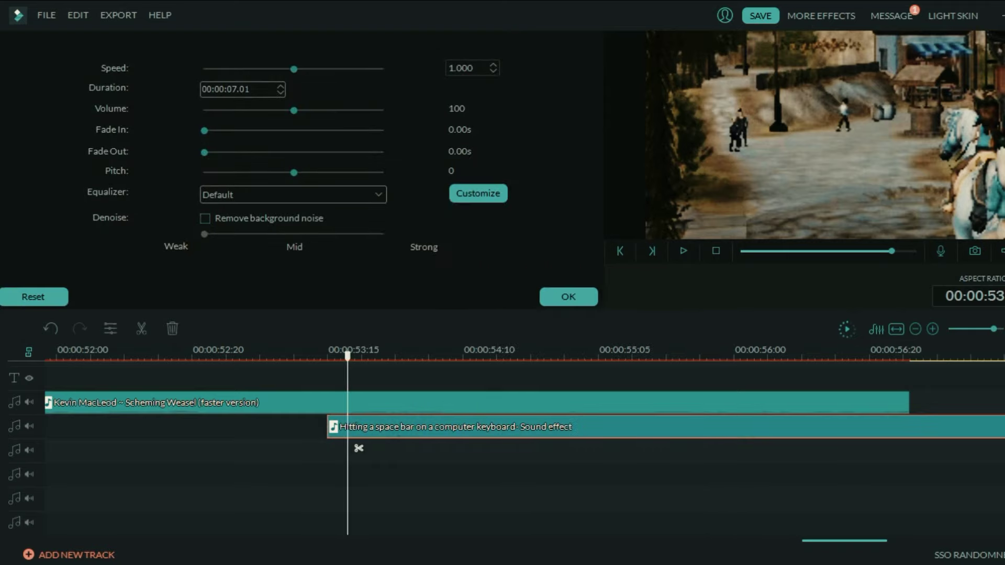
{"action": "key", "text": "space"}
{"action": "key", "text": "space"}
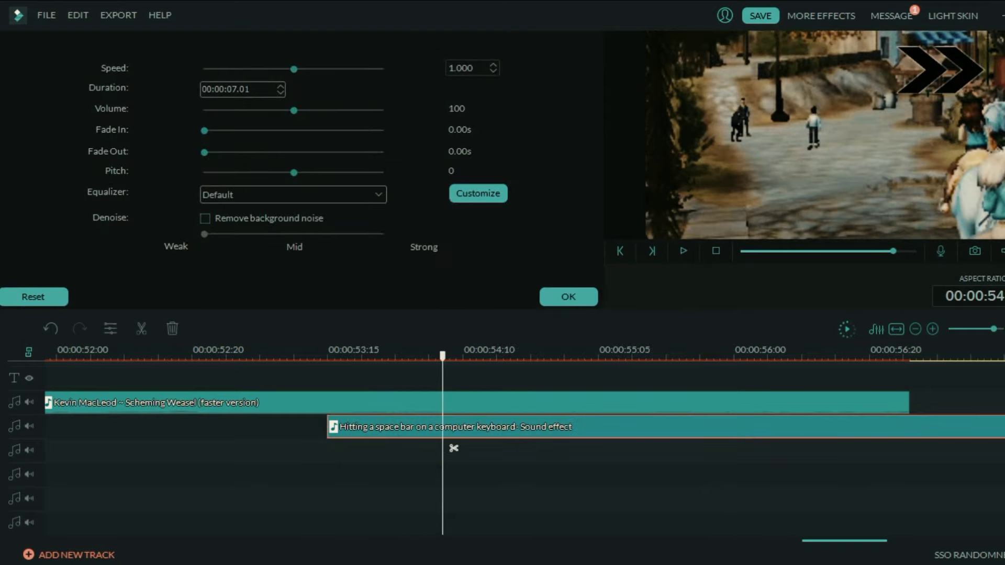
{"action": "left_click", "coordinate": [451, 447]}
{"action": "key", "text": "Delete"}
Step: Place a copy of the shortened space bar sound just before the end of the sped-up piece and preview it
{"action": "right_click", "coordinate": [378, 434]}
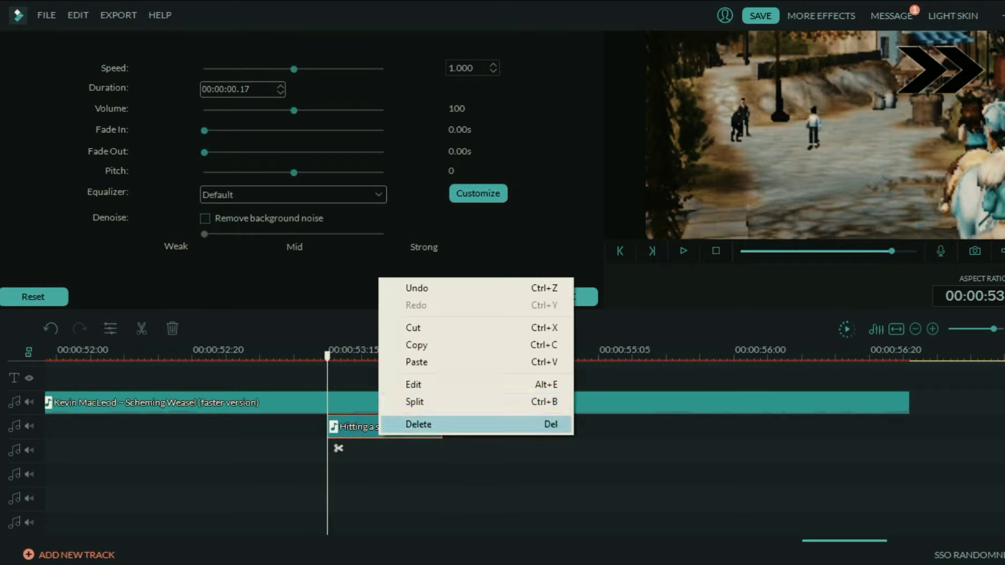
{"action": "left_click", "coordinate": [419, 346]}
{"action": "left_click", "coordinate": [419, 461]}
{"action": "scroll", "coordinate": [419, 461], "scroll_direction": "up", "scroll_amount": 3}
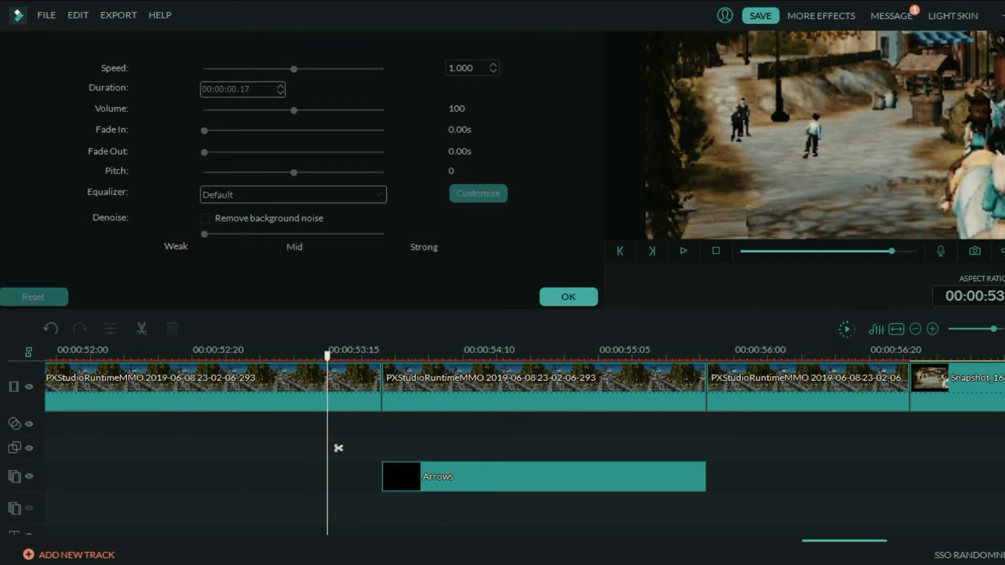
{"action": "left_click", "coordinate": [672, 442]}
{"action": "scroll", "coordinate": [680, 442], "scroll_direction": "down", "scroll_amount": 3}
{"action": "right_click", "coordinate": [727, 441]}
{"action": "left_click", "coordinate": [770, 366]}
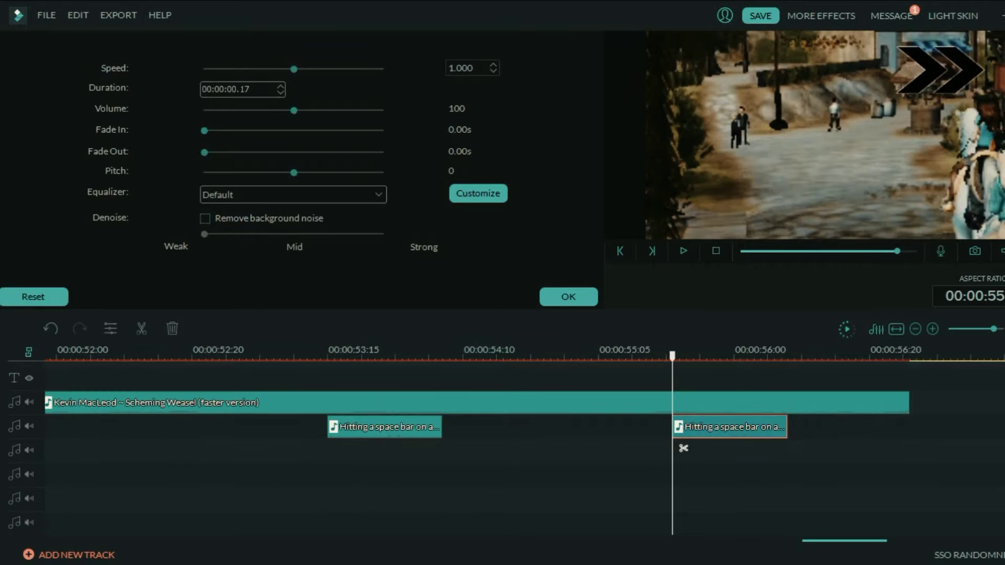
{"action": "left_click_drag", "start_coordinate": [681, 426], "coordinate": [659, 426]}
{"action": "key", "text": "space"}
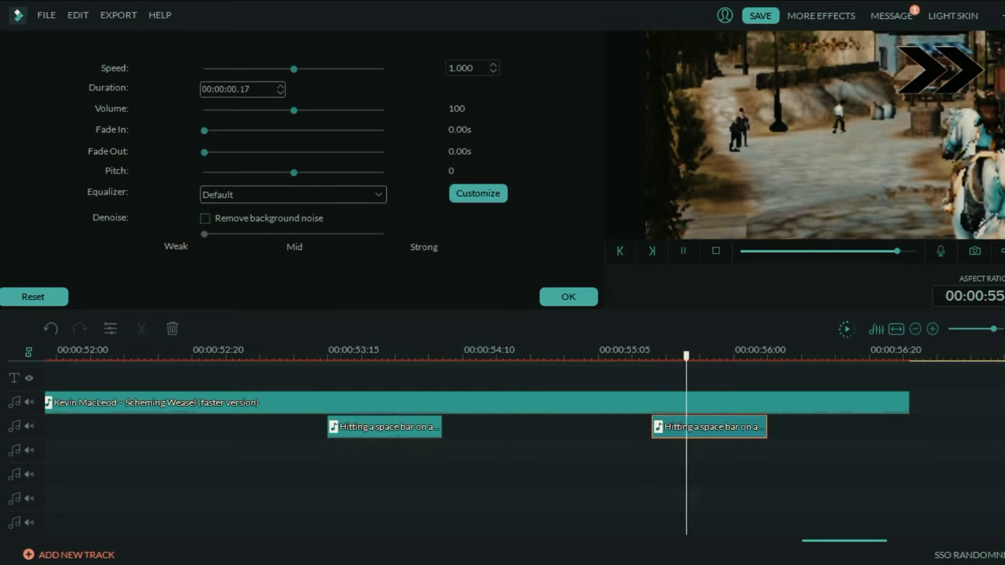
{"action": "key", "text": "space"}
Step: Place another copy of the space bar sound just before the start of Snapshot_168 near 00:00:57 and preview it
{"action": "left_click", "coordinate": [710, 427]}
{"action": "scroll", "coordinate": [709, 427], "scroll_direction": "up", "scroll_amount": 3}
{"action": "left_click", "coordinate": [774, 370]}
{"action": "left_click", "coordinate": [953, 369]}
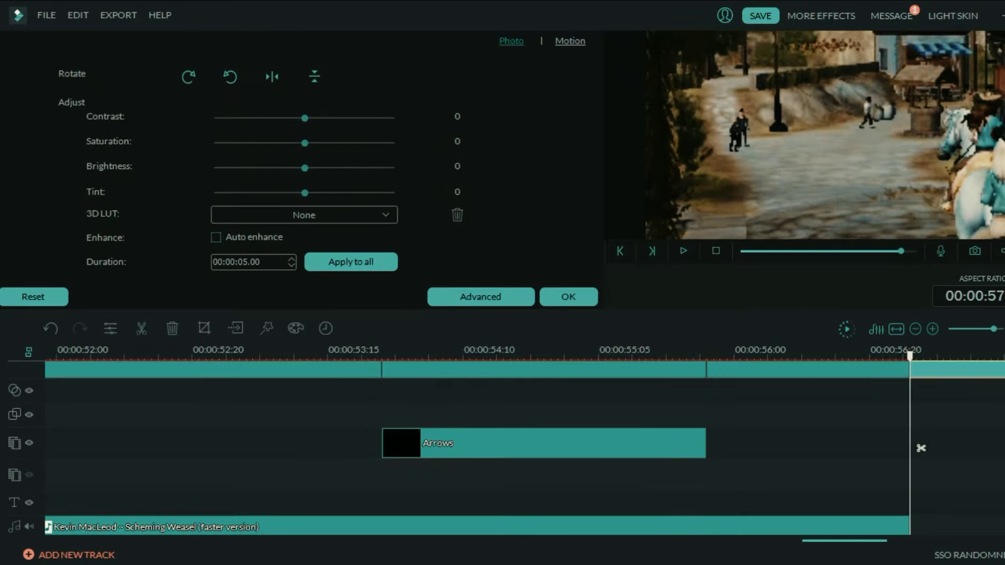
{"action": "scroll", "coordinate": [921, 448], "scroll_direction": "down", "scroll_amount": 5}
{"action": "right_click", "coordinate": [922, 448]}
{"action": "key", "text": "Down"}
{"action": "key", "text": "Down"}
{"action": "key", "text": "Return"}
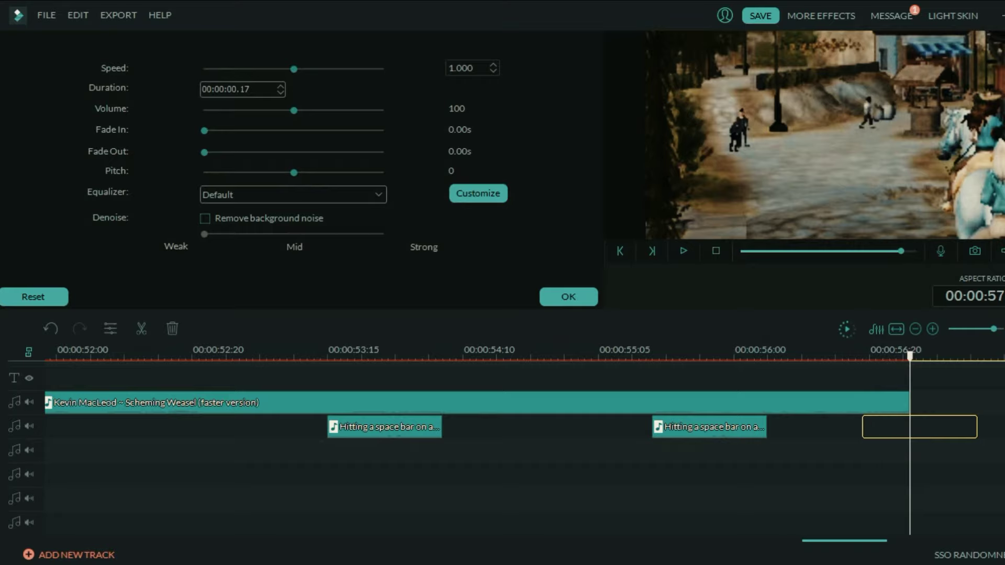
{"action": "left_click_drag", "start_coordinate": [874, 431], "coordinate": [866, 430]}
{"action": "key", "text": "space"}
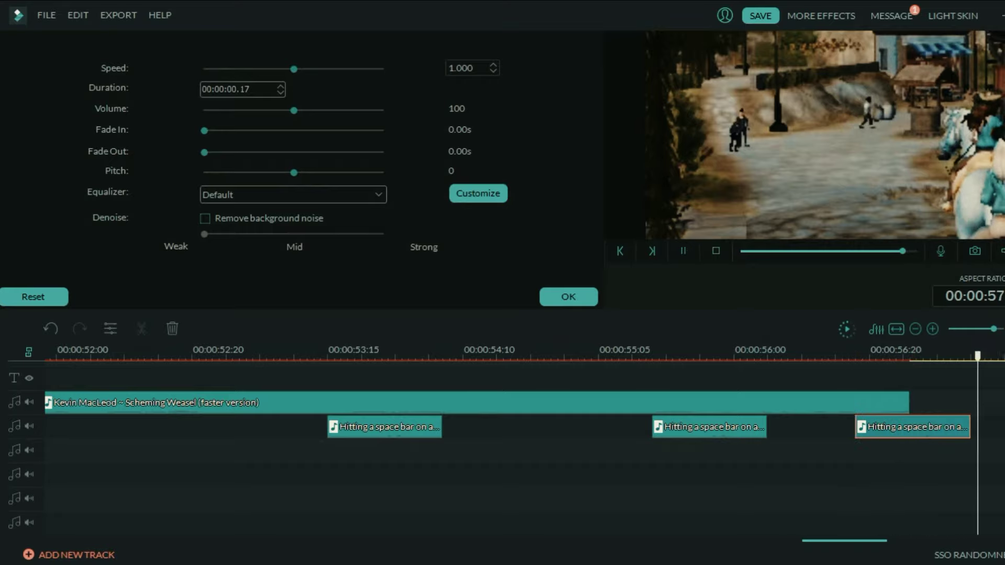
{"action": "key", "text": "space"}
Step: Split Snapshot_168 on the video track just before 00:00:58 and delete the part after the cut
{"action": "scroll", "coordinate": [866, 430], "scroll_direction": "down", "scroll_amount": 5}
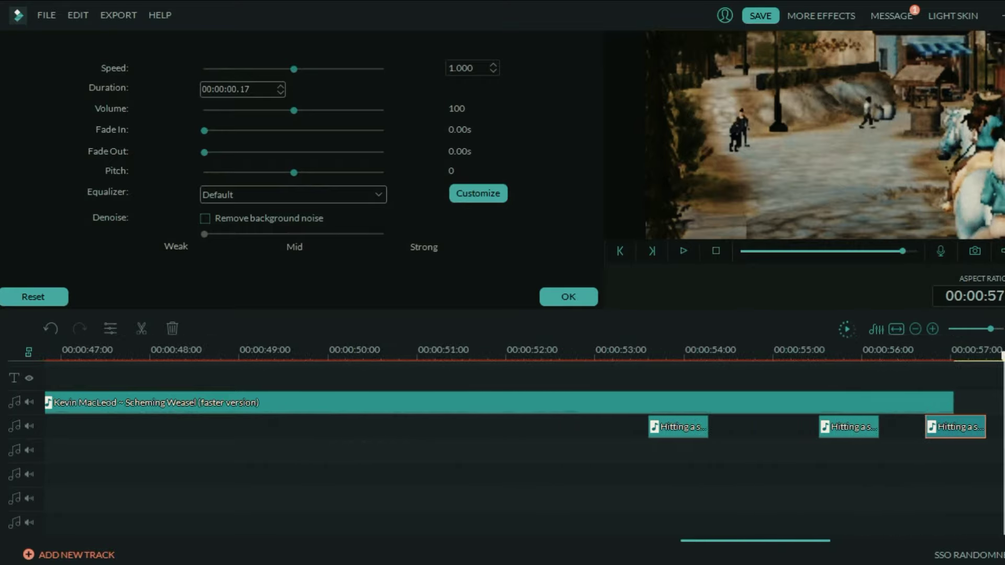
{"action": "left_click_drag", "start_coordinate": [756, 540], "coordinate": [828, 541]}
{"action": "left_click", "coordinate": [817, 487]}
{"action": "scroll", "coordinate": [816, 487], "scroll_direction": "up", "scroll_amount": 4}
{"action": "left_click", "coordinate": [573, 448]}
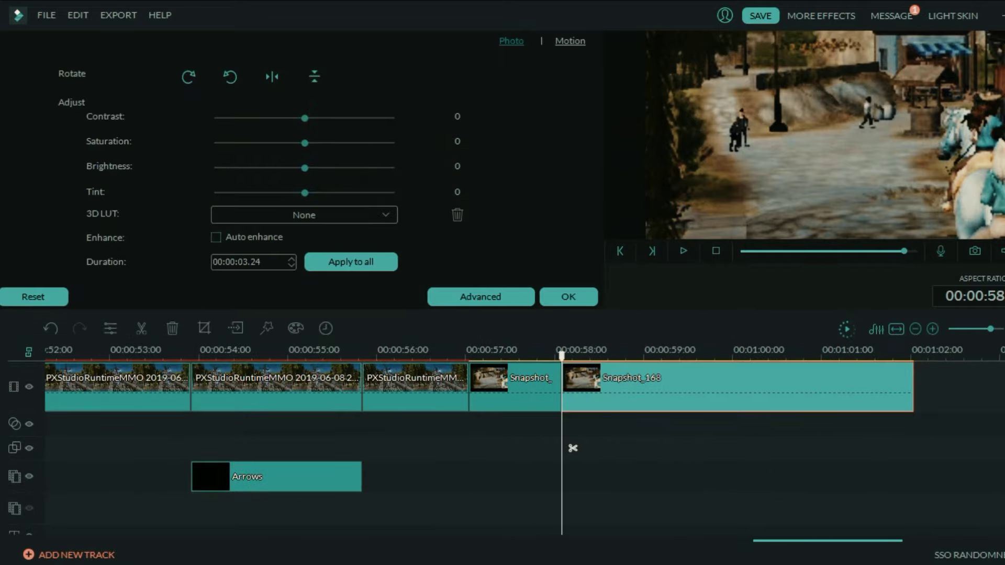
{"action": "key", "text": "Delete"}
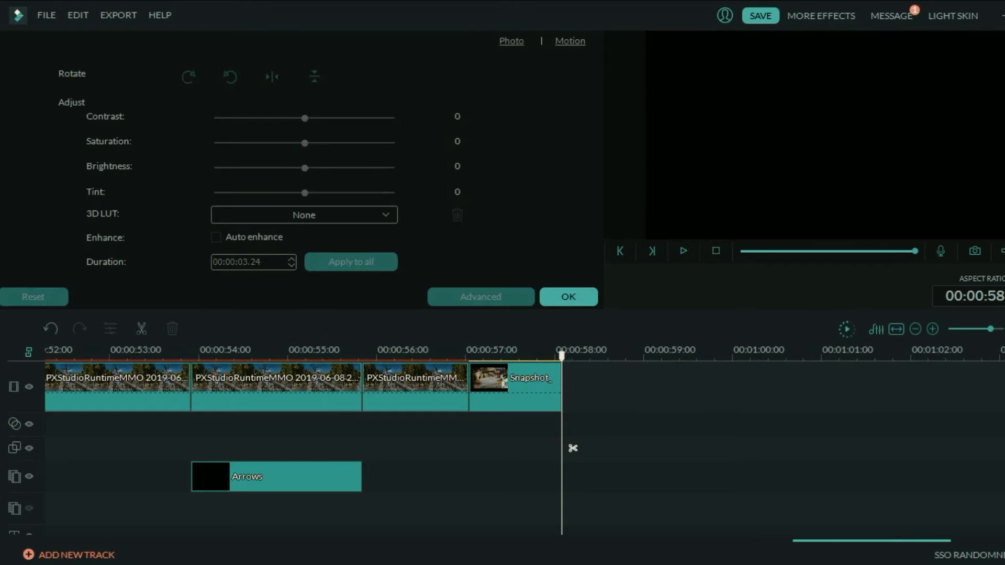
Step: Locate a frame of the walking character near 00:00:56 in the last gameplay piece before Snapshot_168
{"action": "left_click", "coordinate": [524, 392]}
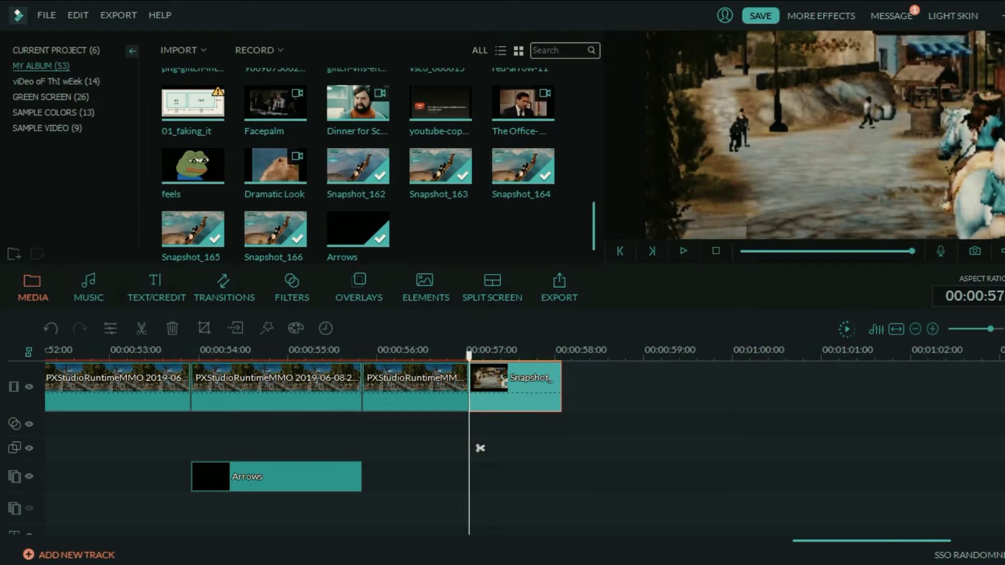
{"action": "left_click", "coordinate": [416, 393]}
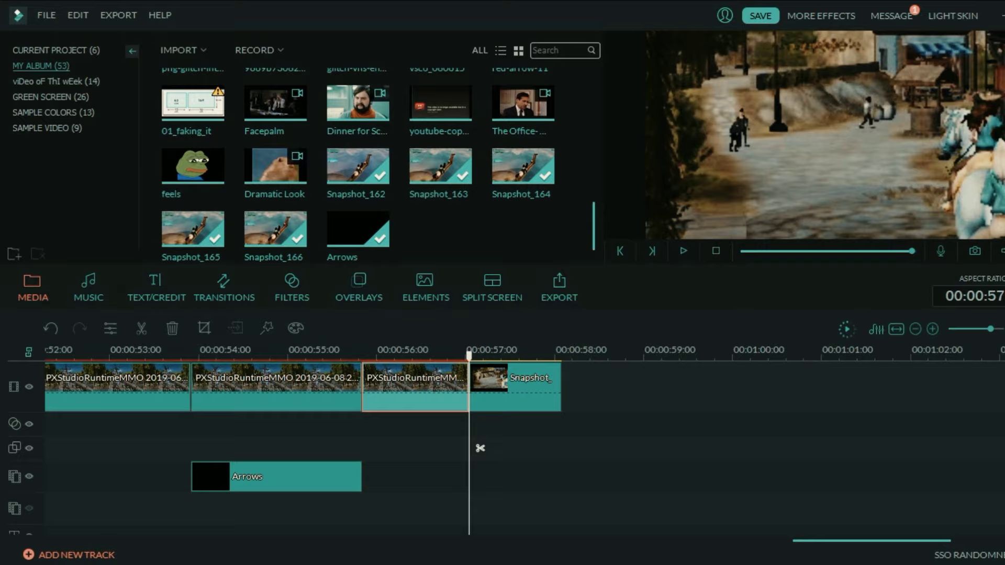
{"action": "left_click_drag", "start_coordinate": [469, 356], "coordinate": [415, 356]}
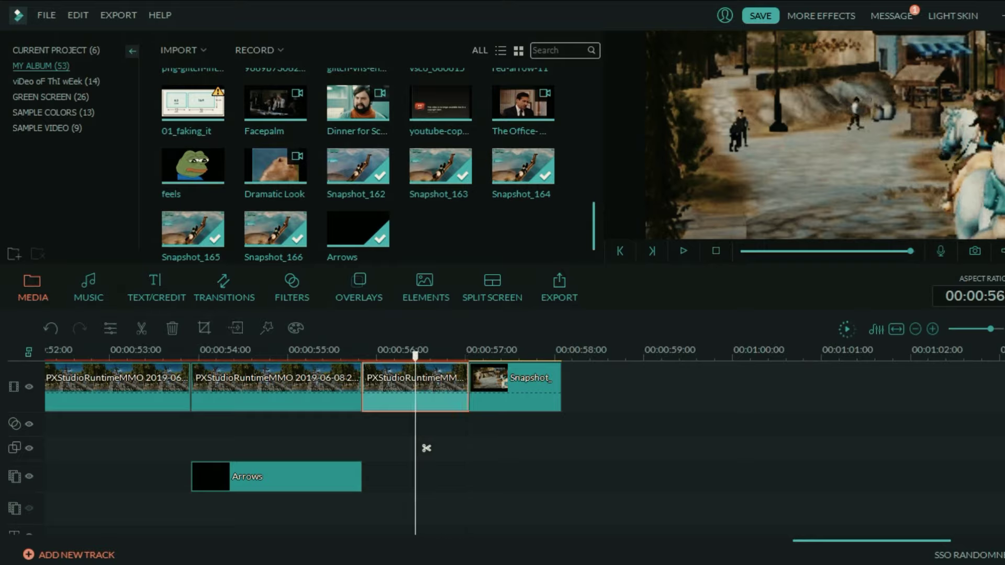
{"action": "key", "text": "Right"}
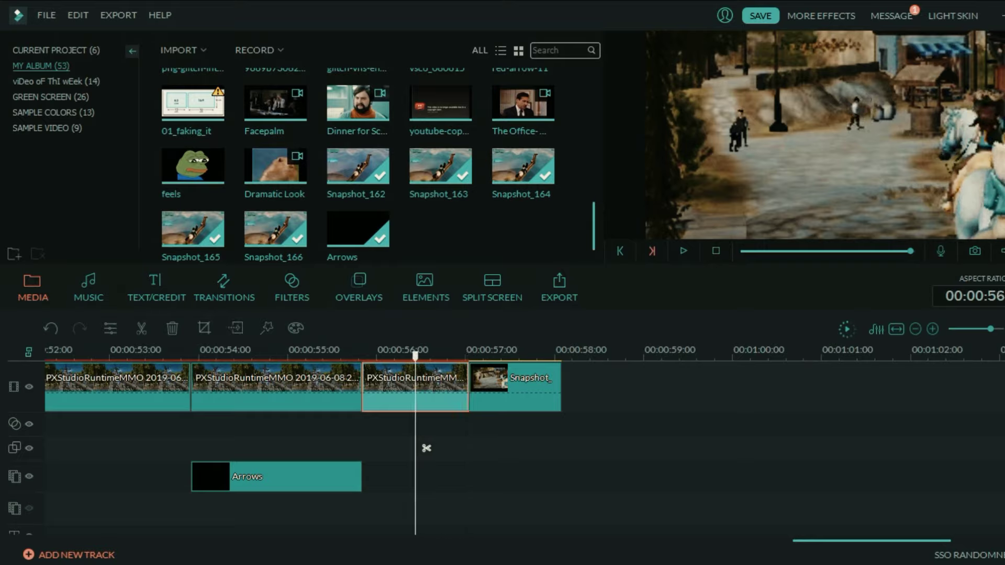
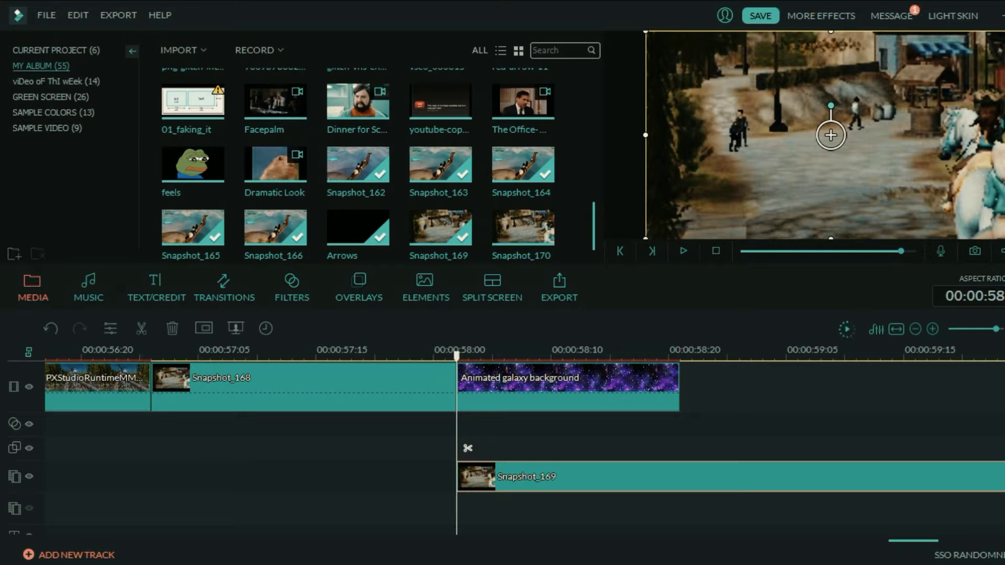
Step: Remove Snapshot_169 from the overlay track and the Animated galaxy background from the video track
{"action": "key", "text": "ctrl+z"}
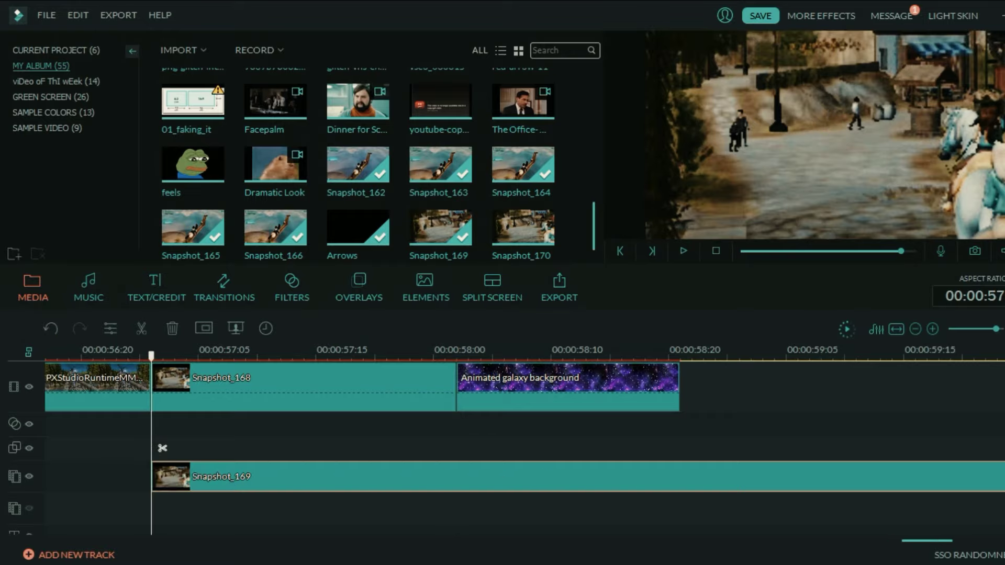
{"action": "key", "text": "Delete"}
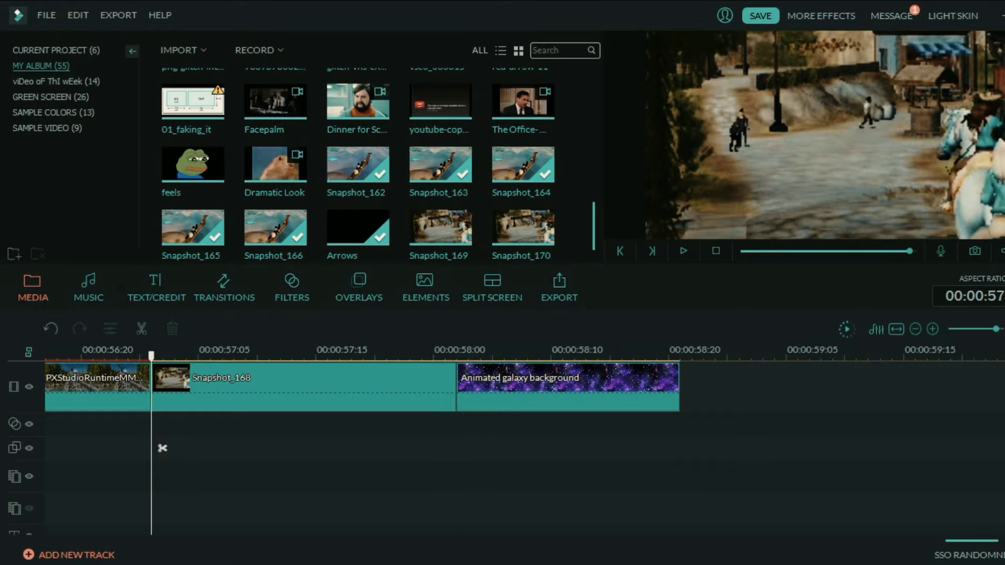
{"action": "left_click", "coordinate": [565, 388]}
{"action": "key", "text": "Delete"}
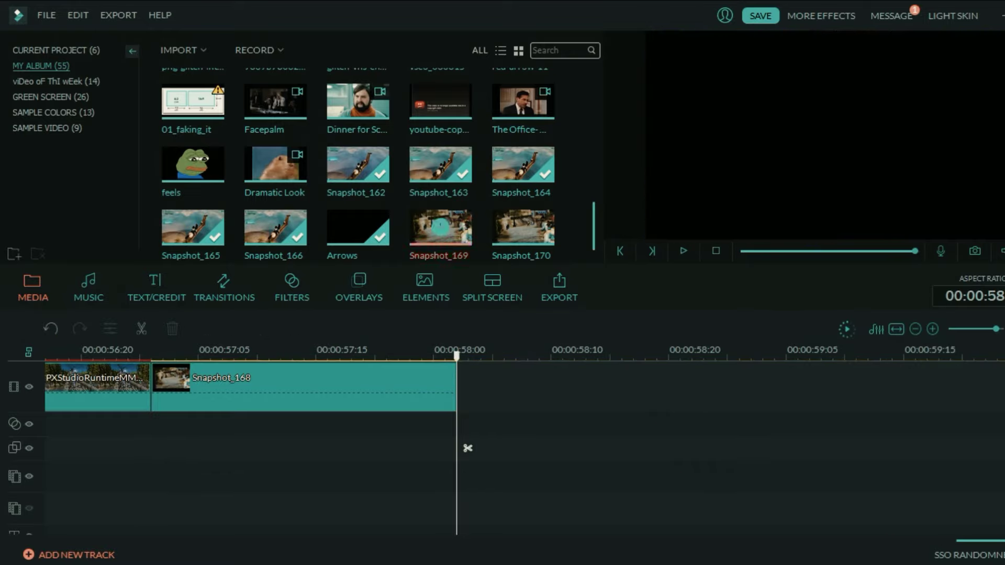
Step: Try Snapshot_169 directly after Snapshot_168 on the video track, check it in Crop and Zoom, and remove it
{"action": "left_click_drag", "start_coordinate": [441, 228], "coordinate": [503, 388]}
{"action": "left_click", "coordinate": [328, 352]}
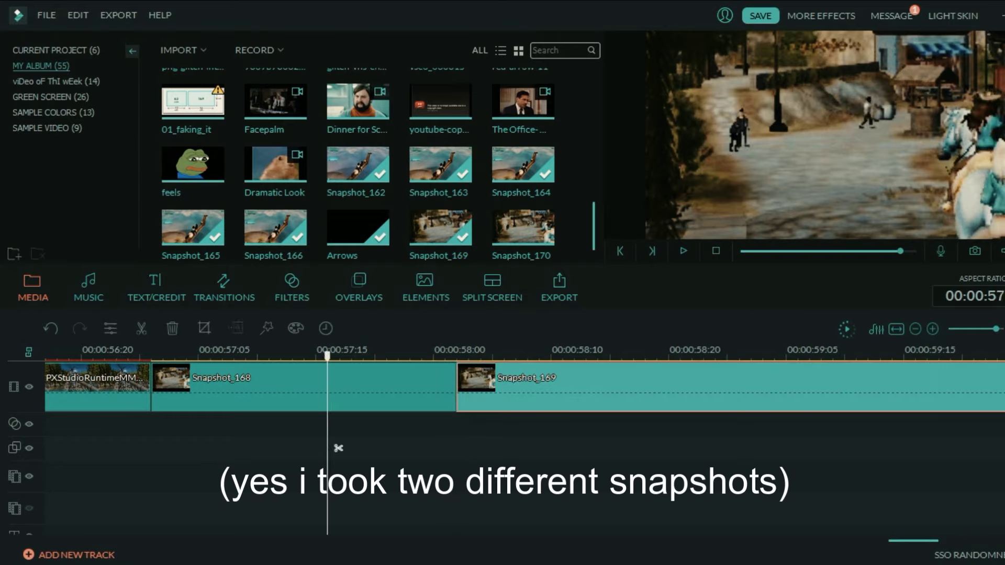
{"action": "key", "text": "space"}
{"action": "key", "text": "space"}
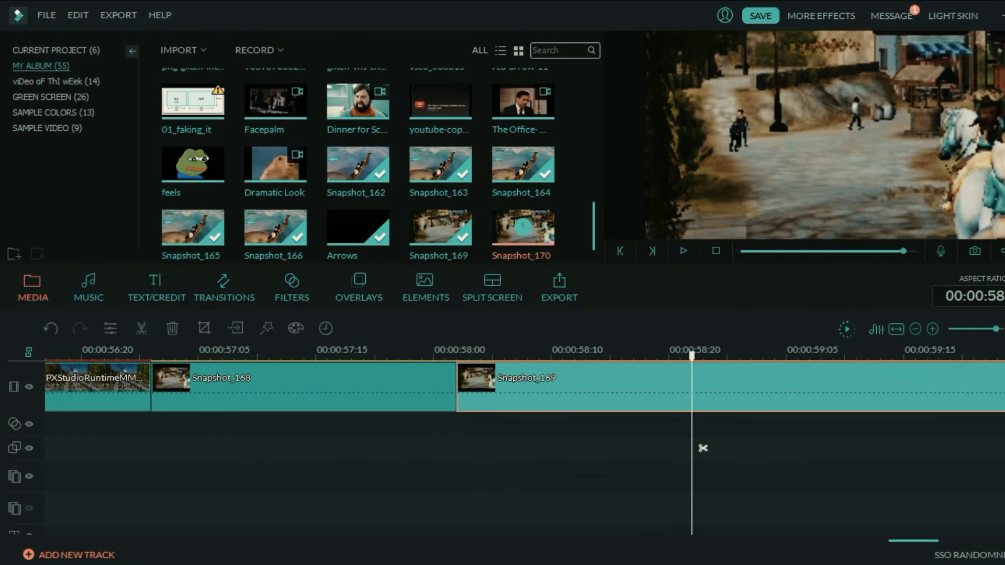
{"action": "left_click", "coordinate": [466, 448]}
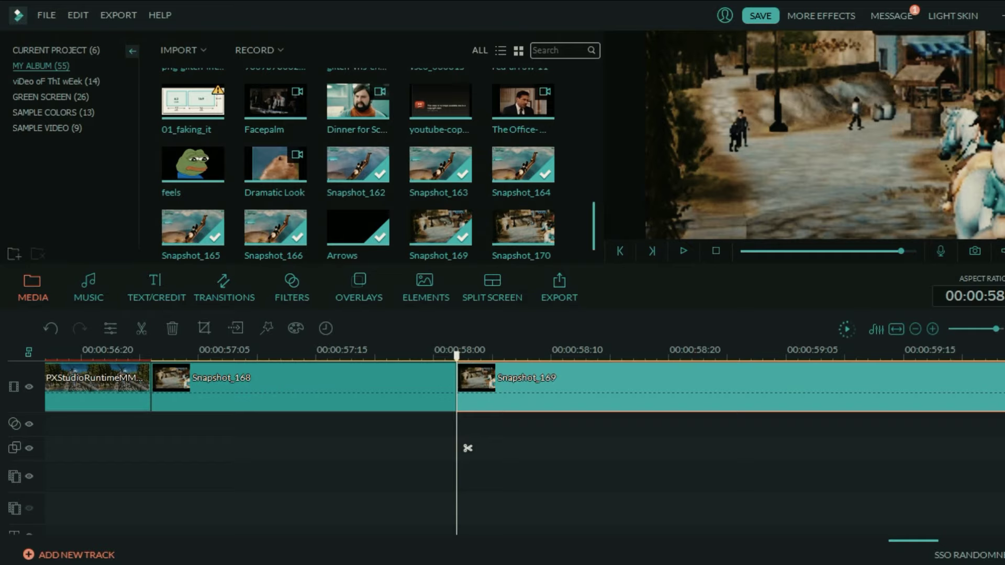
{"action": "key", "text": "alt+c"}
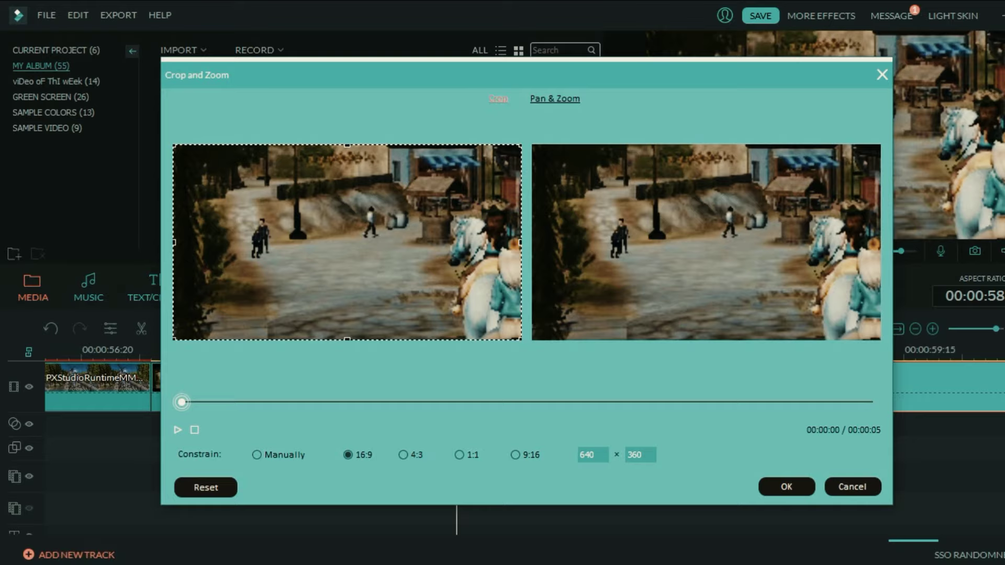
{"action": "left_click", "coordinate": [852, 487]}
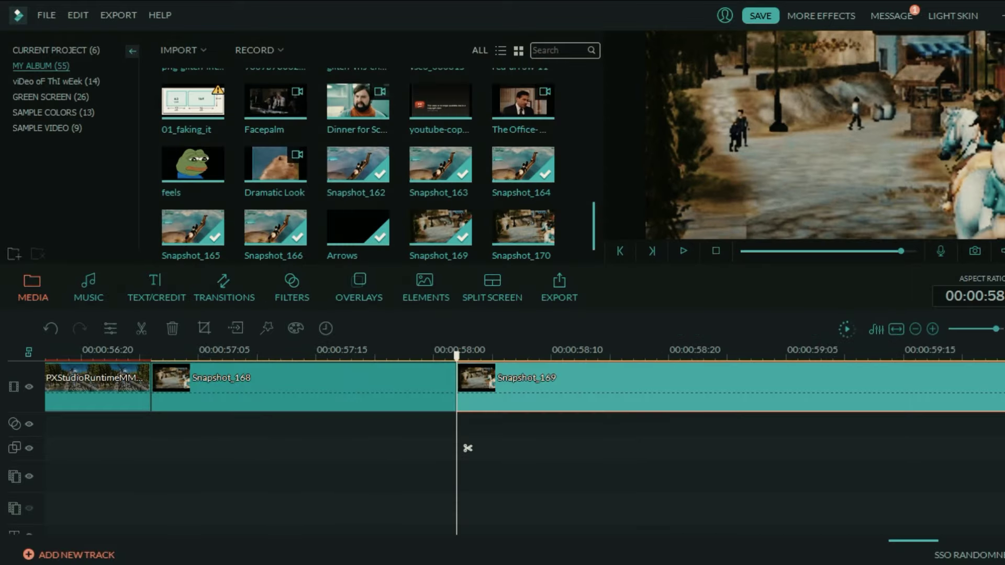
{"action": "key", "text": "Delete"}
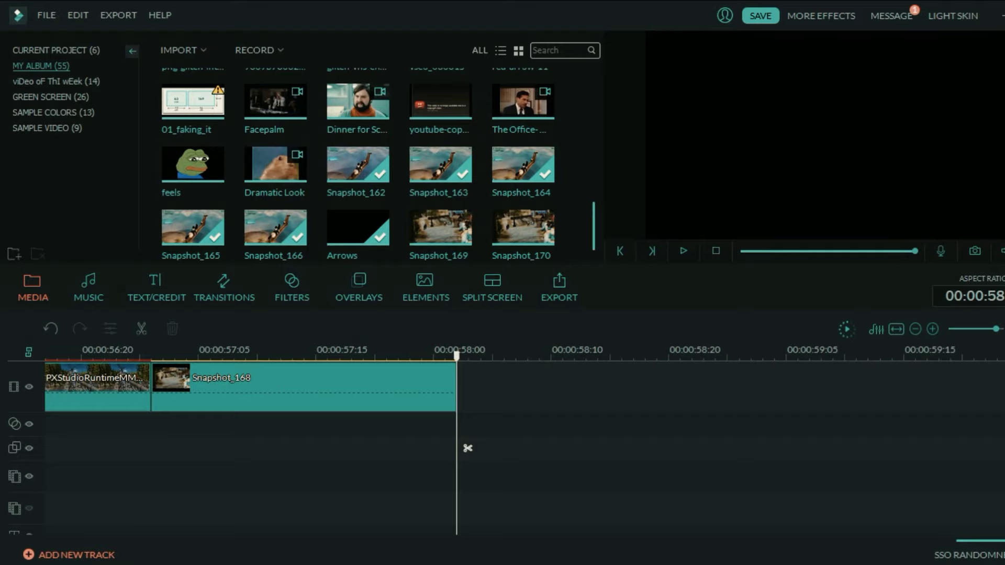
Step: Crop the last gameplay piece before Snapshot_168 closely around the walking character, keeping the 16:9 ratio
{"action": "scroll", "coordinate": [456, 387], "scroll_direction": "down", "scroll_amount": 2}
{"action": "left_click", "coordinate": [137, 352]}
{"action": "scroll", "coordinate": [137, 387], "scroll_direction": "up", "scroll_amount": 4}
{"action": "left_click", "coordinate": [137, 388]}
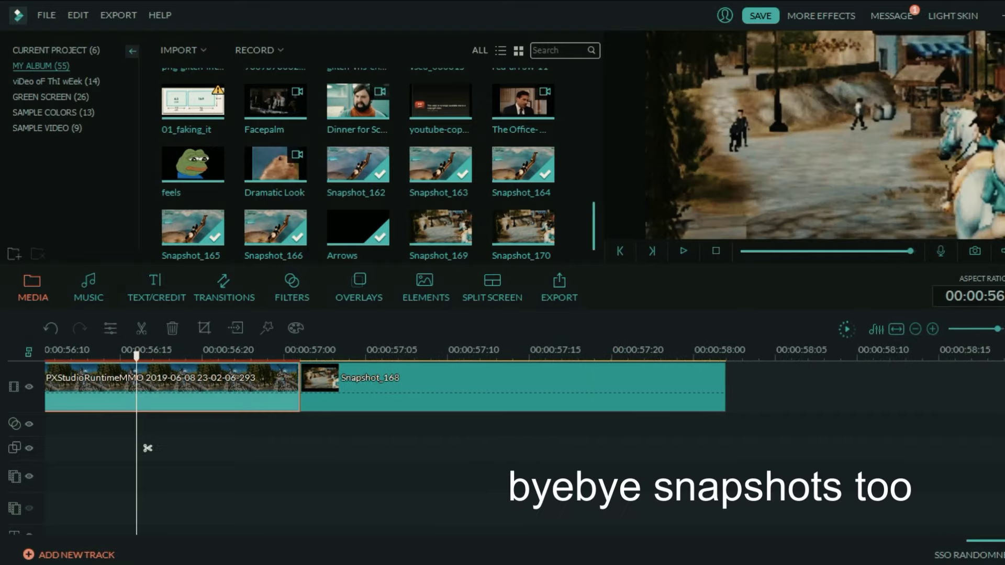
{"action": "key", "text": "alt+c"}
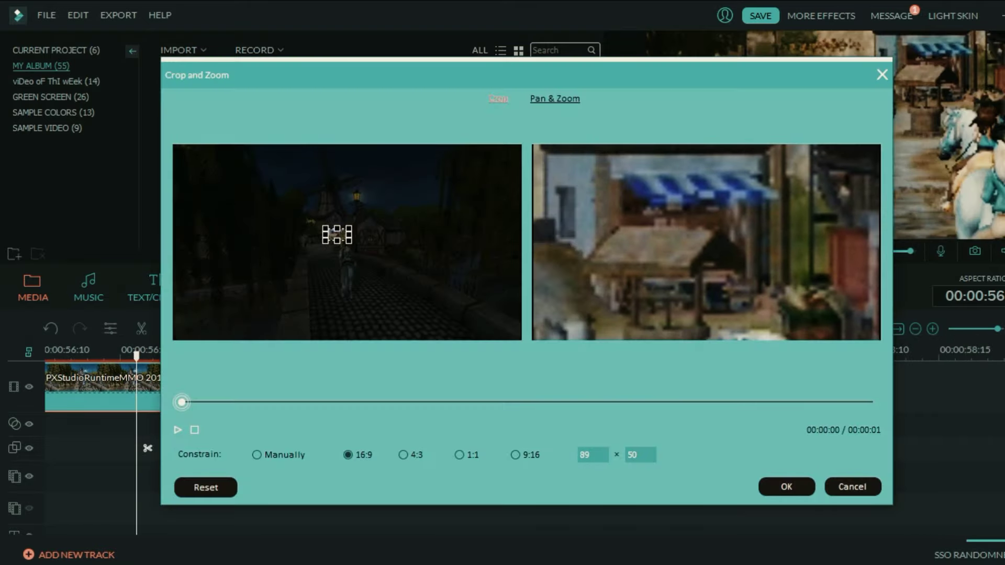
{"action": "left_click_drag", "start_coordinate": [326, 241], "coordinate": [324, 241]}
{"action": "left_click", "coordinate": [787, 487]}
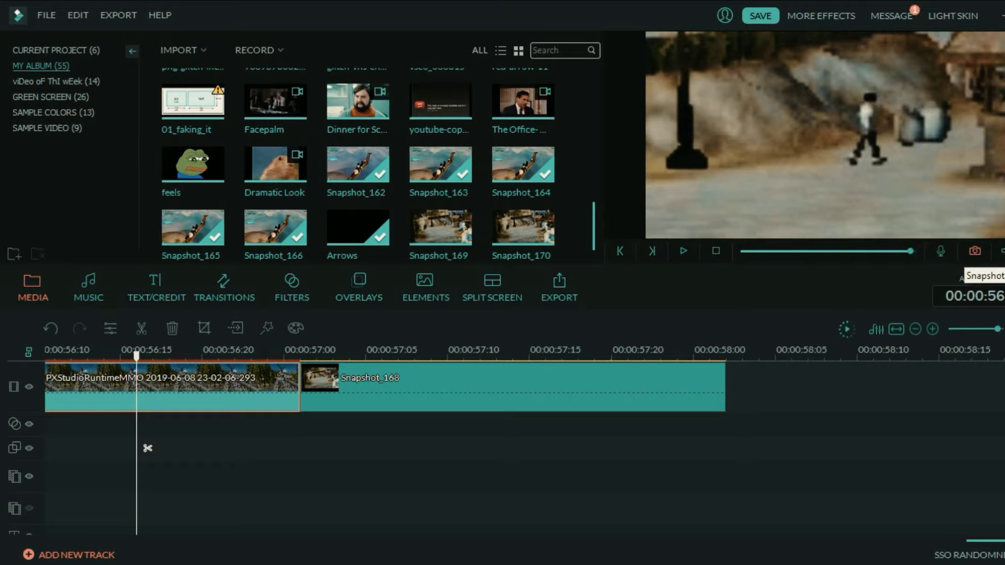
Step: Capture two snapshots of the walking character in different stride poses from the cropped gameplay piece near 00:00:56
{"action": "key", "text": "Left"}
{"action": "key", "text": "Left"}
{"action": "key", "text": "Left"}
{"action": "key", "text": "Left"}
{"action": "key", "text": "Left"}
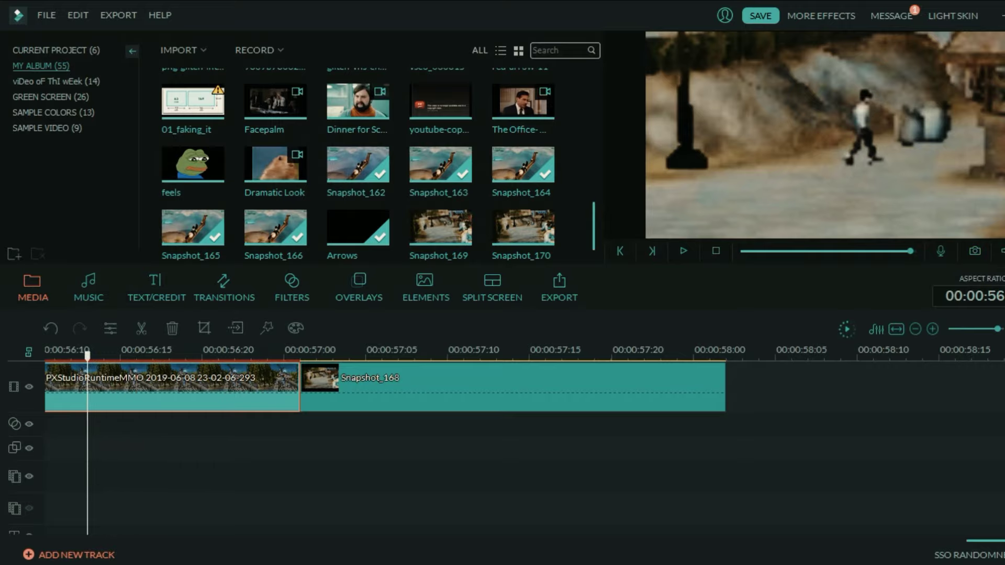
{"action": "key", "text": "Left"}
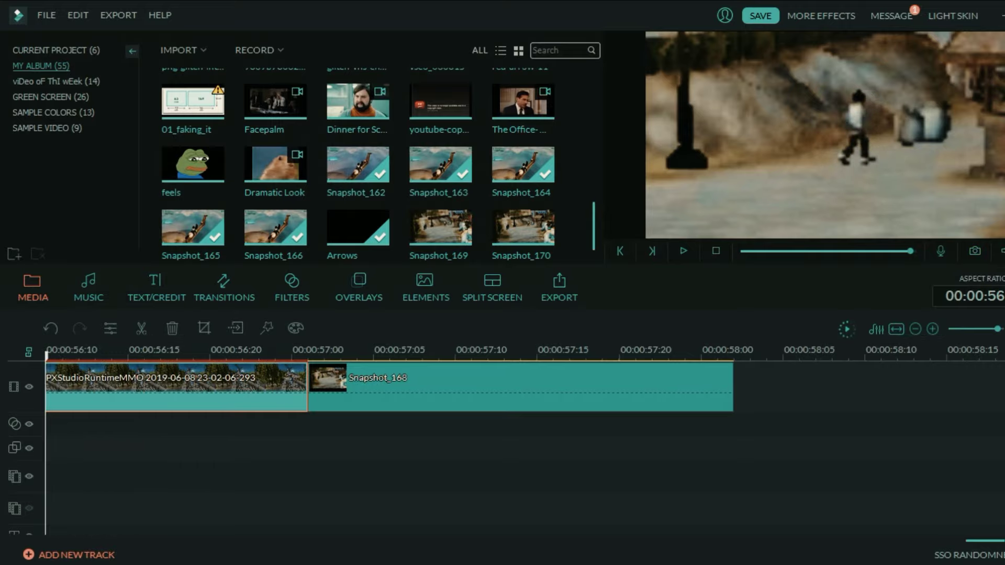
{"action": "left_click_drag", "start_coordinate": [56, 447], "coordinate": [90, 447]}
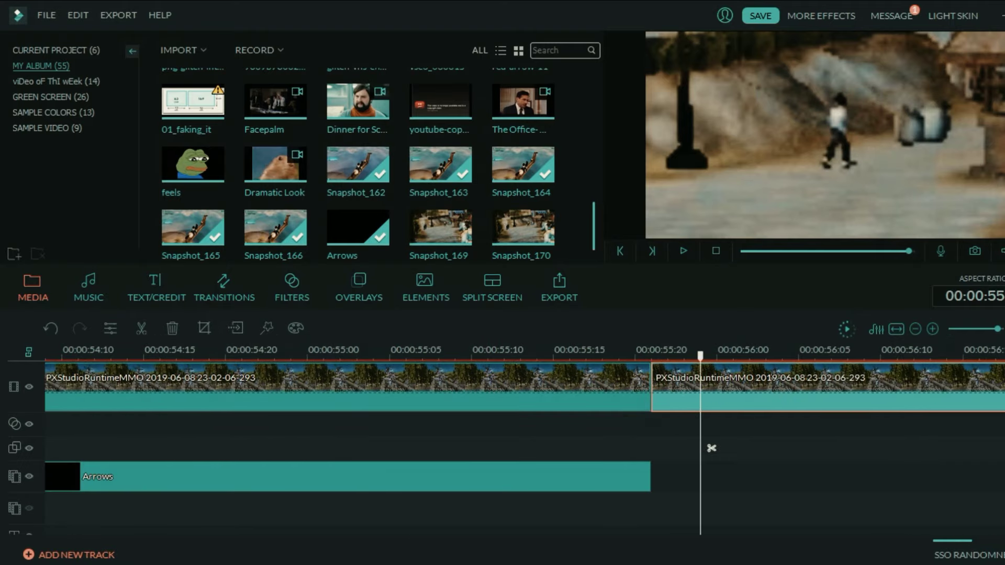
{"action": "left_click", "coordinate": [975, 251]}
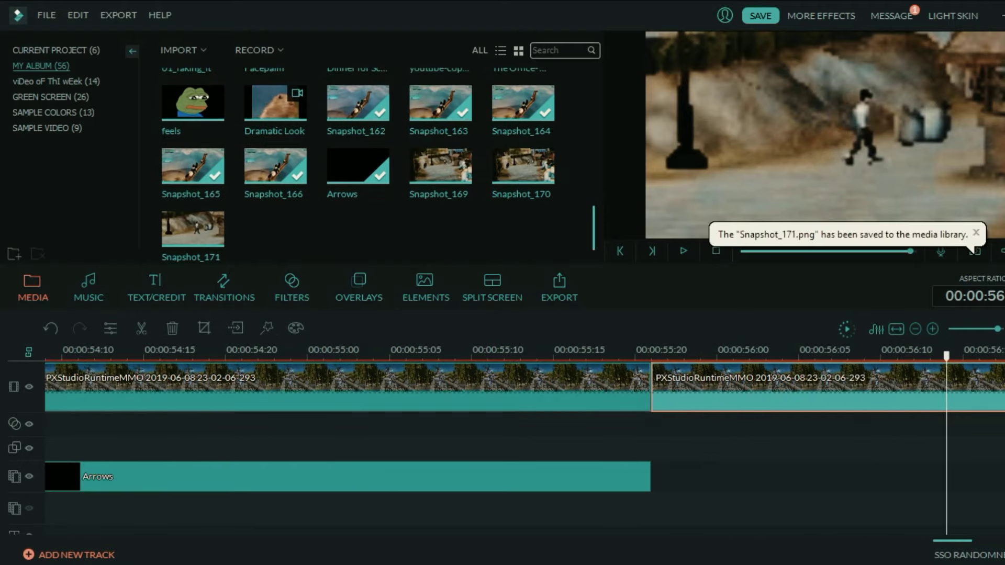
{"action": "key", "text": "Right"}
{"action": "key", "text": "Right"}
{"action": "left_click", "coordinate": [975, 252]}
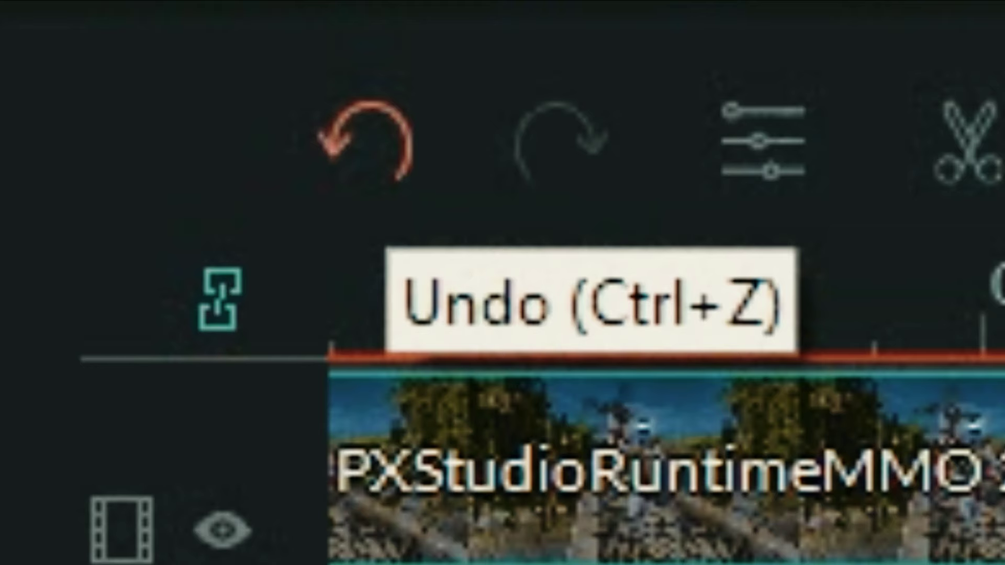
Step: Undo the crop on the last gameplay piece and scrub through it up to Snapshot_168
{"action": "left_click", "coordinate": [367, 141]}
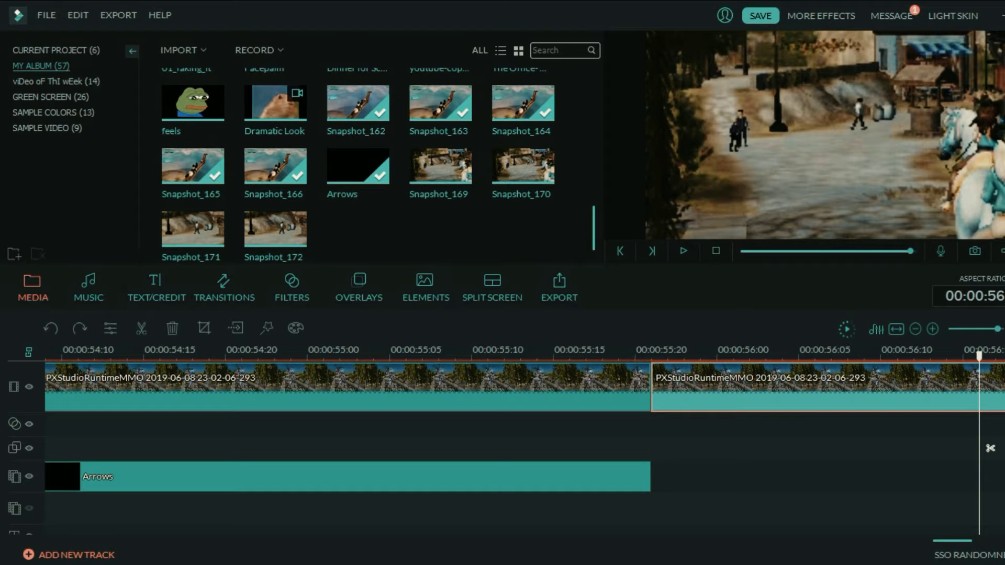
{"action": "key", "text": "Up"}
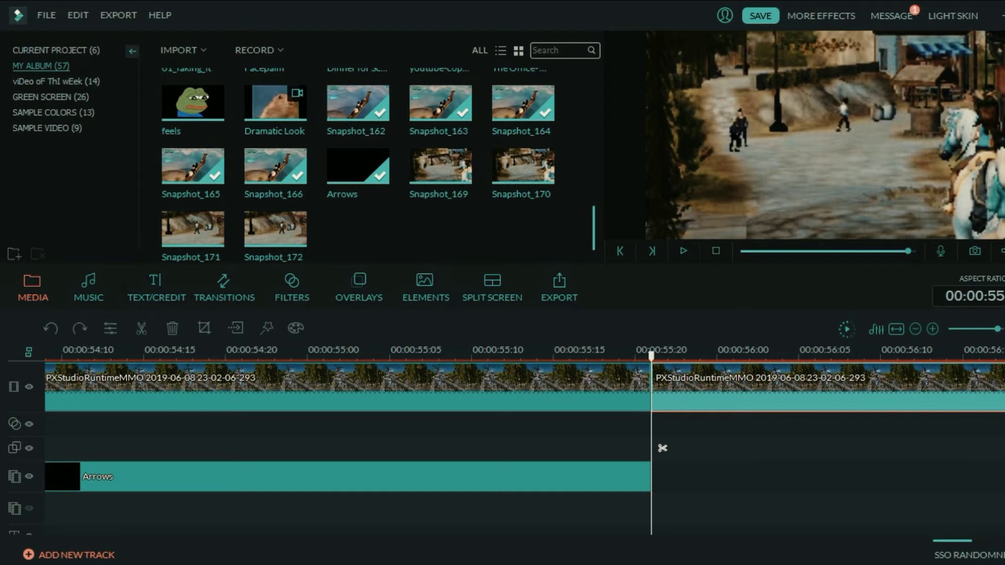
{"action": "left_click_drag", "start_coordinate": [662, 448], "coordinate": [818, 448]}
{"action": "scroll", "coordinate": [848, 388], "scroll_direction": "down", "scroll_amount": 2}
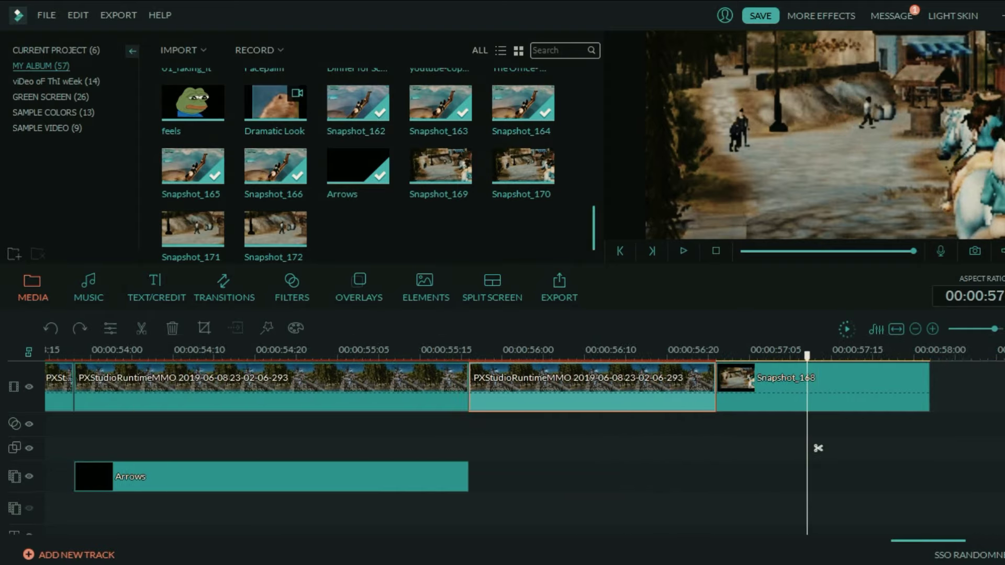
Step: Cut off the end of Snapshot_168 shortly after 00:00:57:15 and place Snapshot_171 directly after it
{"action": "left_click", "coordinate": [848, 388]}
{"action": "key", "text": "Delete"}
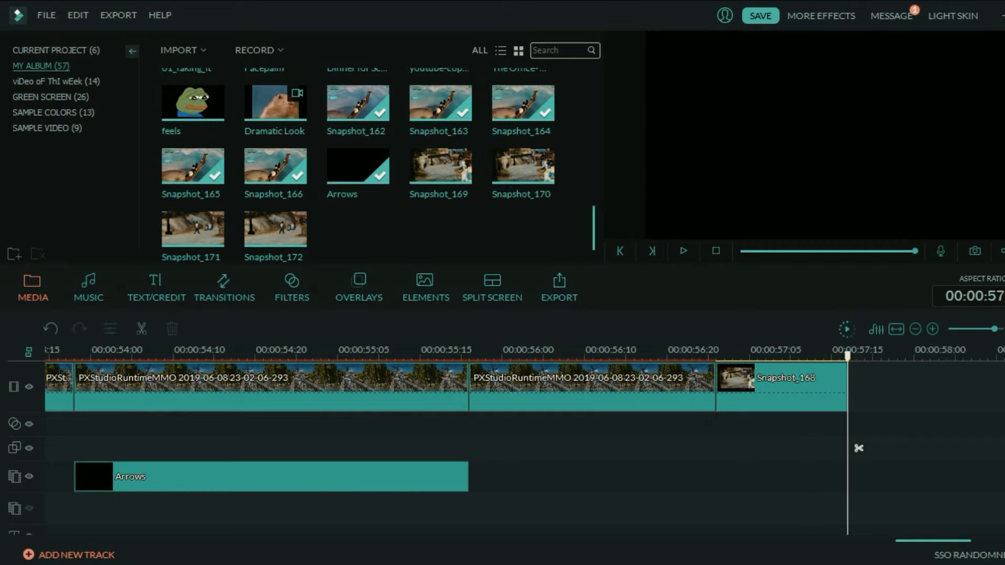
{"action": "left_click_drag", "start_coordinate": [275, 229], "coordinate": [193, 240]}
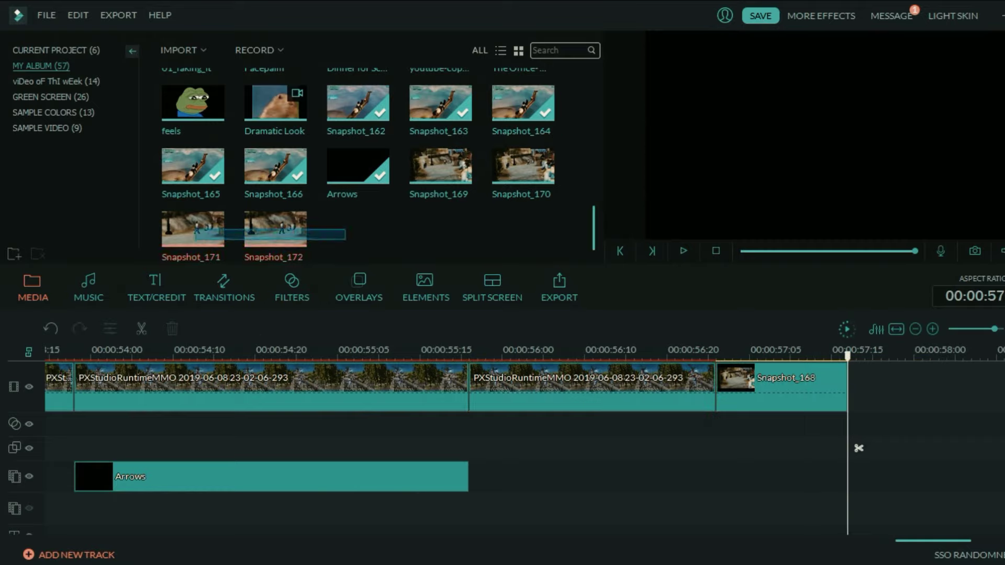
{"action": "left_click", "coordinate": [275, 229]}
{"action": "left_click", "coordinate": [192, 229]}
{"action": "left_click", "coordinate": [192, 229]}
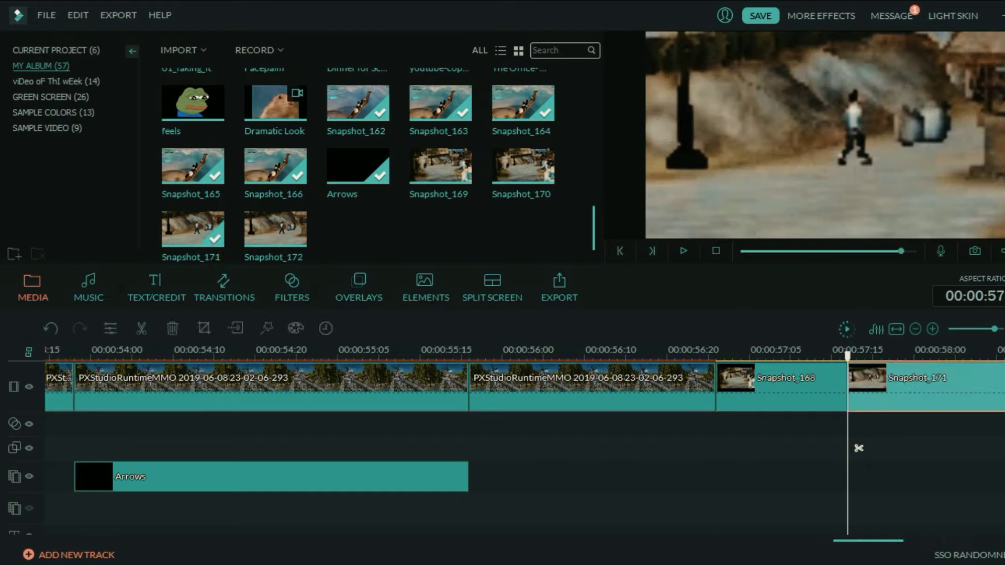
Step: Find Bag Raiders - Shooting Stars in the music library and place it on the audio track at the start of Snapshot_171
{"action": "left_click", "coordinate": [593, 387]}
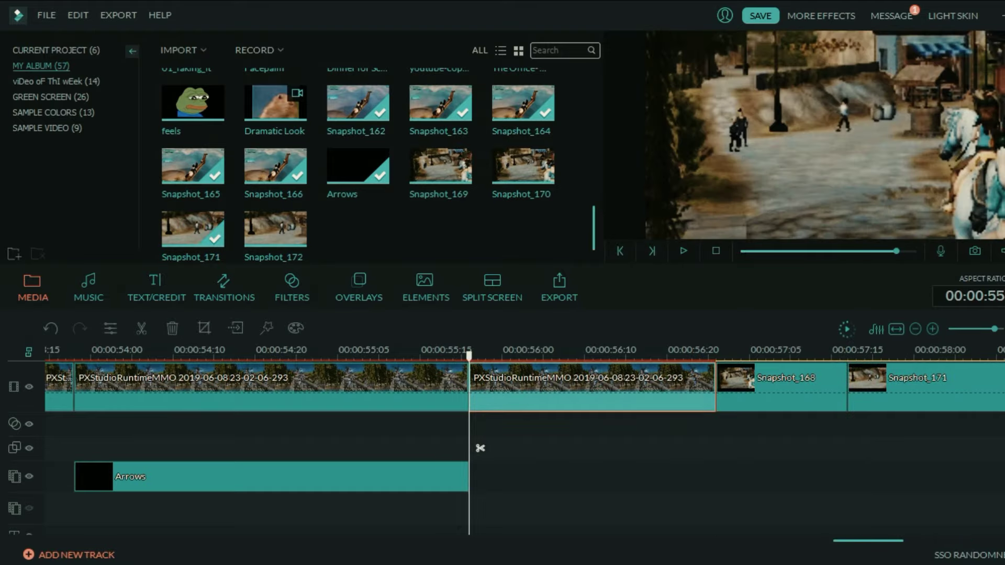
{"action": "left_click", "coordinate": [859, 398]}
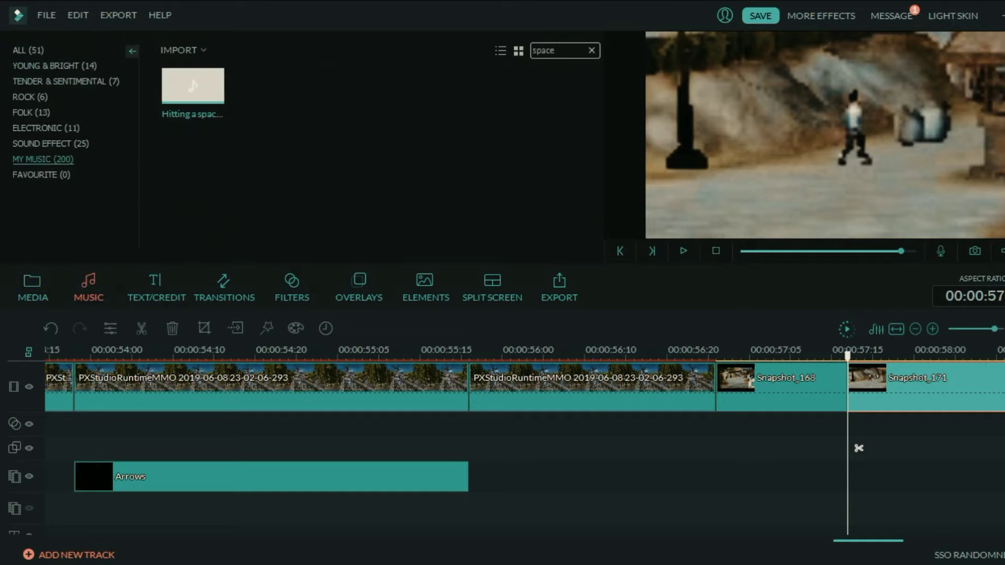
{"action": "left_click_drag", "start_coordinate": [558, 51], "coordinate": [533, 51]}
{"action": "type", "text": "shoo"}
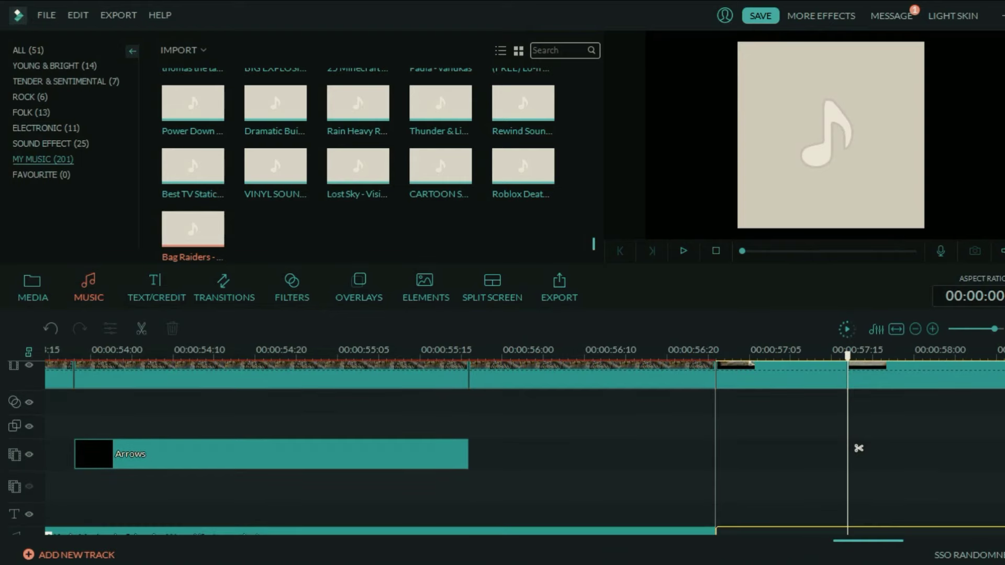
{"action": "scroll", "coordinate": [859, 448], "scroll_direction": "down", "scroll_amount": 1}
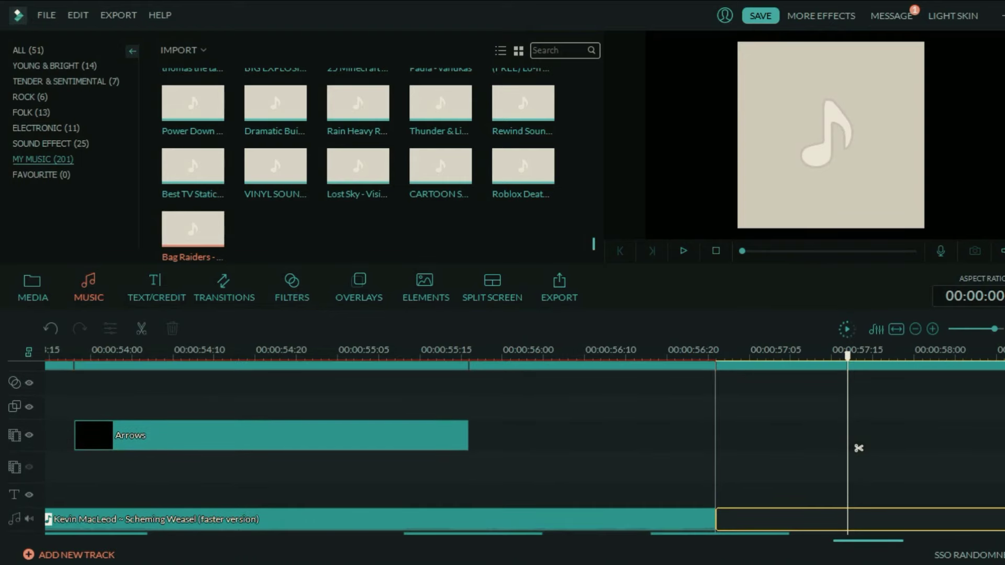
{"action": "left_click_drag", "start_coordinate": [859, 448], "coordinate": [723, 448]}
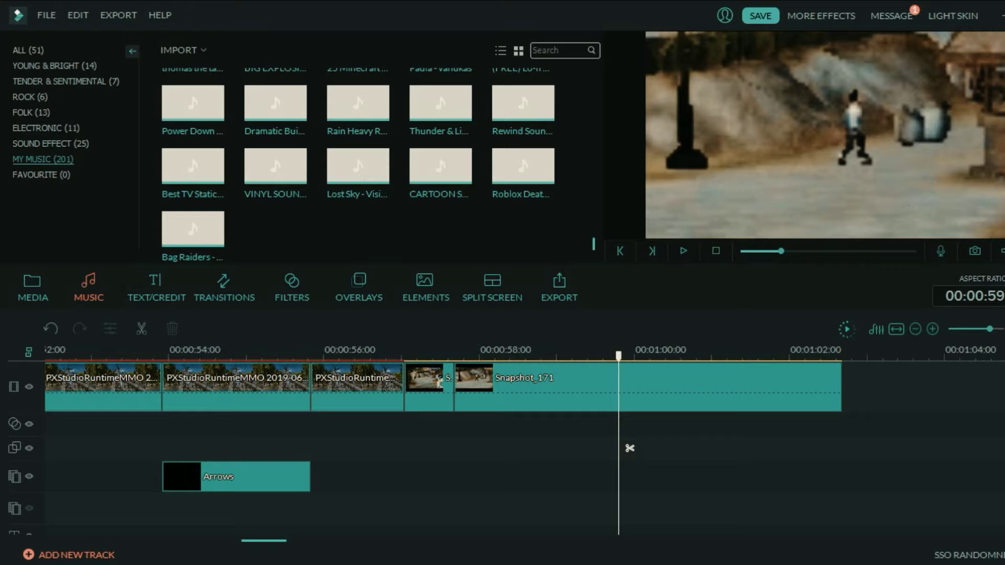
{"action": "left_click", "coordinate": [648, 386]}
{"action": "left_click_drag", "start_coordinate": [630, 448], "coordinate": [466, 448]}
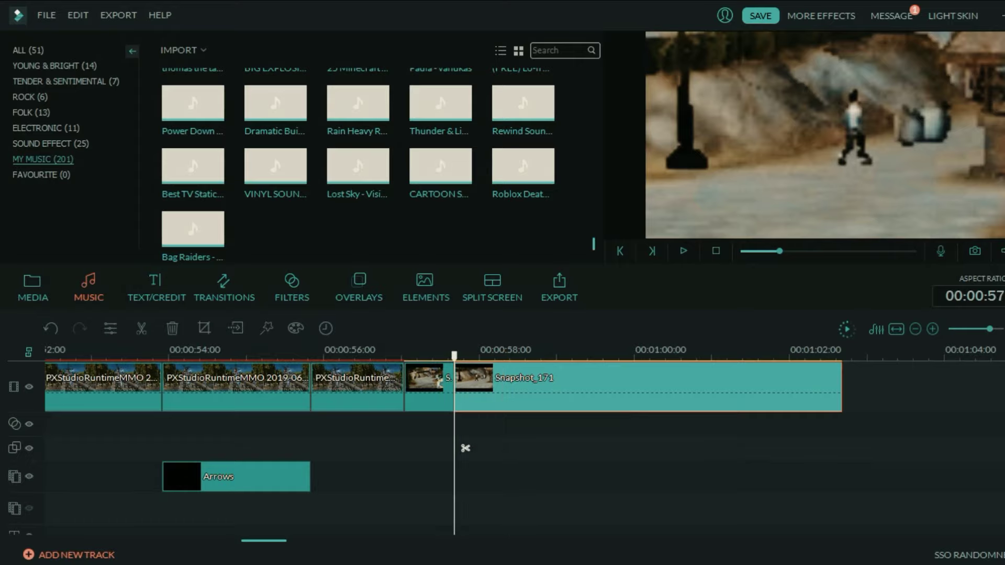
{"action": "scroll", "coordinate": [466, 449], "scroll_direction": "down", "scroll_amount": 4}
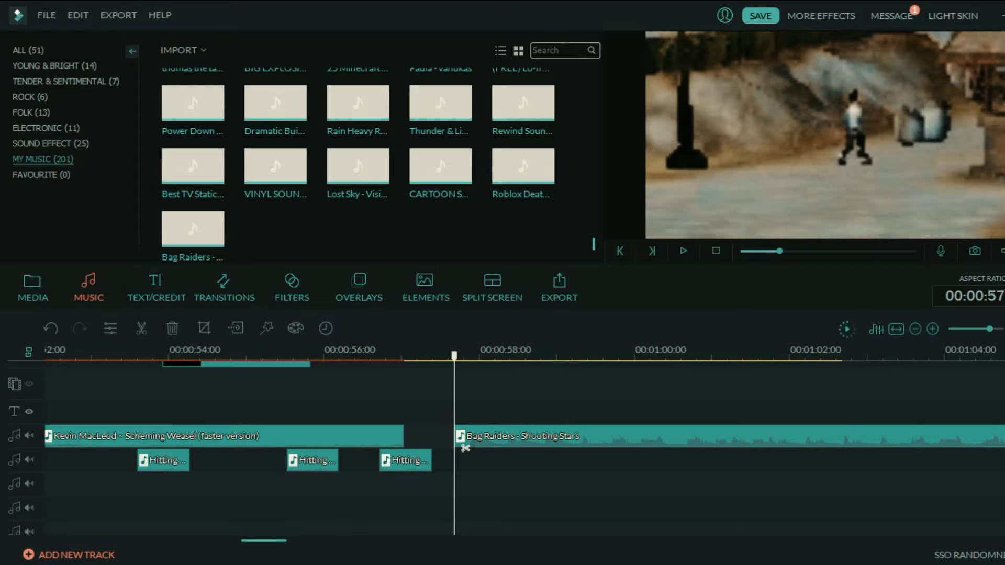
{"action": "scroll", "coordinate": [466, 448], "scroll_direction": "up", "scroll_amount": 6}
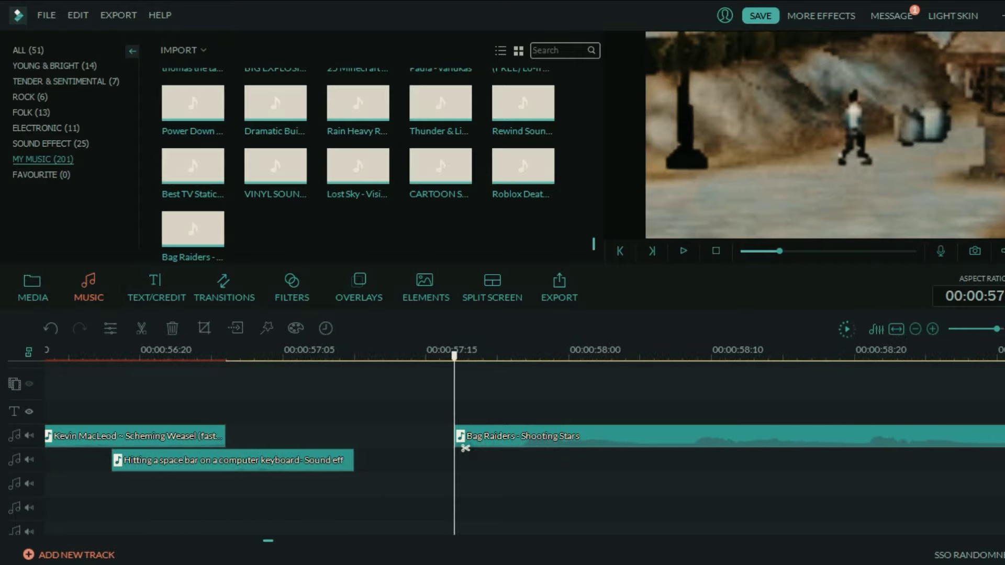
{"action": "scroll", "coordinate": [466, 448], "scroll_direction": "up", "scroll_amount": 4}
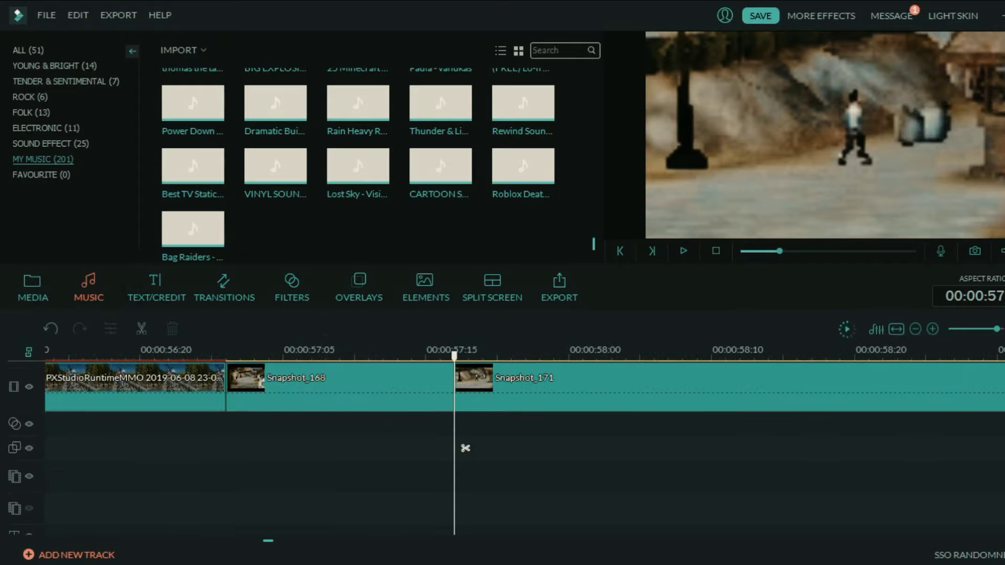
Step: Split Snapshot_171 just before 00:00:58:00 and delete the remainder to leave a short piece
{"action": "scroll", "coordinate": [466, 448], "scroll_direction": "down", "scroll_amount": 2}
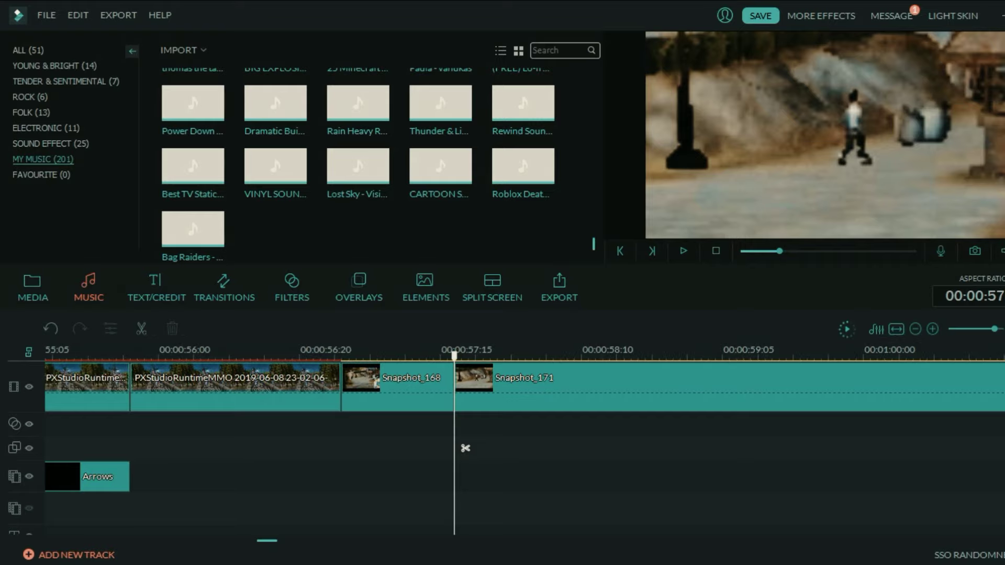
{"action": "mouse_move", "coordinate": [454, 356]}
{"action": "left_mouse_down"}
{"action": "mouse_move", "coordinate": [364, 356]}
{"action": "mouse_move", "coordinate": [526, 356]}
{"action": "mouse_move", "coordinate": [455, 357]}
{"action": "left_mouse_up"}
{"action": "left_click", "coordinate": [518, 387]}
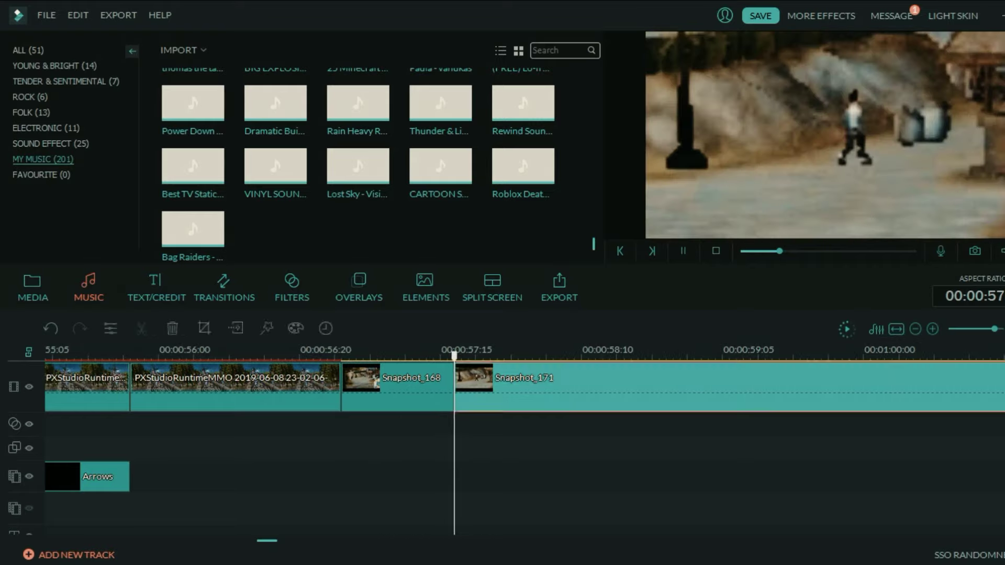
{"action": "left_click", "coordinate": [519, 356]}
{"action": "left_click", "coordinate": [504, 356]}
{"action": "key", "text": "ctrl+b"}
{"action": "key", "text": "Delete"}
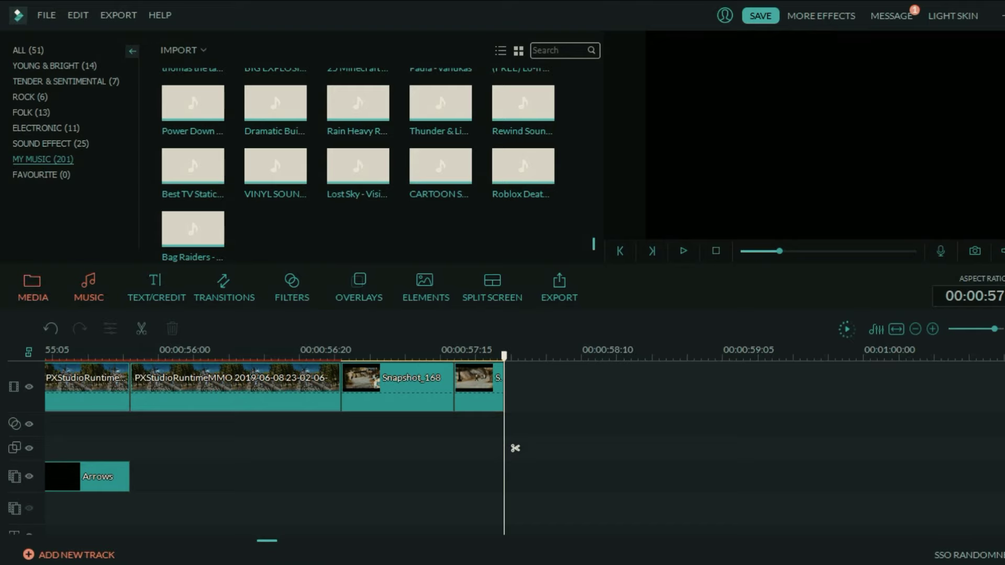
Step: Add Snapshot_172 directly after Snapshot_171 and cut it to the same short length
{"action": "left_click", "coordinate": [33, 288]}
{"action": "left_click_drag", "start_coordinate": [276, 229], "coordinate": [553, 356]}
{"action": "key", "text": "ctrl+b"}
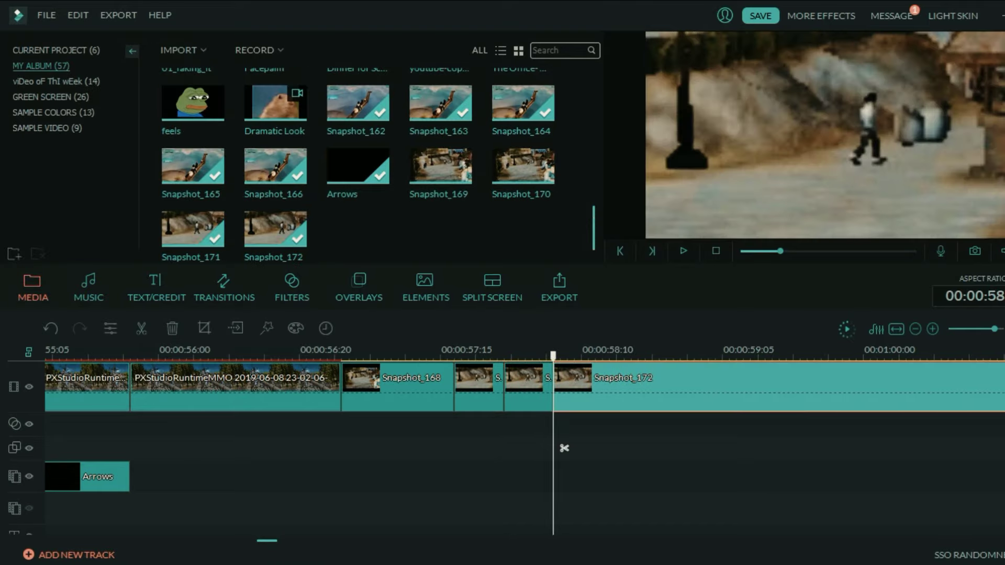
{"action": "key", "text": "Delete"}
{"action": "left_click_drag", "start_coordinate": [564, 448], "coordinate": [585, 448]}
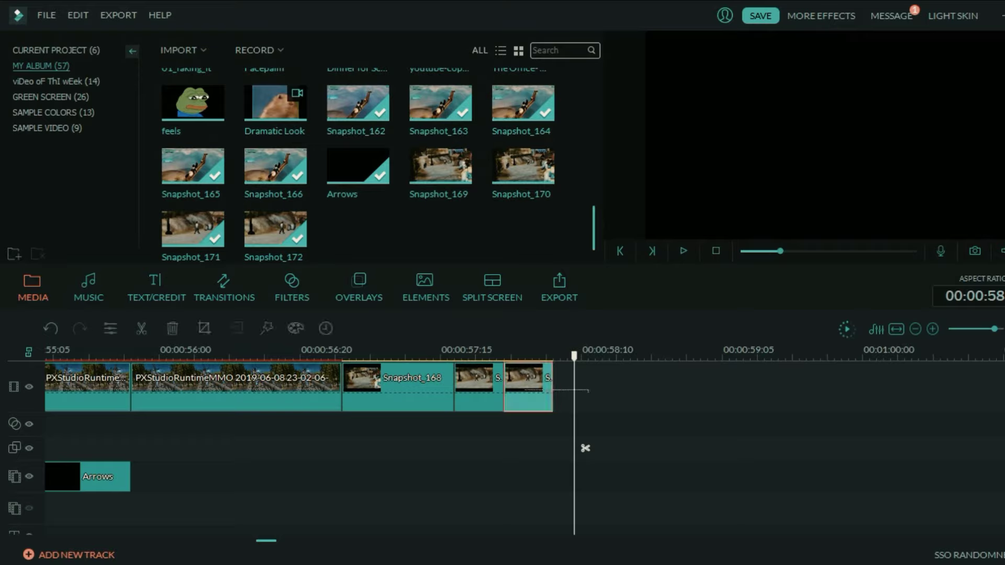
Step: Copy the short Snapshot_171 and Snapshot_172 pair and paste it twice after the originals
{"action": "right_click", "coordinate": [494, 397]}
{"action": "left_click_drag", "start_coordinate": [466, 448], "coordinate": [578, 448]}
{"action": "left_click", "coordinate": [563, 448]}
{"action": "key", "text": "ctrl+v"}
{"action": "key", "text": "ctrl+v"}
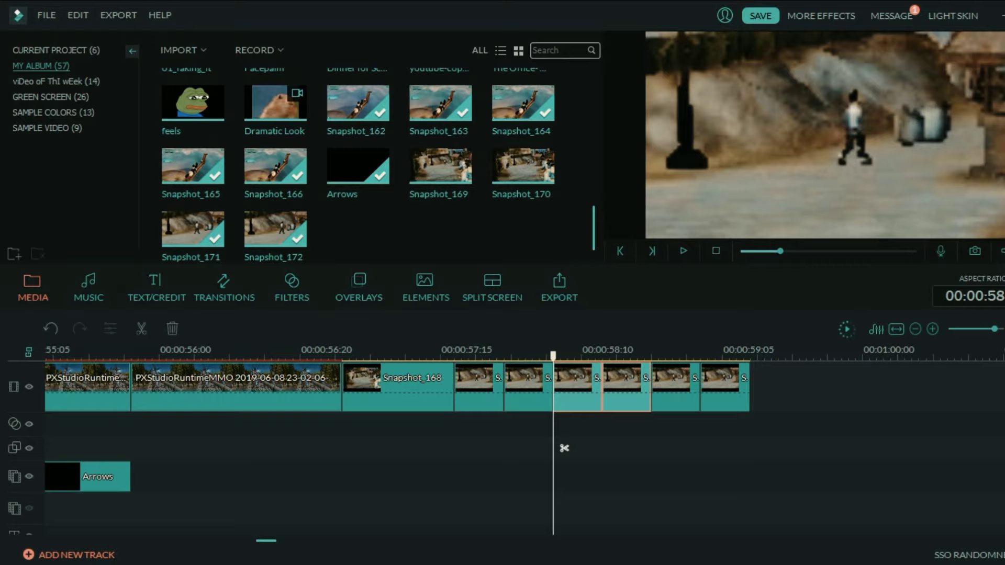
Step: Play the alternating snapshots against the music and shorten the second Snapshot_171 piece by about one frame
{"action": "left_click", "coordinate": [422, 449]}
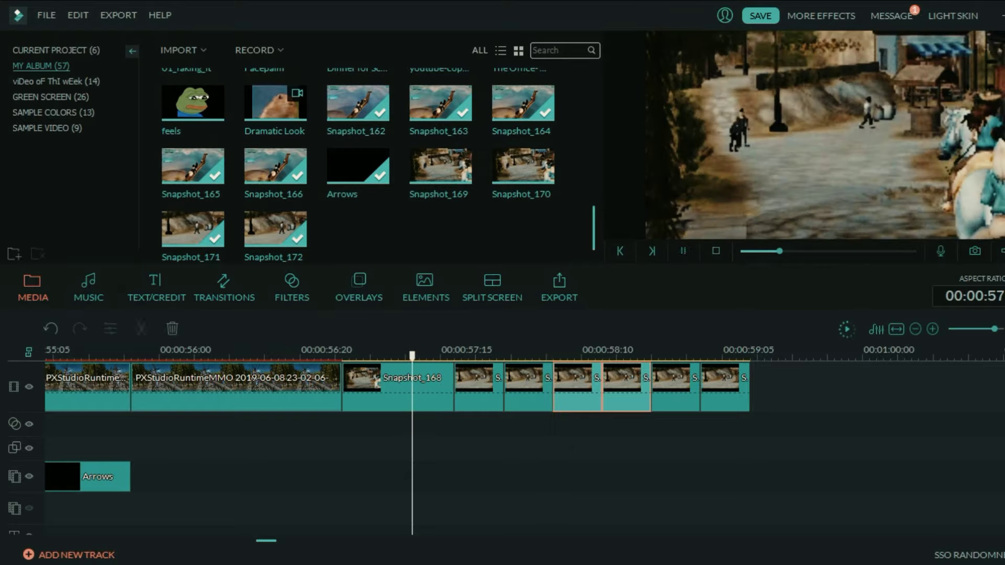
{"action": "key", "text": "space"}
{"action": "key", "text": "space"}
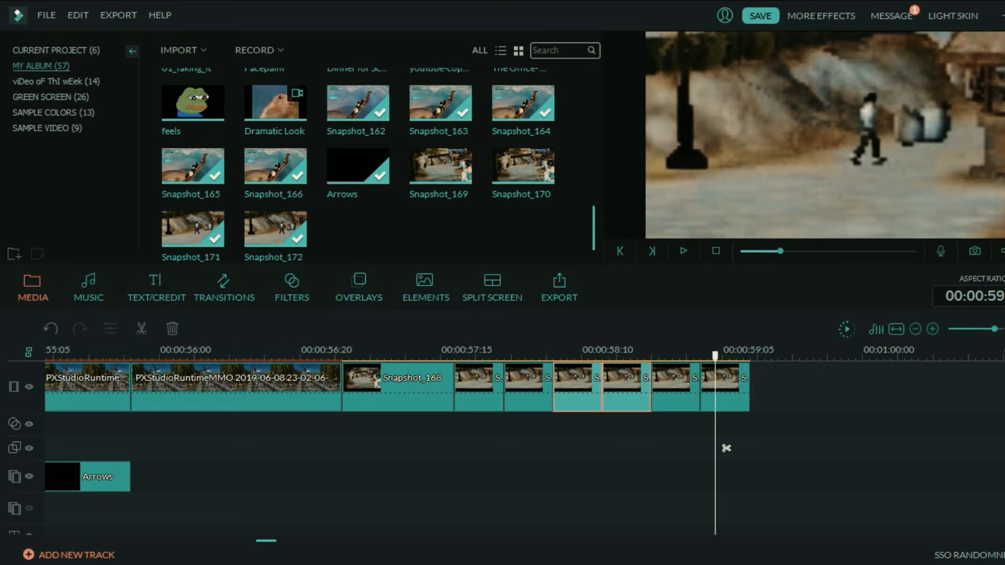
{"action": "left_click", "coordinate": [472, 449]}
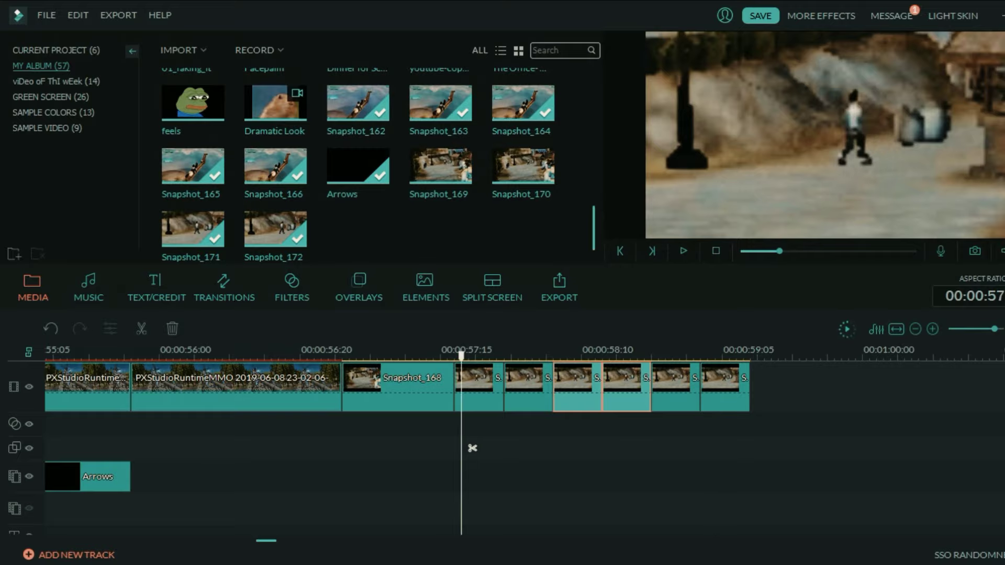
{"action": "key", "text": "ctrl+equal"}
{"action": "key", "text": "ctrl+equal"}
{"action": "key", "text": "ctrl+equal"}
{"action": "left_click_drag", "start_coordinate": [919, 388], "coordinate": [896, 388]}
{"action": "left_click", "coordinate": [393, 355]}
{"action": "key", "text": "space"}
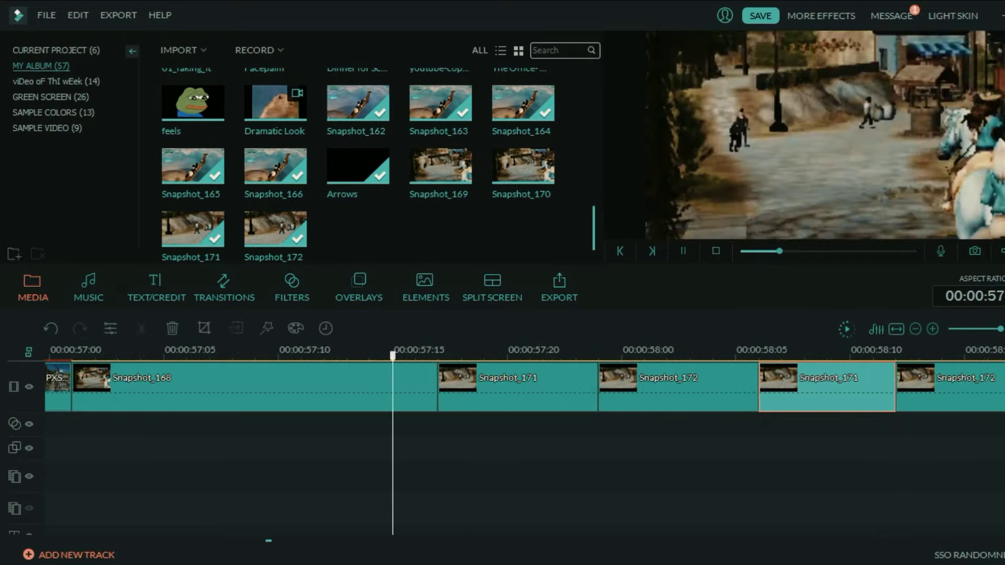
{"action": "left_click", "coordinate": [397, 448]}
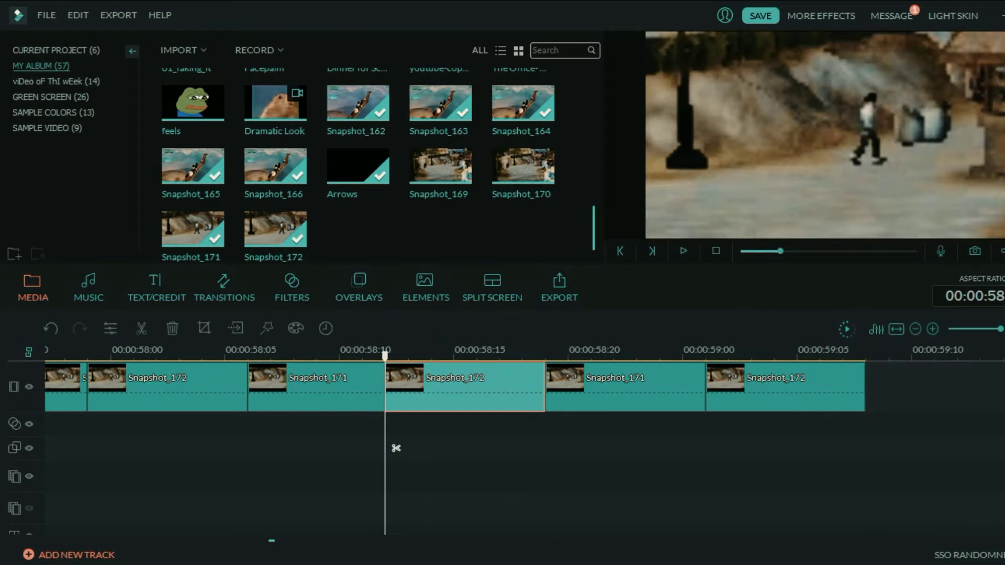
Step: Shorten the second Snapshot_172 piece by about one frame and play the sequence from Snapshot_168
{"action": "left_click_drag", "start_coordinate": [545, 387], "coordinate": [522, 388]}
{"action": "key", "text": "ctrl+minus"}
{"action": "key", "text": "ctrl+minus"}
{"action": "key", "text": "ctrl+minus"}
{"action": "left_click", "coordinate": [249, 355]}
{"action": "key", "text": "space"}
{"action": "key", "text": "space"}
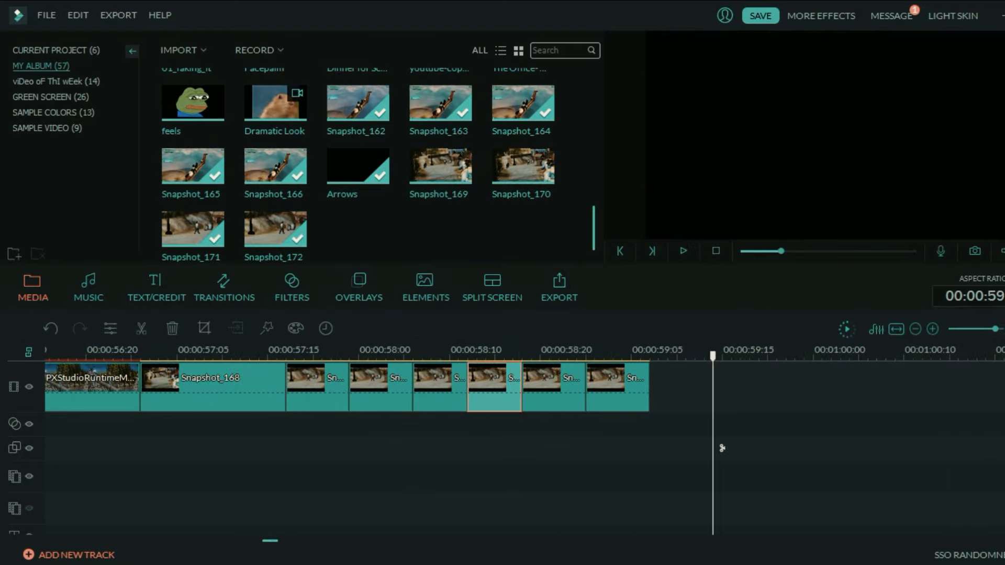
Step: Shorten the third Snapshot_171 and Snapshot_172 pieces by about one frame each
{"action": "left_click", "coordinate": [549, 387]}
{"action": "key", "text": "ctrl+equal"}
{"action": "key", "text": "ctrl+equal"}
{"action": "key", "text": "ctrl+equal"}
{"action": "left_click_drag", "start_coordinate": [682, 388], "coordinate": [660, 388]}
{"action": "left_click", "coordinate": [722, 387]}
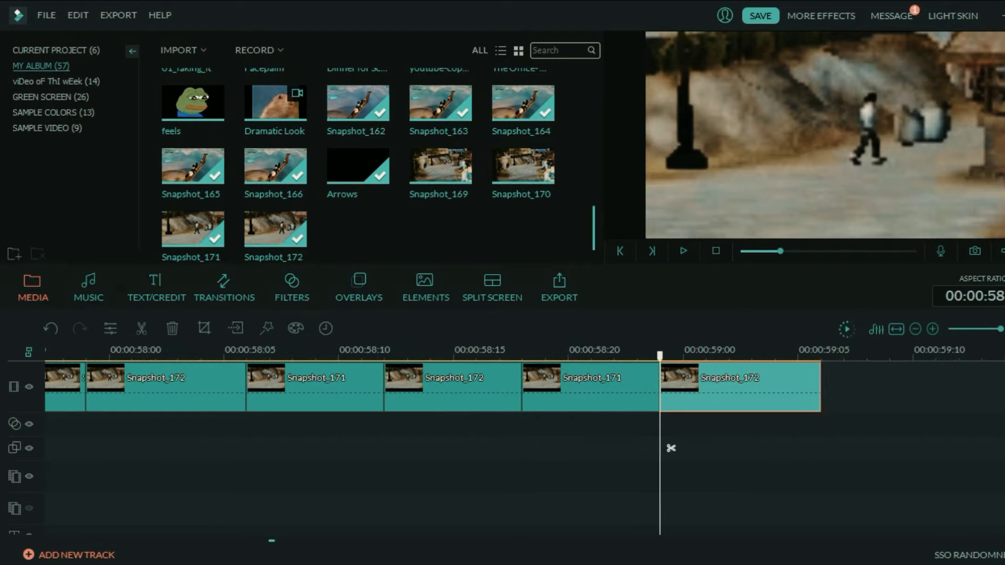
{"action": "left_click_drag", "start_coordinate": [820, 387], "coordinate": [797, 387]}
Step: Repeat the last Snapshot_171 and Snapshot_172 pair at the end of the snapshot sequence
{"action": "key", "text": "ctrl+minus"}
{"action": "left_click", "coordinate": [707, 388]}
{"action": "left_click", "coordinate": [767, 387], "text": "ctrl"}
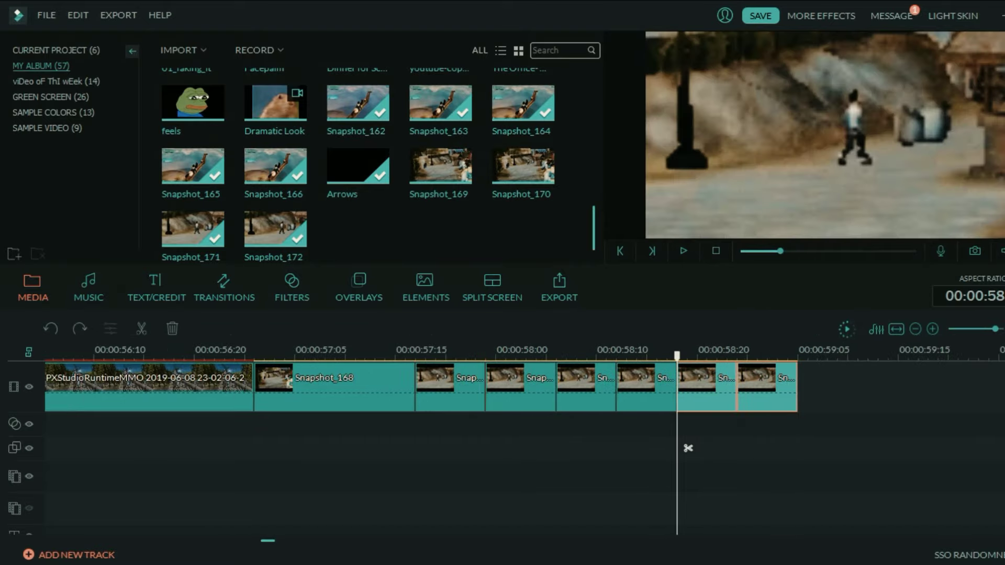
{"action": "key", "text": "ctrl+y"}
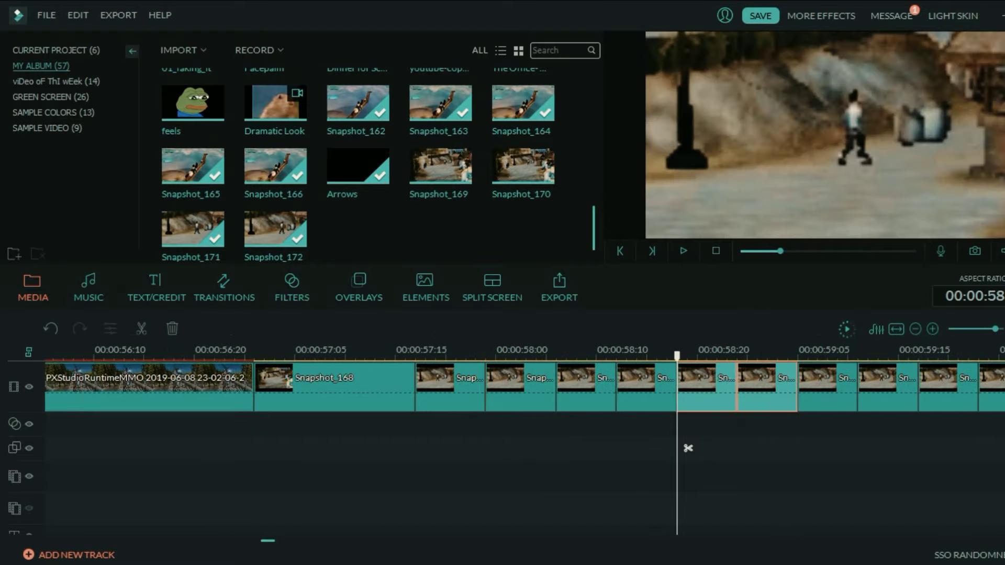
Step: Play the repeated snapshots and delete the surplus pieces after the eighth one following Snapshot_168
{"action": "key", "text": "space"}
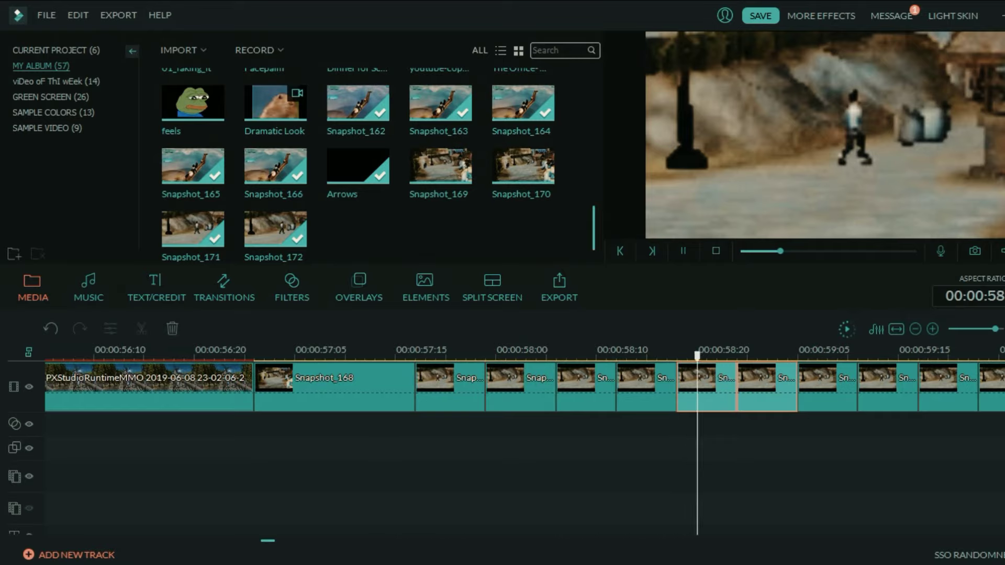
{"action": "key", "text": "space"}
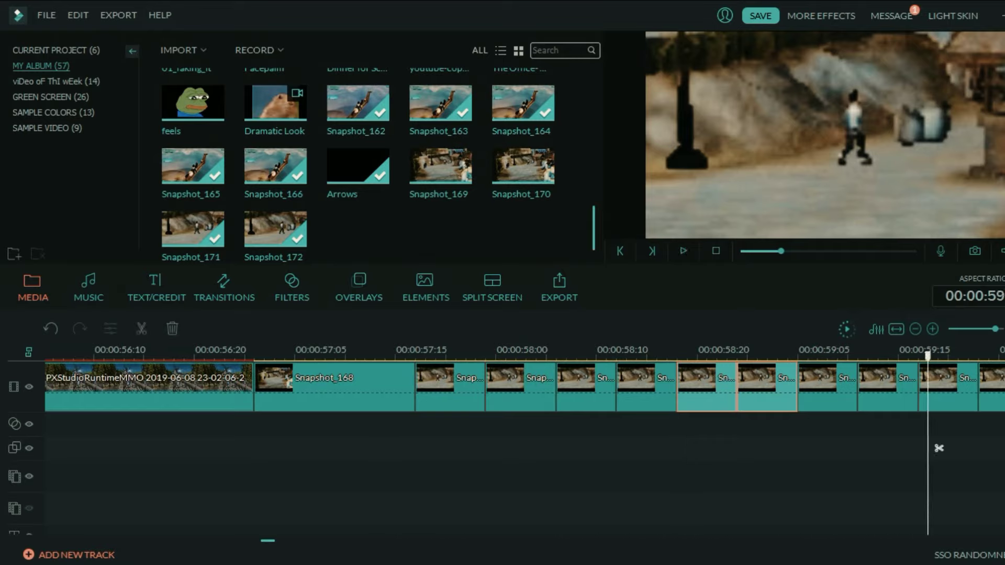
{"action": "left_click_drag", "start_coordinate": [981, 441], "coordinate": [959, 400]}
{"action": "left_click_drag", "start_coordinate": [964, 428], "coordinate": [635, 391]}
{"action": "key", "text": "Delete"}
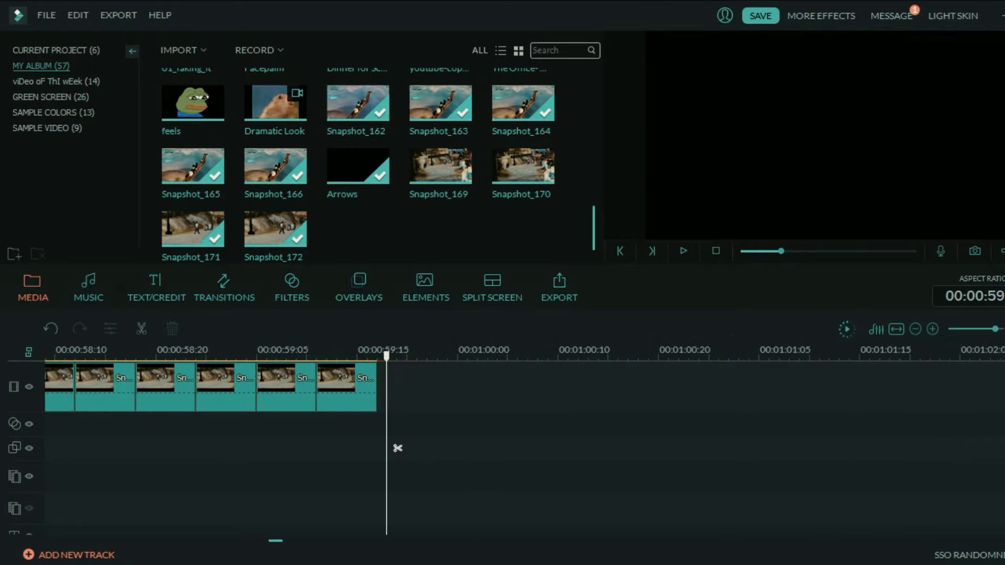
Step: Overlay the Animated galaxy background from the first pixelated snapshot piece and cut it off where the snapshot sequence ends
{"action": "scroll", "coordinate": [523, 391], "scroll_direction": "down", "scroll_amount": 3}
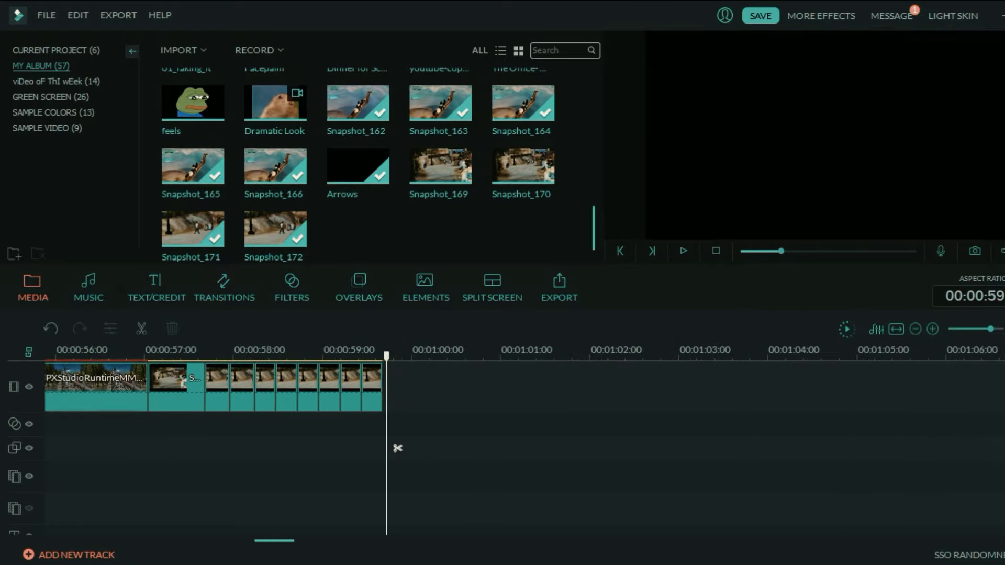
{"action": "scroll", "coordinate": [523, 214], "scroll_direction": "up", "scroll_amount": 10}
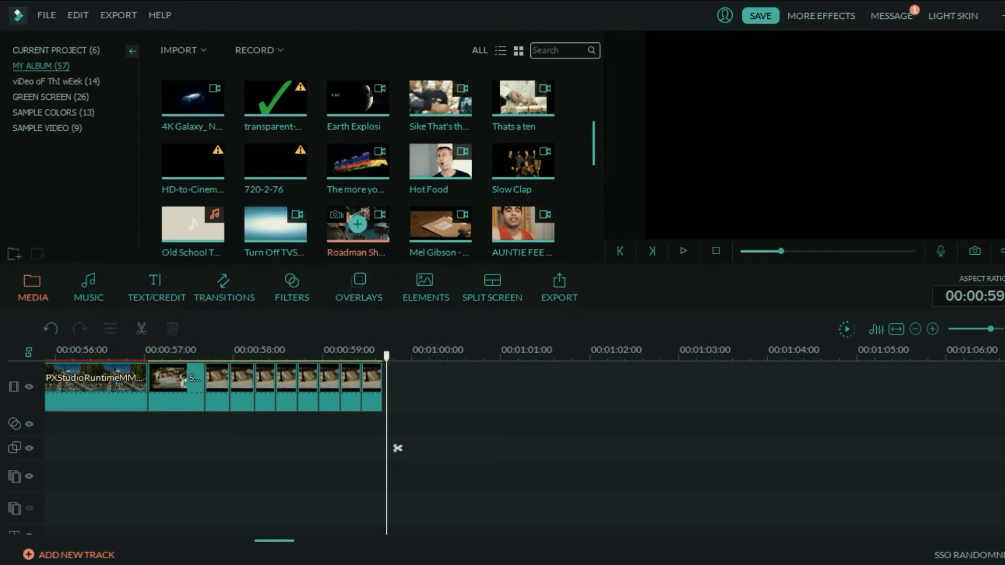
{"action": "left_click_drag", "start_coordinate": [523, 212], "coordinate": [215, 477]}
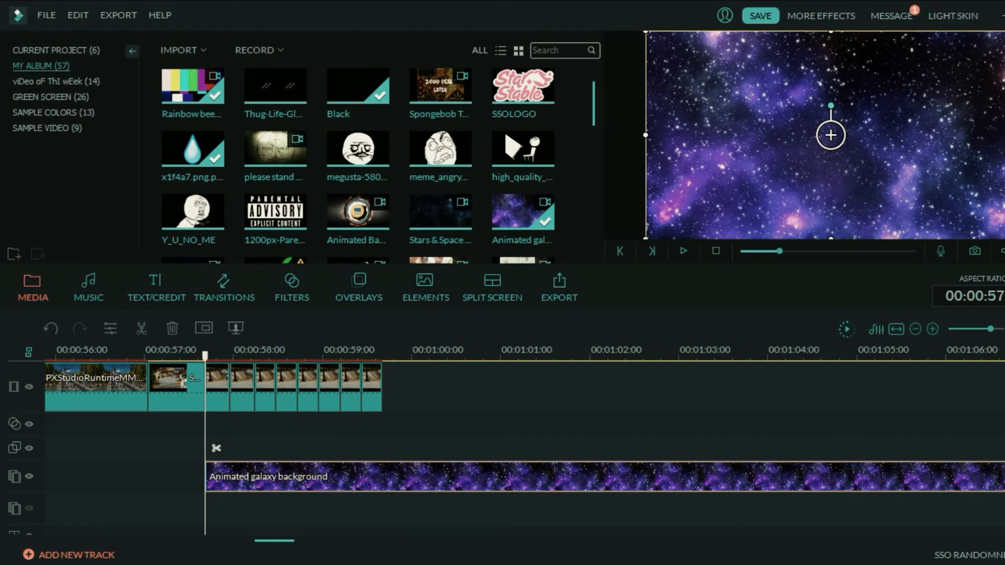
{"action": "left_click", "coordinate": [383, 352]}
{"action": "left_click", "coordinate": [393, 448]}
{"action": "key", "text": "Delete"}
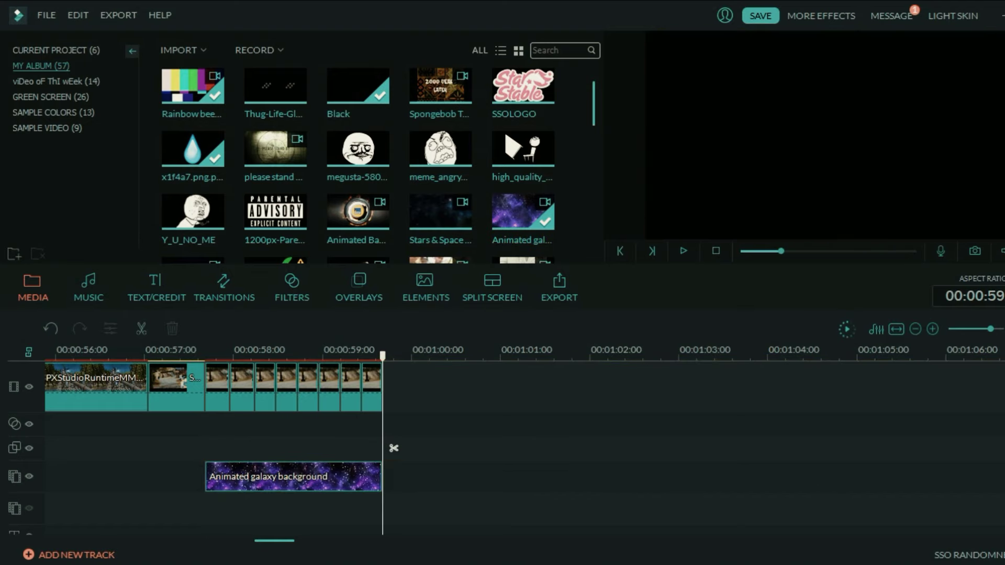
Step: Enable Chroma Key on the galaxy overlay with the dark purple colour at intensity 10 and preview it
{"action": "double_click", "coordinate": [294, 477]}
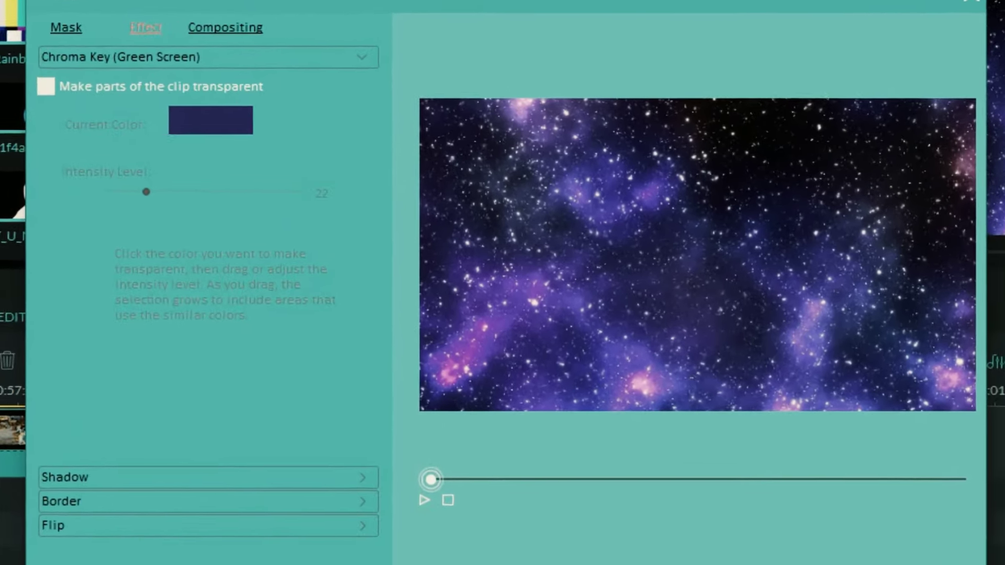
{"action": "left_click", "coordinate": [181, 128]}
{"action": "mouse_move", "coordinate": [256, 207]}
{"action": "left_mouse_down"}
{"action": "mouse_move", "coordinate": [223, 206]}
{"action": "mouse_move", "coordinate": [236, 206]}
{"action": "left_mouse_up"}
{"action": "left_click_drag", "start_coordinate": [92, 189], "coordinate": [95, 189]}
{"action": "left_click", "coordinate": [416, 517]}
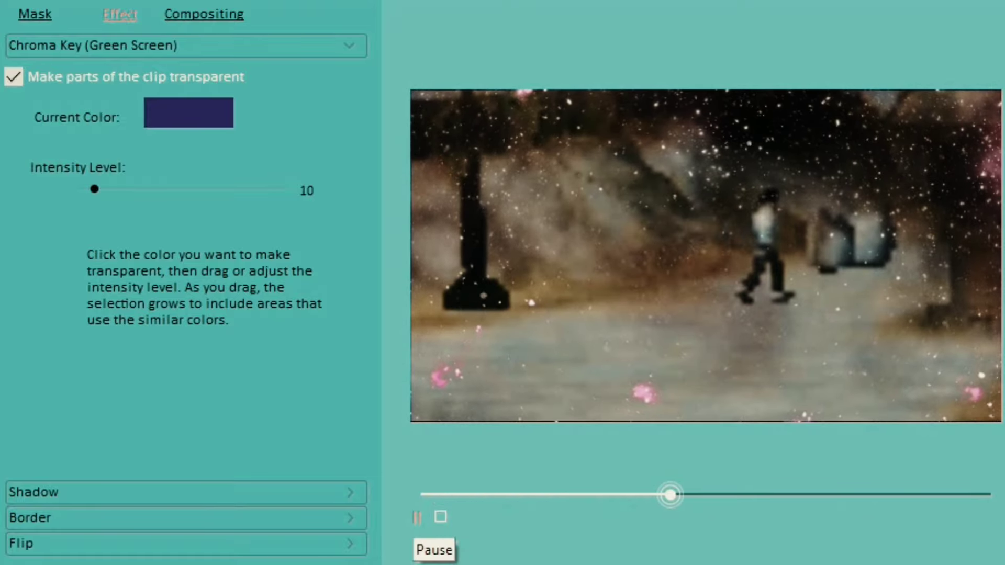
{"action": "left_click", "coordinate": [417, 517]}
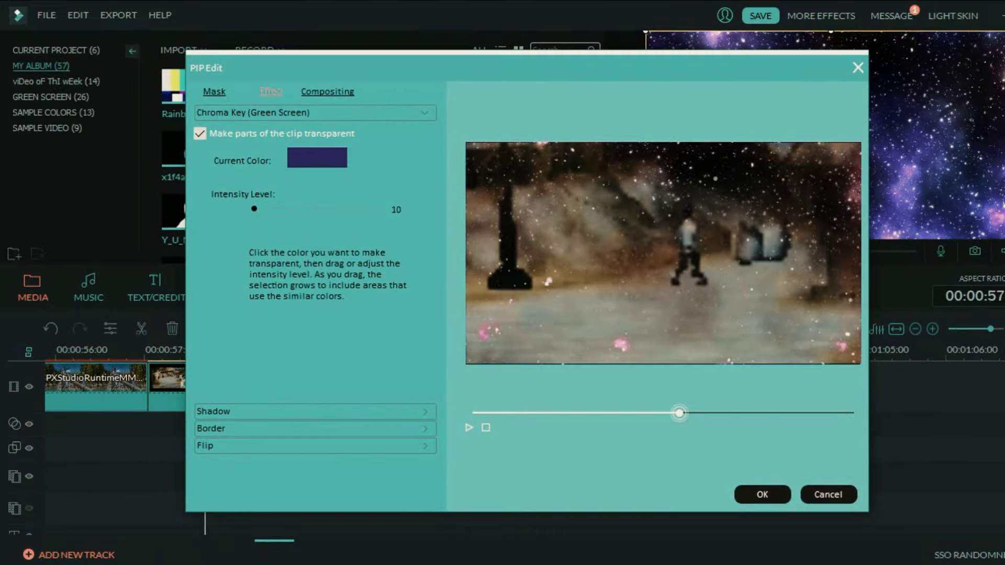
Step: Set the galaxy overlay's blending mode to Linear Dodge (Add) and preview it
{"action": "left_click", "coordinate": [328, 91]}
{"action": "left_click", "coordinate": [325, 126]}
{"action": "left_click", "coordinate": [314, 221]}
{"action": "left_click", "coordinate": [469, 428]}
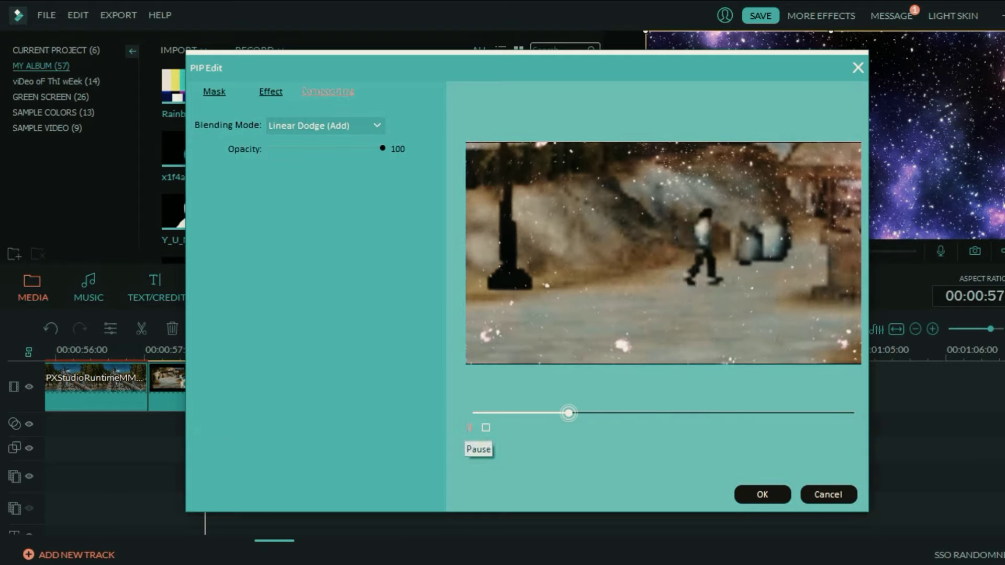
Step: Try keying out the galaxy's pale highlights, with pale lavender at intensity 87, and preview the effect
{"action": "left_click", "coordinate": [270, 92]}
{"action": "left_click", "coordinate": [200, 133]}
{"action": "left_click", "coordinate": [200, 133]}
{"action": "left_click", "coordinate": [625, 344]}
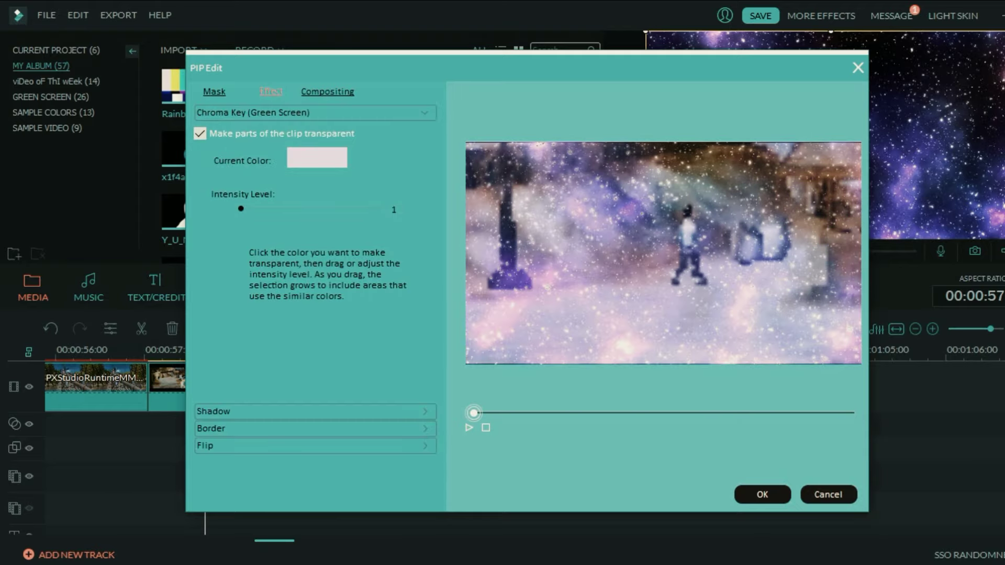
{"action": "left_click", "coordinate": [660, 314]}
{"action": "left_click_drag", "start_coordinate": [241, 209], "coordinate": [384, 209]}
{"action": "left_click", "coordinate": [746, 301]}
{"action": "left_click_drag", "start_coordinate": [282, 209], "coordinate": [366, 209]}
{"action": "left_click", "coordinate": [469, 427]}
{"action": "left_click", "coordinate": [469, 428]}
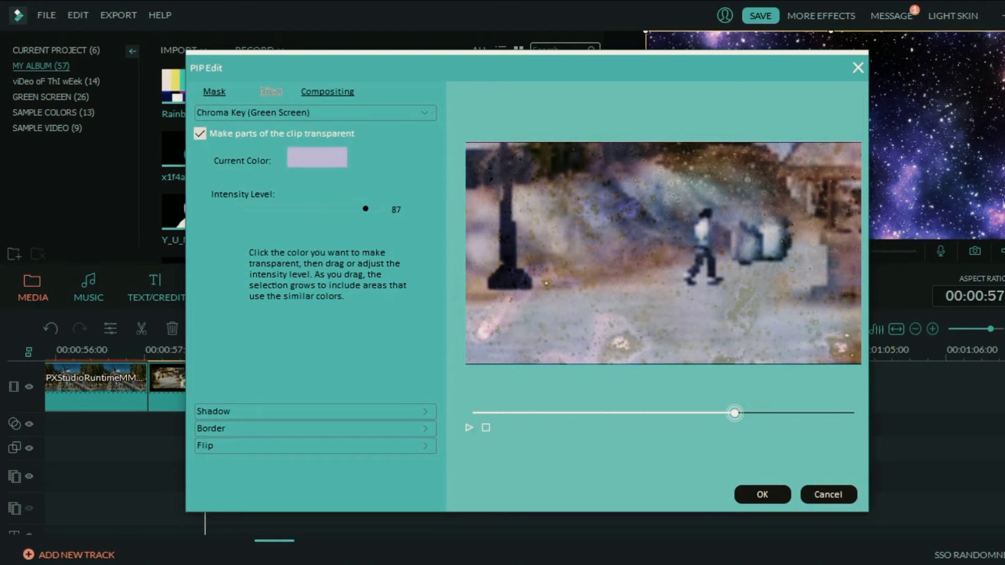
Step: Try a pinkish lavender as the galaxy overlay's key colour and lower the intensity to 1
{"action": "left_click", "coordinate": [733, 314]}
{"action": "left_click", "coordinate": [469, 427]}
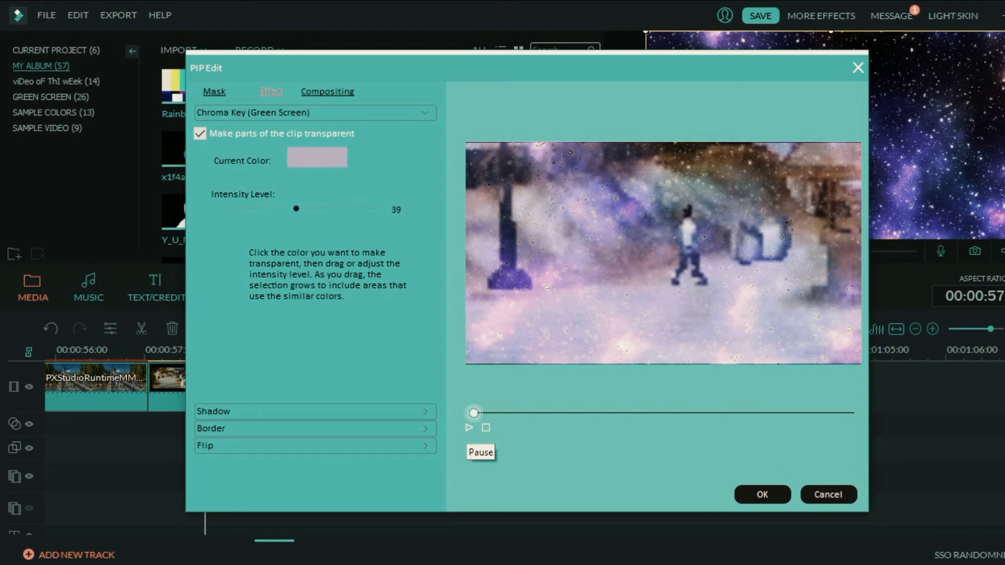
{"action": "left_click_drag", "start_coordinate": [296, 209], "coordinate": [241, 209]}
Step: Return the galaxy overlay's blending mode to Normal and turn off its chroma key transparency
{"action": "left_click", "coordinate": [328, 91]}
{"action": "left_click", "coordinate": [325, 125]}
{"action": "scroll", "coordinate": [320, 173], "scroll_direction": "up", "scroll_amount": 3}
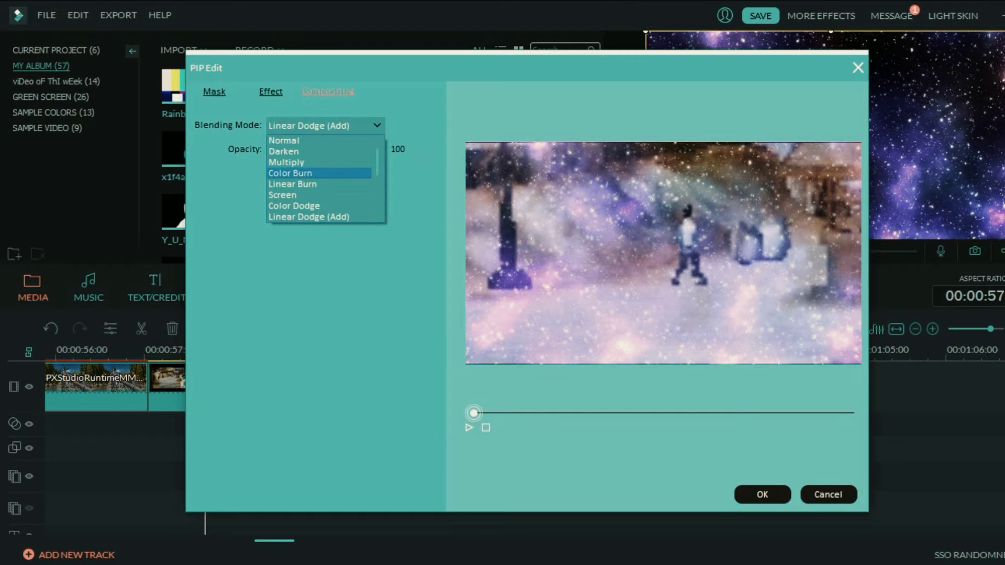
{"action": "left_click", "coordinate": [284, 141]}
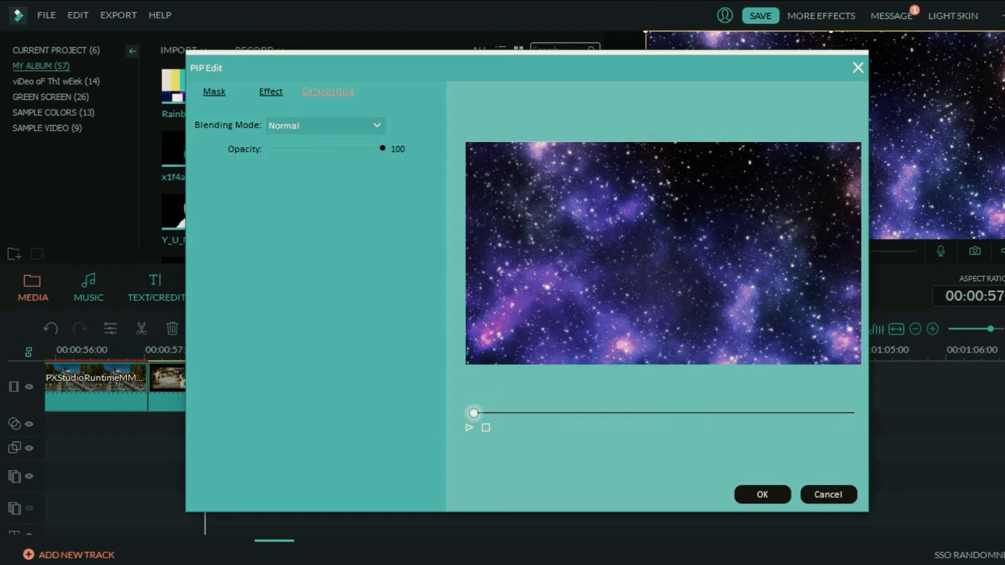
{"action": "left_click", "coordinate": [270, 92]}
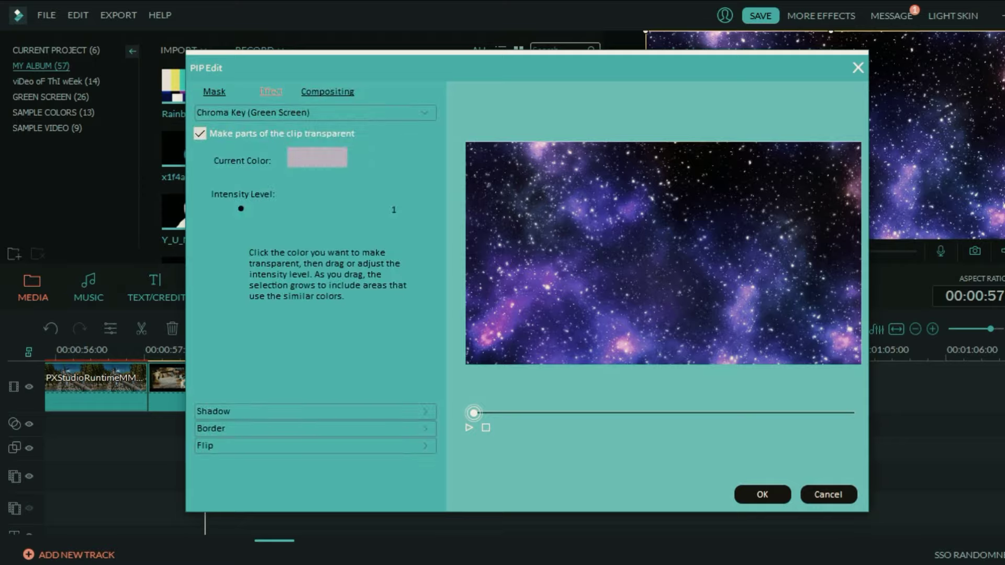
{"action": "left_click", "coordinate": [200, 133]}
{"action": "left_click", "coordinate": [327, 92]}
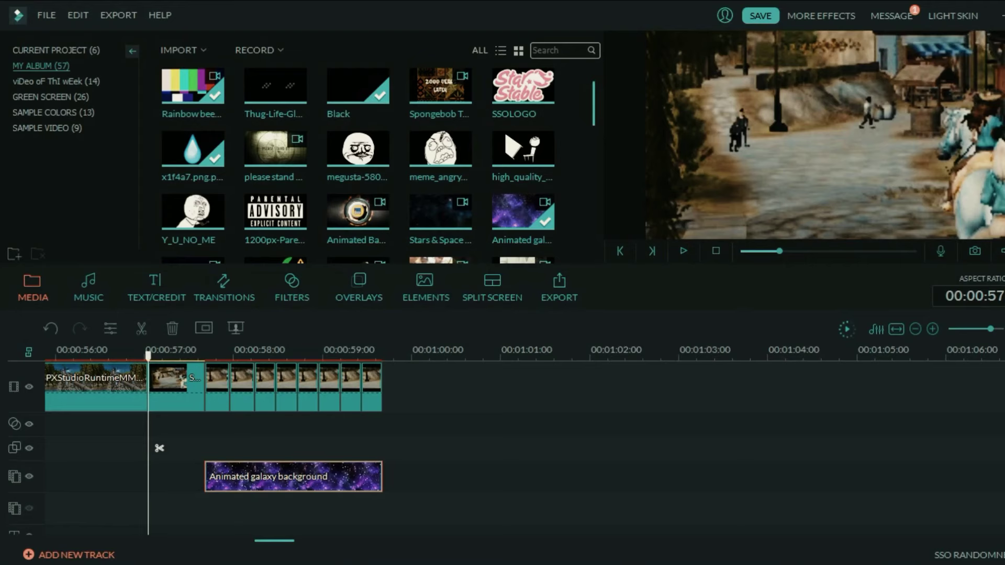
Step: Reposition the Animated galaxy background overlay in the preview so it covers the snapshot frame
{"action": "left_click_drag", "start_coordinate": [149, 448], "coordinate": [316, 448]}
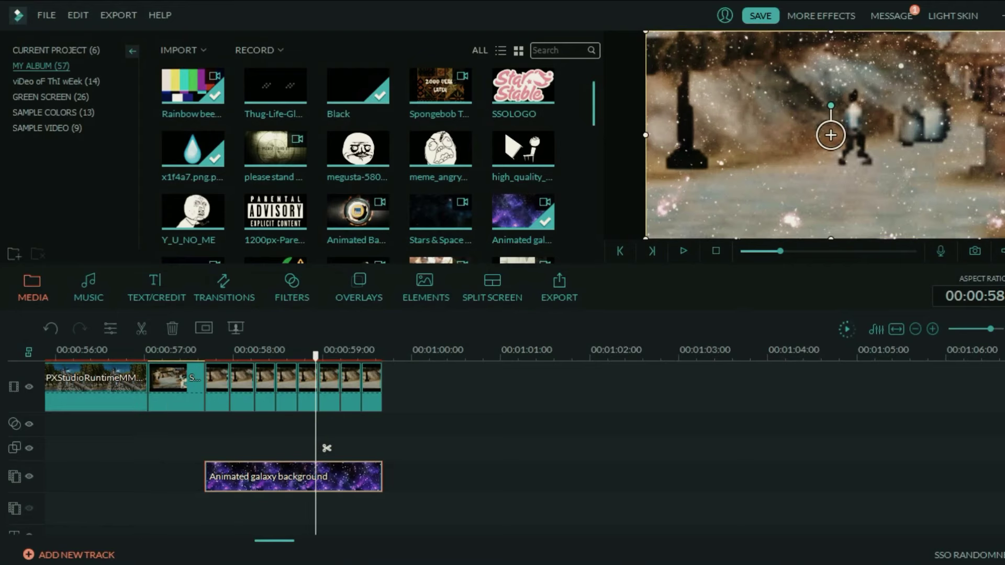
{"action": "left_click_drag", "start_coordinate": [831, 135], "coordinate": [844, 124]}
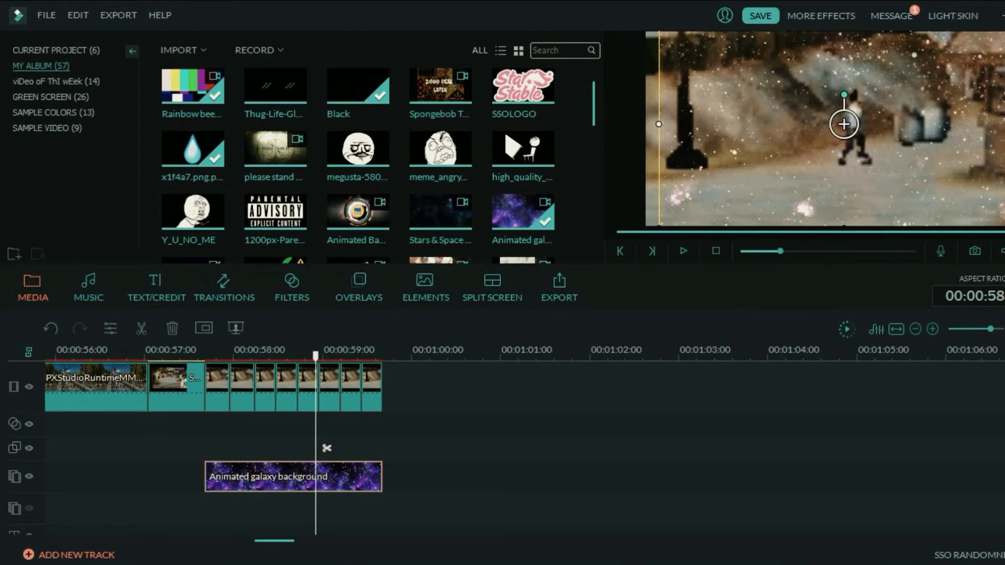
{"action": "scroll", "coordinate": [326, 449], "scroll_direction": "down", "scroll_amount": 5}
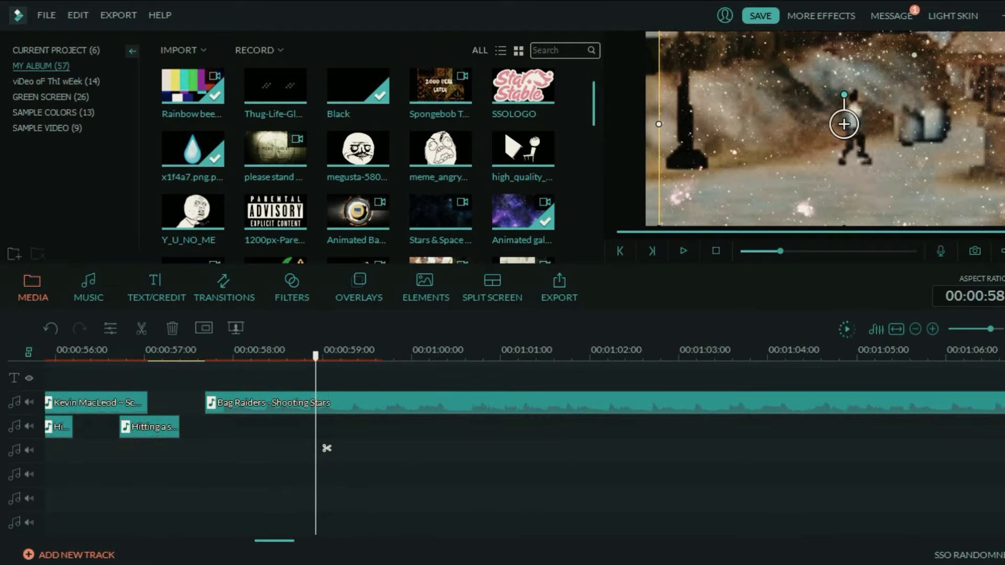
{"action": "left_click", "coordinate": [398, 471]}
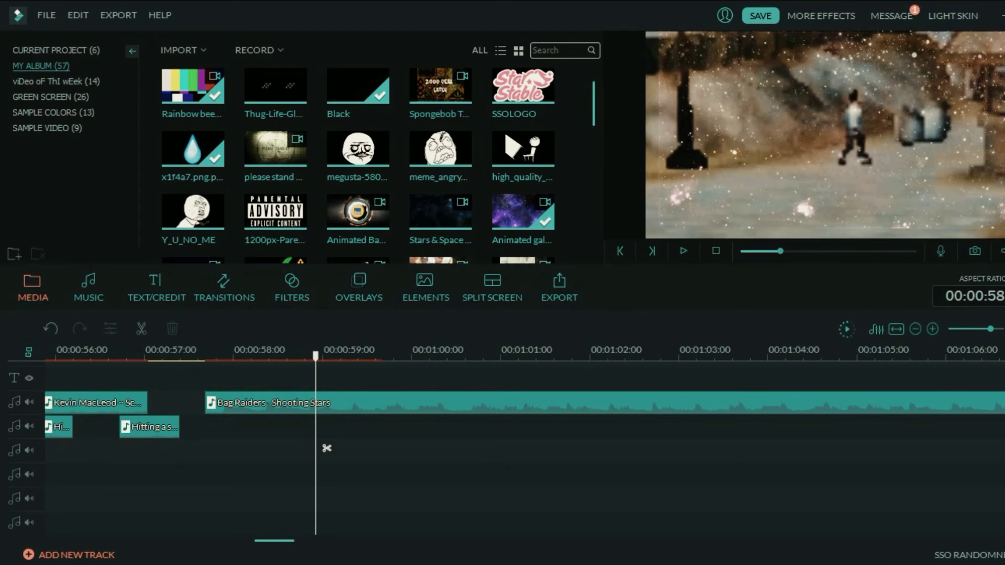
{"action": "scroll", "coordinate": [327, 448], "scroll_direction": "up", "scroll_amount": 5}
{"action": "left_click", "coordinate": [293, 477]}
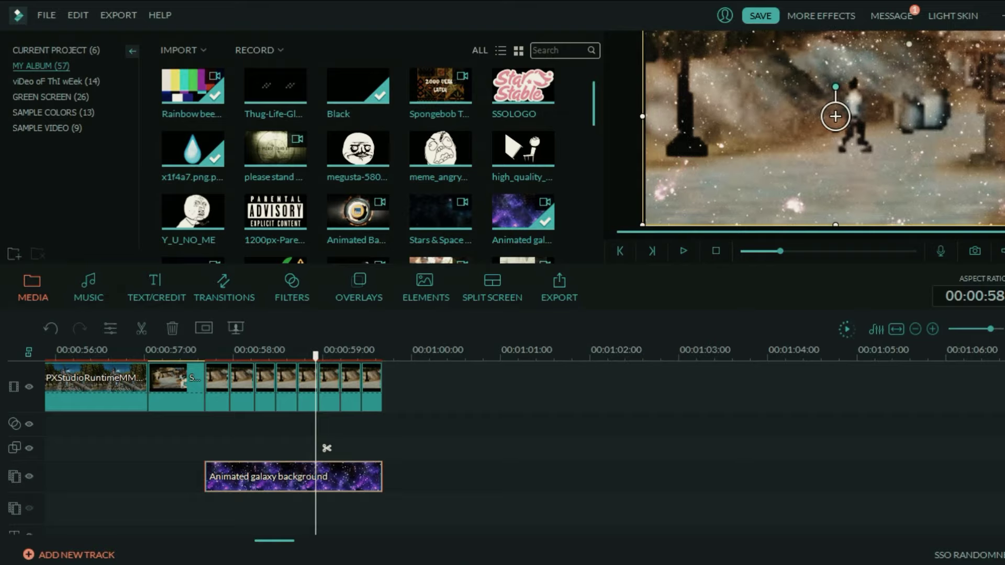
Step: Play the snapshot sequence with the galaxy overlay to check it against the music
{"action": "left_click", "coordinate": [194, 352]}
{"action": "key", "text": "space"}
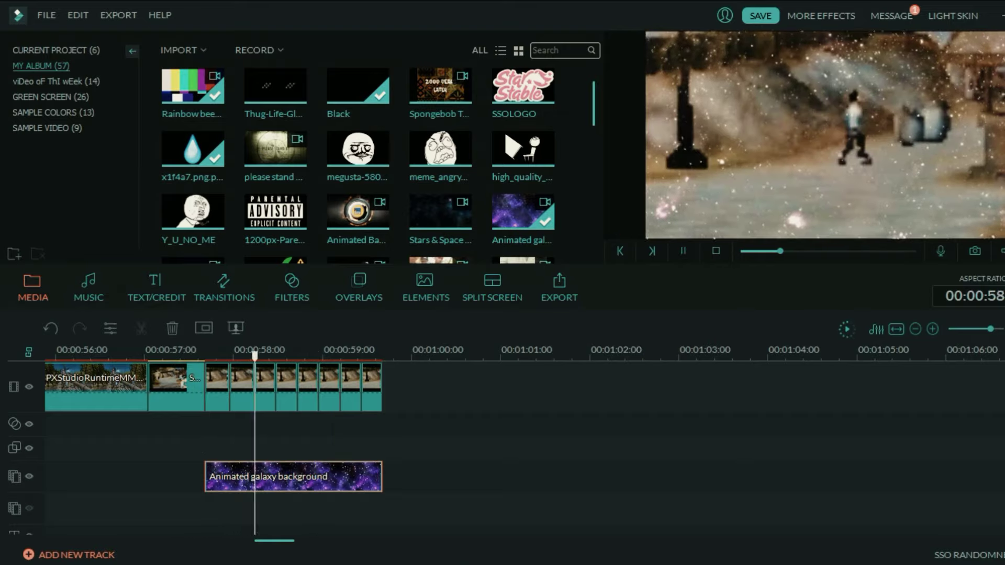
{"action": "key", "text": "space"}
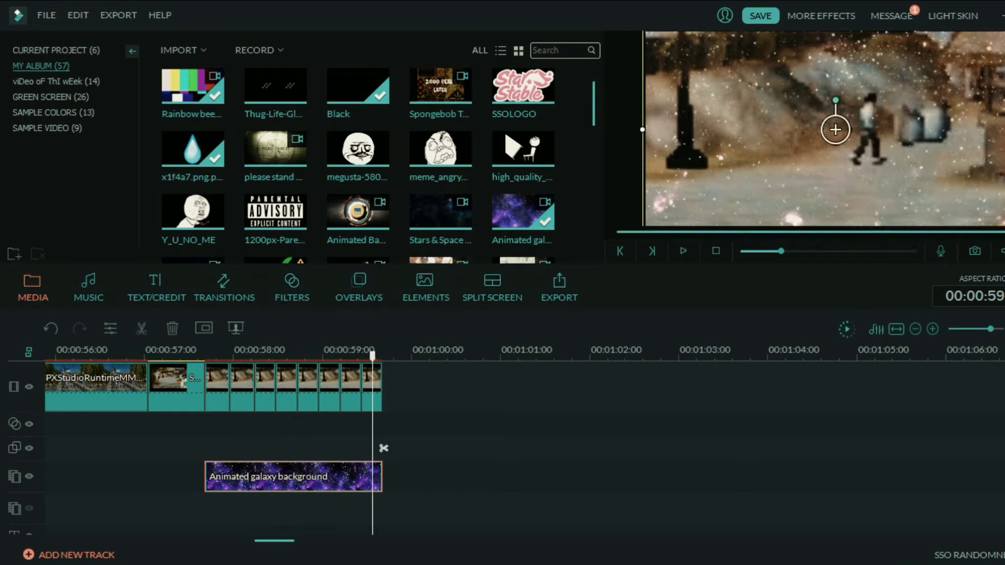
{"action": "left_click", "coordinate": [113, 448]}
{"action": "key", "text": "space"}
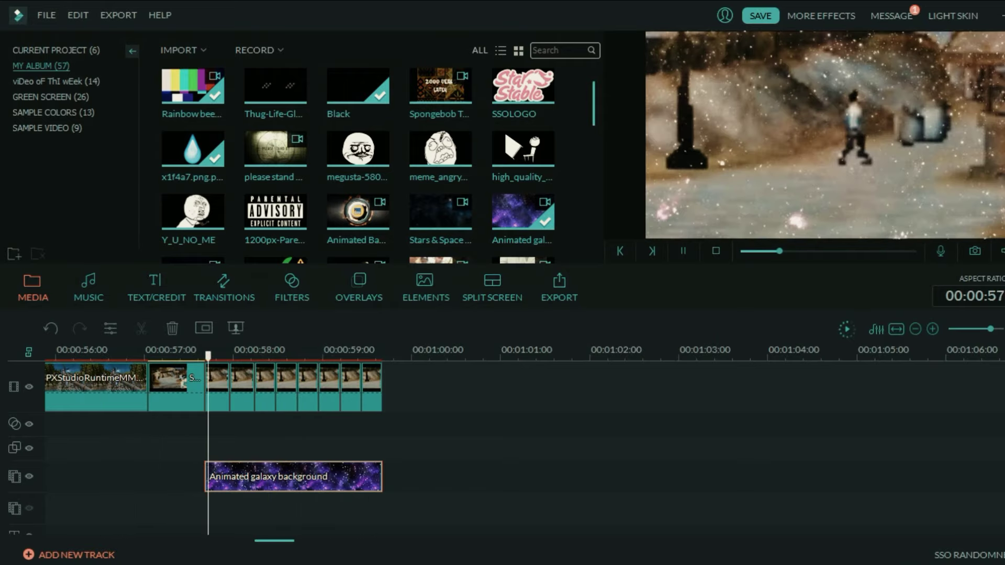
{"action": "key", "text": "space"}
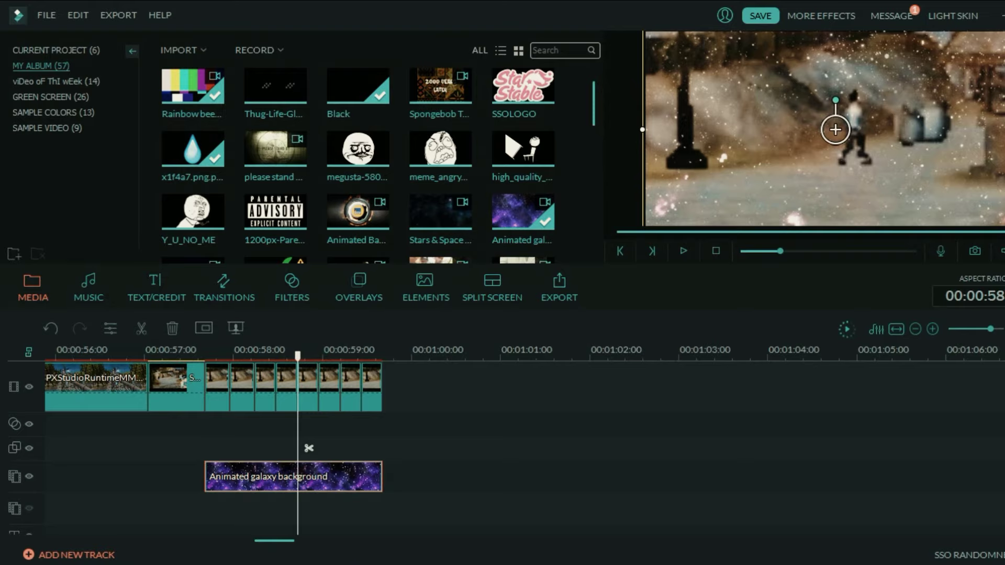
Step: Delete the last four snapshot pieces above the galaxy overlay
{"action": "left_click", "coordinate": [307, 390]}
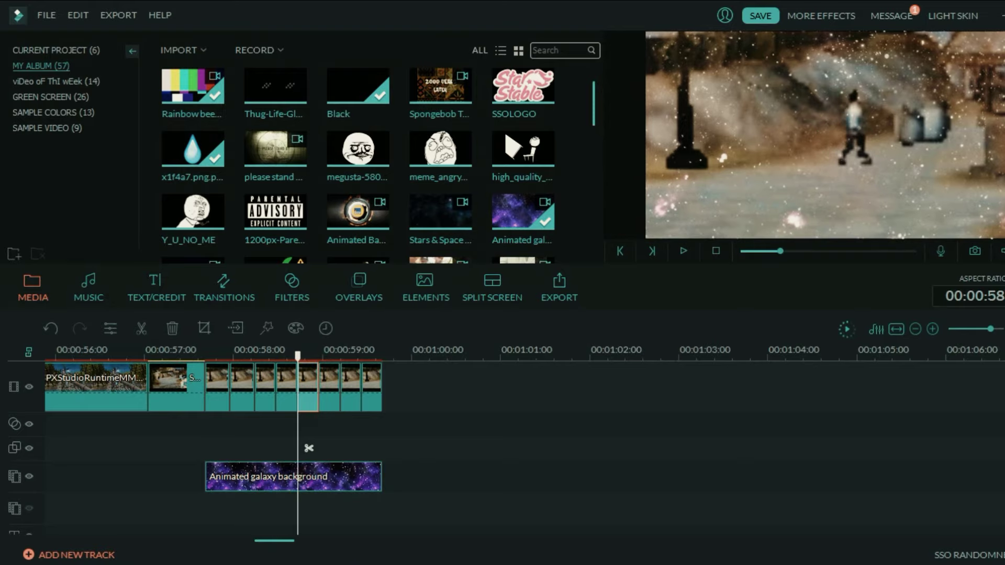
{"action": "scroll", "coordinate": [307, 390], "scroll_direction": "up", "scroll_amount": 4}
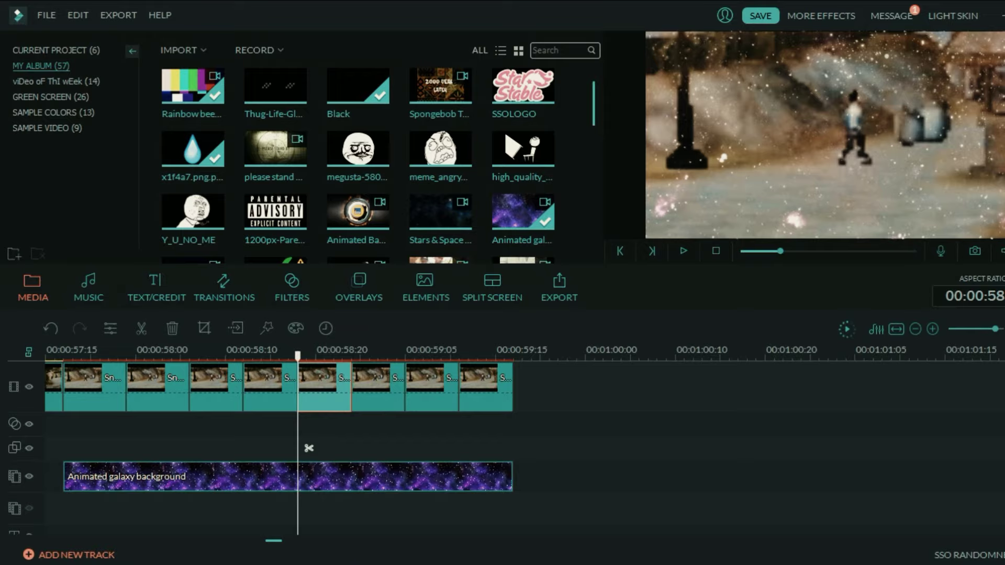
{"action": "left_click_drag", "start_coordinate": [544, 384], "coordinate": [328, 384]}
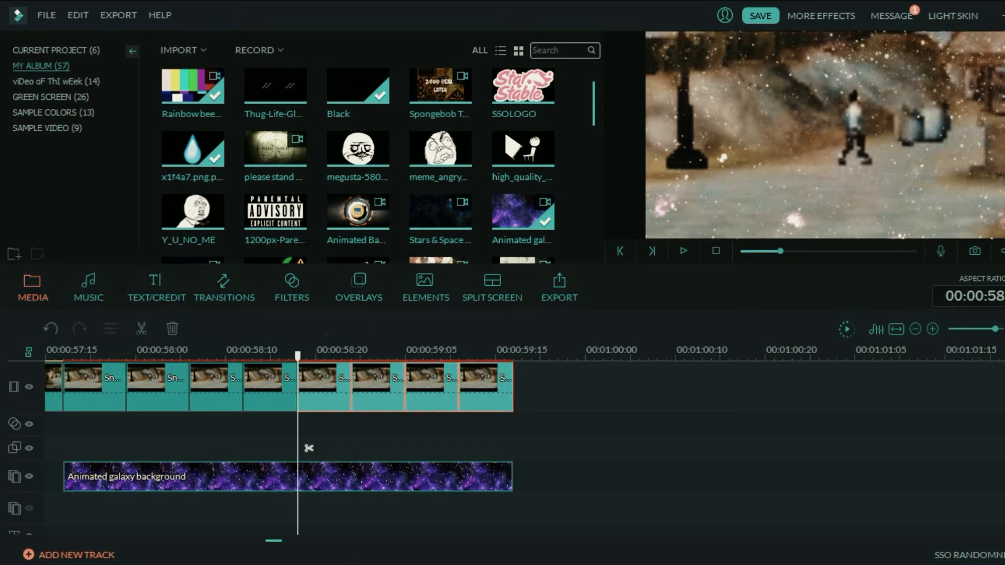
{"action": "key", "text": "Delete"}
Step: Paste a copied snapshot pair after the fourth snapshot piece and open Crop and Zoom for the first pasted piece
{"action": "left_click_drag", "start_coordinate": [109, 437], "coordinate": [98, 405]}
{"action": "left_click_drag", "start_coordinate": [212, 421], "coordinate": [206, 404]}
{"action": "left_click", "coordinate": [344, 448]}
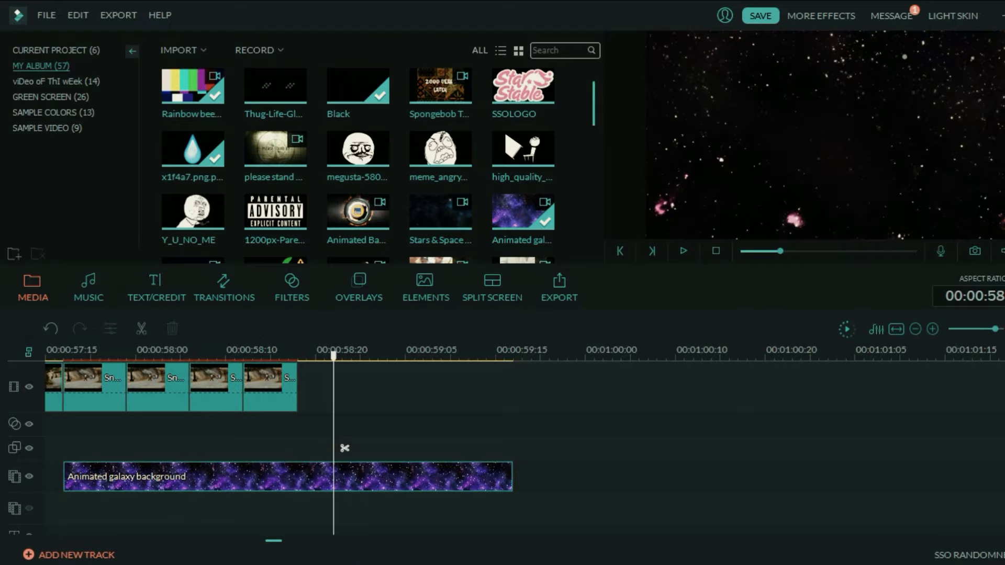
{"action": "key", "text": "ctrl+v"}
{"action": "key", "text": "alt+c"}
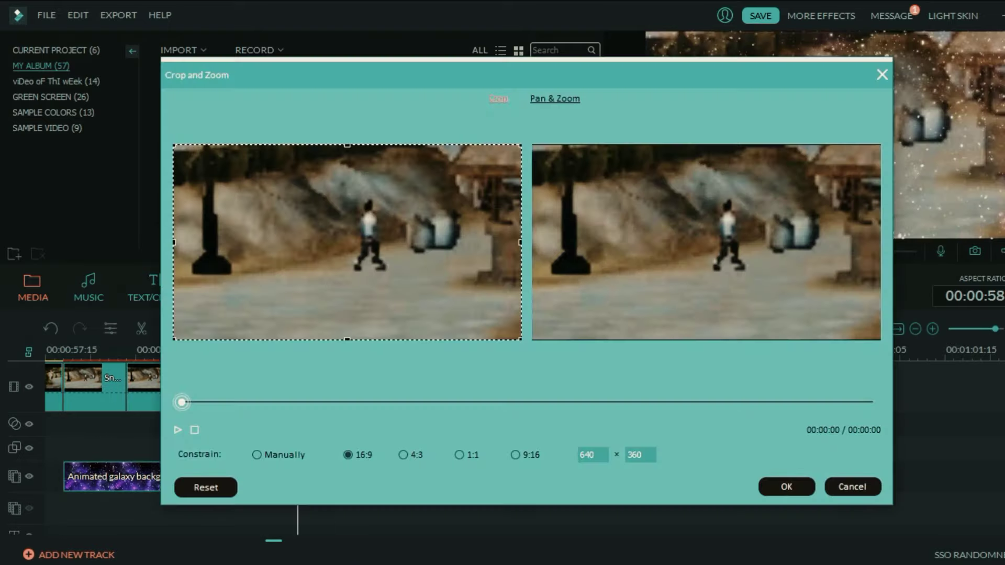
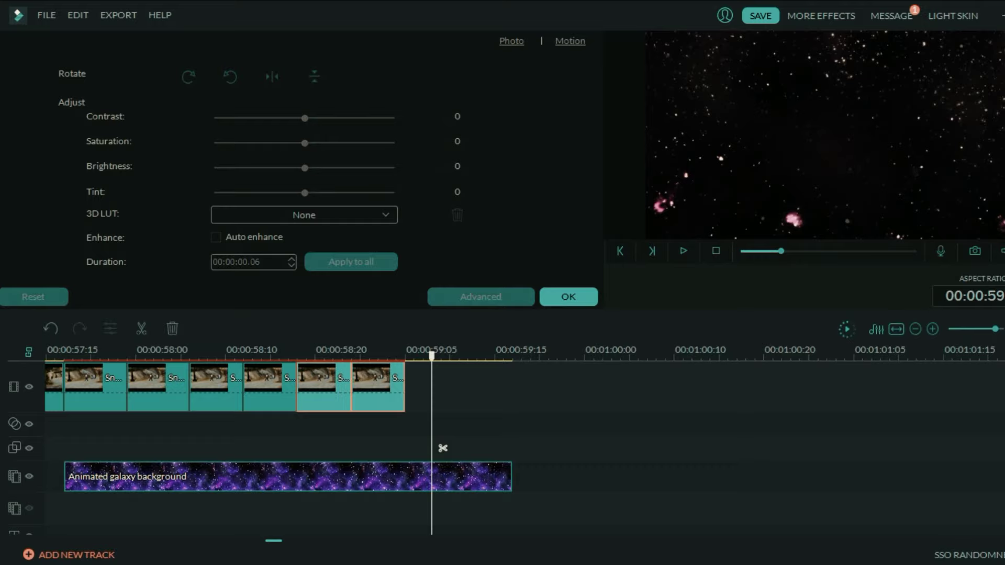
Step: Paste the closer-cropped snapshot pair once more at the end of the sequence and play from Snapshot_168
{"action": "key", "text": "ctrl+v"}
{"action": "key", "text": "ctrl+minus"}
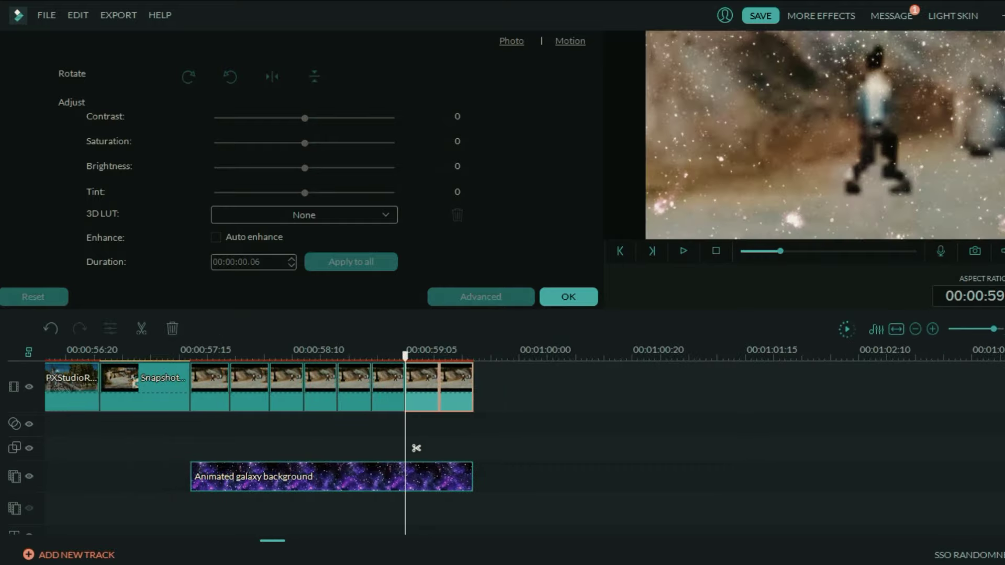
{"action": "left_click_drag", "start_coordinate": [417, 449], "coordinate": [100, 448]}
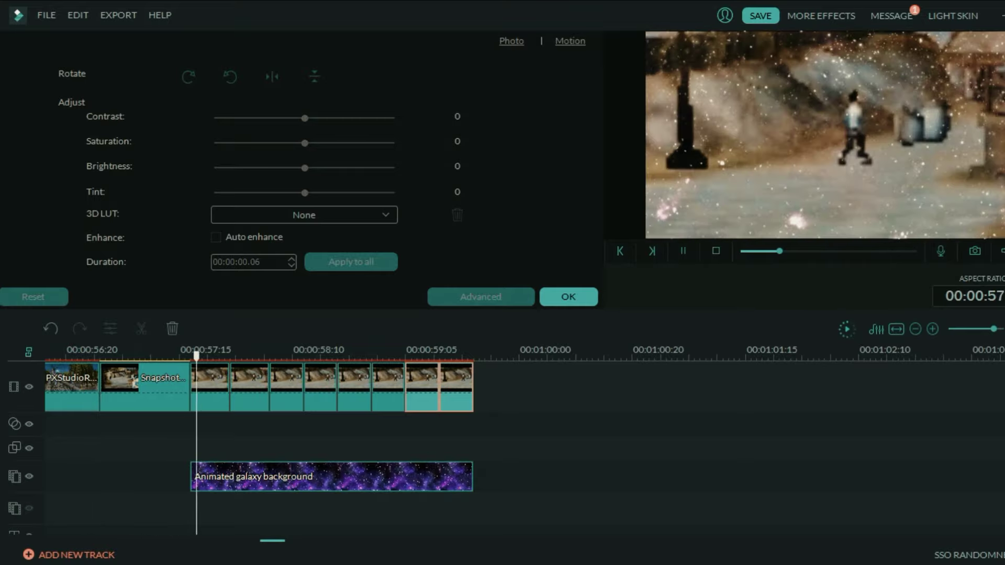
Step: Copy one close-cropped snapshot piece and paste it at the end of the snapshot sequence
{"action": "key", "text": "space"}
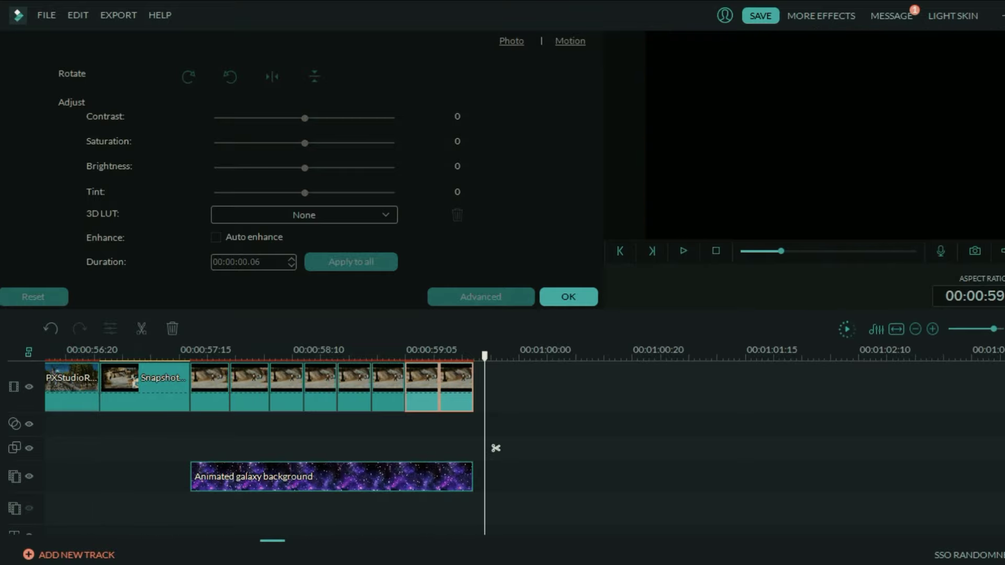
{"action": "right_click", "coordinate": [430, 391]}
{"action": "left_click", "coordinate": [523, 414]}
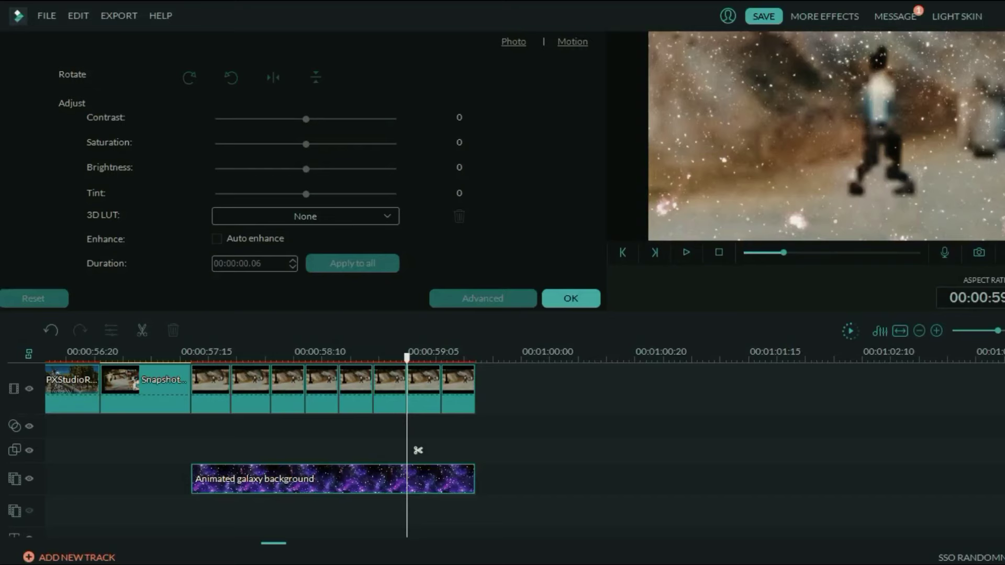
{"action": "right_click", "coordinate": [418, 450]}
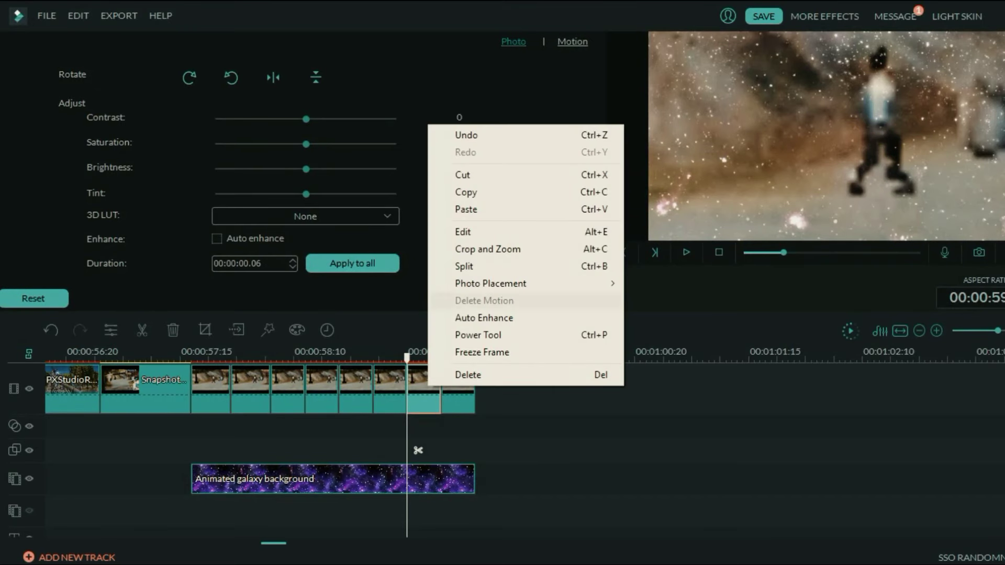
{"action": "key", "text": "Down"}
{"action": "key", "text": "Down"}
{"action": "key", "text": "Down"}
{"action": "key", "text": "Return"}
{"action": "left_click_drag", "start_coordinate": [418, 450], "coordinate": [509, 450]}
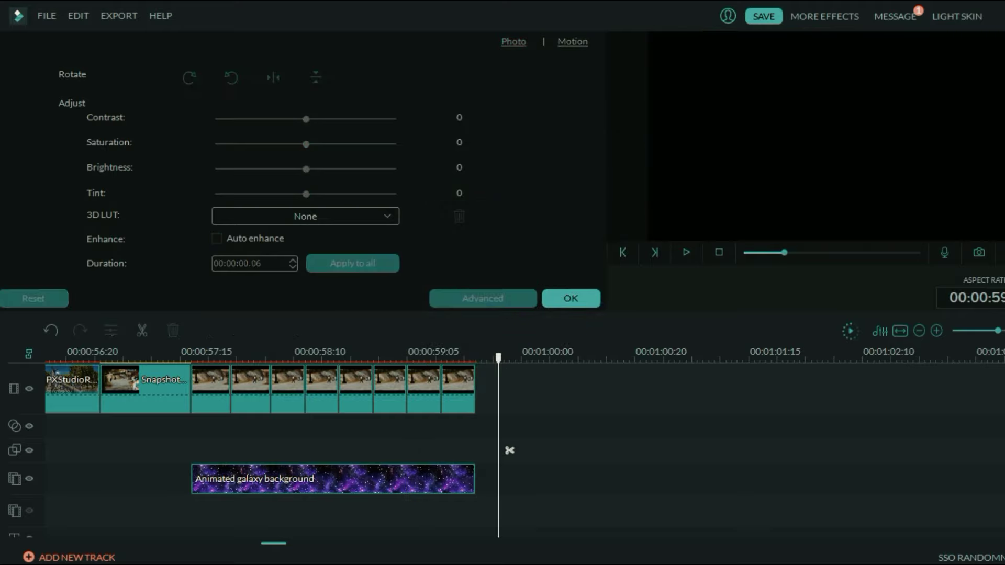
{"action": "key", "text": "ctrl+v"}
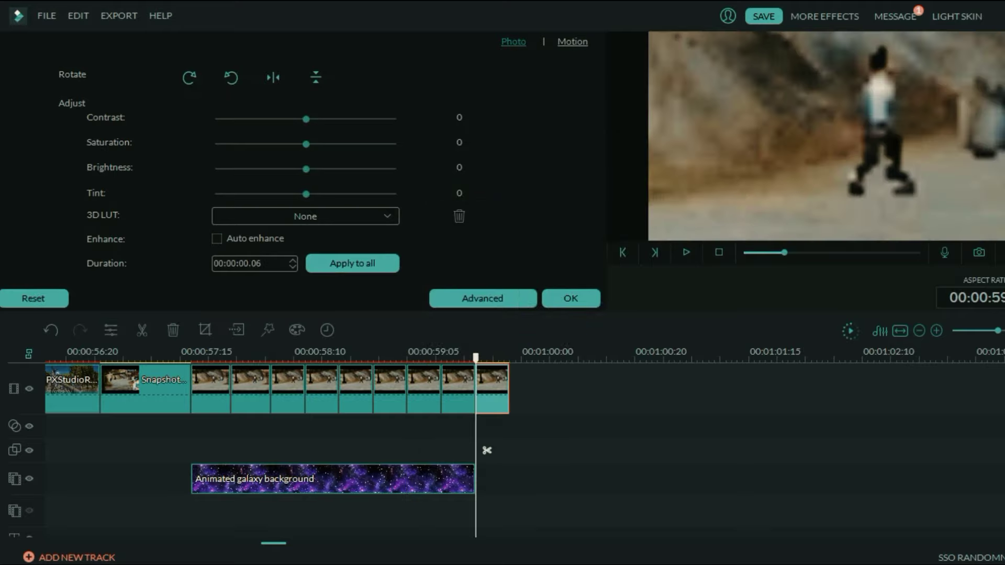
Step: Extend the pasted Snapshot_171 piece to a duration of 00:00:01.11 and return to its start
{"action": "left_click_drag", "start_coordinate": [509, 387], "coordinate": [679, 388]}
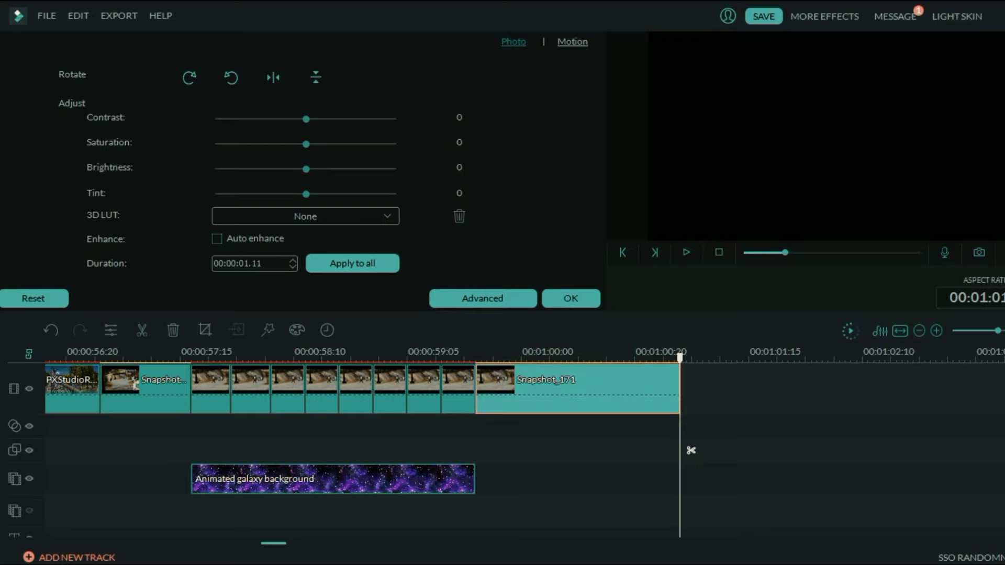
{"action": "left_click_drag", "start_coordinate": [692, 450], "coordinate": [566, 450]}
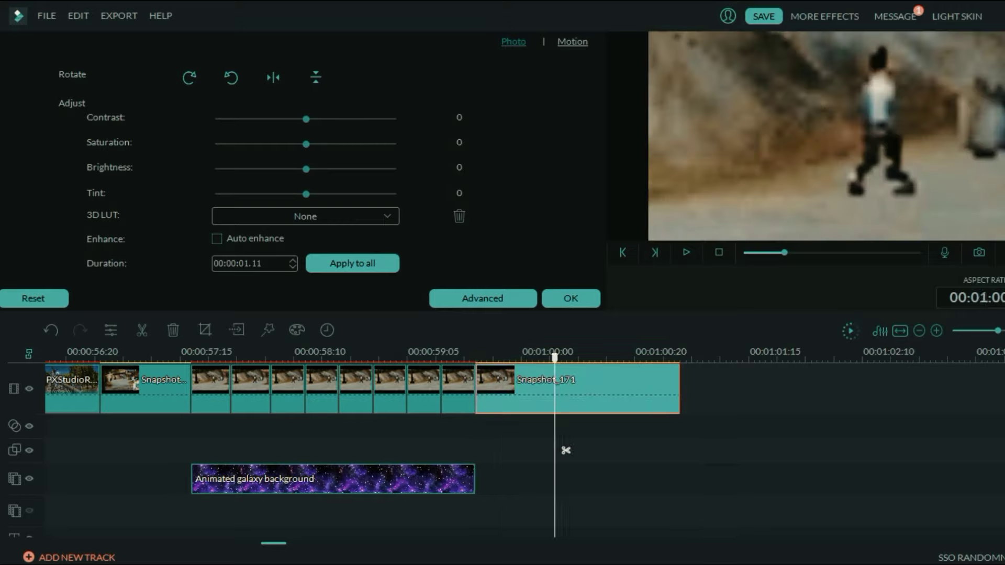
{"action": "left_click_drag", "start_coordinate": [555, 358], "coordinate": [476, 358]}
Step: Split the Bag Raiders - Shooting Stars music where the galaxy overlay ends and move the remainder to about 00:01:02
{"action": "scroll", "coordinate": [487, 450], "scroll_direction": "down", "scroll_amount": 5}
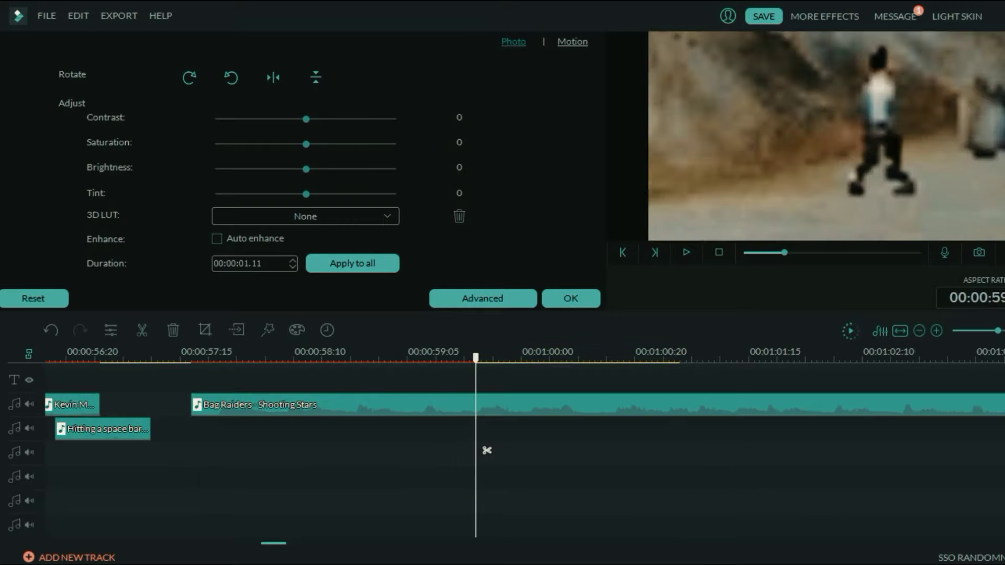
{"action": "left_click", "coordinate": [502, 404]}
{"action": "key", "text": "ctrl+b"}
{"action": "left_click_drag", "start_coordinate": [503, 405], "coordinate": [924, 405]}
{"action": "scroll", "coordinate": [924, 419], "scroll_direction": "up", "scroll_amount": 5}
{"action": "left_click_drag", "start_coordinate": [908, 451], "coordinate": [590, 451]}
{"action": "left_click", "coordinate": [493, 358]}
Step: Copy an earlier "Hitting a space bar" sound and paste it where the first Shooting Stars music piece ends
{"action": "scroll", "coordinate": [493, 451], "scroll_direction": "down", "scroll_amount": 2}
{"action": "scroll", "coordinate": [589, 450], "scroll_direction": "left", "scroll_amount": 3}
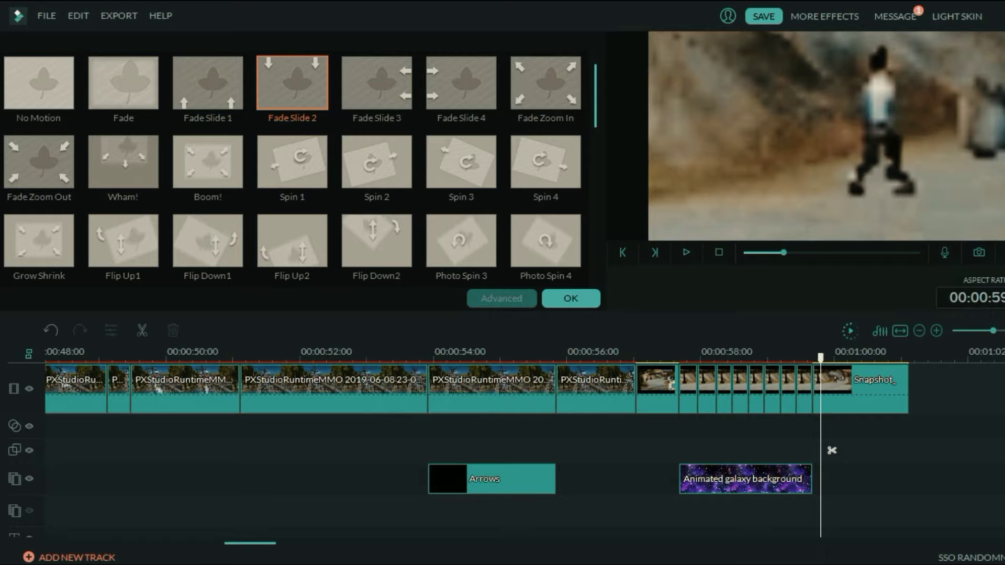
{"action": "scroll", "coordinate": [524, 450], "scroll_direction": "left", "scroll_amount": 10}
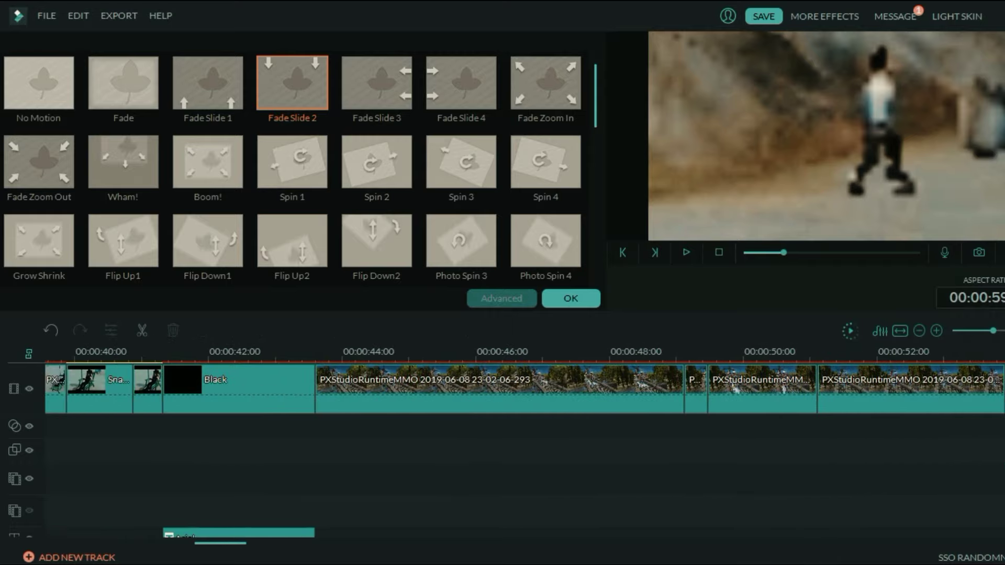
{"action": "scroll", "coordinate": [523, 450], "scroll_direction": "down", "scroll_amount": 3}
{"action": "scroll", "coordinate": [589, 450], "scroll_direction": "right", "scroll_amount": 12}
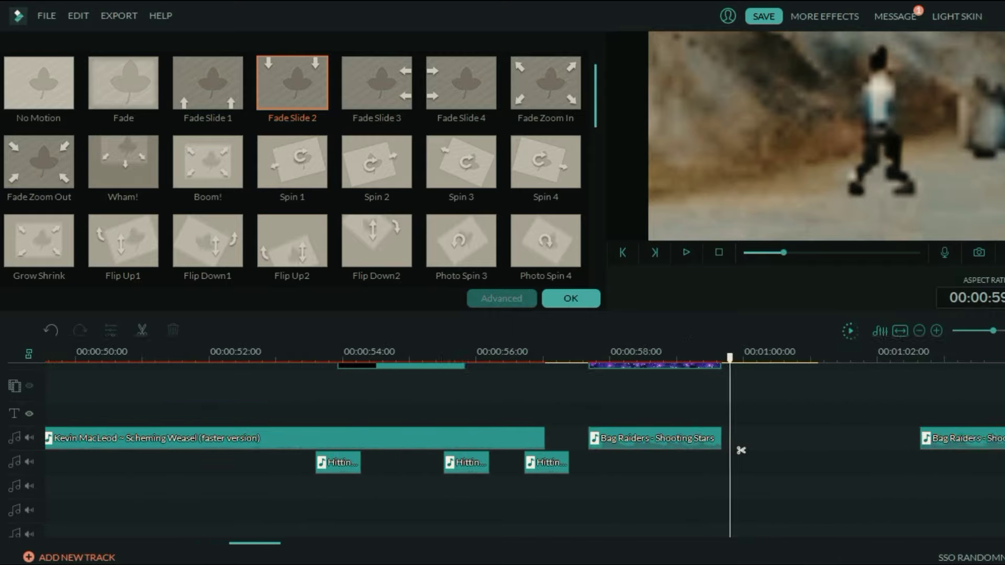
{"action": "left_click", "coordinate": [383, 452]}
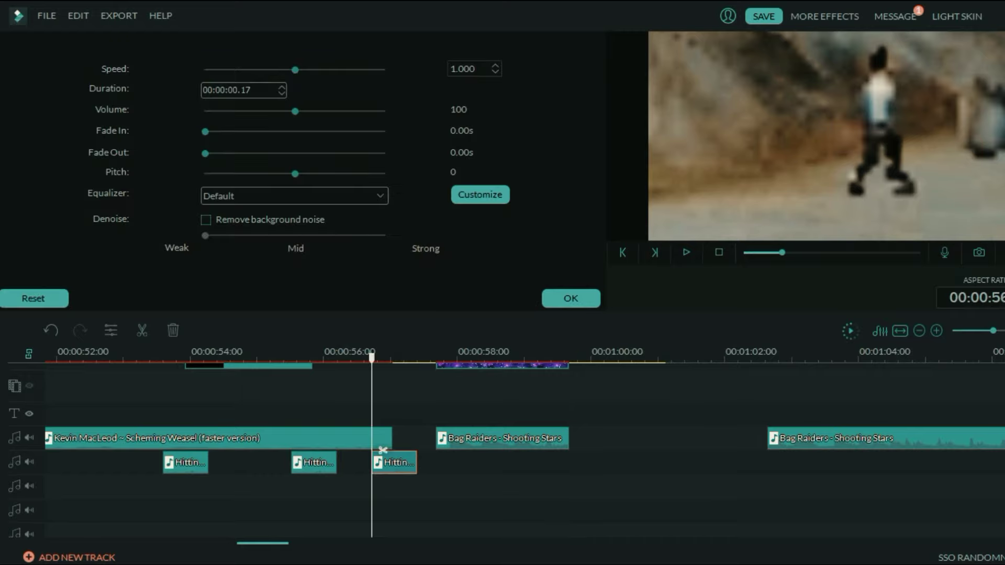
{"action": "scroll", "coordinate": [524, 450], "scroll_direction": "up", "scroll_amount": 4}
{"action": "left_click", "coordinate": [618, 387]}
{"action": "scroll", "coordinate": [524, 451], "scroll_direction": "down", "scroll_amount": 5}
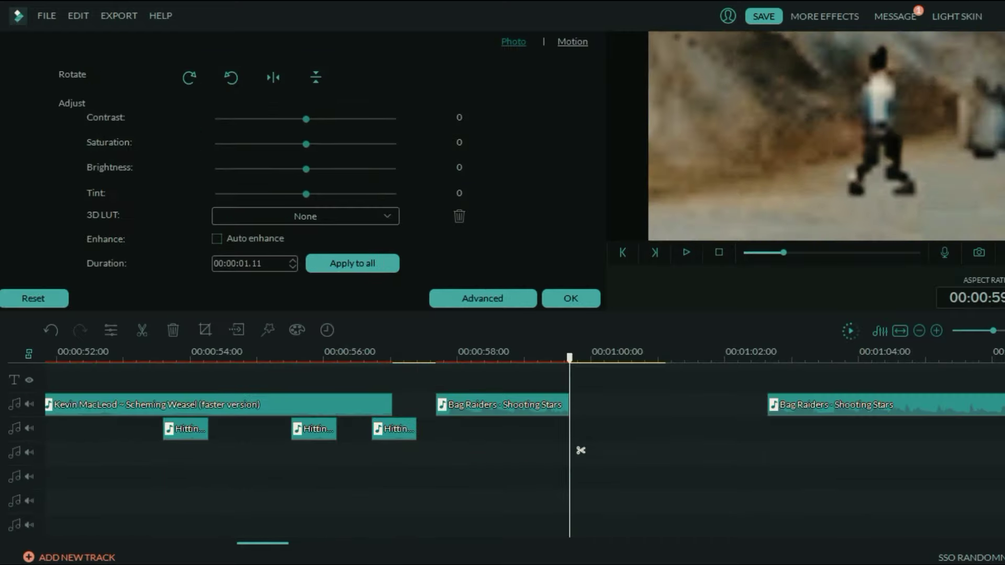
{"action": "scroll", "coordinate": [581, 450], "scroll_direction": "up", "scroll_amount": 2}
{"action": "key", "text": "ctrl+v"}
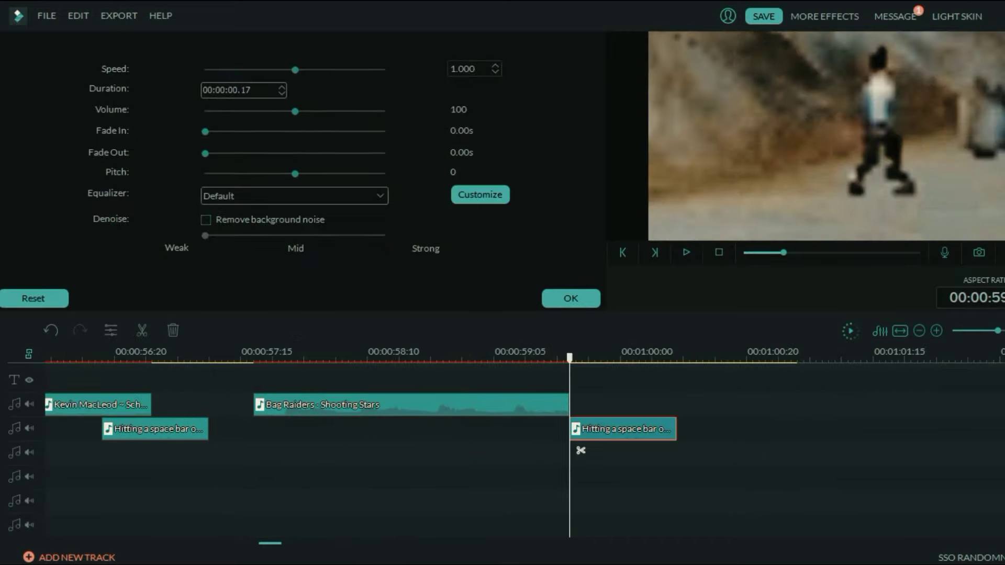
Step: Shift the pasted space bar sound earlier to start near 00:00:59:05, overlapping the end of the music, and check it by playback
{"action": "scroll", "coordinate": [581, 451], "scroll_direction": "up", "scroll_amount": 2}
{"action": "left_click_drag", "start_coordinate": [581, 429], "coordinate": [477, 429]}
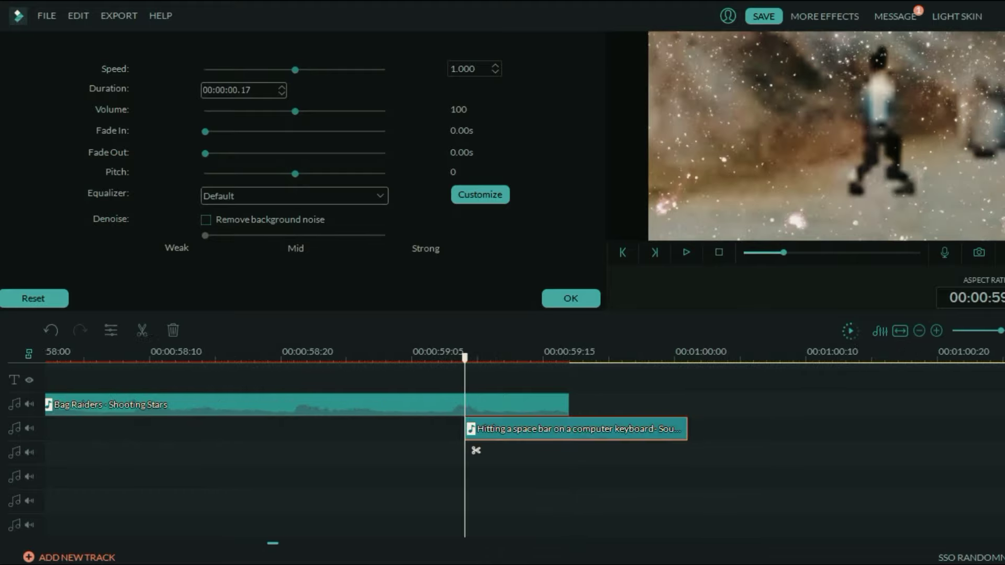
{"action": "key", "text": "space"}
{"action": "key", "text": "space"}
{"action": "left_click", "coordinate": [476, 429]}
{"action": "key", "text": "space"}
{"action": "key", "text": "space"}
{"action": "left_click_drag", "start_coordinate": [476, 429], "coordinate": [464, 430]}
{"action": "key", "text": "space"}
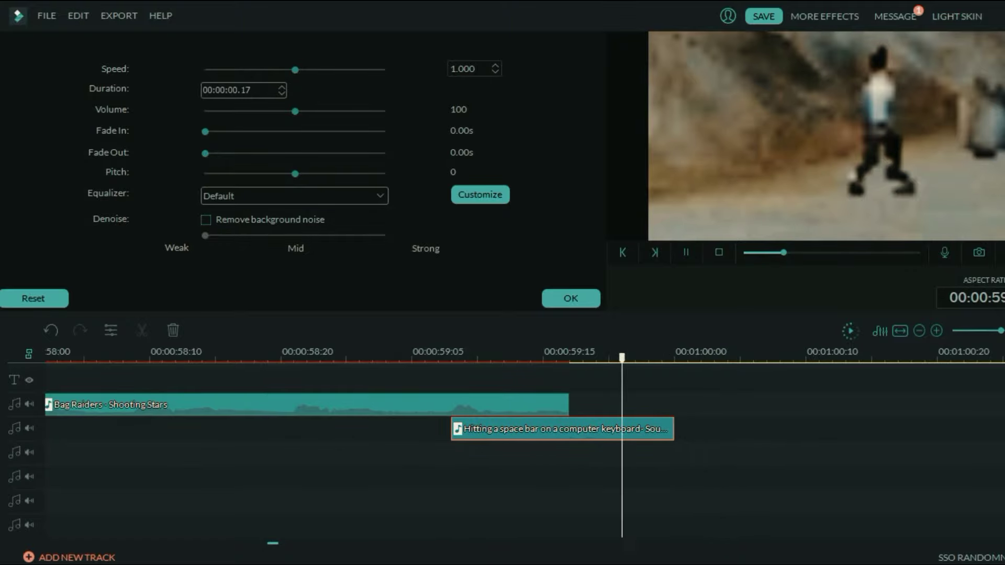
Step: Replace the text of the title at about 00:01:00 with "who does this remind you of?"
{"action": "key", "text": "Delete"}
{"action": "scroll", "coordinate": [558, 450], "scroll_direction": "up", "scroll_amount": 5}
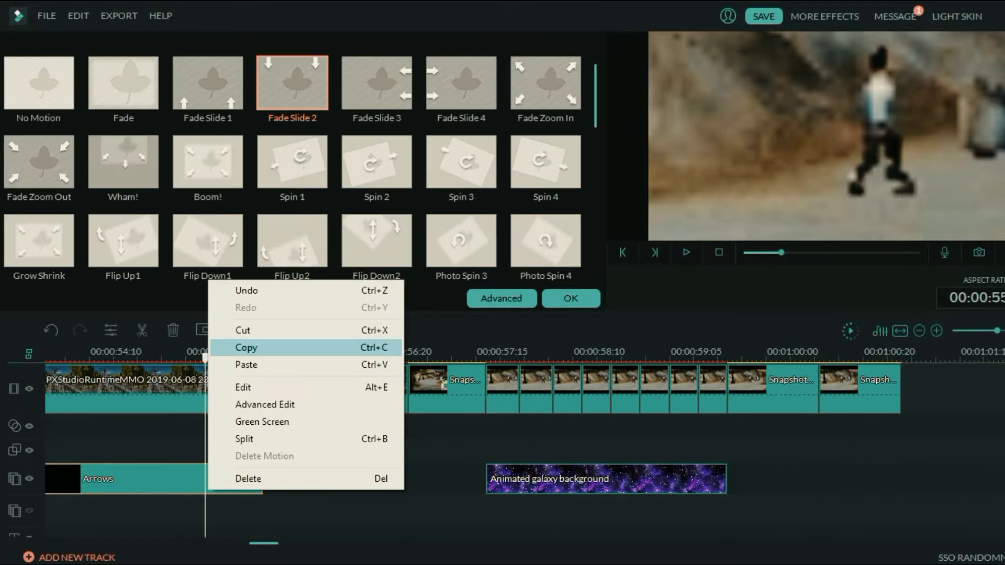
{"action": "key", "text": "Escape"}
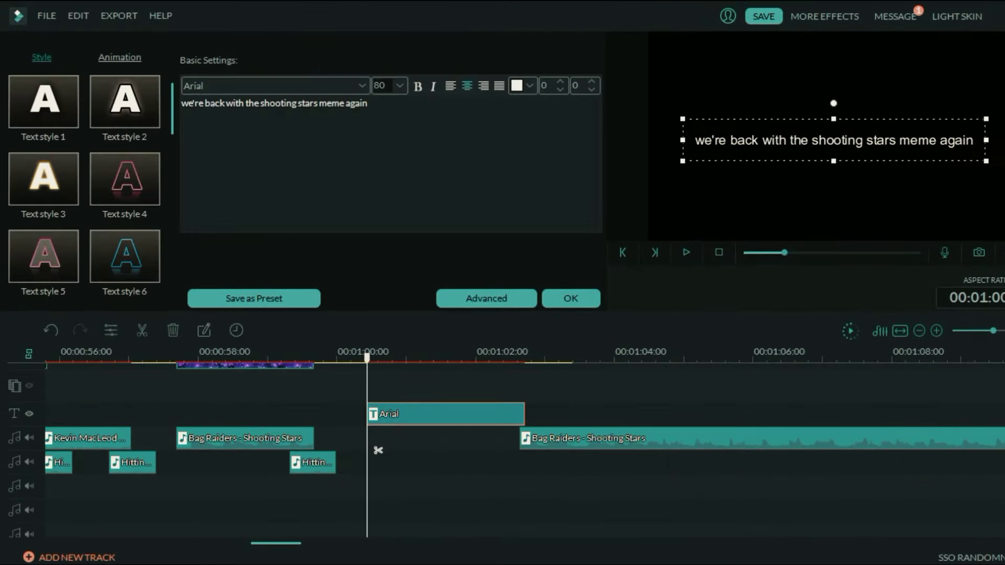
{"action": "key", "text": "ctrl+a"}
{"action": "type", "text": "who does this remind"}
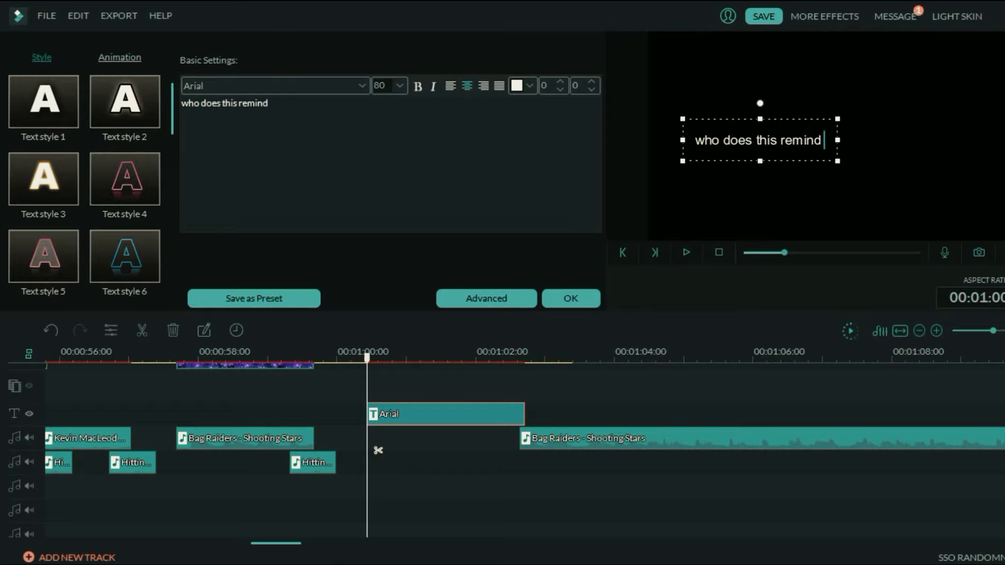
{"action": "type", "text": " you of?"}
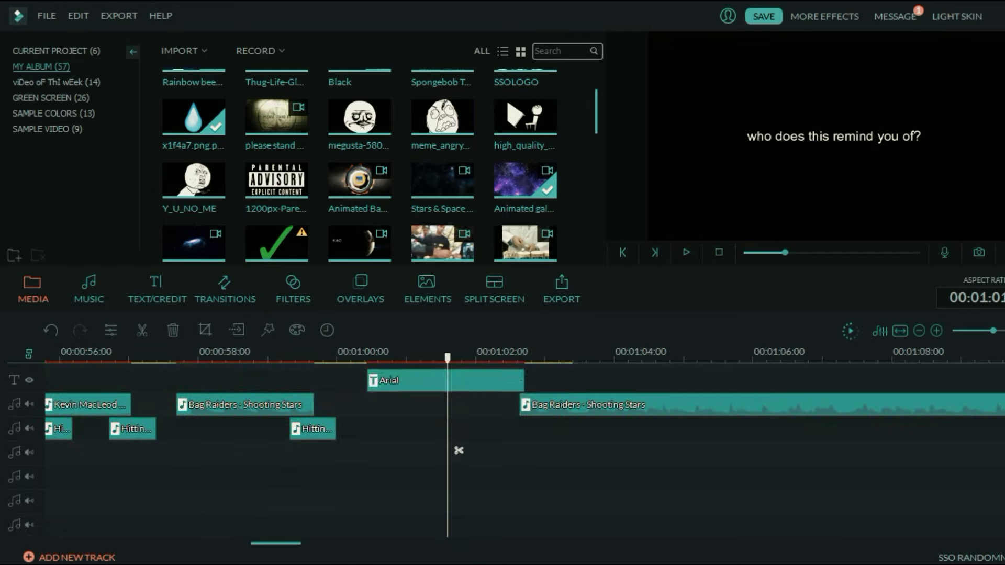
Step: Undo the last edits, then split the title at about 00:01:01 and delete the part after the cut
{"action": "key", "text": "ctrl+z"}
{"action": "key", "text": "ctrl+z"}
{"action": "scroll", "coordinate": [503, 451], "scroll_direction": "up", "scroll_amount": 2}
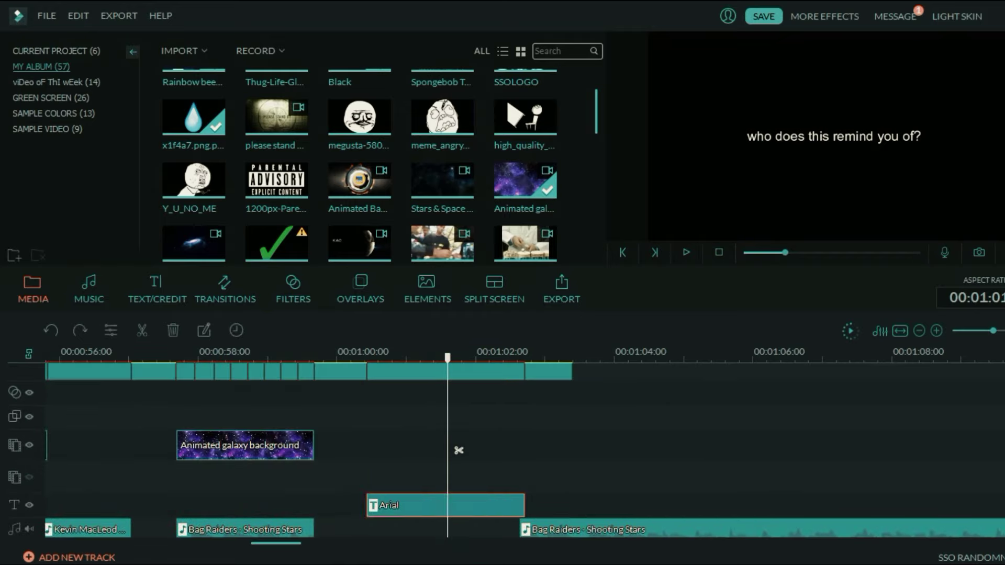
{"action": "key", "text": "ctrl+b"}
{"action": "key", "text": "Delete"}
Step: Cut the Black clip shortly after the title ends and delete its remaining part
{"action": "scroll", "coordinate": [502, 451], "scroll_direction": "up", "scroll_amount": 1}
{"action": "left_click", "coordinate": [483, 353]}
{"action": "key", "text": "ctrl+b"}
{"action": "key", "text": "Delete"}
Step: Play from the extended snapshot through the Black clip to check the timing of the title
{"action": "left_click", "coordinate": [340, 400]}
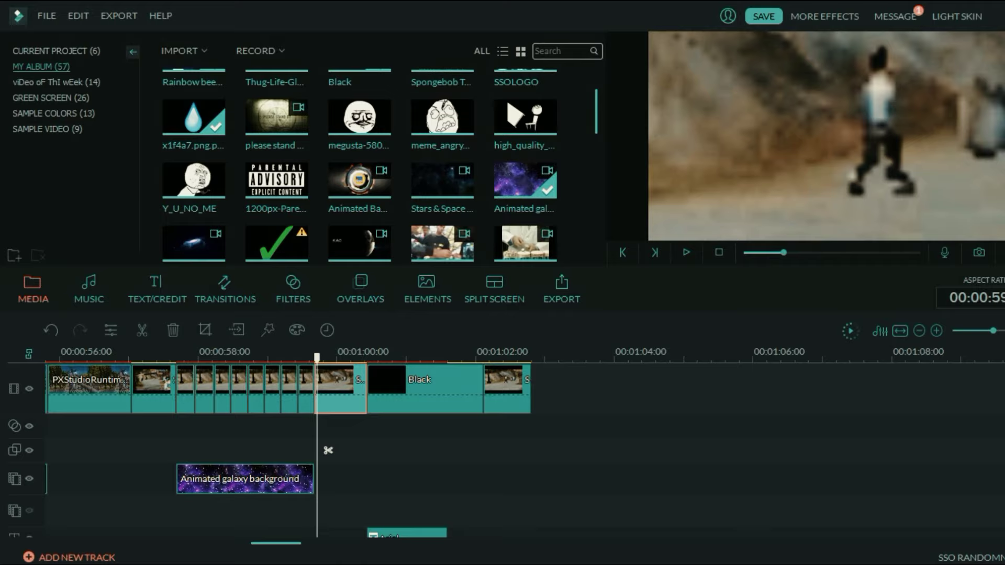
{"action": "scroll", "coordinate": [328, 450], "scroll_direction": "down", "scroll_amount": 3}
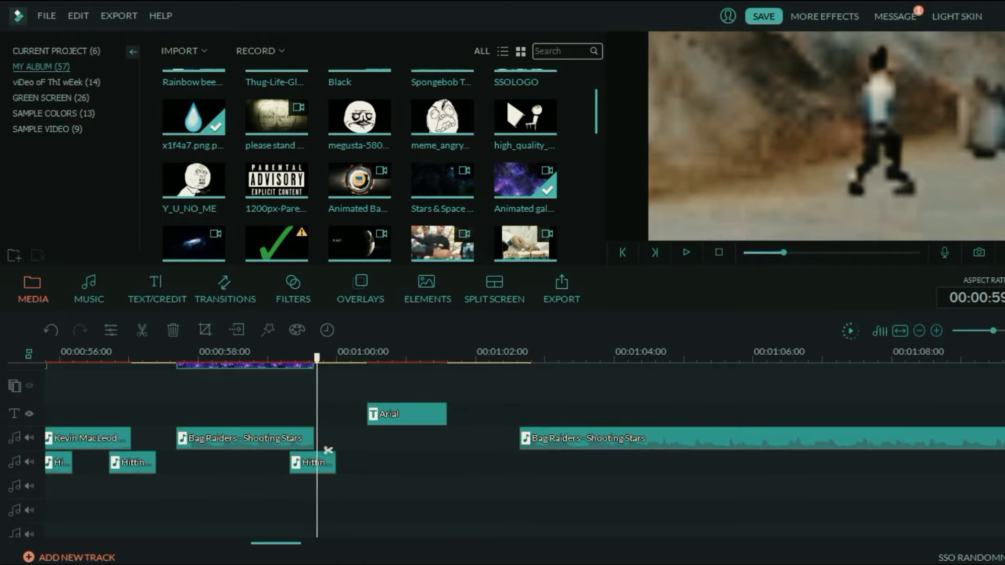
{"action": "scroll", "coordinate": [329, 451], "scroll_direction": "up", "scroll_amount": 3}
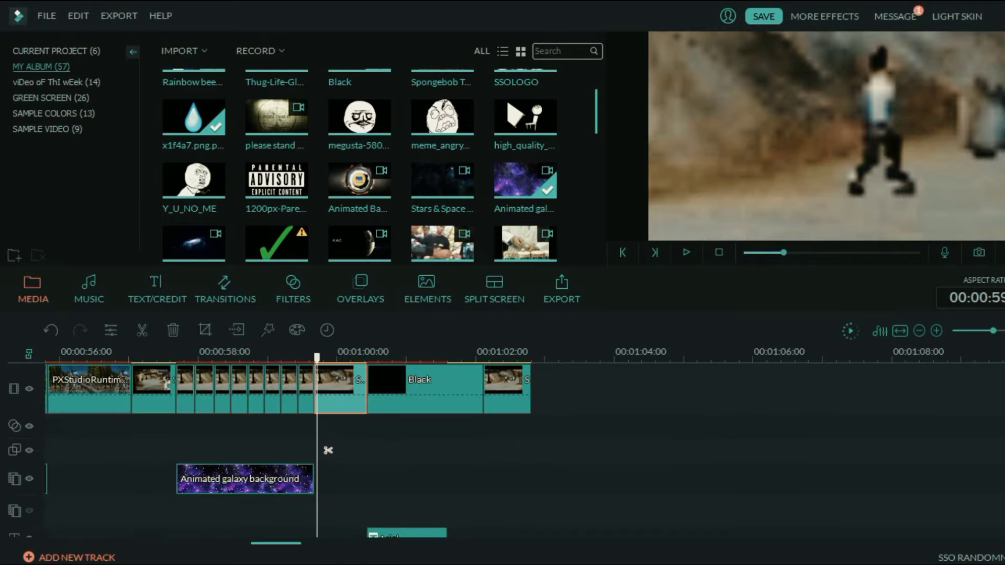
{"action": "key", "text": "space"}
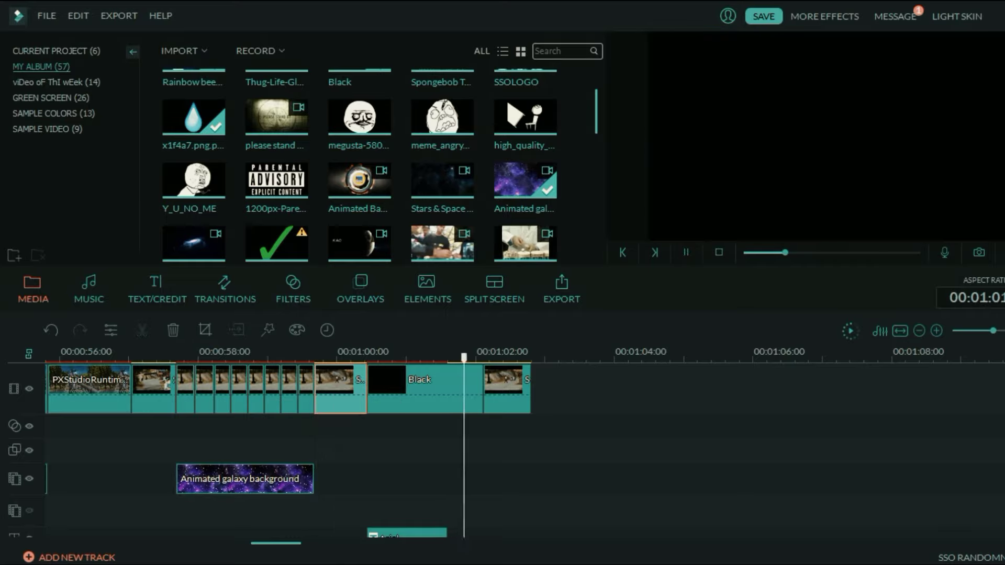
{"action": "key", "text": "space"}
{"action": "left_click_drag", "start_coordinate": [498, 451], "coordinate": [378, 450]}
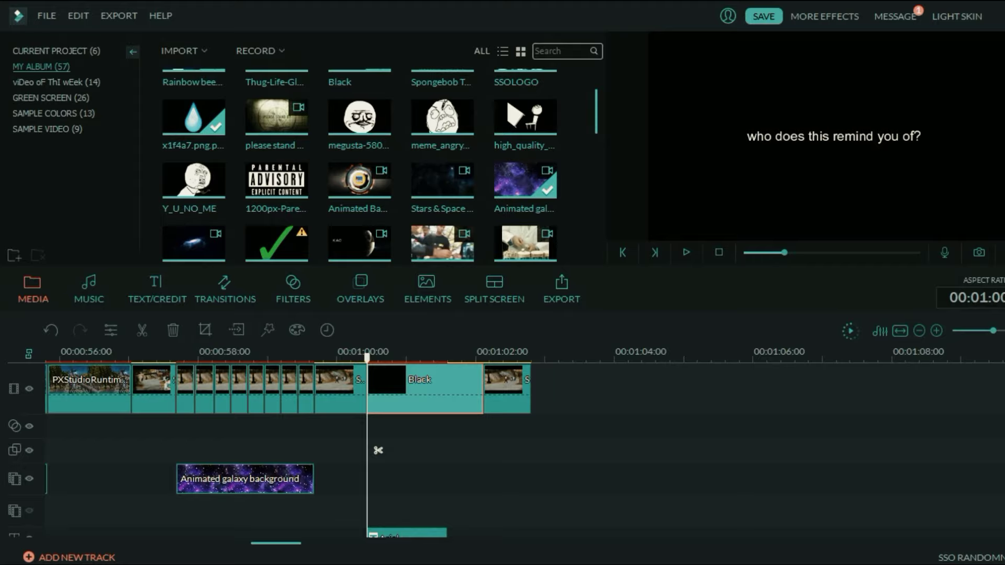
Step: Bring up Microsoft Edge, return to the editor, and browse one level above the Shapes folder in the media import dialog
{"action": "mouse_move", "coordinate": [130, 564]}
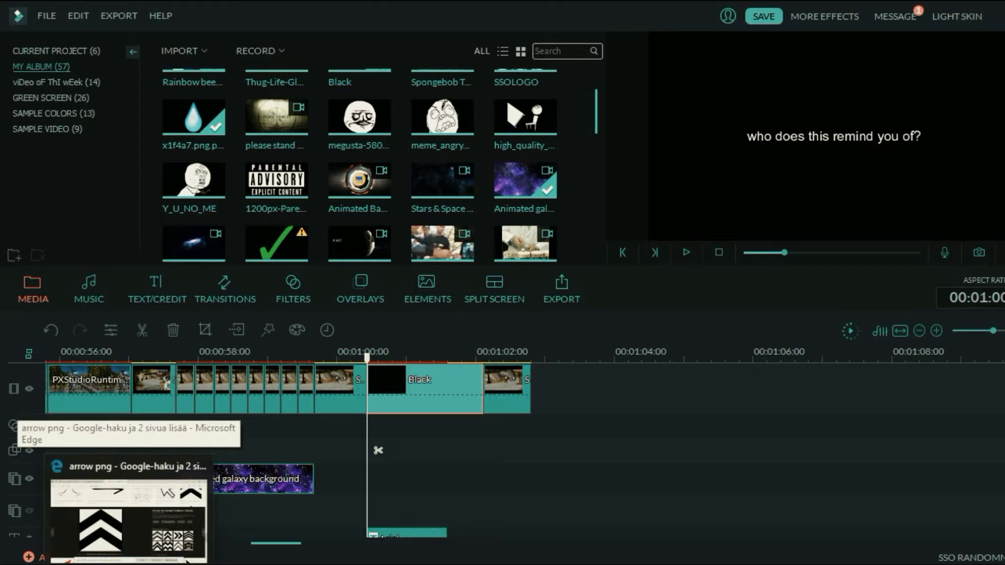
{"action": "left_click", "coordinate": [128, 564]}
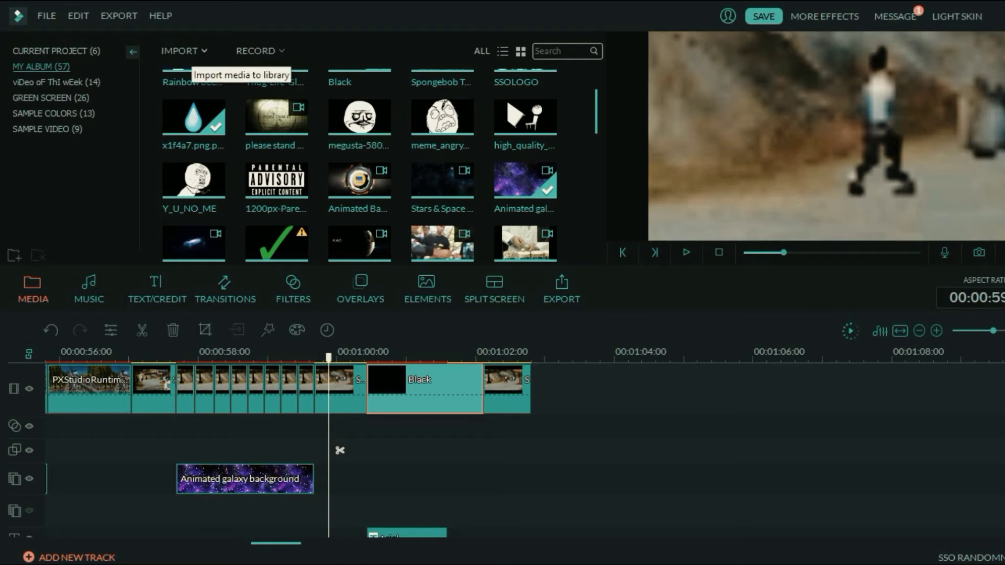
{"action": "left_click", "coordinate": [179, 51]}
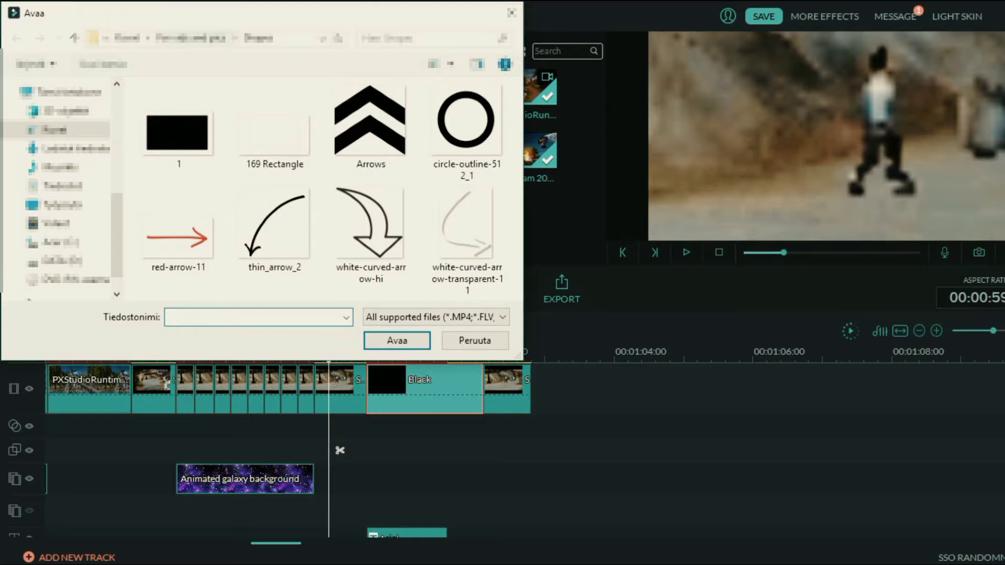
{"action": "key", "text": "alt+Up"}
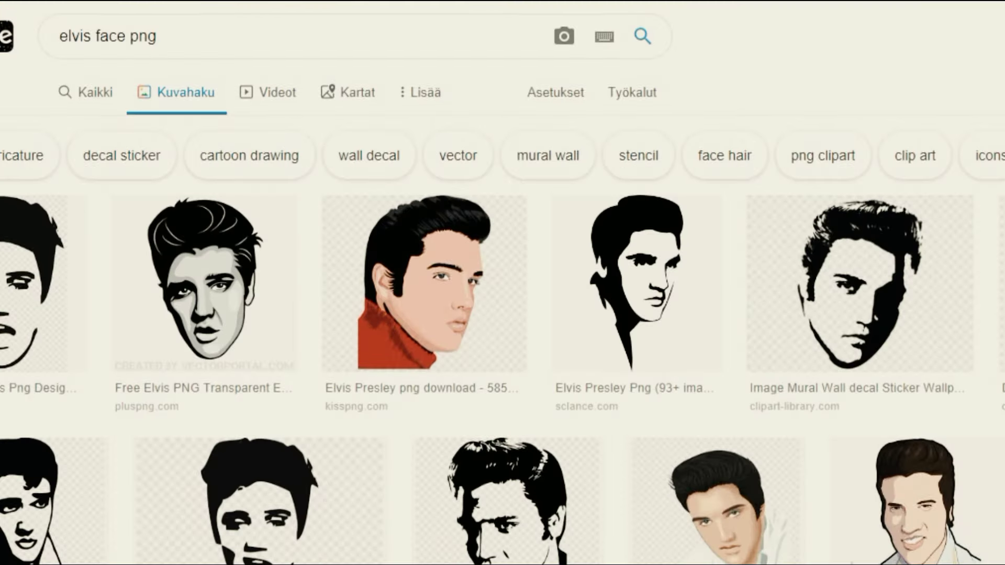
Step: Open picmonkey.com in a new browser tab
{"action": "key", "text": "ctrl+t"}
{"action": "type", "text": "picmonkey.com/"}
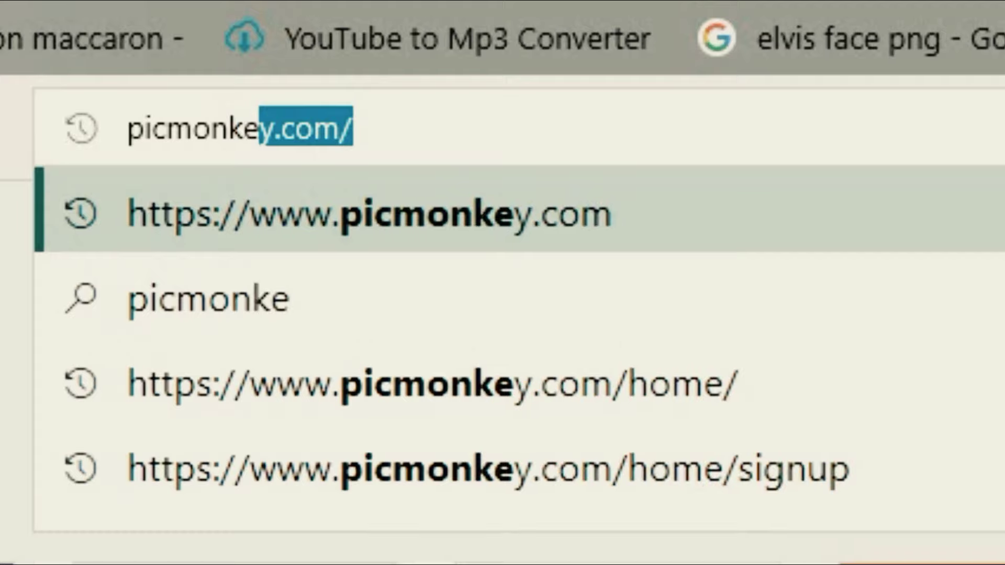
{"action": "key", "text": "Return"}
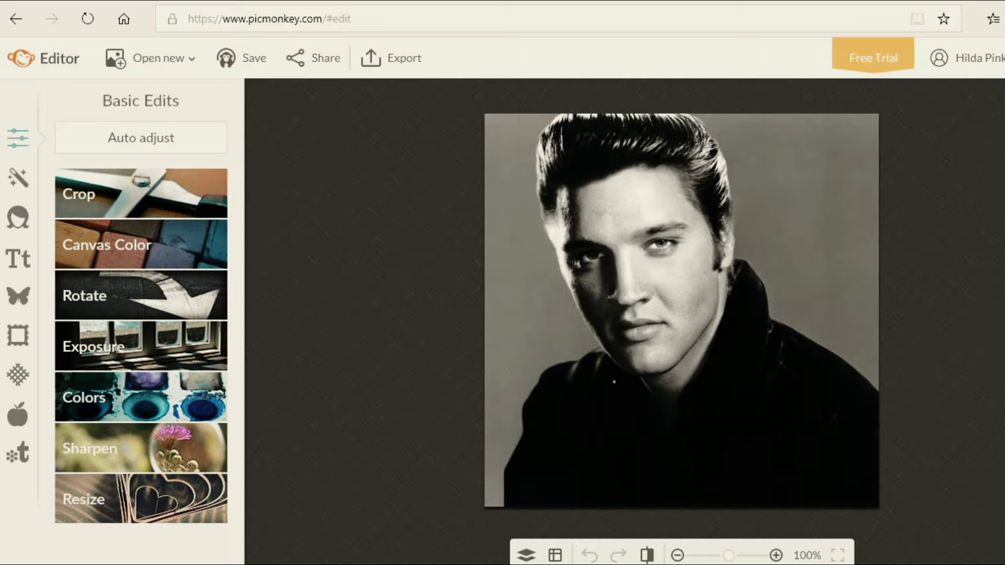
Step: Set the PicMonkey canvas color to bright green 43ff06 and apply it
{"action": "left_click", "coordinate": [141, 245]}
{"action": "left_click_drag", "start_coordinate": [161, 322], "coordinate": [188, 329]}
{"action": "left_click", "coordinate": [101, 401]}
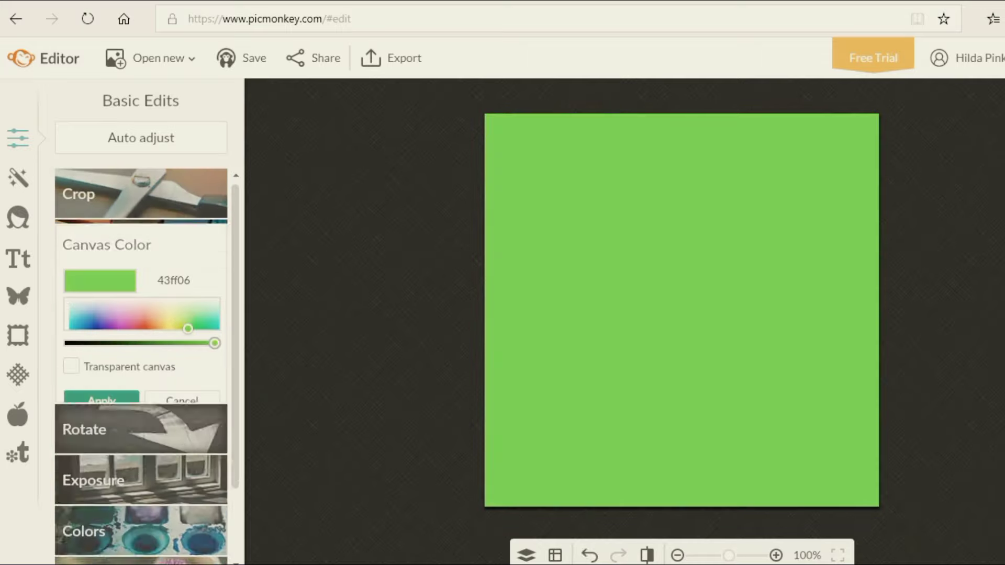
{"action": "left_click_drag", "start_coordinate": [176, 64], "coordinate": [21, 293]}
{"action": "left_click", "coordinate": [18, 296]}
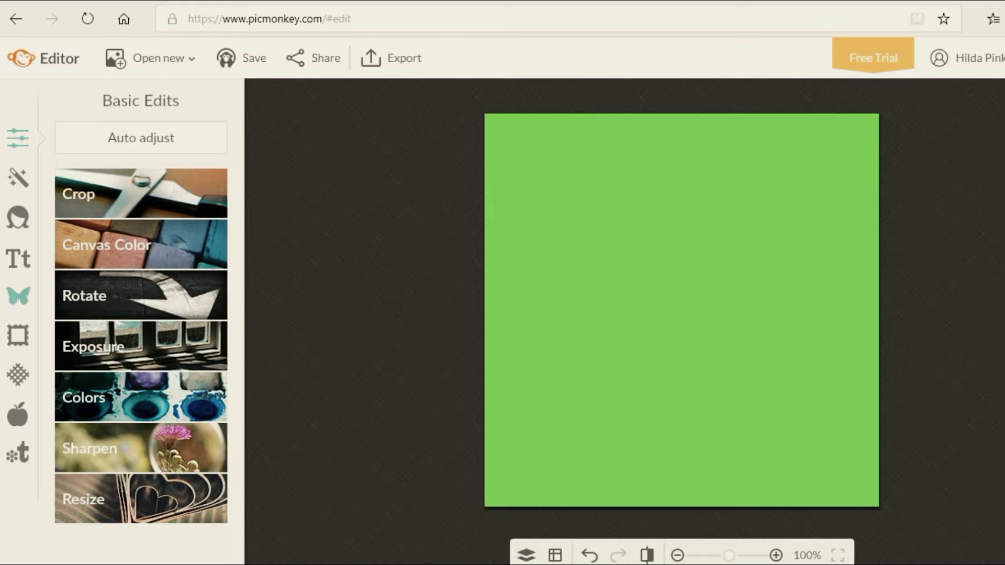
{"action": "left_click", "coordinate": [18, 296]}
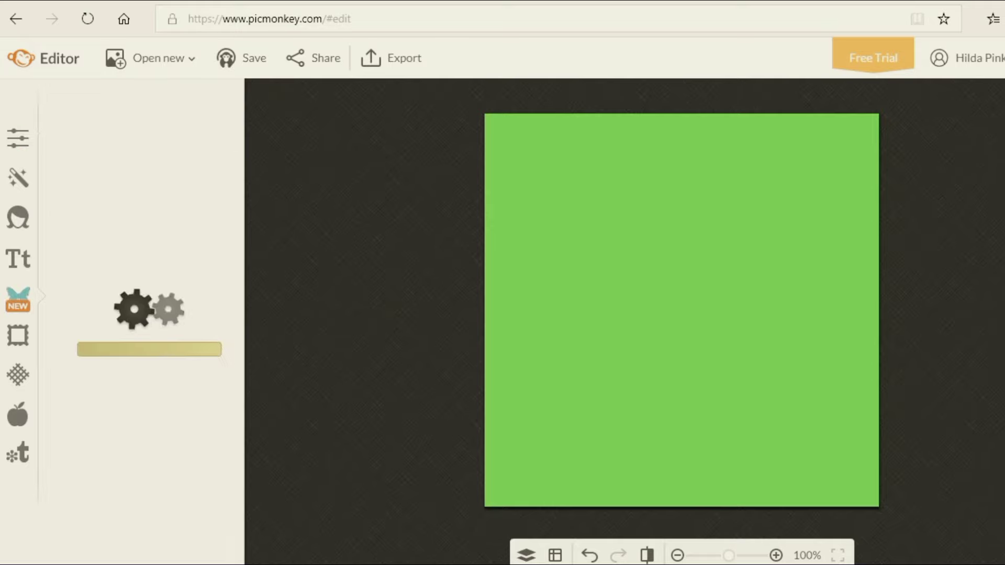
{"action": "left_click", "coordinate": [141, 138]}
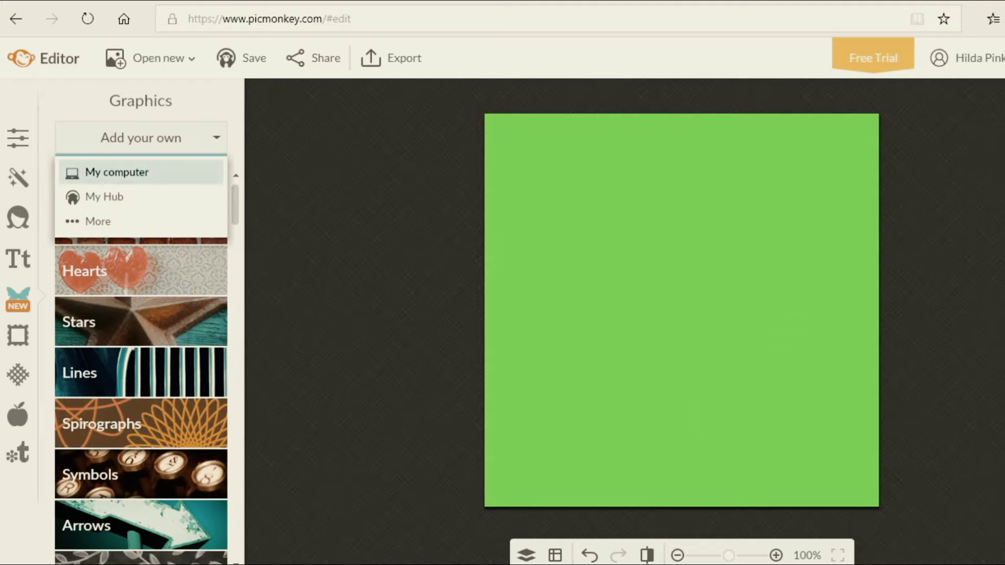
{"action": "left_click", "coordinate": [113, 170]}
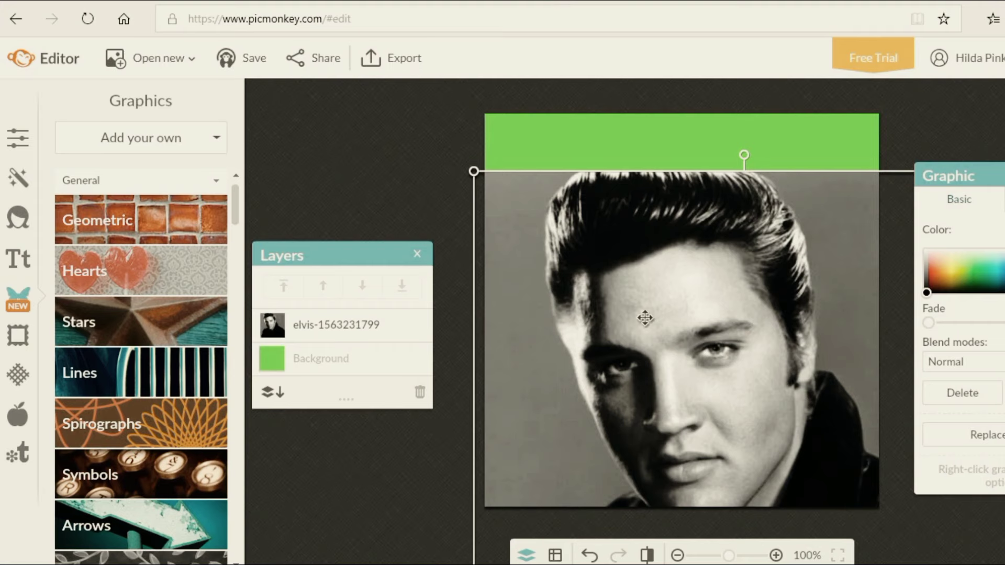
Step: Swap the graphic for the three-quarter-view Elvis portrait, then enlarge and position it to cover the green canvas
{"action": "right_click", "coordinate": [645, 316]}
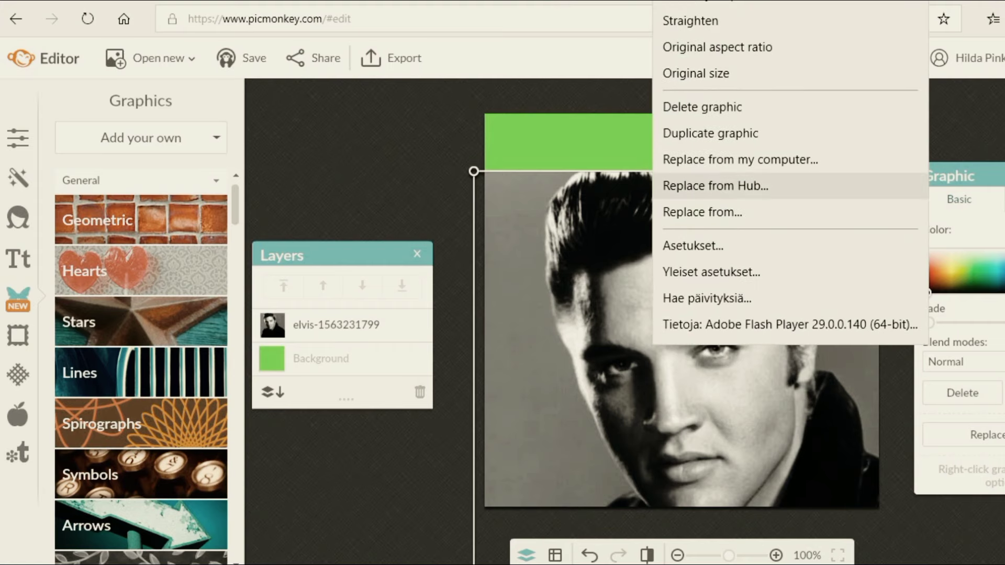
{"action": "left_click", "coordinate": [716, 186]}
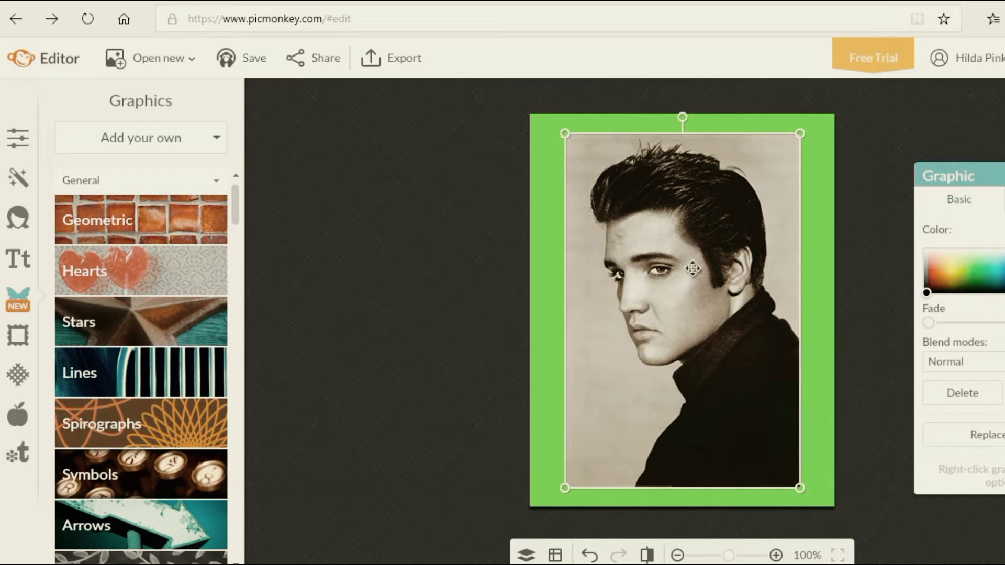
{"action": "left_click_drag", "start_coordinate": [693, 268], "coordinate": [657, 246]}
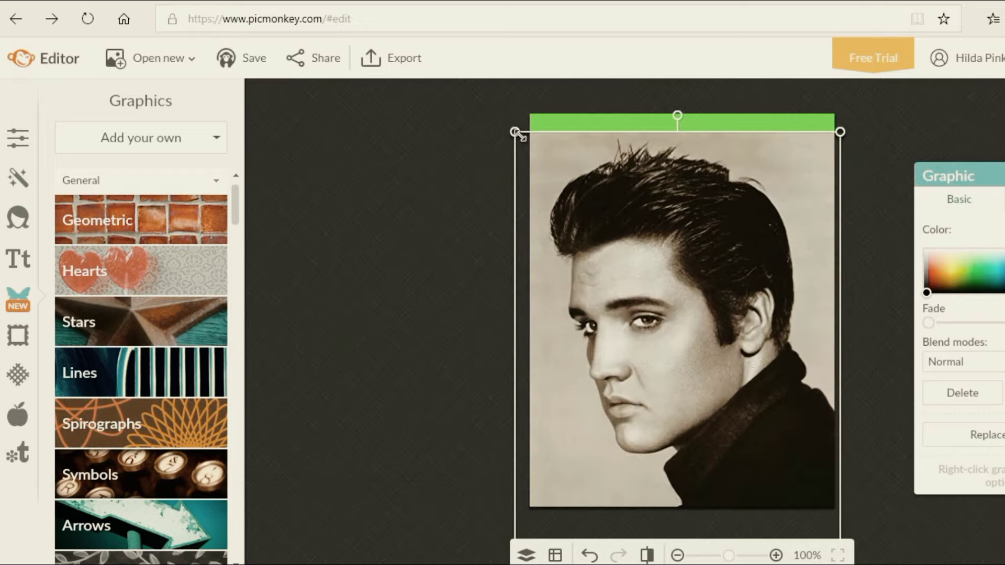
{"action": "left_click_drag", "start_coordinate": [517, 128], "coordinate": [492, 99]}
{"action": "mouse_move", "coordinate": [653, 221]}
{"action": "left_mouse_down"}
{"action": "mouse_move", "coordinate": [693, 263]}
{"action": "mouse_move", "coordinate": [684, 232]}
{"action": "mouse_move", "coordinate": [659, 224]}
{"action": "mouse_move", "coordinate": [670, 233]}
{"action": "left_mouse_up"}
Step: Set the graphic's eraser to hardness 100 and size 51
{"action": "left_click", "coordinate": [904, 173]}
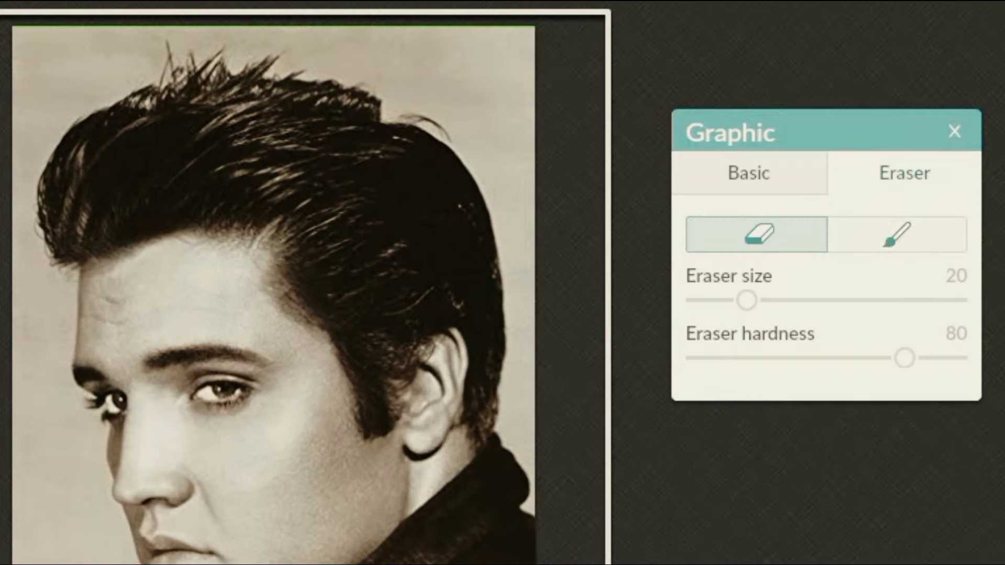
{"action": "left_click_drag", "start_coordinate": [905, 358], "coordinate": [956, 358]}
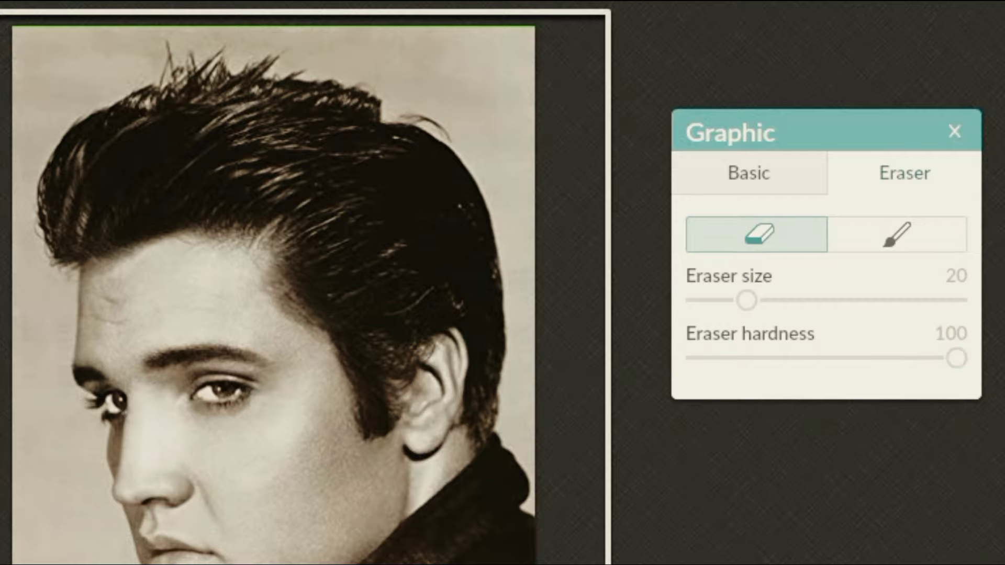
{"action": "left_click_drag", "start_coordinate": [748, 300], "coordinate": [828, 300]}
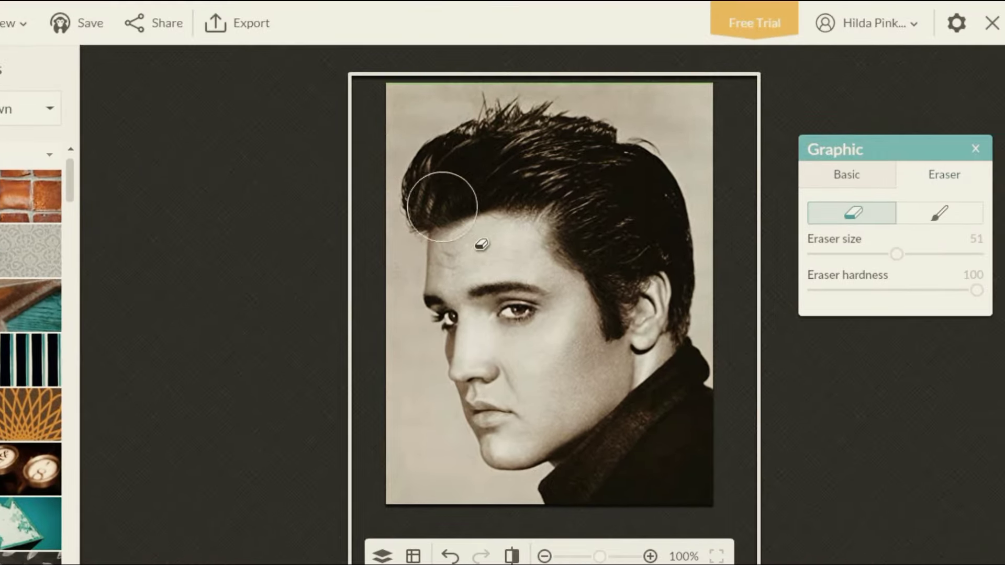
Step: Erase the portrait's background and collar, leaving only Elvis's head over the green, and close the graphic settings
{"action": "scroll", "coordinate": [482, 245], "scroll_direction": "up", "scroll_amount": 1}
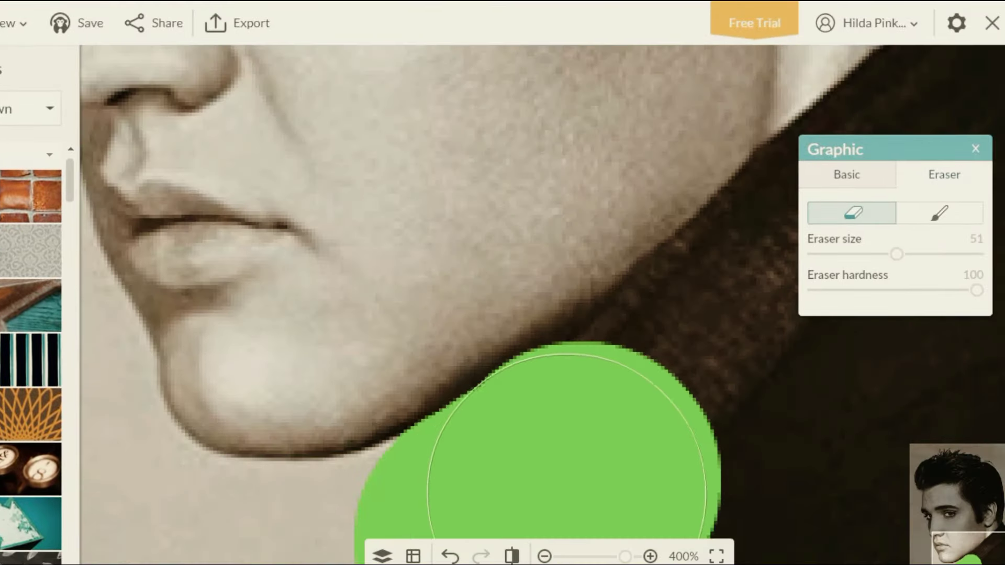
{"action": "scroll", "coordinate": [539, 461], "scroll_direction": "up", "scroll_amount": 3}
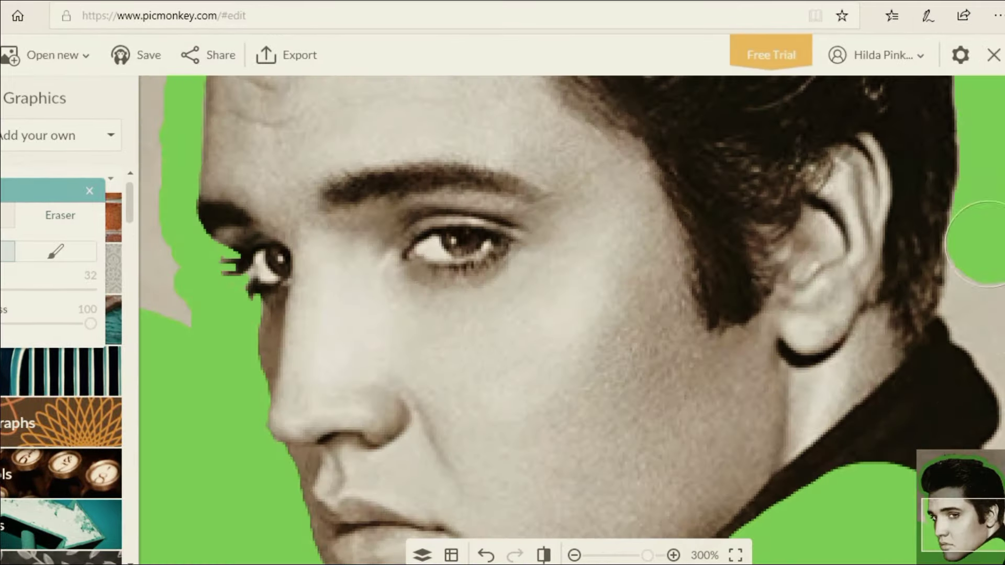
{"action": "left_click_drag", "start_coordinate": [963, 210], "coordinate": [942, 294]}
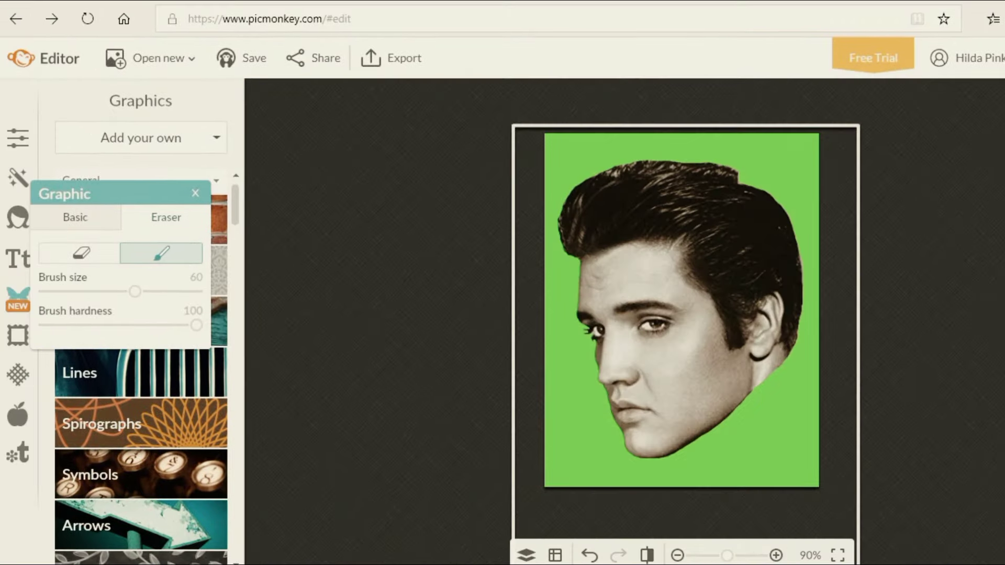
{"action": "left_click", "coordinate": [75, 217]}
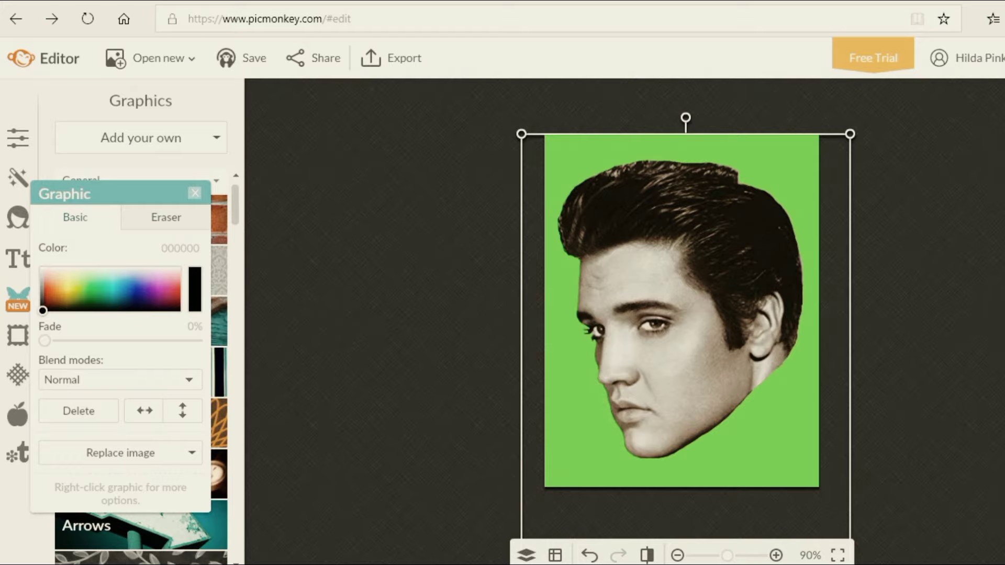
{"action": "left_click", "coordinate": [196, 193]}
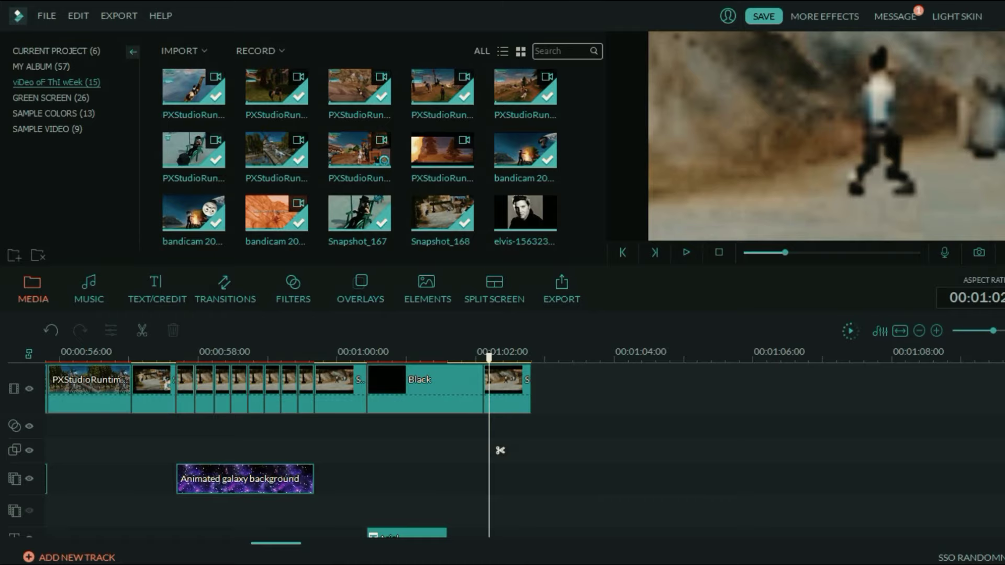
{"action": "left_click", "coordinate": [179, 51]}
{"action": "left_click", "coordinate": [209, 67]}
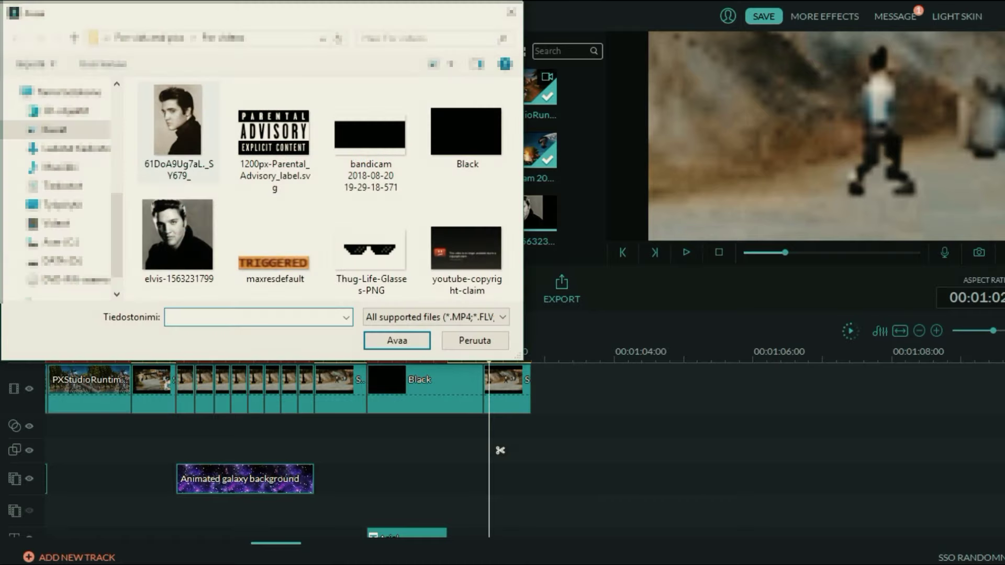
{"action": "scroll", "coordinate": [63, 115], "scroll_direction": "up", "scroll_amount": 4}
{"action": "left_click", "coordinate": [63, 104]}
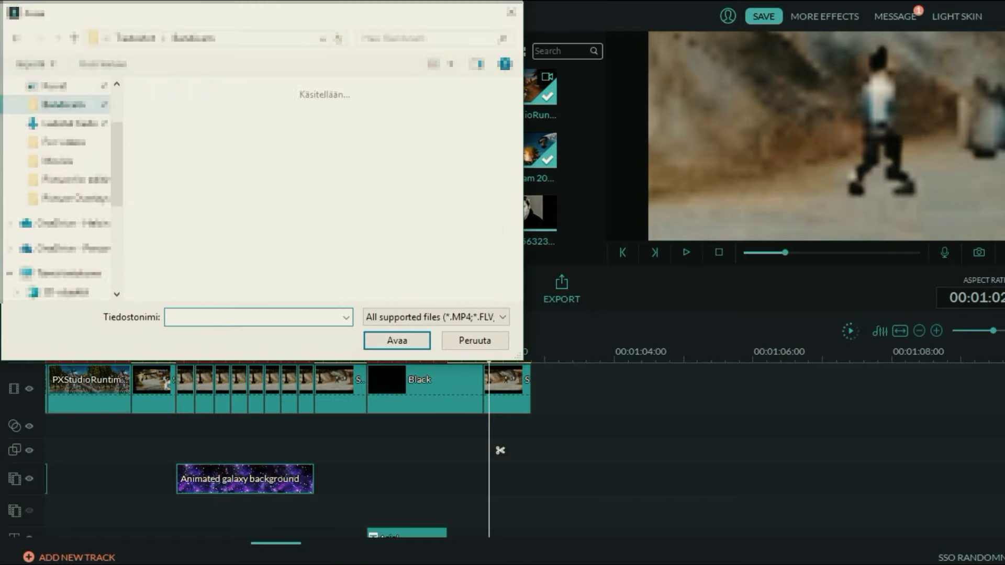
{"action": "scroll", "coordinate": [322, 219], "scroll_direction": "down", "scroll_amount": 6}
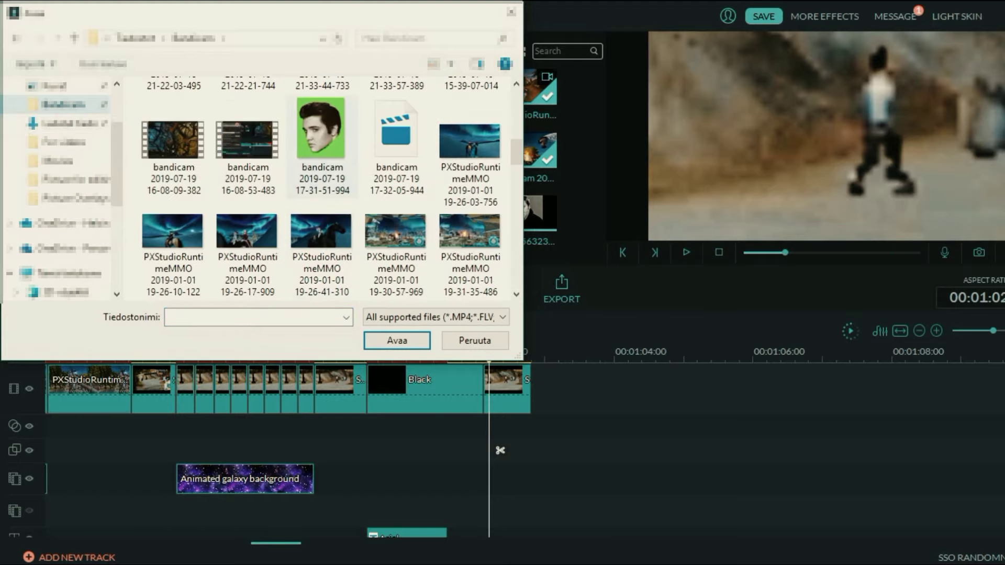
{"action": "double_click", "coordinate": [321, 137]}
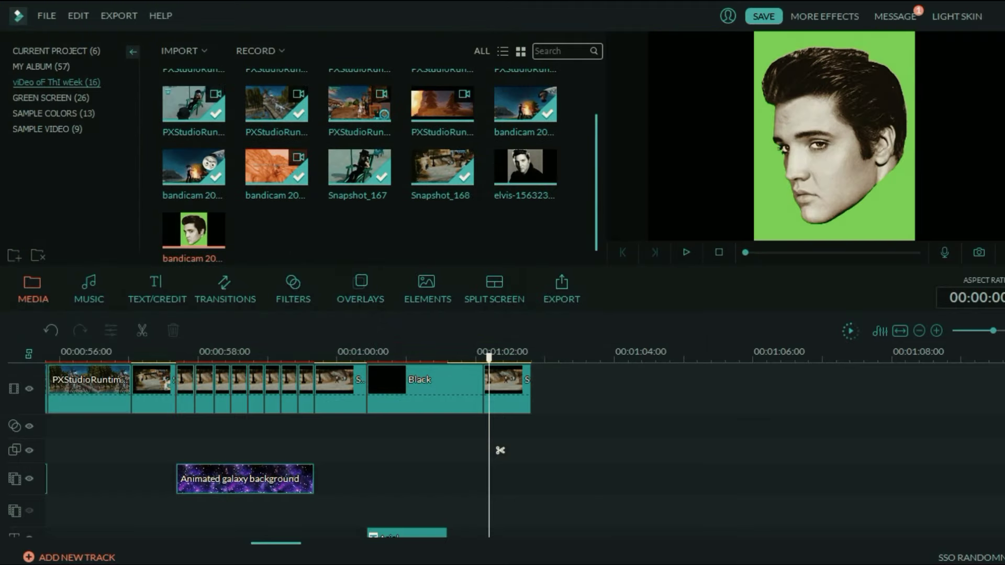
Step: Place the green-screen Elvis image at the playhead on the track holding the animated galaxy background
{"action": "left_click_drag", "start_coordinate": [194, 231], "coordinate": [490, 479]}
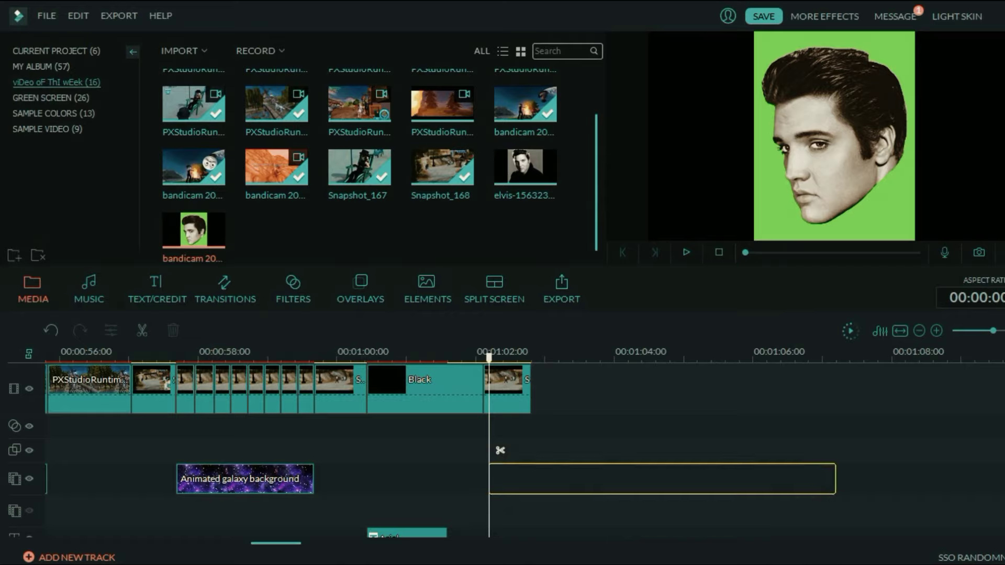
{"action": "left_click_drag", "start_coordinate": [662, 479], "coordinate": [657, 480]}
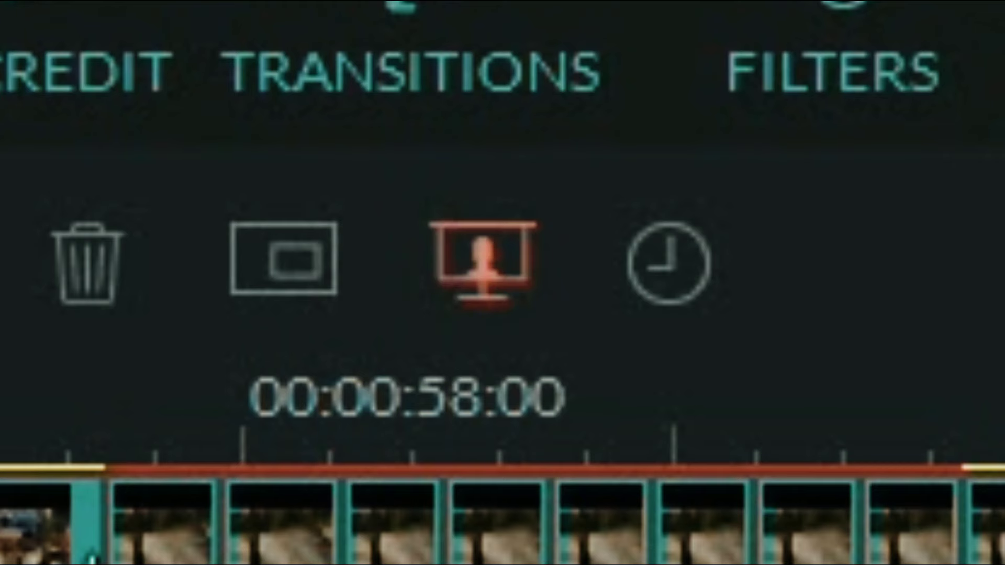
Step: Key out the green background of the Elvis overlay with Chroma Key at intensity level 10
{"action": "left_click", "coordinate": [237, 329]}
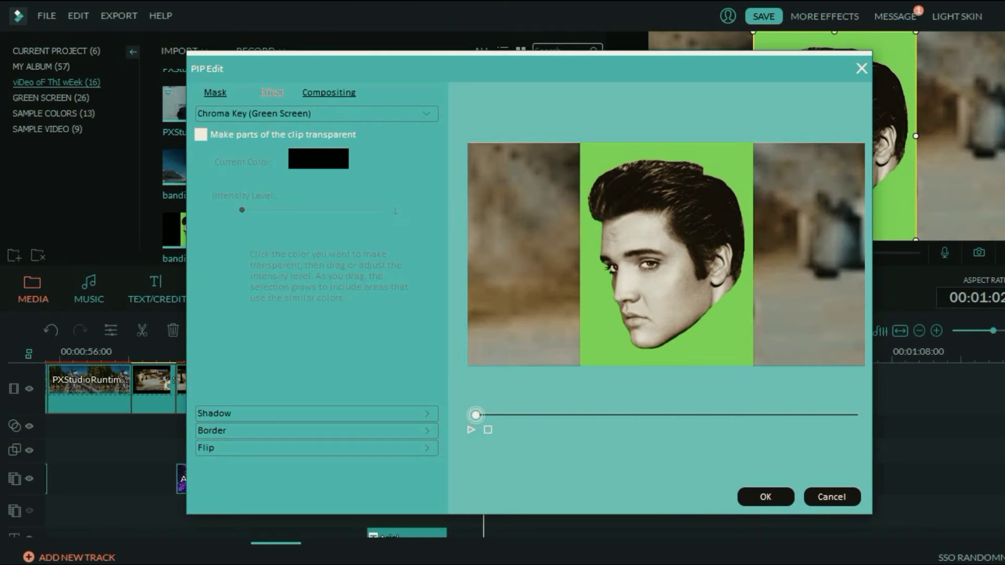
{"action": "left_click", "coordinate": [201, 135]}
{"action": "left_click", "coordinate": [602, 314]}
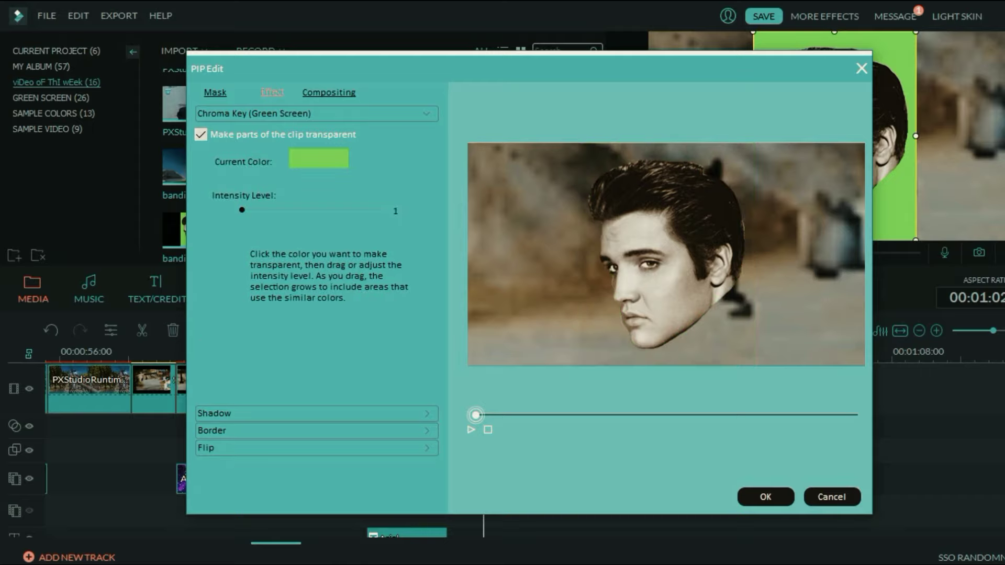
{"action": "mouse_move", "coordinate": [242, 210]}
{"action": "left_mouse_down"}
{"action": "mouse_move", "coordinate": [386, 210]}
{"action": "mouse_move", "coordinate": [242, 210]}
{"action": "mouse_move", "coordinate": [386, 210]}
{"action": "mouse_move", "coordinate": [242, 210]}
{"action": "mouse_move", "coordinate": [288, 209]}
{"action": "mouse_move", "coordinate": [255, 210]}
{"action": "left_mouse_up"}
{"action": "left_click", "coordinate": [766, 497]}
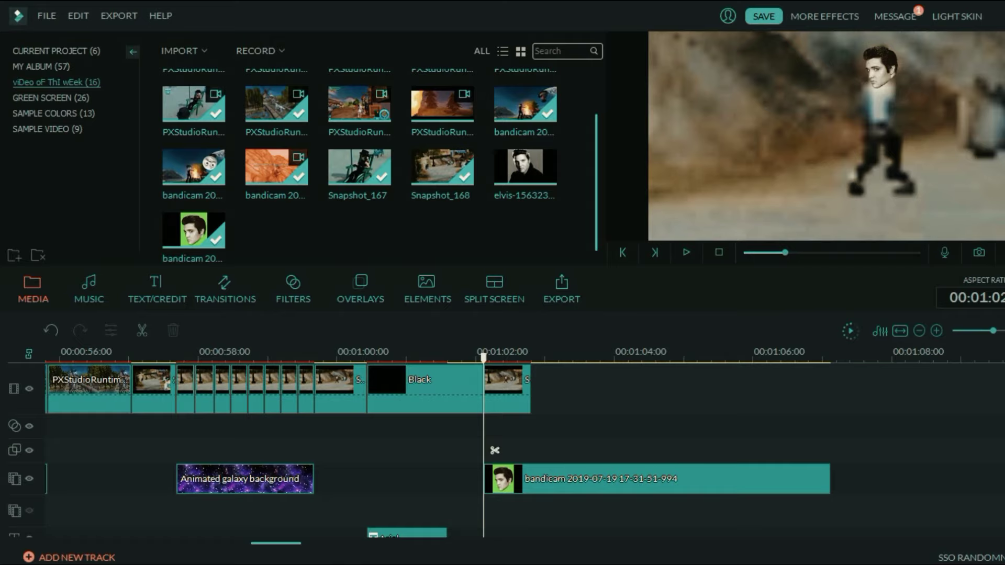
Step: Open the flip options in the Elvis head overlay's advanced effects
{"action": "double_click", "coordinate": [576, 478]}
{"action": "left_click", "coordinate": [503, 296]}
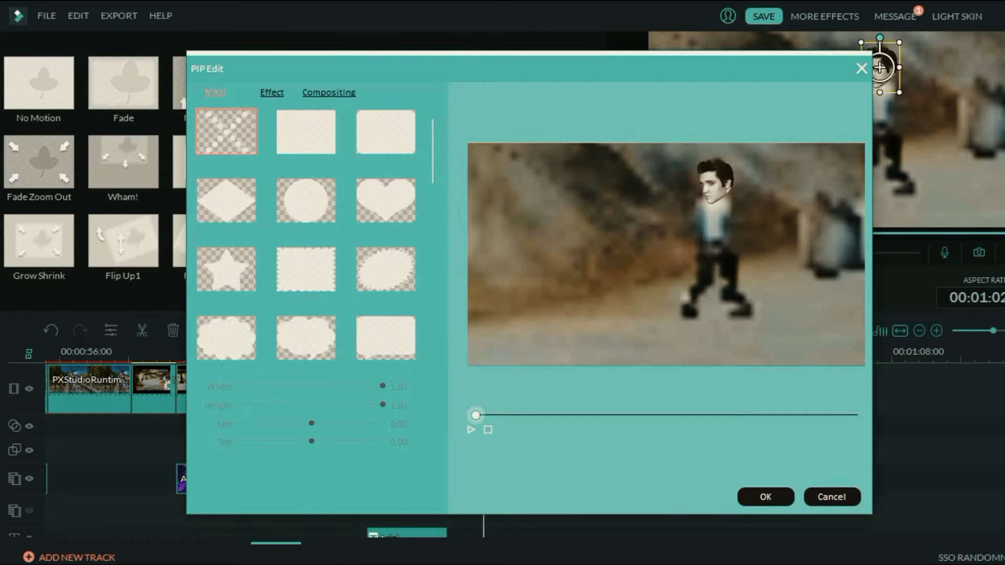
{"action": "left_click", "coordinate": [272, 92]}
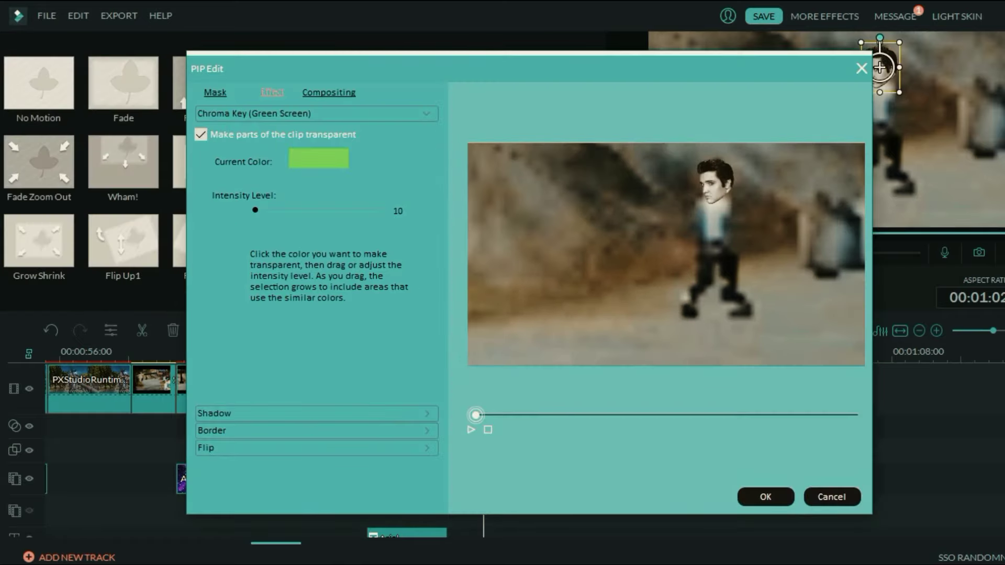
{"action": "left_click", "coordinate": [317, 449]}
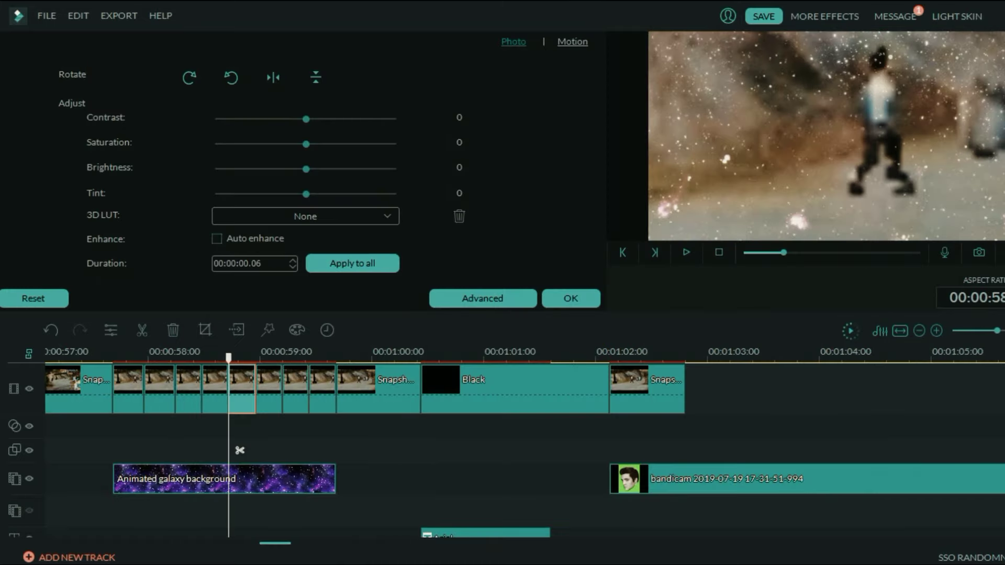
Step: Paste a copy of the next walking-pose snapshot from the earlier sequence after the snapshot that follows the Black clip
{"action": "left_click", "coordinate": [647, 390]}
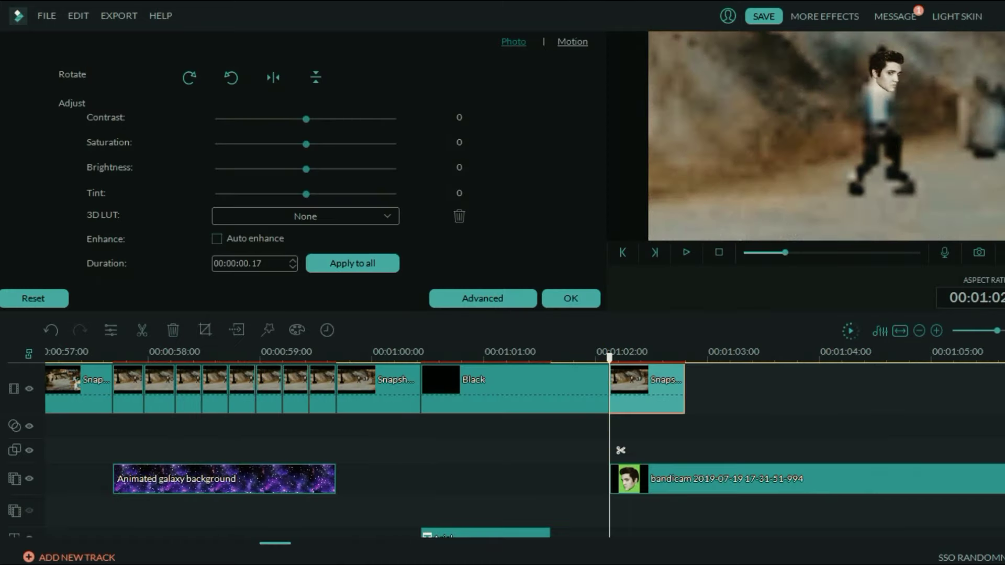
{"action": "left_click", "coordinate": [240, 390]}
{"action": "left_click", "coordinate": [269, 390]}
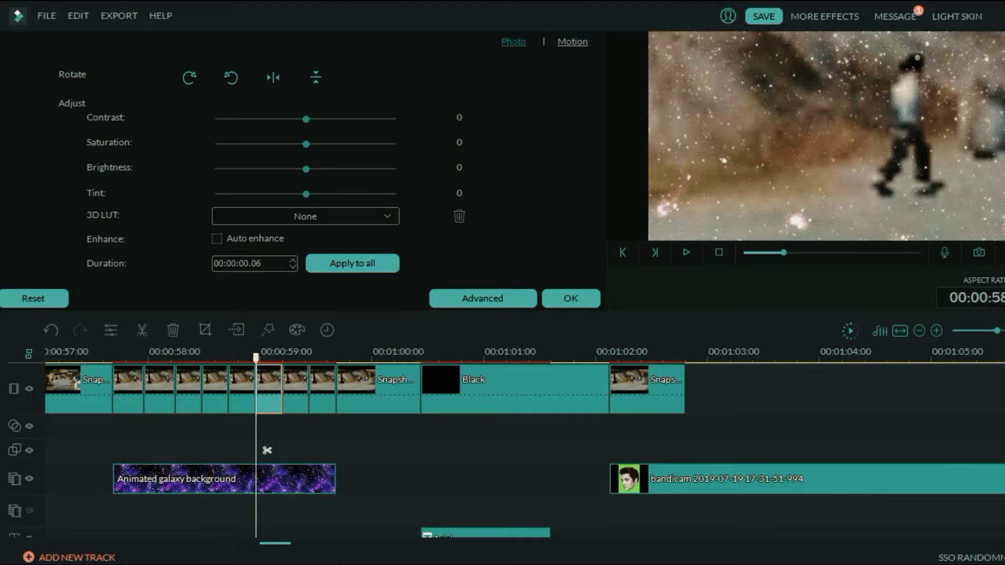
{"action": "left_click", "coordinate": [704, 391]}
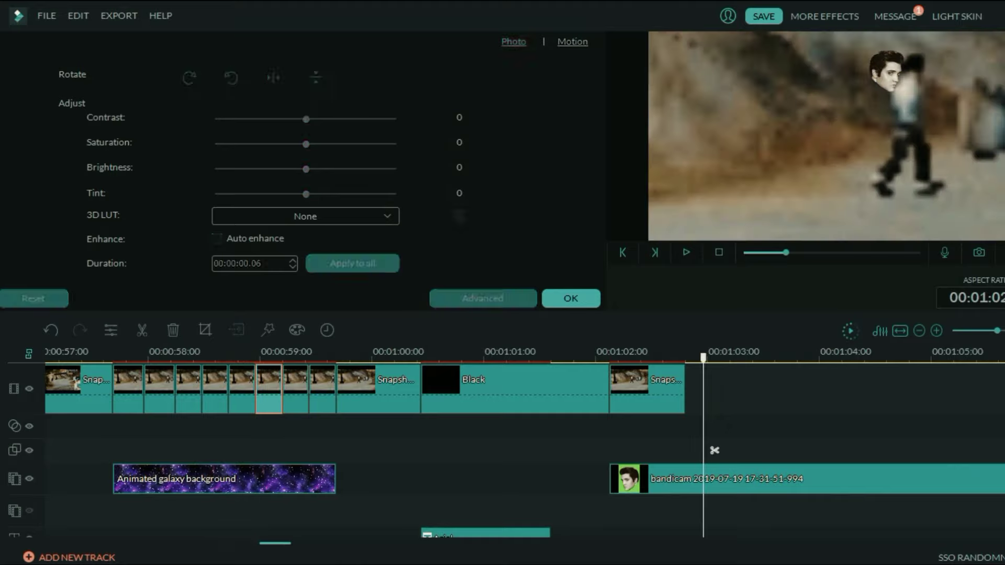
{"action": "key", "text": "ctrl+v"}
Step: Split Snapshot_171 after the Black clip and trim it to a duration of 00:00:00.06, directly followed by Snapshot_172
{"action": "left_click", "coordinate": [647, 390]}
{"action": "scroll", "coordinate": [647, 391], "scroll_direction": "up", "scroll_amount": 5}
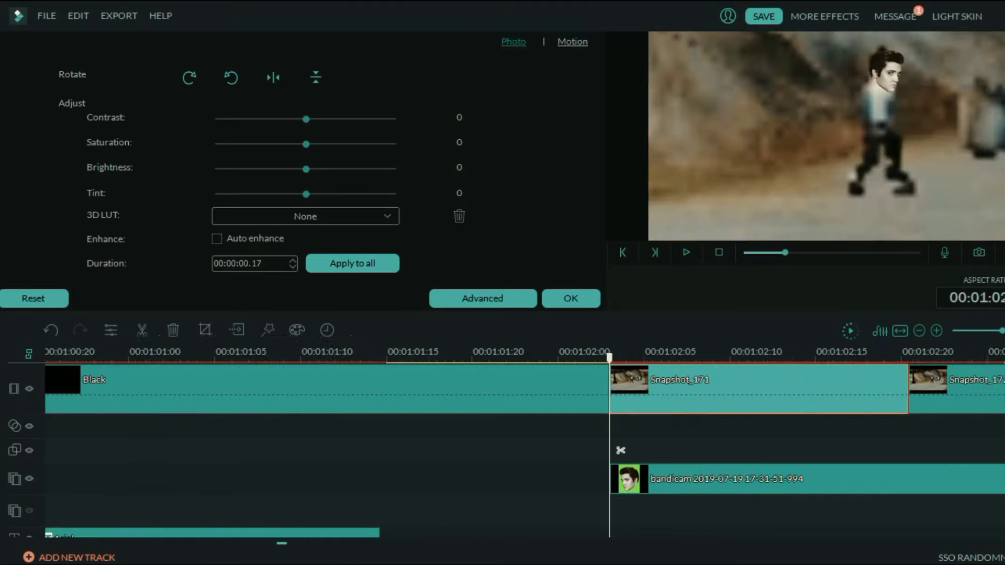
{"action": "left_click", "coordinate": [729, 357]}
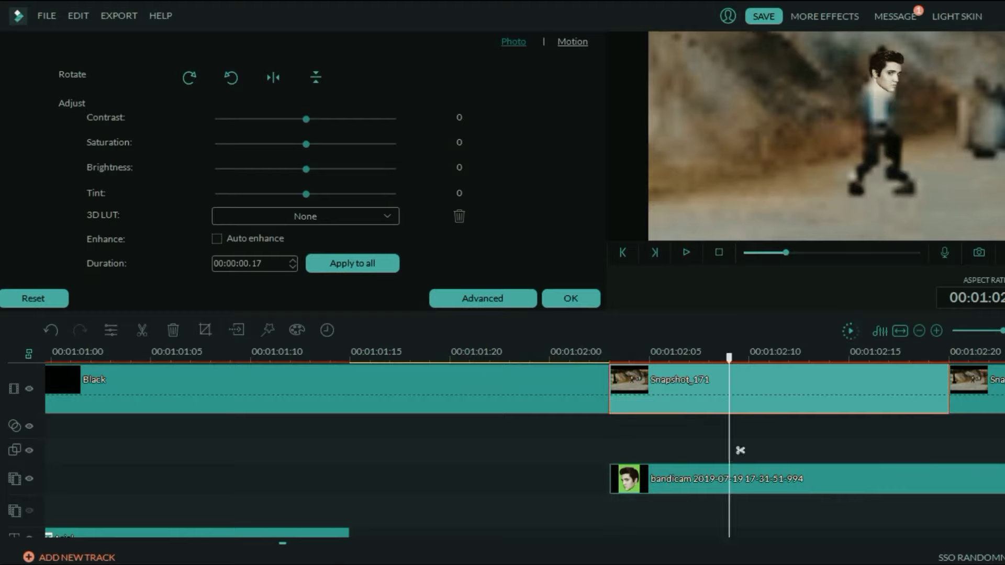
{"action": "key", "text": "ctrl+b"}
{"action": "left_click", "coordinate": [675, 390]}
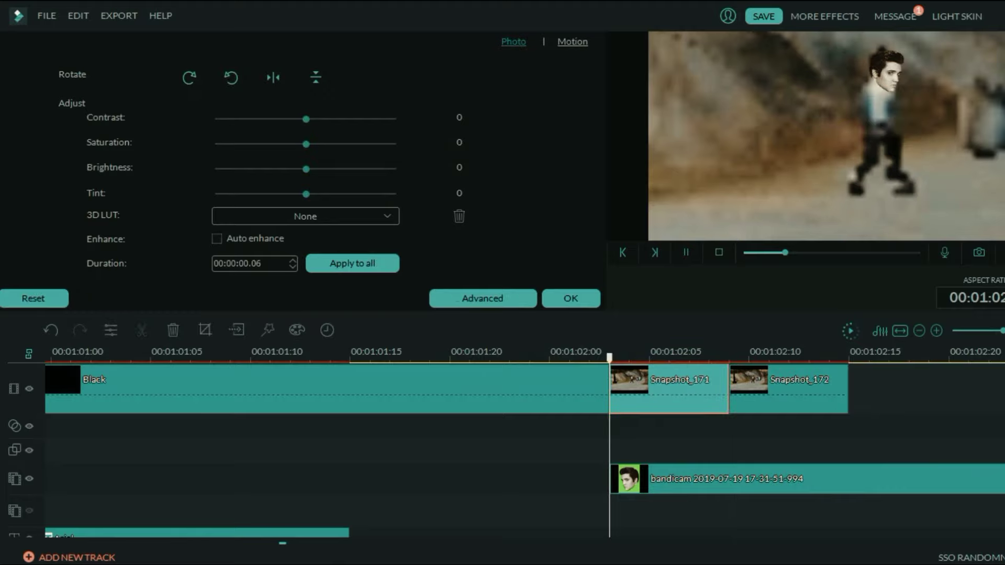
Step: Split the Elvis overlay where Snapshot_172 begins and reposition the second part over the walking figure's head
{"action": "left_click_drag", "start_coordinate": [610, 358], "coordinate": [809, 358]}
{"action": "left_click", "coordinate": [676, 390]}
{"action": "left_click", "coordinate": [696, 479]}
{"action": "left_click", "coordinate": [790, 390]}
{"action": "left_click", "coordinate": [785, 479]}
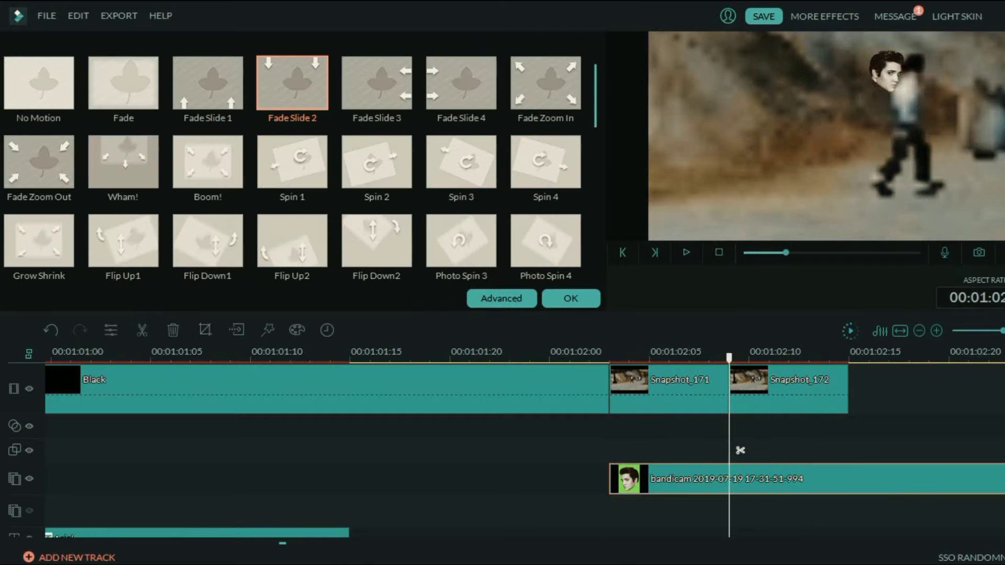
{"action": "key", "text": "ctrl+b"}
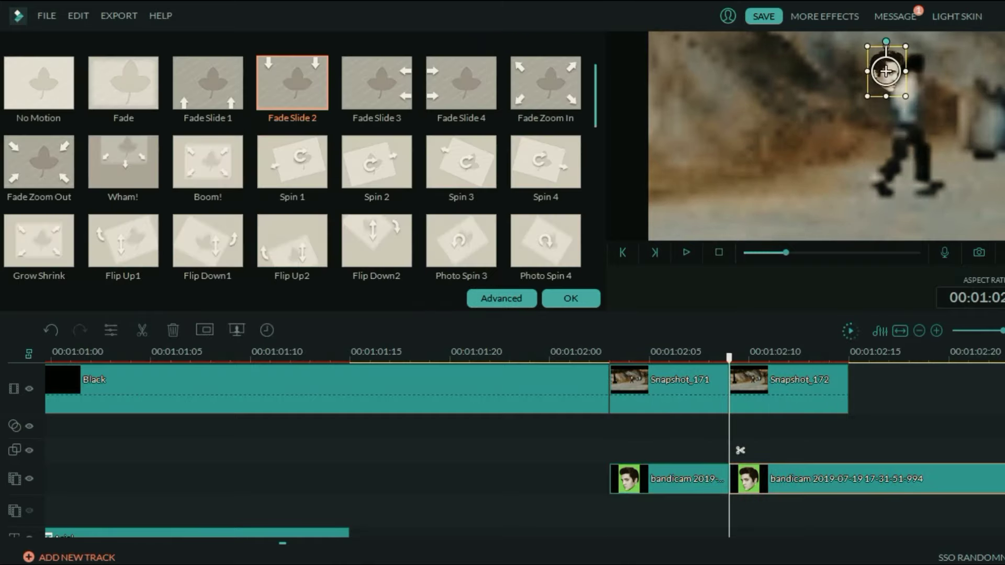
{"action": "left_click_drag", "start_coordinate": [886, 71], "coordinate": [915, 67]}
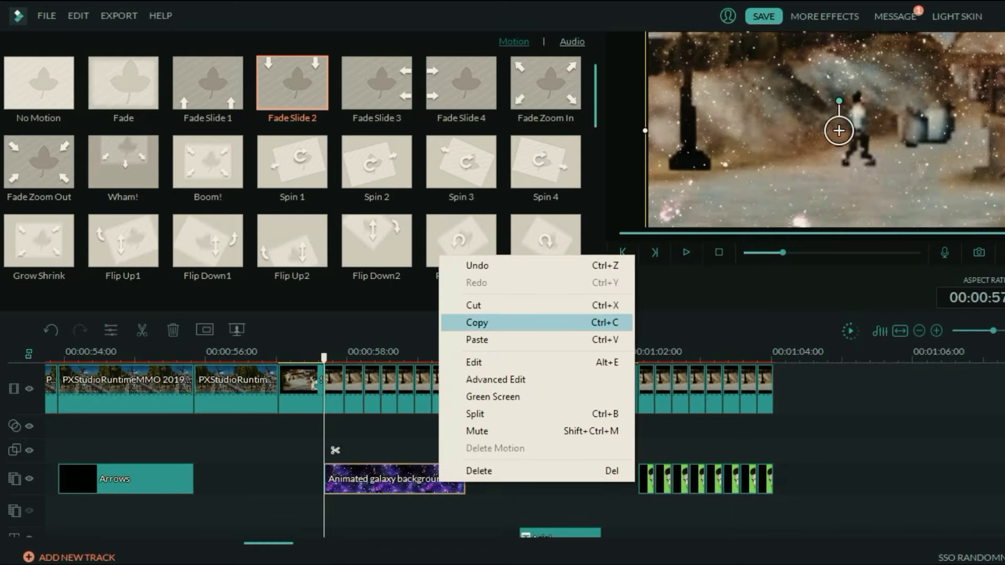
Step: Copy the earlier Animated galaxy background clip and paste it beyond the end of the Elvis head sequence
{"action": "left_click", "coordinate": [471, 314]}
{"action": "right_click", "coordinate": [867, 313]}
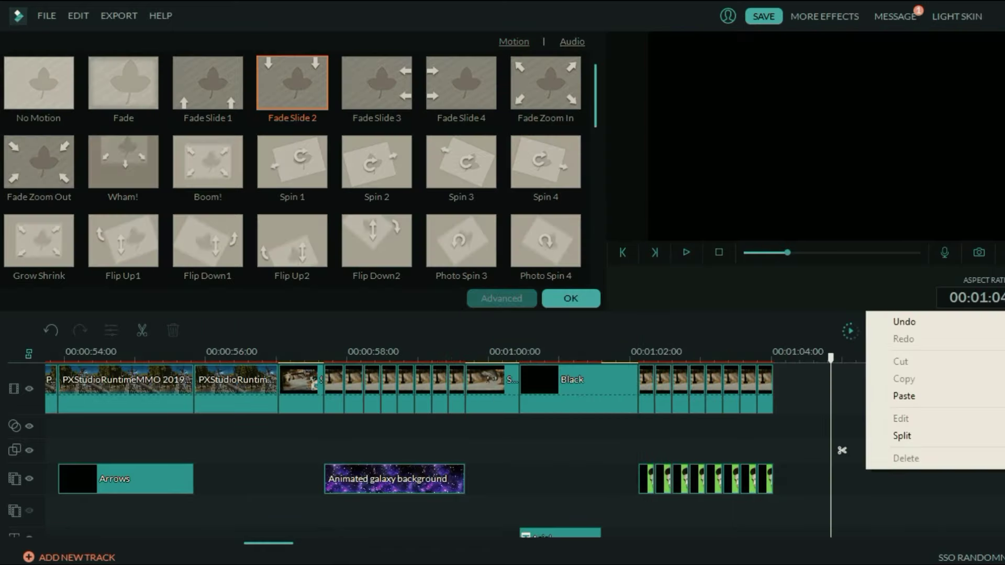
{"action": "left_click", "coordinate": [904, 396]}
Step: Move the pasted galaxy background beneath the Elvis overlays, aligned with their start, and trim its end to match theirs
{"action": "scroll", "coordinate": [904, 397], "scroll_direction": "down", "scroll_amount": 3}
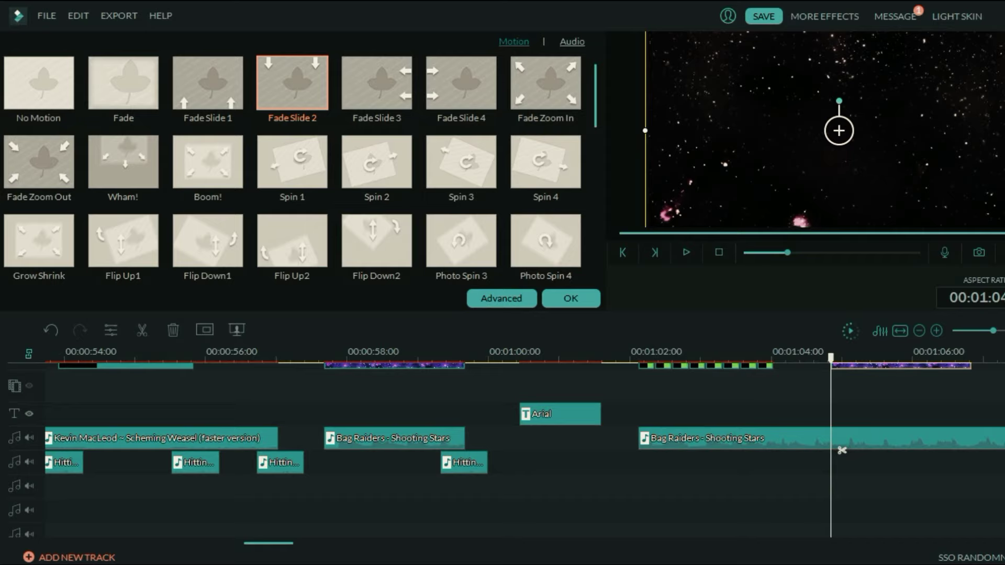
{"action": "left_click_drag", "start_coordinate": [904, 367], "coordinate": [712, 389]}
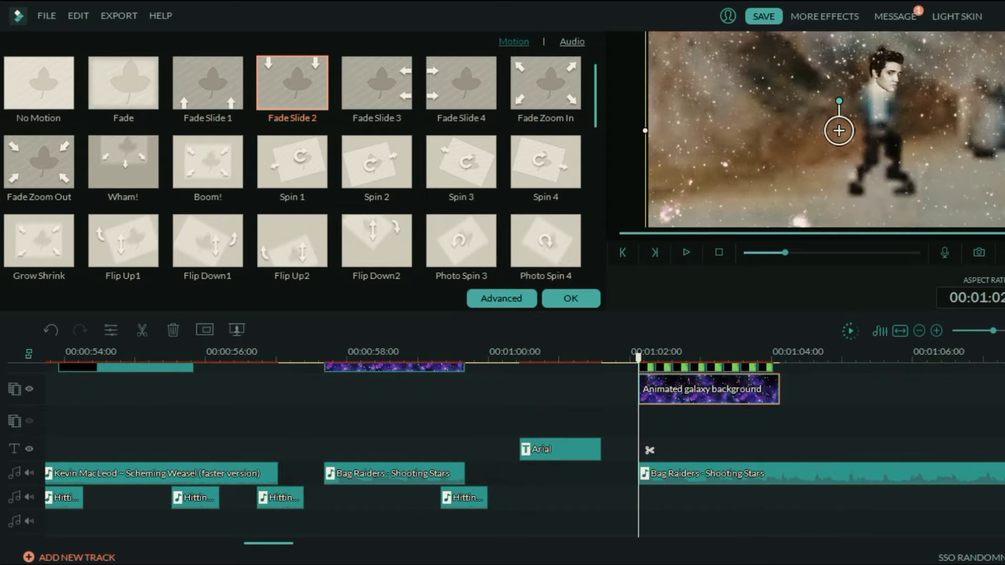
{"action": "left_click_drag", "start_coordinate": [779, 389], "coordinate": [774, 389]}
{"action": "scroll", "coordinate": [774, 389], "scroll_direction": "up", "scroll_amount": 3}
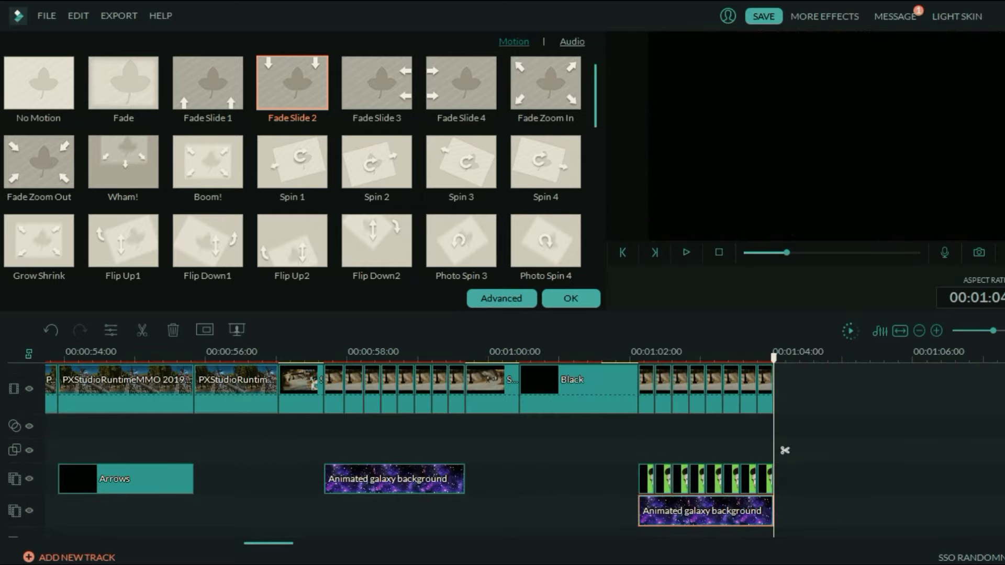
Step: Play back the Elvis head sequence and the earlier walking sequence to check the galaxy overlay
{"action": "left_click", "coordinate": [613, 353]}
{"action": "key", "text": "space"}
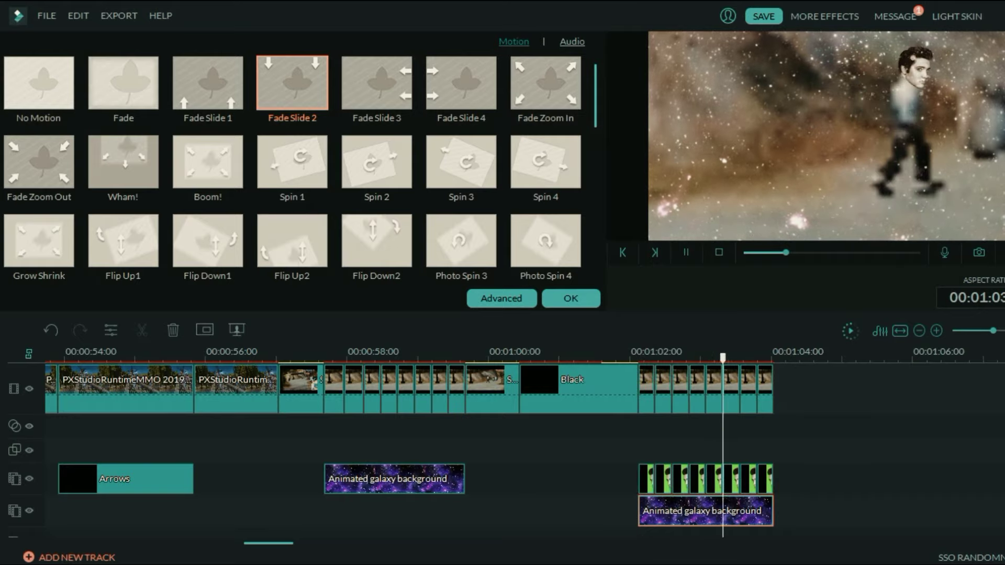
{"action": "left_click", "coordinate": [314, 449]}
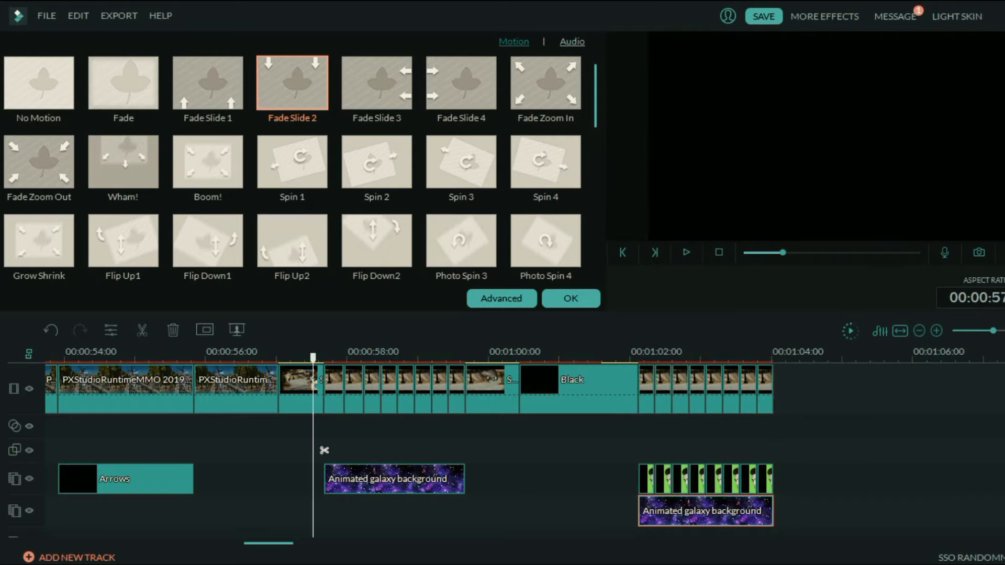
{"action": "key", "text": "space"}
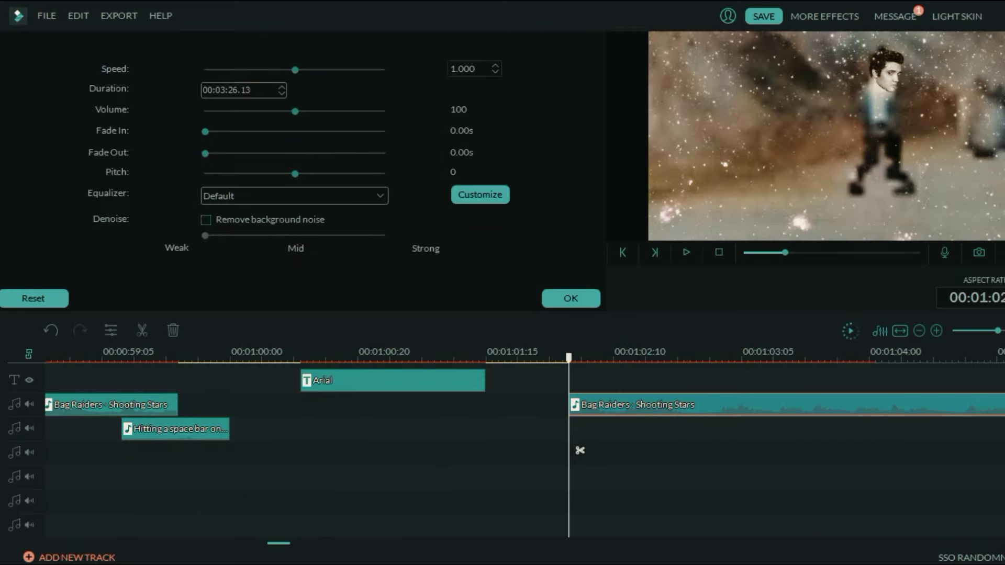
Step: Customize the Shooting Stars clip's equalizer from the Sparkle preset, raising band 31 to 13.32, 63 to 12.24 and the remaining bands to similar levels, and play it
{"action": "left_click", "coordinate": [480, 194]}
{"action": "left_click", "coordinate": [520, 190]}
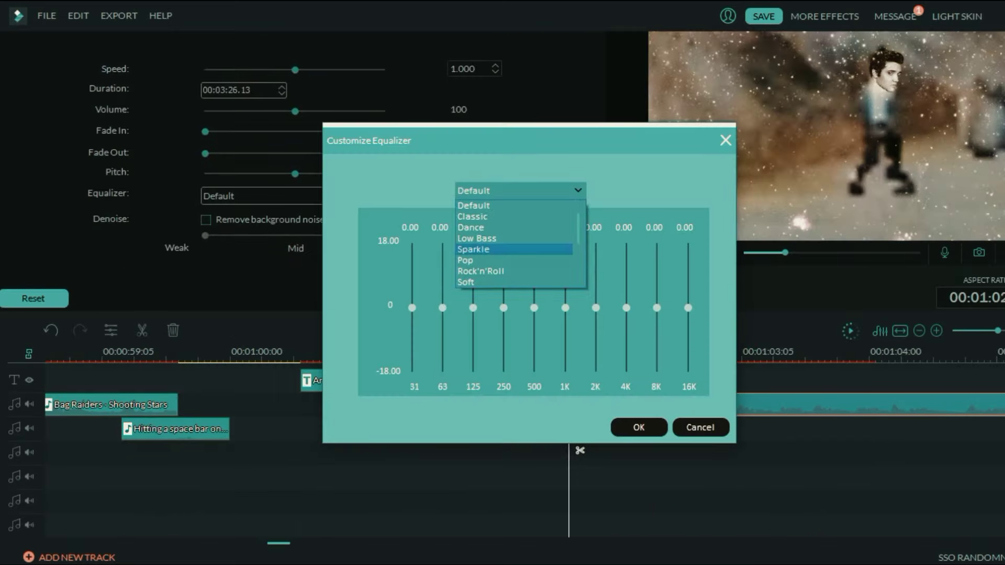
{"action": "left_click", "coordinate": [474, 249]}
{"action": "left_click_drag", "start_coordinate": [412, 322], "coordinate": [412, 260]}
{"action": "left_click_drag", "start_coordinate": [442, 322], "coordinate": [443, 263]}
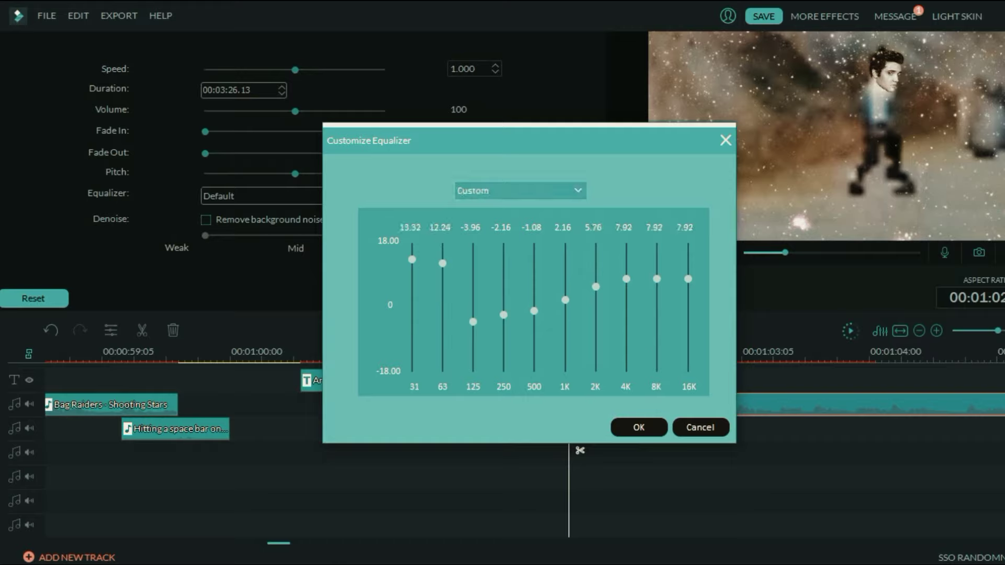
{"action": "left_click_drag", "start_coordinate": [474, 322], "coordinate": [473, 264]}
{"action": "left_click_drag", "start_coordinate": [504, 315], "coordinate": [504, 263]}
{"action": "left_click_drag", "start_coordinate": [534, 311], "coordinate": [688, 263]}
{"action": "left_click", "coordinate": [639, 427]}
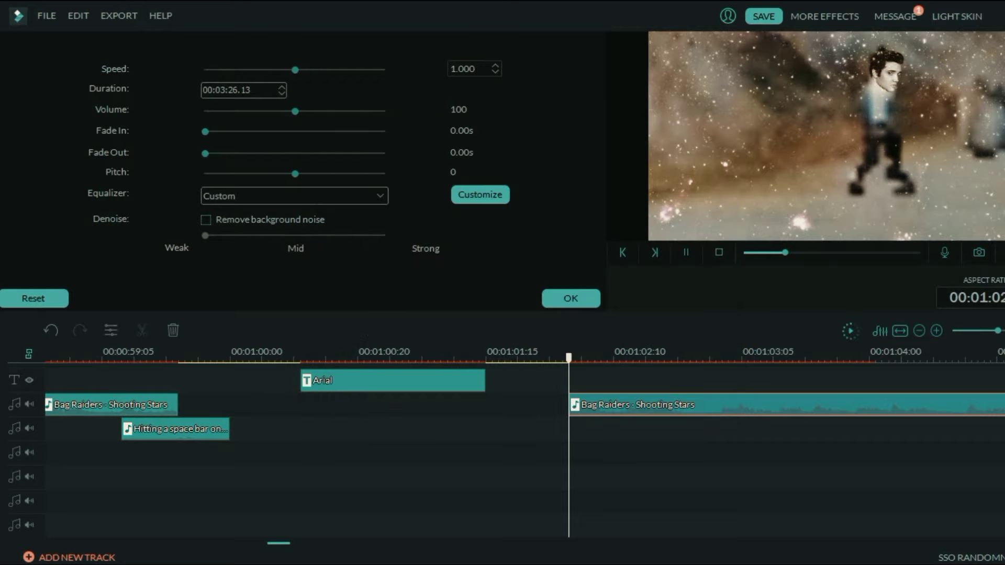
{"action": "key", "text": "space"}
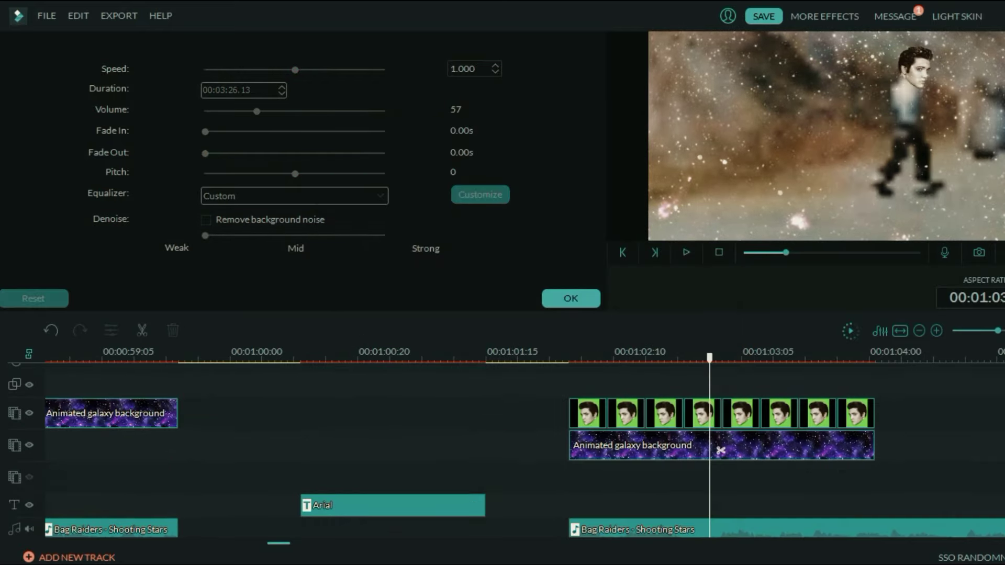
Step: Close the audio settings and move the playhead back toward the start of the Elvis head sequence
{"action": "scroll", "coordinate": [721, 450], "scroll_direction": "up", "scroll_amount": 2}
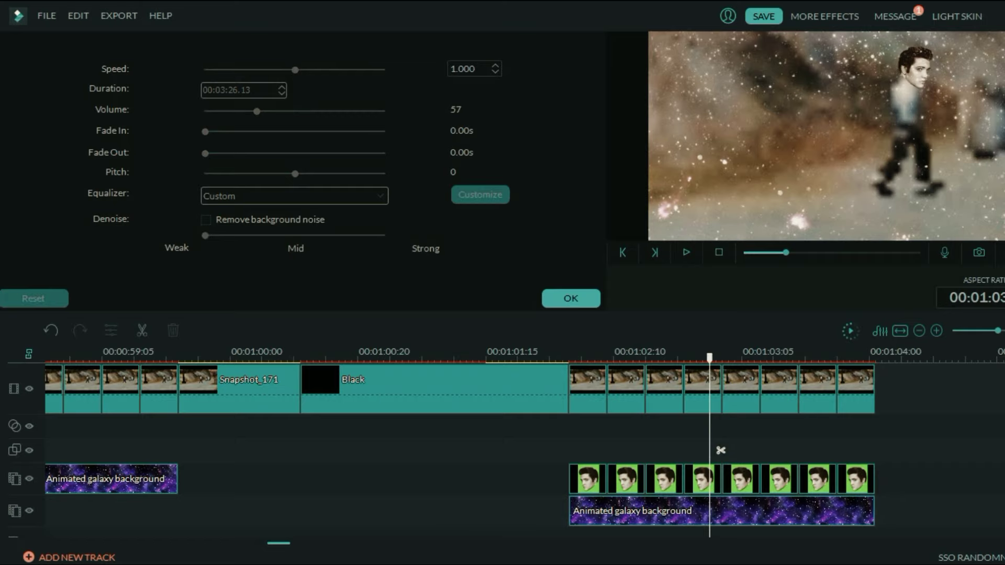
{"action": "left_click", "coordinate": [571, 299]}
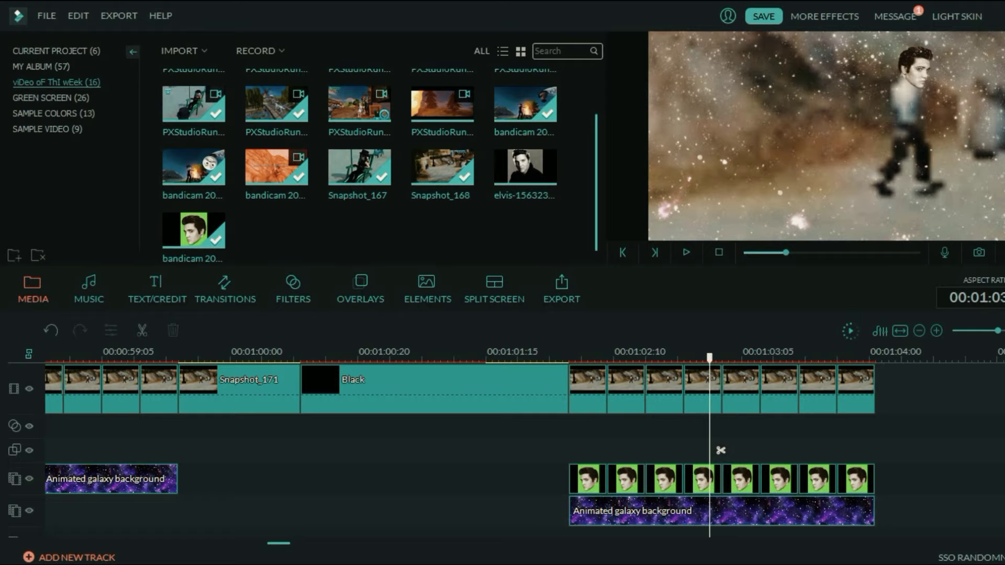
{"action": "left_click_drag", "start_coordinate": [721, 451], "coordinate": [650, 451]}
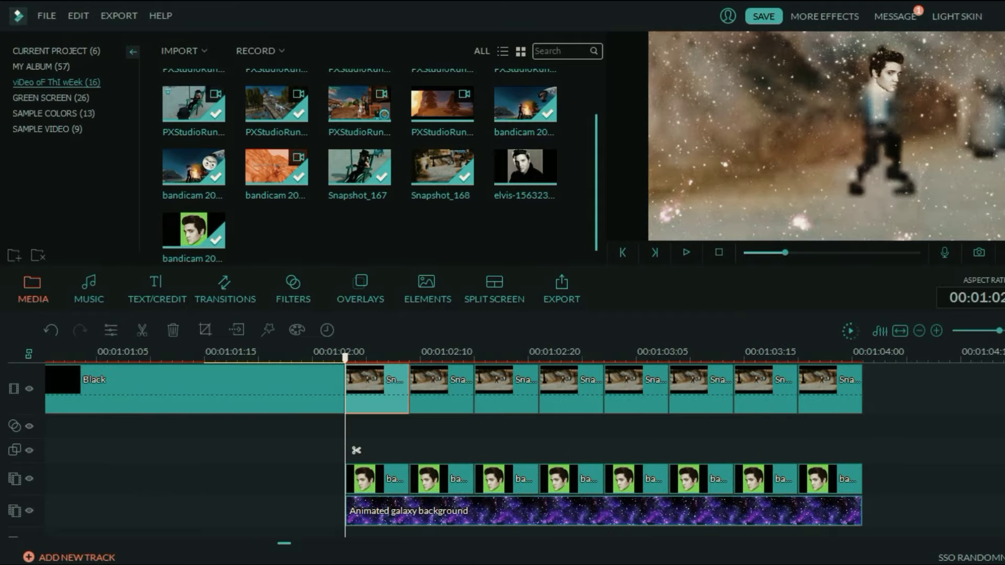
Step: Apply the custom Angry effect color preset to the first snapshot after the Black clip using Advanced Color Tuning
{"action": "double_click", "coordinate": [377, 389]}
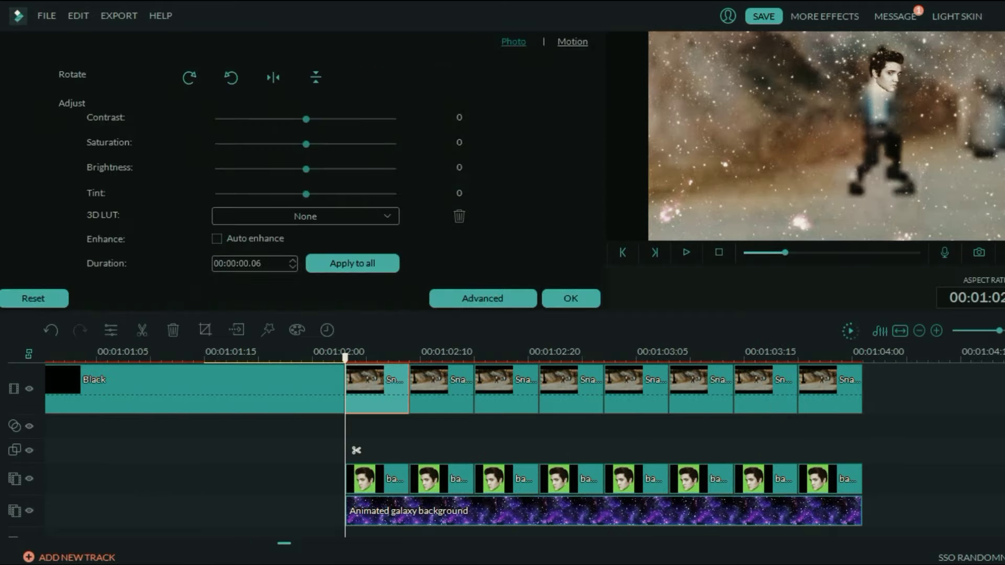
{"action": "left_click", "coordinate": [571, 299]}
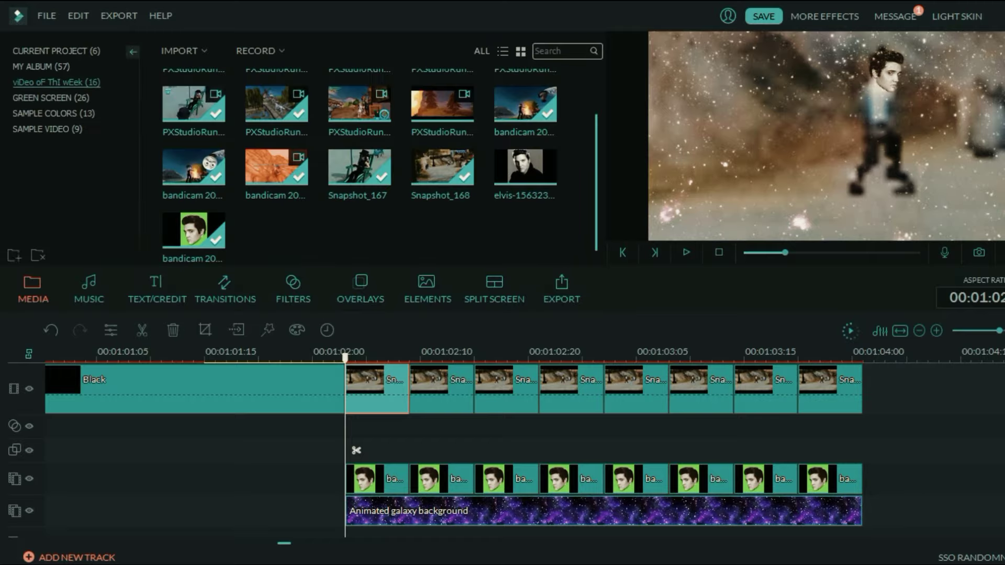
{"action": "double_click", "coordinate": [377, 389]}
{"action": "left_click", "coordinate": [482, 299]}
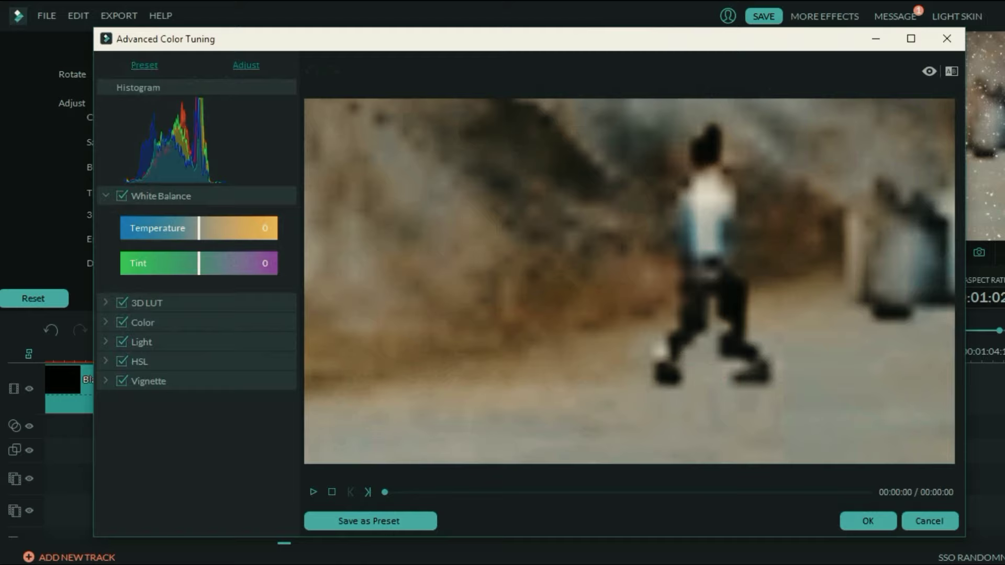
{"action": "left_click", "coordinate": [144, 65]}
{"action": "left_click", "coordinate": [194, 93]}
{"action": "left_click", "coordinate": [157, 135]}
{"action": "scroll", "coordinate": [189, 314], "scroll_direction": "down", "scroll_amount": 5}
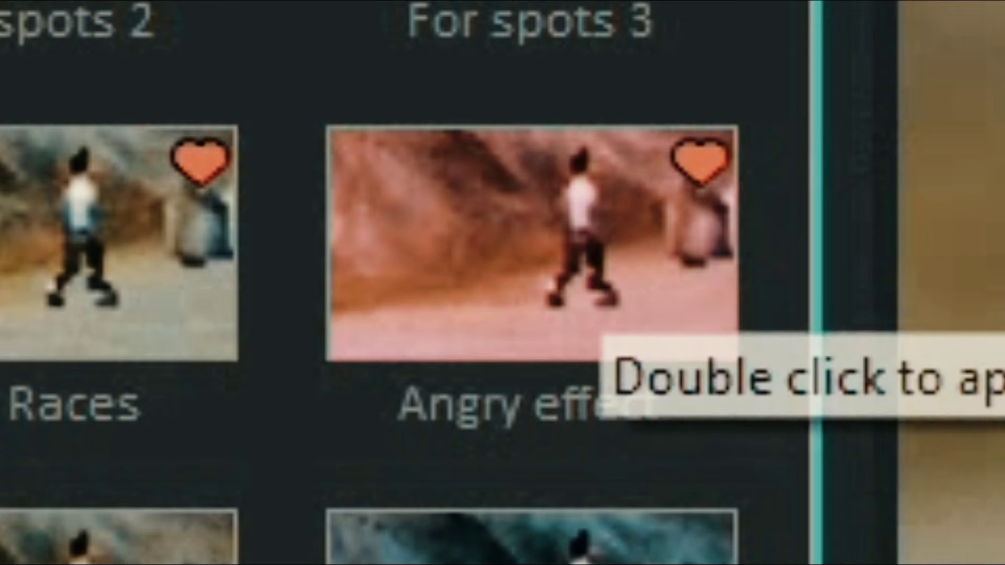
{"action": "double_click", "coordinate": [242, 364]}
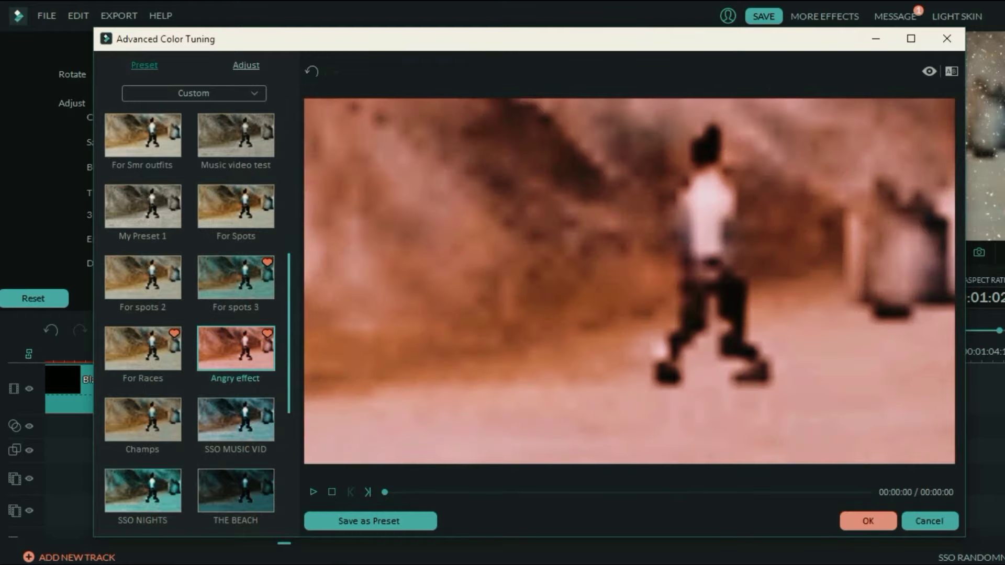
{"action": "left_click", "coordinate": [868, 521]}
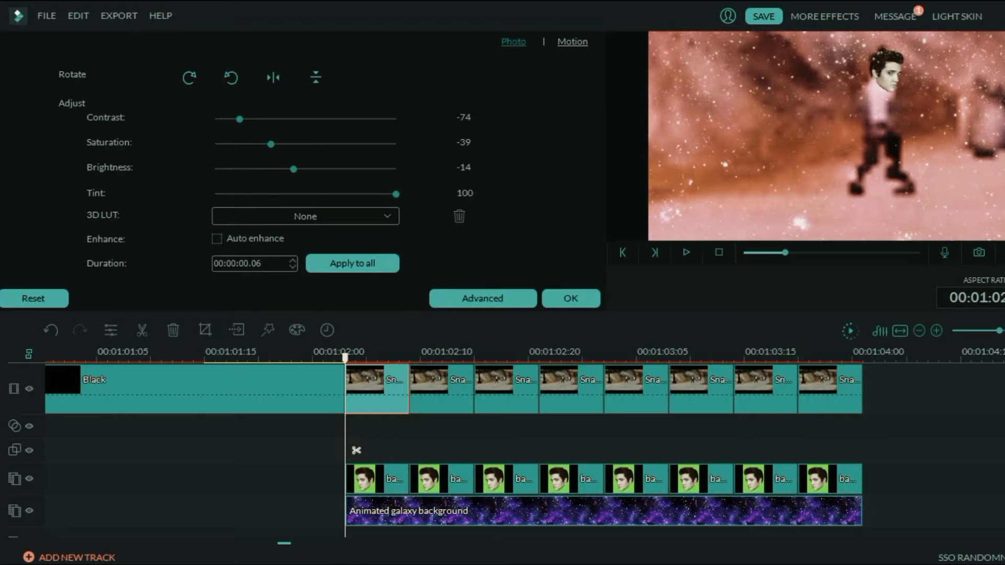
Step: Apply the custom Angry effect color preset to the second snapshot after the Black clip using Advanced Color Tuning
{"action": "key", "text": "space"}
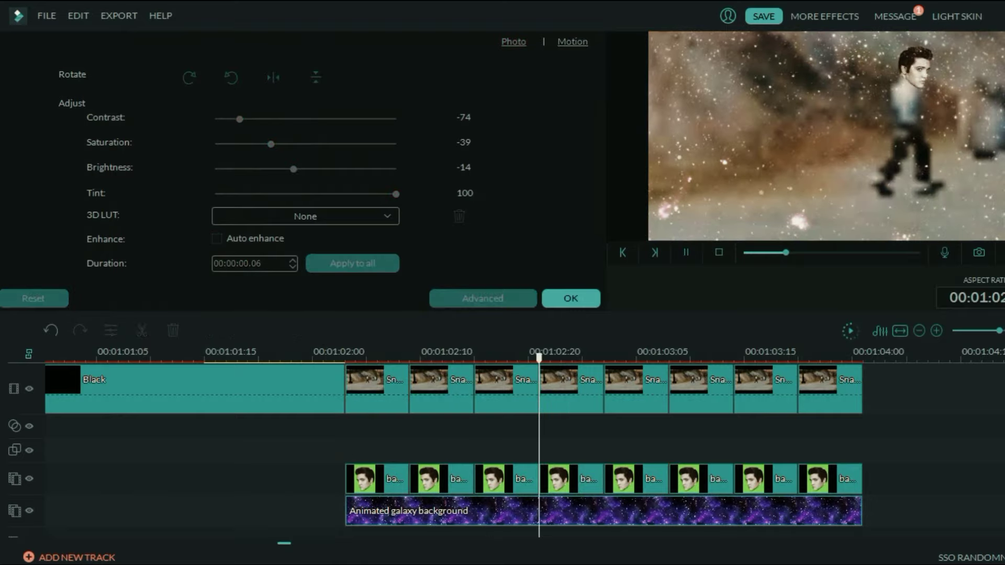
{"action": "left_click", "coordinate": [443, 389]}
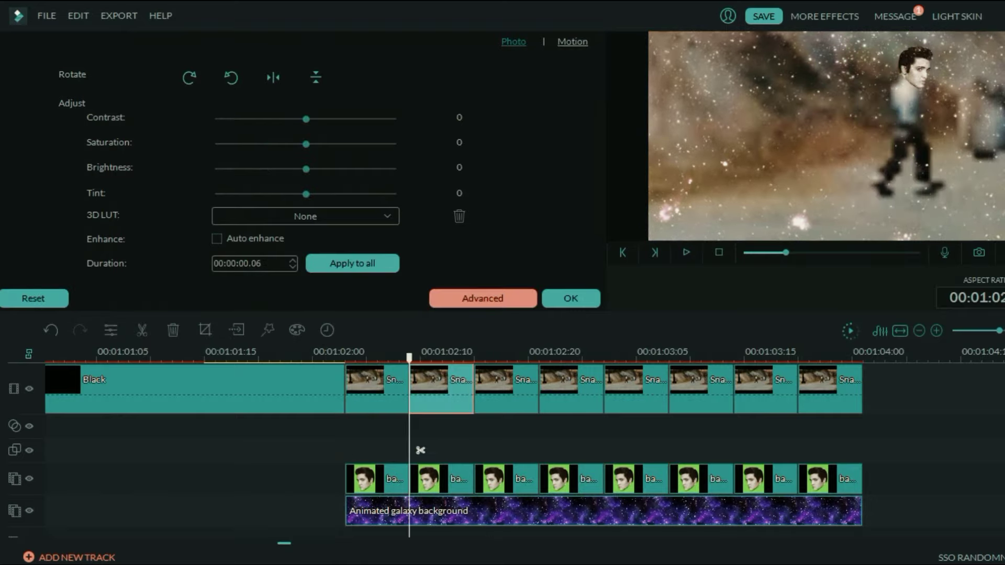
{"action": "left_click", "coordinate": [482, 298]}
{"action": "left_click", "coordinate": [144, 65]}
{"action": "left_click", "coordinate": [194, 94]}
{"action": "left_click", "coordinate": [167, 134]}
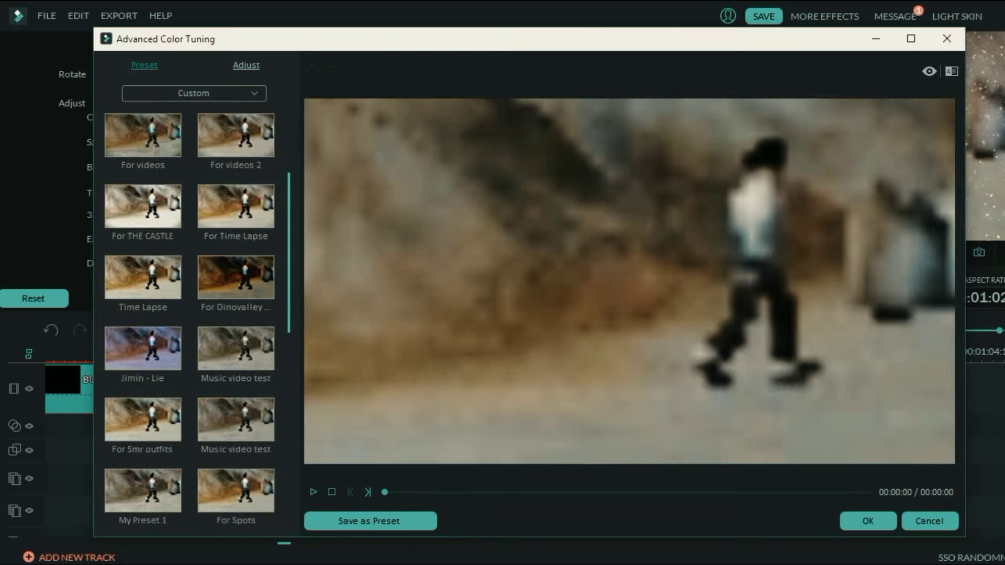
{"action": "scroll", "coordinate": [236, 209], "scroll_direction": "down", "scroll_amount": 6}
{"action": "double_click", "coordinate": [236, 208]}
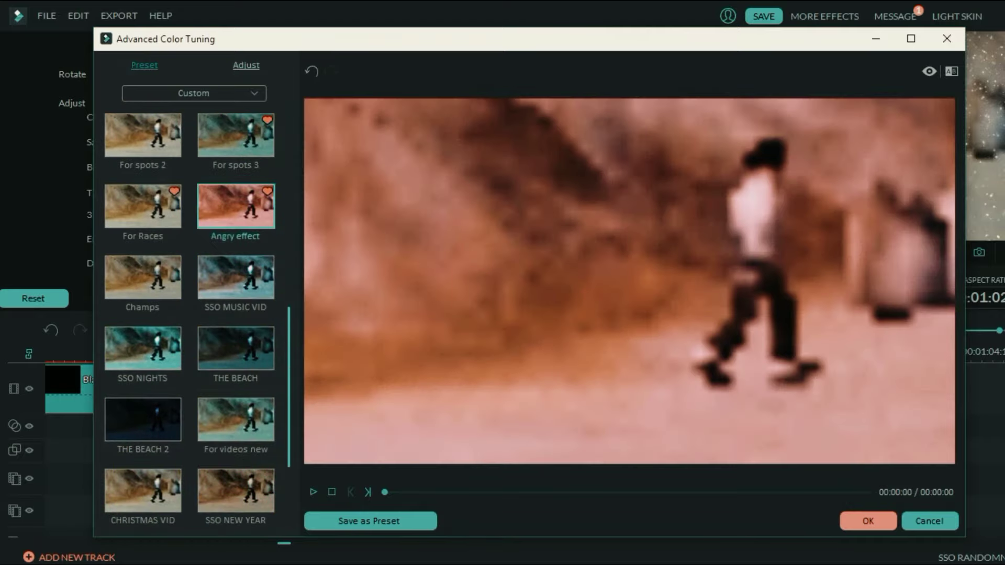
{"action": "left_click", "coordinate": [868, 522]}
Step: Replace the six snapshots after the second one with three pasted copies of the two Angry effect snapshots
{"action": "left_click_drag", "start_coordinate": [896, 429], "coordinate": [505, 390]}
{"action": "left_click", "coordinate": [474, 354]}
{"action": "key", "text": "Delete"}
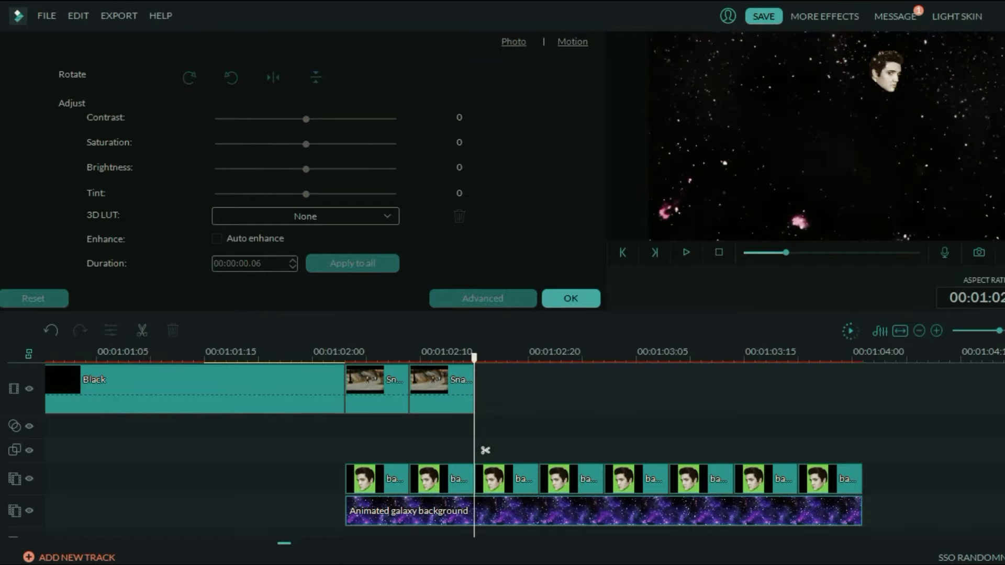
{"action": "key", "text": "ctrl+v"}
{"action": "key", "text": "ctrl+v"}
{"action": "key", "text": "ctrl+v"}
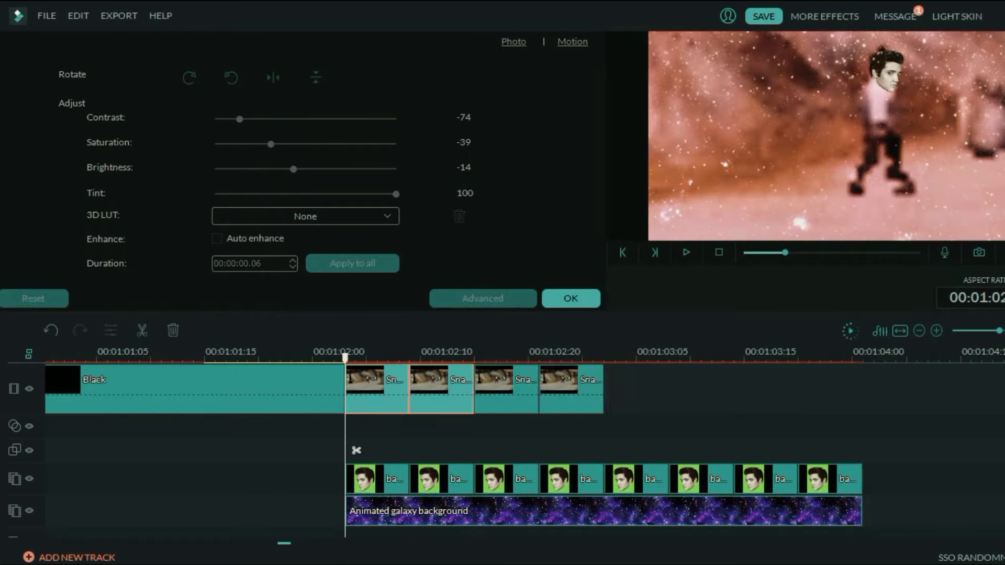
Step: Play back the recolored snapshot sequence from the Black clip, and replay the earlier riding clips leading up to it
{"action": "left_click", "coordinate": [215, 354]}
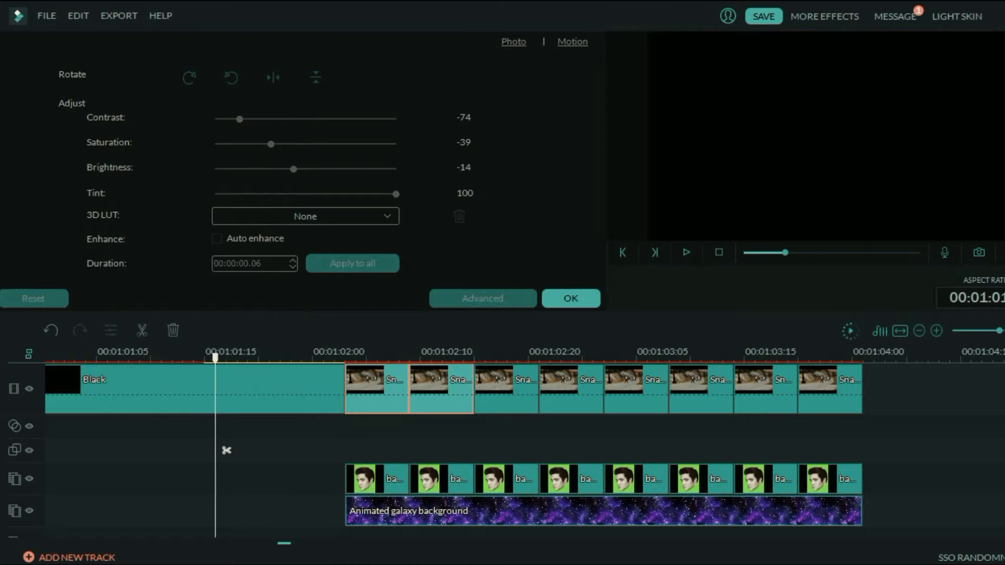
{"action": "key", "text": "space"}
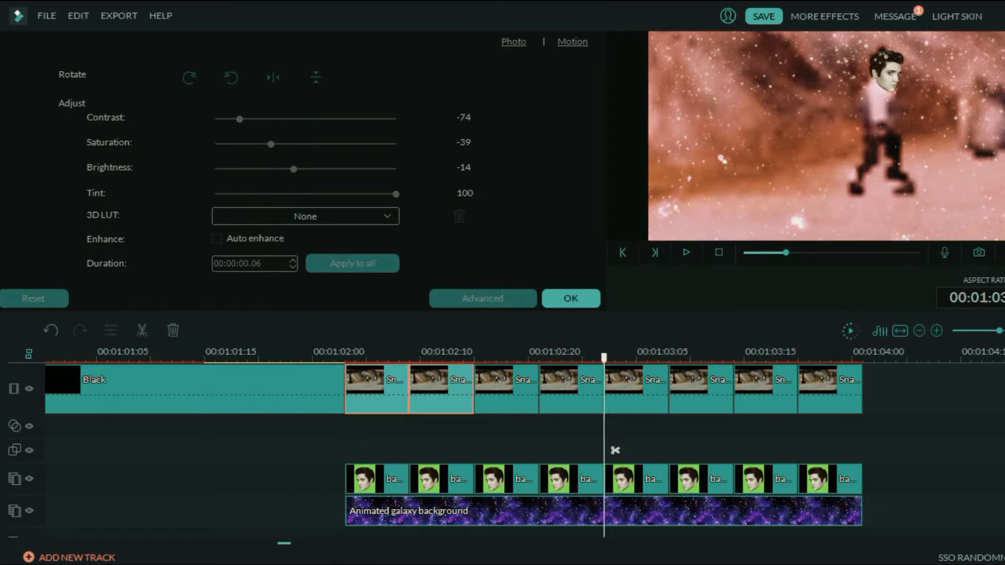
{"action": "key", "text": "space"}
{"action": "left_click", "coordinate": [637, 402]}
{"action": "scroll", "coordinate": [636, 402], "scroll_direction": "down", "scroll_amount": 10}
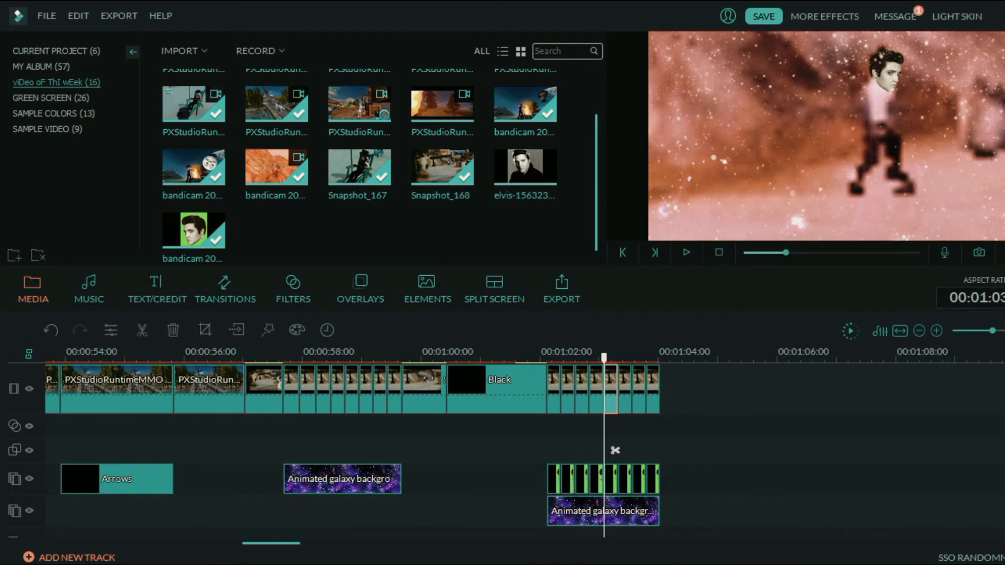
{"action": "scroll", "coordinate": [615, 450], "scroll_direction": "down", "scroll_amount": 4, "text": "ctrl"}
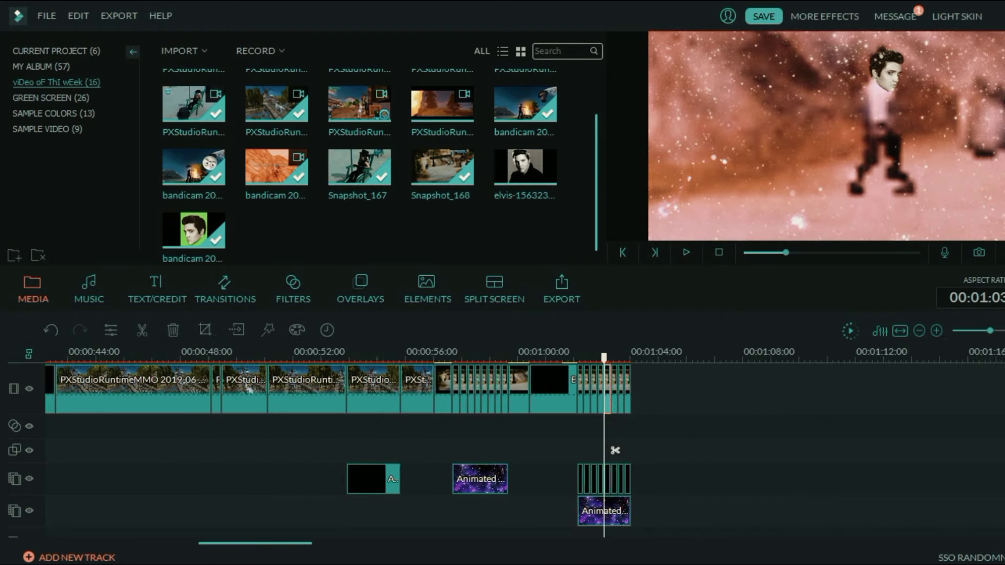
{"action": "left_click", "coordinate": [128, 390]}
{"action": "key", "text": "space"}
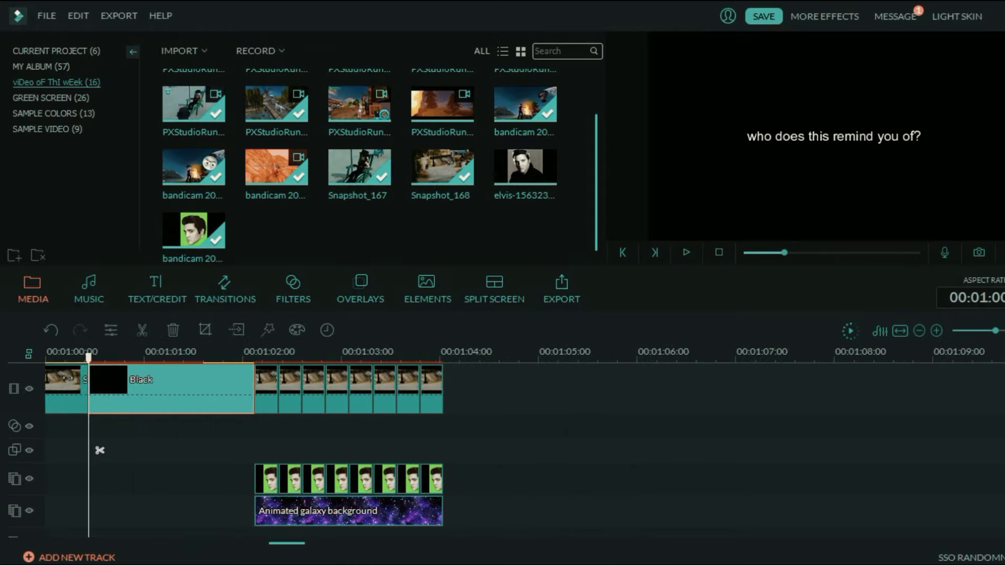
Step: Cut the Bag Raiders - Shooting Stars audio at the end of the Elvis snapshot sequence and delete the remainder
{"action": "mouse_move", "coordinate": [286, 544]}
{"action": "left_mouse_down"}
{"action": "mouse_move", "coordinate": [501, 543]}
{"action": "mouse_move", "coordinate": [275, 544]}
{"action": "mouse_move", "coordinate": [293, 543]}
{"action": "left_mouse_up"}
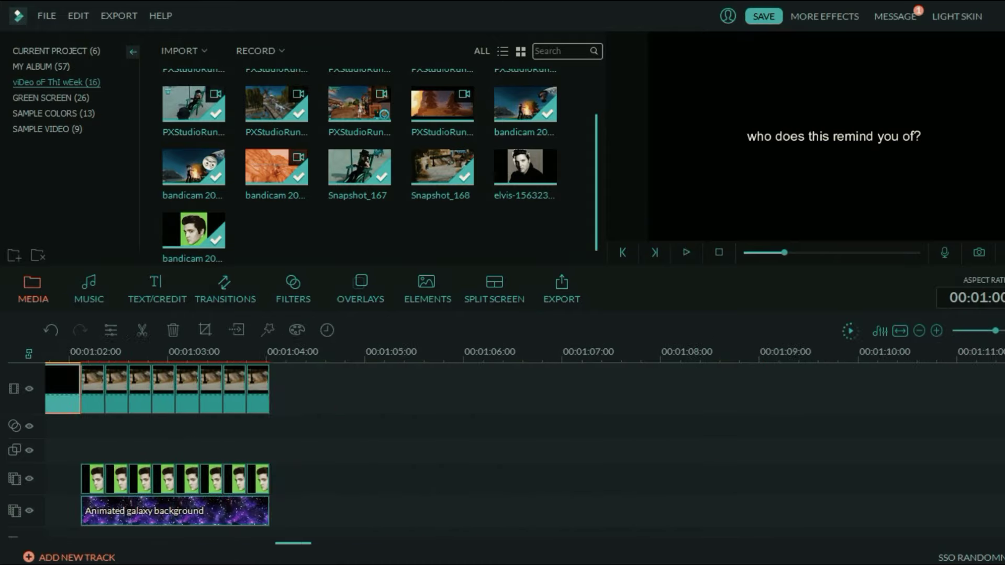
{"action": "left_click", "coordinate": [270, 354]}
{"action": "scroll", "coordinate": [523, 450], "scroll_direction": "up", "scroll_amount": 3}
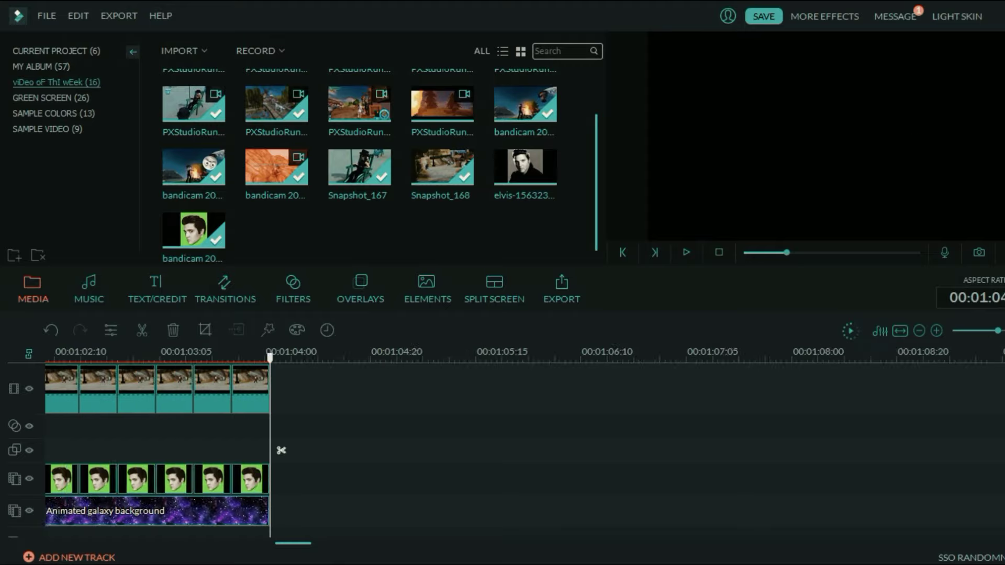
{"action": "scroll", "coordinate": [523, 450], "scroll_direction": "down", "scroll_amount": 4}
{"action": "left_click", "coordinate": [282, 450]}
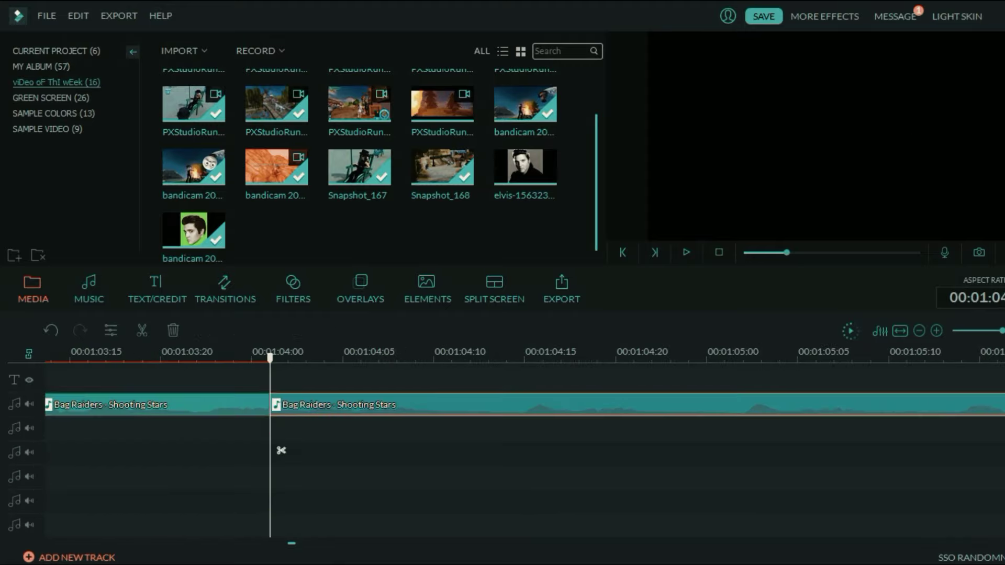
{"action": "key", "text": "Delete"}
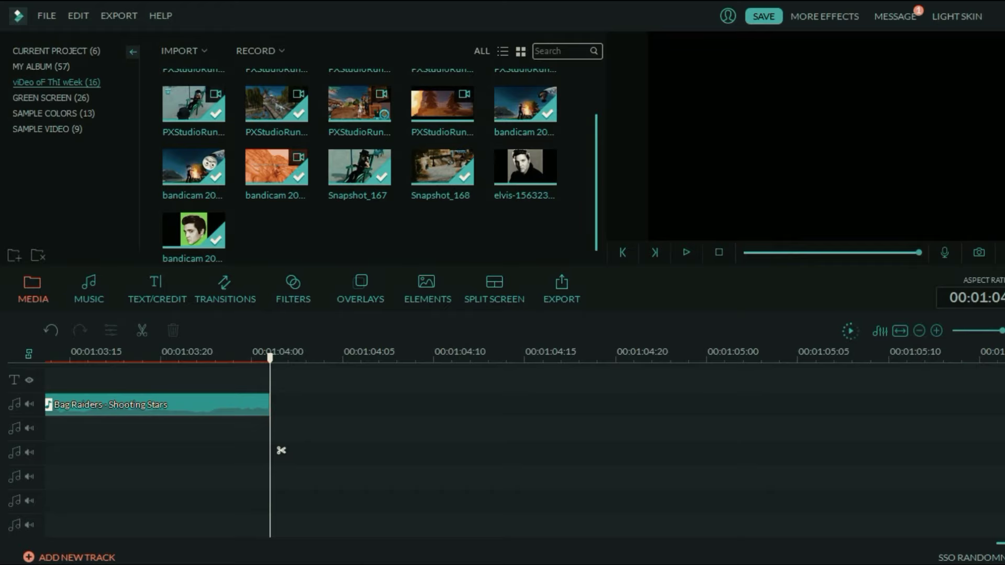
Step: Play the end of the Elvis sequence through the rainbow bars clip
{"action": "scroll", "coordinate": [281, 451], "scroll_direction": "up", "scroll_amount": 3}
{"action": "scroll", "coordinate": [570, 451], "scroll_direction": "down", "scroll_amount": 2}
{"action": "left_click", "coordinate": [450, 449]}
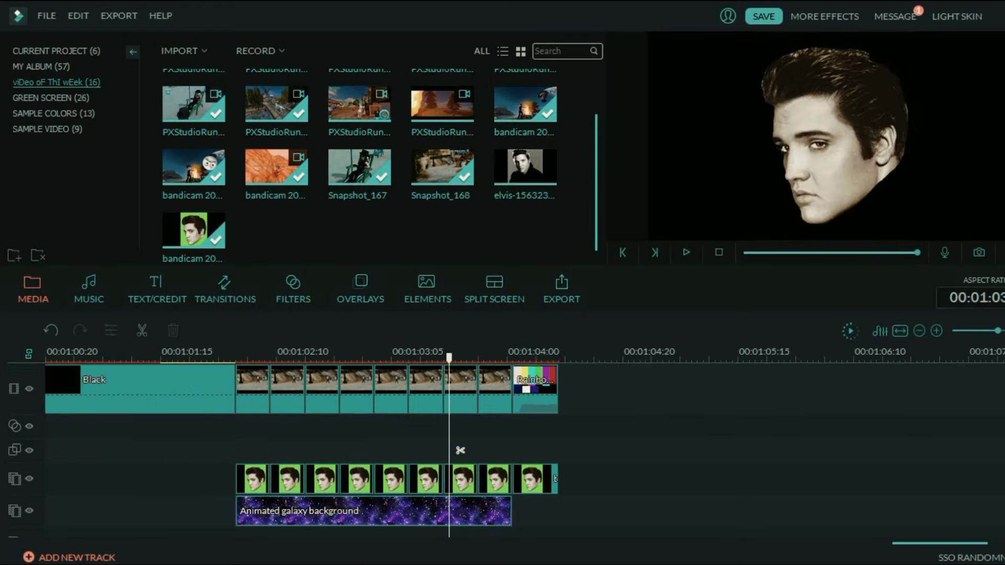
{"action": "key", "text": "space"}
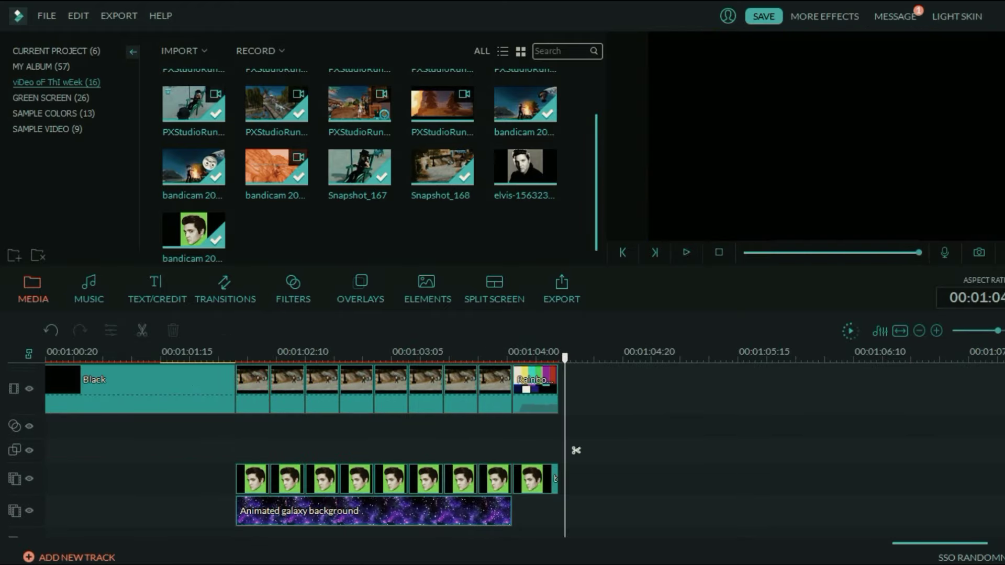
{"action": "key", "text": "space"}
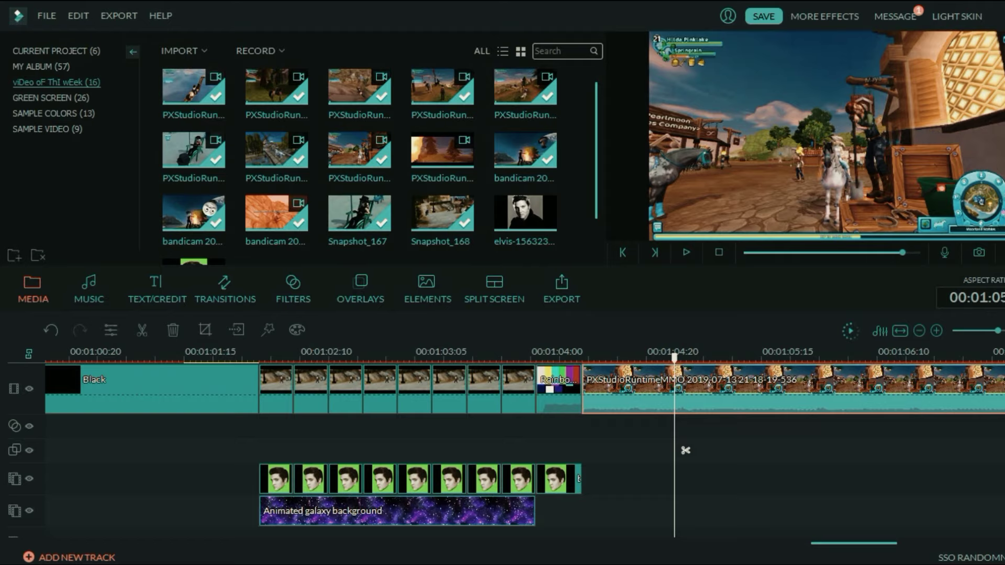
Step: Split the PXStudioRuntimeMMO 2019-07-13 clip shortly after 00:01:04:20 and open the Pan & Zoom settings for its second part
{"action": "left_click_drag", "start_coordinate": [698, 358], "coordinate": [692, 358]}
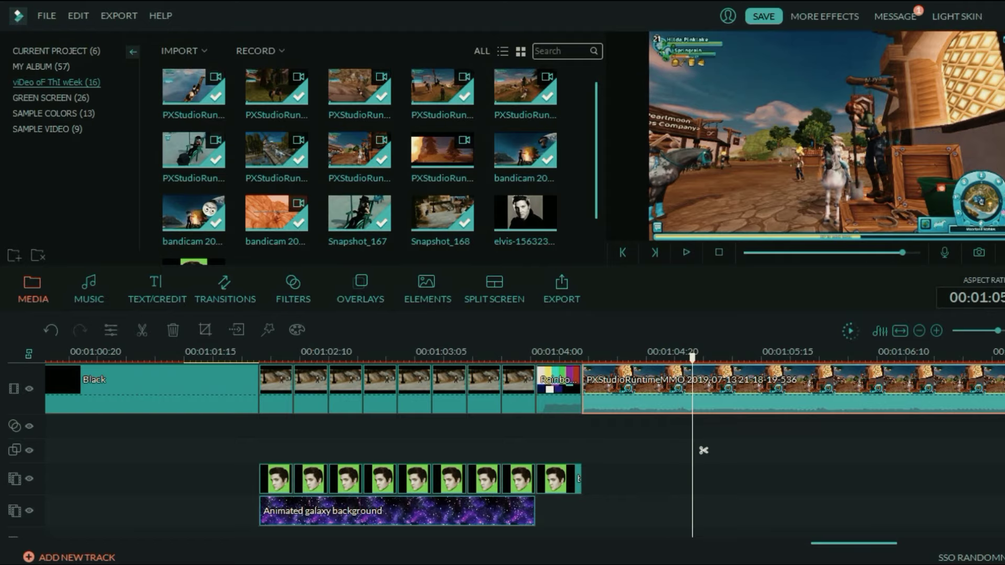
{"action": "key", "text": "ctrl+b"}
{"action": "double_click", "coordinate": [728, 387]}
{"action": "left_click", "coordinate": [205, 330]}
{"action": "left_click", "coordinate": [558, 100]}
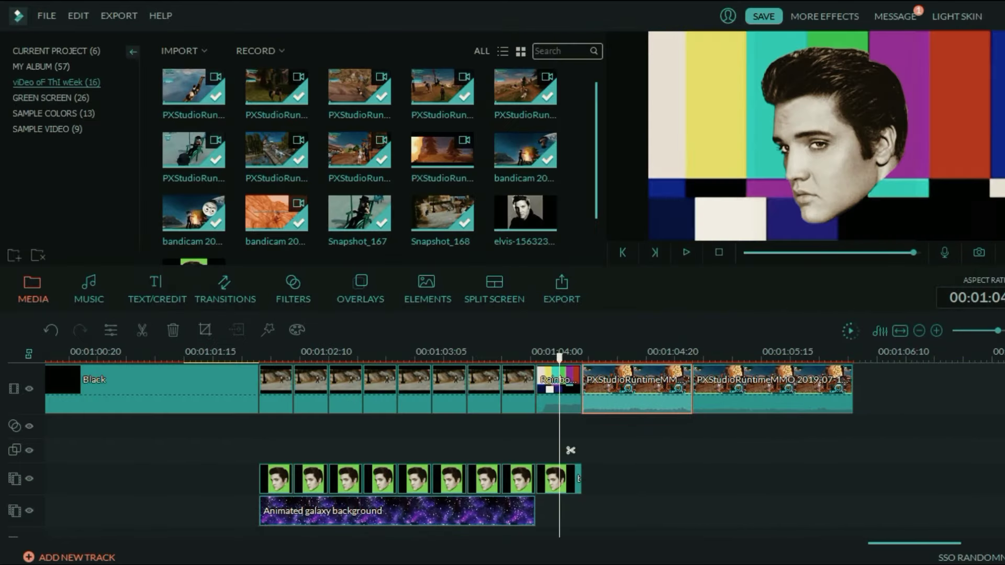
Step: Play from the rainbow bars through the 2019-07-13 clips and black gap into the dark PXStudioRuntimeMMO 2019-02-26 clip
{"action": "key", "text": "space"}
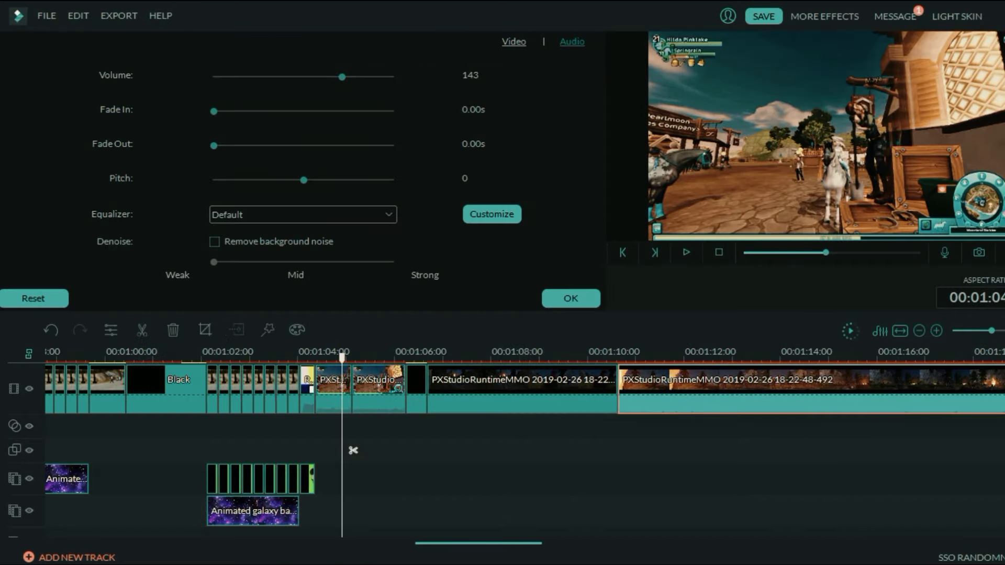
{"action": "key", "text": "space"}
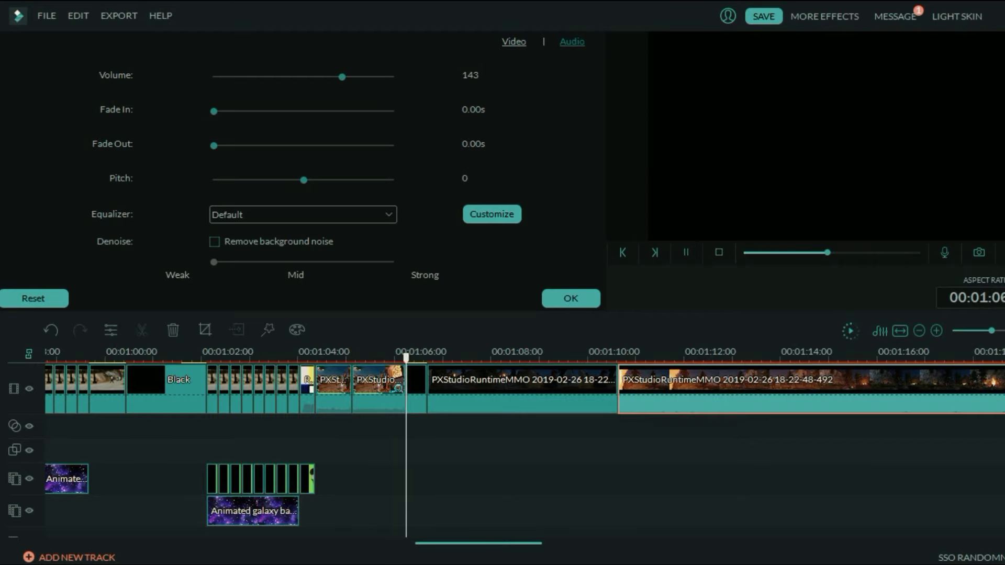
{"action": "key", "text": "space"}
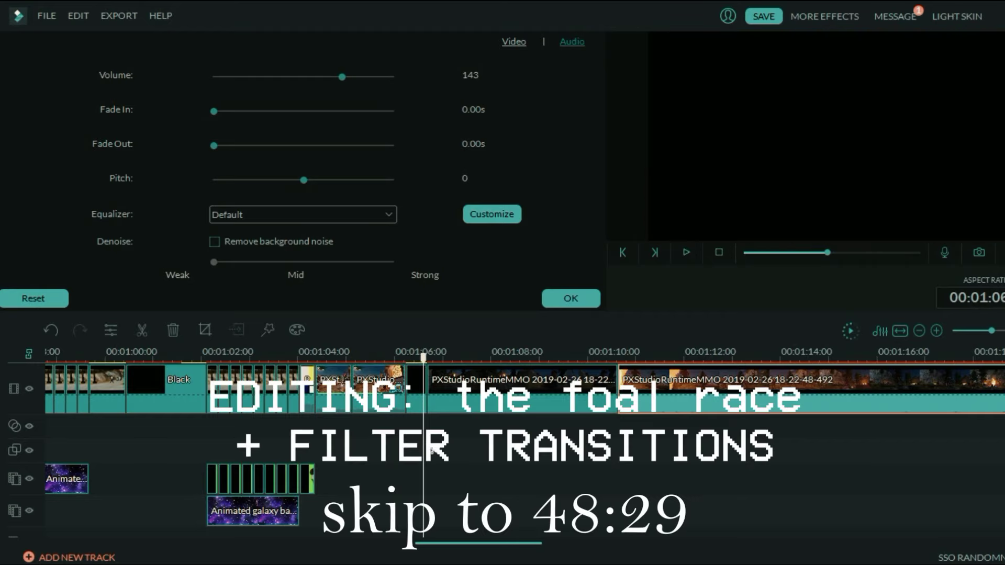
{"action": "left_click", "coordinate": [431, 450]}
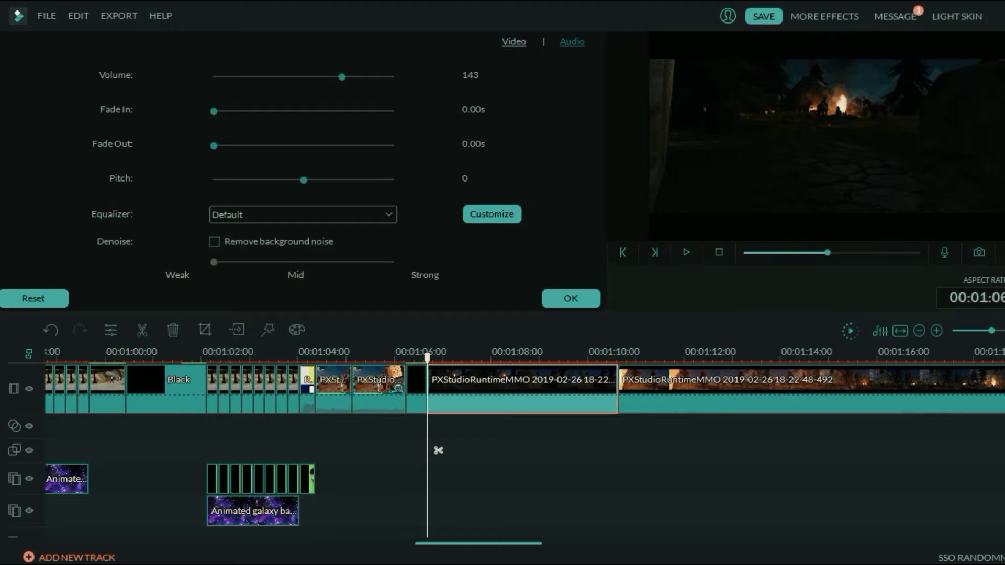
{"action": "key", "text": "space"}
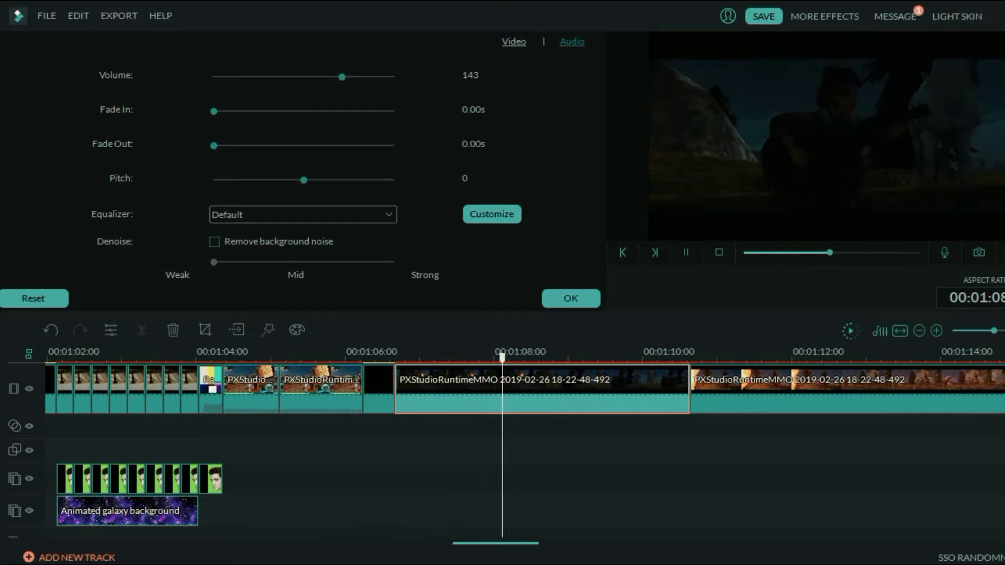
Step: Split the PXStudioRuntimeMMO 2019-02-26 campfire footage again at about 00:01:14, playing it to find the cut
{"action": "left_click", "coordinate": [847, 450]}
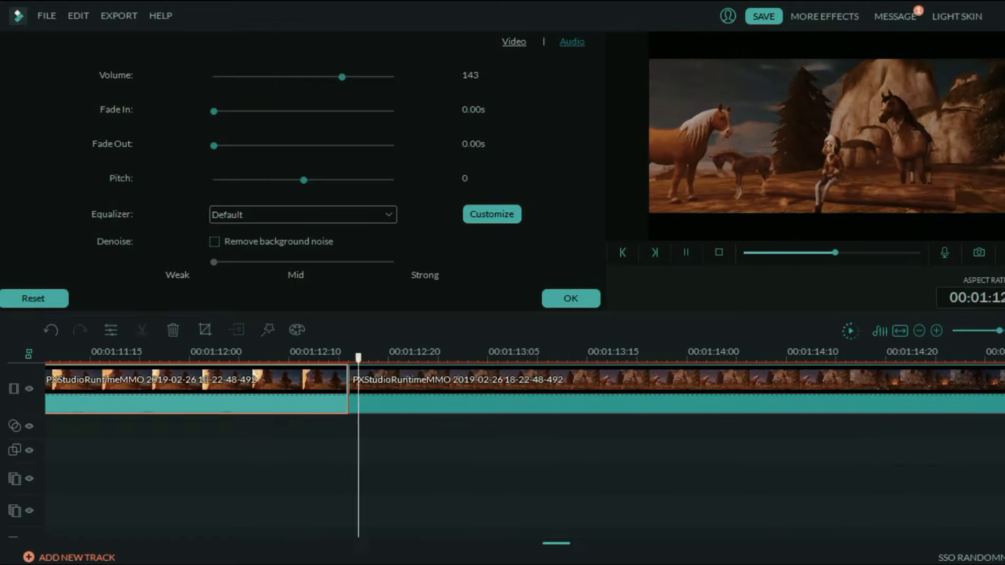
{"action": "key", "text": "space"}
{"action": "left_click", "coordinate": [785, 382]}
{"action": "key", "text": "ctrl+b"}
{"action": "key", "text": "space"}
{"action": "key", "text": "space"}
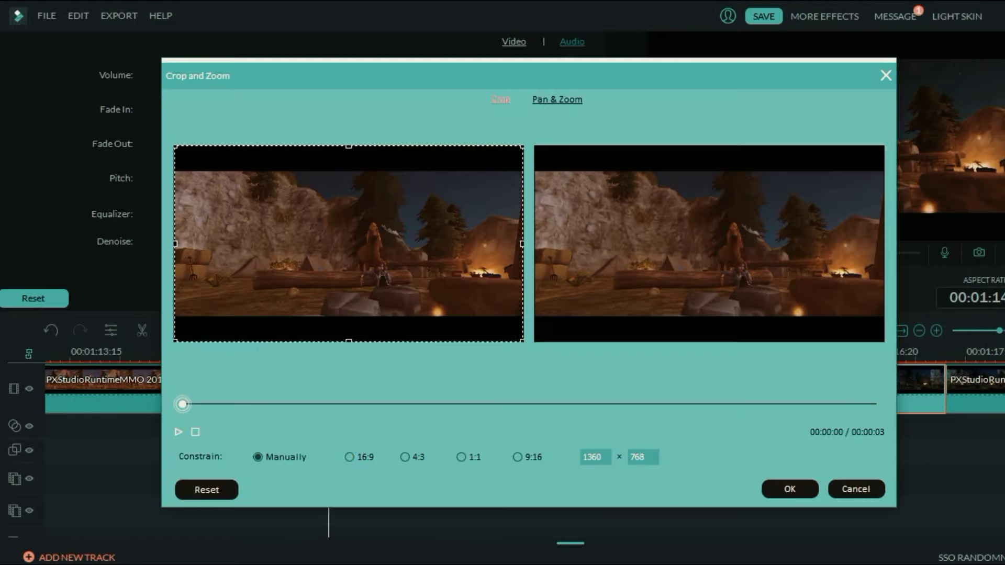
Step: Crop the campfire clip above the red heart emoji to a 16:9 frame of about 162 × 91 around the seated character
{"action": "left_click", "coordinate": [350, 458]}
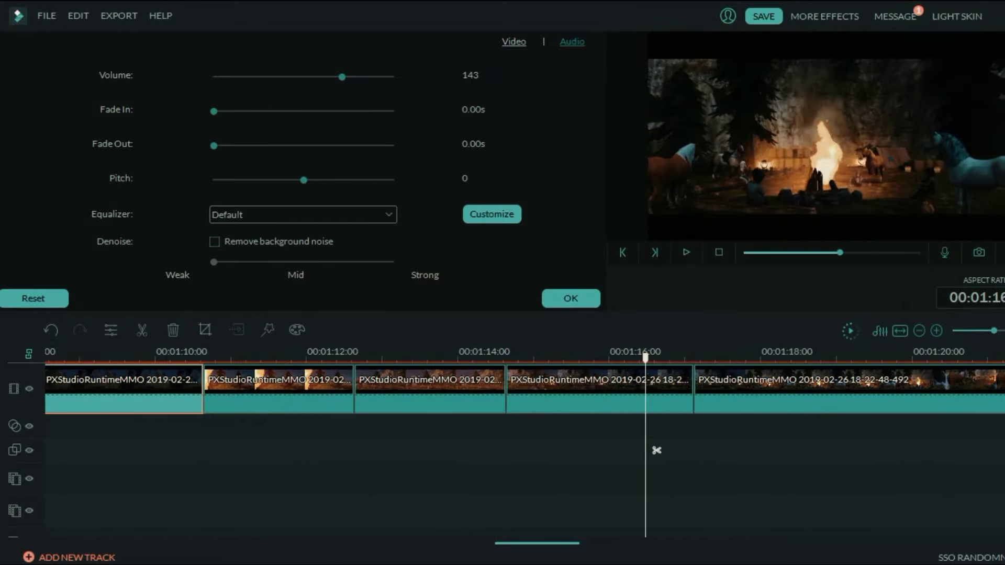
{"action": "scroll", "coordinate": [655, 449], "scroll_direction": "up", "scroll_amount": 3}
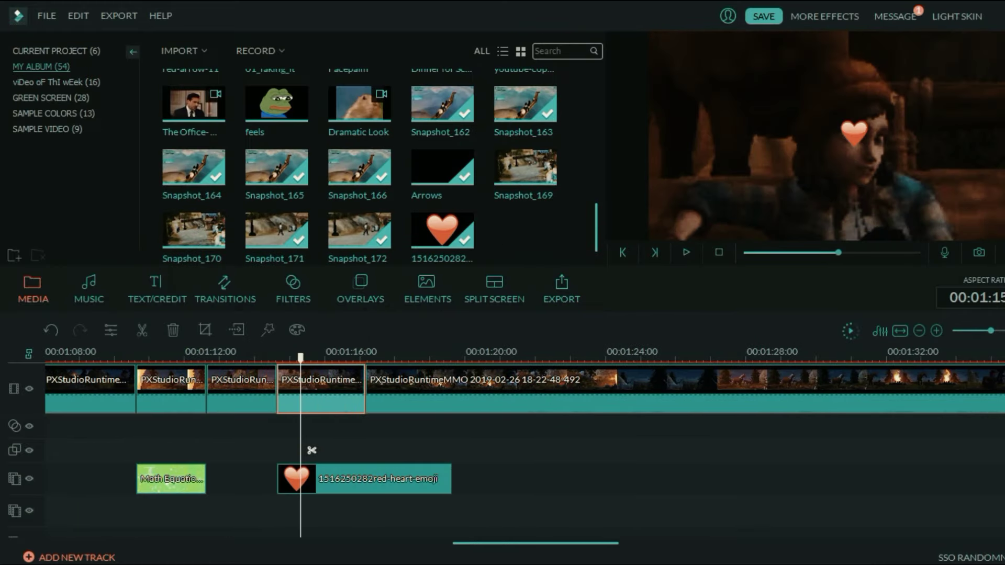
{"action": "mouse_move", "coordinate": [311, 451]}
{"action": "left_mouse_down"}
{"action": "mouse_move", "coordinate": [286, 450]}
{"action": "mouse_move", "coordinate": [339, 450]}
{"action": "left_mouse_up"}
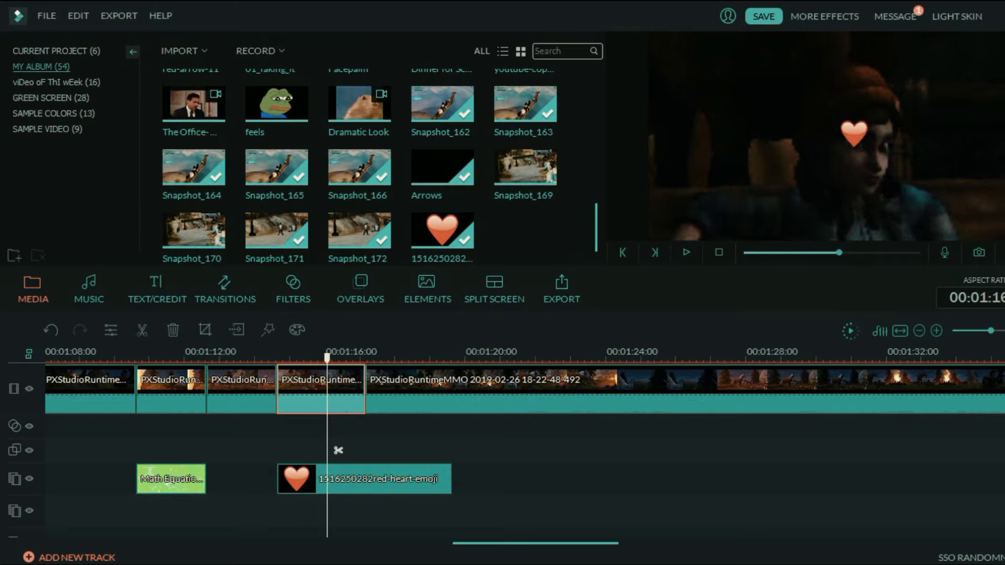
{"action": "left_click", "coordinate": [204, 330]}
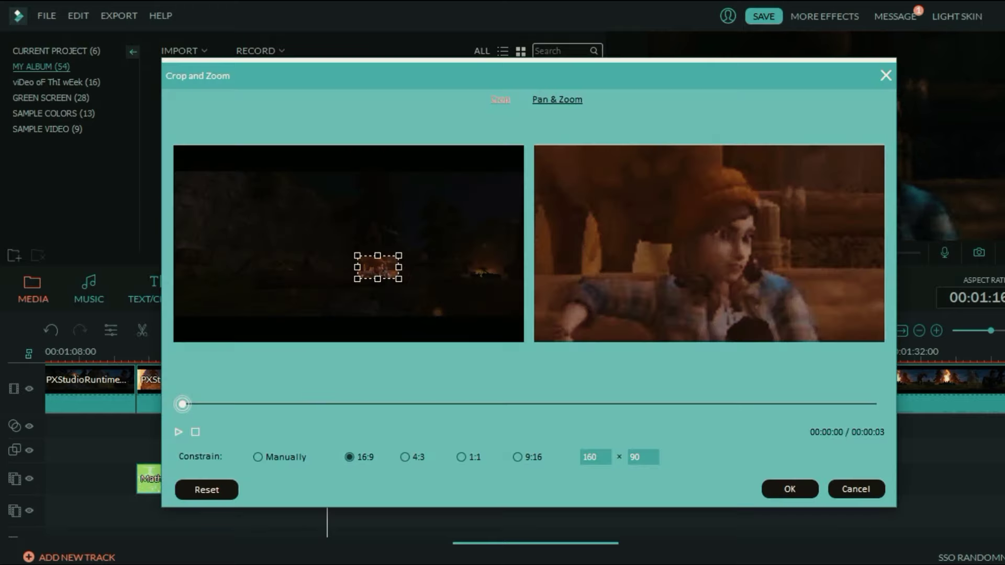
{"action": "left_click_drag", "start_coordinate": [348, 242], "coordinate": [379, 267]}
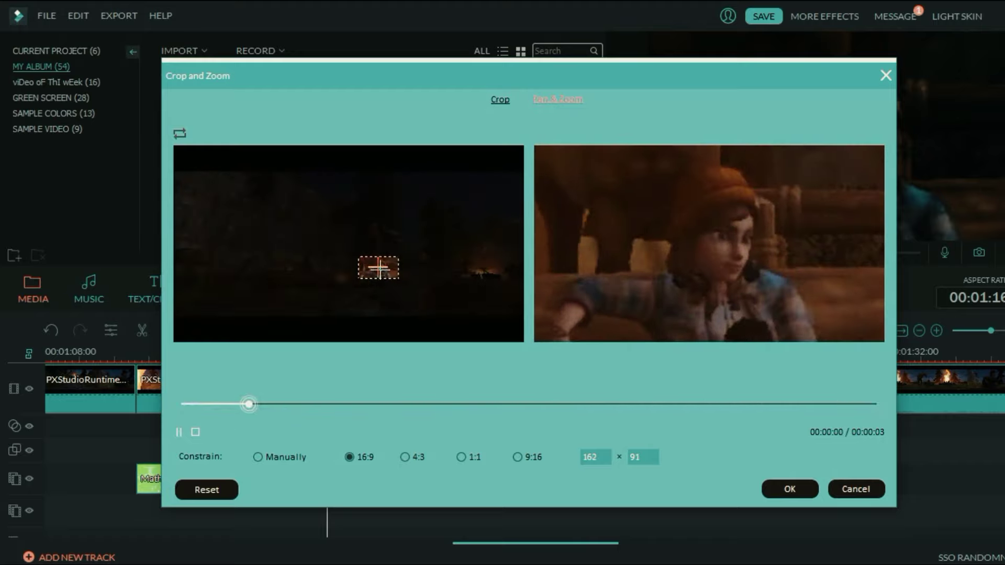
Step: Adjust the campfire clip's Pan & Zoom end frame around the seated character, apply it and play the clip from its start
{"action": "left_click", "coordinate": [195, 433]}
{"action": "left_click", "coordinate": [382, 269]}
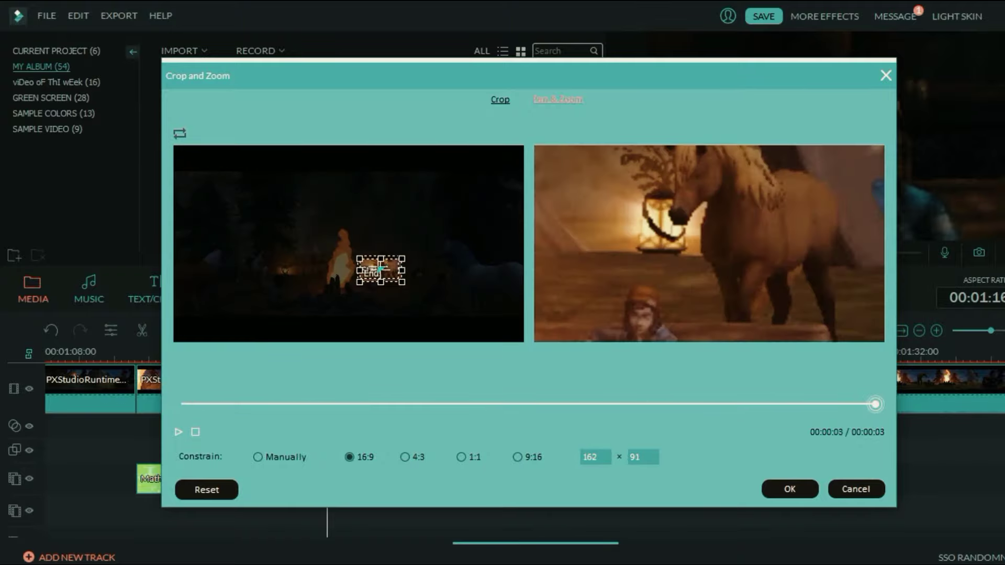
{"action": "left_click_drag", "start_coordinate": [359, 282], "coordinate": [357, 284]}
{"action": "left_click", "coordinate": [790, 490]}
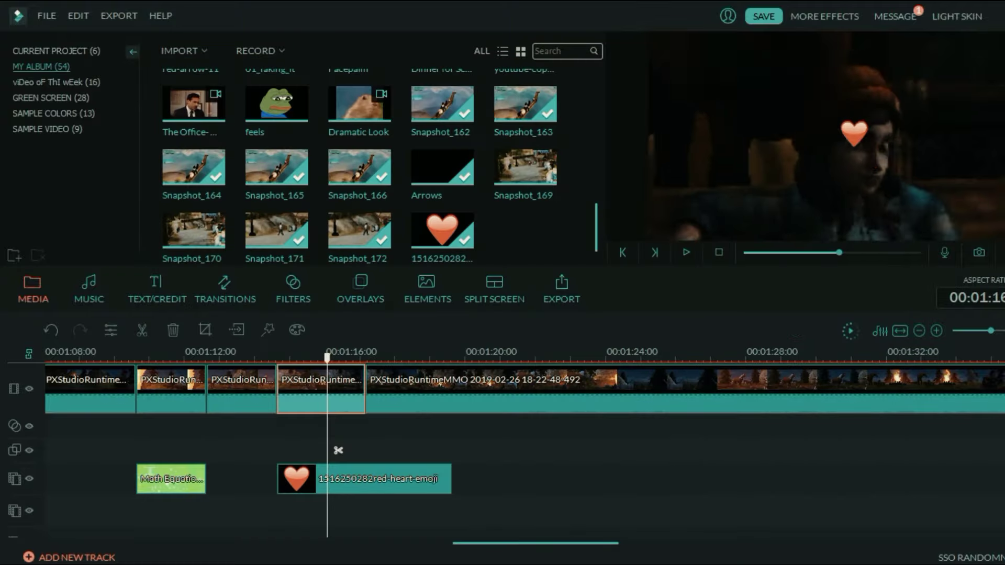
{"action": "key", "text": "space"}
{"action": "left_click", "coordinate": [283, 353]}
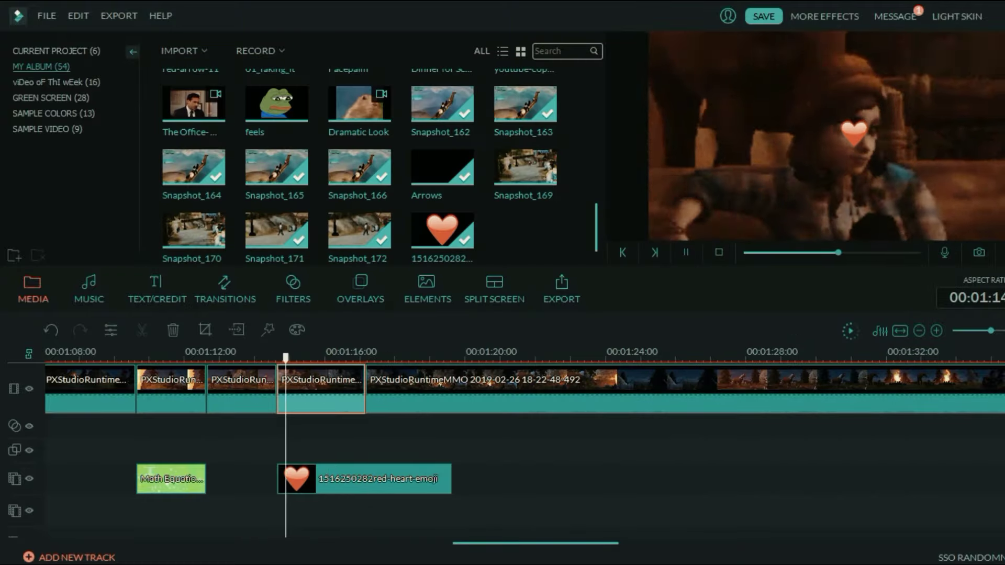
Step: Preview the campfire clip's Pan & Zoom, fit the red heart emoji over the seated character's eye and play the result
{"action": "left_click", "coordinate": [205, 330]}
{"action": "left_click", "coordinate": [178, 433]}
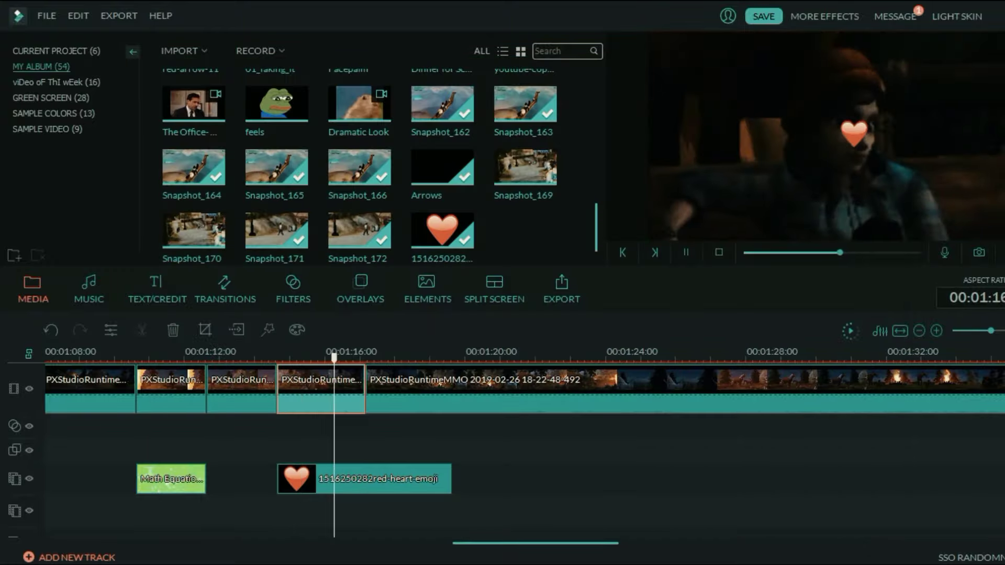
{"action": "left_click", "coordinate": [278, 357]}
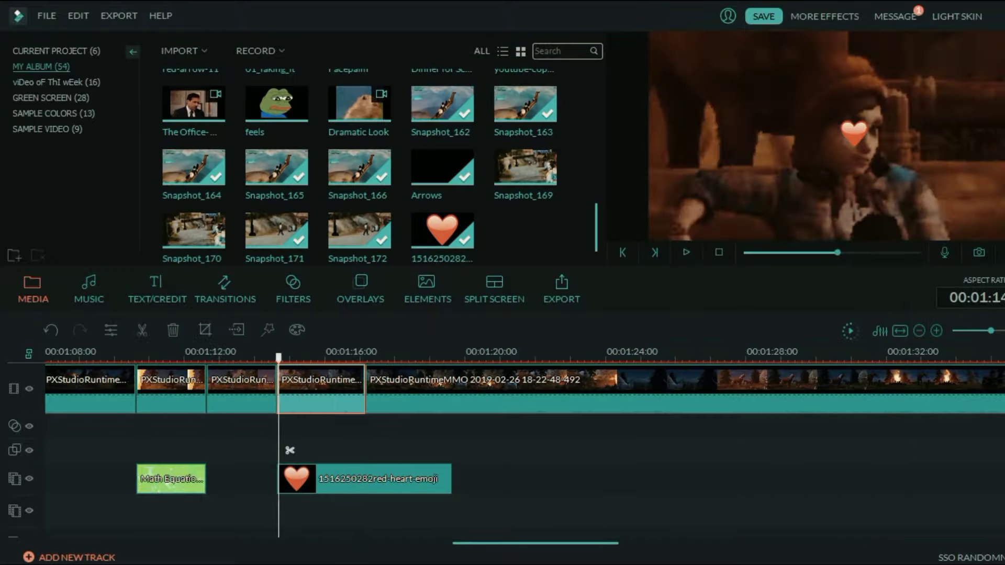
{"action": "double_click", "coordinate": [293, 478]}
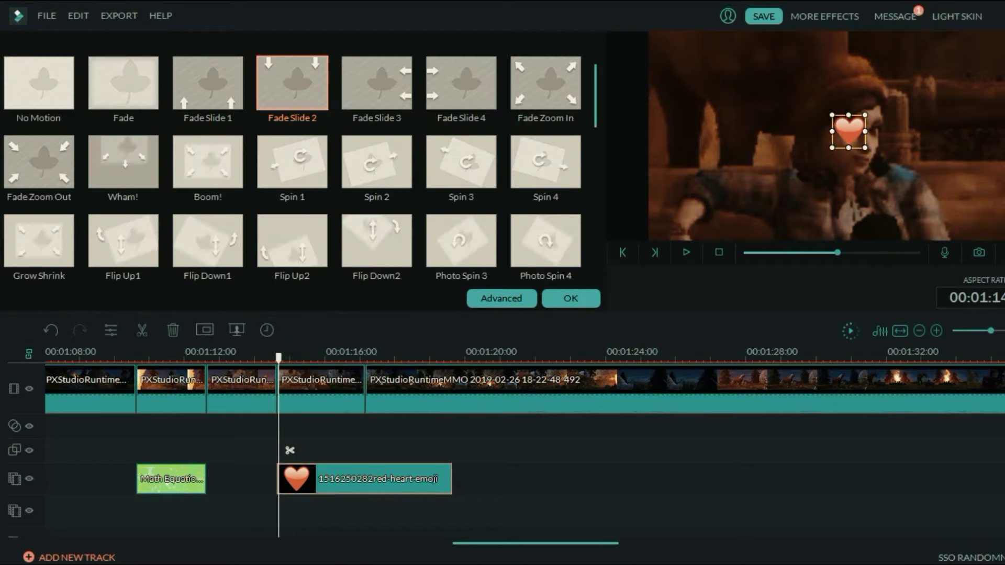
{"action": "left_click", "coordinate": [249, 358]}
{"action": "key", "text": "space"}
{"action": "key", "text": "space"}
Step: Adjust the campfire clip's Pan & Zoom start frame to 160 × 90 around the seated character, apply it and replay the clip
{"action": "double_click", "coordinate": [327, 381]}
{"action": "left_click", "coordinate": [204, 331]}
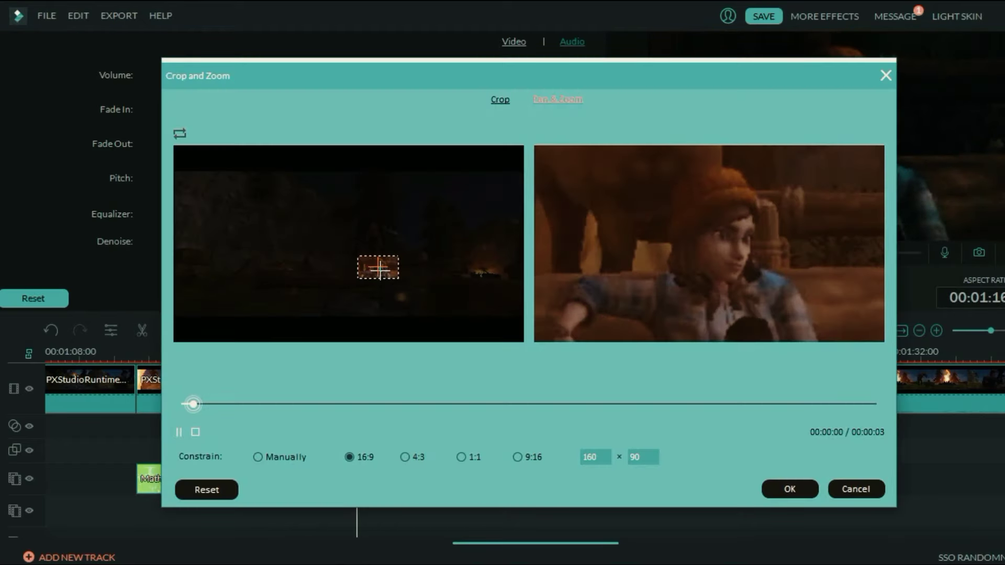
{"action": "left_click", "coordinate": [380, 268]}
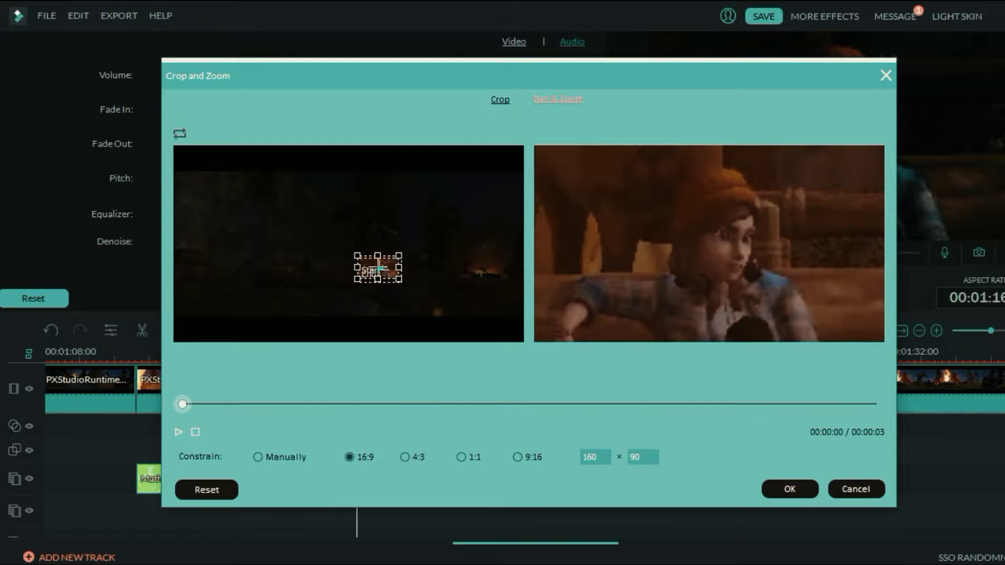
{"action": "left_click", "coordinate": [178, 432]}
{"action": "left_click", "coordinate": [790, 490]}
{"action": "left_click", "coordinate": [269, 357]}
{"action": "key", "text": "space"}
{"action": "key", "text": "space"}
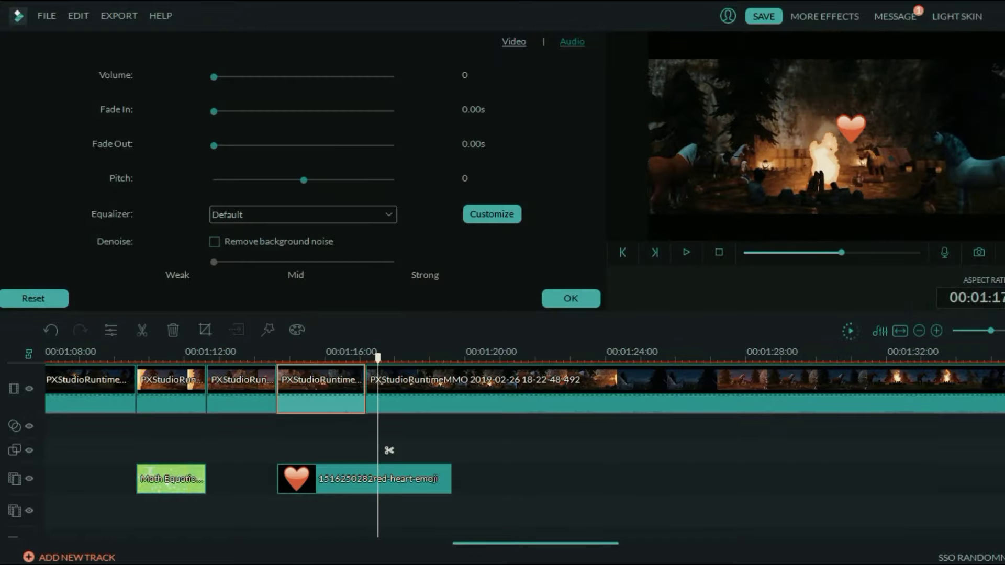
{"action": "left_click", "coordinate": [283, 358]}
{"action": "left_click", "coordinate": [252, 358]}
{"action": "key", "text": "space"}
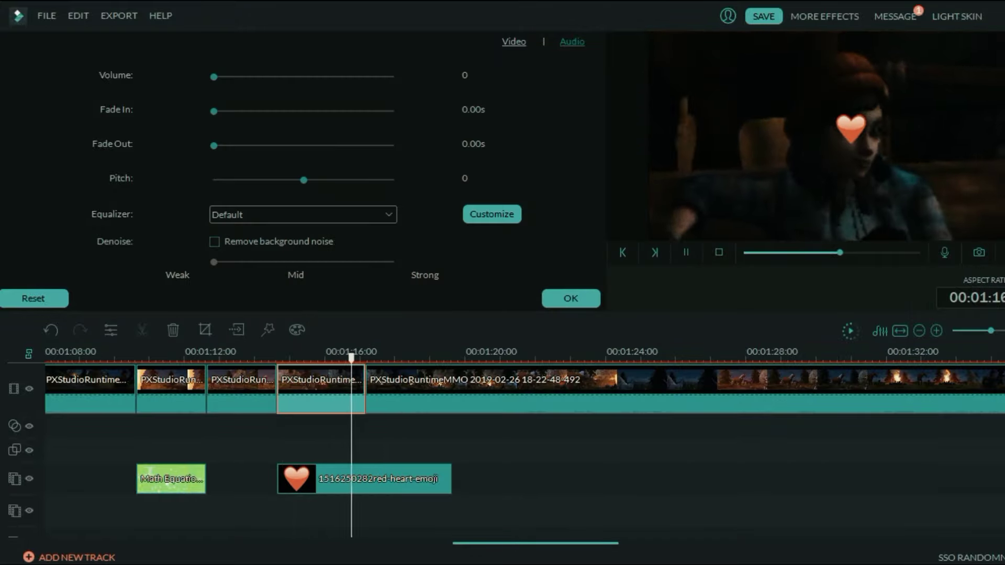
Step: Trim the red heart emoji to the end of the zoomed campfire clip and duplicate it on the track below
{"action": "left_click", "coordinate": [382, 450]}
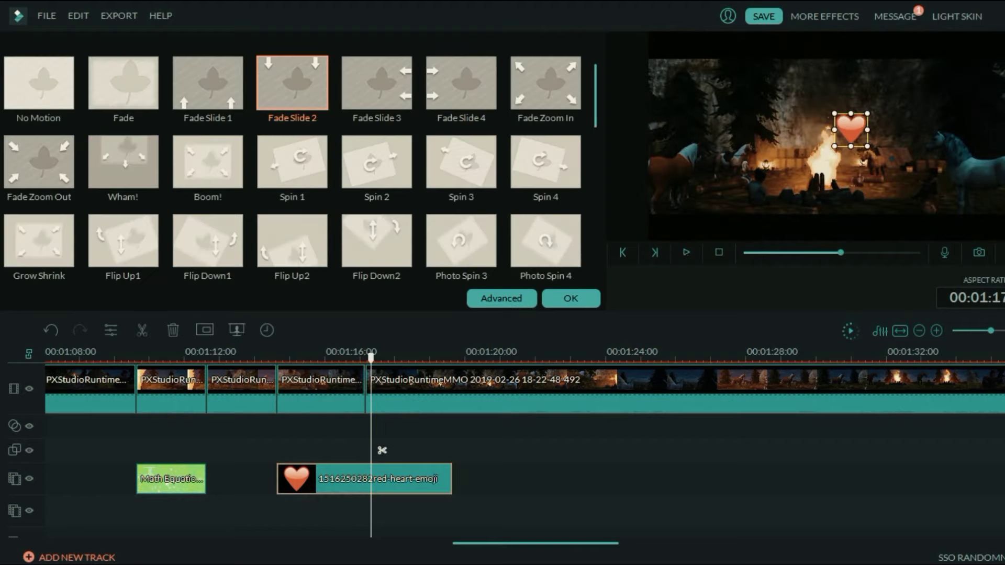
{"action": "left_click_drag", "start_coordinate": [452, 479], "coordinate": [321, 511]}
{"action": "right_click", "coordinate": [335, 486]}
{"action": "left_click", "coordinate": [375, 362]}
{"action": "key", "text": "ctrl+v"}
Step: Place the duplicated red heart over the seated character's other eye, beside the first heart
{"action": "mouse_move", "coordinate": [851, 130]}
{"action": "left_mouse_down"}
{"action": "mouse_move", "coordinate": [890, 145]}
{"action": "mouse_move", "coordinate": [824, 187]}
{"action": "mouse_move", "coordinate": [861, 136]}
{"action": "left_mouse_up"}
{"action": "left_click", "coordinate": [502, 298]}
{"action": "left_click", "coordinate": [861, 68]}
{"action": "left_click_drag", "start_coordinate": [819, 180], "coordinate": [879, 132]}
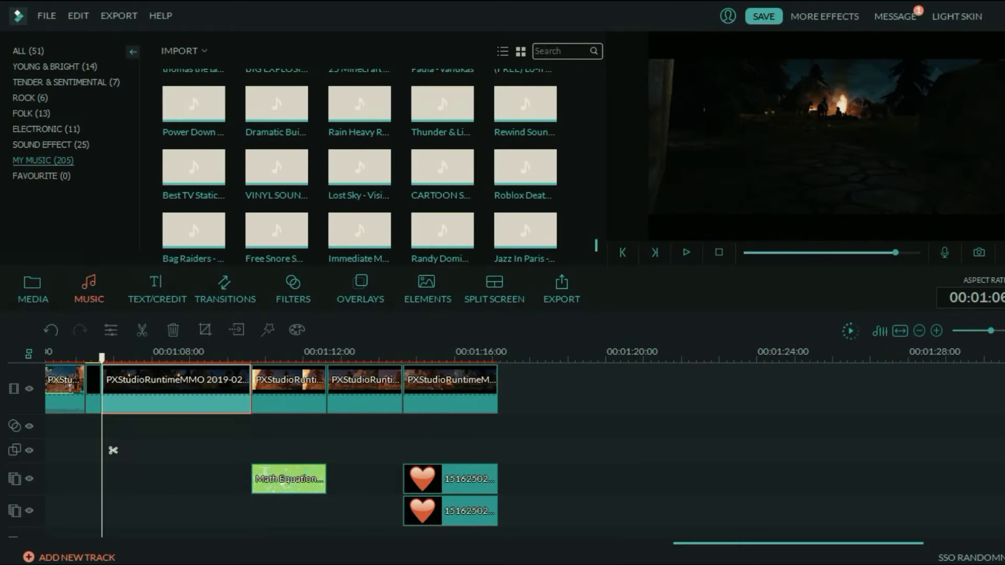
Step: Play the dark campfire clip and the Math Equations overlay section, checking the music clip placed beneath it
{"action": "key", "text": "space"}
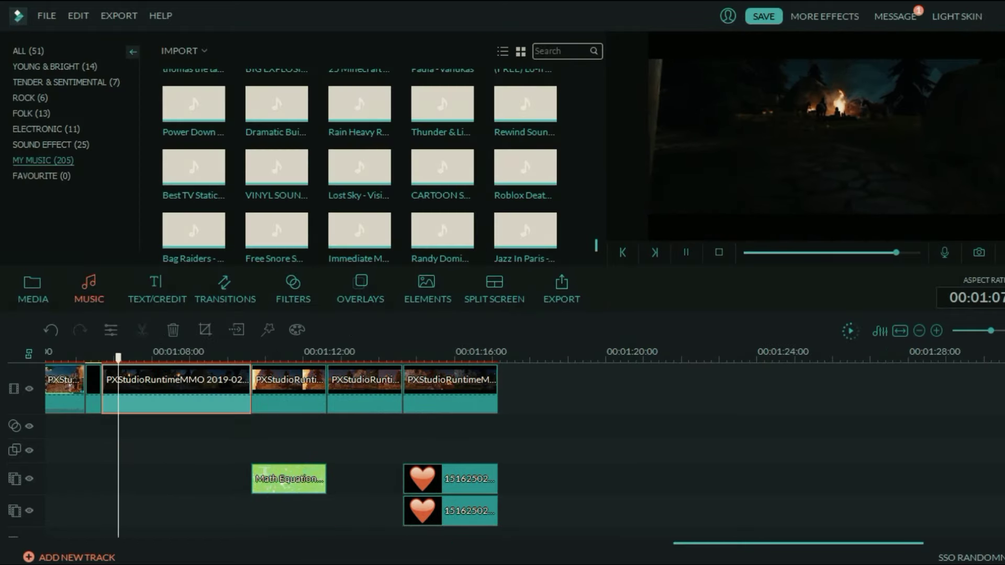
{"action": "key", "text": "space"}
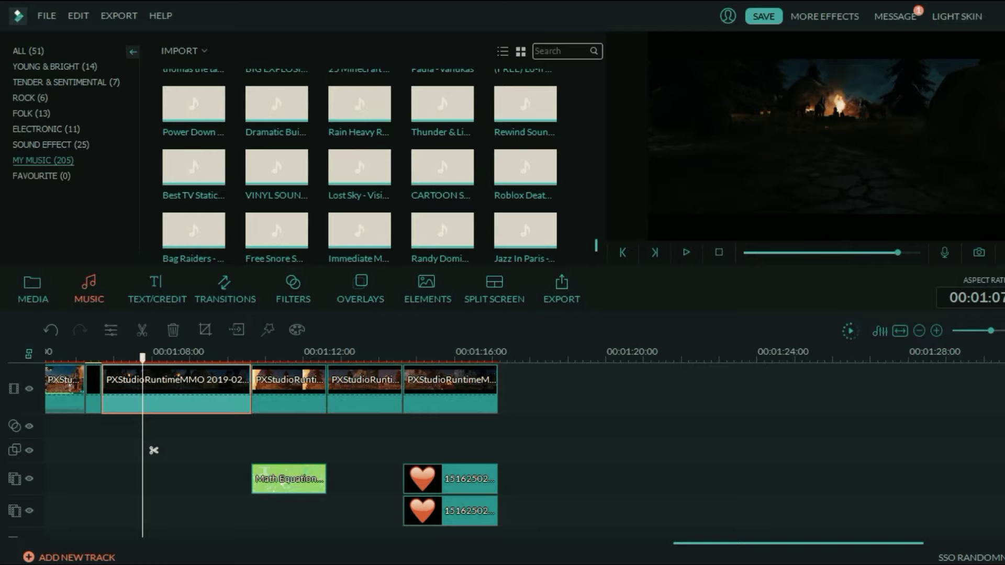
{"action": "left_click_drag", "start_coordinate": [153, 450], "coordinate": [263, 450]}
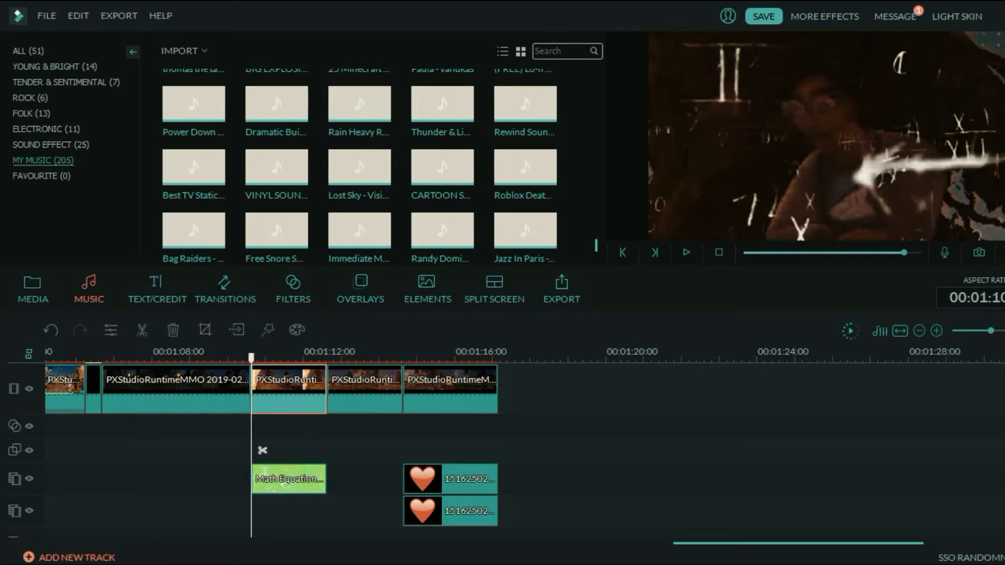
{"action": "left_click", "coordinate": [289, 479]}
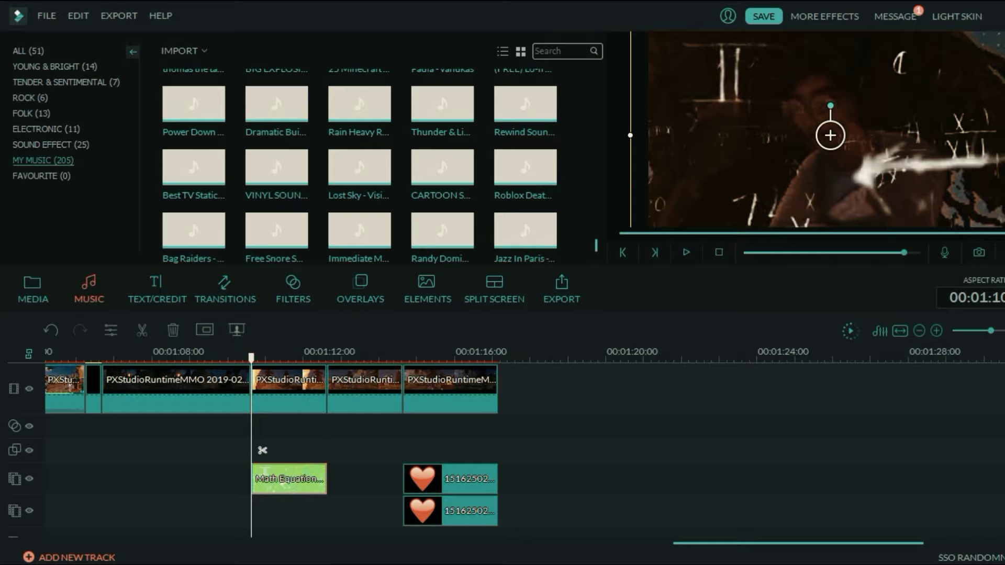
{"action": "scroll", "coordinate": [262, 450], "scroll_direction": "down", "scroll_amount": 3}
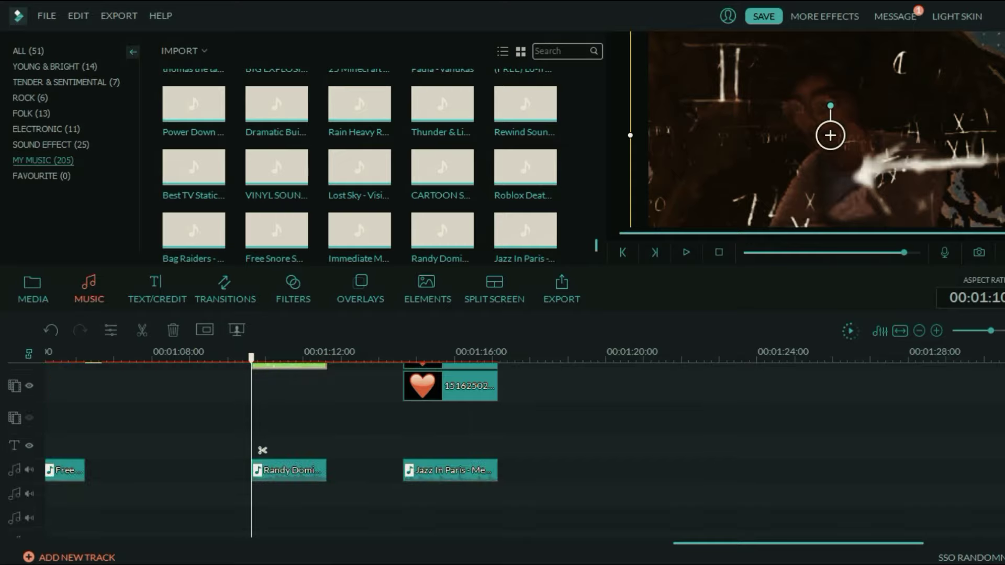
{"action": "left_click", "coordinate": [267, 471]}
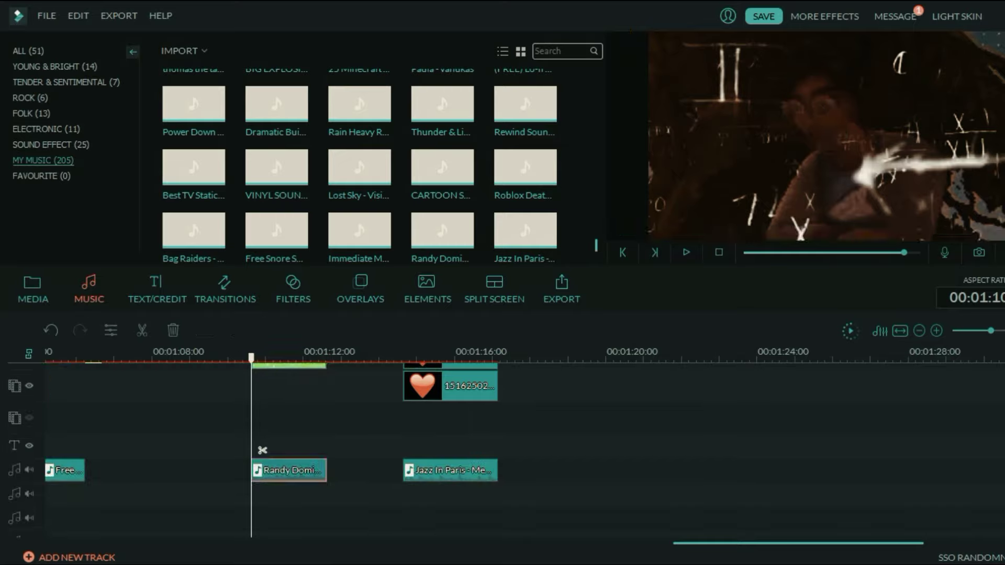
{"action": "key", "text": "space"}
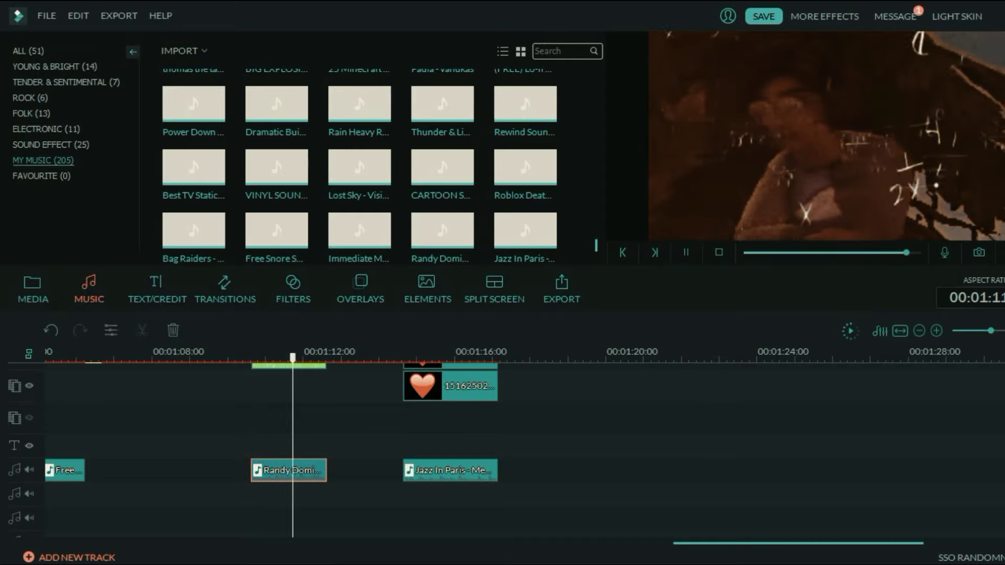
{"action": "key", "text": "space"}
Step: Review the horse clip and the two-heart zoom with its Jazz In Paris music, and look over the rest of the timeline
{"action": "scroll", "coordinate": [349, 450], "scroll_direction": "up", "scroll_amount": 3}
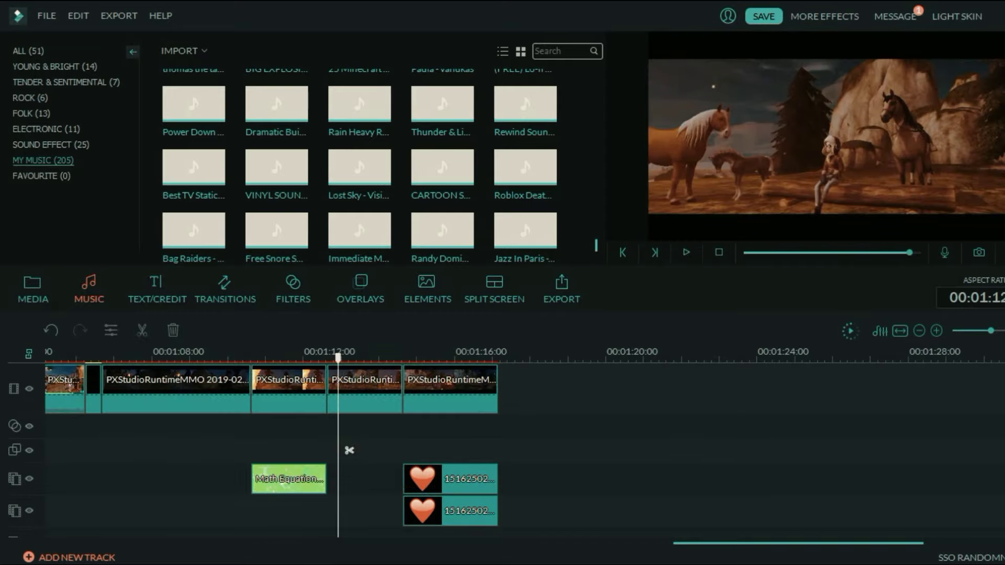
{"action": "key", "text": "space"}
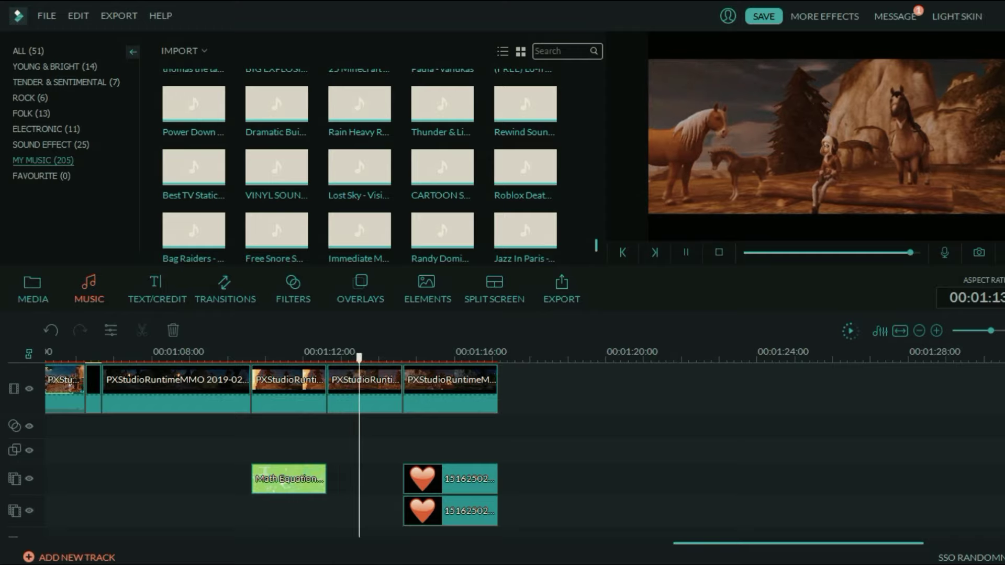
{"action": "key", "text": "space"}
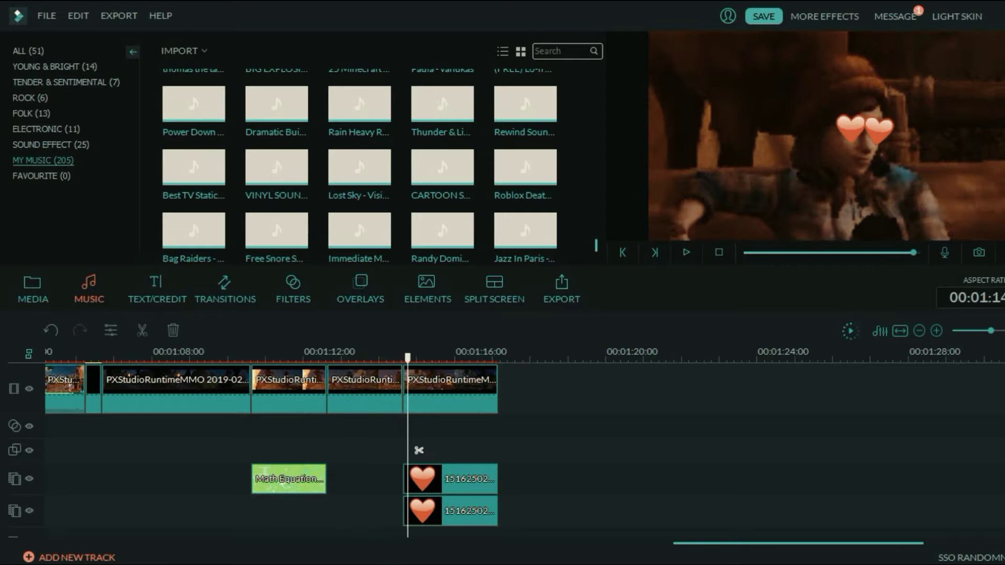
{"action": "scroll", "coordinate": [418, 451], "scroll_direction": "down", "scroll_amount": 3}
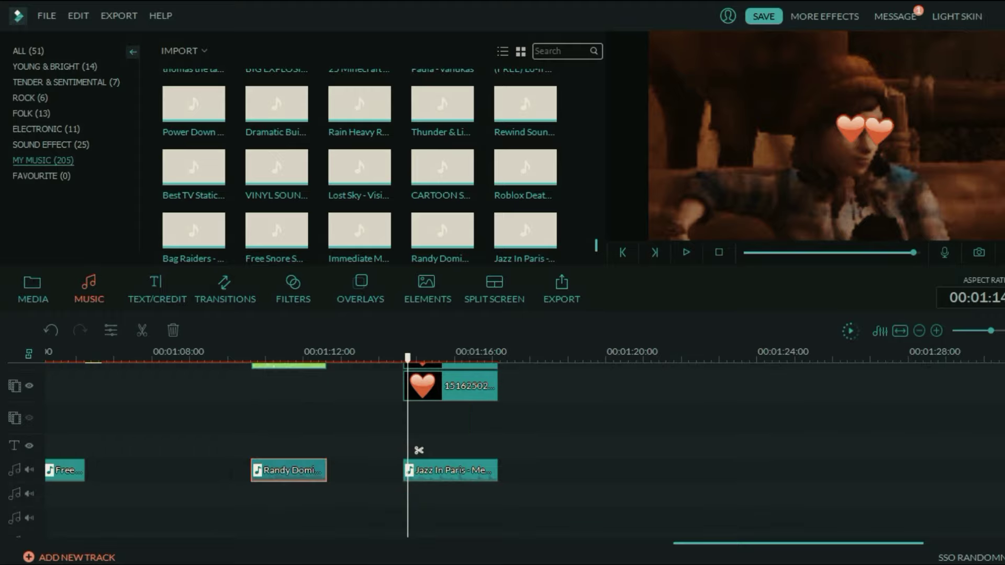
{"action": "key", "text": "space"}
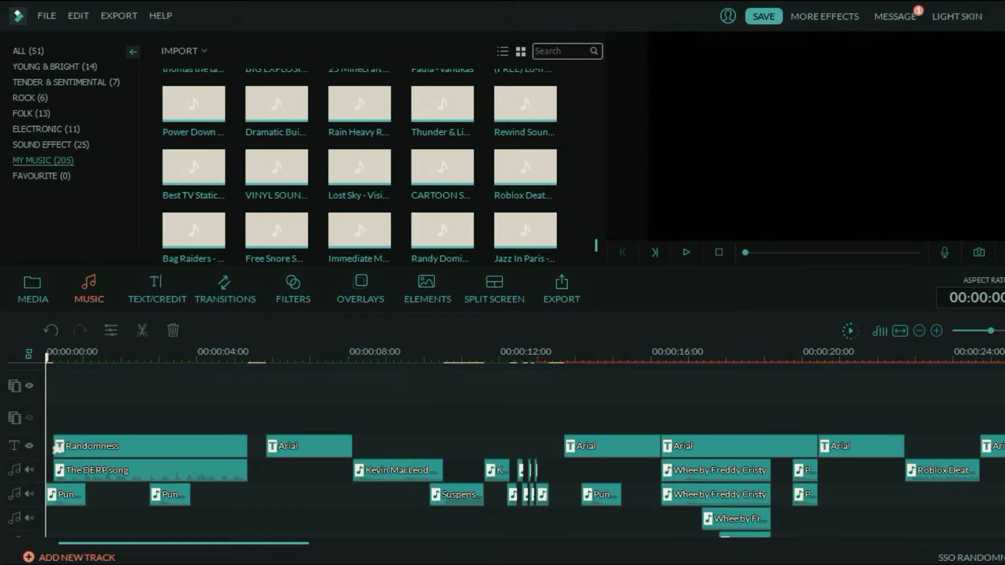
{"action": "left_click_drag", "start_coordinate": [183, 543], "coordinate": [831, 543]}
{"action": "scroll", "coordinate": [313, 382], "scroll_direction": "up", "scroll_amount": 3}
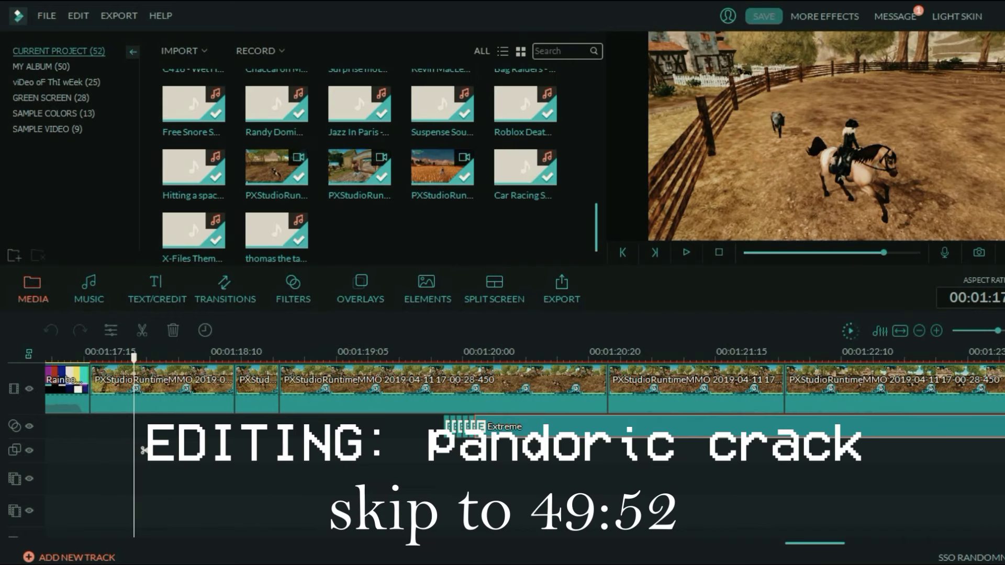
Step: Examine the shake settings of the long Extreme filter clip over the 2019-04-11 footage near 00:01:20
{"action": "left_click", "coordinate": [438, 355]}
{"action": "key", "text": "ctrl+="}
{"action": "key", "text": "ctrl+="}
{"action": "key", "text": "ctrl+="}
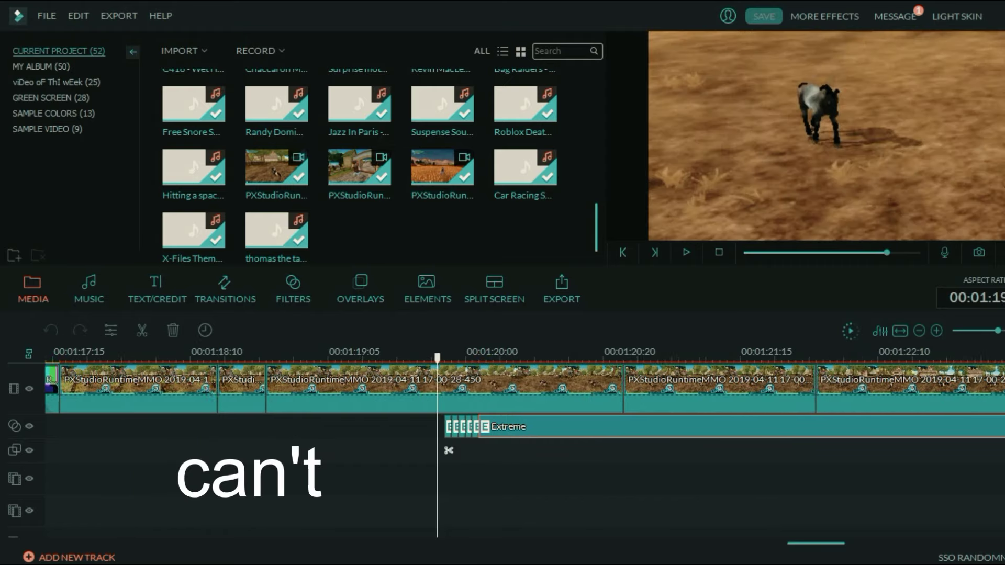
{"action": "scroll", "coordinate": [449, 450], "scroll_direction": "up", "scroll_amount": 2}
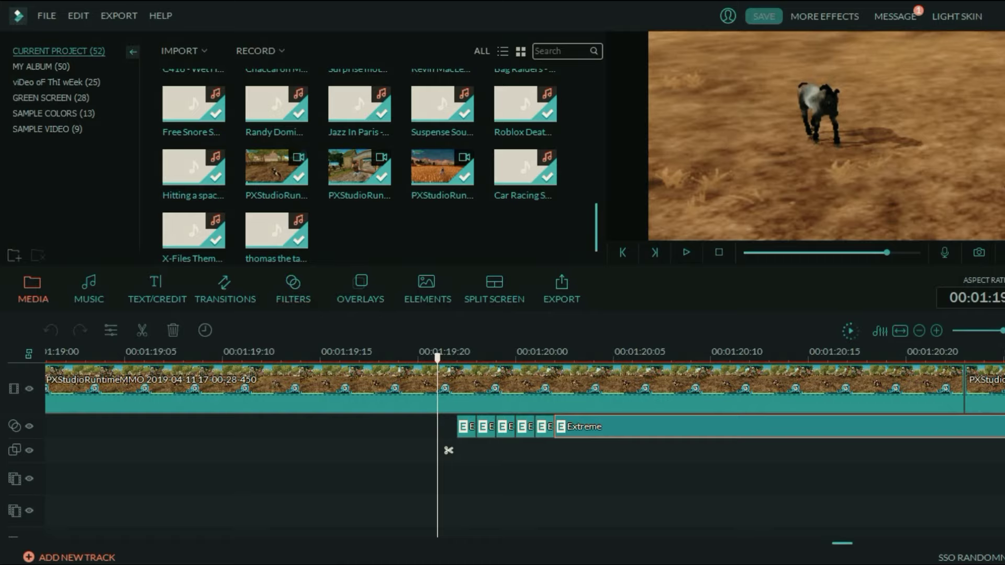
{"action": "scroll", "coordinate": [449, 451], "scroll_direction": "down", "scroll_amount": 2}
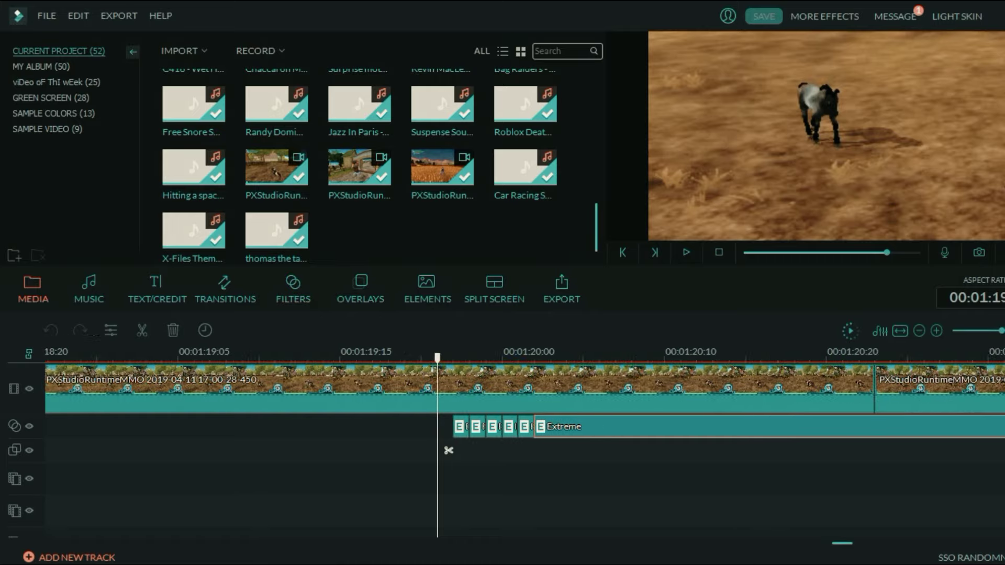
{"action": "double_click", "coordinate": [546, 427]}
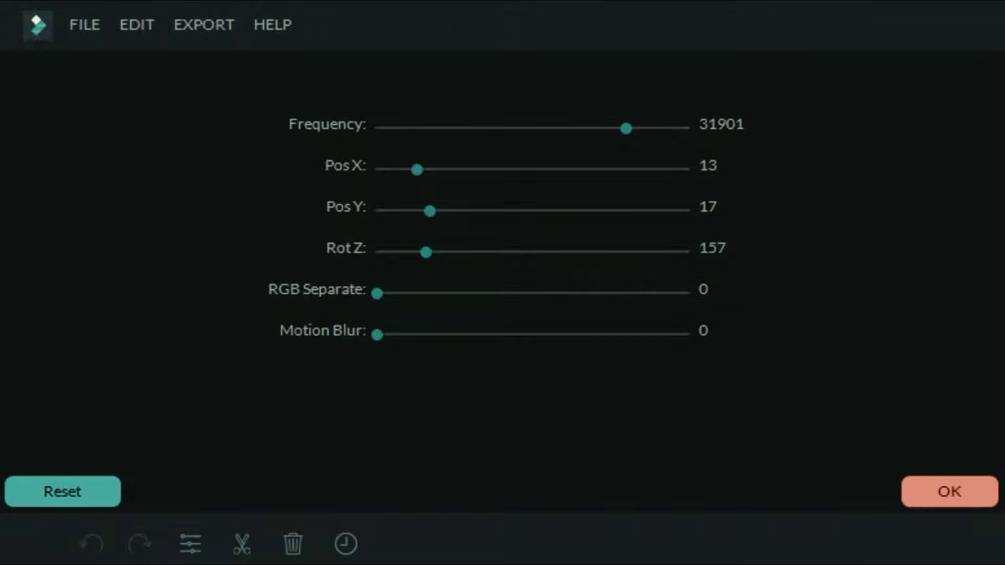
{"action": "left_click", "coordinate": [950, 492]}
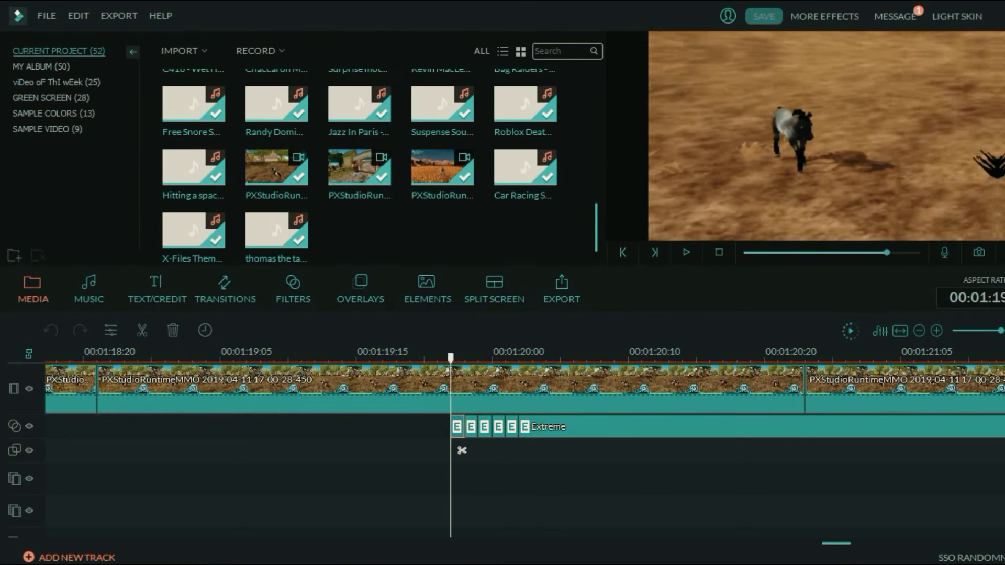
Step: Compare the first short Extreme filter segment's settings with the long one and play the footage through the shake effect
{"action": "double_click", "coordinate": [457, 426]}
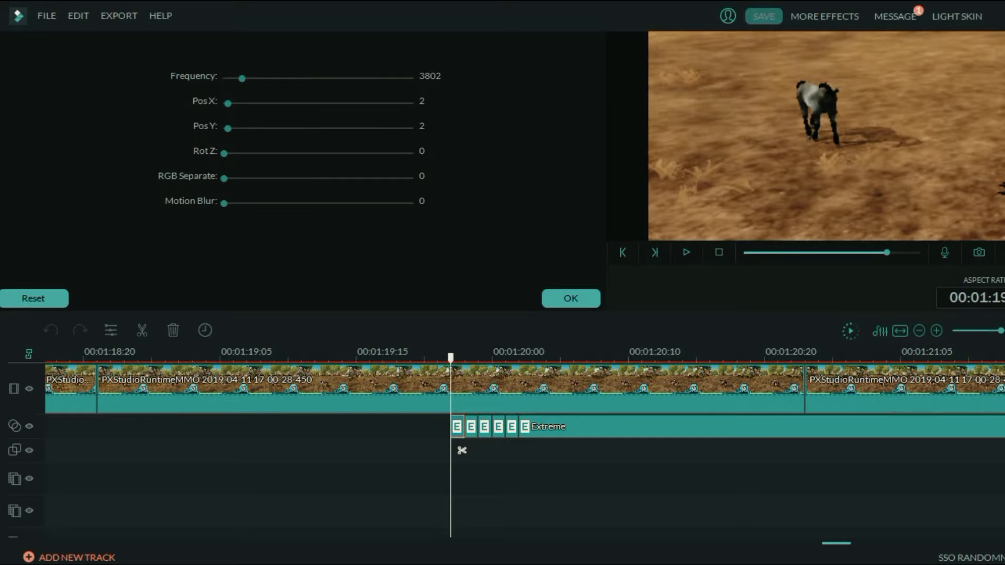
{"action": "left_click_drag", "start_coordinate": [462, 450], "coordinate": [134, 451]}
{"action": "key", "text": "space"}
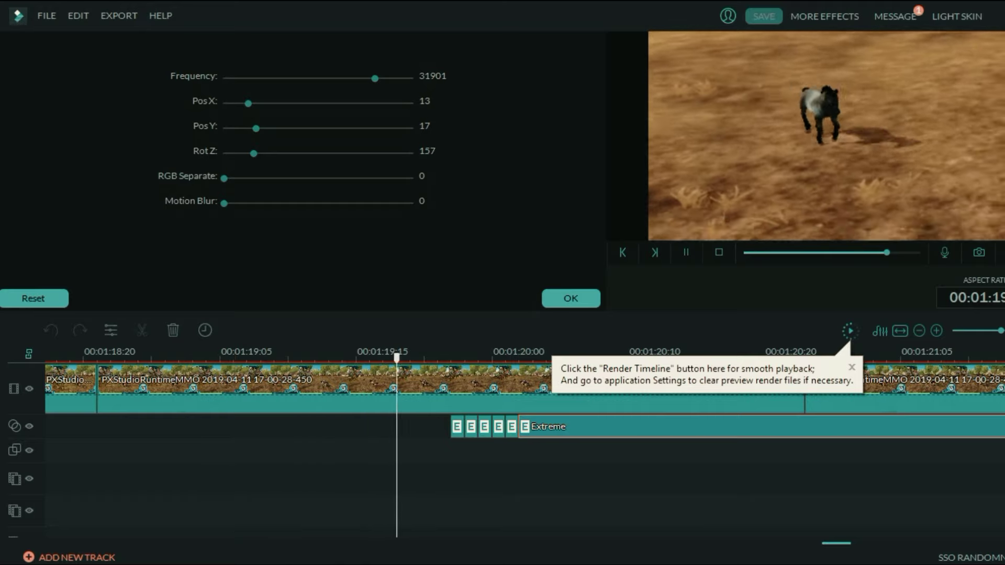
{"action": "key", "text": "space"}
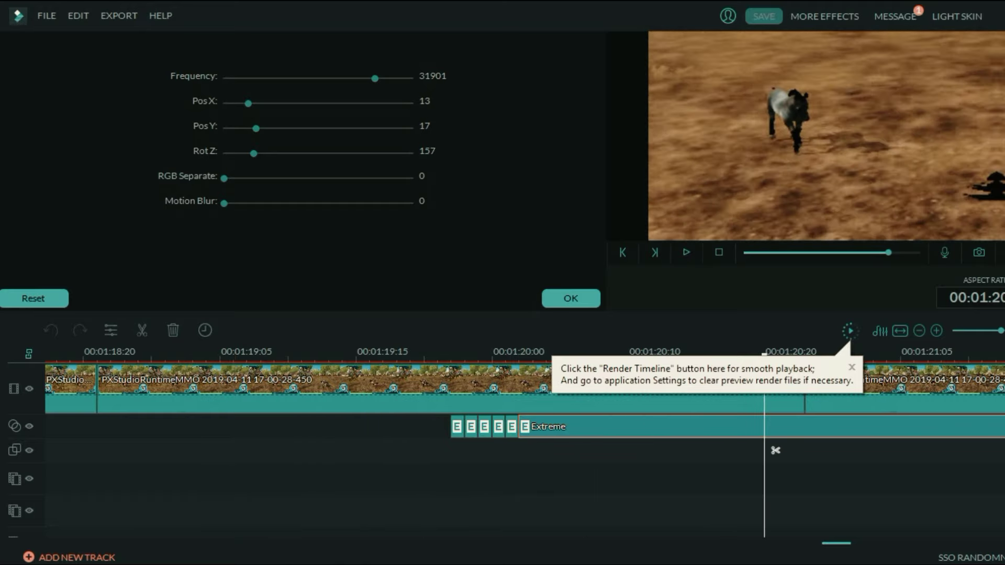
{"action": "key", "text": "Return"}
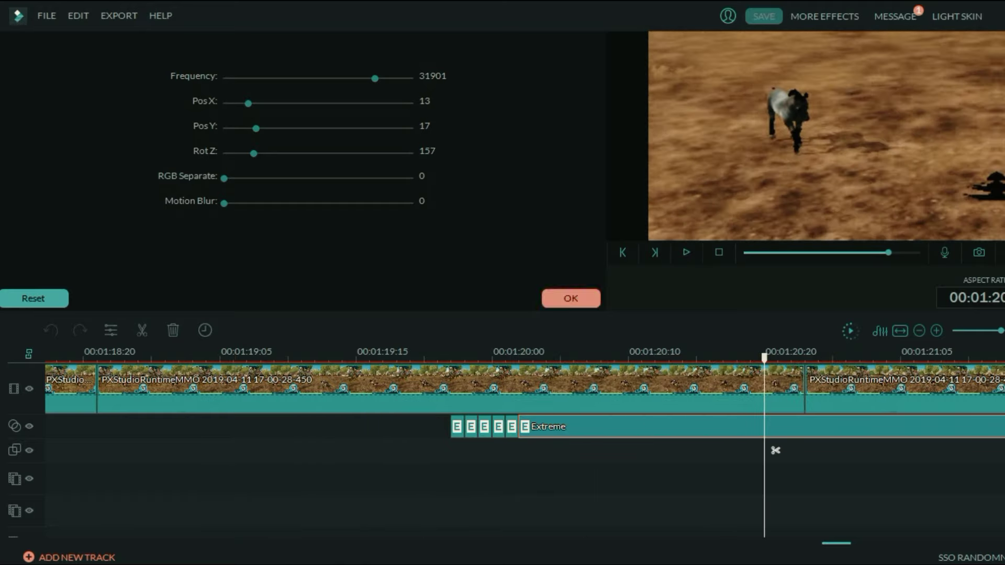
{"action": "left_click", "coordinate": [271, 450]}
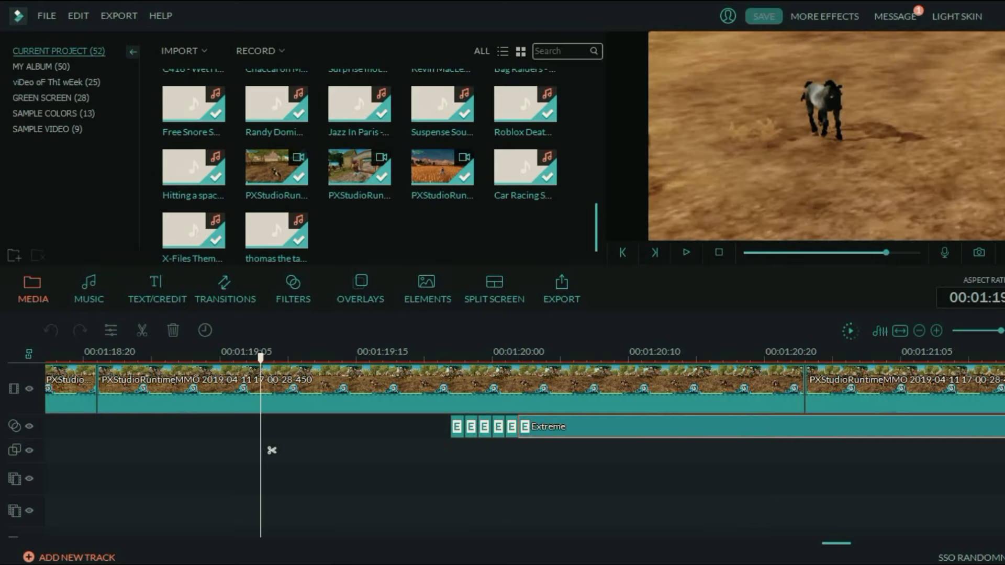
Step: Split the LensFlare 5 overlay above the 2019-06-19 clip at about 00:01:26 and play on from the cut
{"action": "scroll", "coordinate": [272, 451], "scroll_direction": "down", "scroll_amount": 5}
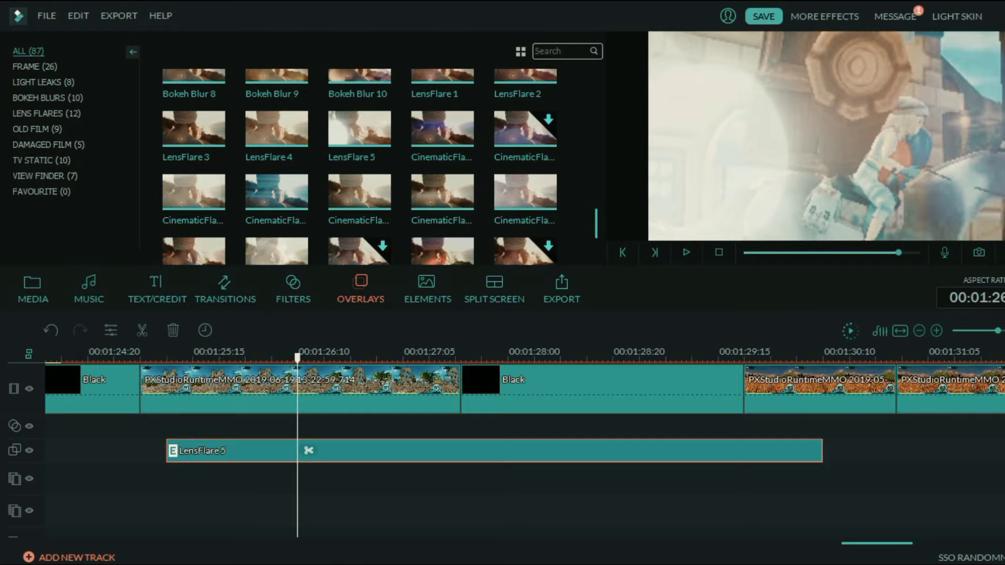
{"action": "left_click", "coordinate": [308, 450]}
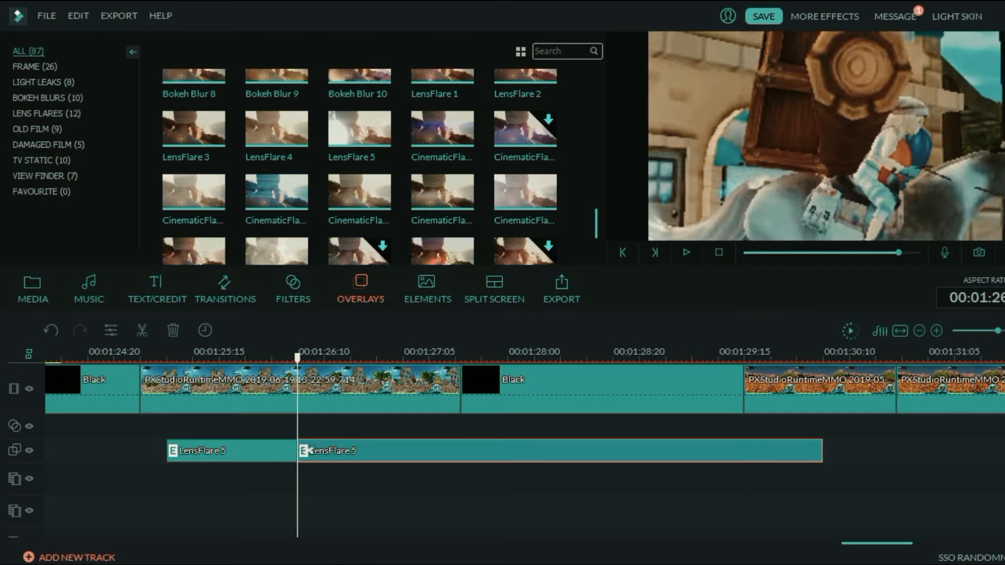
{"action": "key", "text": "space"}
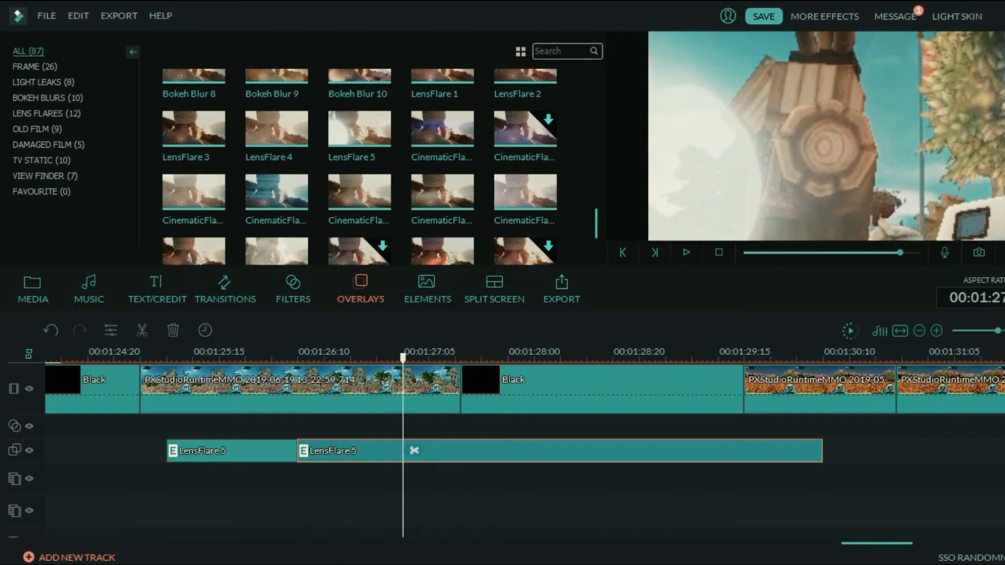
Step: Play the 2019-06-19 clip with its LensFlare 5 overlay from just before the flare begins, at about 00:01:25
{"action": "left_click", "coordinate": [161, 357]}
{"action": "key", "text": "space"}
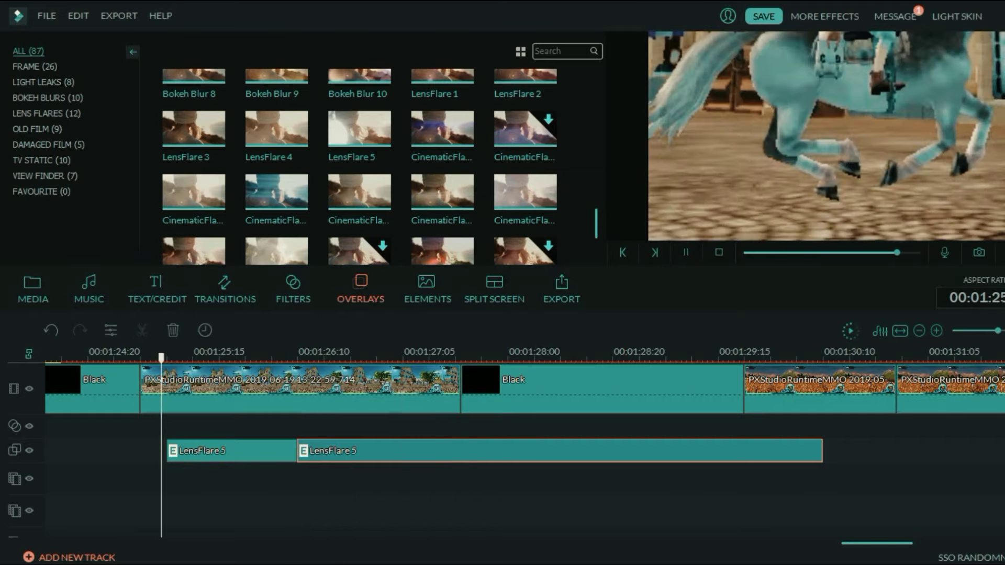
{"action": "key", "text": "space"}
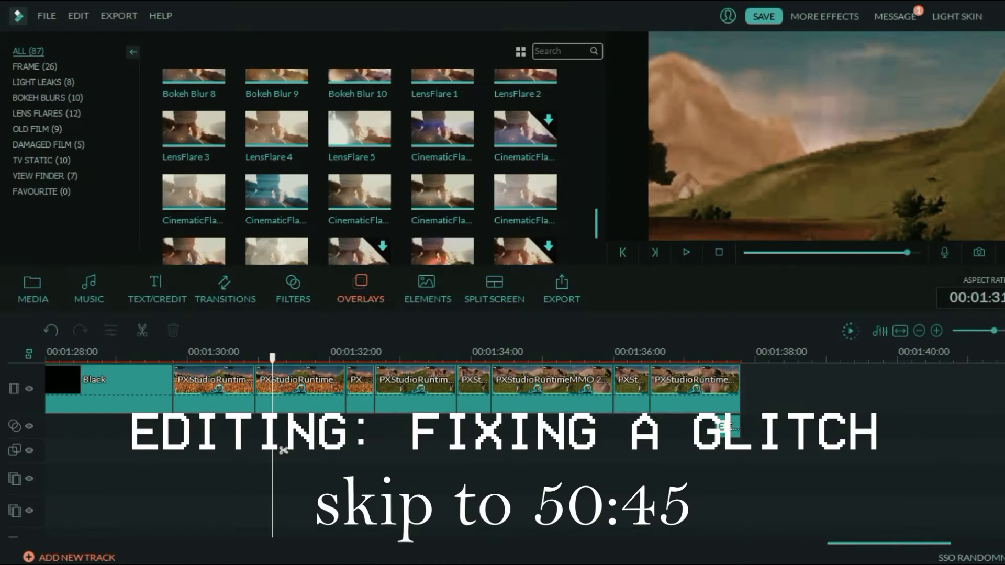
Step: Look through the short clips after the black clip one by one, from about 00:01:29 to 00:01:36, and play on
{"action": "left_click", "coordinate": [214, 390]}
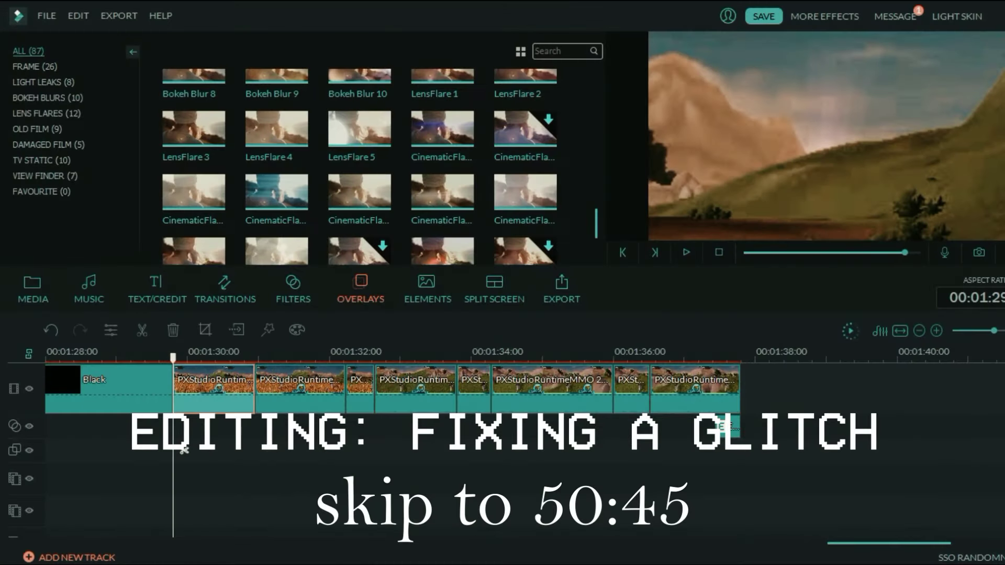
{"action": "left_click", "coordinate": [300, 390]}
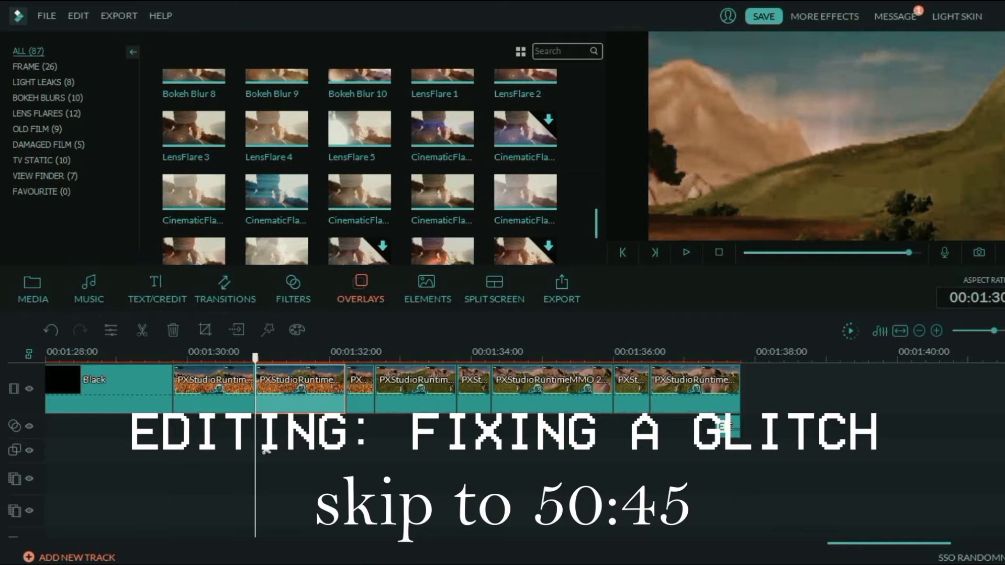
{"action": "left_click", "coordinate": [360, 390]}
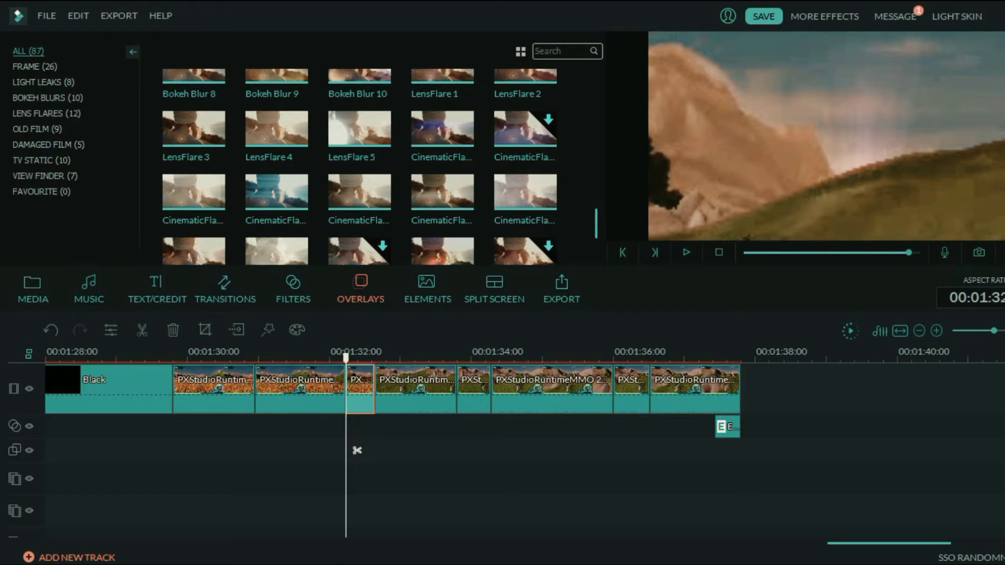
{"action": "key", "text": "Down"}
{"action": "key", "text": "Down"}
{"action": "key", "text": "Down"}
{"action": "key", "text": "Down"}
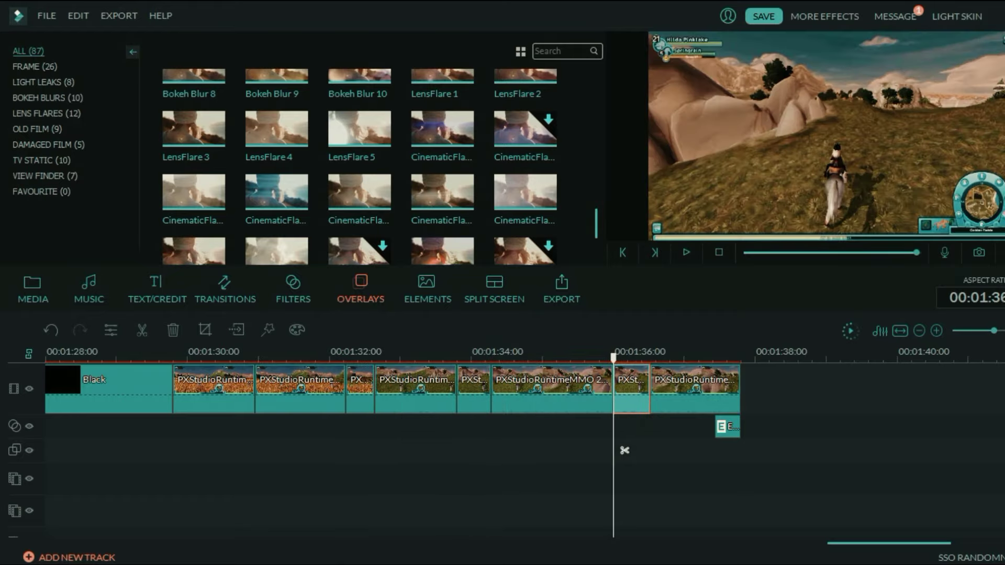
{"action": "key", "text": "Down"}
{"action": "key", "text": "space"}
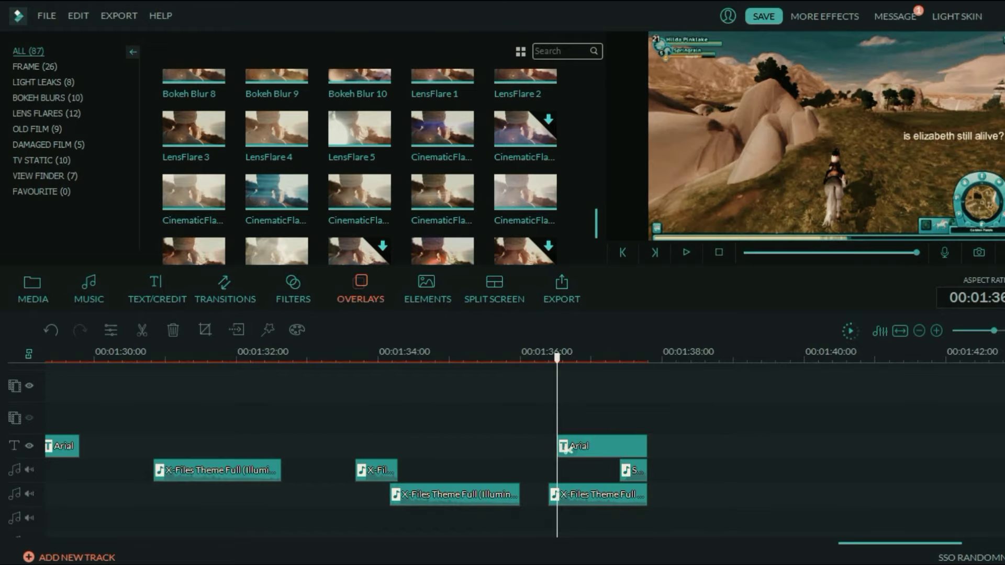
Step: Open the Arial title at about 00:01:36 for advanced editing, add three placeholder text boxes and clear the last one's text
{"action": "double_click", "coordinate": [568, 446]}
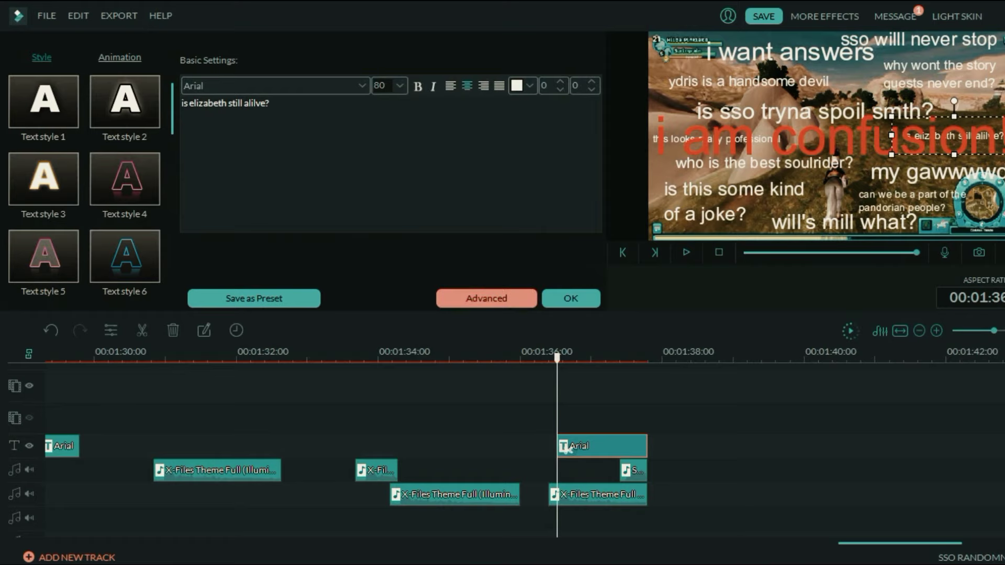
{"action": "left_click", "coordinate": [486, 298]}
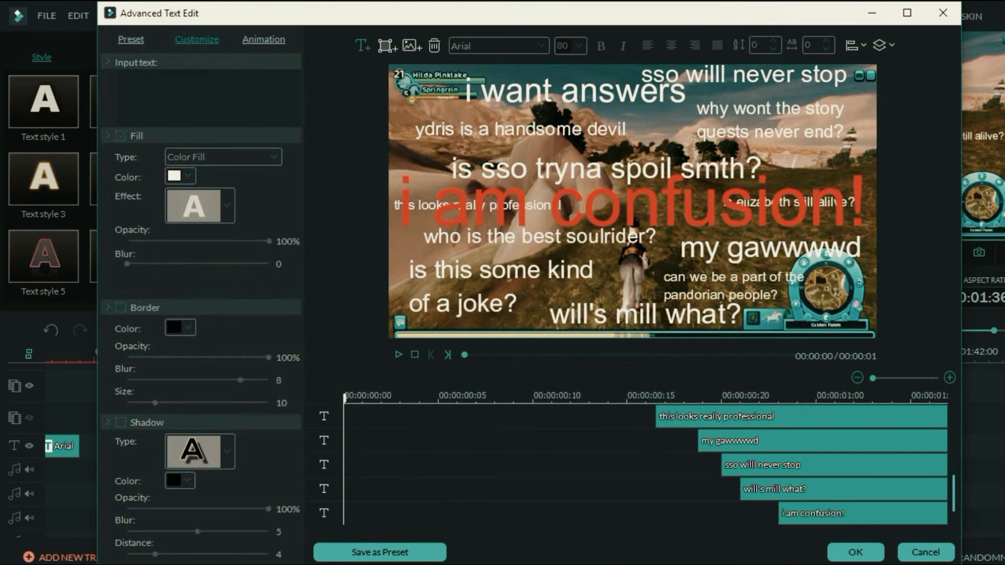
{"action": "left_click", "coordinate": [419, 246]}
{"action": "left_click", "coordinate": [363, 45]}
{"action": "left_click", "coordinate": [363, 45]}
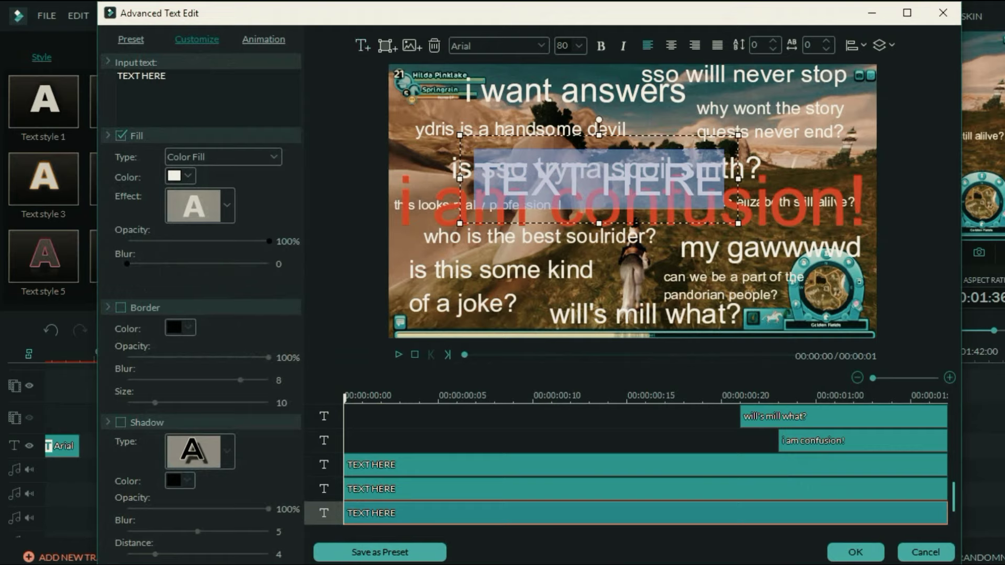
{"action": "key", "text": "BackSpace"}
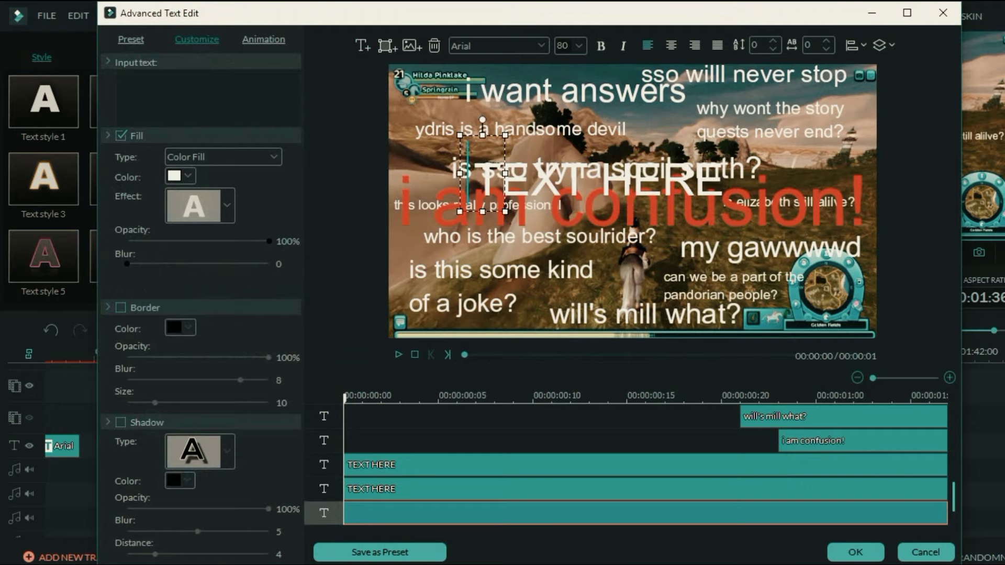
Step: Delete the three added text boxes from the title, keeping the existing question lines
{"action": "left_click", "coordinate": [599, 180]}
{"action": "left_click", "coordinate": [435, 46]}
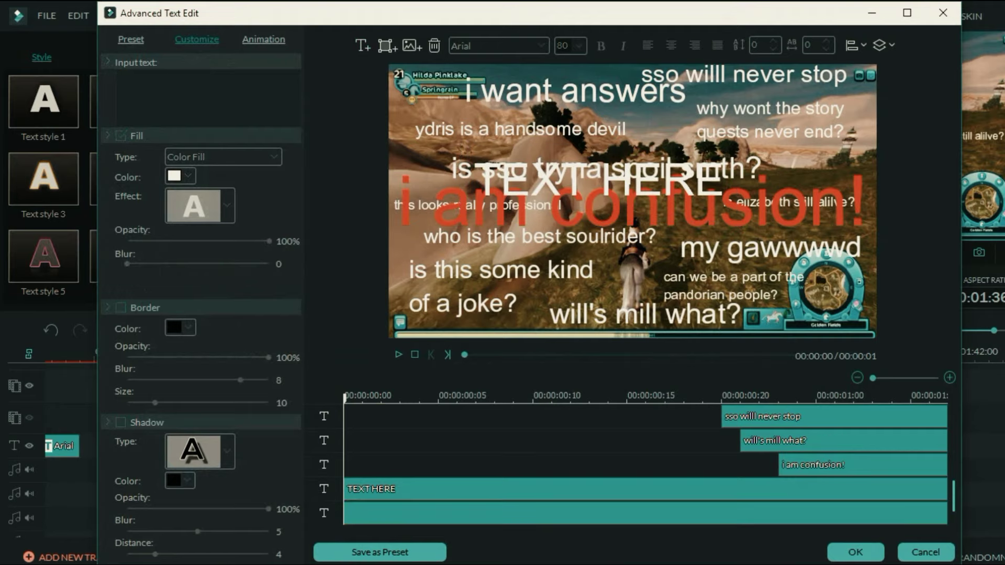
{"action": "left_click", "coordinate": [471, 513]}
{"action": "left_click", "coordinate": [434, 45]}
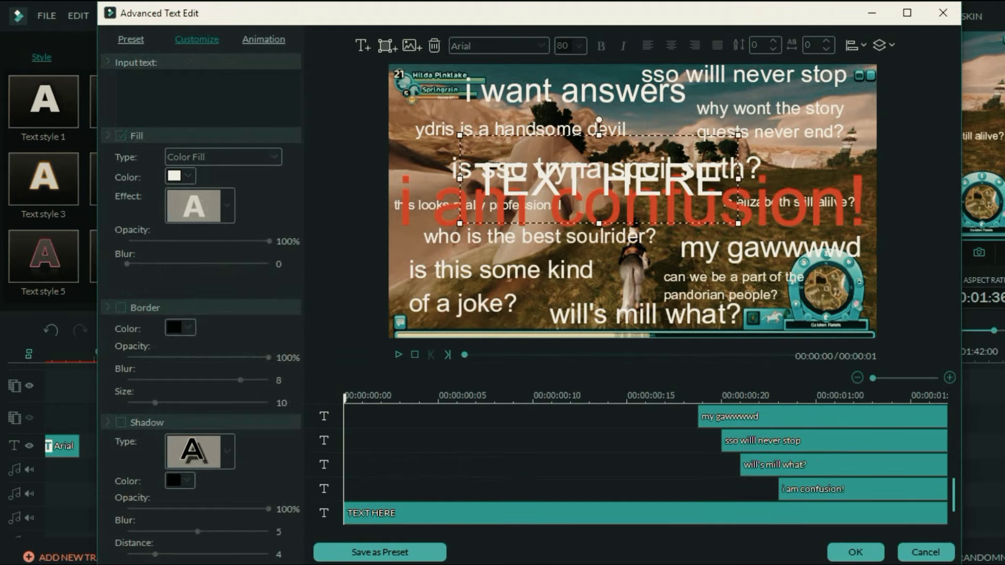
{"action": "left_click", "coordinate": [471, 513]}
{"action": "left_click", "coordinate": [434, 46]}
Step: Play the title's staggered text lines from "is elizabeth still alilve?" through "i am confusion!" and accept the title
{"action": "scroll", "coordinate": [646, 464], "scroll_direction": "up", "scroll_amount": 5}
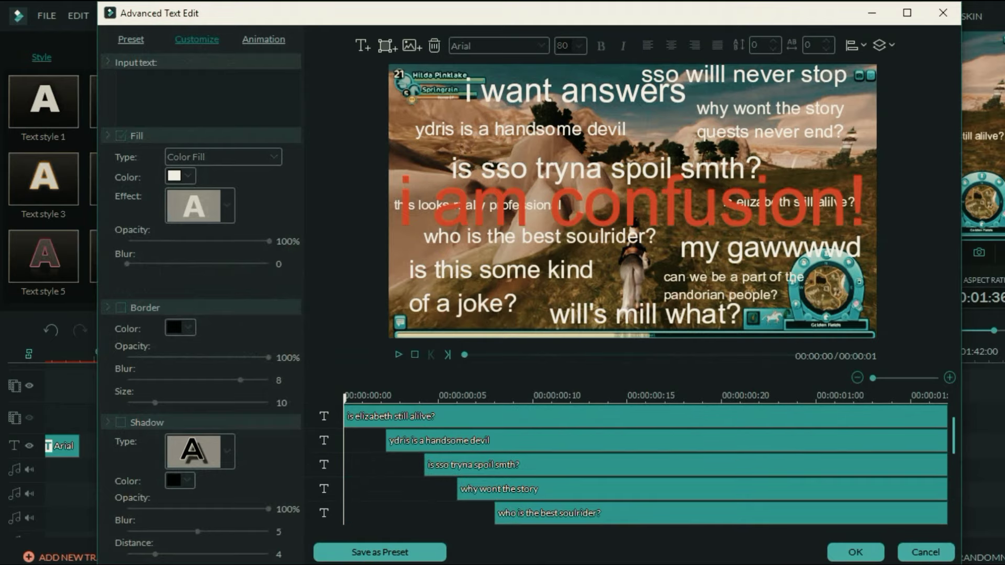
{"action": "key", "text": "space"}
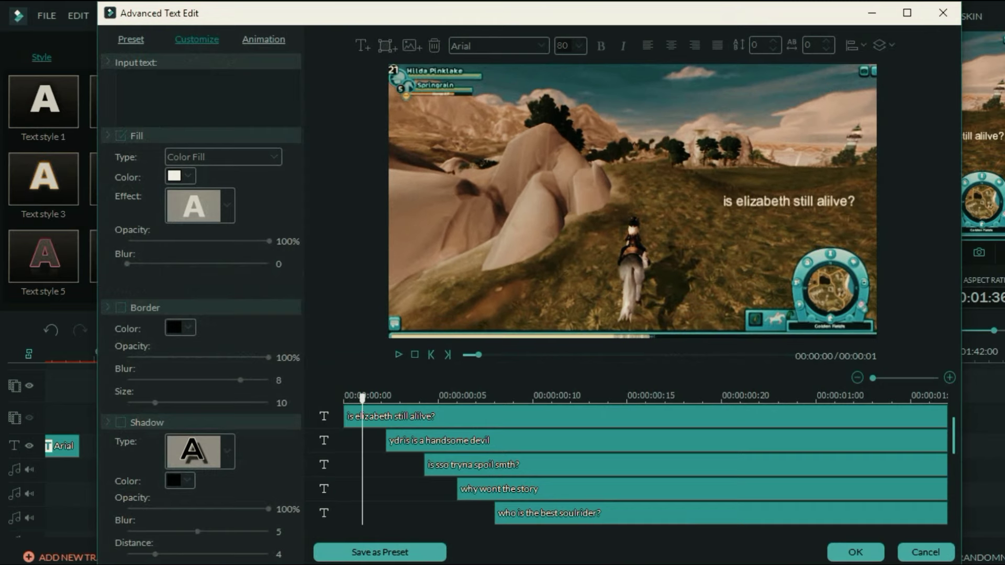
{"action": "key", "text": "space"}
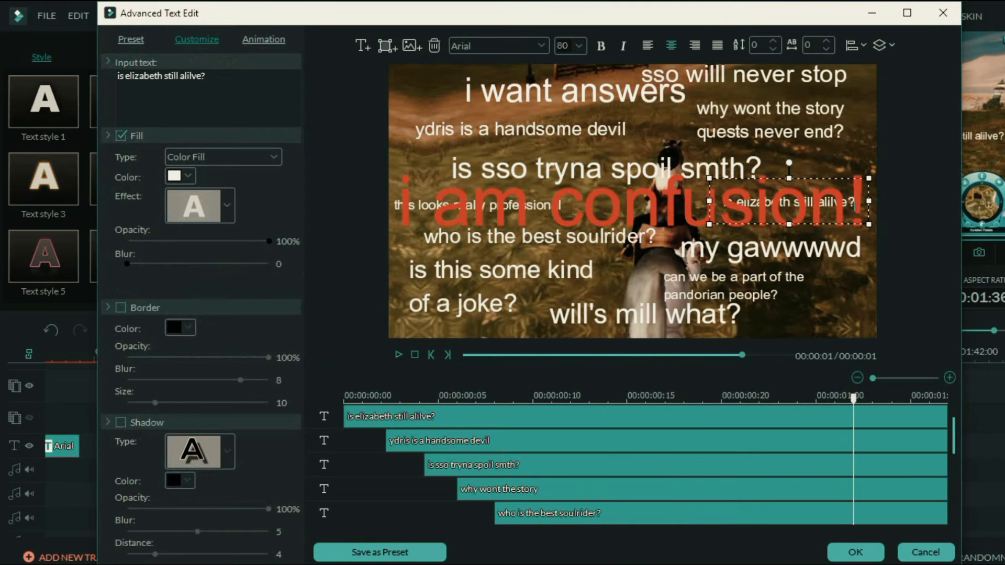
{"action": "scroll", "coordinate": [644, 463], "scroll_direction": "down", "scroll_amount": 5}
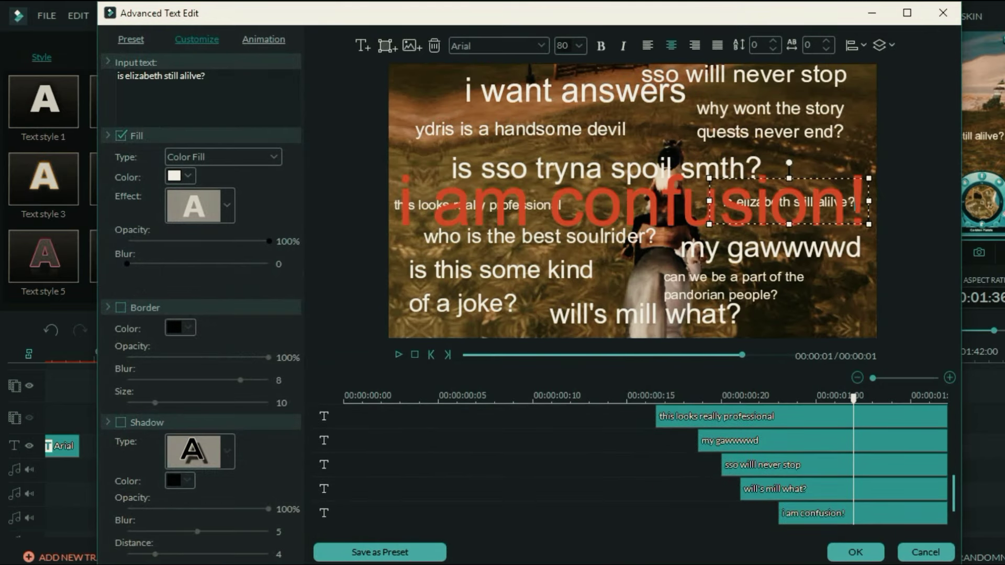
{"action": "key", "text": "space"}
{"action": "key", "text": "space"}
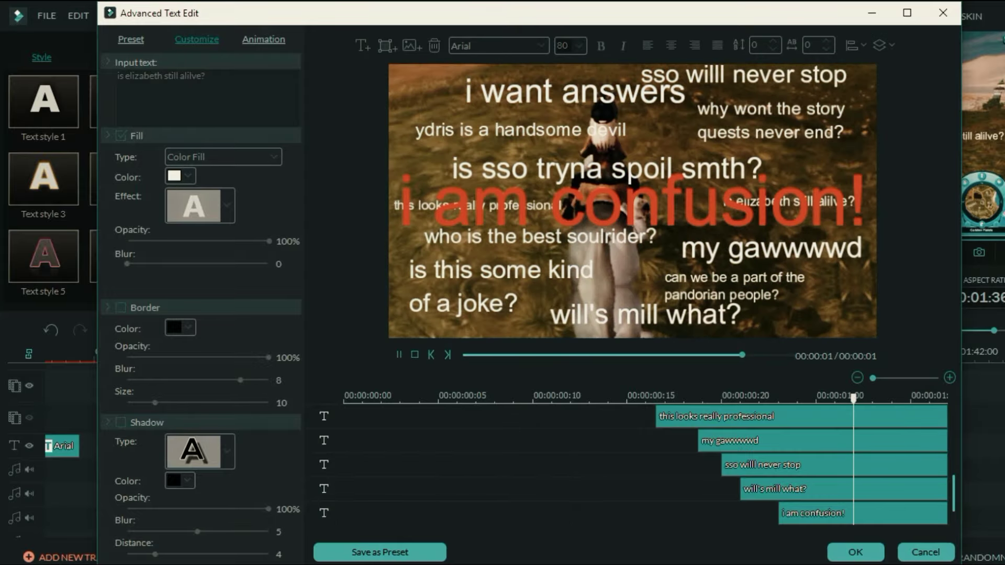
{"action": "left_click", "coordinate": [856, 552]}
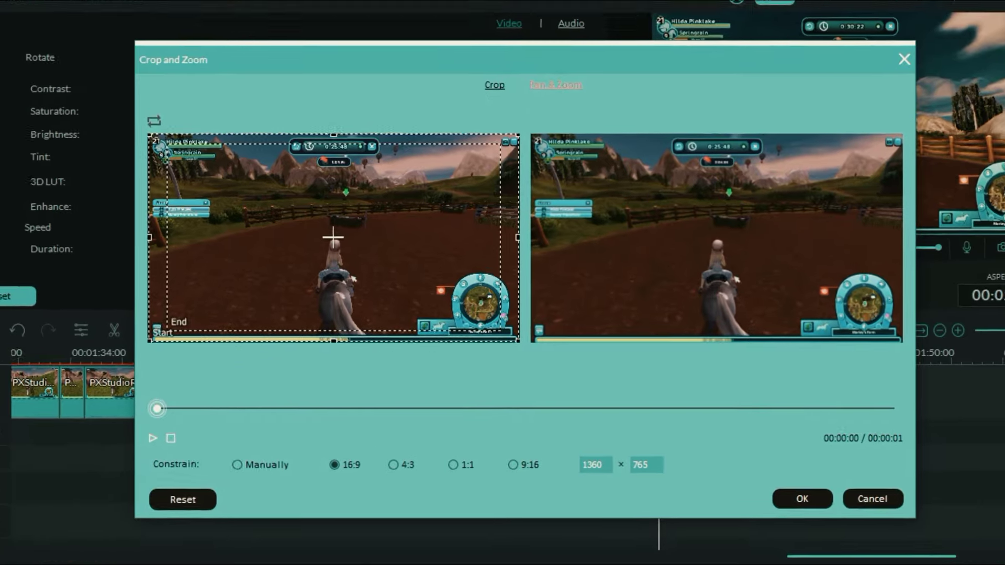
Step: Swap the riding clip's pan-and-zoom start and end frames, shrink the start frame to 397 × 223 and centre it
{"action": "left_click_drag", "start_coordinate": [522, 147], "coordinate": [413, 208]}
{"action": "left_click_drag", "start_coordinate": [344, 159], "coordinate": [496, 76]}
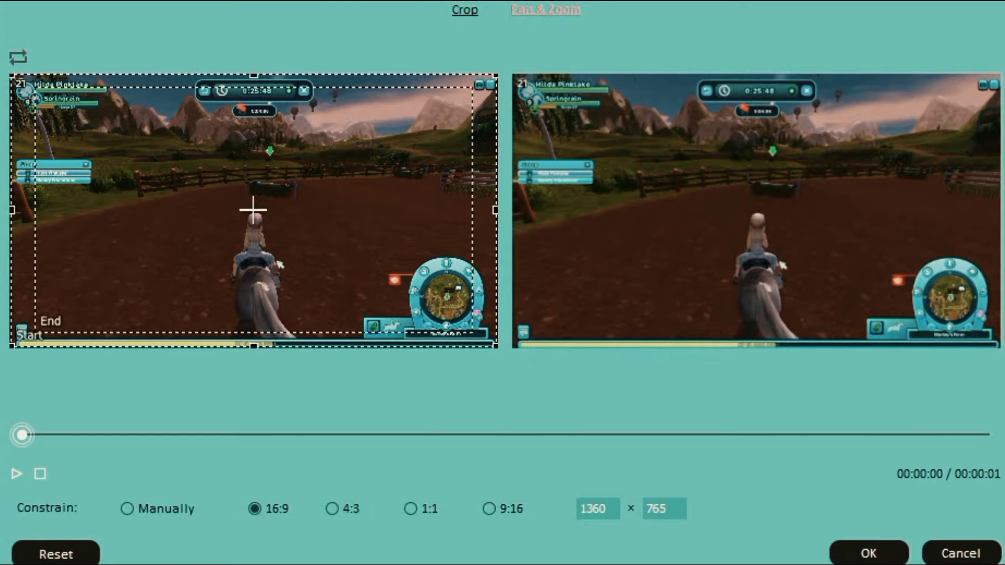
{"action": "left_click", "coordinate": [50, 321]}
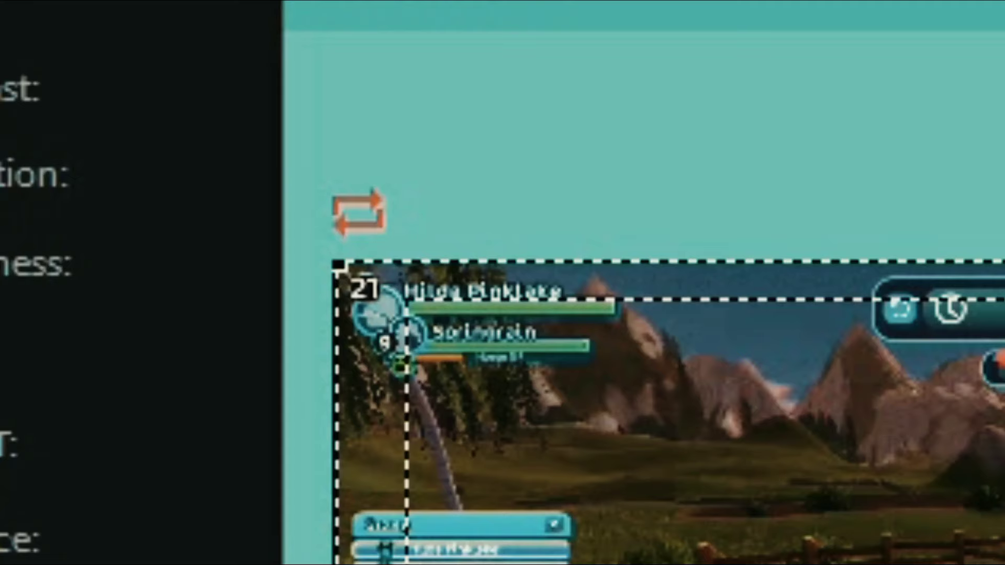
{"action": "left_click", "coordinate": [359, 212]}
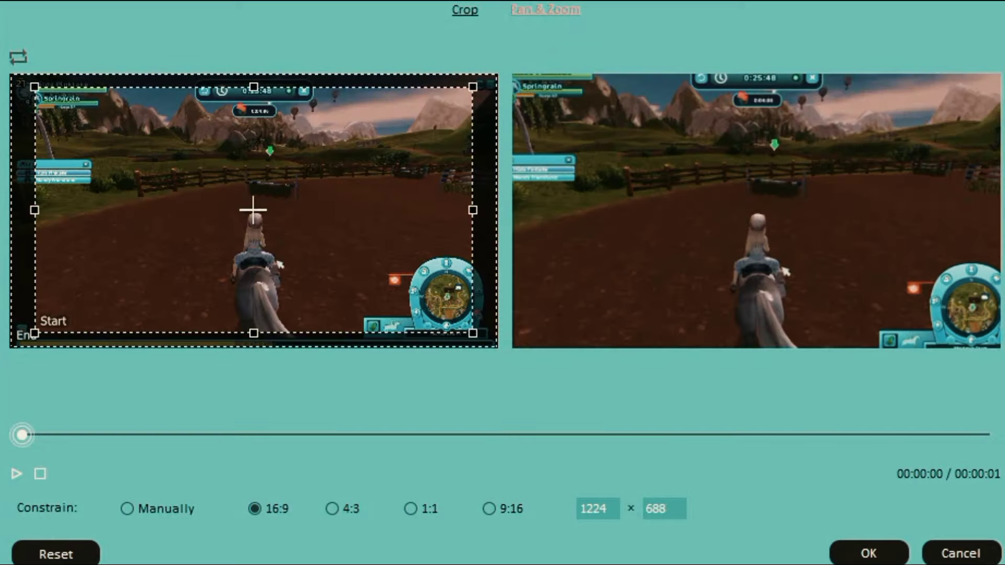
{"action": "left_click_drag", "start_coordinate": [35, 87], "coordinate": [331, 254]}
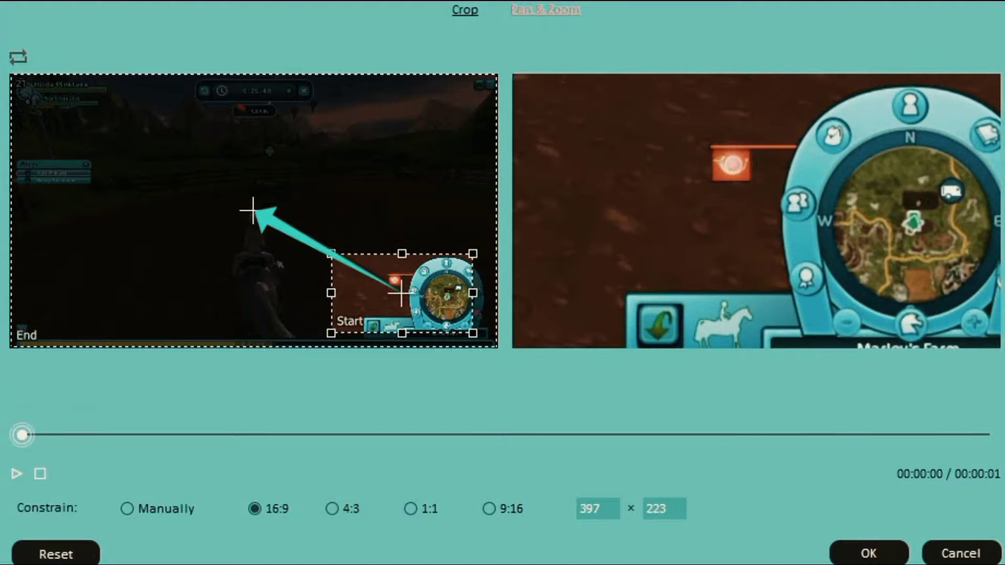
{"action": "left_click_drag", "start_coordinate": [402, 293], "coordinate": [254, 211]}
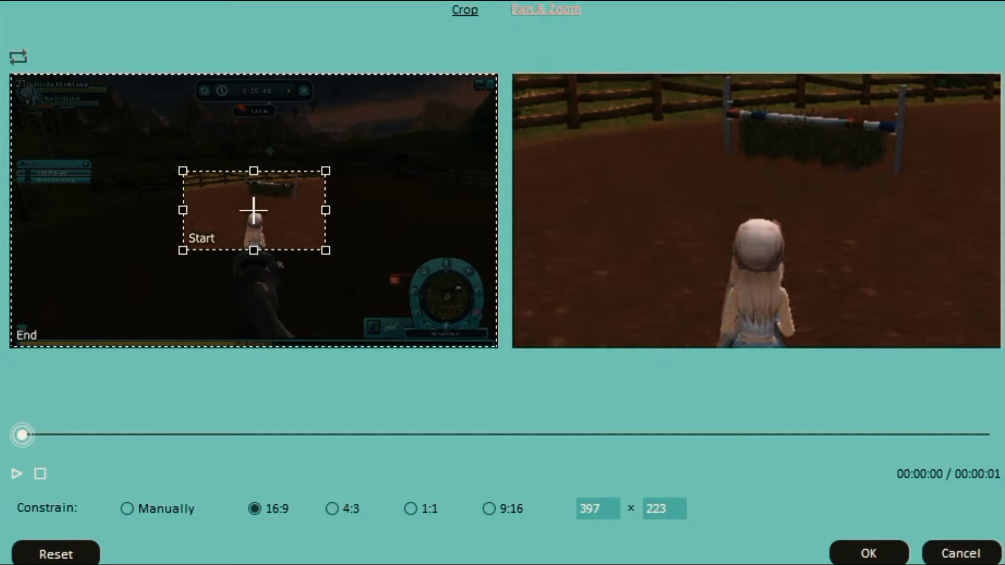
Step: Swap the frames back so the zoom ends on the small centred frame, and preview the zoom-in
{"action": "left_click", "coordinate": [18, 56]}
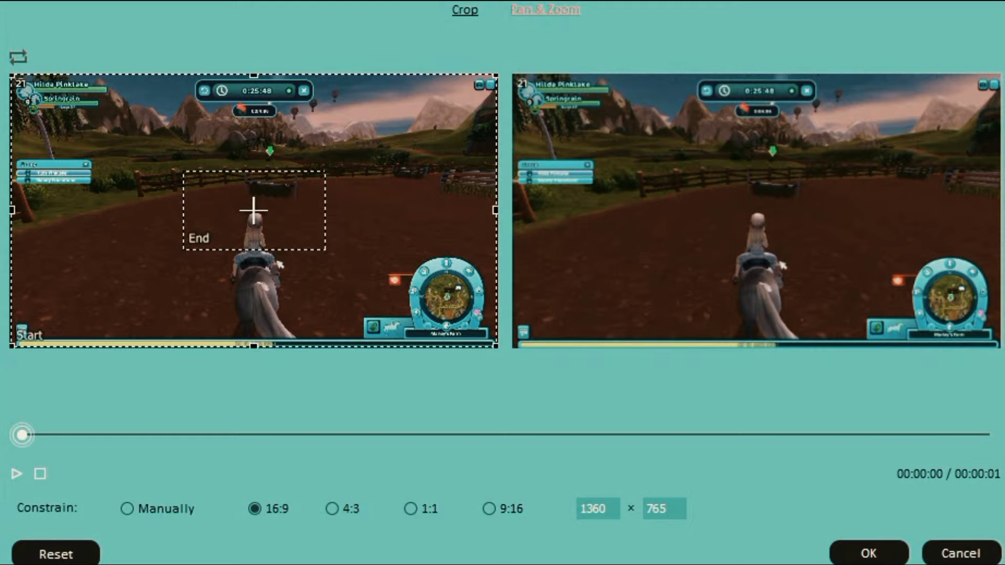
{"action": "left_click", "coordinate": [254, 211]}
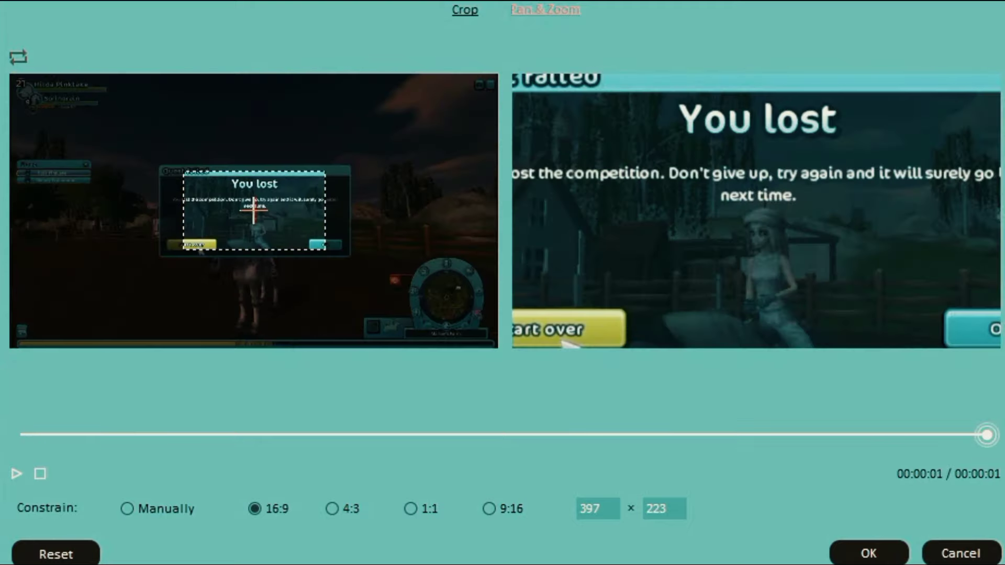
{"action": "left_click", "coordinate": [104, 294]}
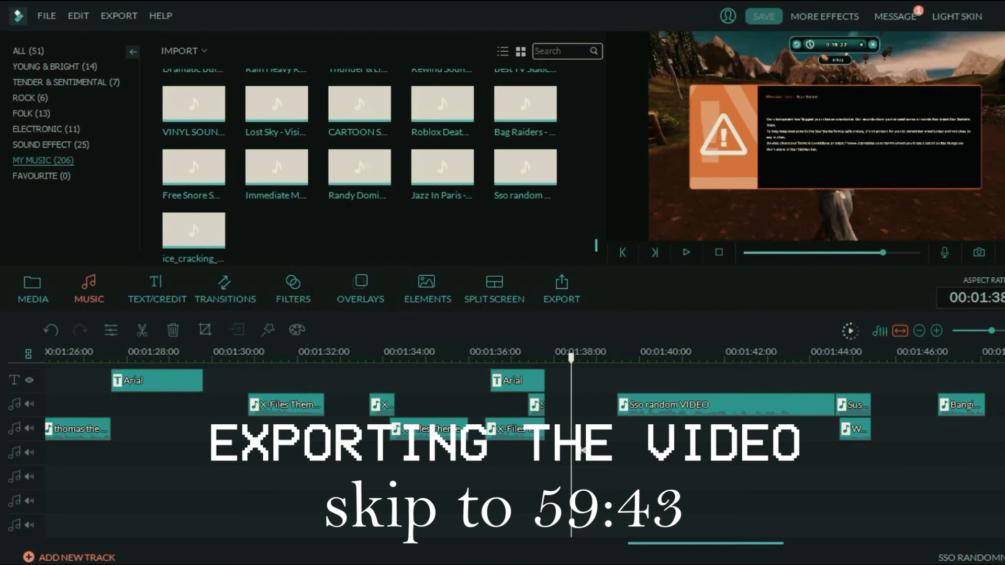
Step: Survey the music, text, overlay and video tracks across the whole project timeline and examine the clips around 00:01:17 more closely
{"action": "left_click", "coordinate": [900, 331]}
{"action": "key", "text": "Escape"}
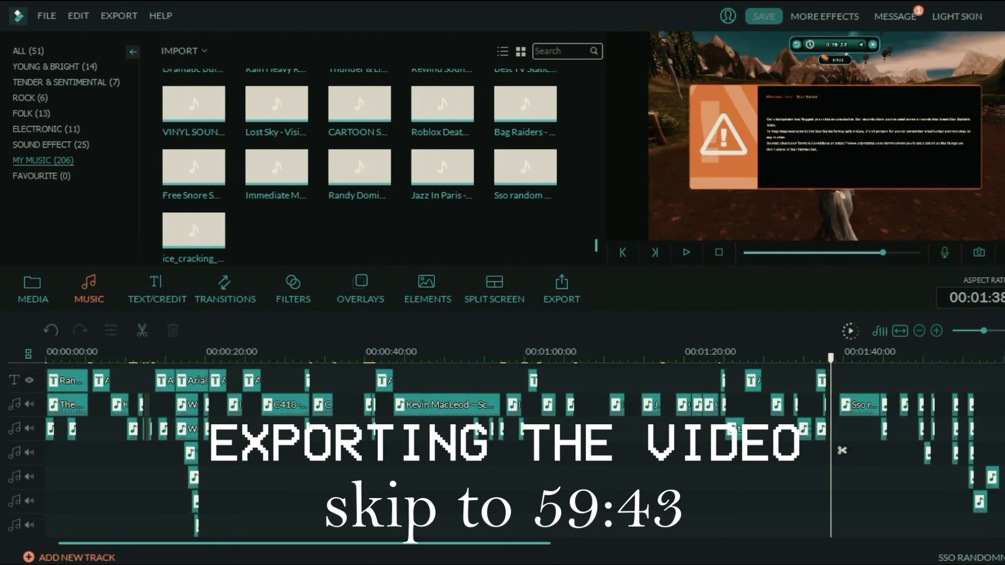
{"action": "scroll", "coordinate": [842, 451], "scroll_direction": "up", "scroll_amount": 2}
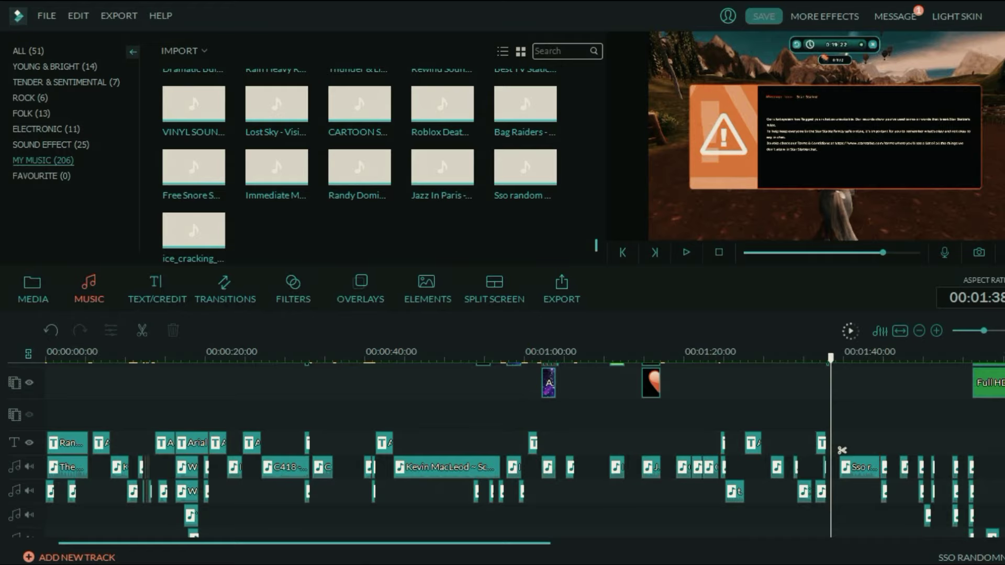
{"action": "scroll", "coordinate": [842, 450], "scroll_direction": "up", "scroll_amount": 4}
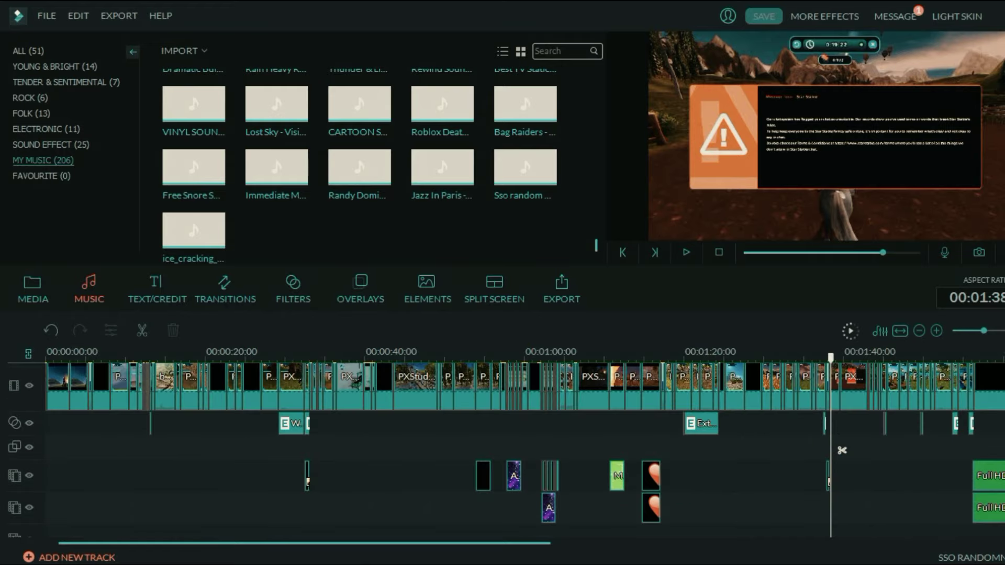
{"action": "scroll", "coordinate": [524, 443], "scroll_direction": "right", "scroll_amount": 5}
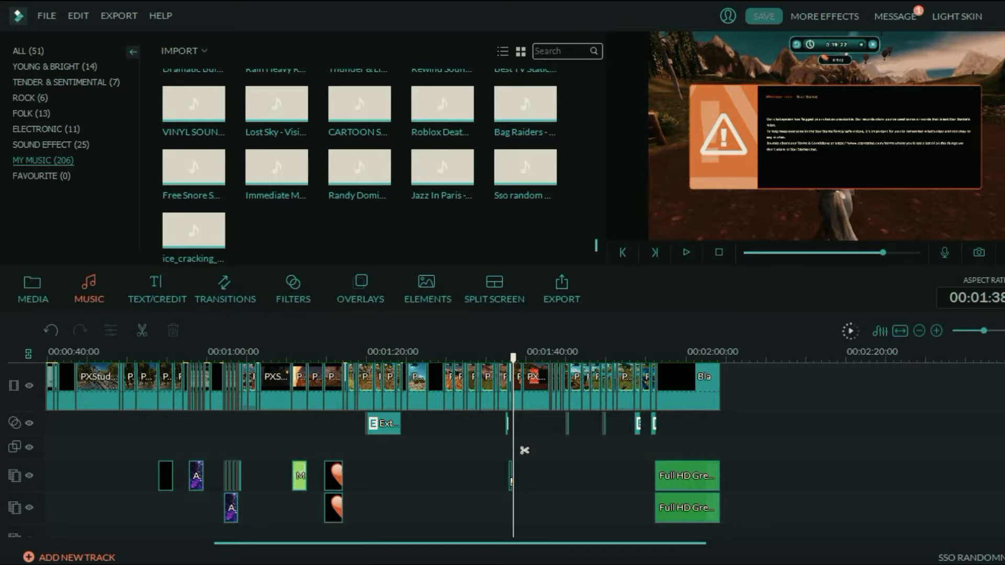
{"action": "scroll", "coordinate": [524, 450], "scroll_direction": "up", "scroll_amount": 3}
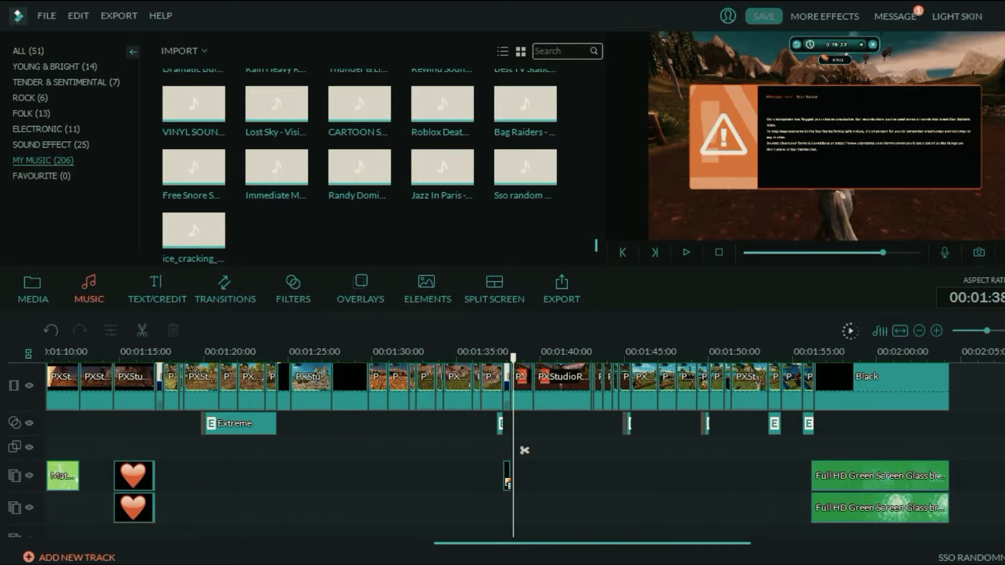
{"action": "scroll", "coordinate": [525, 450], "scroll_direction": "up", "scroll_amount": 4}
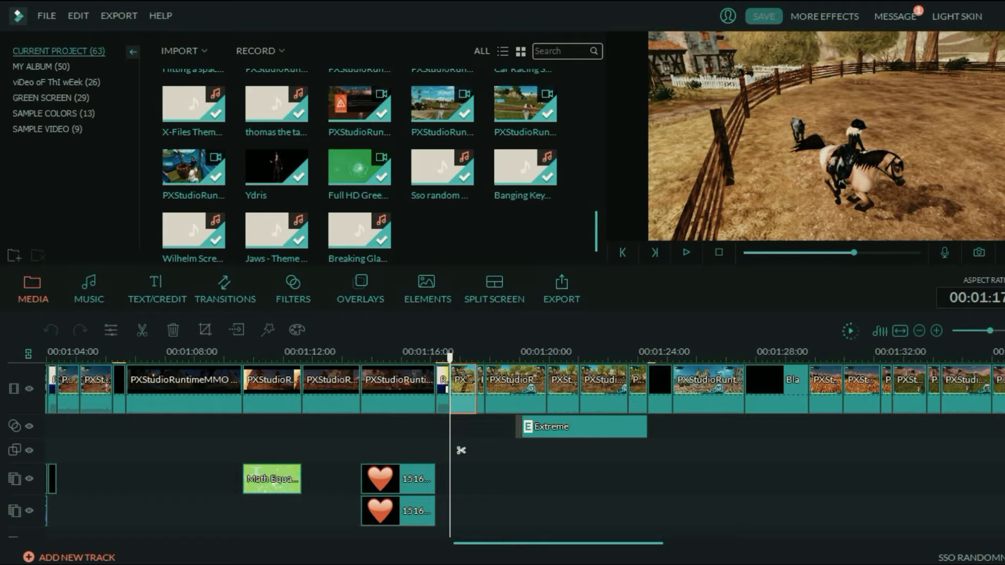
{"action": "scroll", "coordinate": [461, 450], "scroll_direction": "up", "scroll_amount": 5}
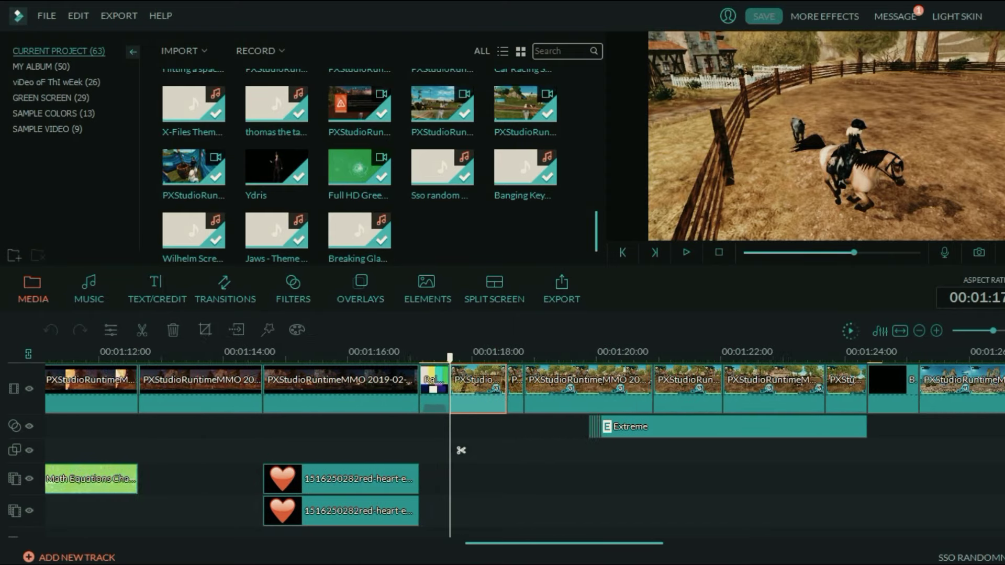
{"action": "scroll", "coordinate": [461, 451], "scroll_direction": "up", "scroll_amount": 2}
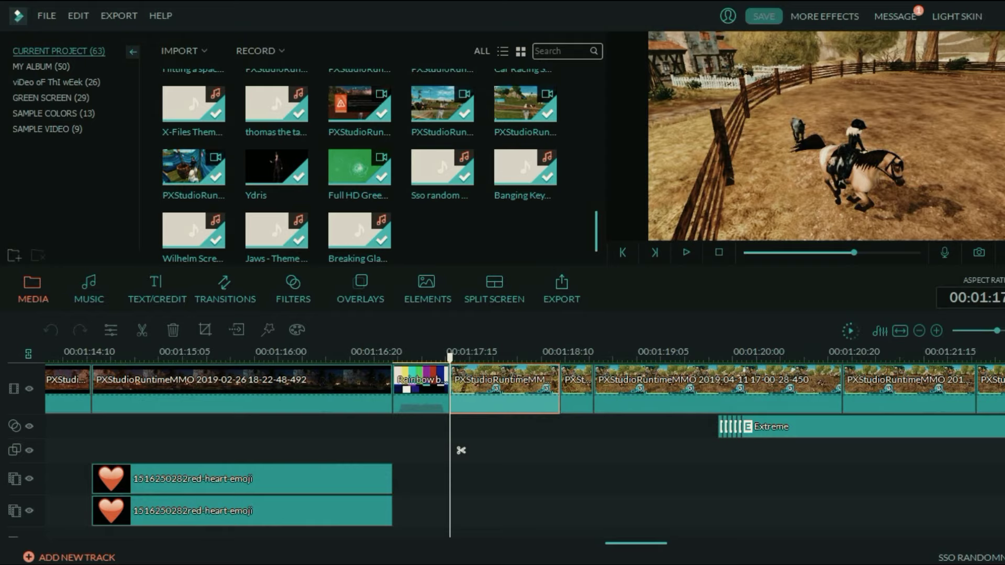
Step: Review the riding clip's 880 × 495 crop and the following short clip's pan-and-zoom frames, accepting both unchanged
{"action": "left_click", "coordinate": [205, 330]}
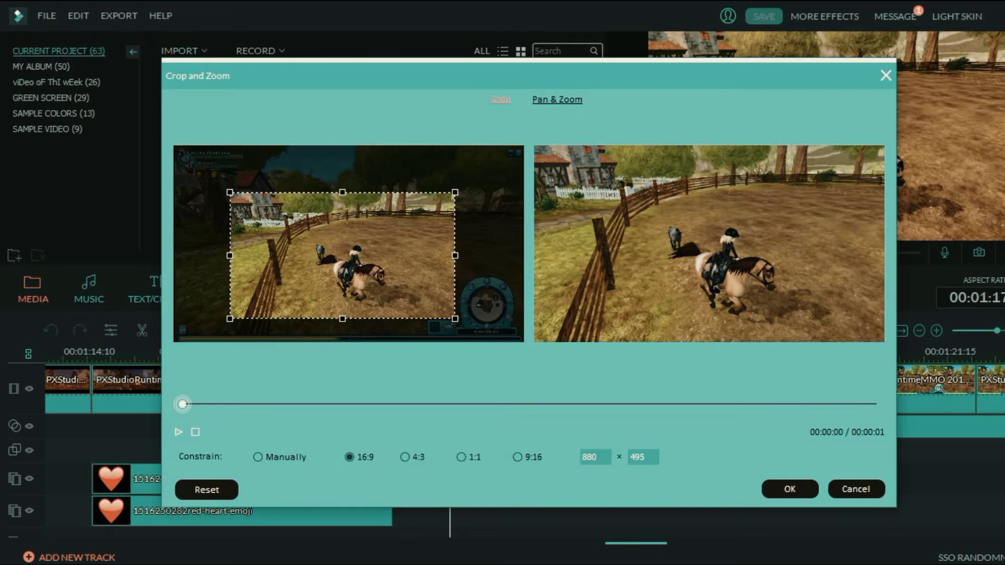
{"action": "left_click", "coordinate": [790, 489]}
{"action": "left_click_drag", "start_coordinate": [460, 451], "coordinate": [572, 451]}
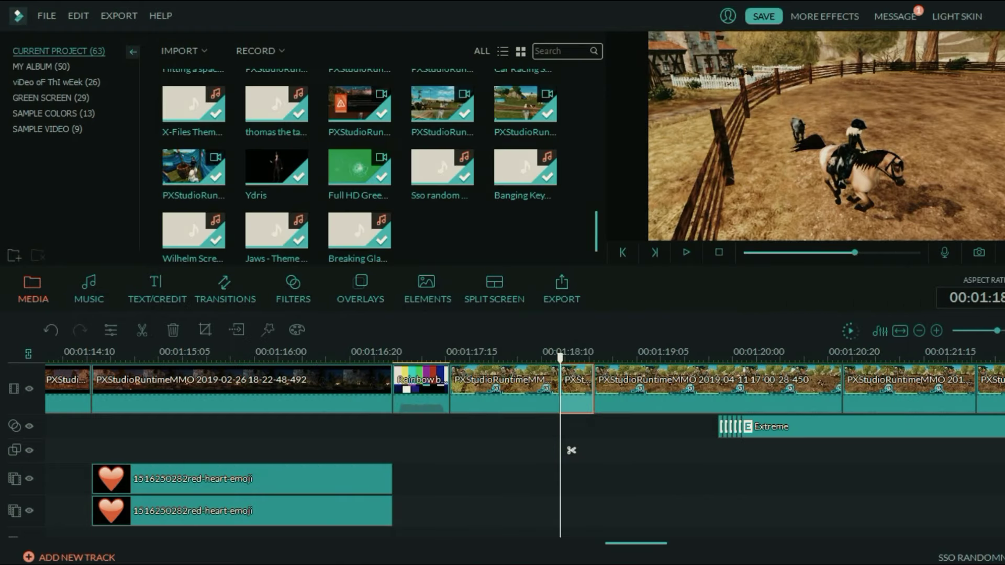
{"action": "key", "text": "alt+c"}
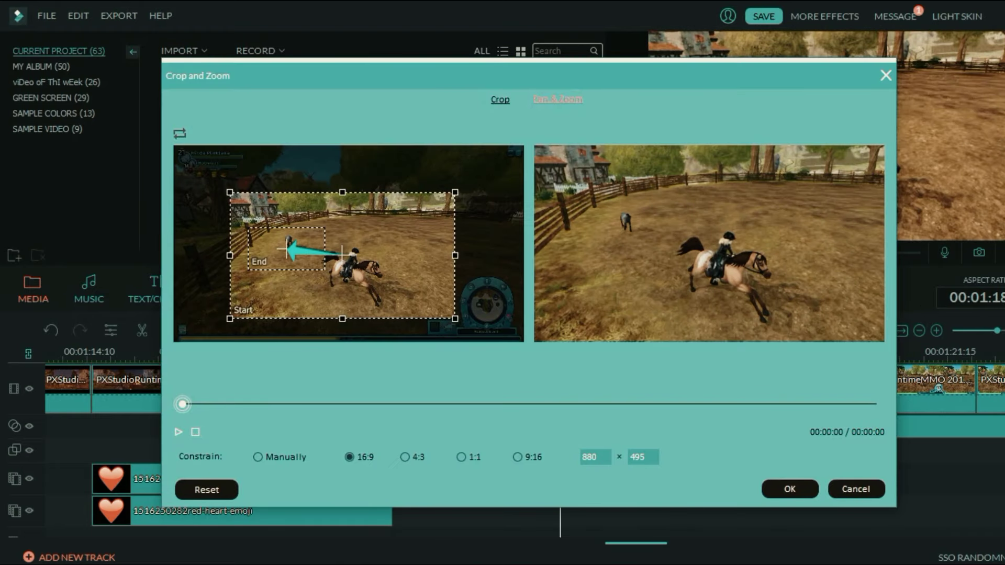
{"action": "left_click", "coordinate": [790, 489]}
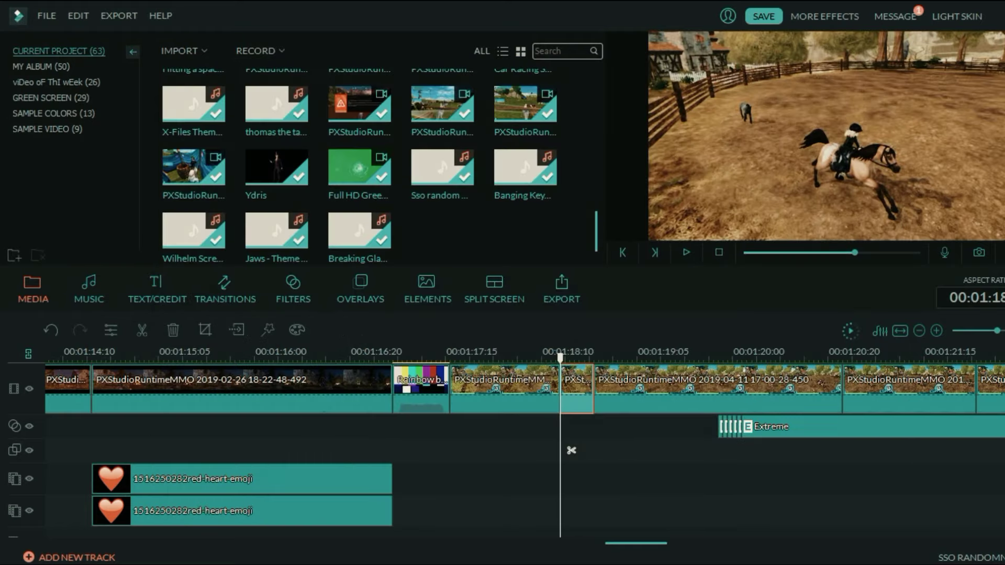
Step: Move the next riding clip's 389 × 219 pan-and-zoom end frame up onto the trees and fence, and accept it
{"action": "left_click_drag", "start_coordinate": [575, 450], "coordinate": [605, 450]}
{"action": "key", "text": "alt+c"}
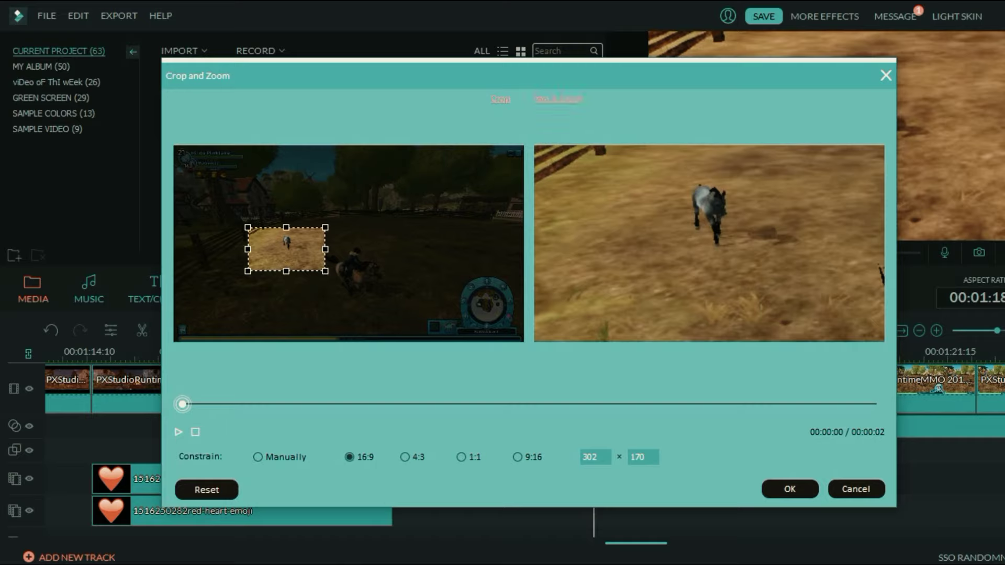
{"action": "left_click", "coordinate": [558, 99]}
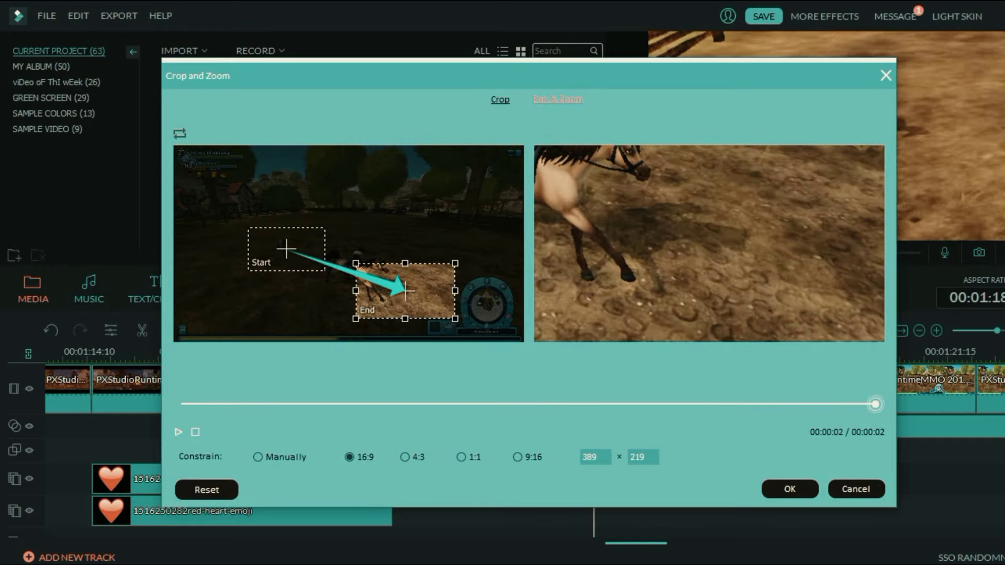
{"action": "left_click_drag", "start_coordinate": [406, 292], "coordinate": [444, 208]}
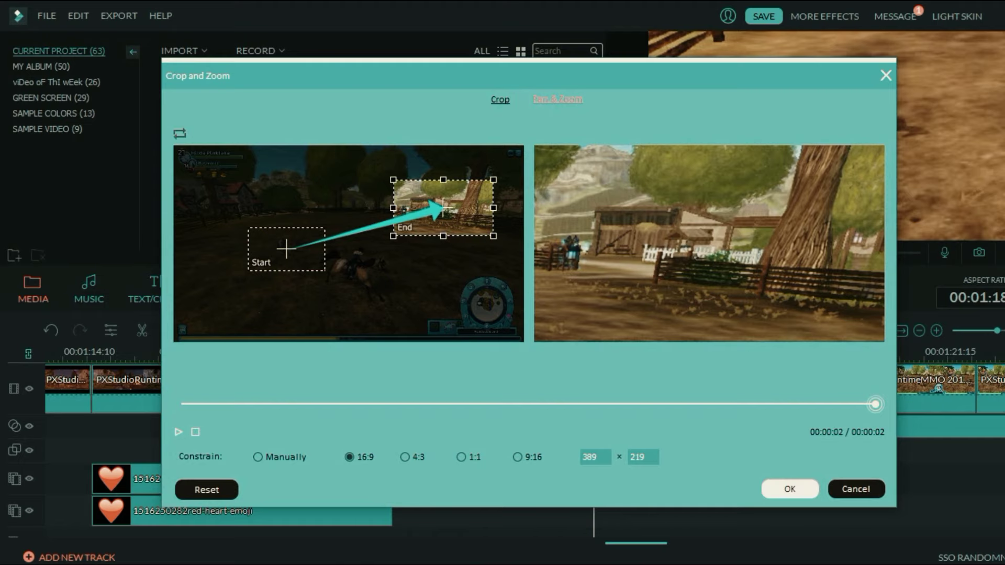
{"action": "left_click", "coordinate": [790, 489]}
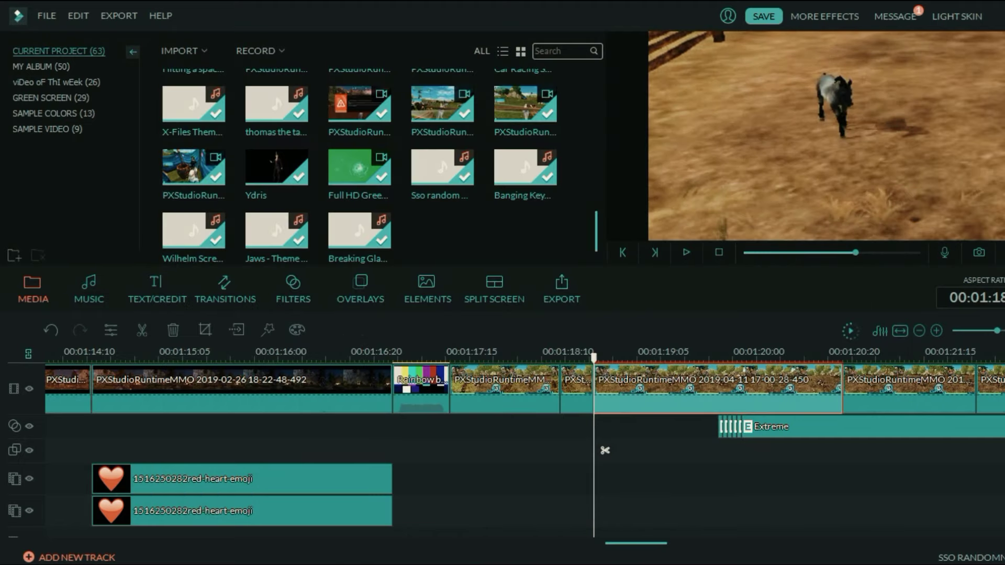
Step: Split the riding clip about two frames after its start, just past 00:01:18:20
{"action": "mouse_move", "coordinate": [595, 358]}
{"action": "left_mouse_down"}
{"action": "mouse_move", "coordinate": [532, 358]}
{"action": "mouse_move", "coordinate": [595, 359]}
{"action": "left_mouse_up"}
{"action": "mouse_move", "coordinate": [594, 450]}
{"action": "left_mouse_down"}
{"action": "mouse_move", "coordinate": [642, 451]}
{"action": "mouse_move", "coordinate": [600, 450]}
{"action": "left_mouse_up"}
{"action": "scroll", "coordinate": [619, 450], "scroll_direction": "up", "scroll_amount": 3}
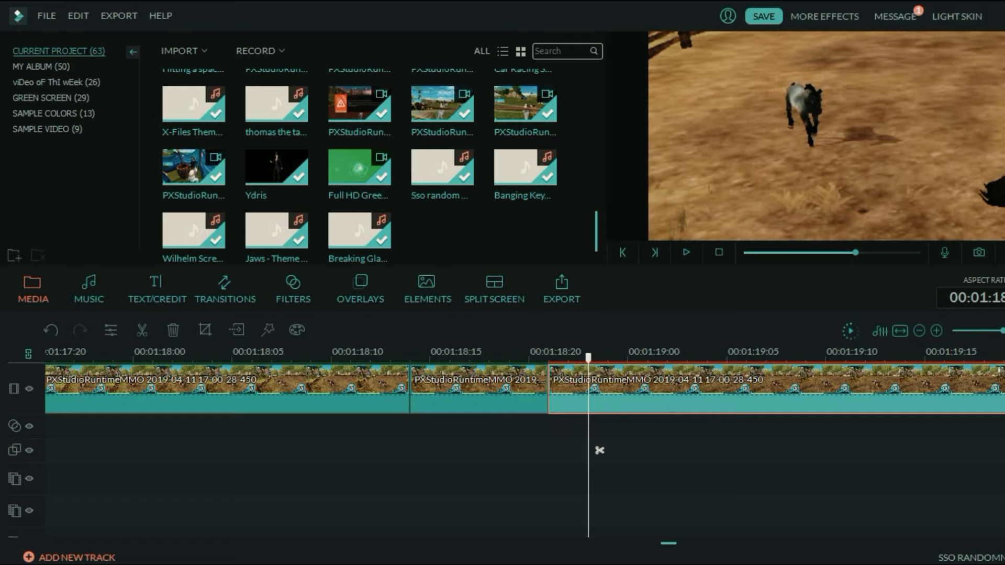
{"action": "left_click", "coordinate": [599, 450]}
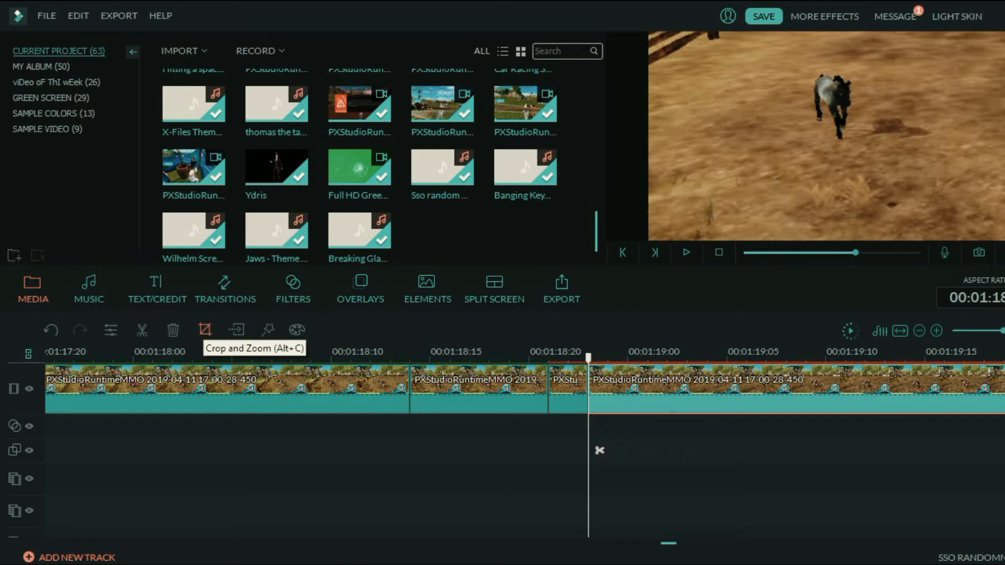
Step: Swap the new piece's pan-and-zoom frames, then enlarge the end frame to 508 × 286 and place it over the ridden horse
{"action": "left_click", "coordinate": [204, 329]}
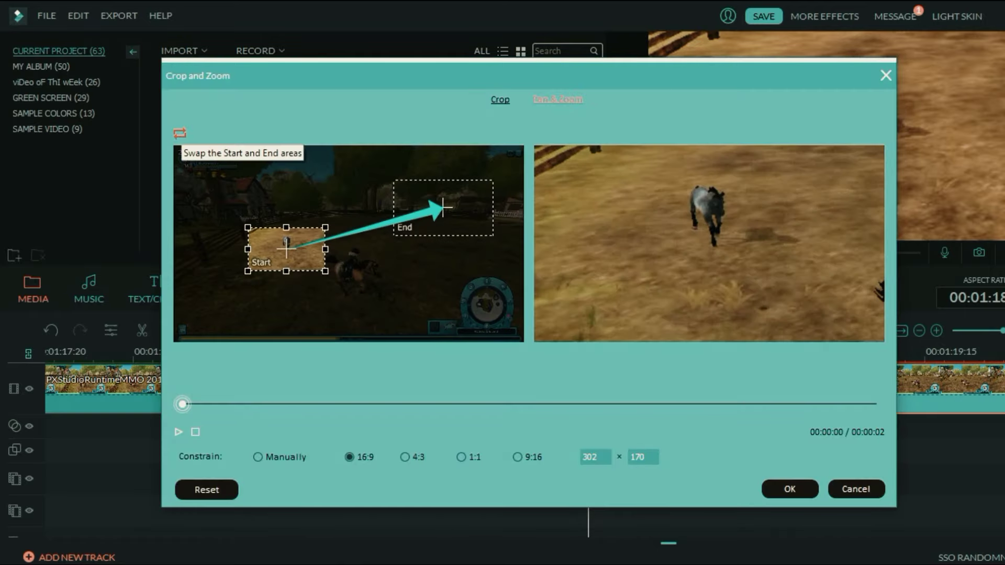
{"action": "left_click", "coordinate": [180, 133]}
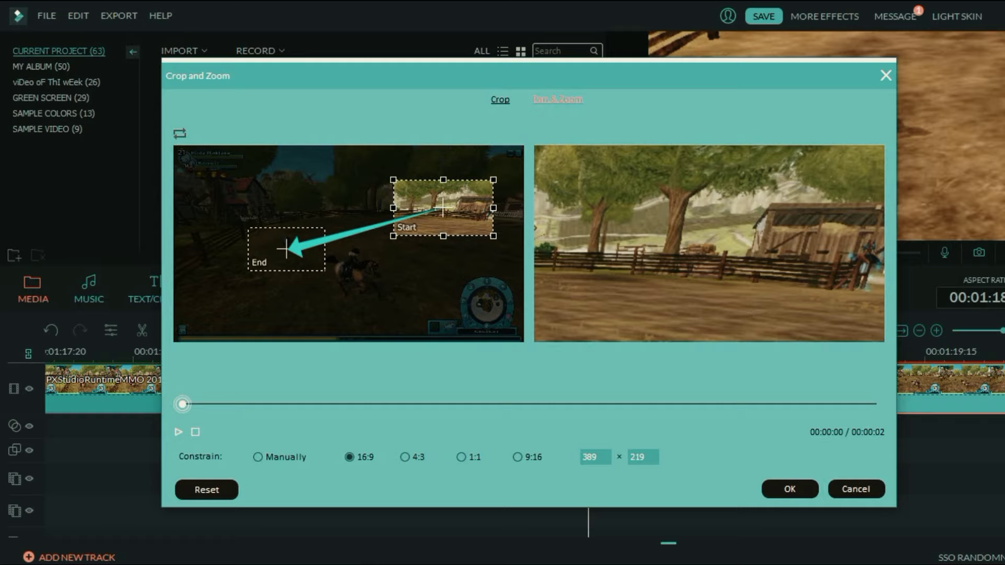
{"action": "mouse_move", "coordinate": [286, 249]}
{"action": "left_mouse_down"}
{"action": "mouse_move", "coordinate": [374, 291]}
{"action": "mouse_move", "coordinate": [284, 241]}
{"action": "left_mouse_up"}
{"action": "left_click_drag", "start_coordinate": [349, 278], "coordinate": [380, 301]}
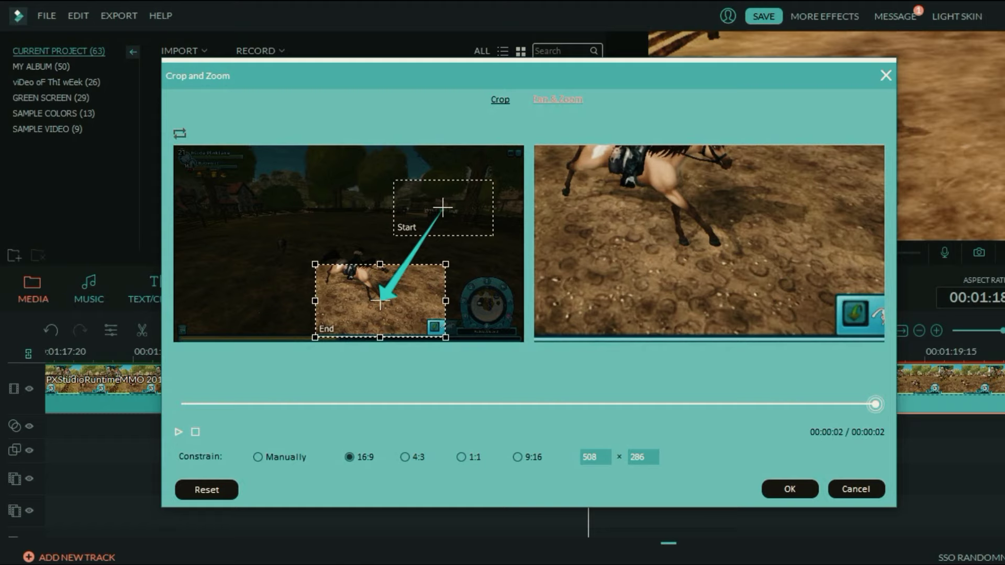
{"action": "left_click", "coordinate": [790, 489]}
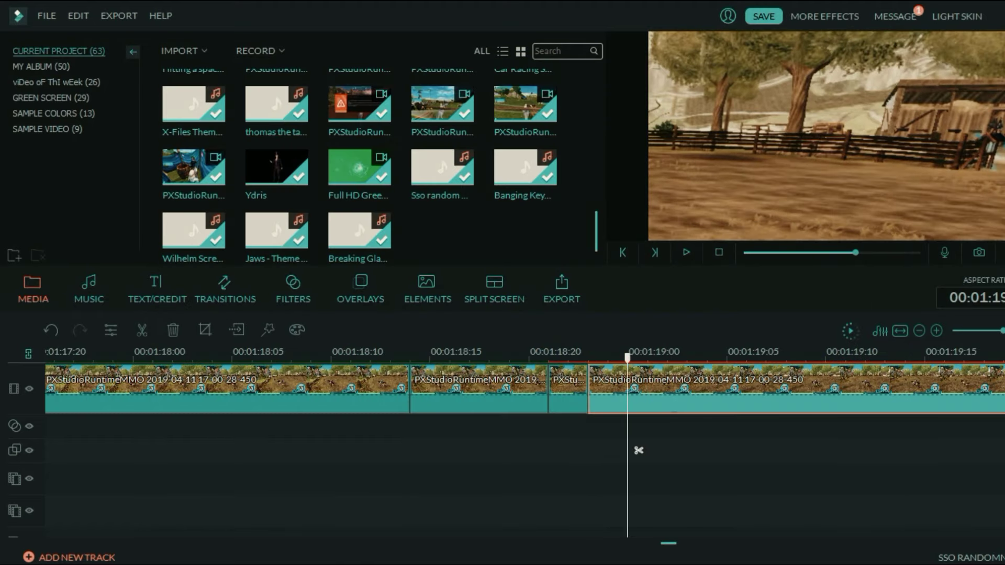
Step: Swap the pan-and-zoom frames of the piece split at 00:01:19:00 and move the end frame toward the picture's upper-left corner
{"action": "left_click", "coordinate": [205, 329]}
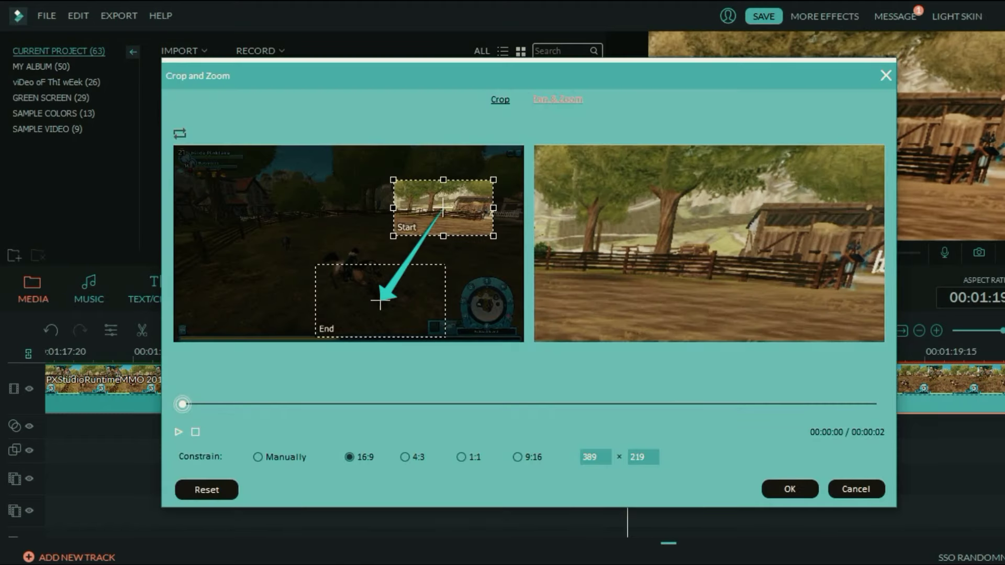
{"action": "left_click", "coordinate": [180, 133]}
{"action": "left_click_drag", "start_coordinate": [443, 208], "coordinate": [225, 174]}
{"action": "left_click", "coordinate": [790, 489]}
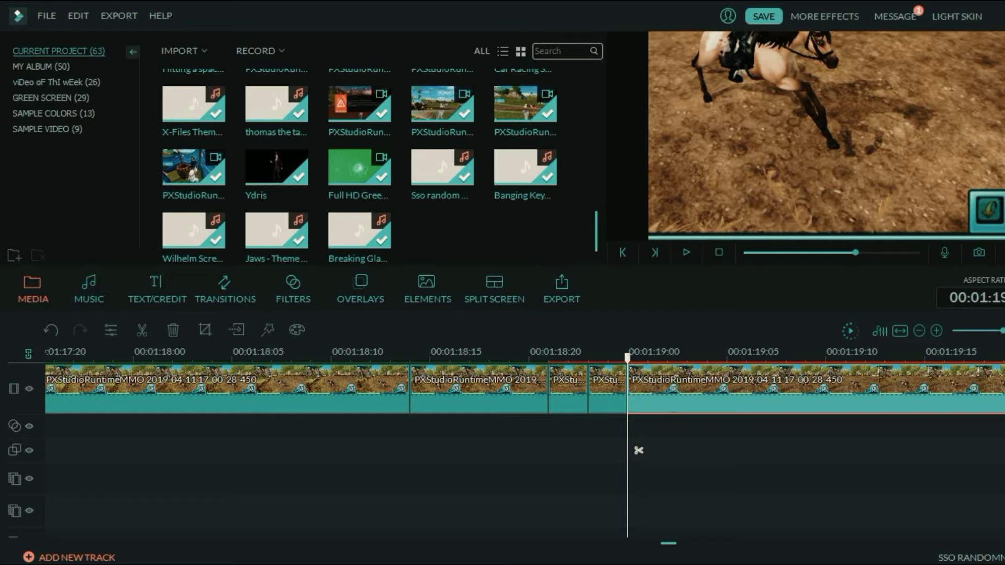
Step: Check the split riding pieces frame by frame between about 00:01:18:15 and 00:01:19:03
{"action": "left_click_drag", "start_coordinate": [627, 358], "coordinate": [569, 359]}
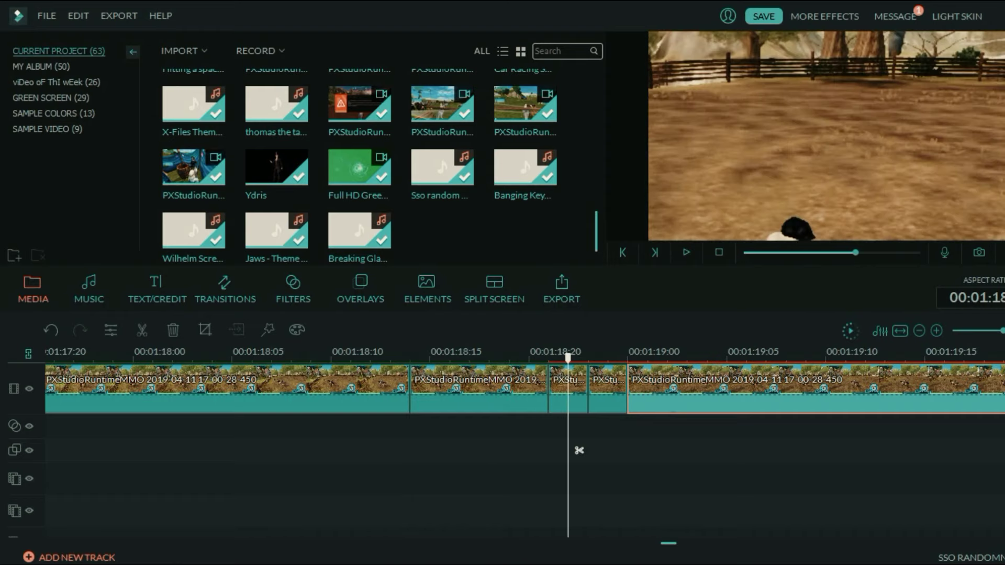
{"action": "mouse_move", "coordinate": [579, 450]}
{"action": "left_mouse_down"}
{"action": "mouse_move", "coordinate": [549, 450]}
{"action": "mouse_move", "coordinate": [588, 450]}
{"action": "left_mouse_up"}
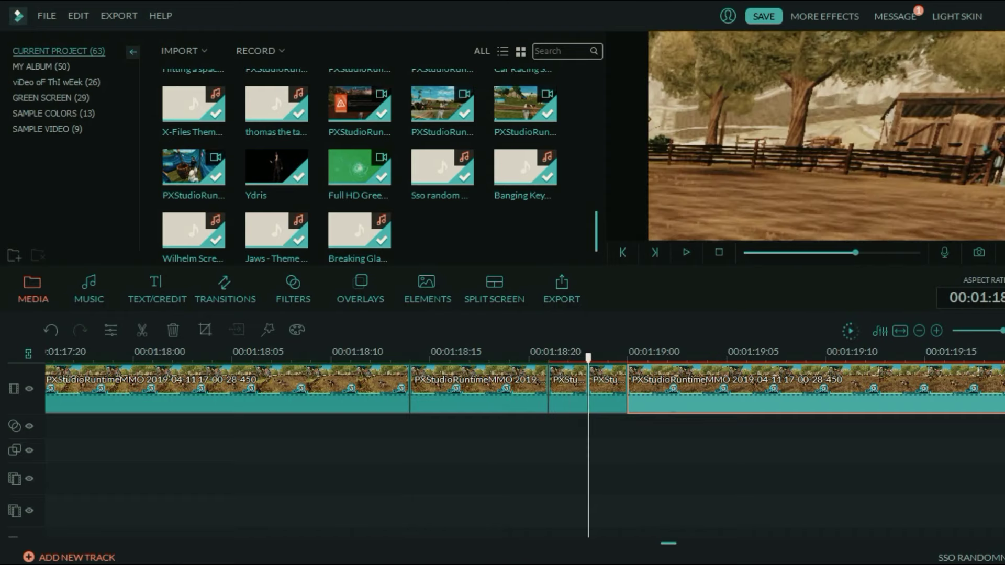
{"action": "key", "text": "Right"}
{"action": "key", "text": "Right"}
{"action": "key", "text": "Right"}
{"action": "key", "text": "Right"}
{"action": "key", "text": "Right"}
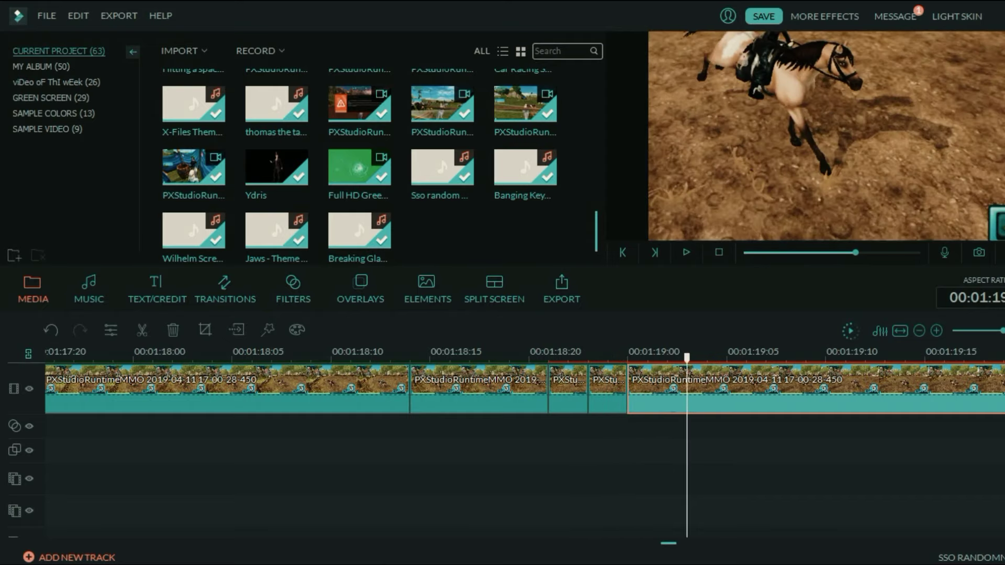
{"action": "left_click_drag", "start_coordinate": [687, 450], "coordinate": [470, 451]}
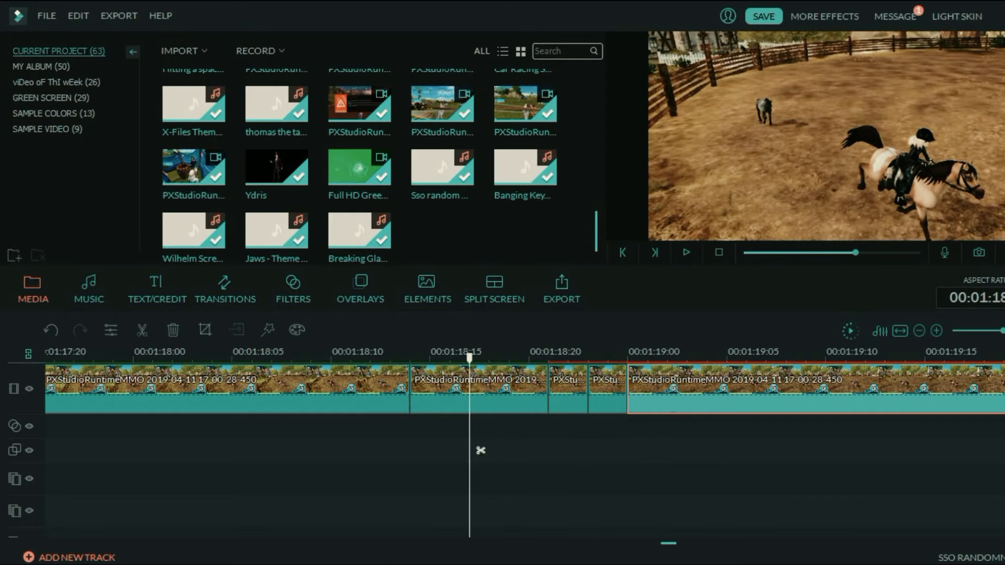
Step: Undo the last two splits of the riding clip together with their pan-and-zoom changes
{"action": "left_click", "coordinate": [51, 331]}
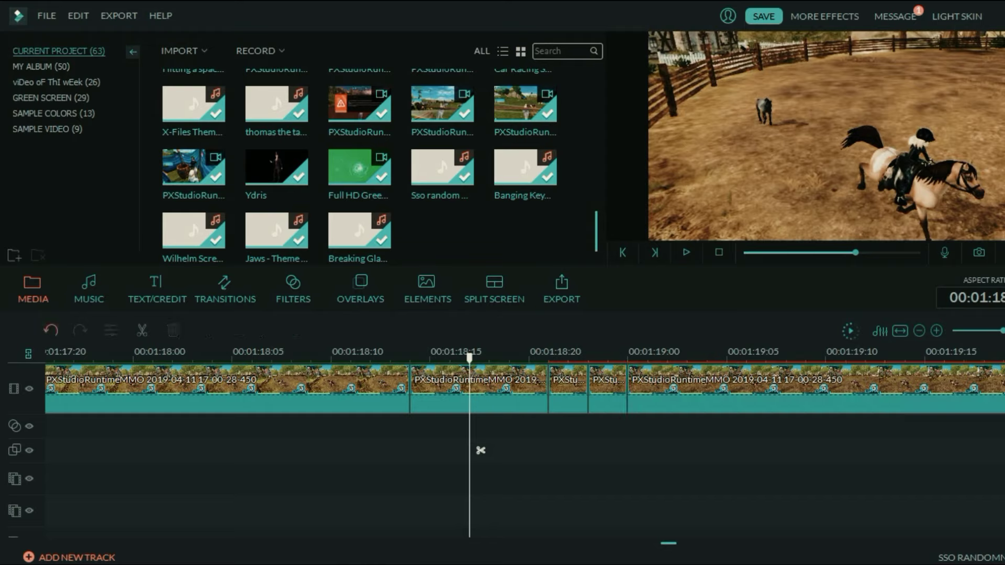
{"action": "key", "text": "ctrl+z"}
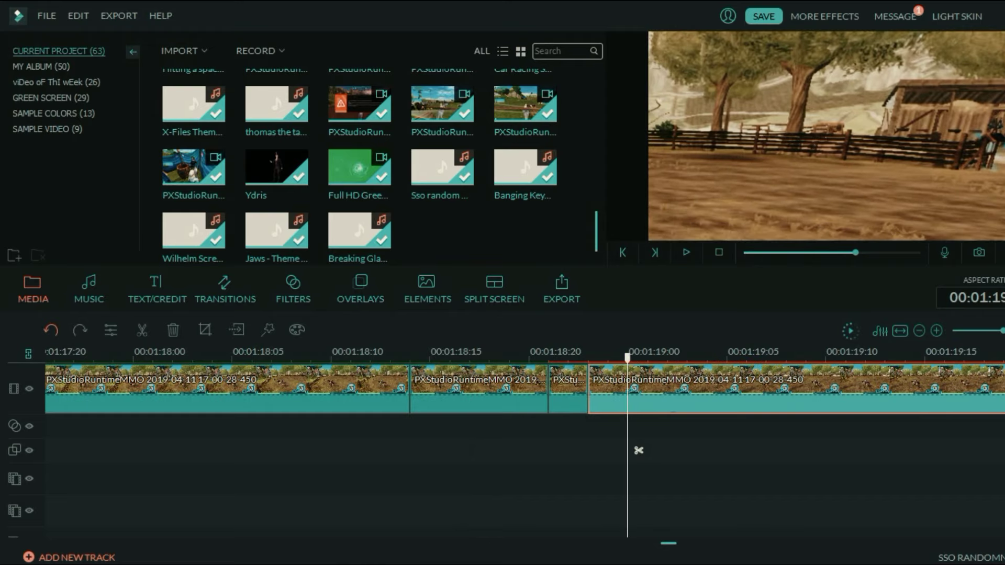
{"action": "left_click_drag", "start_coordinate": [638, 450], "coordinate": [600, 450]}
{"action": "key", "text": "ctrl+z"}
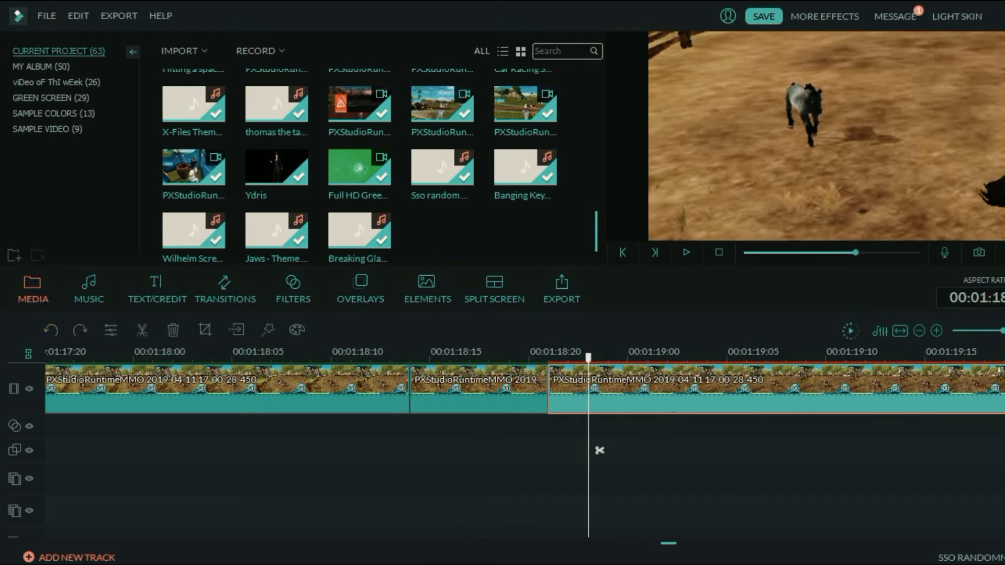
Step: Examine the warning-message clips from about 00:01:38 to 00:01:41 and how they are zoomed
{"action": "left_click_drag", "start_coordinate": [599, 450], "coordinate": [738, 450]}
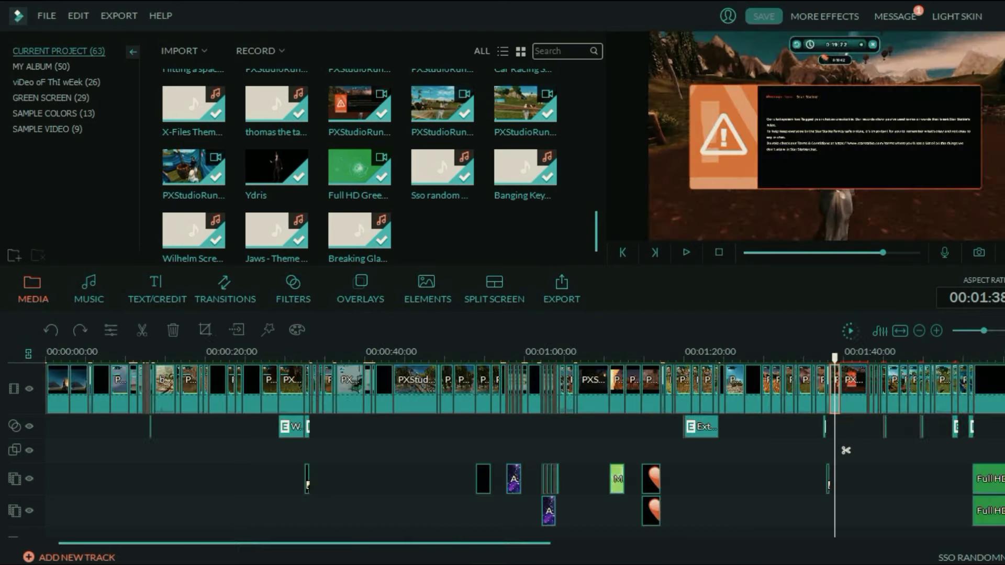
{"action": "left_click_drag", "start_coordinate": [298, 543], "coordinate": [538, 543]}
{"action": "scroll", "coordinate": [377, 450], "scroll_direction": "up", "scroll_amount": 5}
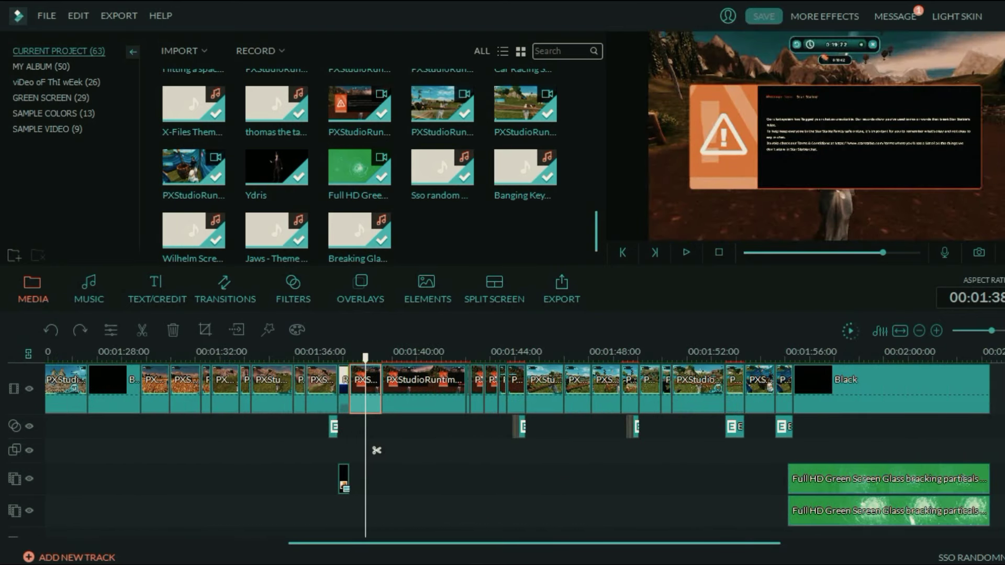
{"action": "scroll", "coordinate": [377, 450], "scroll_direction": "up", "scroll_amount": 2}
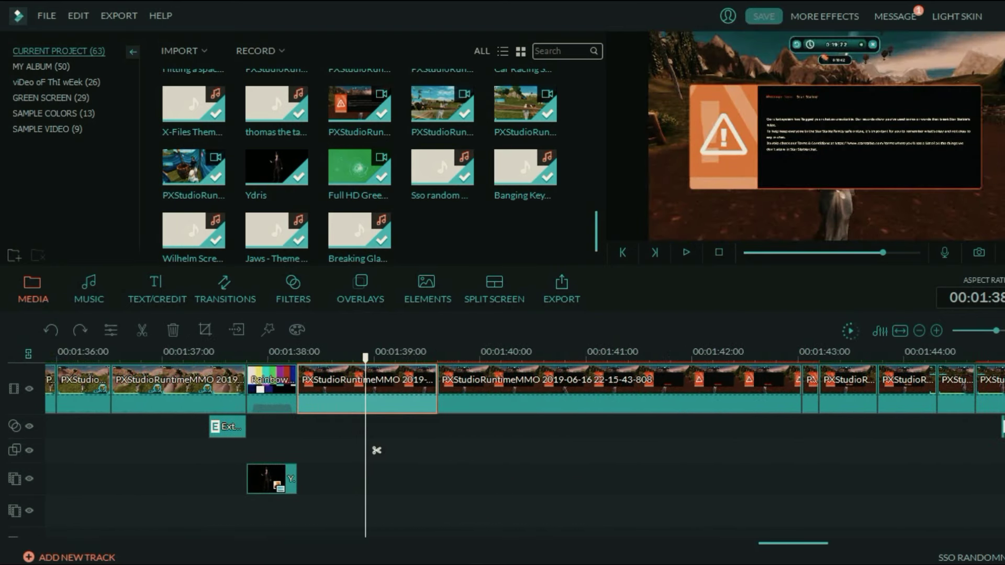
{"action": "left_click_drag", "start_coordinate": [377, 451], "coordinate": [309, 451]}
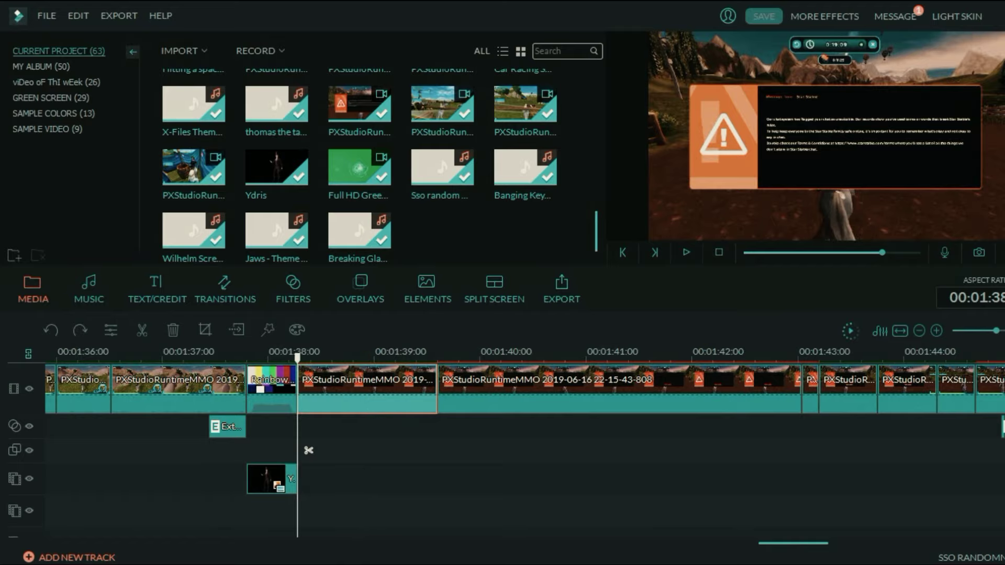
{"action": "left_click_drag", "start_coordinate": [308, 451], "coordinate": [609, 450]}
Step: Check the audio settings of the "Sso random VIDEO" voice clip and play it from about 00:01:39 to 00:01:44
{"action": "scroll", "coordinate": [415, 450], "scroll_direction": "down", "scroll_amount": 3}
{"action": "double_click", "coordinate": [602, 405]}
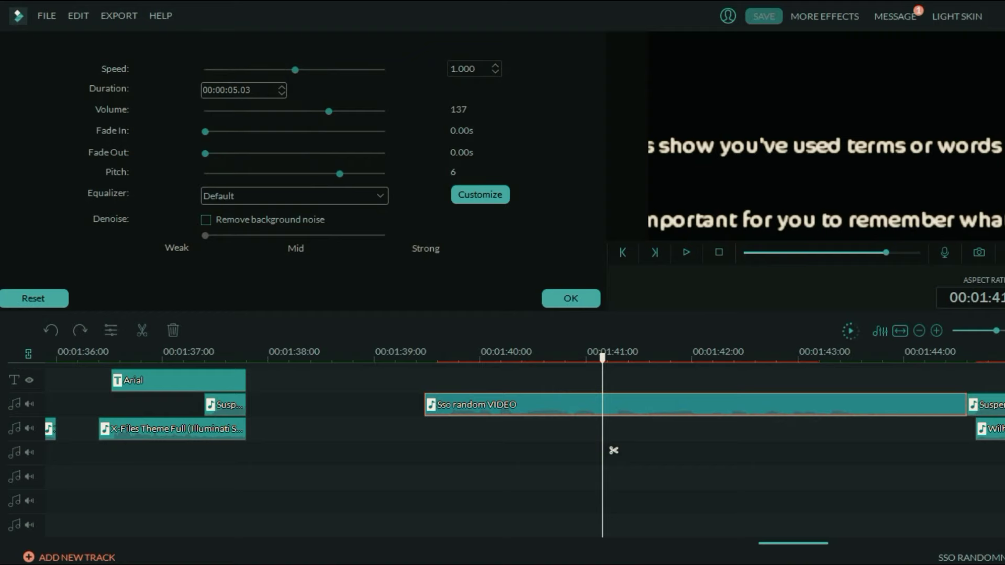
{"action": "left_click", "coordinate": [571, 298]}
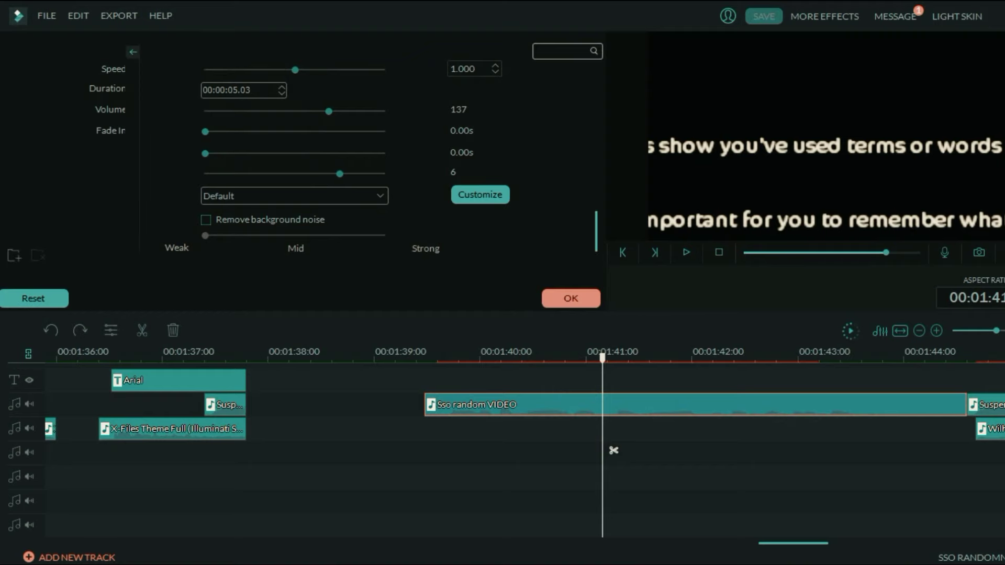
{"action": "left_click_drag", "start_coordinate": [614, 450], "coordinate": [480, 448]}
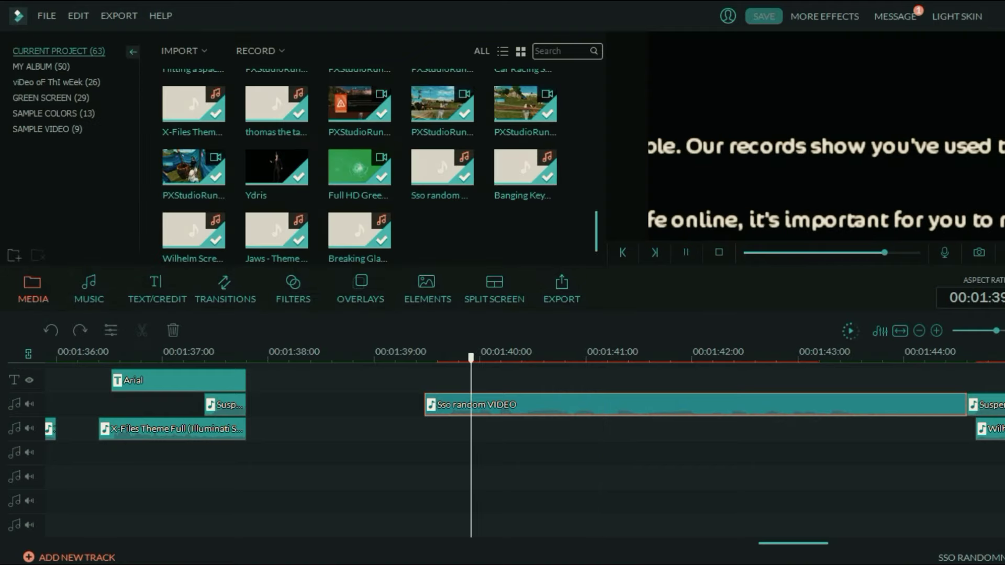
{"action": "key", "text": "space"}
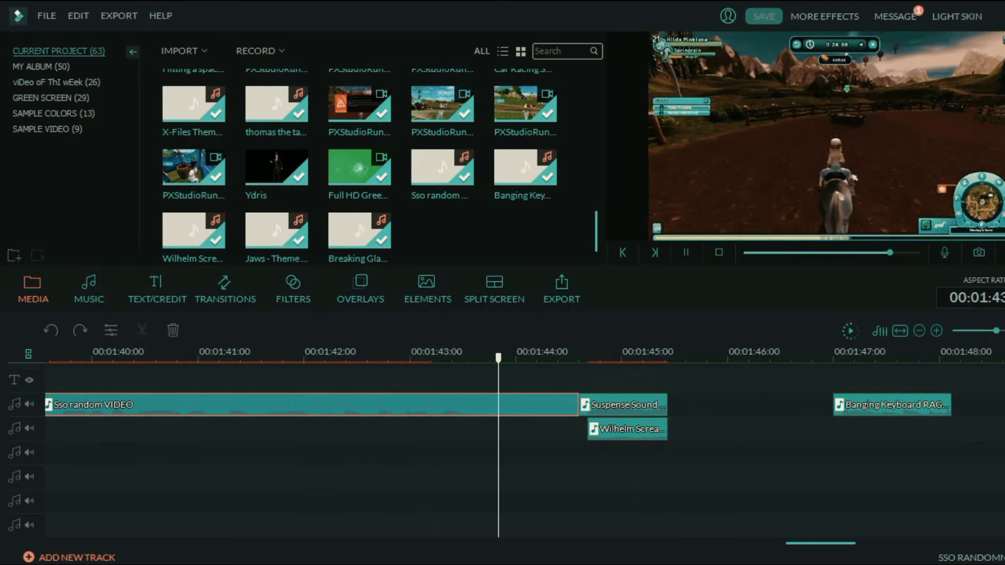
{"action": "key", "text": "space"}
{"action": "scroll", "coordinate": [524, 450], "scroll_direction": "left", "scroll_amount": 3}
{"action": "left_click", "coordinate": [843, 450]}
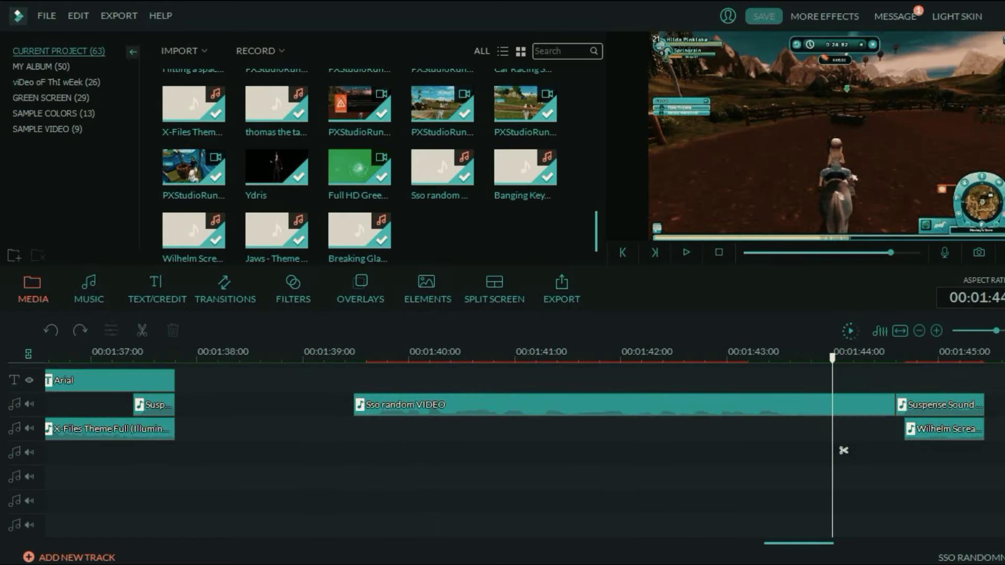
Step: Check the custom equalizer settings of the Suspense Sound and Wilhelm Scream clips that start near 00:01:44:15
{"action": "scroll", "coordinate": [843, 451], "scroll_direction": "down", "scroll_amount": 4}
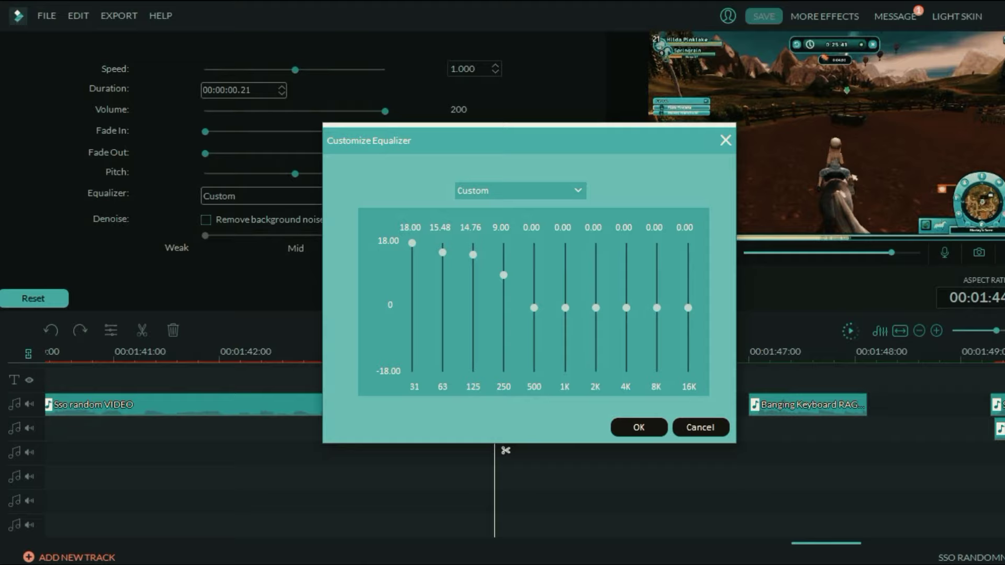
{"action": "key", "text": "Return"}
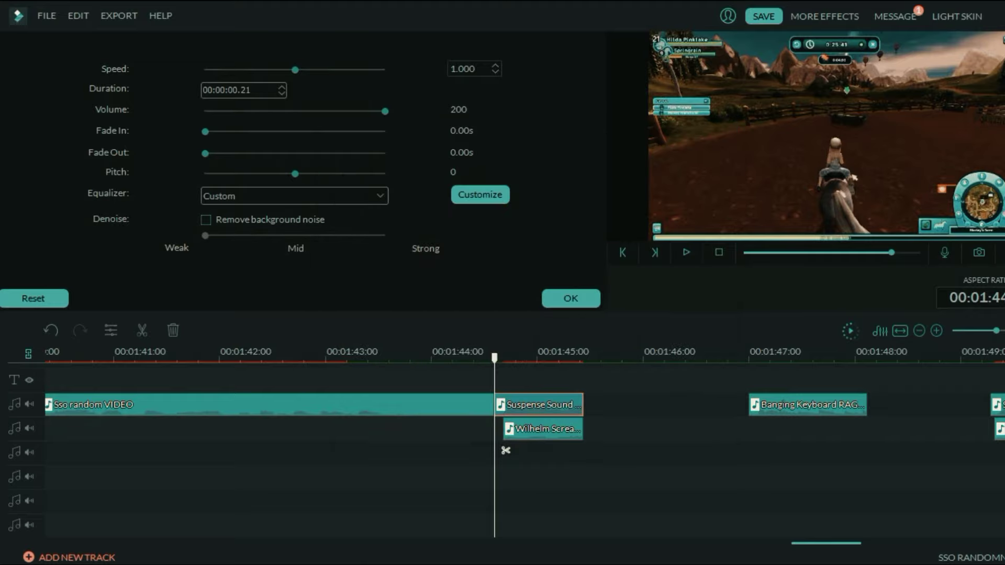
{"action": "left_click", "coordinate": [507, 428]}
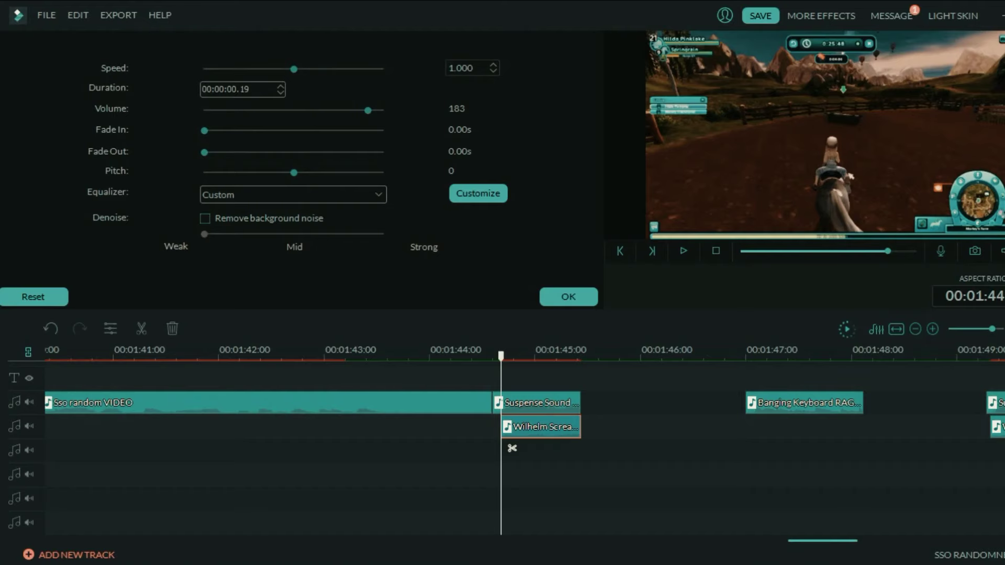
{"action": "left_click", "coordinate": [478, 193]}
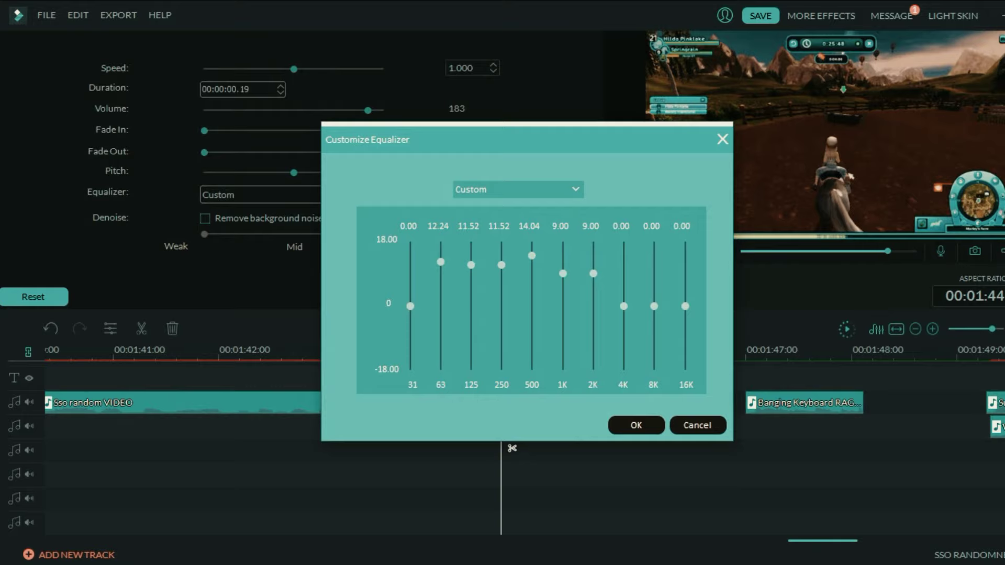
{"action": "left_click", "coordinate": [636, 425]}
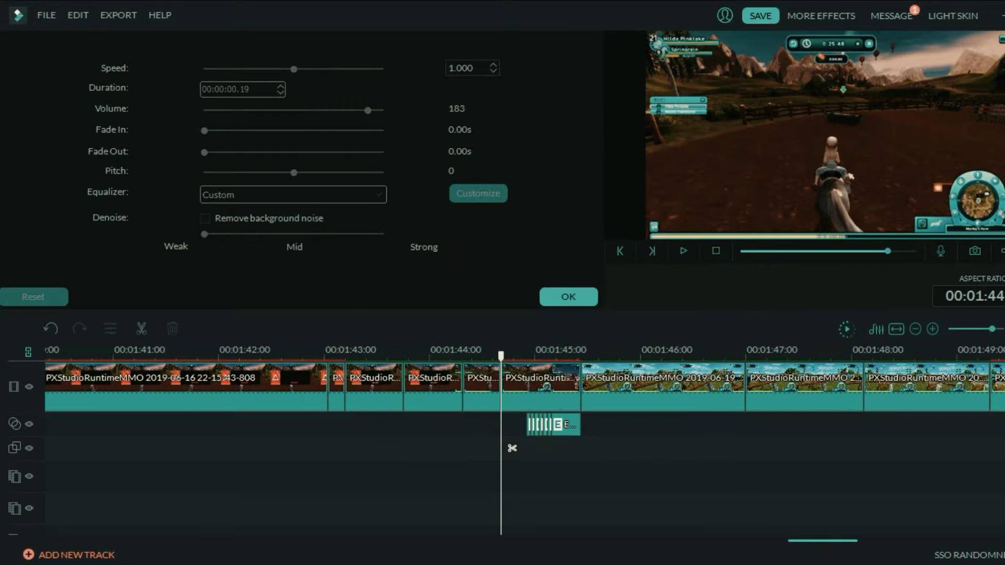
Step: Examine the row of short Extreme filter pieces over the riding clip near 00:01:45
{"action": "scroll", "coordinate": [512, 448], "scroll_direction": "up", "scroll_amount": 4}
{"action": "left_click_drag", "start_coordinate": [593, 429], "coordinate": [931, 427]}
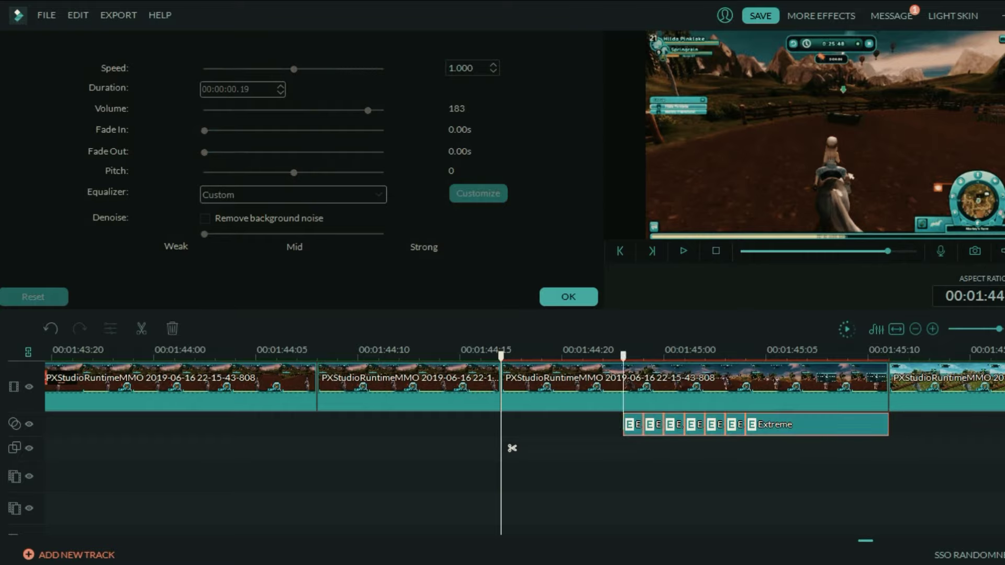
{"action": "left_click_drag", "start_coordinate": [512, 448], "coordinate": [634, 448]}
{"action": "left_click_drag", "start_coordinate": [865, 541], "coordinate": [871, 541]}
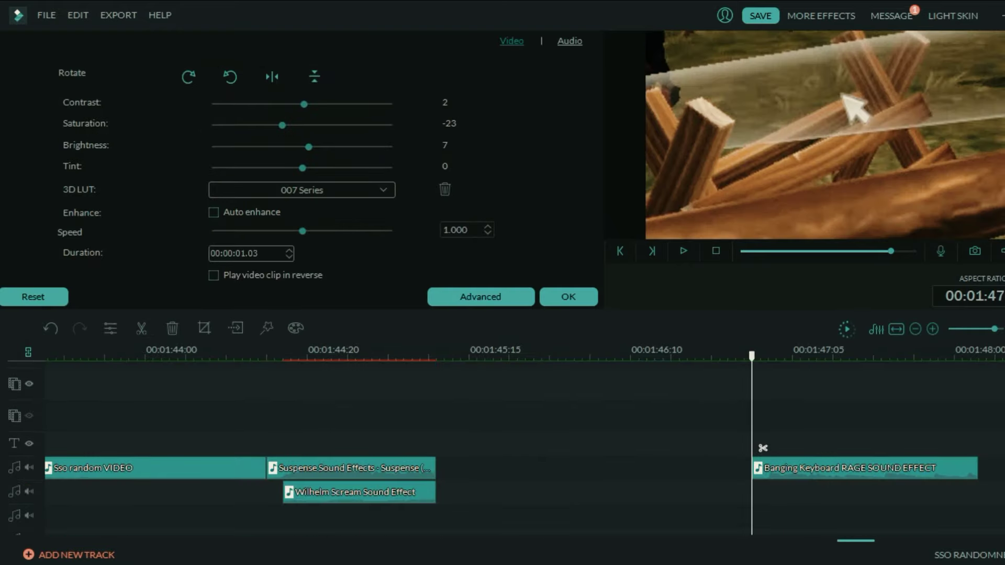
Step: Play the Banging Keyboard RAGE sound effect near 00:01:47 and check its audio and equalizer settings
{"action": "scroll", "coordinate": [524, 440], "scroll_direction": "right", "scroll_amount": 15}
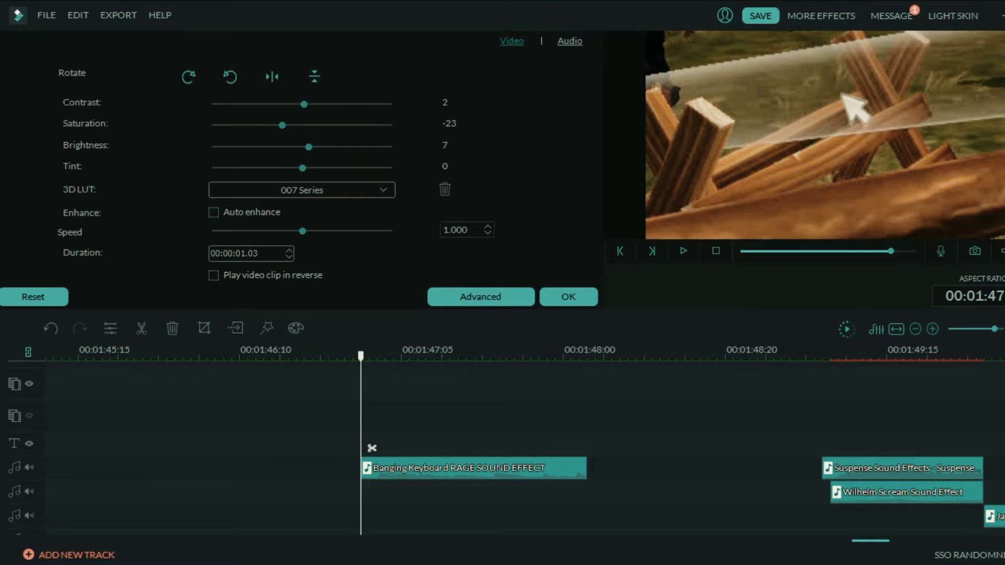
{"action": "key", "text": "Escape"}
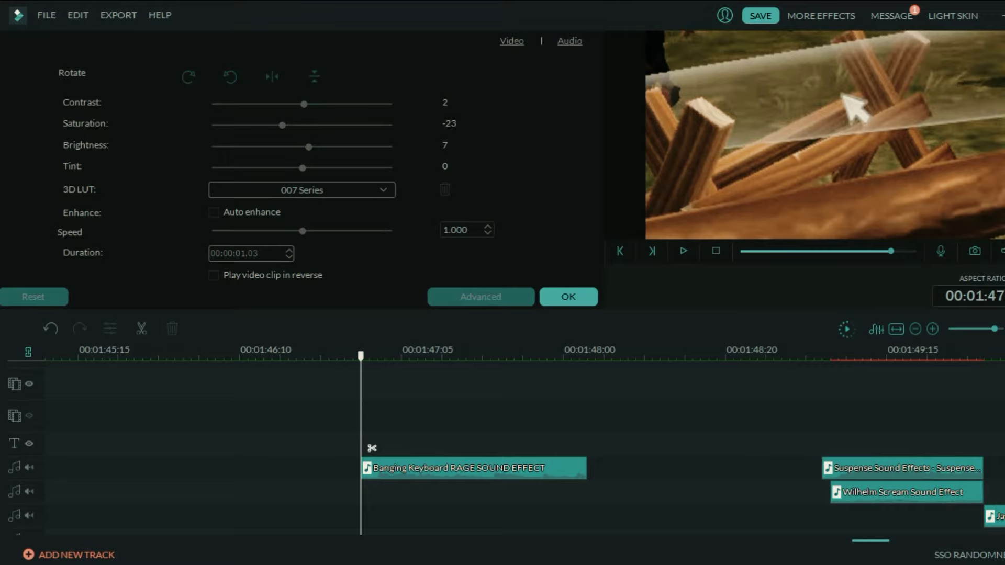
{"action": "key", "text": "space"}
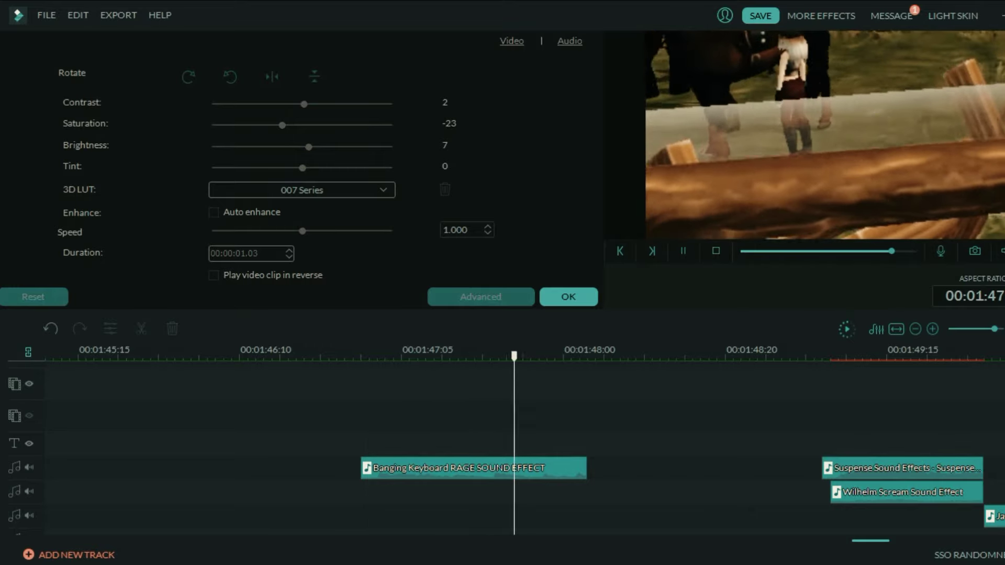
{"action": "double_click", "coordinate": [421, 468]}
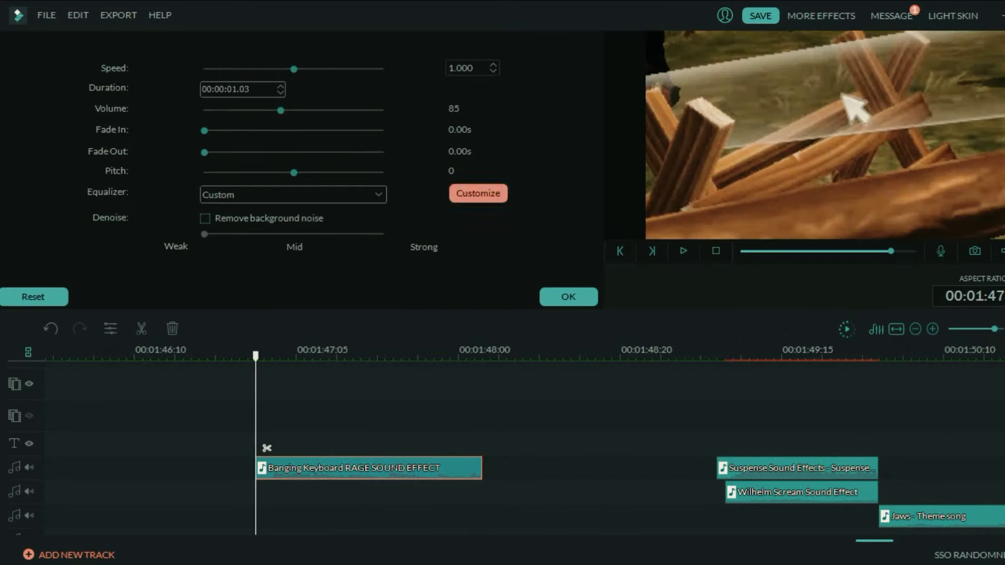
{"action": "left_click", "coordinate": [478, 194]}
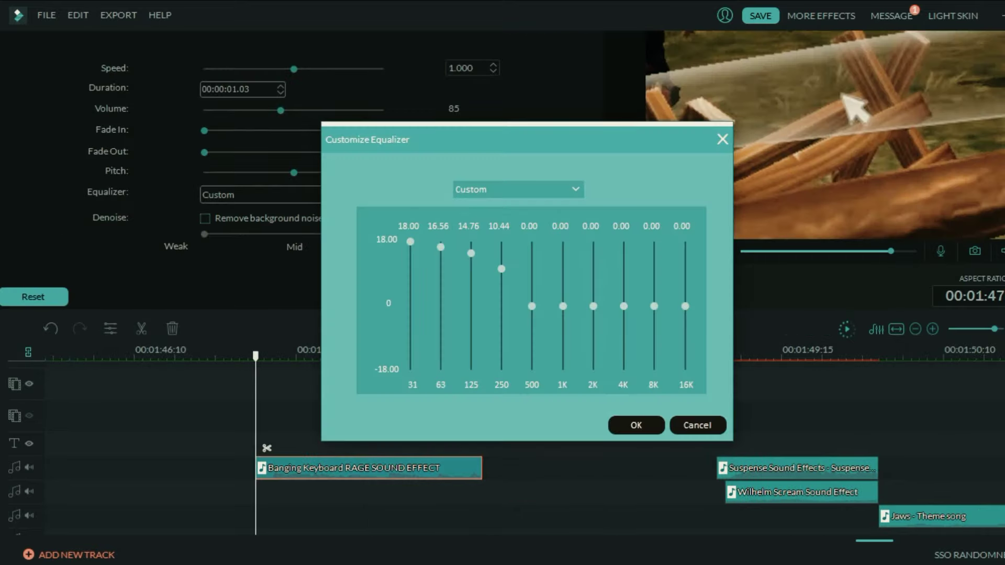
{"action": "left_click", "coordinate": [636, 425]}
Step: Check the audio settings of the Suspense Sound clip near 00:01:49 and survey the sound effects that follow it
{"action": "double_click", "coordinate": [798, 468]}
{"action": "scroll", "coordinate": [797, 468], "scroll_direction": "right", "scroll_amount": 2}
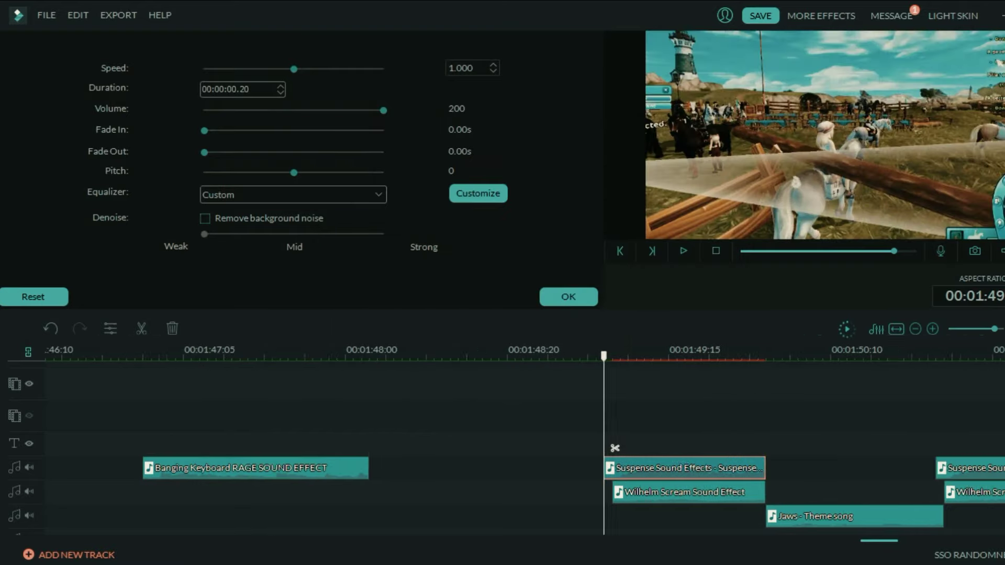
{"action": "key", "text": "ctrl+minus"}
{"action": "key", "text": "ctrl+minus"}
{"action": "key", "text": "ctrl+minus"}
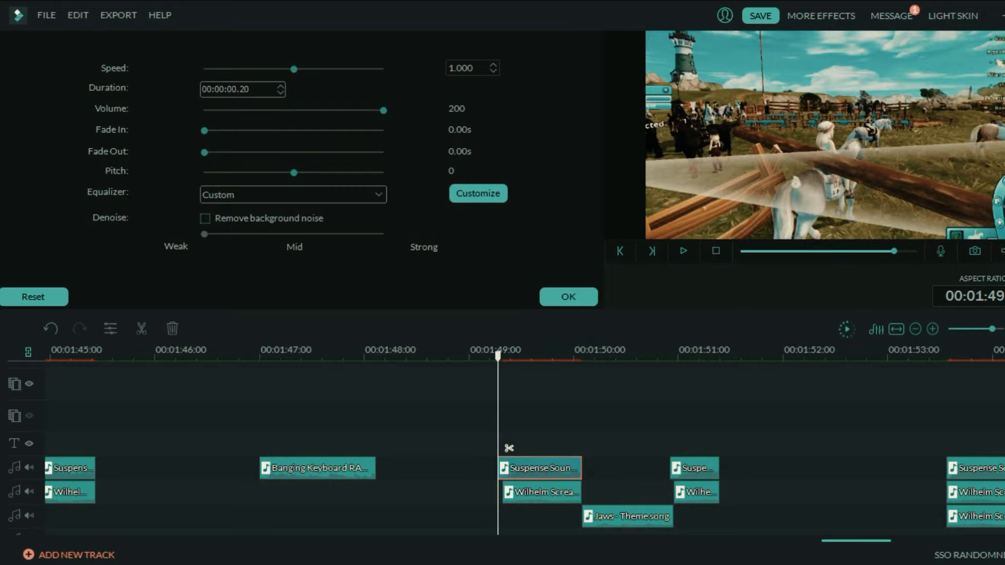
{"action": "key", "text": "Escape"}
{"action": "scroll", "coordinate": [524, 448], "scroll_direction": "up", "scroll_amount": 2}
{"action": "scroll", "coordinate": [523, 449], "scroll_direction": "right", "scroll_amount": 1}
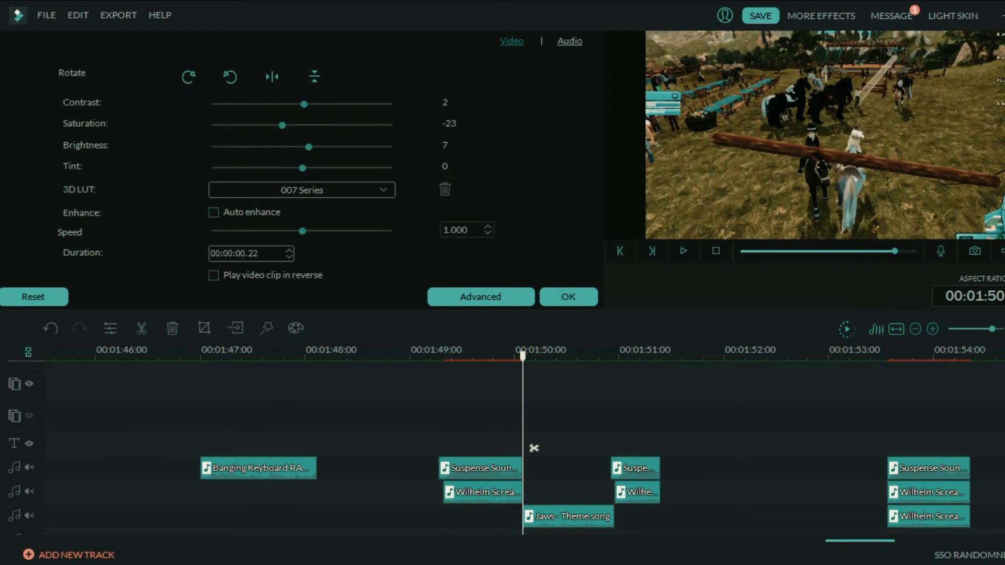
Step: Check the audio settings of the Jaws theme song clip and play it from about 00:01:50
{"action": "left_click", "coordinate": [569, 516]}
{"action": "key", "text": "space"}
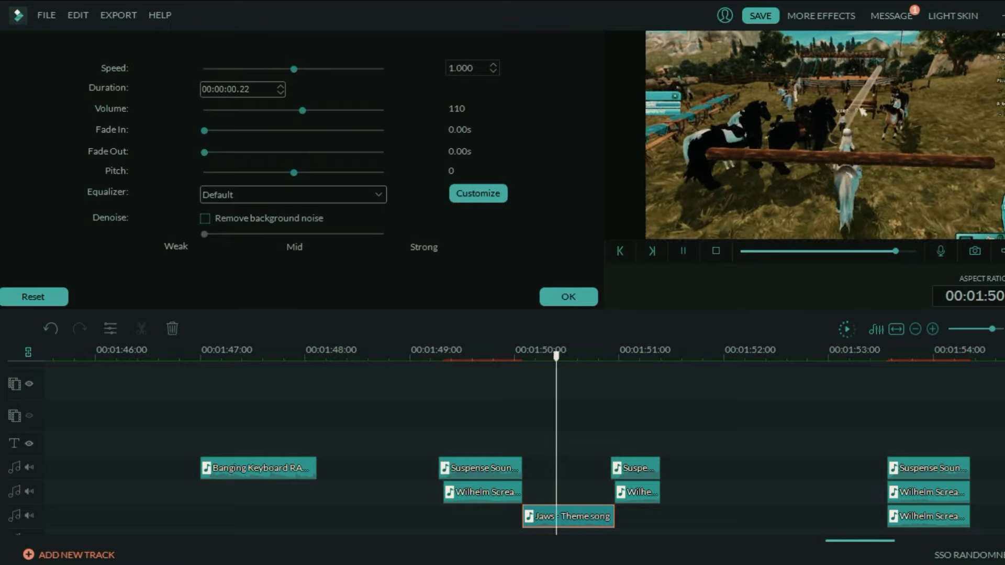
{"action": "key", "text": "space"}
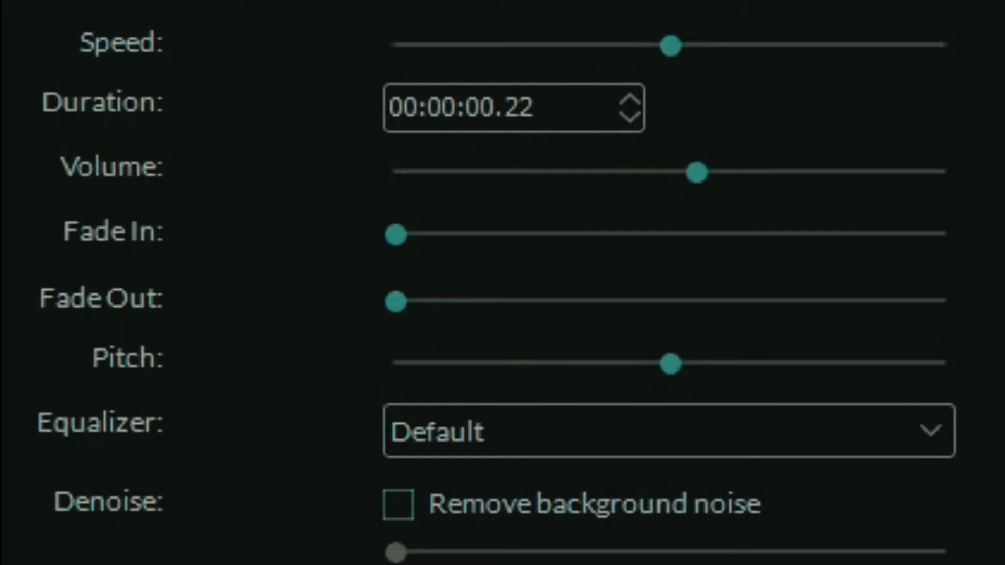
{"action": "left_click_drag", "start_coordinate": [302, 111], "coordinate": [329, 111]}
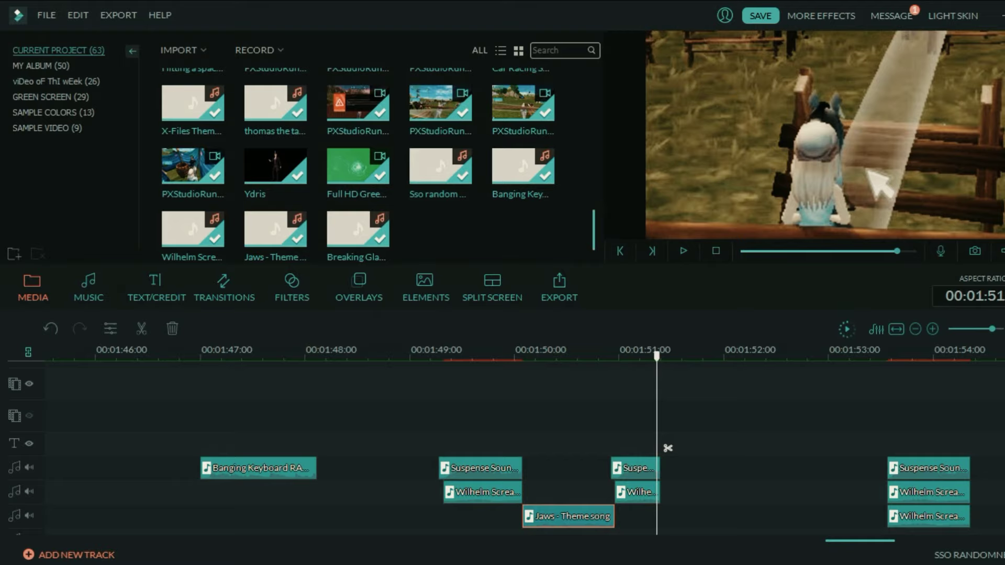
{"action": "key", "text": "space"}
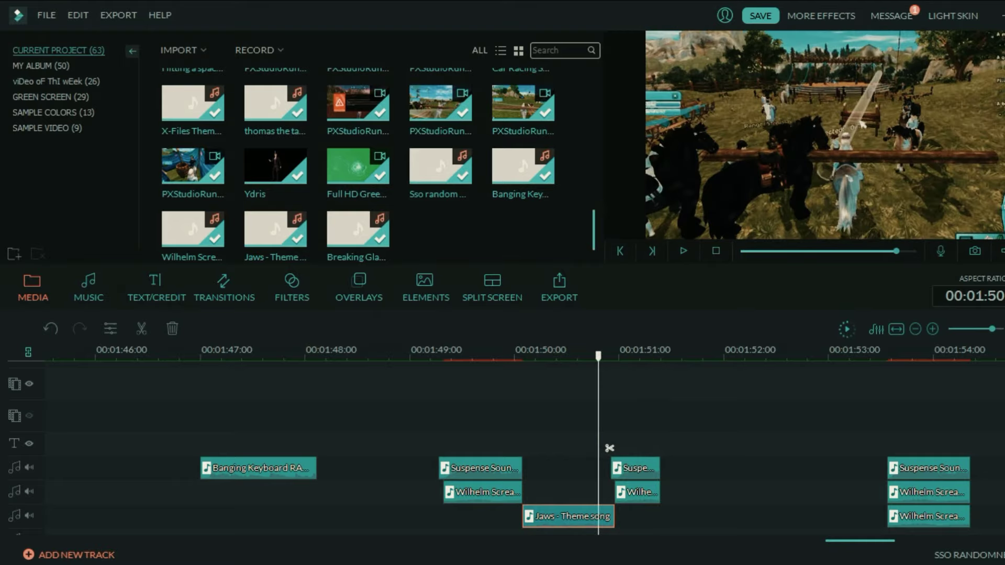
Step: Compare the audio settings, including pitch, of the Wilhelm Scream clips near 00:01:49 and 00:01:51
{"action": "double_click", "coordinate": [638, 493]}
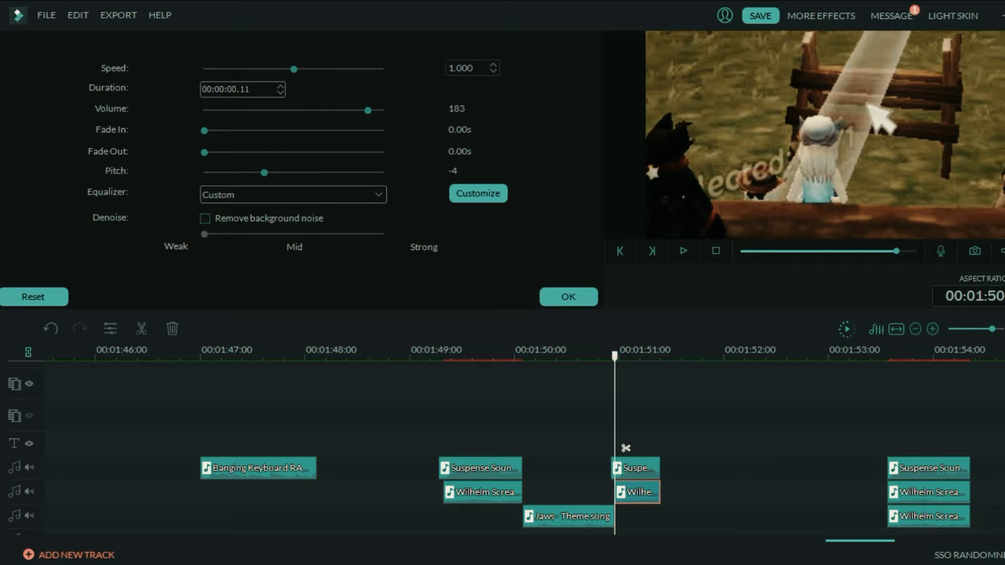
{"action": "double_click", "coordinate": [483, 493]}
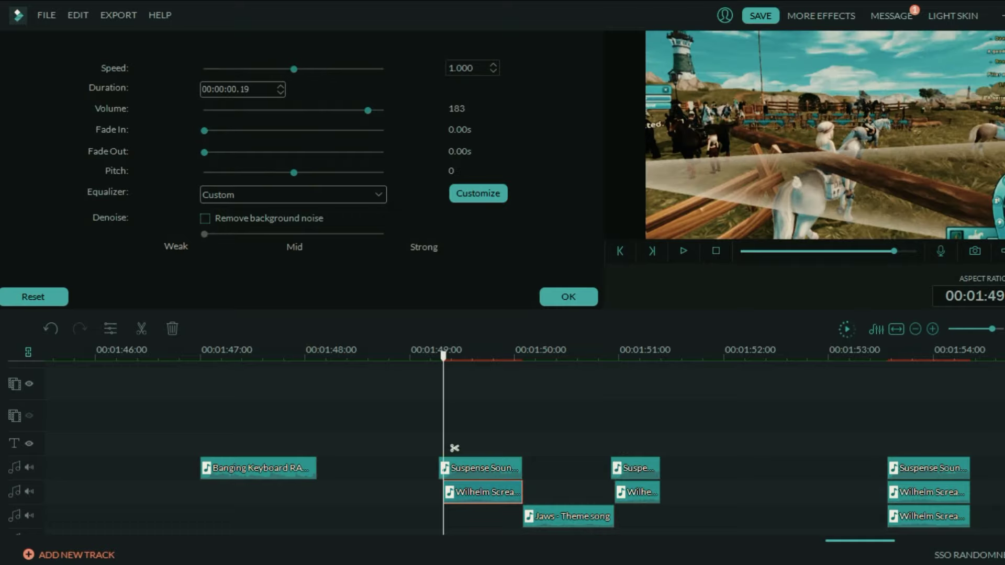
{"action": "left_click", "coordinate": [637, 493]}
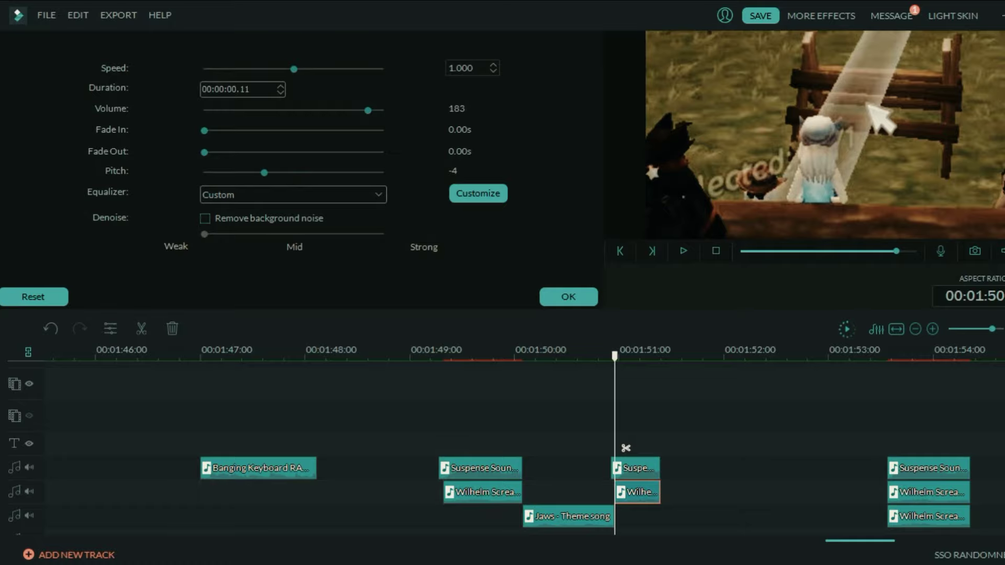
{"action": "left_click", "coordinate": [569, 297]}
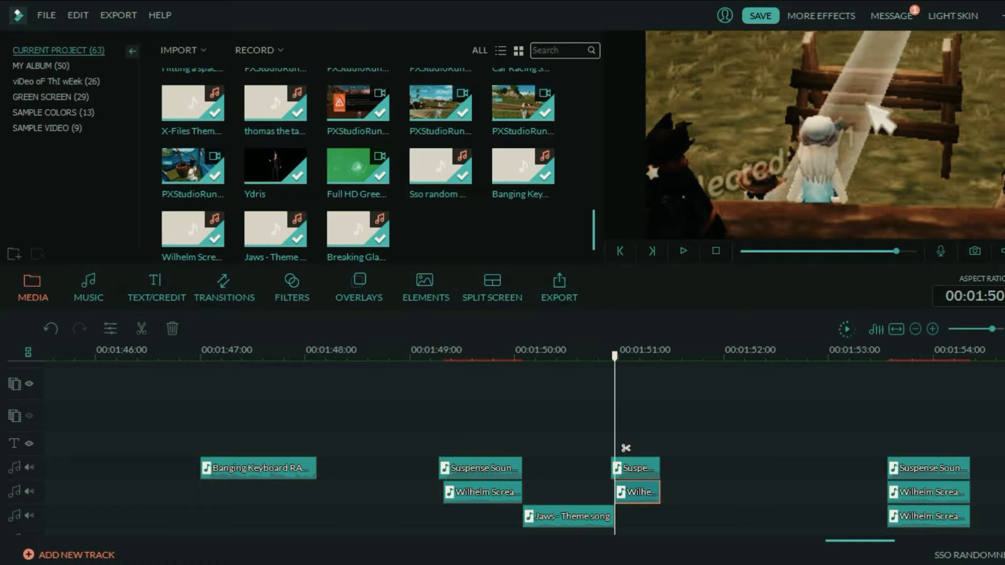
Step: Play on from about 00:01:51 and examine the video clip under the Extreme filter between 00:01:53 and 00:01:54
{"action": "key", "text": "space"}
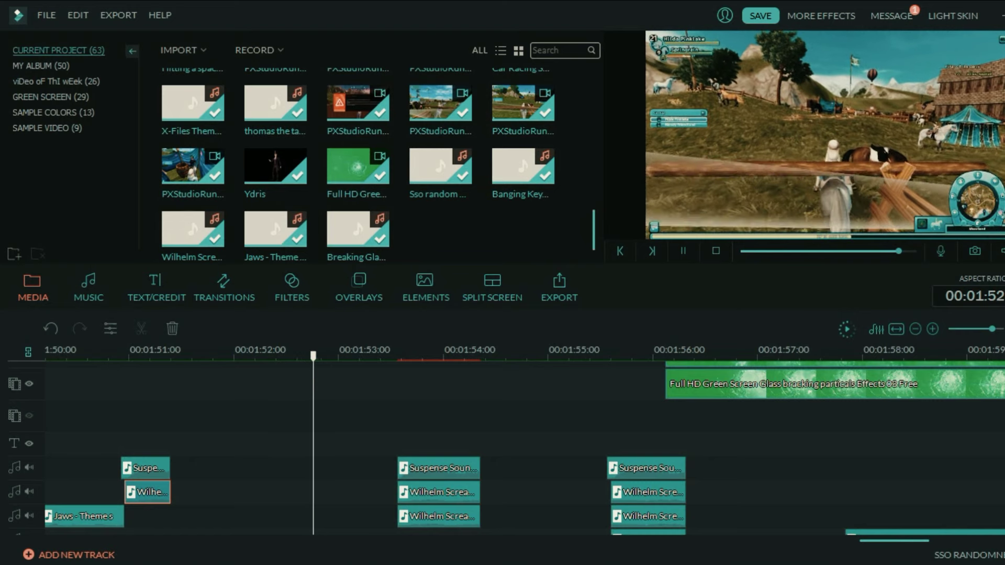
{"action": "key", "text": "space"}
{"action": "scroll", "coordinate": [336, 448], "scroll_direction": "up", "scroll_amount": 2}
{"action": "scroll", "coordinate": [439, 419], "scroll_direction": "up", "scroll_amount": 2}
{"action": "left_click", "coordinate": [439, 390]}
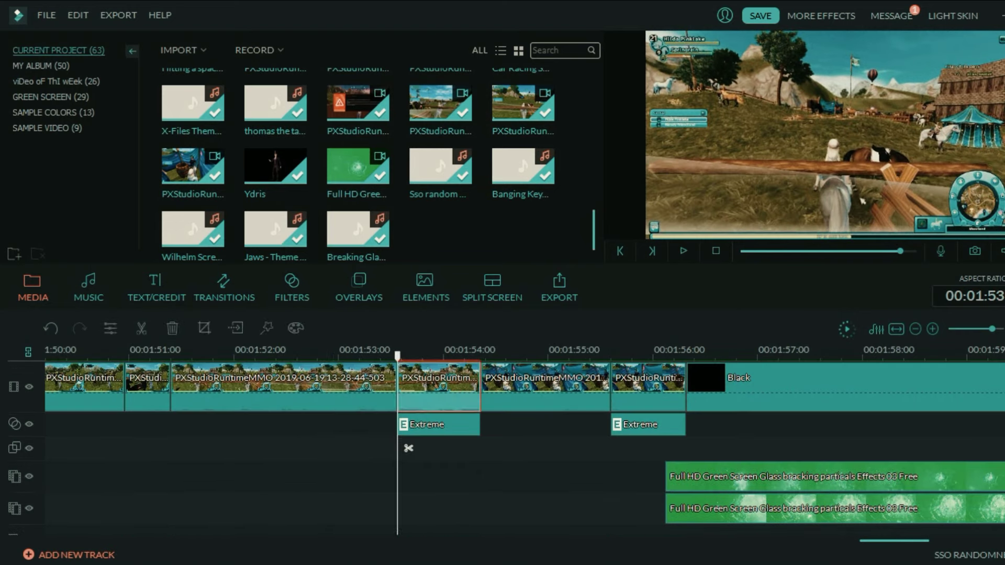
{"action": "scroll", "coordinate": [409, 448], "scroll_direction": "down", "scroll_amount": 2}
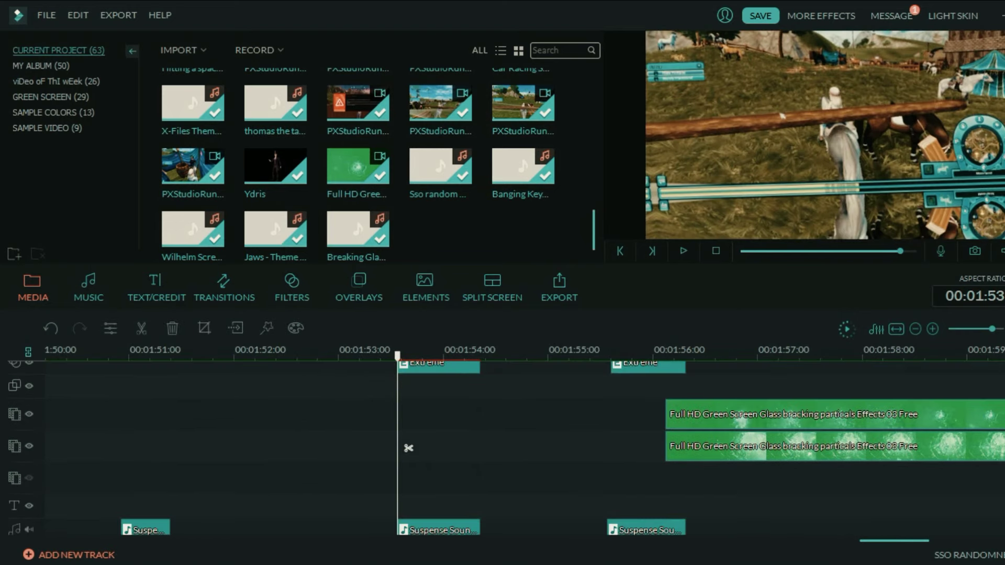
{"action": "scroll", "coordinate": [409, 448], "scroll_direction": "up", "scroll_amount": 2}
{"action": "key", "text": "space"}
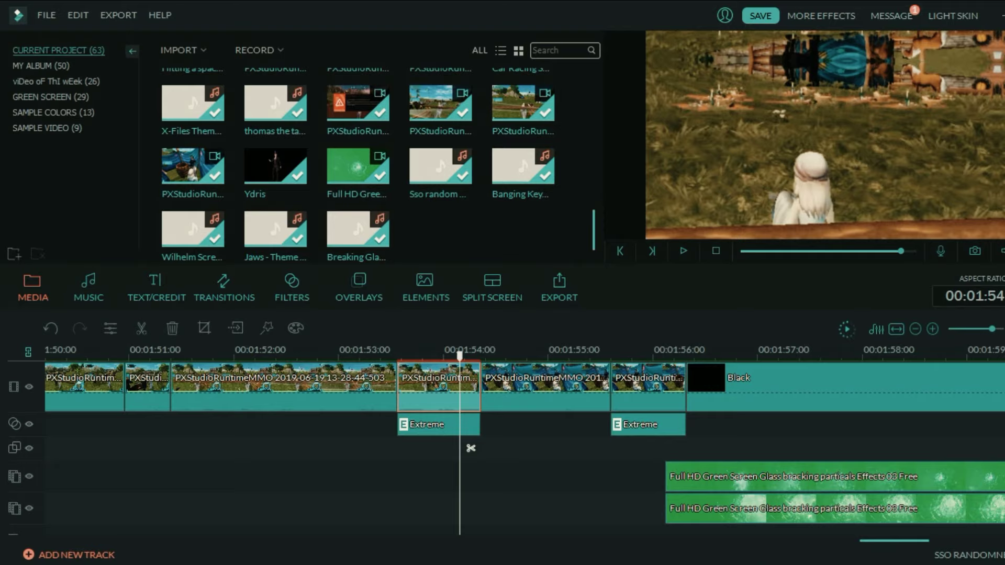
Step: Compare the audio settings of the two stacked Wilhelm Scream clips between 00:01:53 and 00:01:54
{"action": "scroll", "coordinate": [471, 448], "scroll_direction": "down", "scroll_amount": 3}
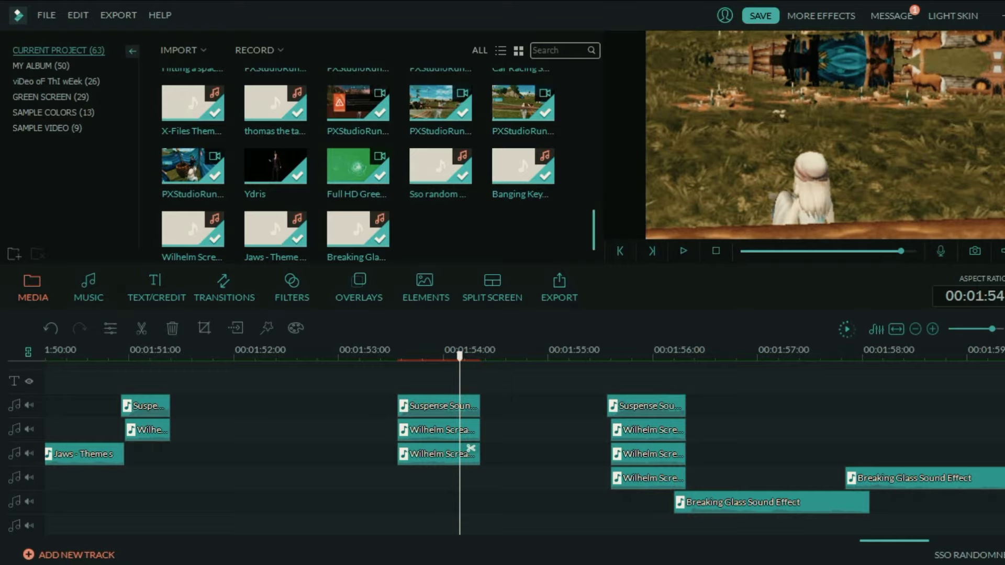
{"action": "double_click", "coordinate": [439, 430]}
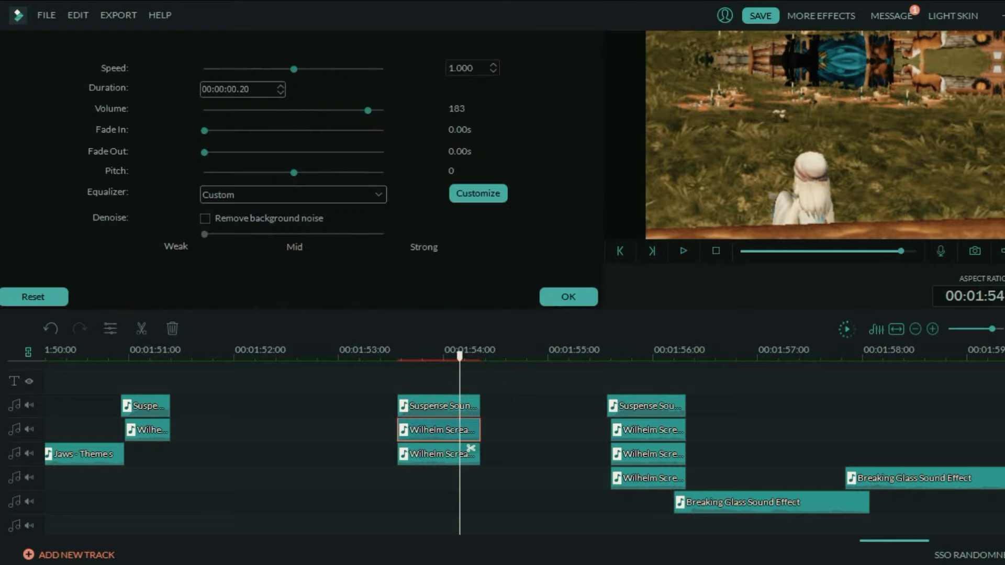
{"action": "left_click", "coordinate": [471, 449]}
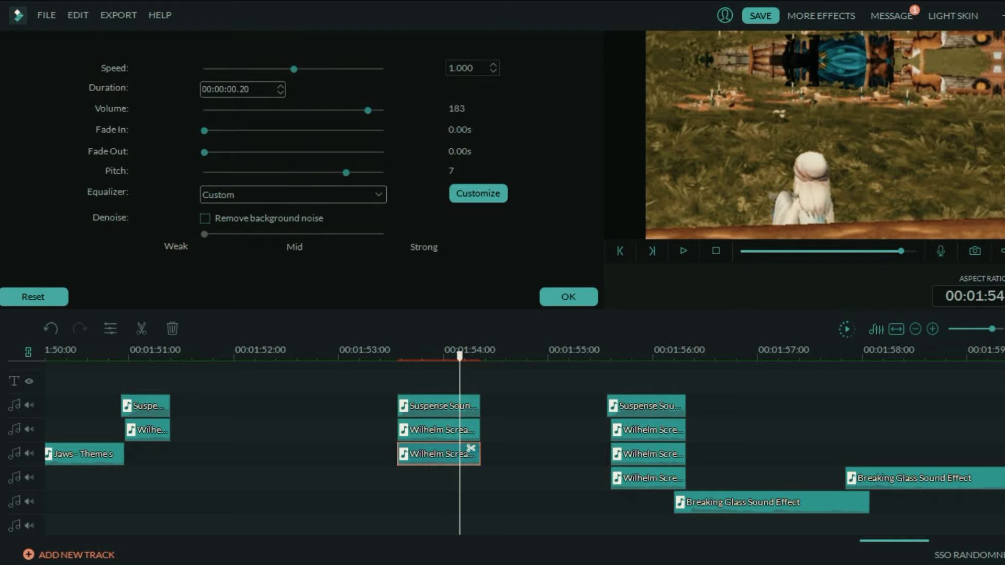
{"action": "left_click", "coordinate": [569, 297]}
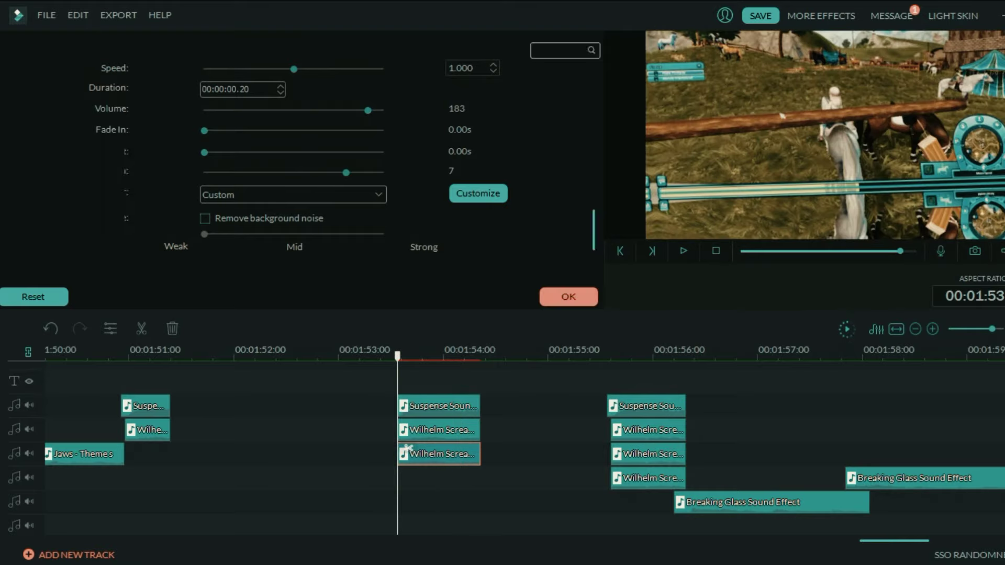
Step: Examine the last Extreme-filtered clip near 00:01:55 and the Suspense and Wilhelm Scream clips stacked beneath it
{"action": "scroll", "coordinate": [408, 449], "scroll_direction": "up", "scroll_amount": 5}
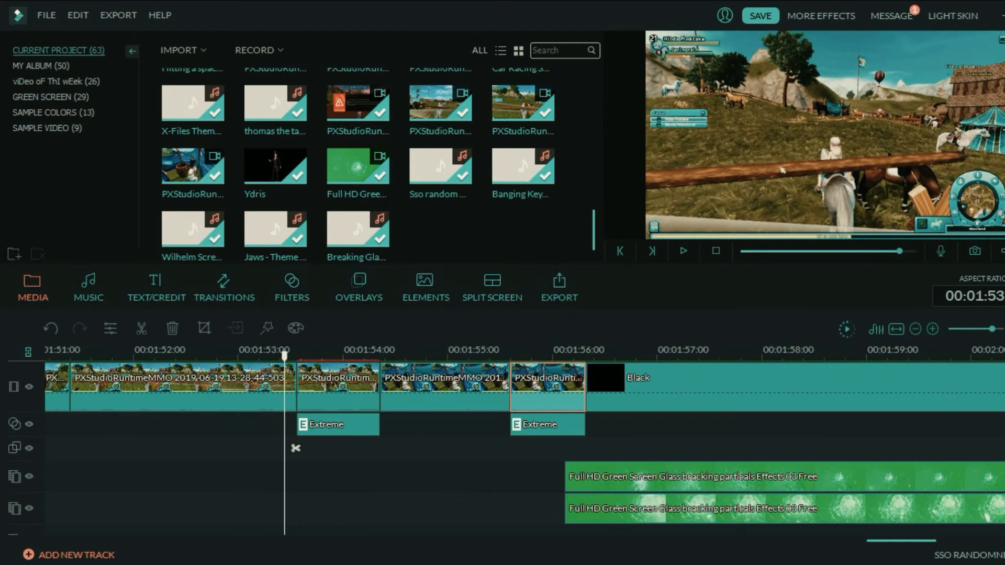
{"action": "left_click", "coordinate": [512, 351]}
{"action": "scroll", "coordinate": [522, 449], "scroll_direction": "down", "scroll_amount": 5}
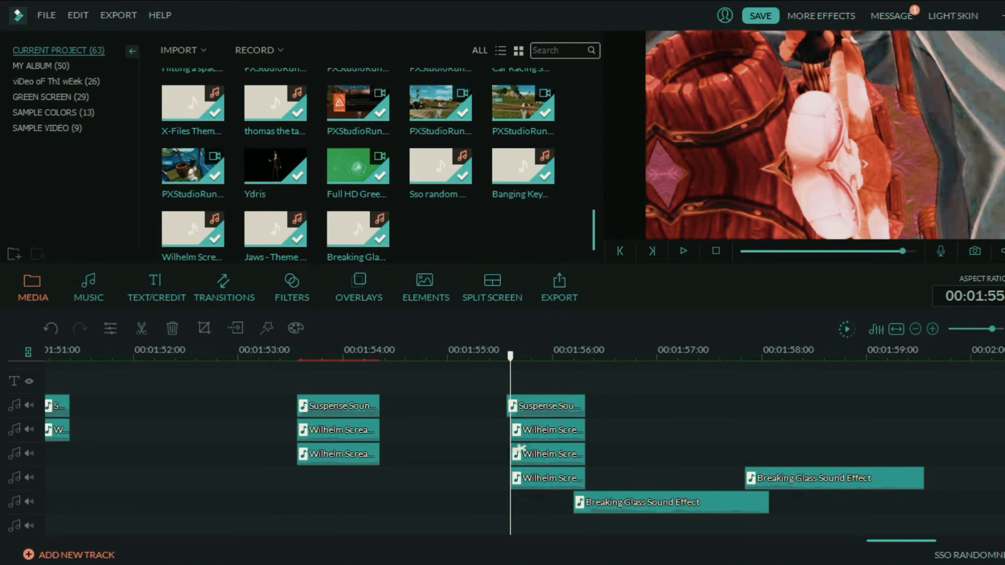
{"action": "scroll", "coordinate": [522, 449], "scroll_direction": "up", "scroll_amount": 5}
{"action": "left_click", "coordinate": [393, 351]}
{"action": "left_click_drag", "start_coordinate": [404, 448], "coordinate": [521, 448]}
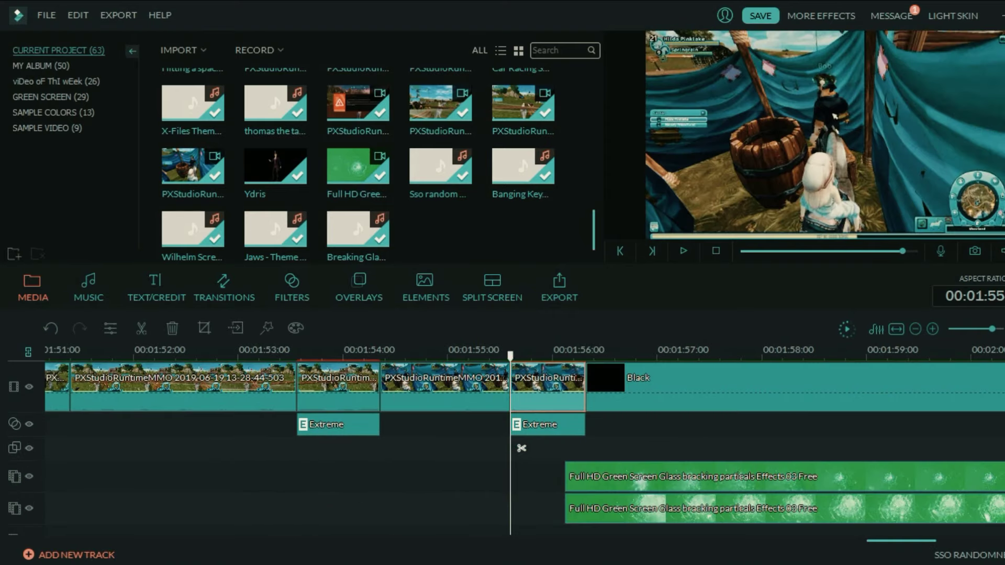
{"action": "scroll", "coordinate": [521, 449], "scroll_direction": "down", "scroll_amount": 5}
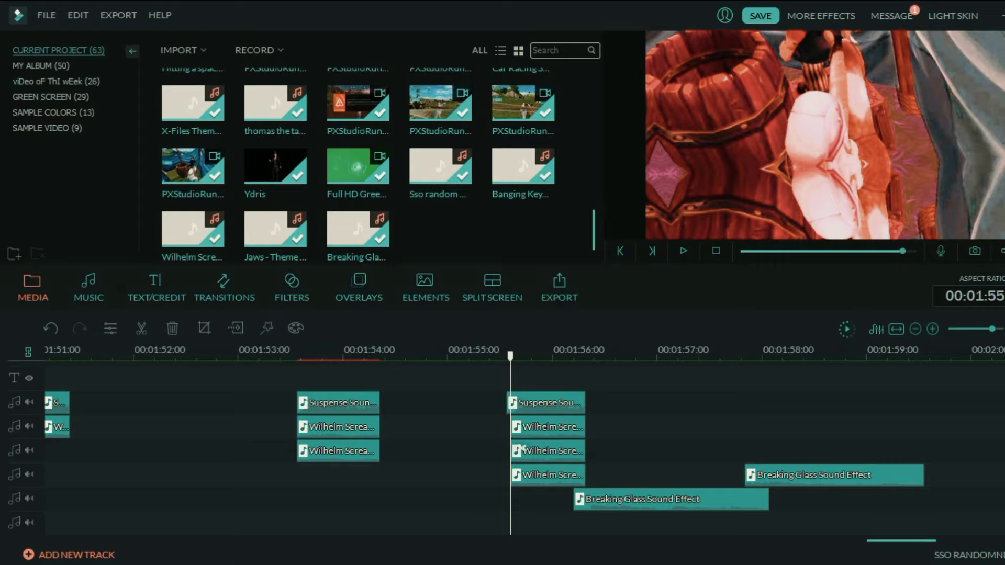
Step: Compare the audio settings, including pitch, of the three stacked Wilhelm Scream clips near 00:01:55
{"action": "double_click", "coordinate": [547, 475]}
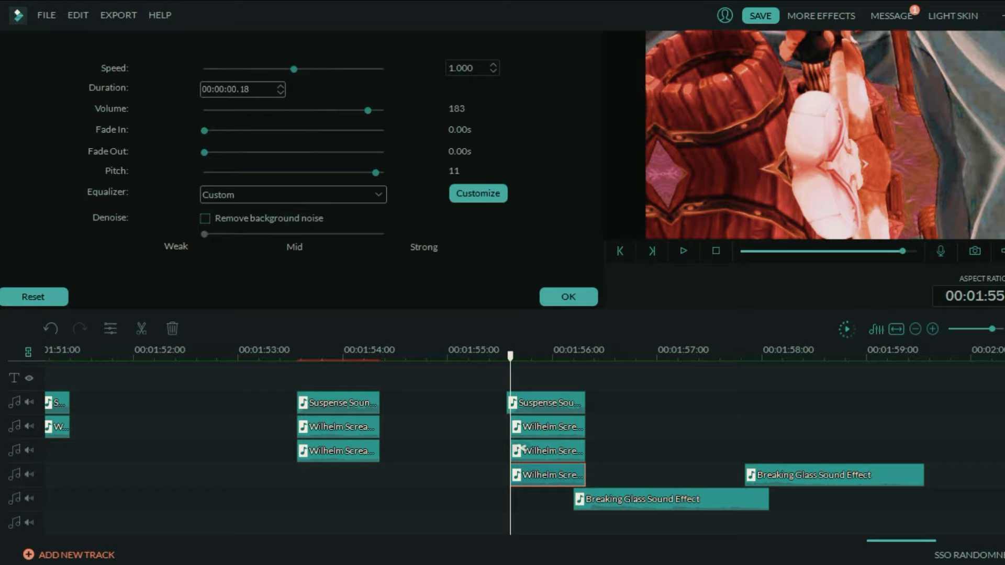
{"action": "left_click", "coordinate": [522, 448]}
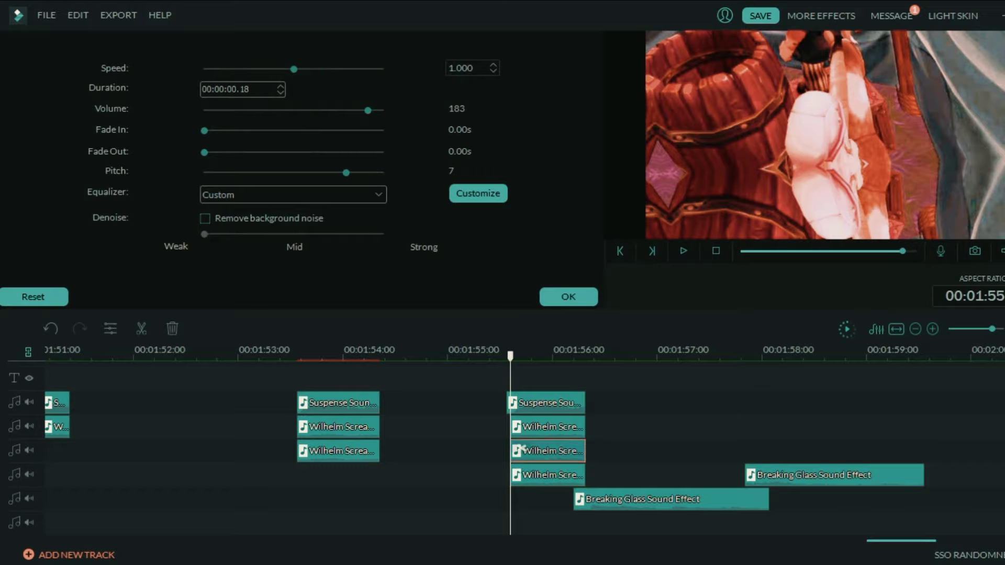
{"action": "left_click", "coordinate": [548, 427]}
{"action": "left_click", "coordinate": [568, 297]}
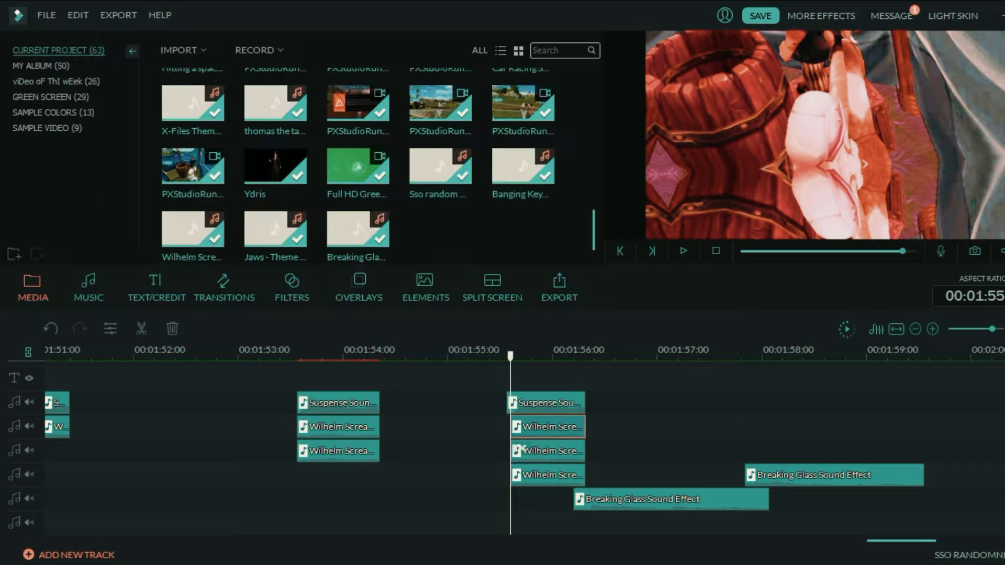
Step: Examine the audio settings and custom equalizer bands of the Suspense sound clip near 00:01:55
{"action": "double_click", "coordinate": [548, 403]}
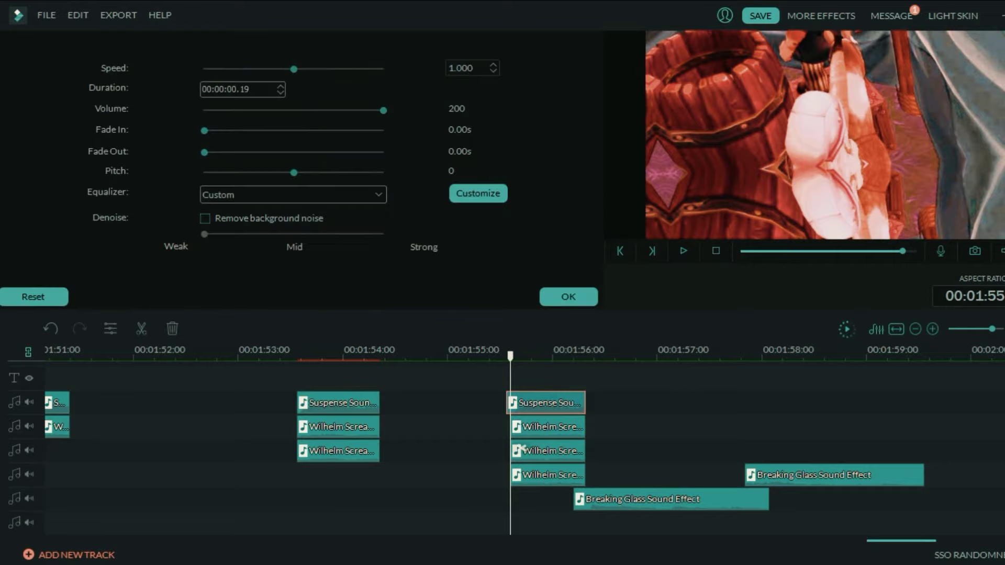
{"action": "left_click", "coordinate": [479, 194]}
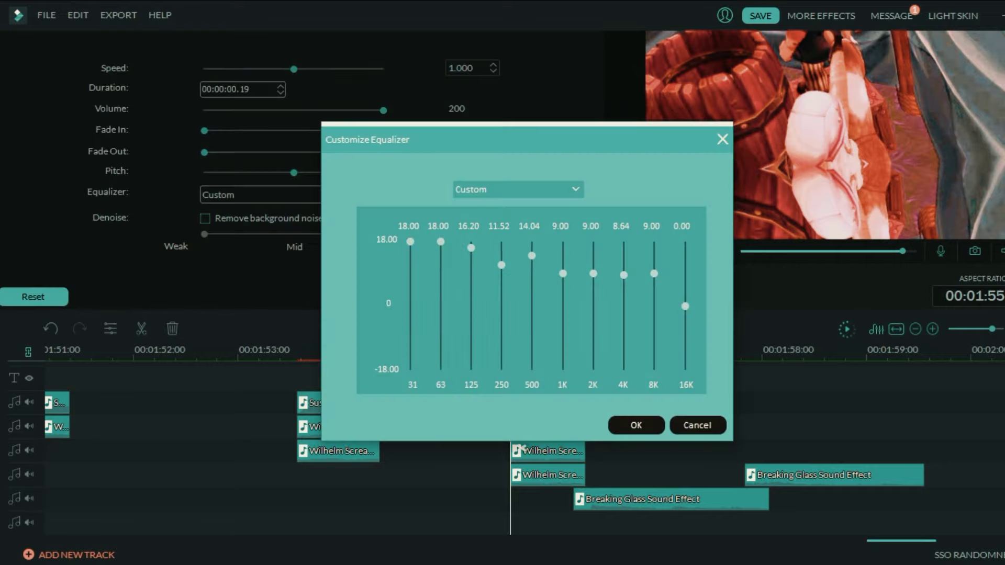
{"action": "key", "text": "Tab"}
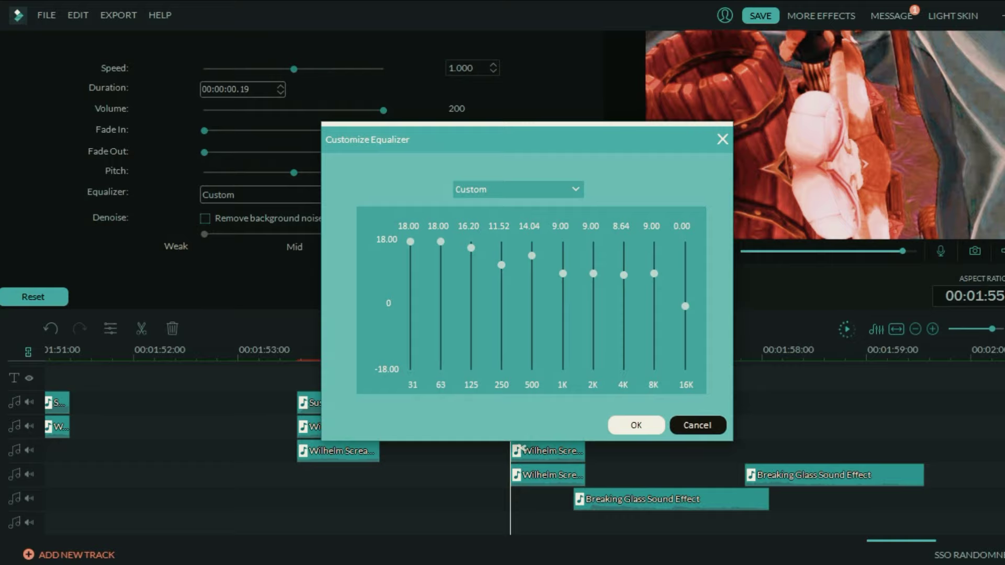
{"action": "key", "text": "space"}
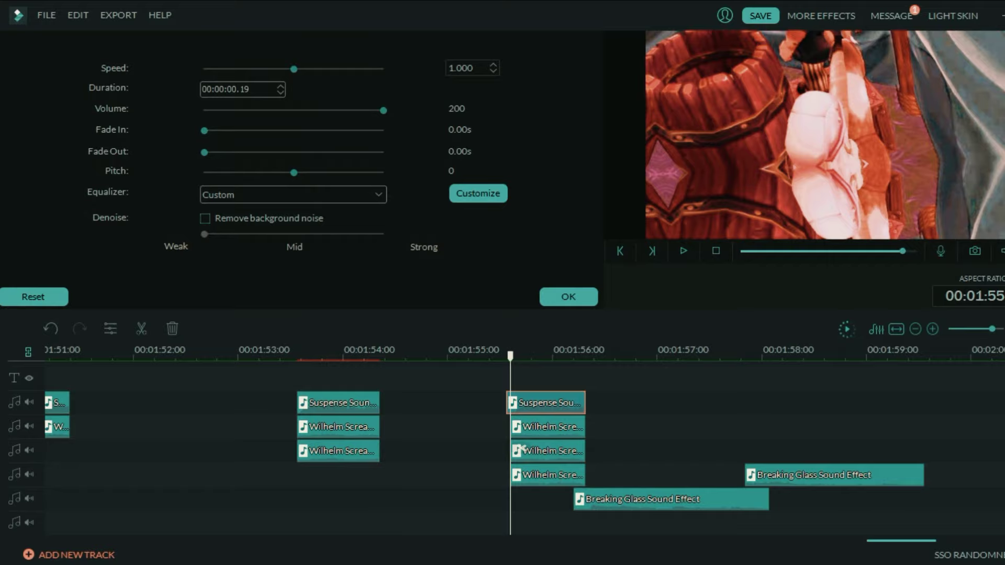
{"action": "key", "text": "ctrl+minus"}
{"action": "key", "text": "ctrl+minus"}
{"action": "key", "text": "ctrl+minus"}
{"action": "key", "text": "Escape"}
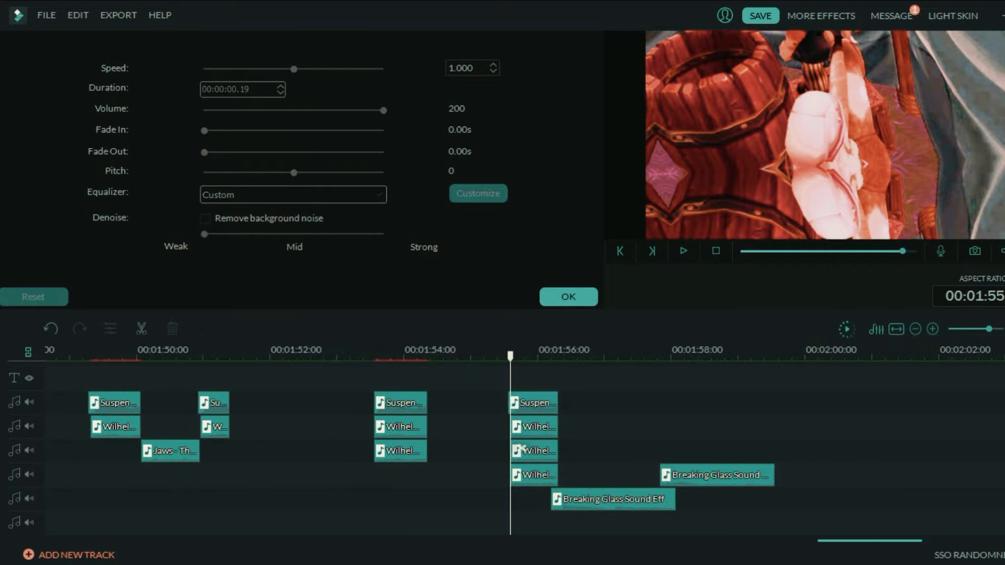
Step: Examine the video adjustments of the gameplay clip between 00:01:51 and 00:01:53 and play its opening briefly
{"action": "scroll", "coordinate": [524, 448], "scroll_direction": "up", "scroll_amount": 5}
{"action": "double_click", "coordinate": [302, 389]}
{"action": "scroll", "coordinate": [302, 448], "scroll_direction": "down", "scroll_amount": 5}
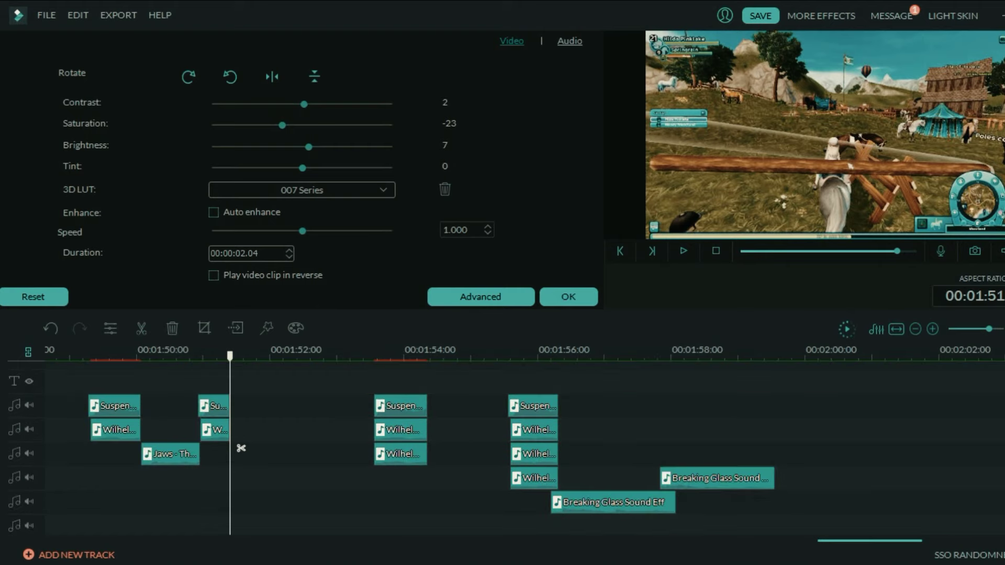
{"action": "scroll", "coordinate": [241, 448], "scroll_direction": "up", "scroll_amount": 2}
{"action": "left_click", "coordinate": [569, 297]}
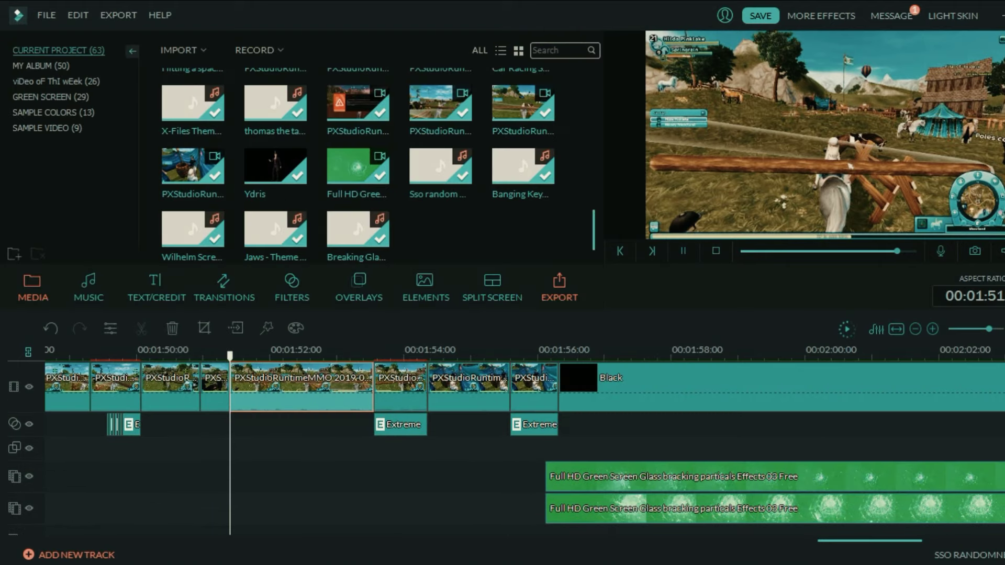
{"action": "key", "text": "space"}
{"action": "key", "text": "space"}
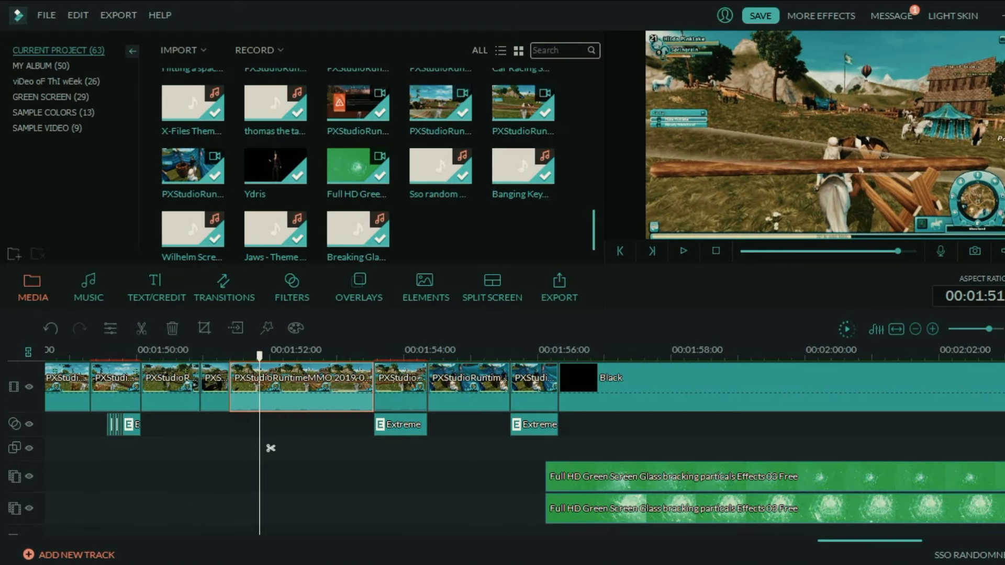
Step: Preview the cracking glass clip from the GREEN SCREEN album, playing on from about 8 seconds
{"action": "left_click", "coordinate": [51, 97]}
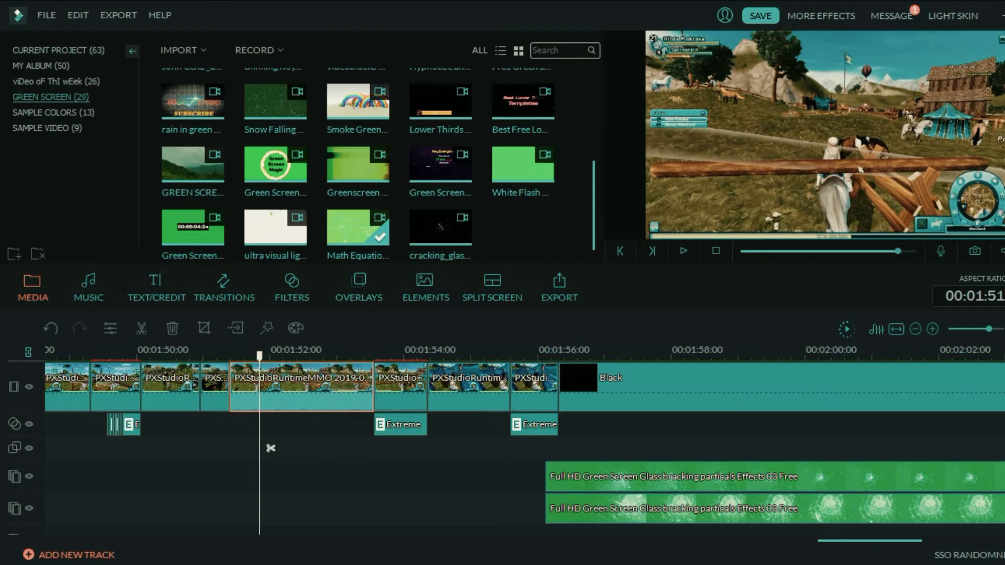
{"action": "double_click", "coordinate": [431, 241]}
{"action": "left_click_drag", "start_coordinate": [857, 251], "coordinate": [797, 252]}
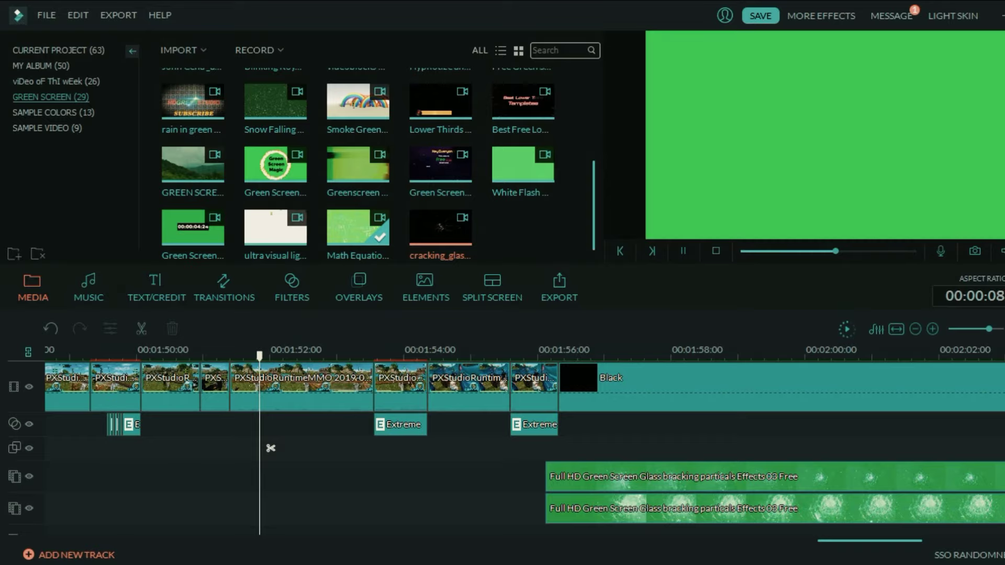
{"action": "key", "text": "space"}
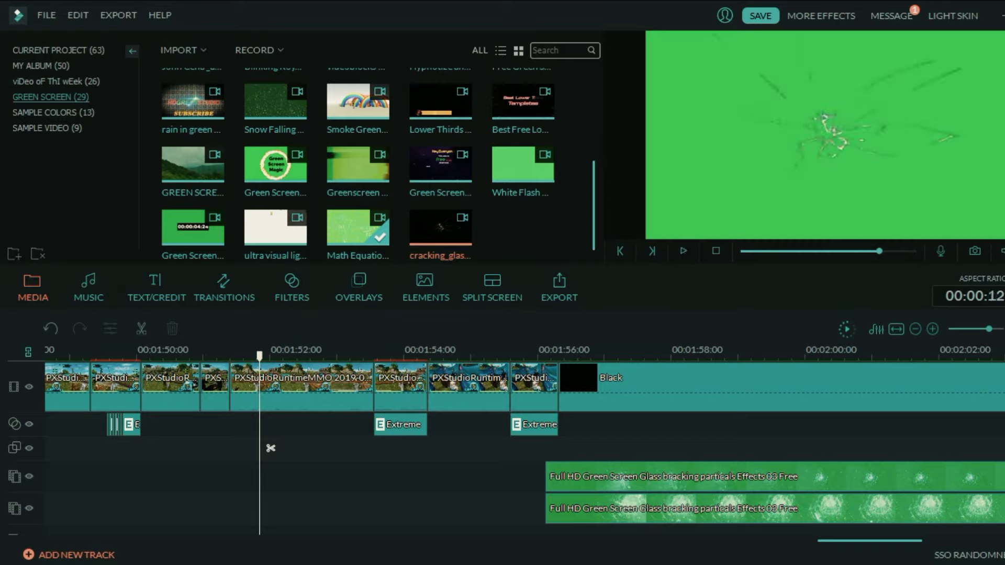
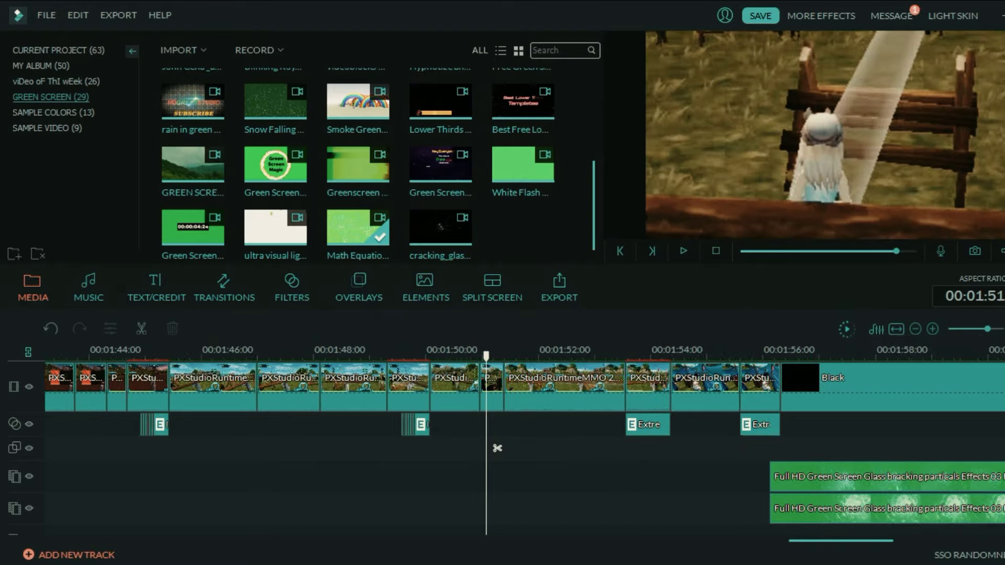
Step: Scrub through the ending between 00:01:51 and 00:01:57 and examine the sound clips stacked under the last Extreme filter
{"action": "scroll", "coordinate": [497, 448], "scroll_direction": "down", "scroll_amount": 1}
{"action": "left_click_drag", "start_coordinate": [486, 357], "coordinate": [801, 357]}
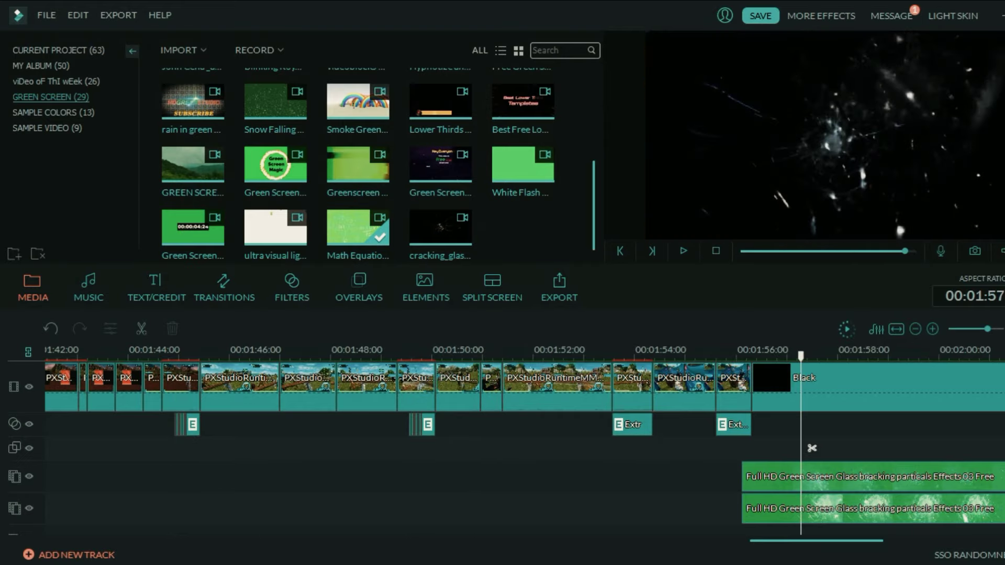
{"action": "left_click_drag", "start_coordinate": [812, 448], "coordinate": [482, 448]}
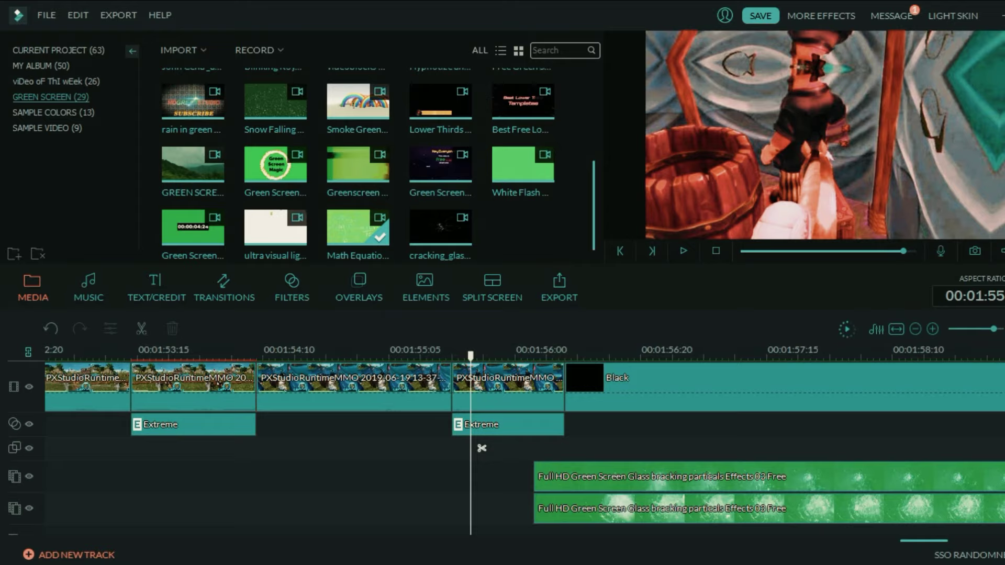
{"action": "scroll", "coordinate": [481, 448], "scroll_direction": "down", "scroll_amount": 5}
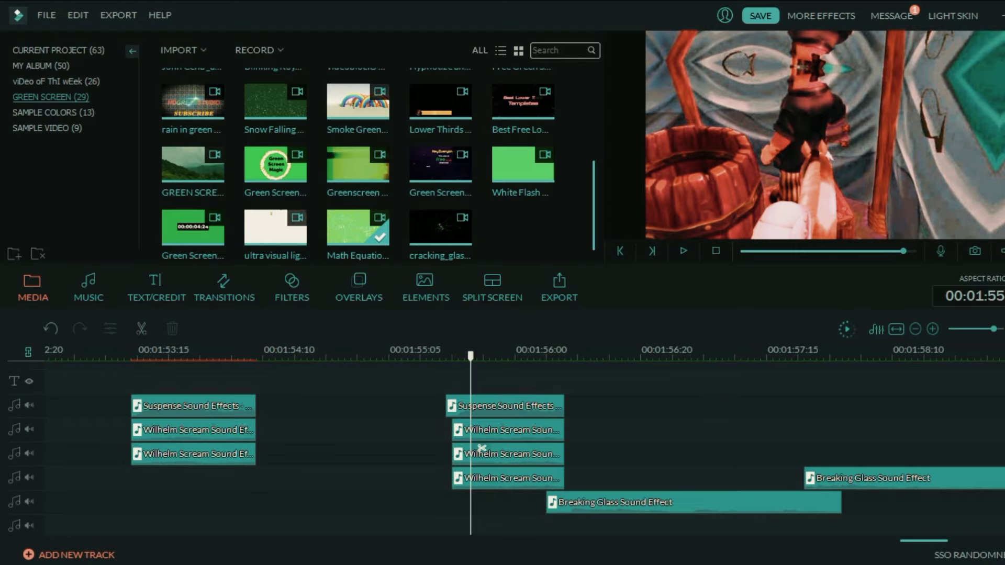
{"action": "scroll", "coordinate": [480, 449], "scroll_direction": "down", "scroll_amount": 7}
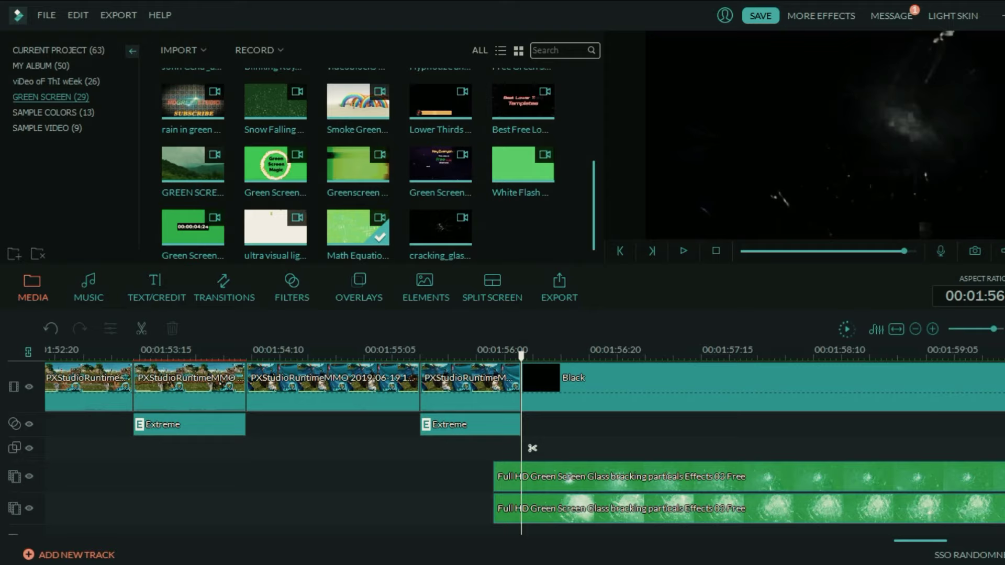
Step: Compare the two stacked Full HD Green Screen Glass overlays, scrubbing from 00:01:56:00 to about 00:01:56:20
{"action": "mouse_move", "coordinate": [533, 448]}
{"action": "left_mouse_down"}
{"action": "mouse_move", "coordinate": [454, 448]}
{"action": "mouse_move", "coordinate": [532, 448]}
{"action": "left_mouse_up"}
{"action": "left_click", "coordinate": [532, 448]}
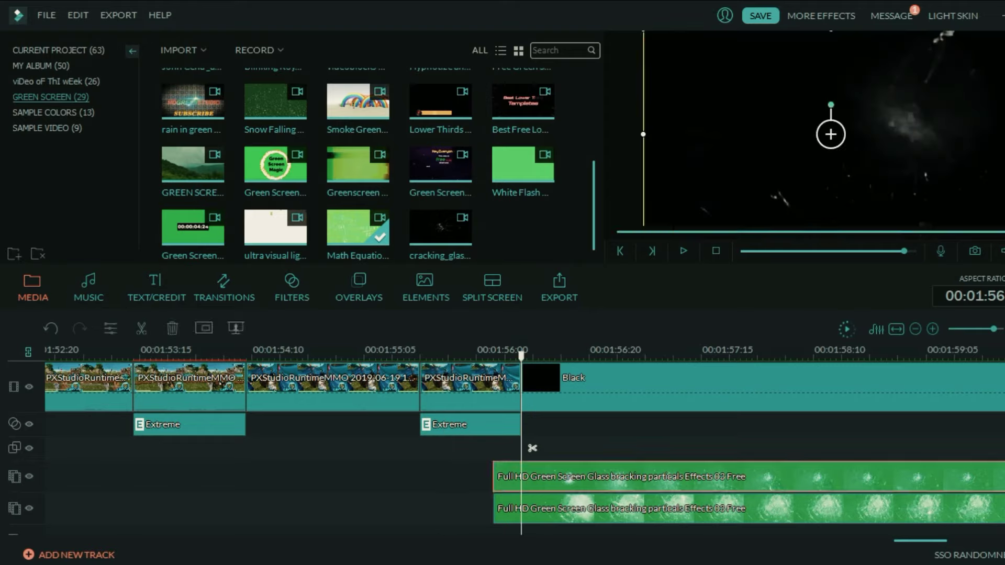
{"action": "left_click_drag", "start_coordinate": [533, 448], "coordinate": [623, 448]}
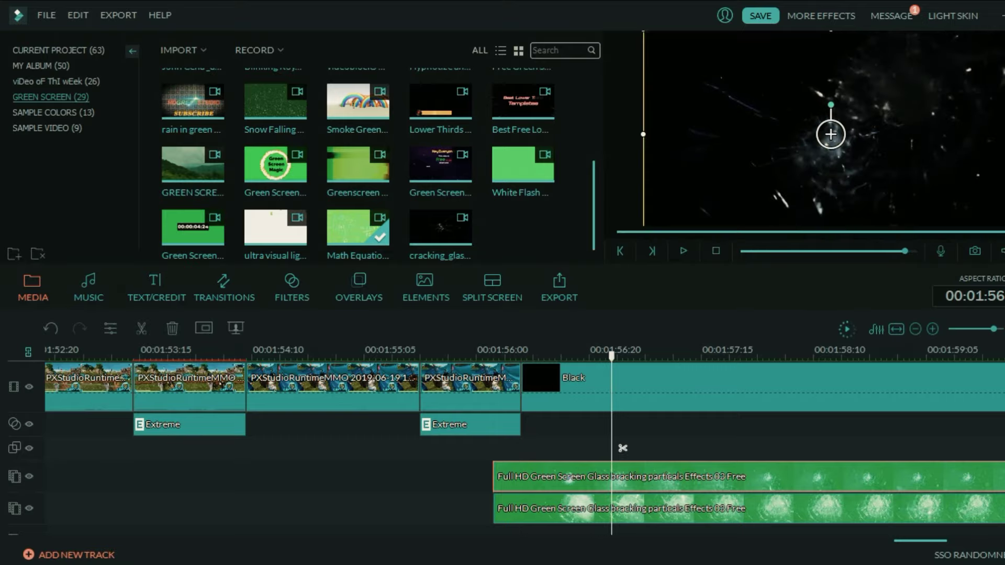
{"action": "left_click", "coordinate": [650, 508]}
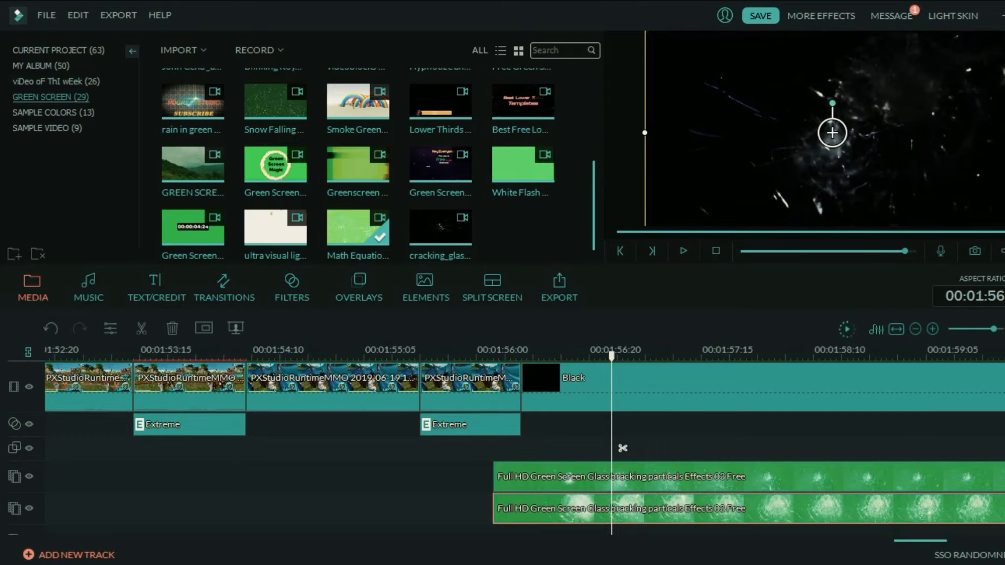
Step: Play the stacked glass-breaking overlays over the Black clip from about 00:01:56 to 00:01:58
{"action": "left_click", "coordinate": [527, 355]}
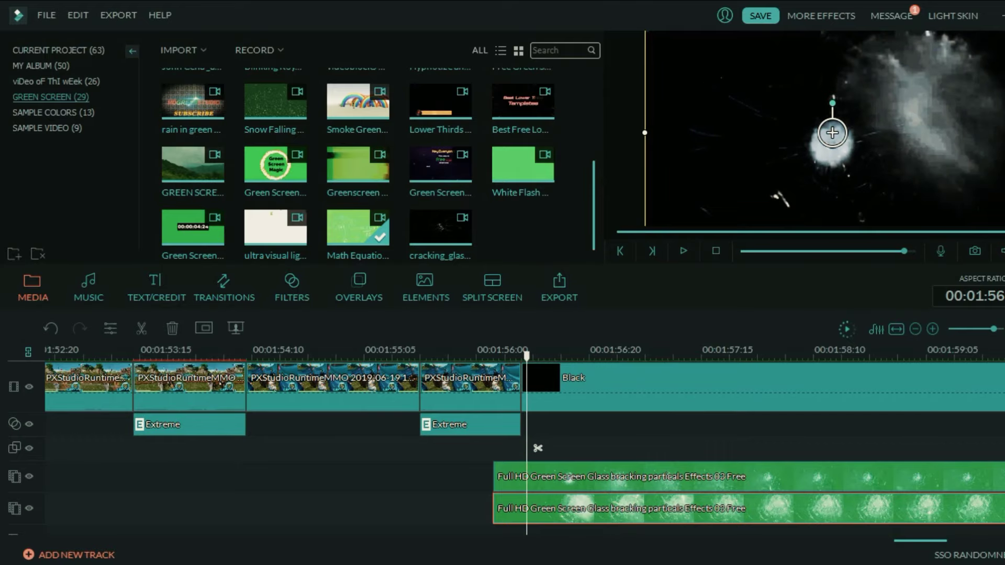
{"action": "mouse_move", "coordinate": [527, 356]}
{"action": "left_mouse_down"}
{"action": "mouse_move", "coordinate": [650, 356]}
{"action": "mouse_move", "coordinate": [489, 356]}
{"action": "mouse_move", "coordinate": [527, 356]}
{"action": "left_mouse_up"}
{"action": "key", "text": "space"}
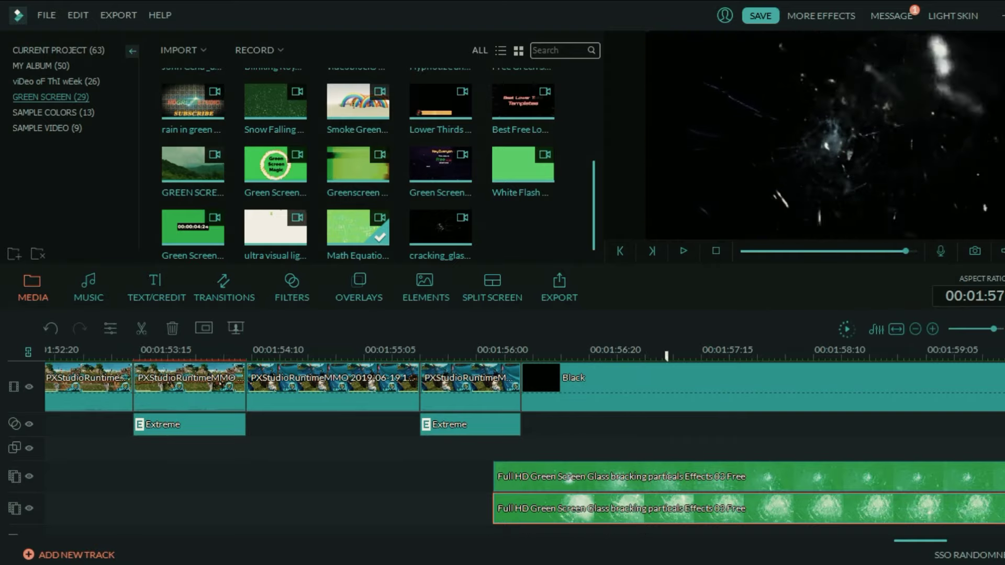
{"action": "key", "text": "space"}
{"action": "scroll", "coordinate": [836, 449], "scroll_direction": "down", "scroll_amount": 2}
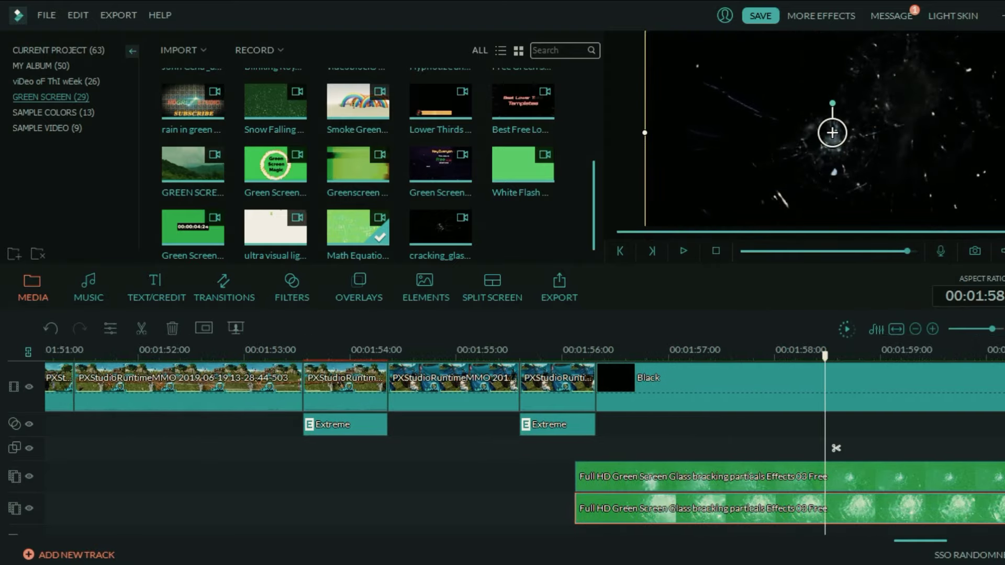
Step: Open advanced color tuning for the last Extreme-filtered clip near 00:01:55 and browse the Custom presets
{"action": "left_click_drag", "start_coordinate": [837, 448], "coordinate": [534, 448]}
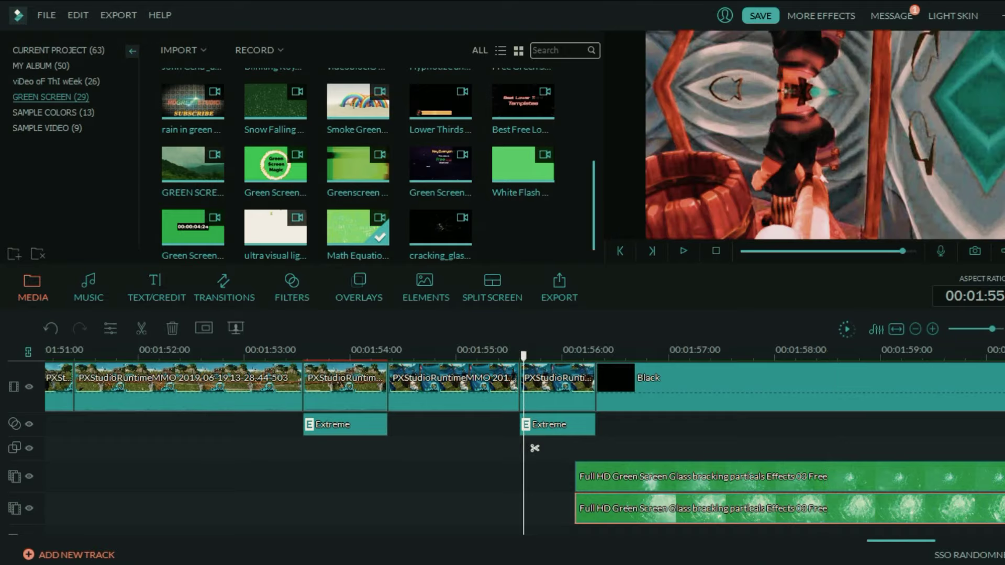
{"action": "double_click", "coordinate": [558, 385]}
{"action": "left_click", "coordinate": [481, 297]}
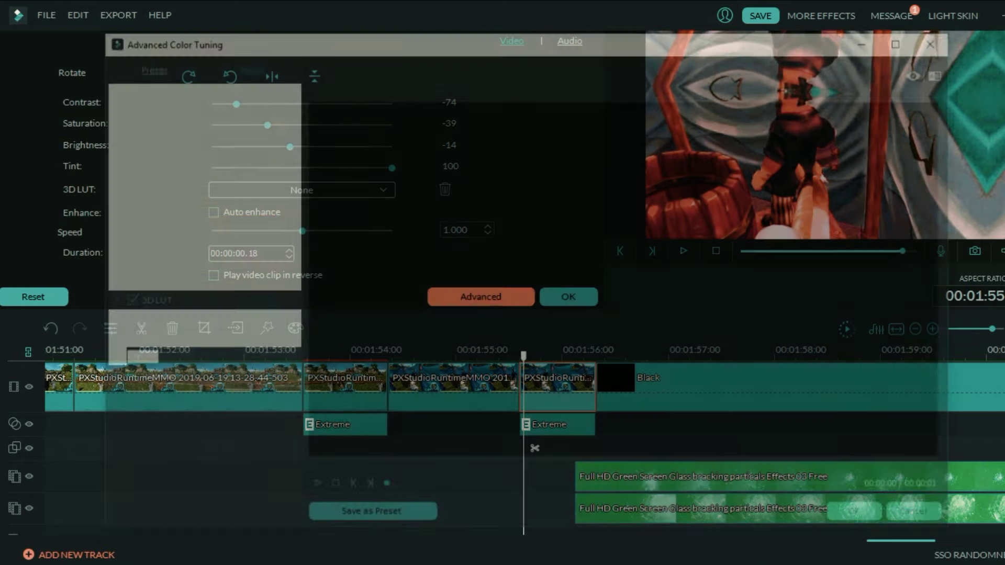
{"action": "left_click", "coordinate": [144, 64]}
{"action": "left_click", "coordinate": [193, 93]}
{"action": "left_click", "coordinate": [167, 134]}
{"action": "scroll", "coordinate": [191, 294], "scroll_direction": "down", "scroll_amount": 10}
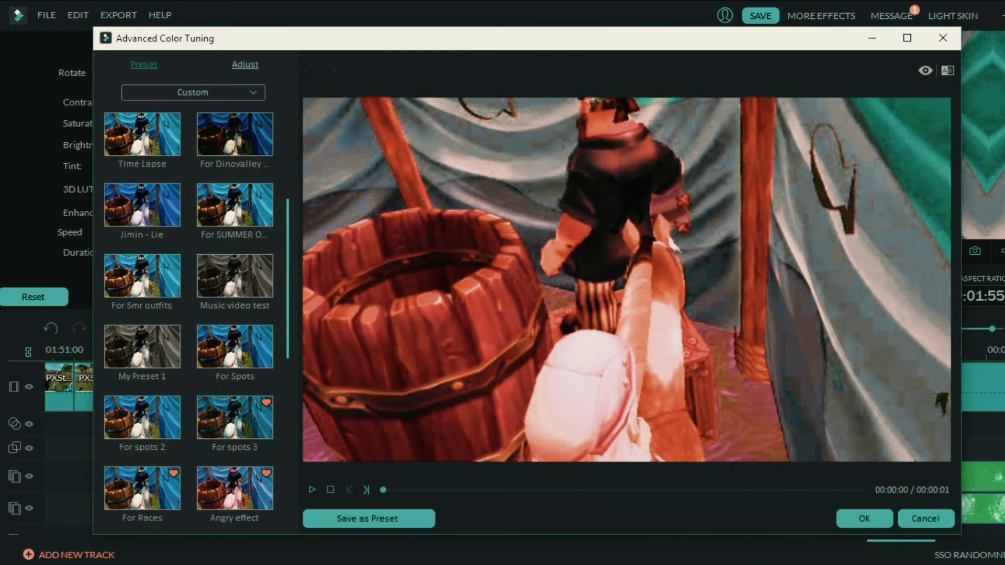
{"action": "scroll", "coordinate": [188, 314], "scroll_direction": "up", "scroll_amount": 3}
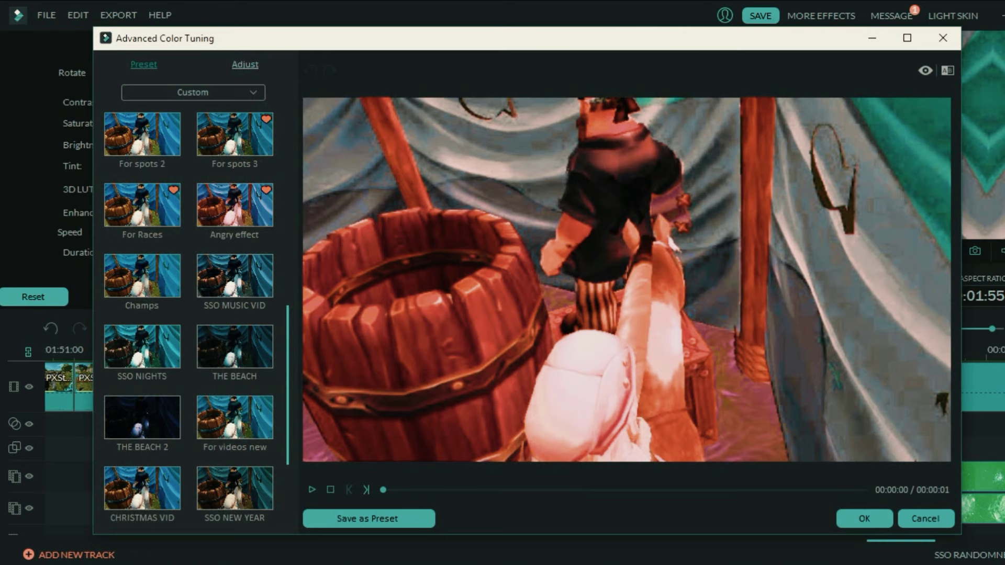
Step: Examine the White Balance and HSL adjustments of the last Extreme-filtered clip, comparing the red and teal hue, saturation and luminance
{"action": "left_click", "coordinate": [245, 64]}
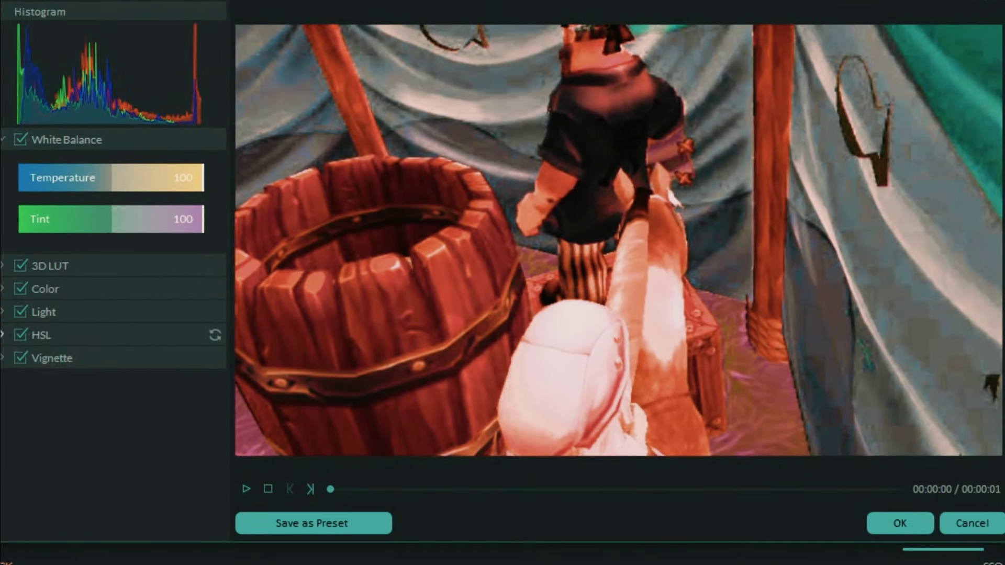
{"action": "left_click", "coordinate": [3, 335]}
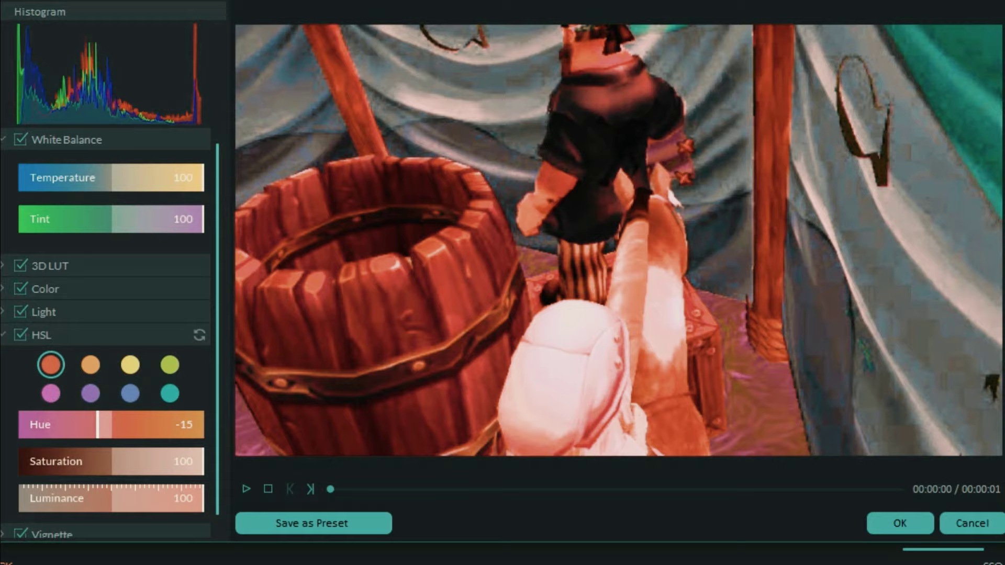
{"action": "scroll", "coordinate": [110, 333], "scroll_direction": "down", "scroll_amount": 1}
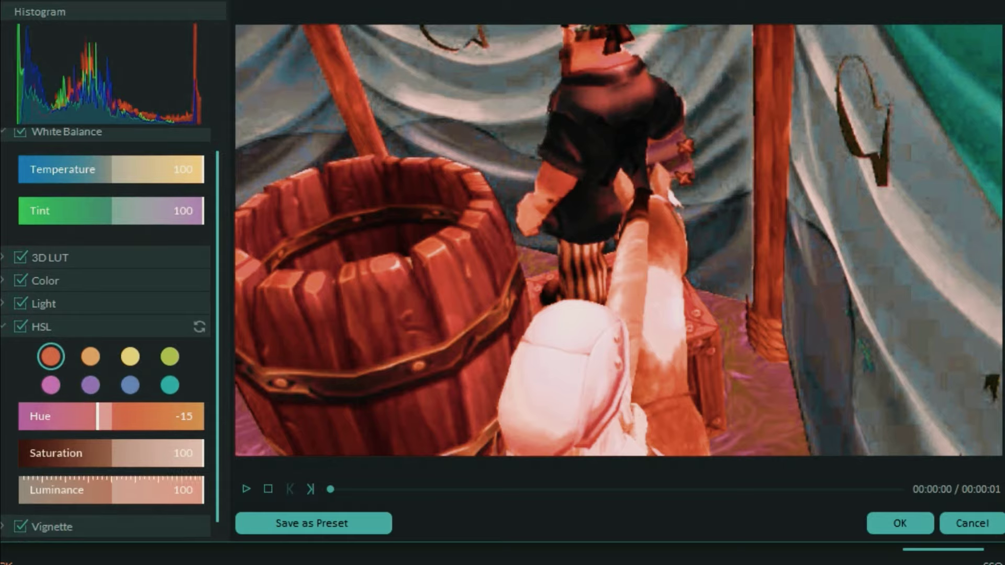
{"action": "left_click", "coordinate": [170, 385]}
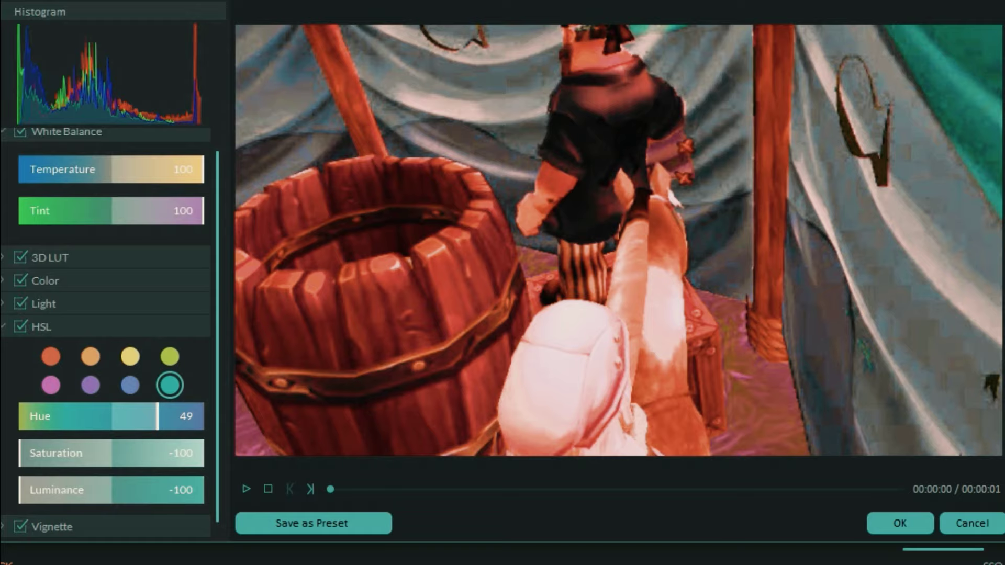
Step: Set the blue HSL hue to 89 and adjust the saturation and luminance of the yellow range
{"action": "left_click", "coordinate": [130, 386]}
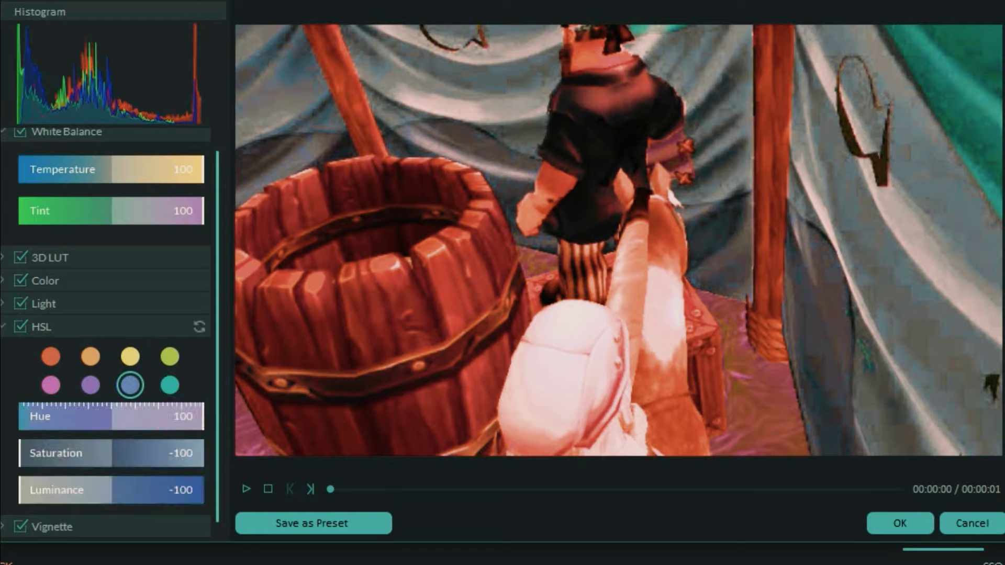
{"action": "mouse_move", "coordinate": [203, 417]}
{"action": "left_mouse_down"}
{"action": "mouse_move", "coordinate": [20, 417]}
{"action": "mouse_move", "coordinate": [194, 417]}
{"action": "left_mouse_up"}
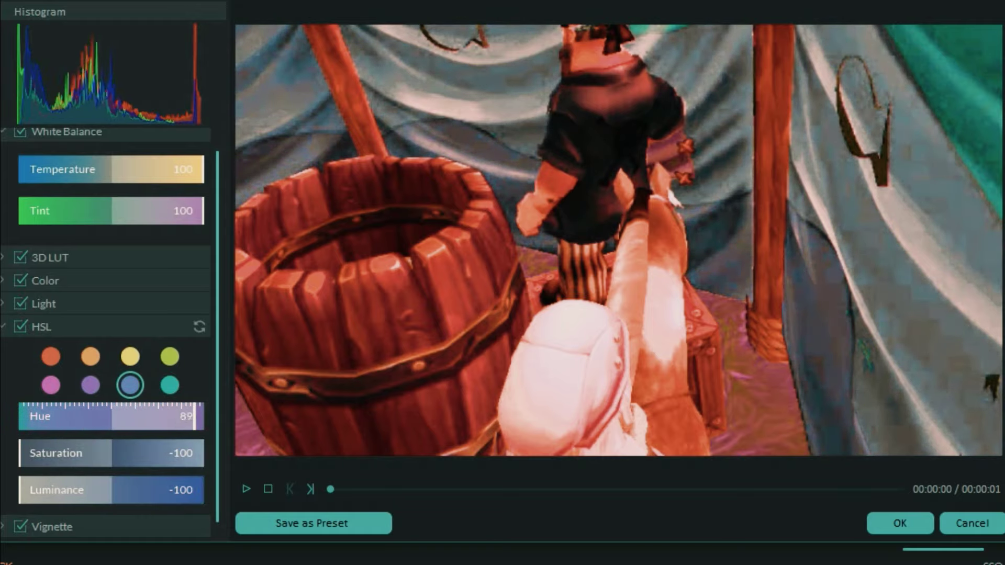
{"action": "left_click", "coordinate": [169, 385]}
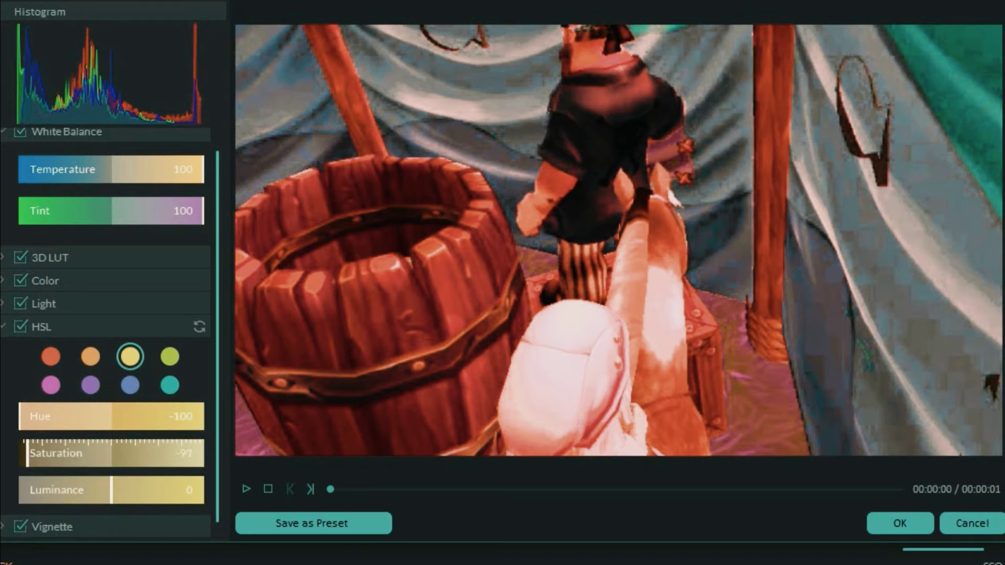
{"action": "left_click_drag", "start_coordinate": [27, 454], "coordinate": [203, 454]}
{"action": "left_click_drag", "start_coordinate": [111, 491], "coordinate": [20, 491]}
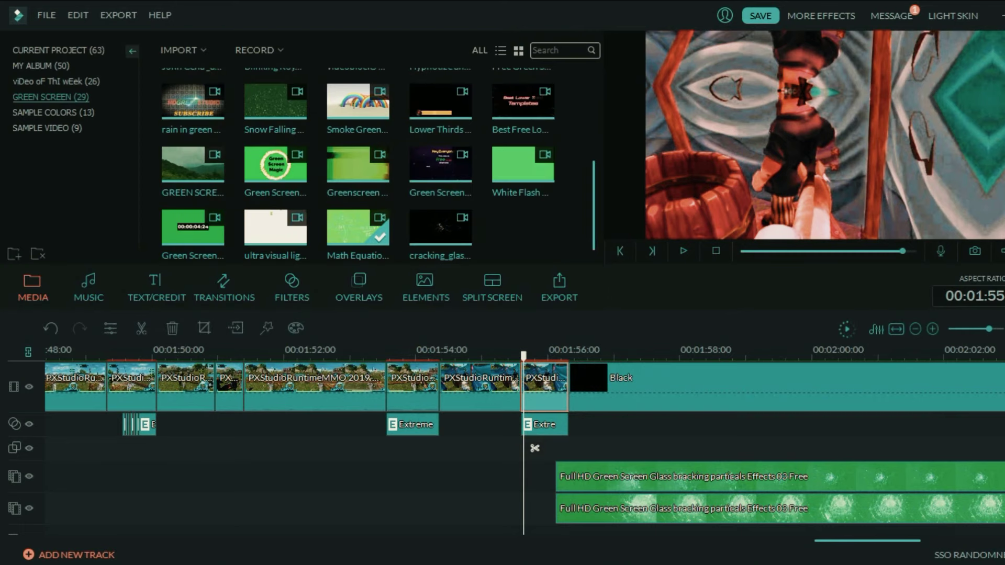
Step: Play the last Extreme-filtered clip into the glass-breaking overlays, from about 00:01:55 to 00:01:57
{"action": "left_click", "coordinate": [535, 449]}
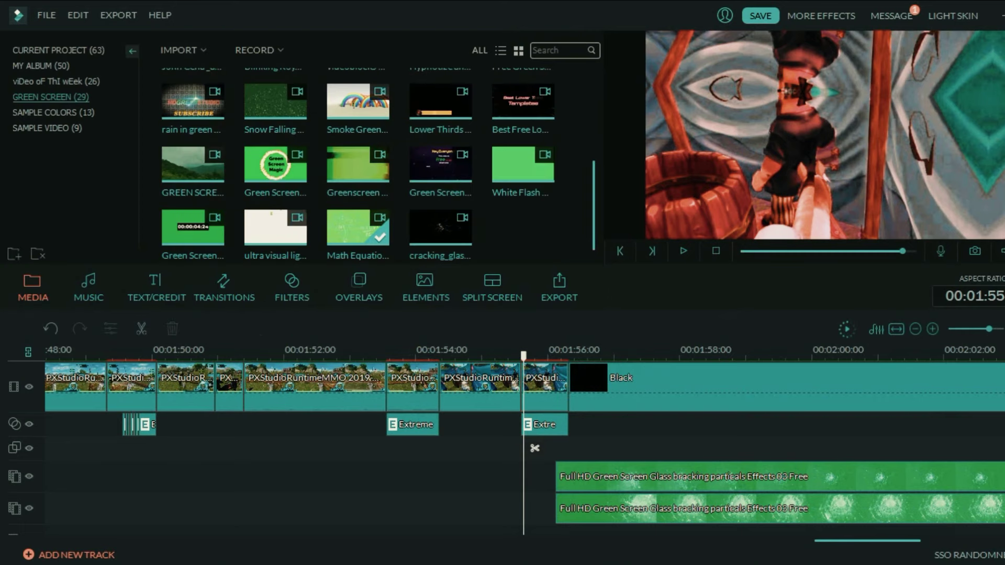
{"action": "key", "text": "space"}
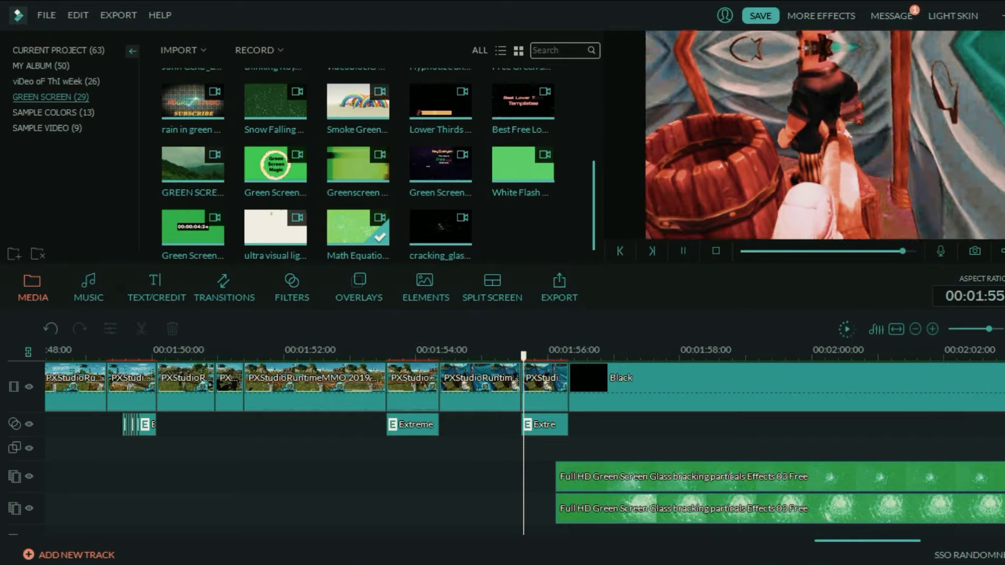
{"action": "key", "text": "space"}
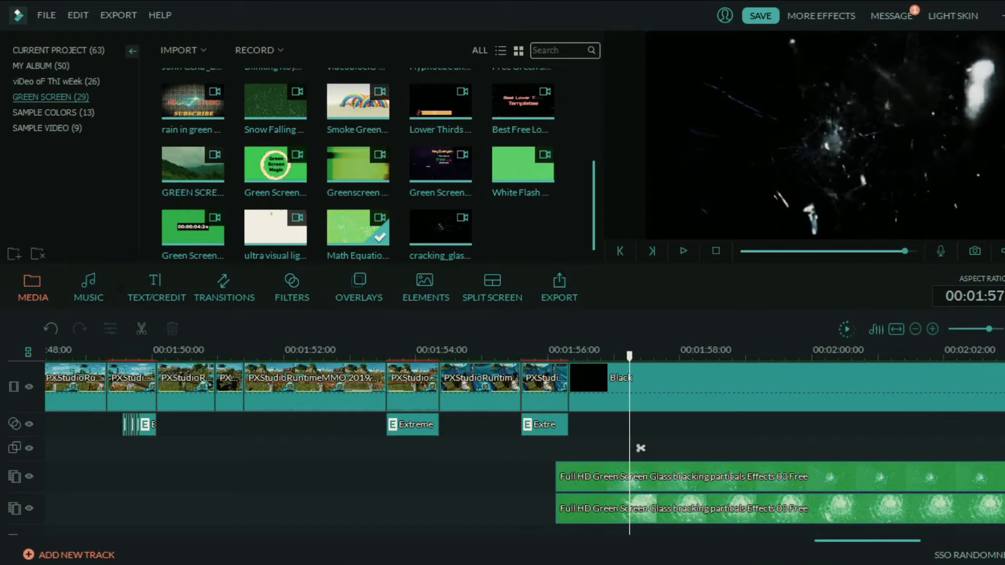
Step: Inspect the audio settings of the first Breaking Glass Sound Effect, starting near 00:01:56
{"action": "scroll", "coordinate": [526, 445], "scroll_direction": "down", "scroll_amount": 2}
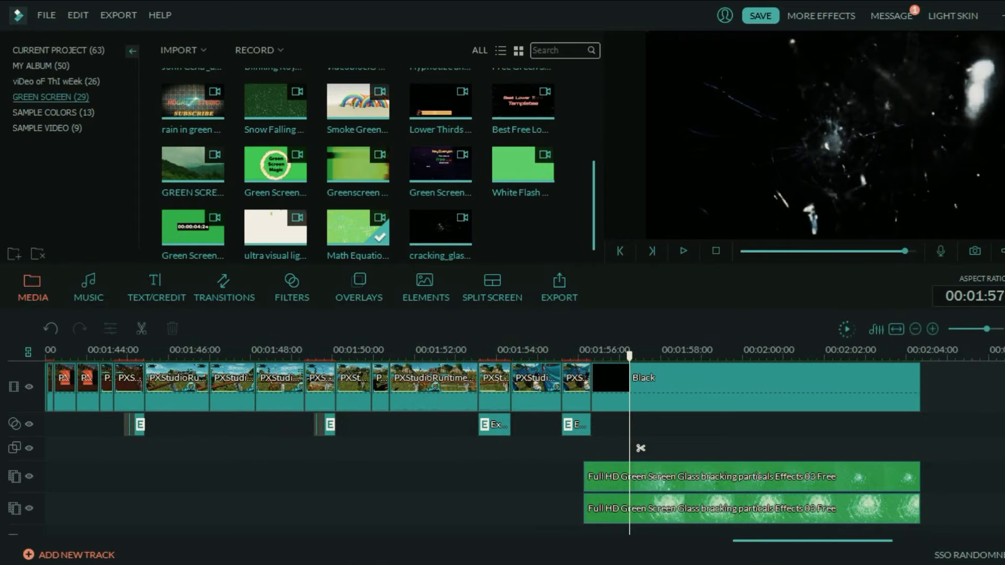
{"action": "scroll", "coordinate": [525, 445], "scroll_direction": "right", "scroll_amount": 2}
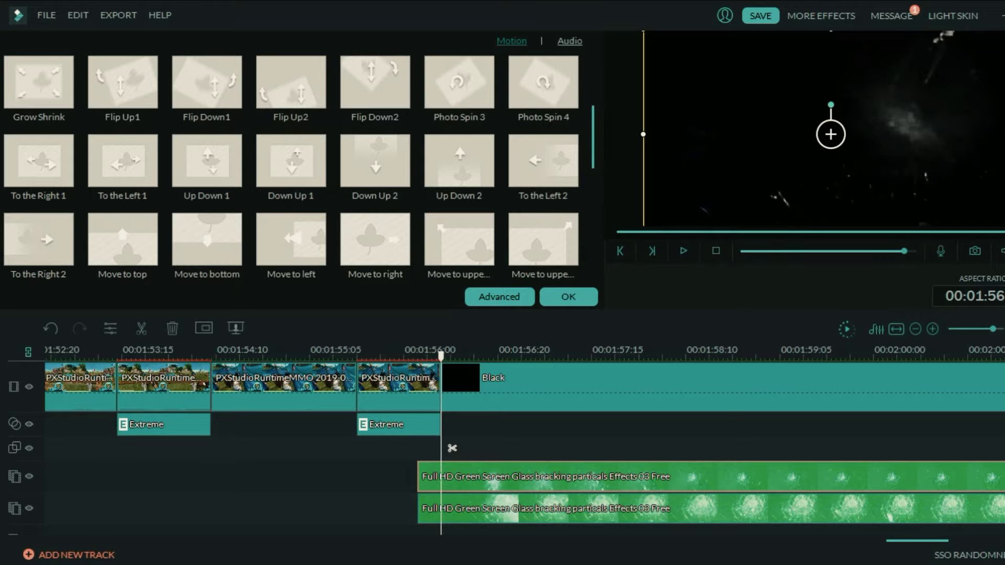
{"action": "scroll", "coordinate": [452, 448], "scroll_direction": "down", "scroll_amount": 3}
{"action": "scroll", "coordinate": [452, 448], "scroll_direction": "down", "scroll_amount": 2}
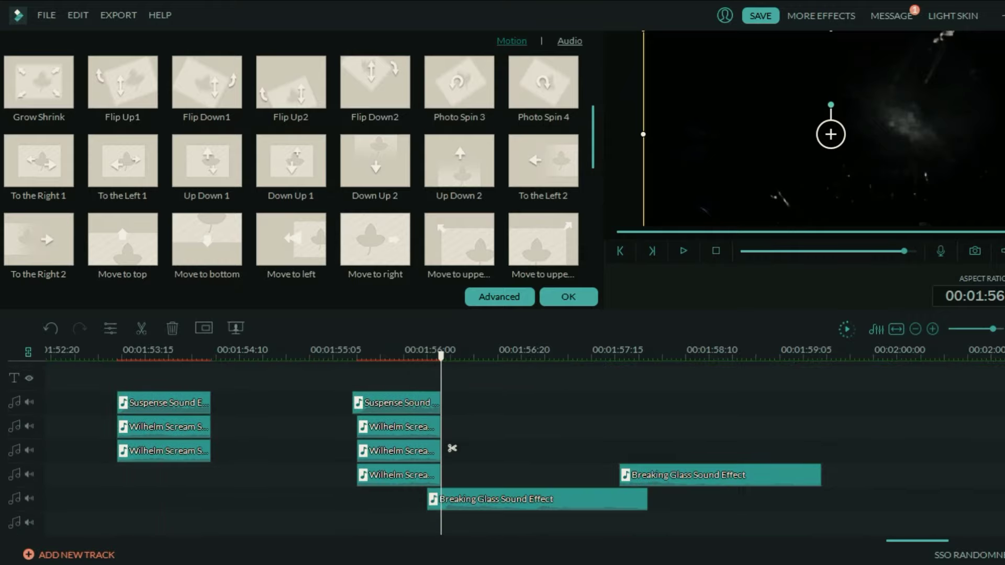
{"action": "double_click", "coordinate": [537, 500]}
{"action": "left_click", "coordinate": [568, 296]}
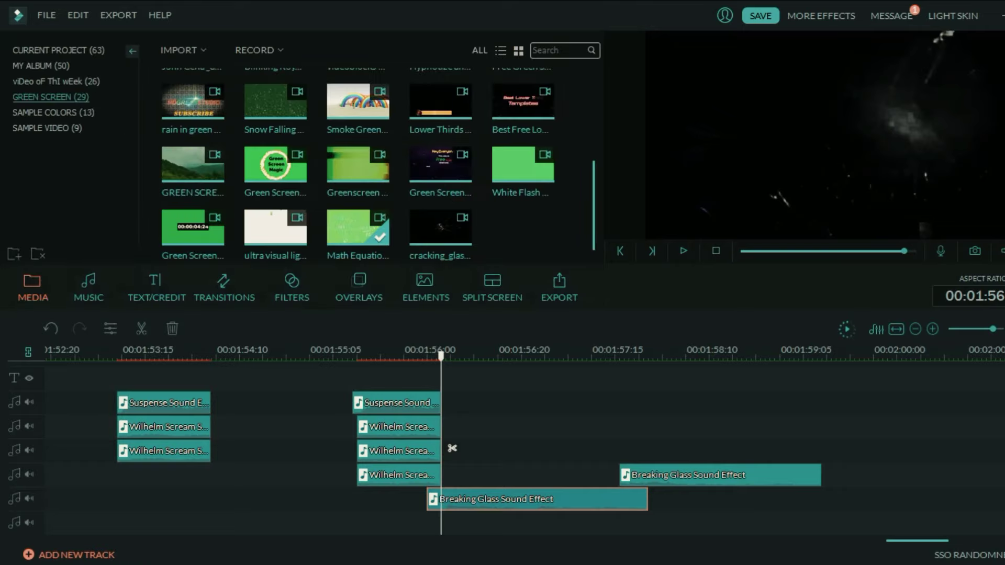
Step: Play the two Breaking Glass Sound Effect clips from 00:01:56 to 00:01:58 and inspect the second clip's audio settings
{"action": "scroll", "coordinate": [452, 449], "scroll_direction": "up", "scroll_amount": 1}
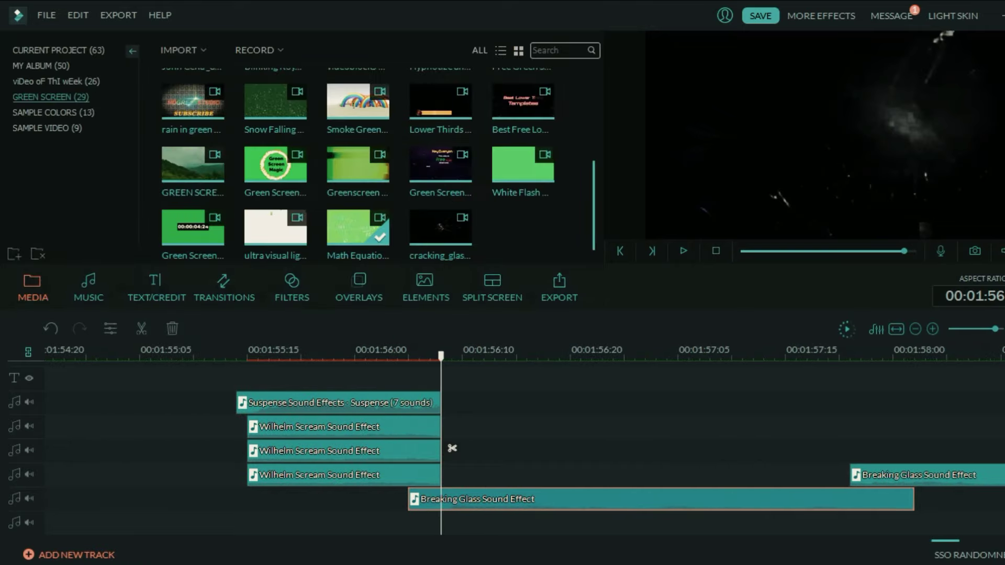
{"action": "key", "text": "space"}
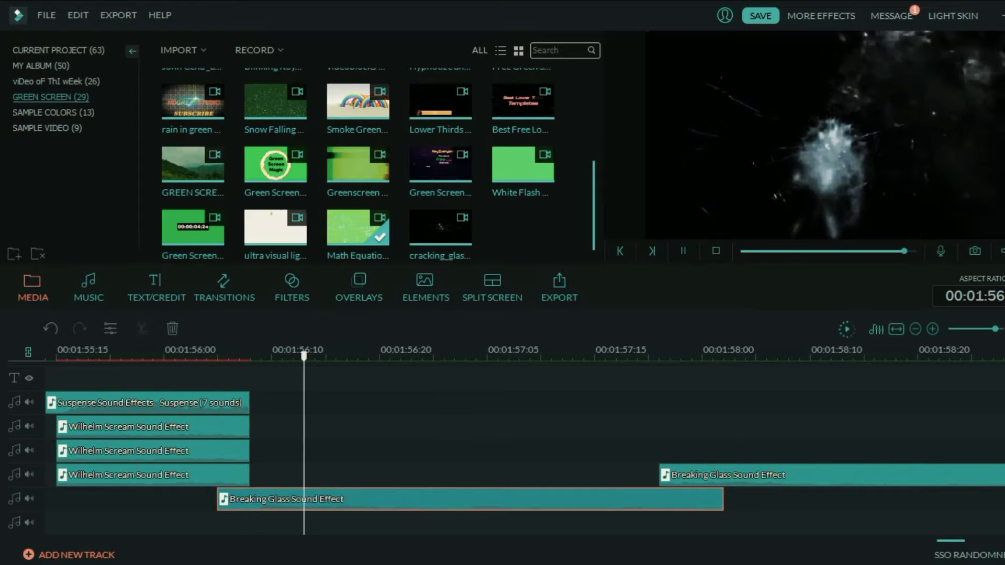
{"action": "key", "text": "space"}
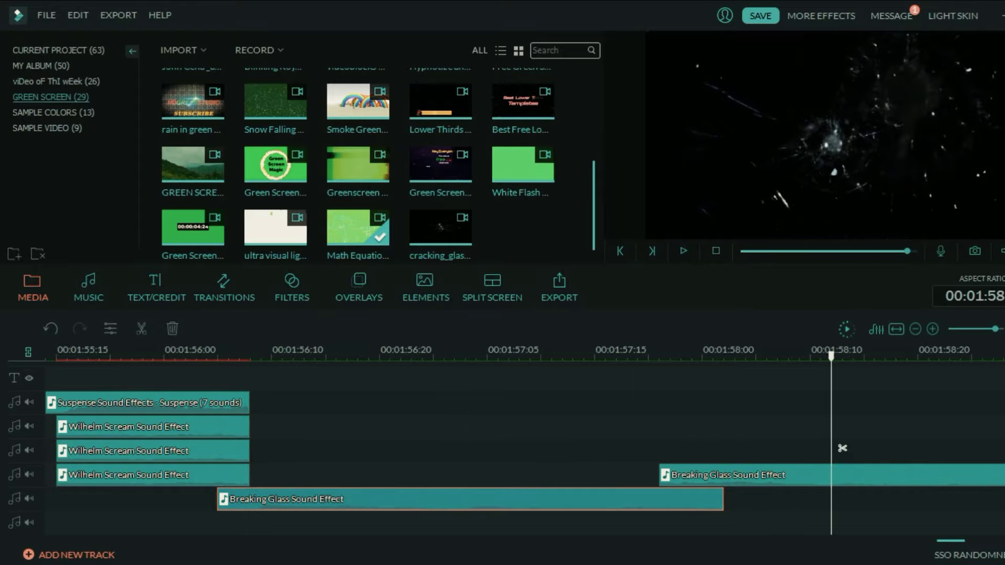
{"action": "left_click", "coordinate": [606, 356]}
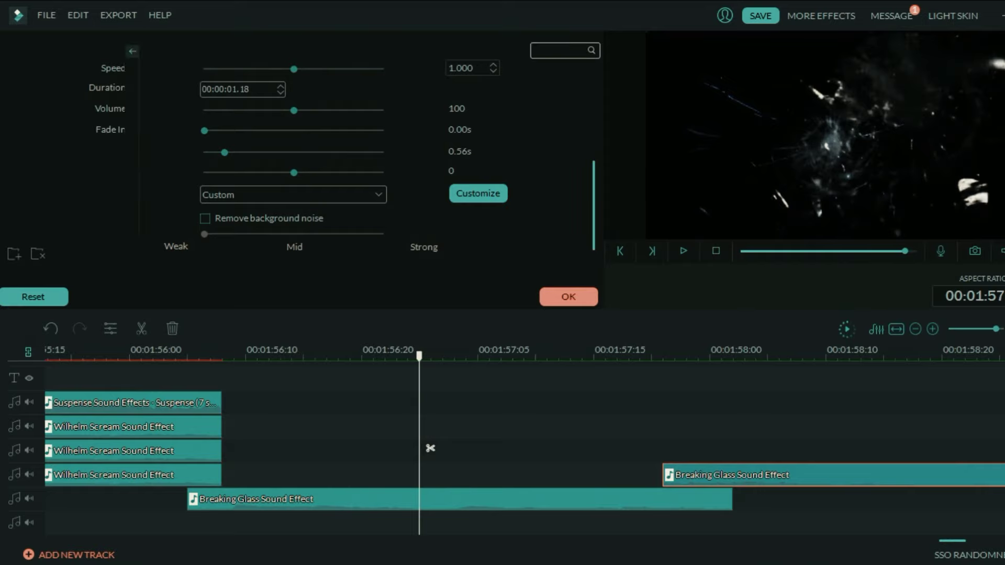
{"action": "left_click", "coordinate": [568, 297]}
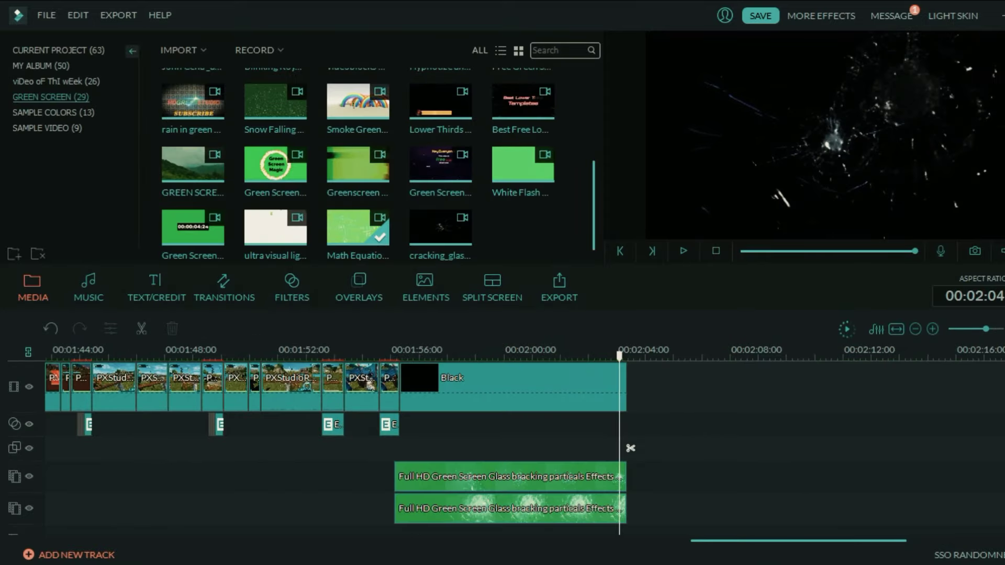
Step: Render the timeline preview and accept the MP4 export settings: Best quality, H.264, 1920 x 1080, 60 fps, 10000 kbps video and 192 kbps AAC audio
{"action": "key", "text": "space"}
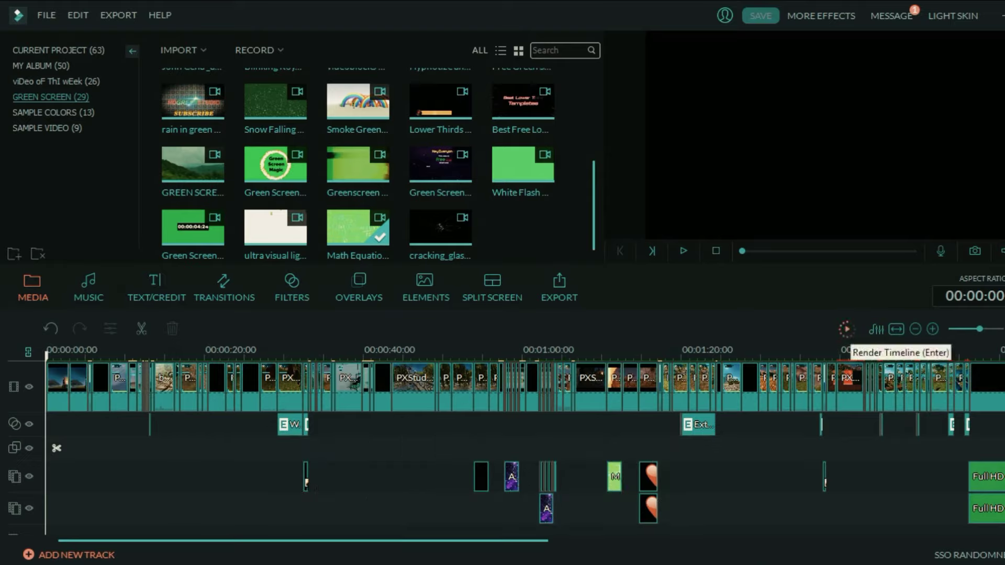
{"action": "left_click", "coordinate": [847, 329]}
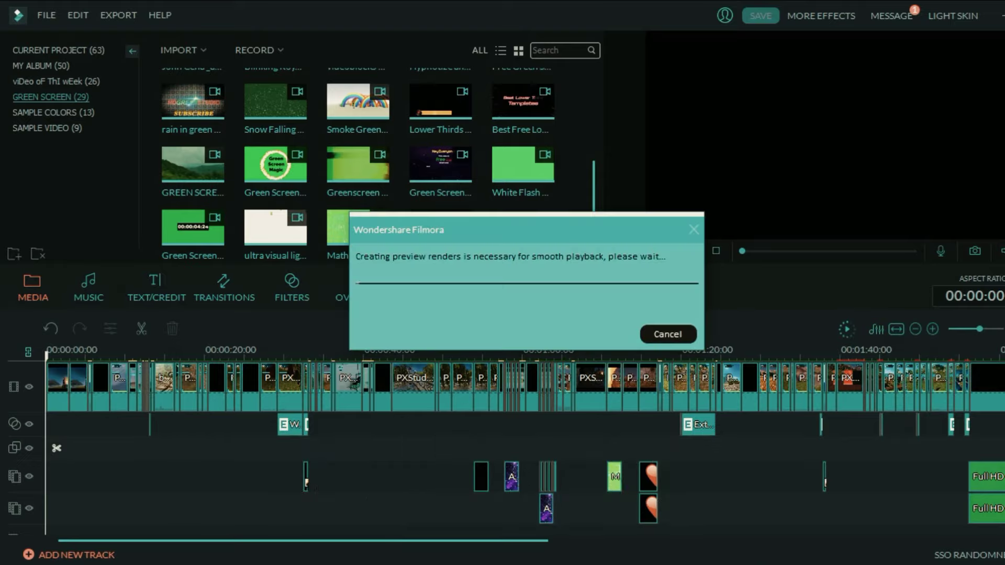
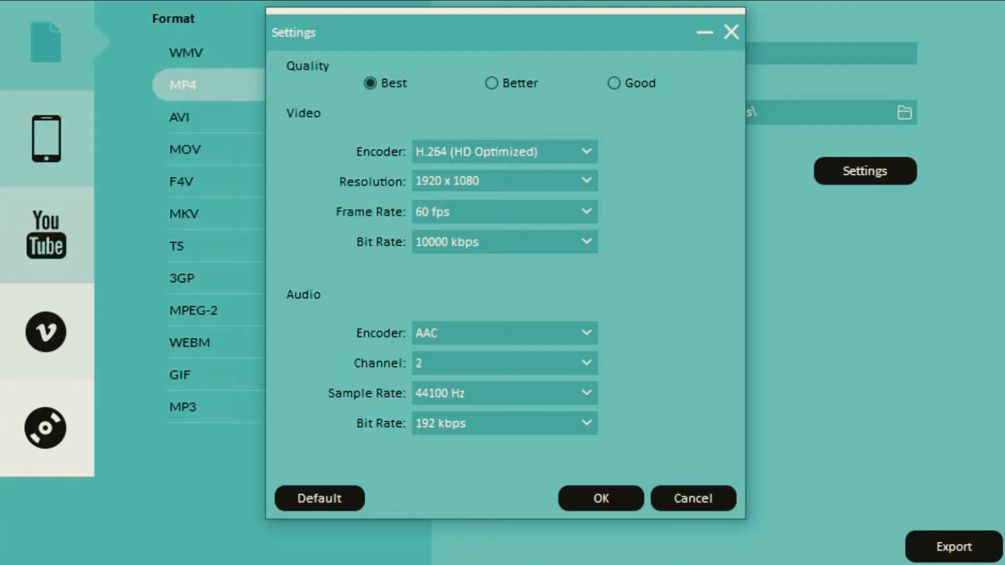
{"action": "left_click", "coordinate": [601, 498]}
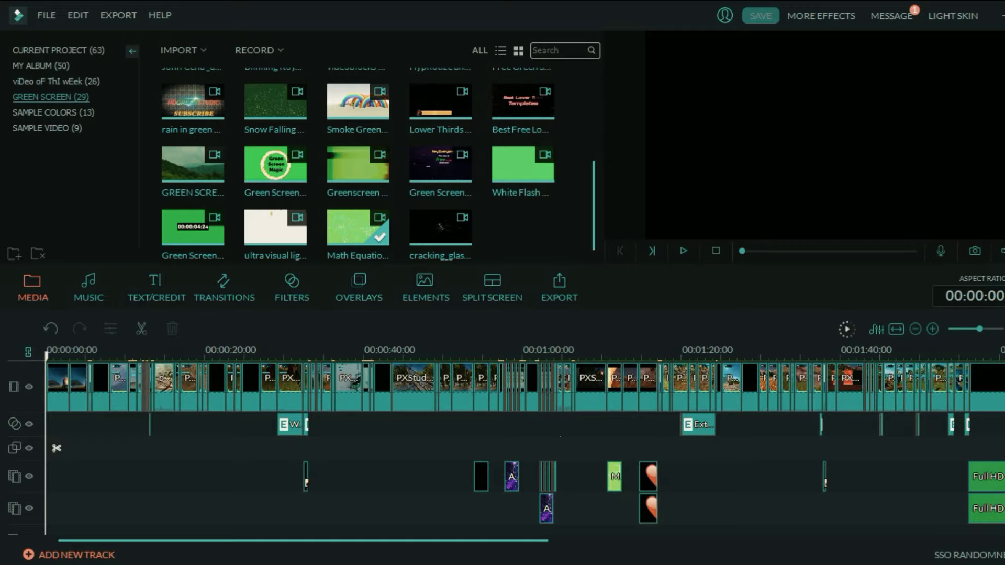
Step: Review the Black title clip at 00:01:00, the color-bars clip before 00:01:04 and the game clip that follows it
{"action": "scroll", "coordinate": [532, 387], "scroll_direction": "right", "scroll_amount": 2}
{"action": "left_click", "coordinate": [445, 386]}
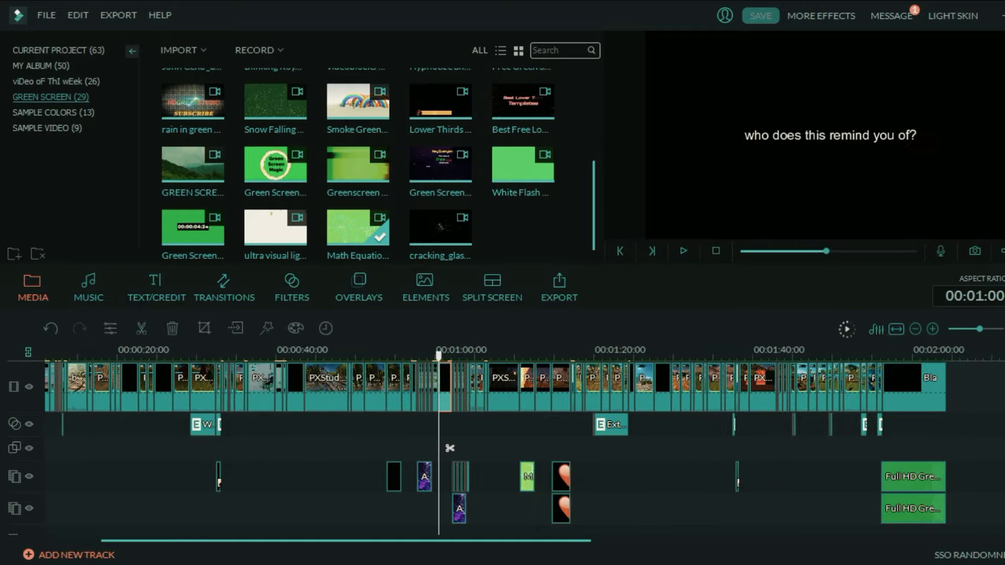
{"action": "scroll", "coordinate": [445, 386], "scroll_direction": "up", "scroll_amount": 5}
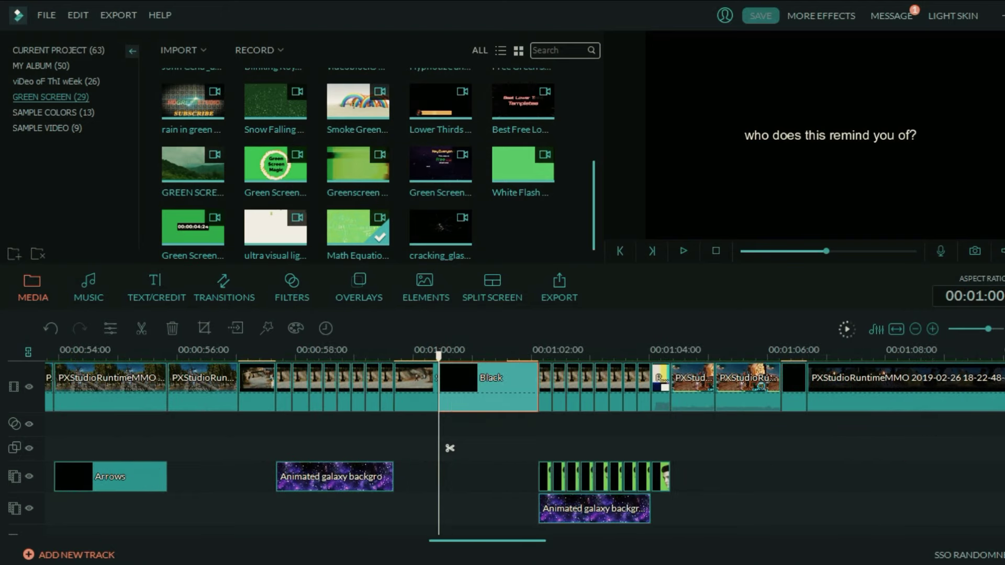
{"action": "left_click", "coordinate": [663, 448]}
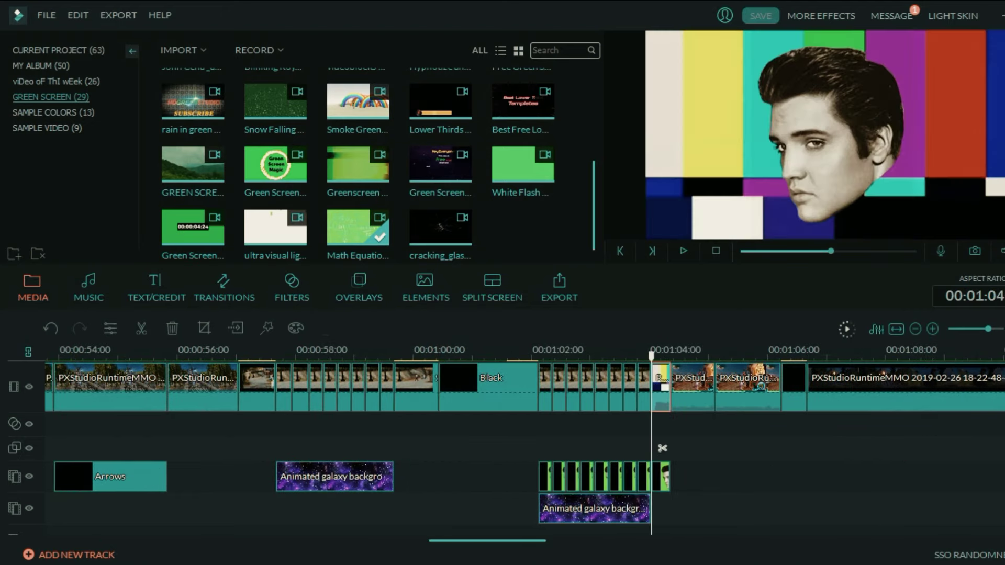
{"action": "scroll", "coordinate": [663, 448], "scroll_direction": "down", "scroll_amount": 3}
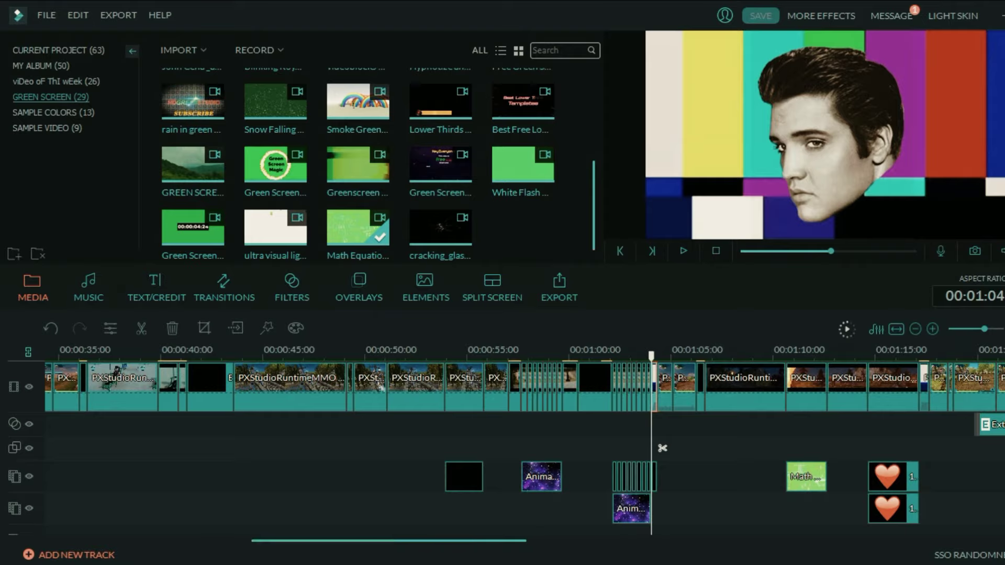
{"action": "left_click", "coordinate": [665, 387]}
Step: Examine the layout of the whole project from 00:00:00 to about 00:02:00, including the video, filter, overlay, title and audio tracks
{"action": "scroll", "coordinate": [665, 388], "scroll_direction": "right", "scroll_amount": 5}
{"action": "scroll", "coordinate": [464, 463], "scroll_direction": "down", "scroll_amount": 6}
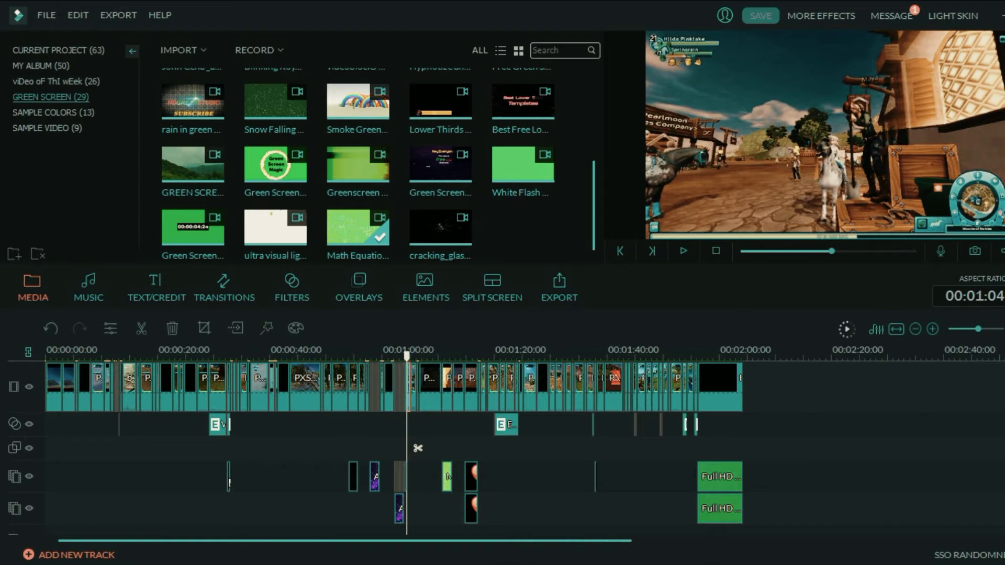
{"action": "scroll", "coordinate": [418, 449], "scroll_direction": "down", "scroll_amount": 3}
{"action": "scroll", "coordinate": [418, 448], "scroll_direction": "up", "scroll_amount": 3}
{"action": "scroll", "coordinate": [418, 448], "scroll_direction": "up", "scroll_amount": 5}
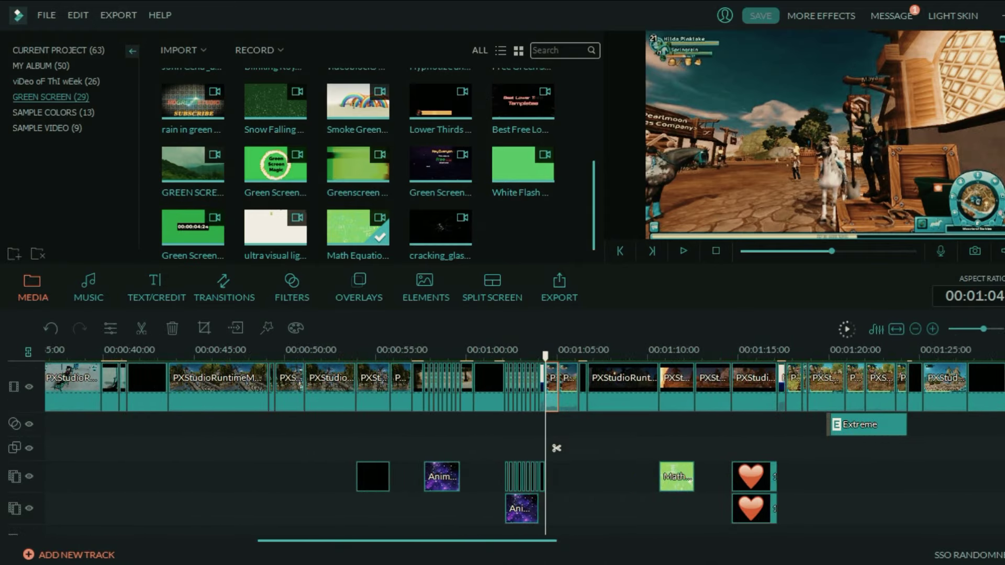
{"action": "scroll", "coordinate": [557, 448], "scroll_direction": "down", "scroll_amount": 5}
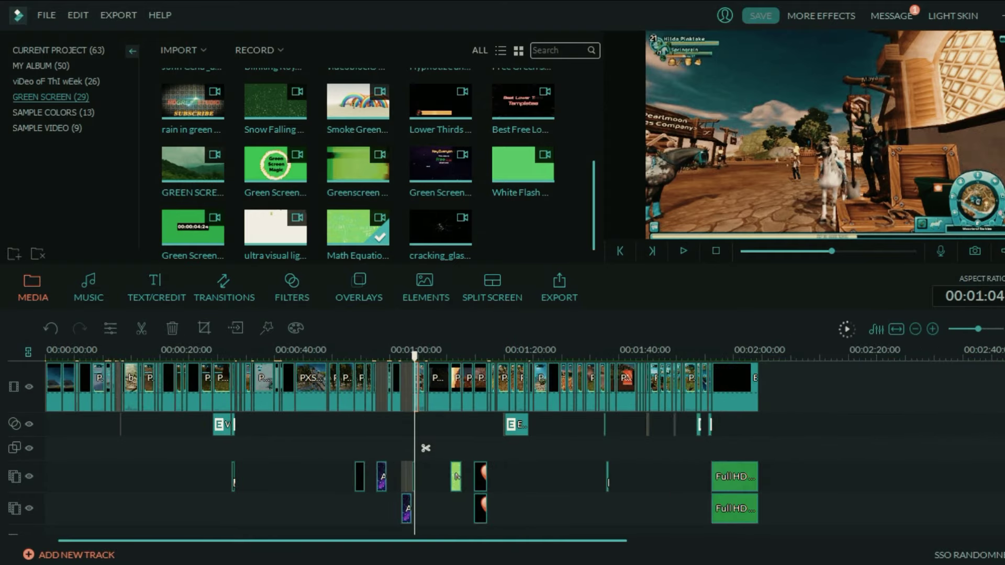
{"action": "scroll", "coordinate": [426, 448], "scroll_direction": "up", "scroll_amount": 3}
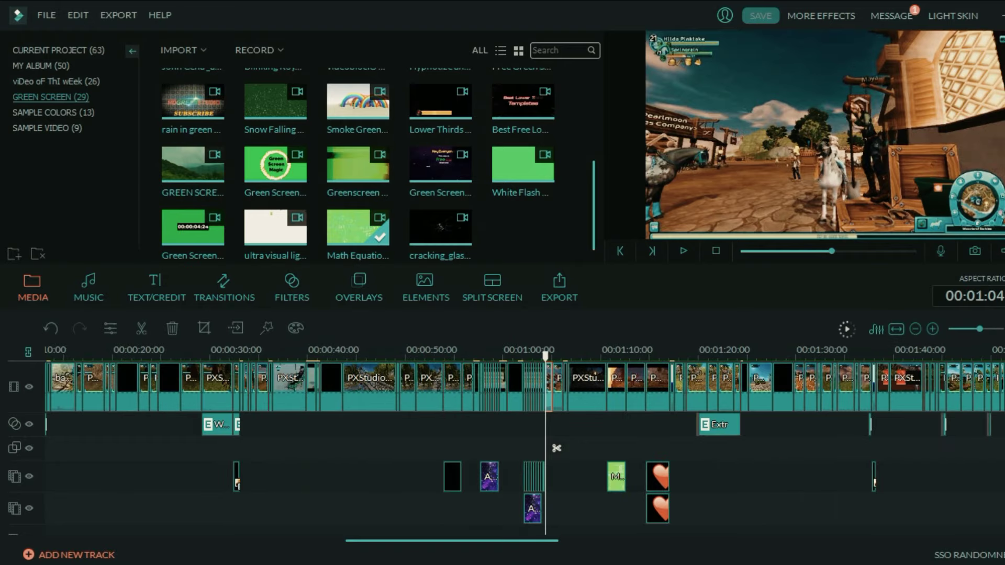
{"action": "scroll", "coordinate": [556, 448], "scroll_direction": "down", "scroll_amount": 3}
{"action": "scroll", "coordinate": [556, 448], "scroll_direction": "up", "scroll_amount": 3}
{"action": "scroll", "coordinate": [556, 448], "scroll_direction": "down", "scroll_amount": 3}
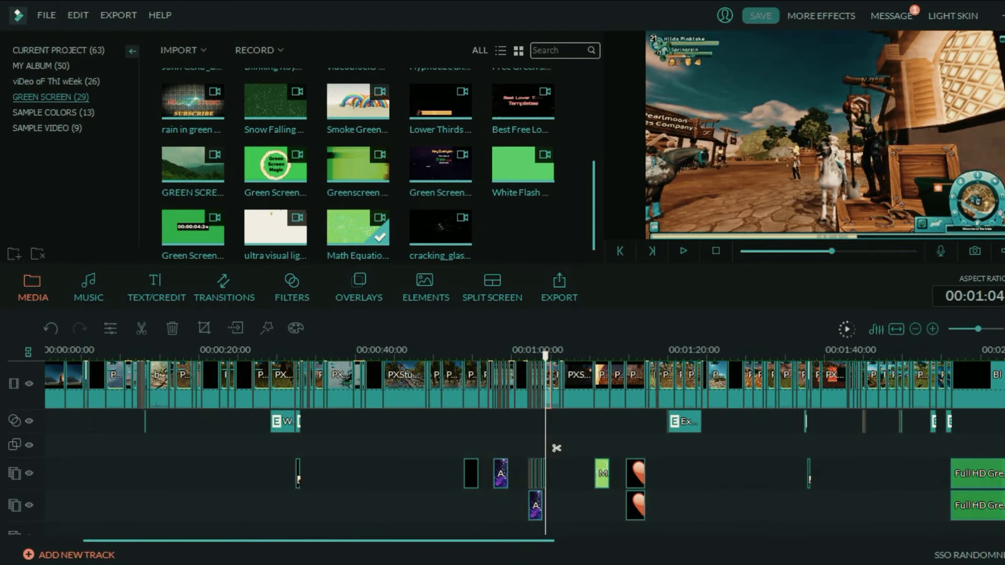
{"action": "mouse_move", "coordinate": [533, 385]}
{"action": "left_mouse_down"}
{"action": "mouse_move", "coordinate": [275, 399]}
{"action": "mouse_move", "coordinate": [265, 411]}
{"action": "mouse_move", "coordinate": [266, 478]}
{"action": "mouse_move", "coordinate": [282, 537]}
{"action": "left_mouse_up"}
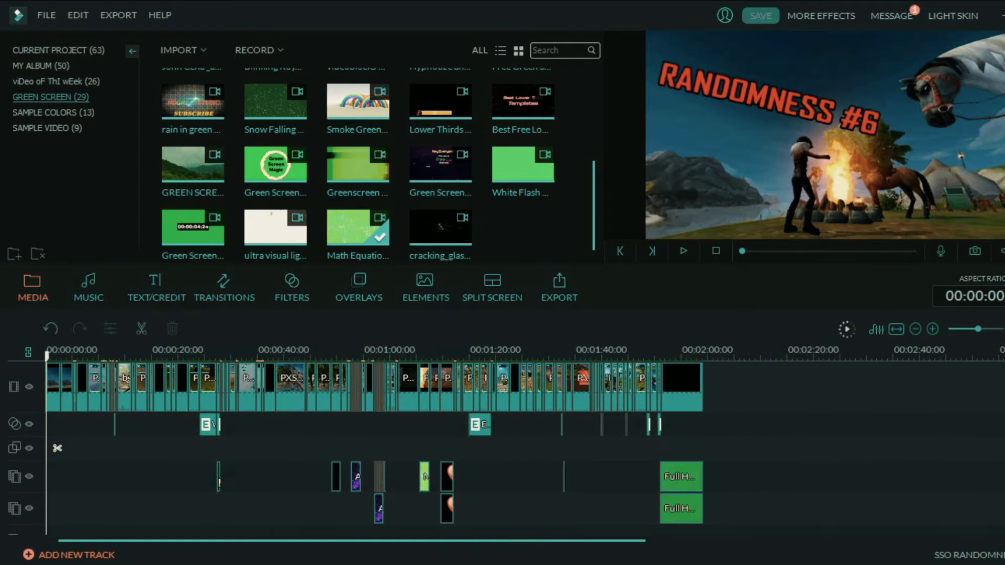
{"action": "scroll", "coordinate": [57, 448], "scroll_direction": "down", "scroll_amount": 5}
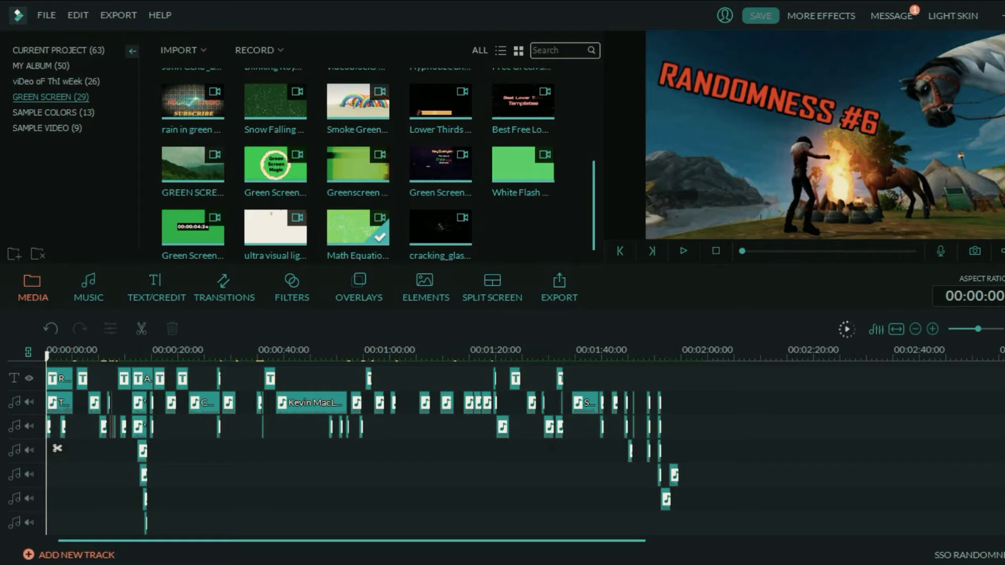
Step: Review the arrangement of video, filter, green-screen overlay, title and audio clips across the timeline from the start to about 00:02:00
{"action": "left_click_drag", "start_coordinate": [694, 526], "coordinate": [376, 362]}
{"action": "scroll", "coordinate": [375, 362], "scroll_direction": "down", "scroll_amount": 4}
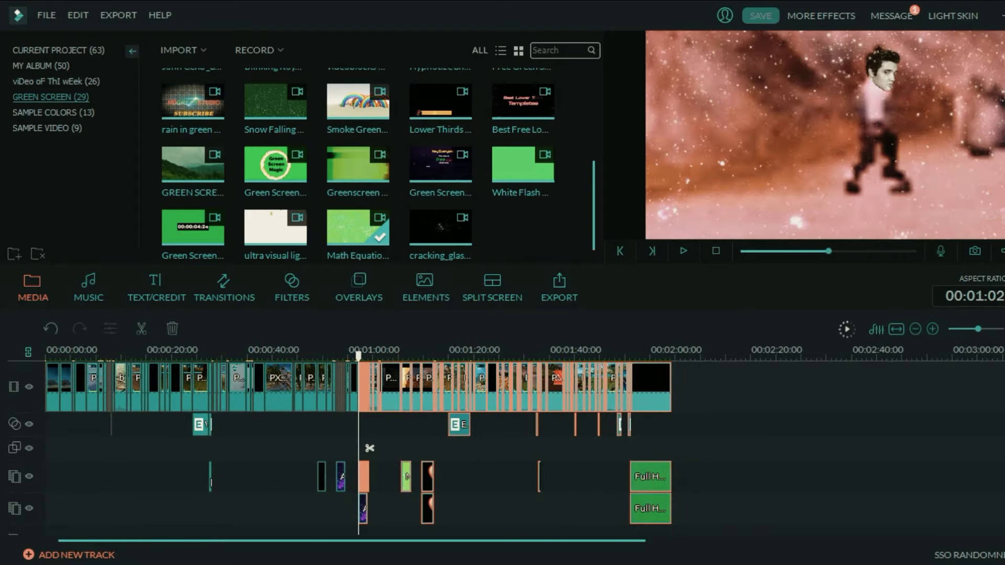
{"action": "key", "text": "Escape"}
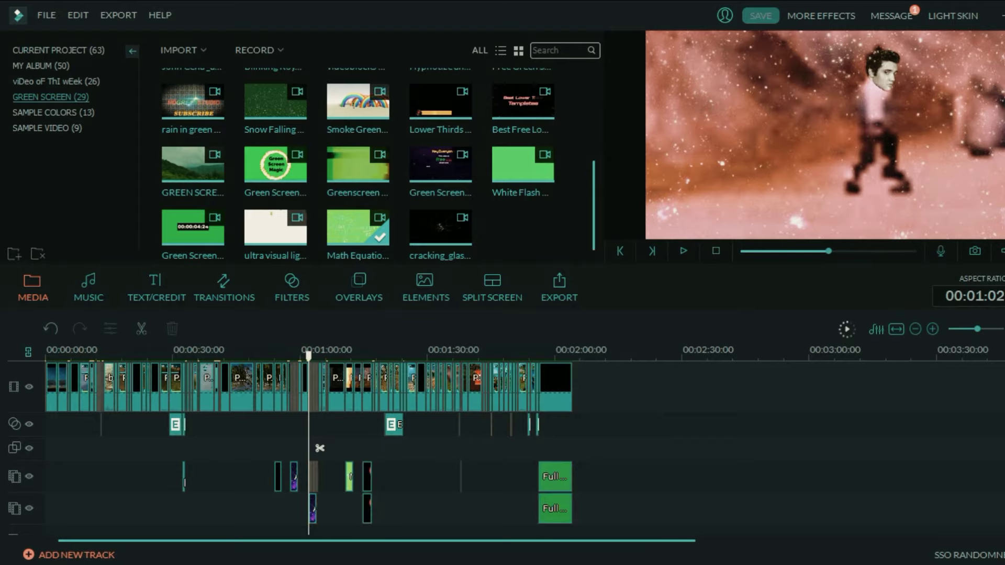
{"action": "scroll", "coordinate": [320, 449], "scroll_direction": "down", "scroll_amount": 5}
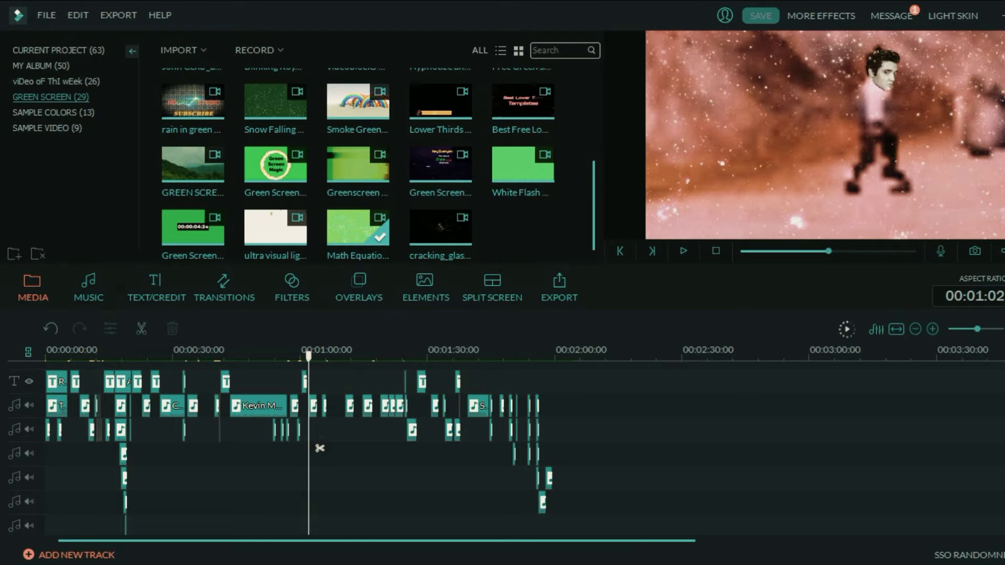
{"action": "scroll", "coordinate": [320, 448], "scroll_direction": "up", "scroll_amount": 5}
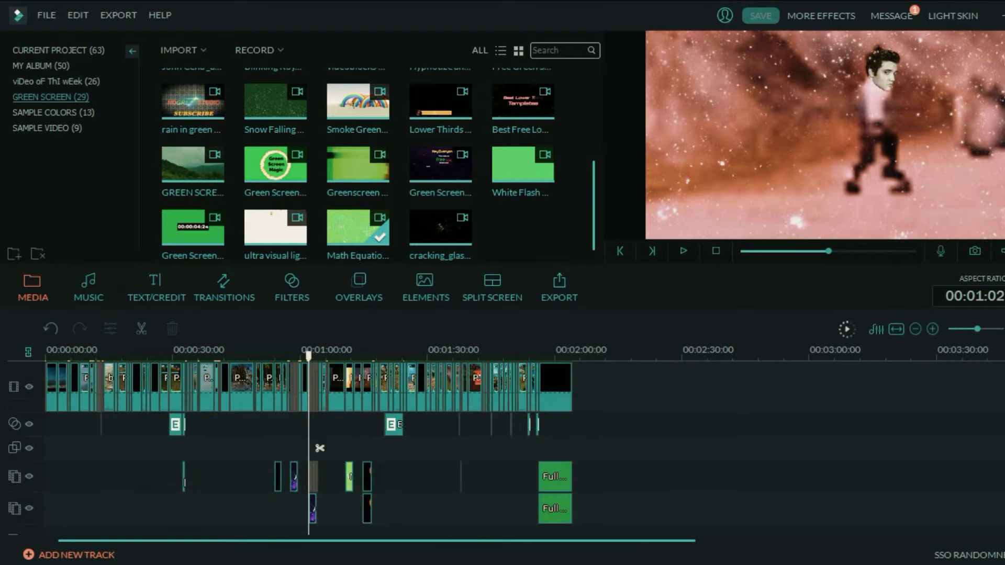
{"action": "mouse_move", "coordinate": [280, 112]}
{"action": "left_click", "coordinate": [932, 330]}
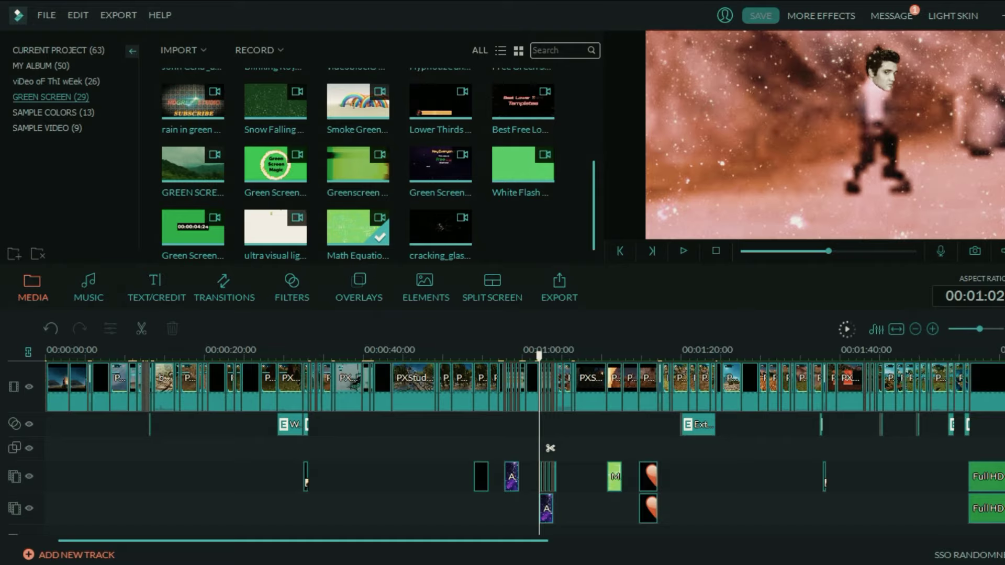
{"action": "scroll", "coordinate": [524, 448], "scroll_direction": "right", "scroll_amount": 3}
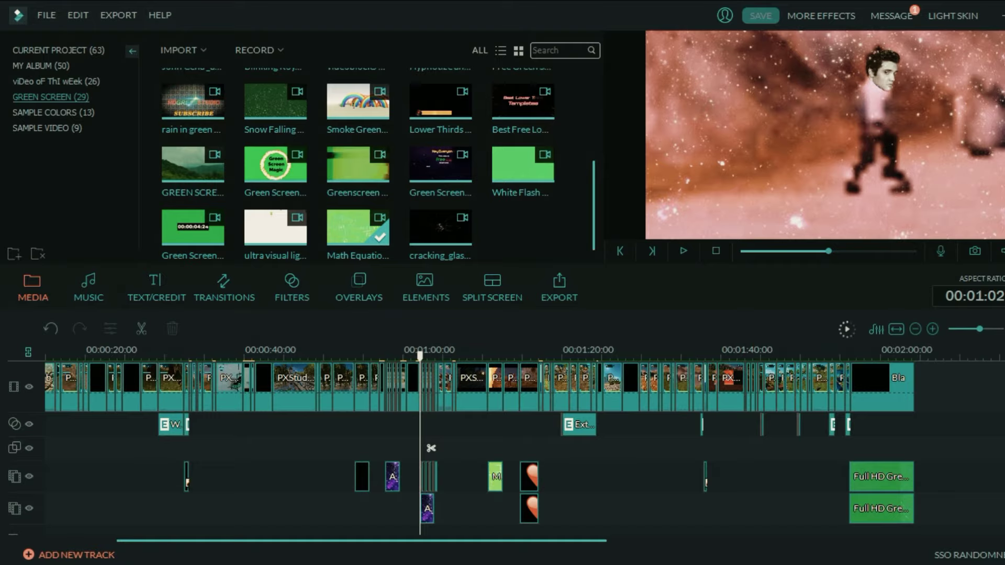
{"action": "scroll", "coordinate": [431, 448], "scroll_direction": "down", "scroll_amount": 3}
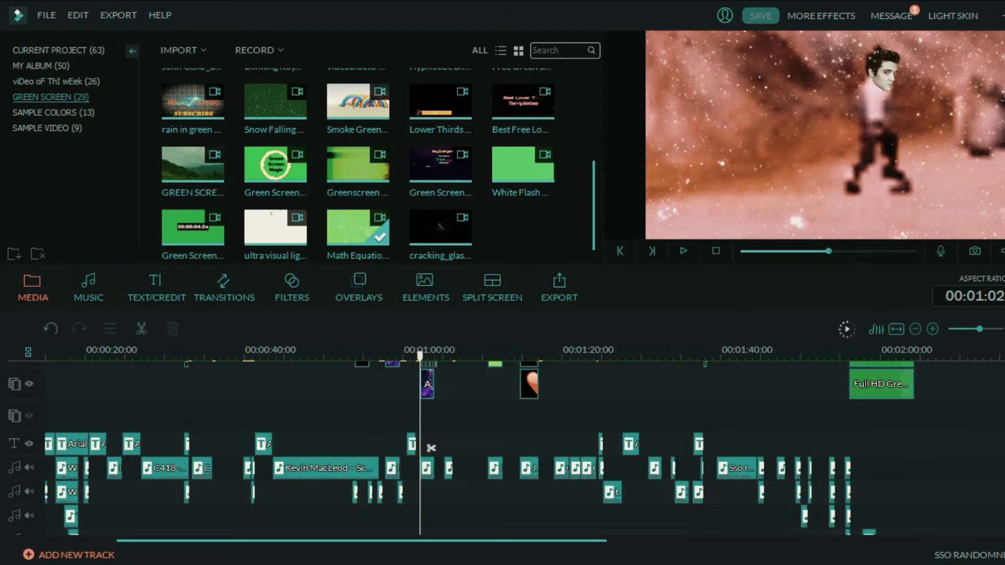
{"action": "scroll", "coordinate": [431, 449], "scroll_direction": "up", "scroll_amount": 3}
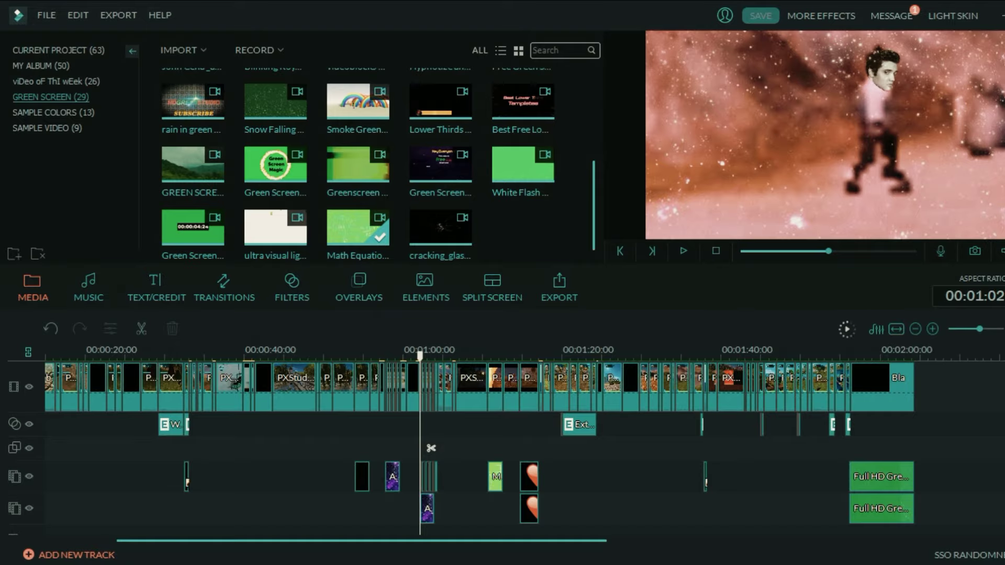
{"action": "scroll", "coordinate": [431, 448], "scroll_direction": "down", "scroll_amount": 3}
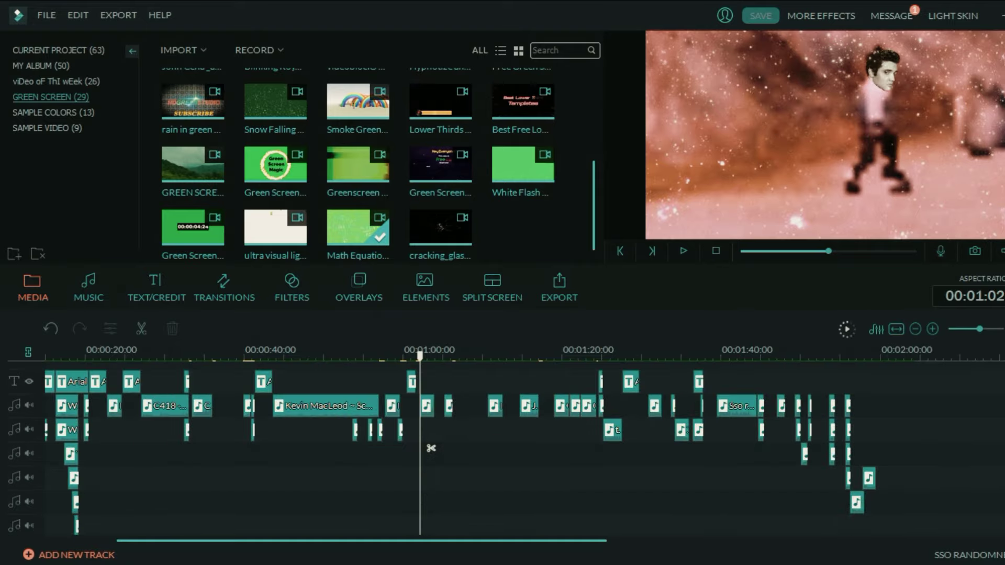
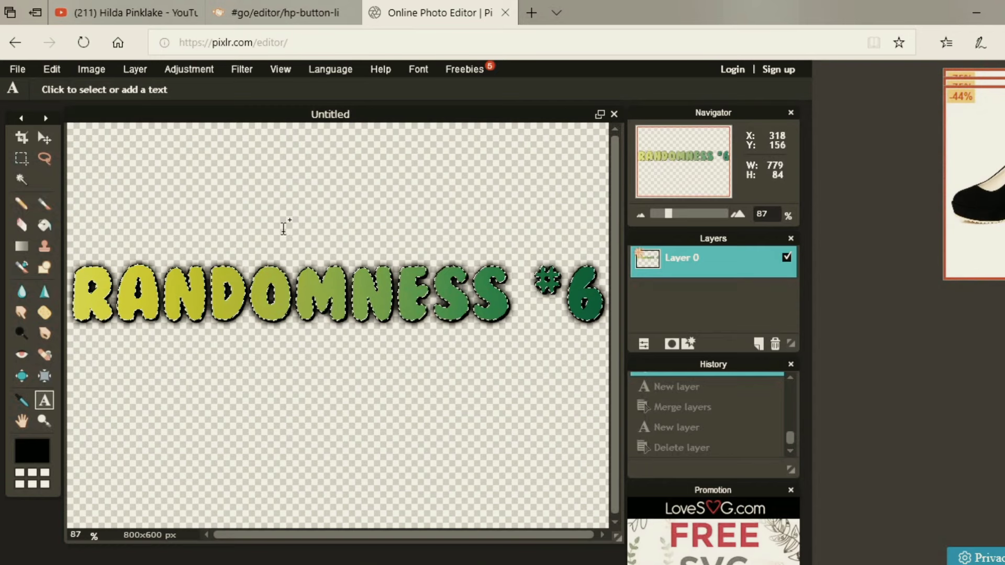
Step: Switch to the Pixlr editor and create a new transparent 800 x 600 image, placing its window over the earlier one
{"action": "left_click", "coordinate": [17, 70]}
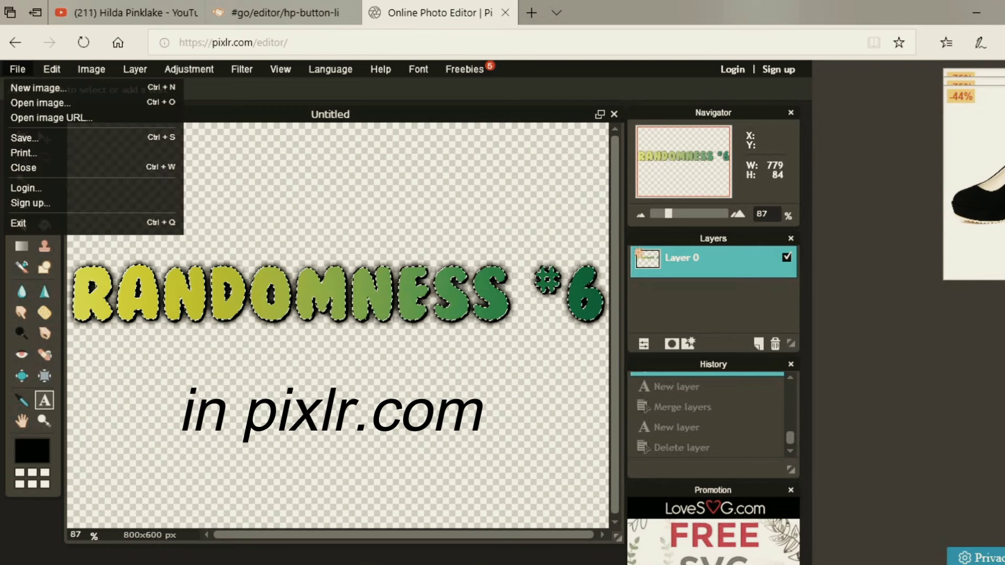
{"action": "left_click", "coordinate": [52, 69]}
{"action": "mouse_move", "coordinate": [17, 69]}
{"action": "left_click", "coordinate": [35, 88]}
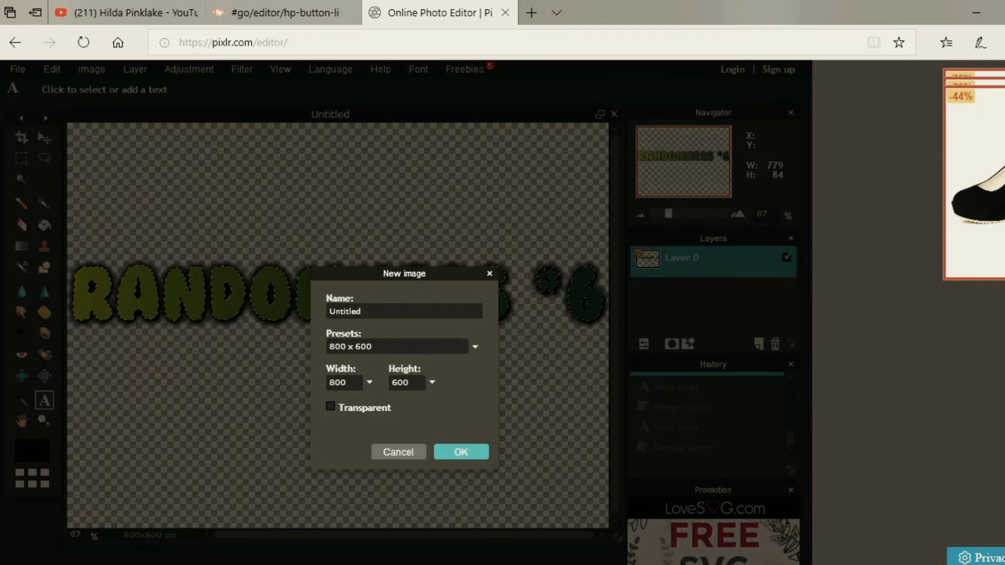
{"action": "left_click", "coordinate": [461, 452]}
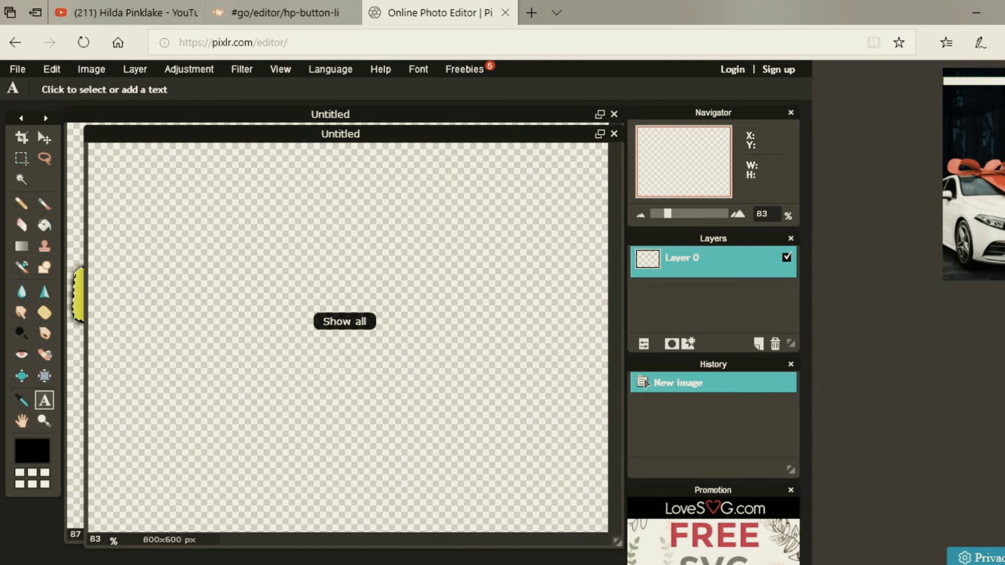
{"action": "left_click_drag", "start_coordinate": [336, 135], "coordinate": [321, 124]}
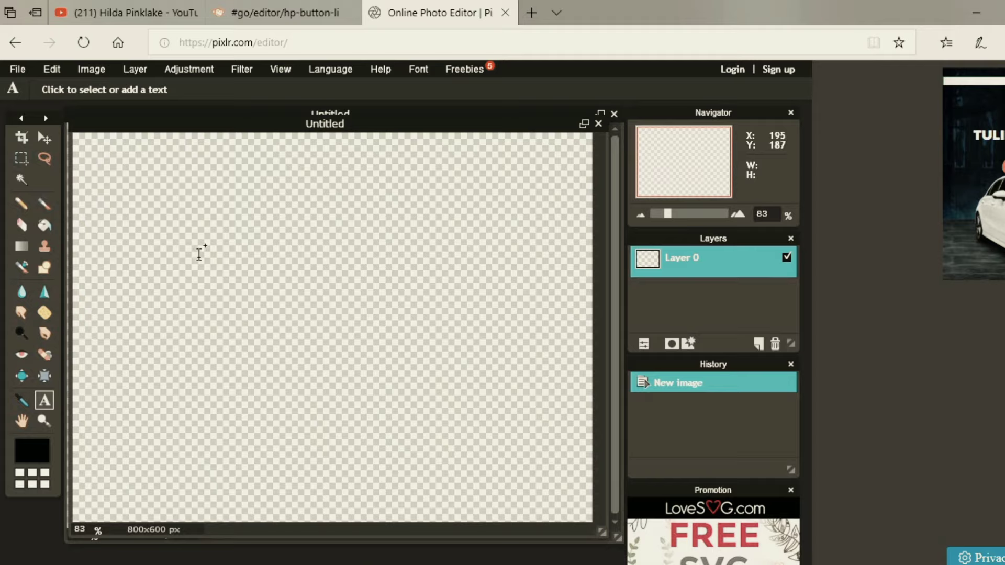
Step: Add the black text "RANDOMNESS #6" in BubbleGum size 105 across the canvas width and merge its layer down into Layer 0
{"action": "left_click", "coordinate": [234, 267]}
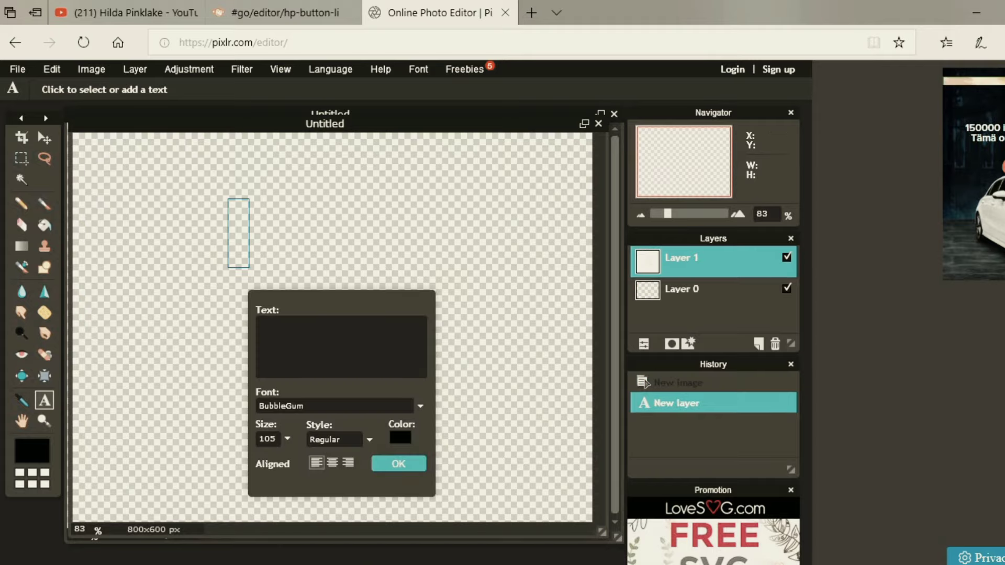
{"action": "type", "text": "RANDOMN"}
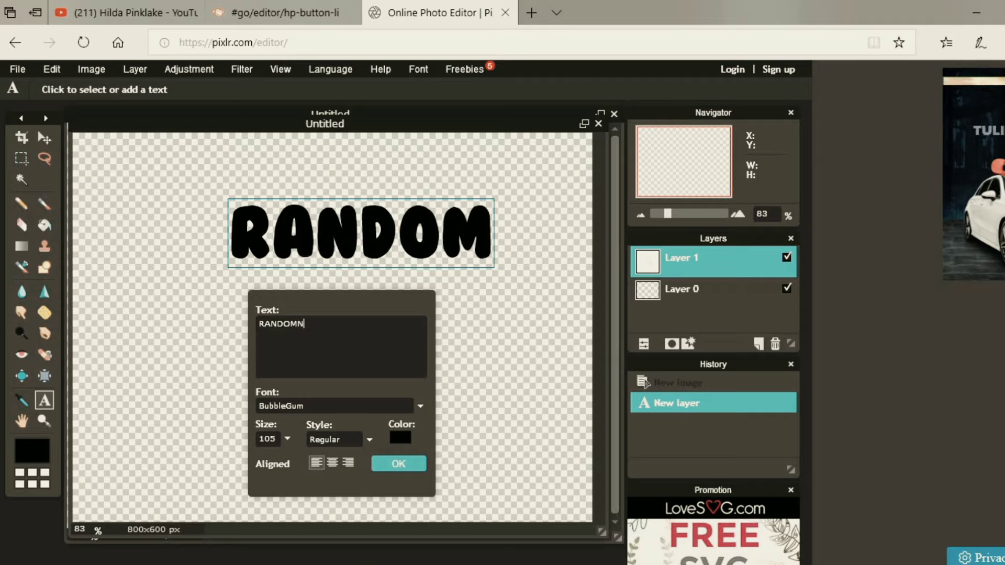
{"action": "type", "text": "ESS #"}
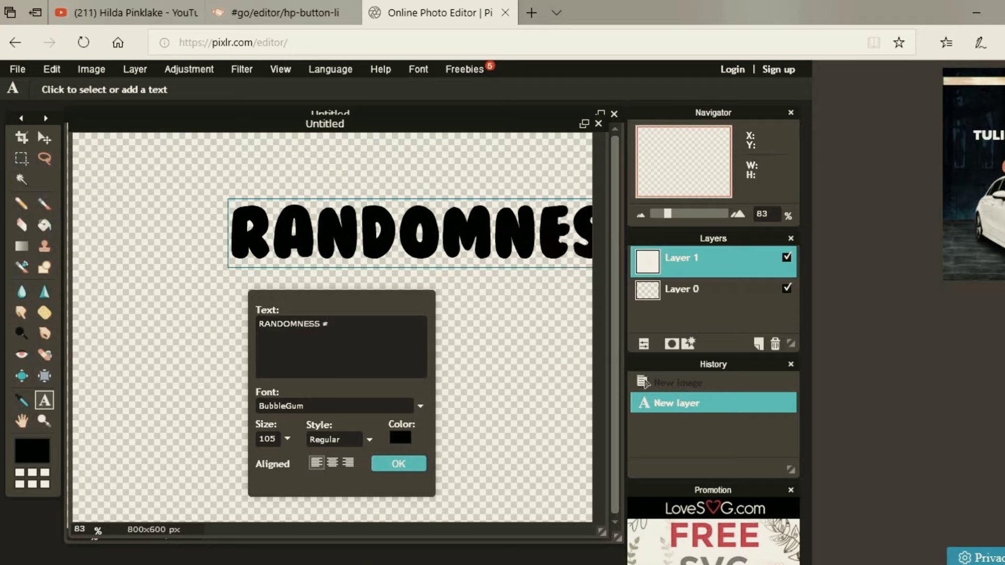
{"action": "type", "text": "6"}
{"action": "left_click_drag", "start_coordinate": [289, 257], "coordinate": [136, 291]}
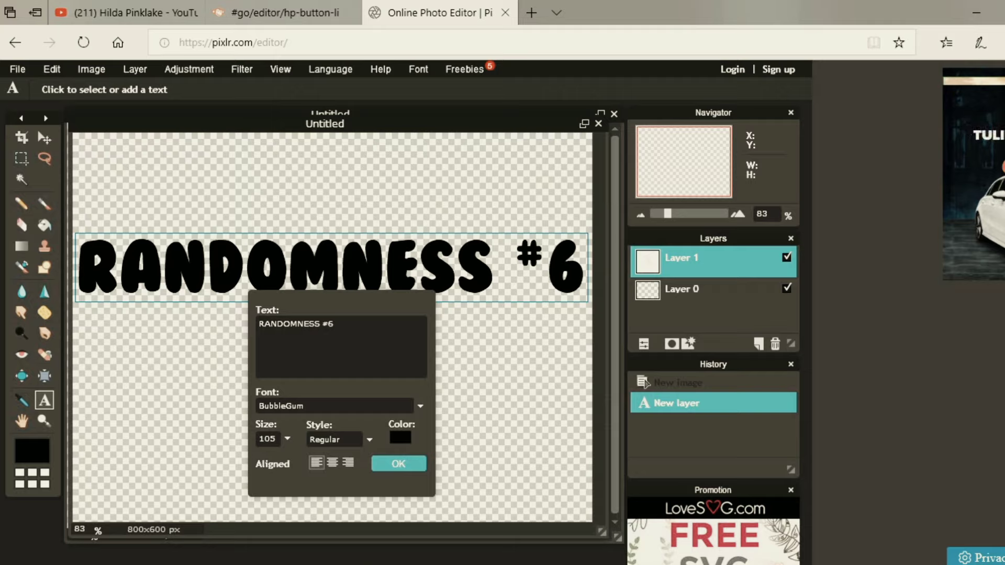
{"action": "left_click", "coordinate": [401, 463]}
{"action": "right_click", "coordinate": [707, 262]}
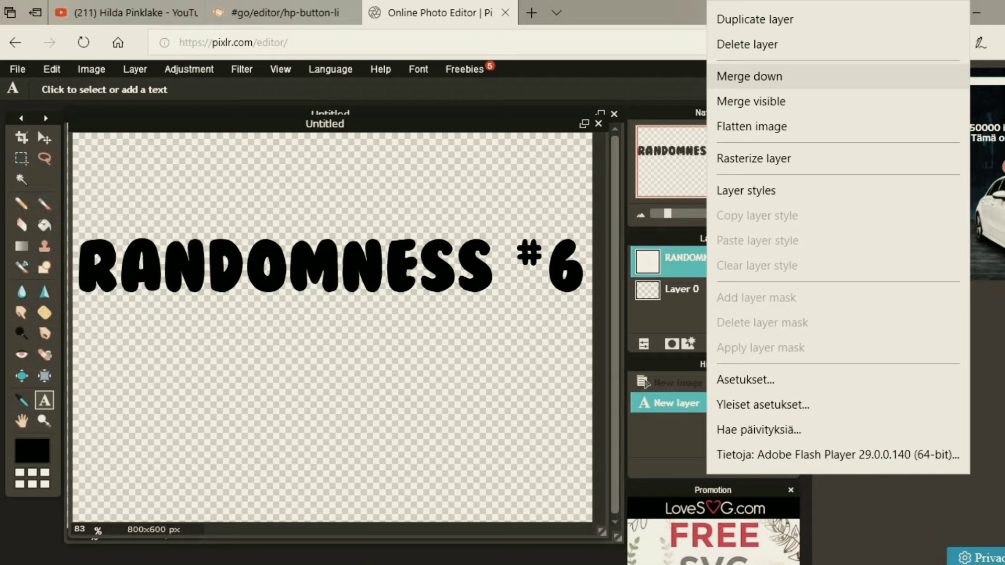
{"action": "left_click", "coordinate": [749, 77]}
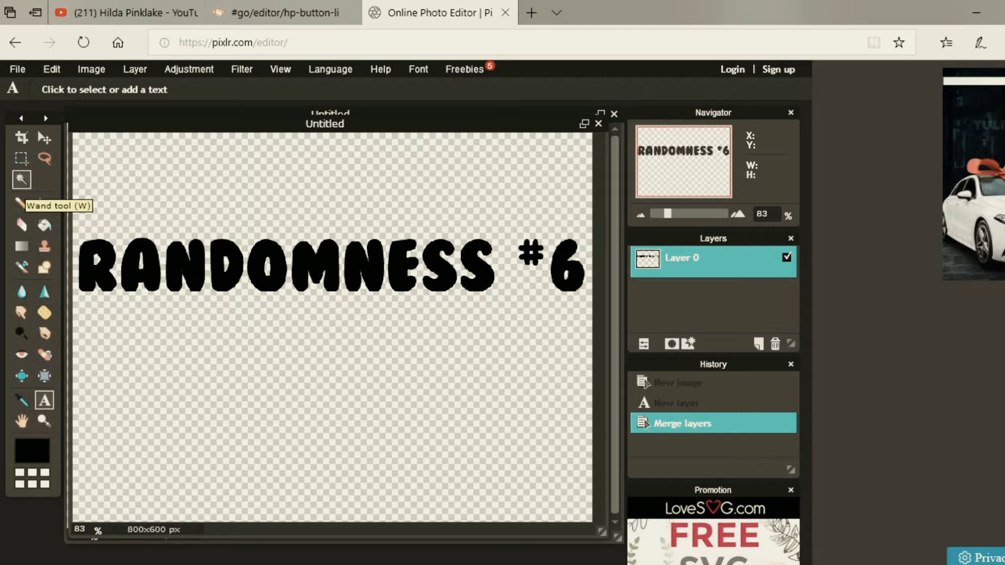
Step: Select all the letters and symbols of "RANDOMNESS #6" with the Wand tool at tolerance 21, excluding the background
{"action": "left_click", "coordinate": [22, 181]}
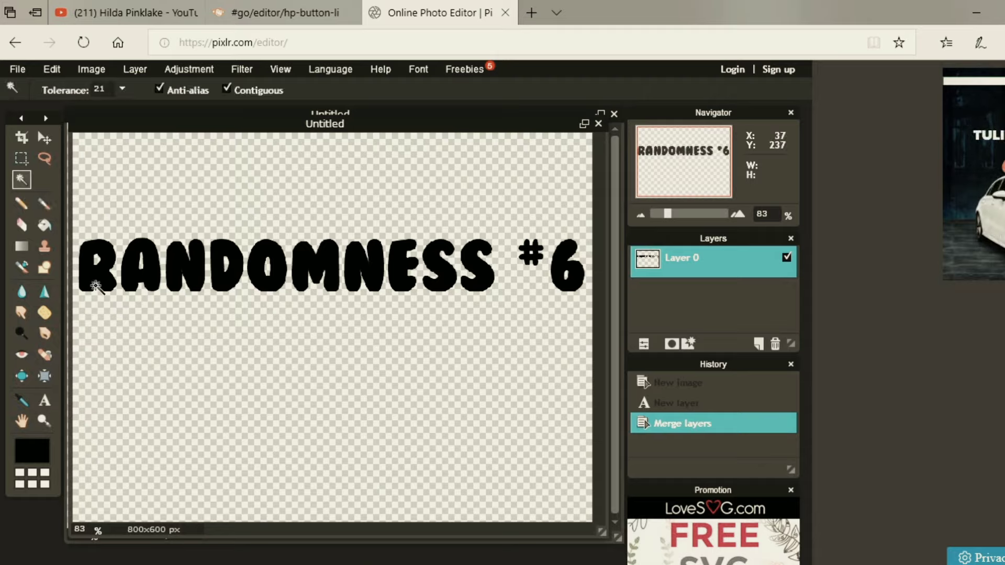
{"action": "left_click", "coordinate": [87, 273]}
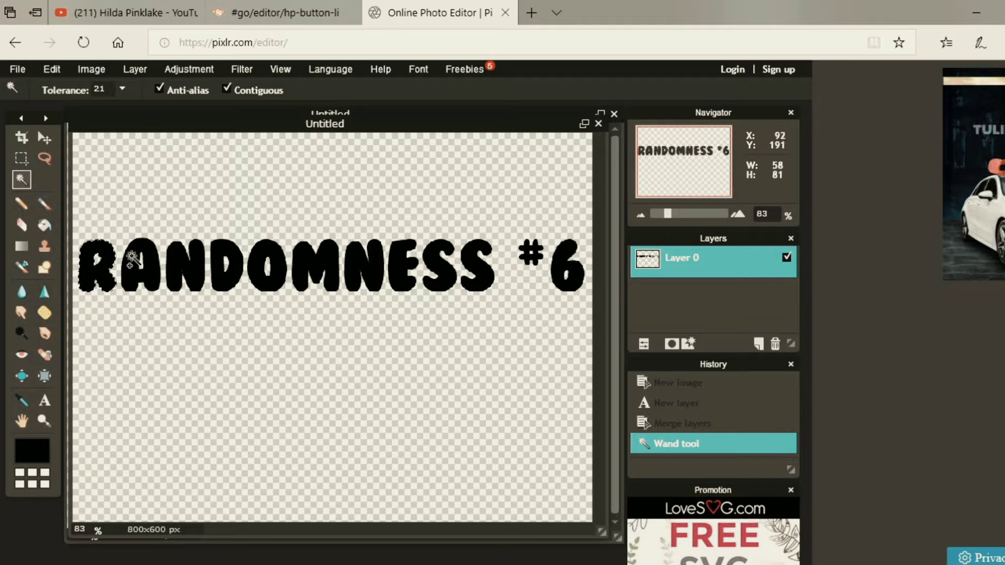
{"action": "left_click", "coordinate": [132, 261], "text": "shift"}
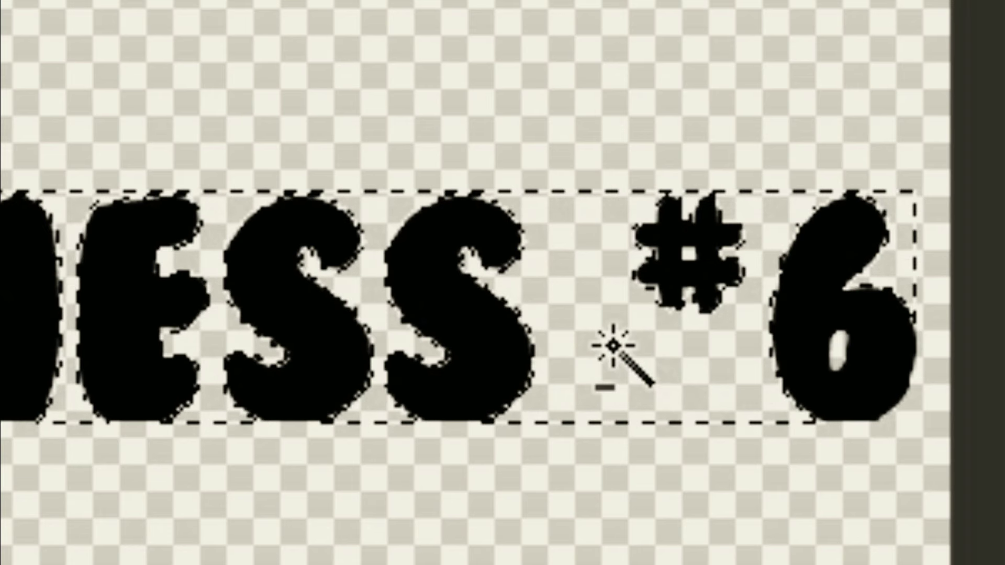
{"action": "left_click", "coordinate": [539, 325], "text": "alt"}
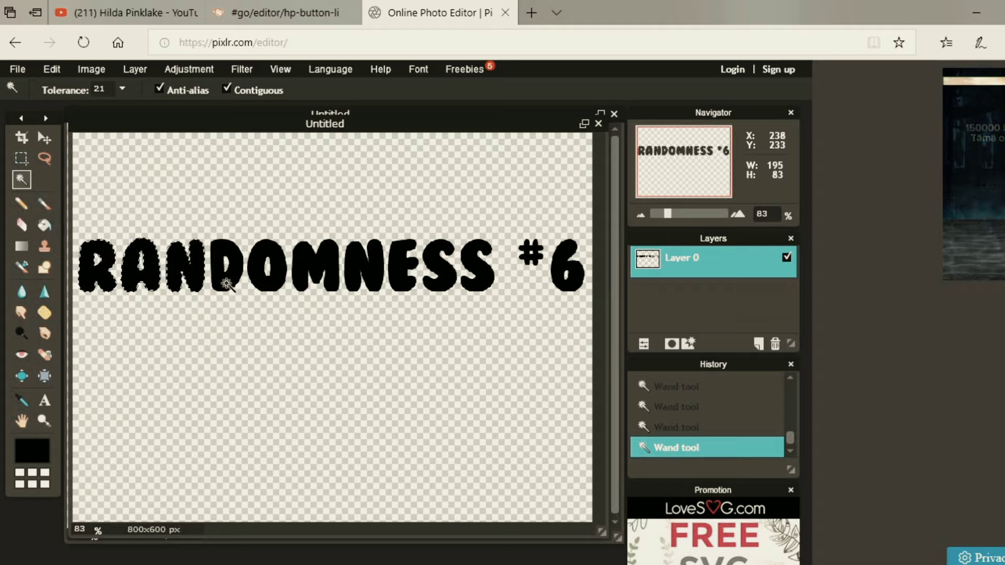
{"action": "left_click", "coordinate": [229, 285], "text": "shift"}
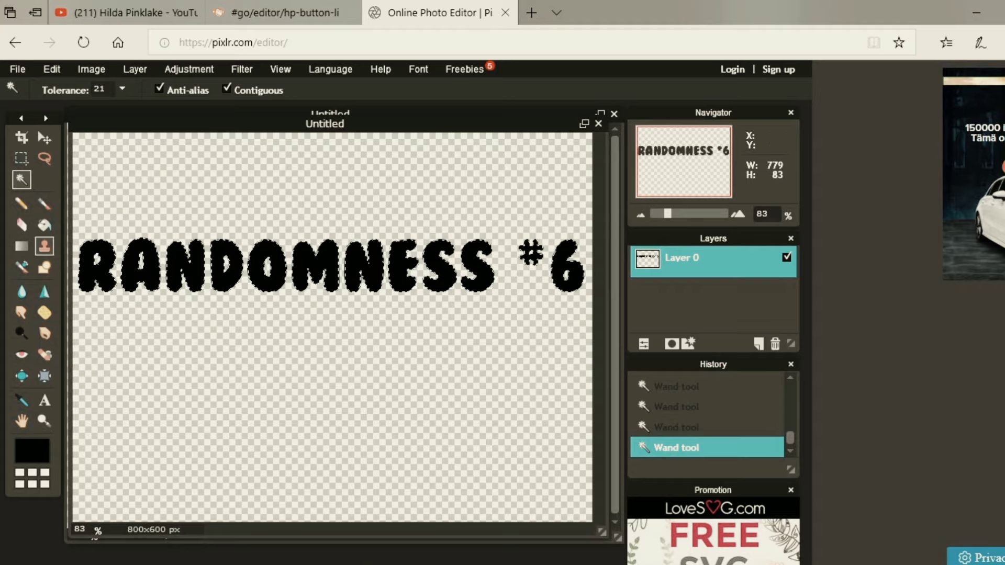
Step: Fill the selected lettering with a linear yellow-to-green gradient running from the R across to the 6
{"action": "left_click", "coordinate": [22, 246]}
{"action": "left_click", "coordinate": [225, 89]}
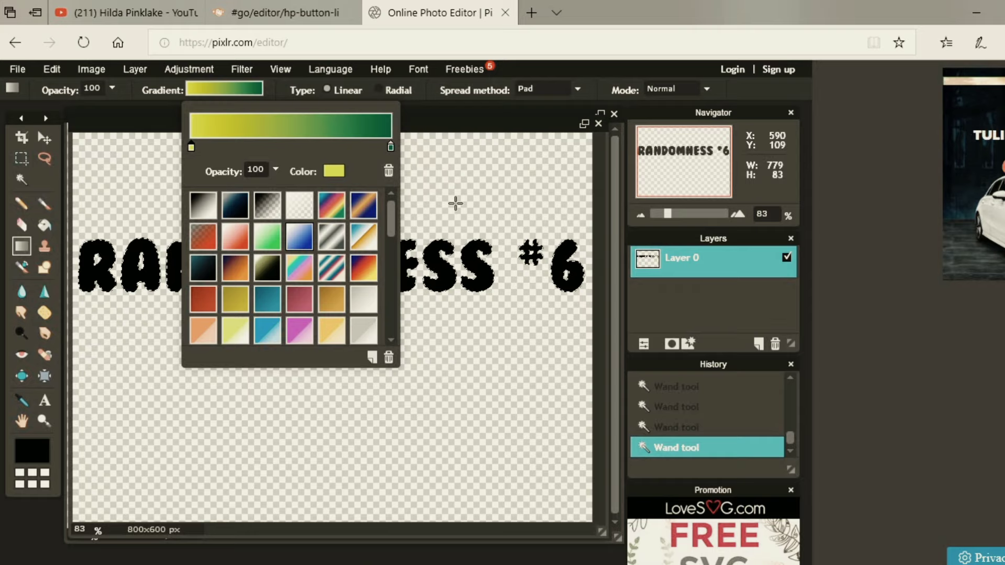
{"action": "left_click", "coordinate": [456, 203]}
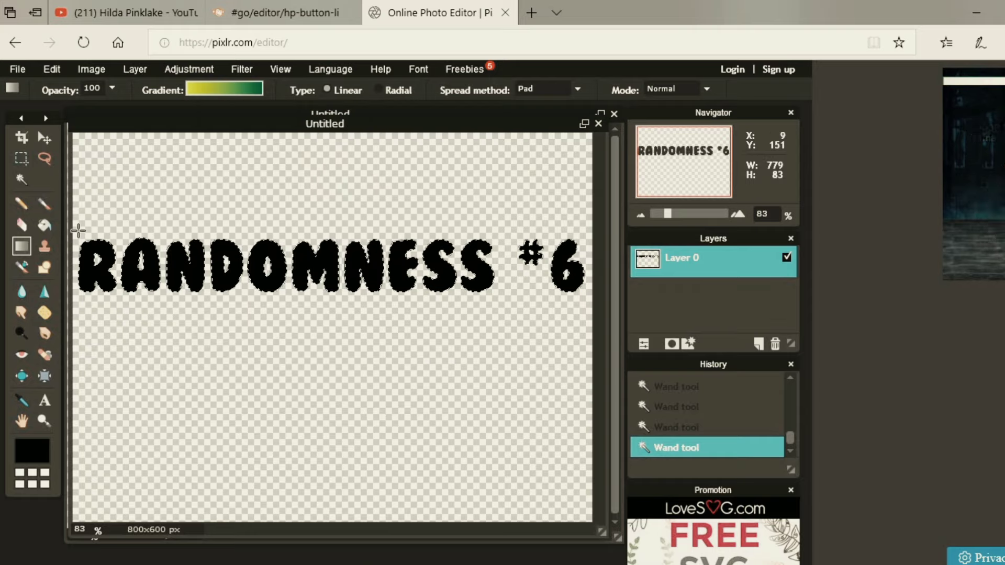
{"action": "left_click_drag", "start_coordinate": [78, 230], "coordinate": [583, 232]}
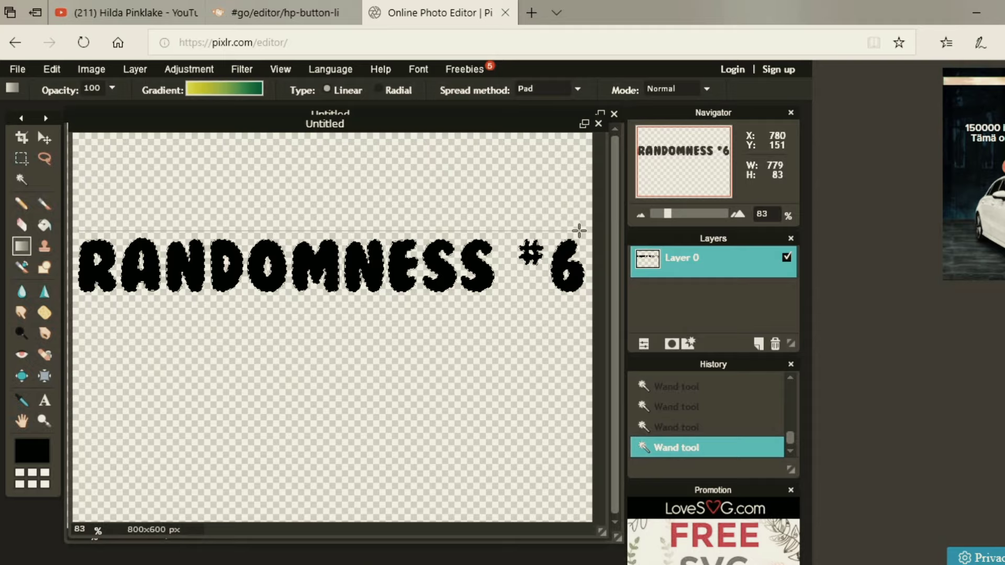
{"action": "left_click_drag", "start_coordinate": [579, 231], "coordinate": [579, 231]}
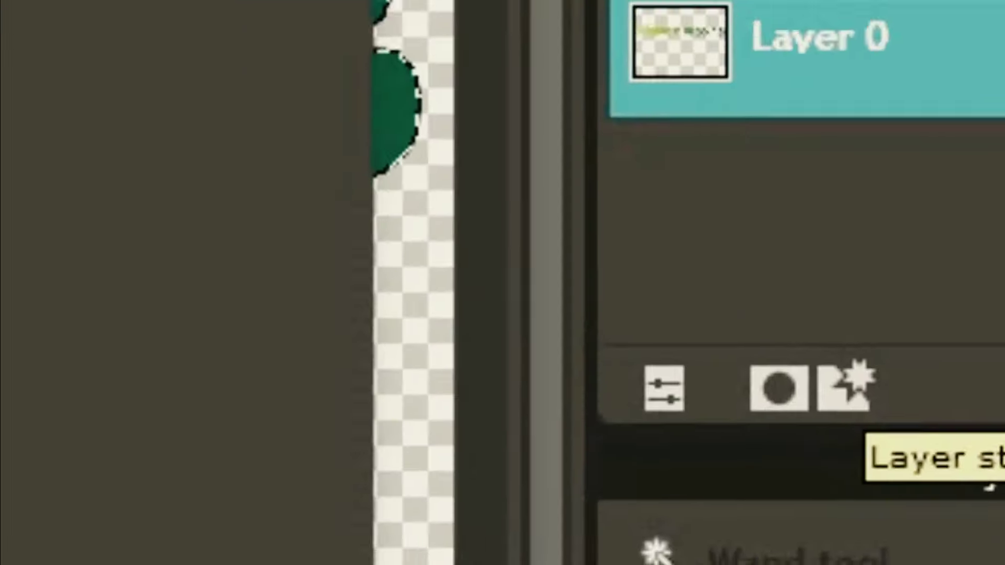
Step: Give the lettering on Layer 0 a black outer glow with hardness 1 and size 15
{"action": "left_click", "coordinate": [638, 325]}
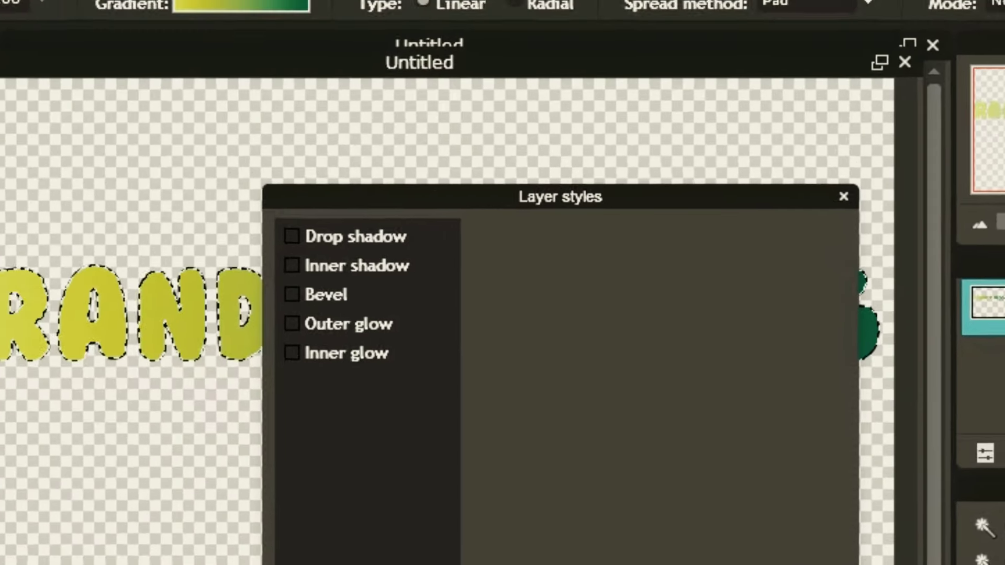
{"action": "left_click", "coordinate": [342, 333]}
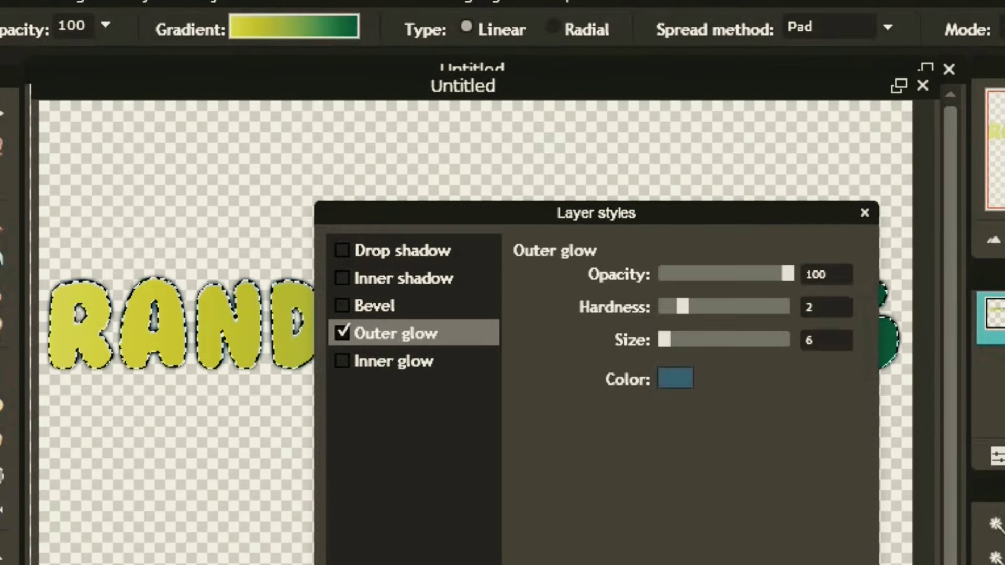
{"action": "left_click_drag", "start_coordinate": [596, 213], "coordinate": [702, 81]}
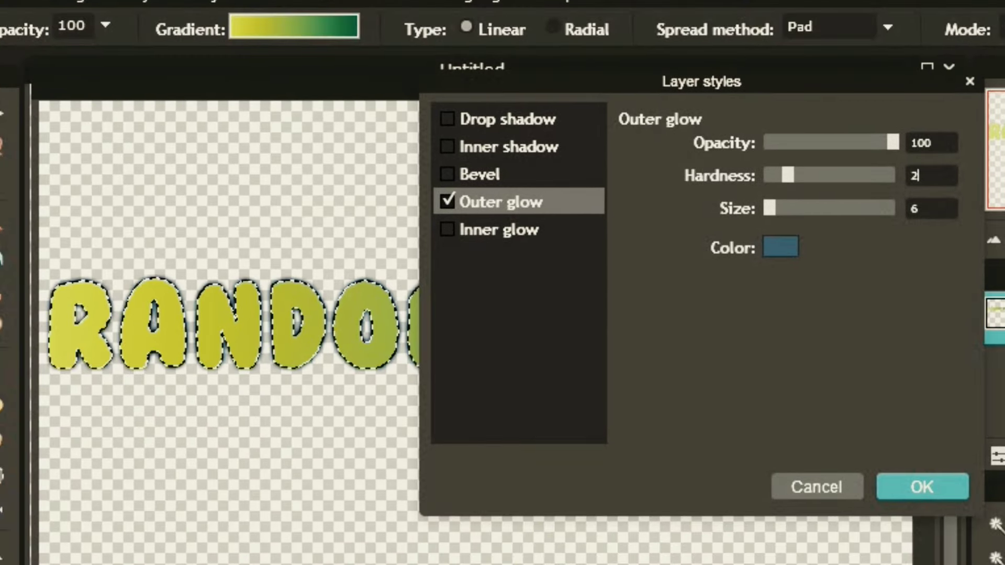
{"action": "mouse_move", "coordinate": [788, 175]}
{"action": "left_mouse_down"}
{"action": "mouse_move", "coordinate": [761, 175]}
{"action": "mouse_move", "coordinate": [775, 175]}
{"action": "left_mouse_up"}
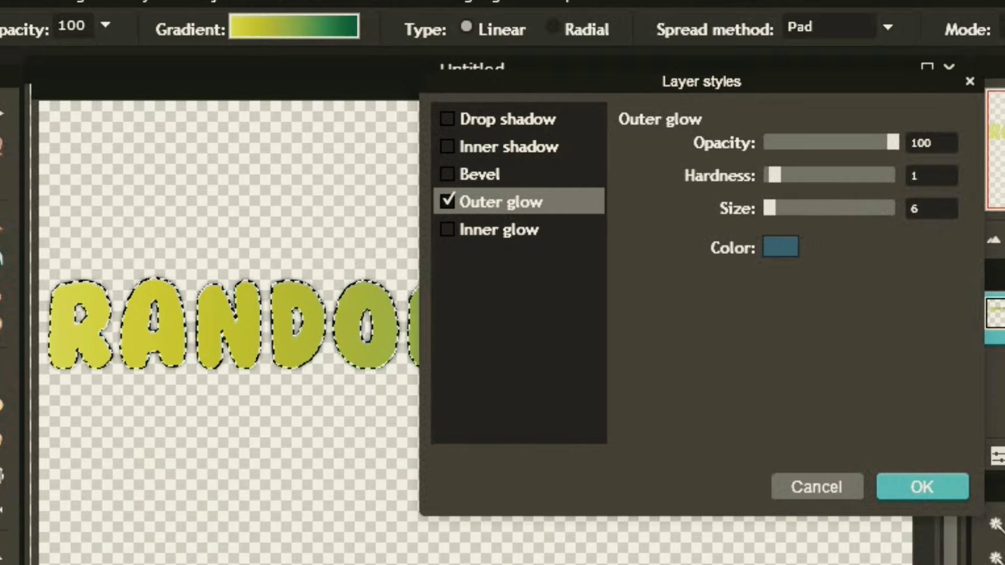
{"action": "key", "text": "BackSpace"}
{"action": "type", "text": "15"}
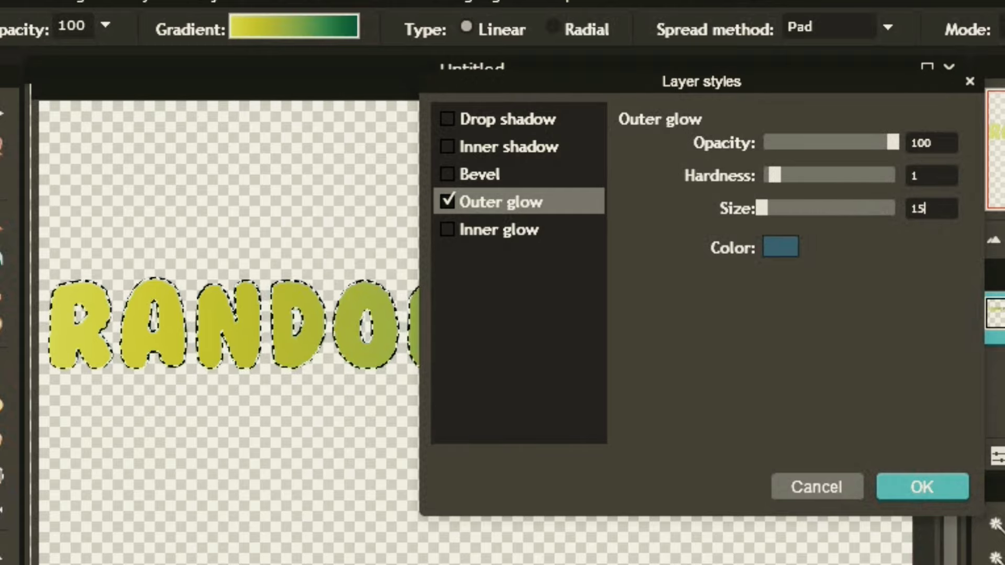
{"action": "left_click", "coordinate": [781, 247]}
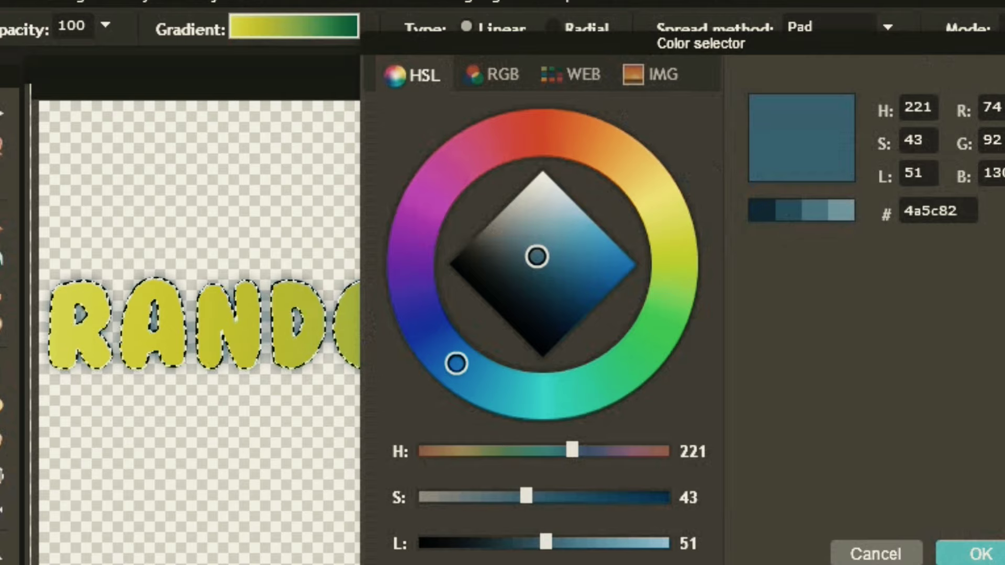
{"action": "left_click", "coordinate": [542, 357]}
{"action": "left_click", "coordinate": [981, 554]}
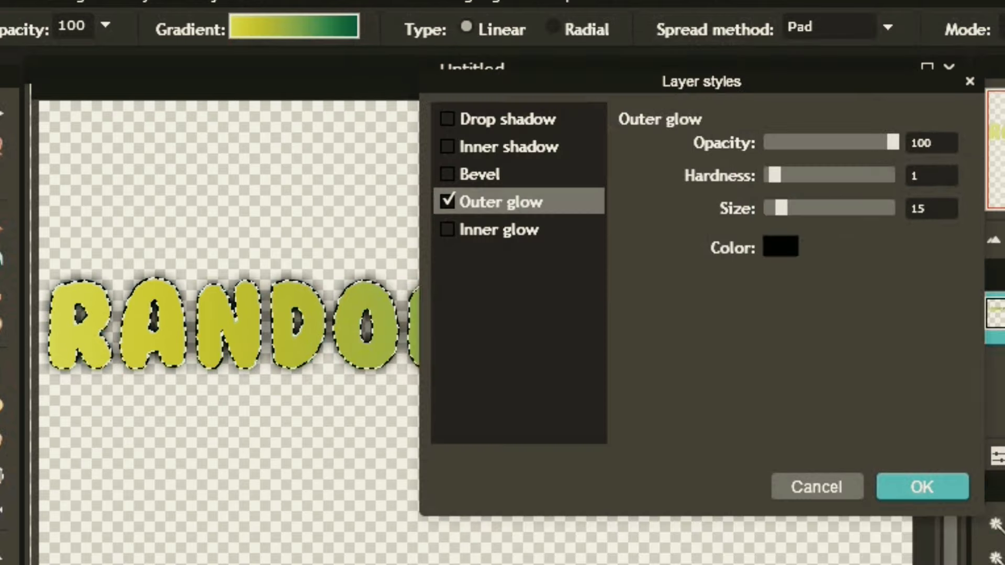
{"action": "left_click", "coordinate": [923, 487]}
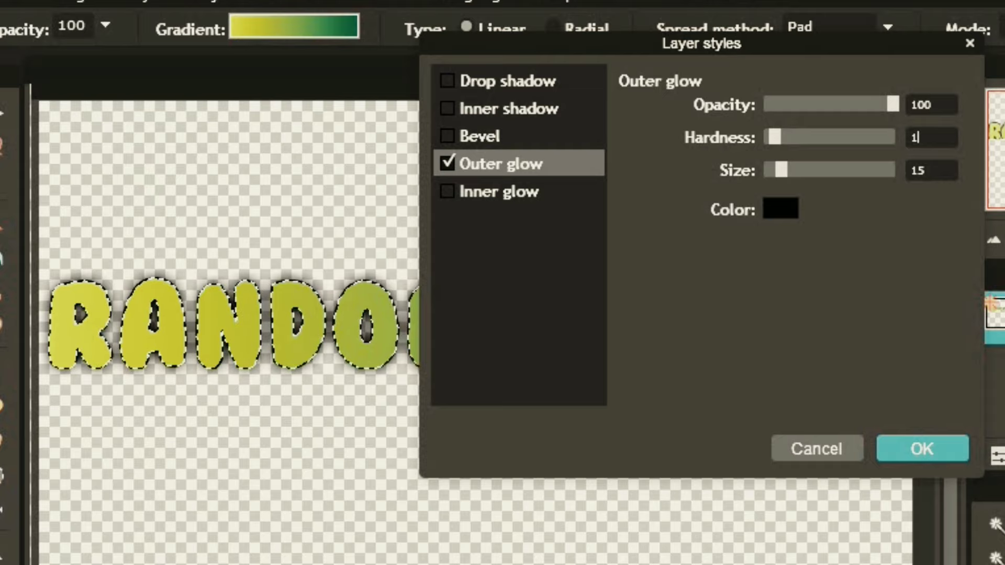
Step: Add a drop shadow to the lettering on Layer 0 with opacity 100 and distance 3
{"action": "left_click", "coordinate": [447, 81]}
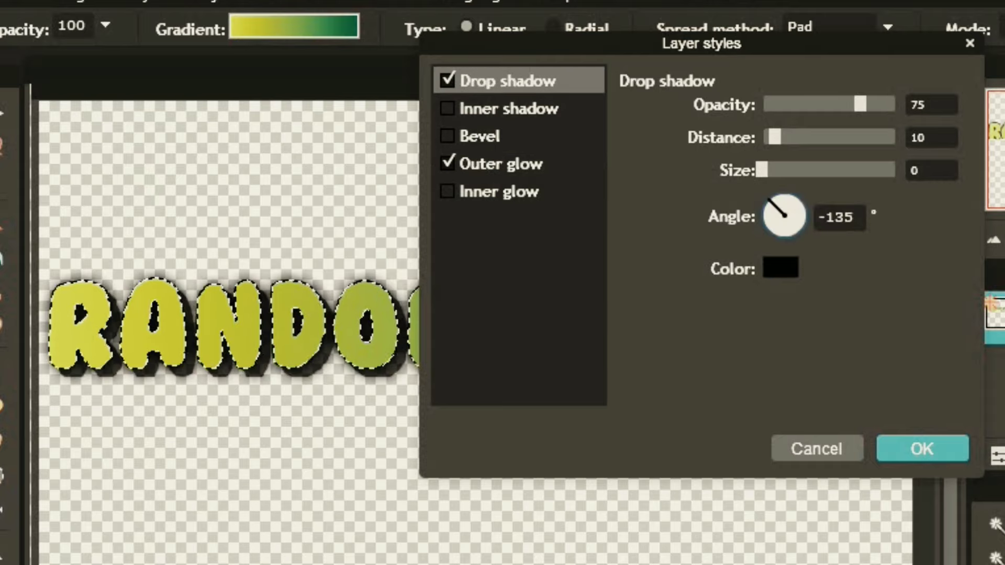
{"action": "left_click_drag", "start_coordinate": [861, 104], "coordinate": [893, 103]}
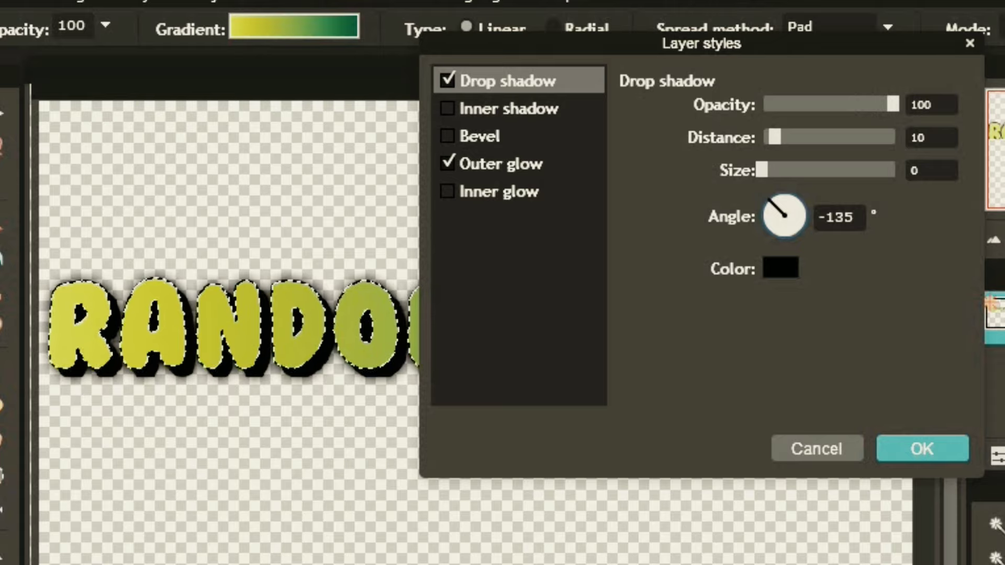
{"action": "left_click_drag", "start_coordinate": [774, 138], "coordinate": [766, 137]}
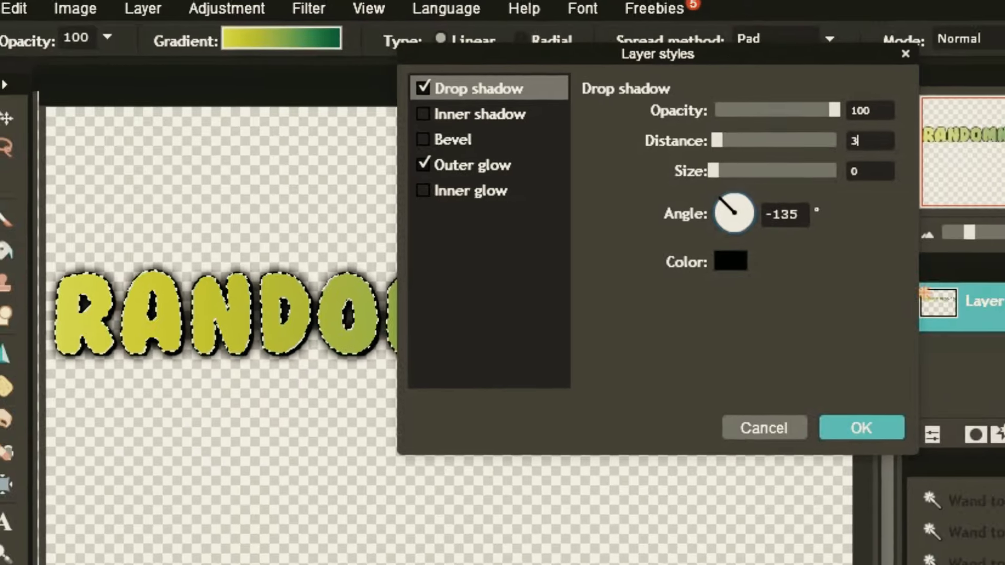
{"action": "left_click", "coordinate": [923, 448]}
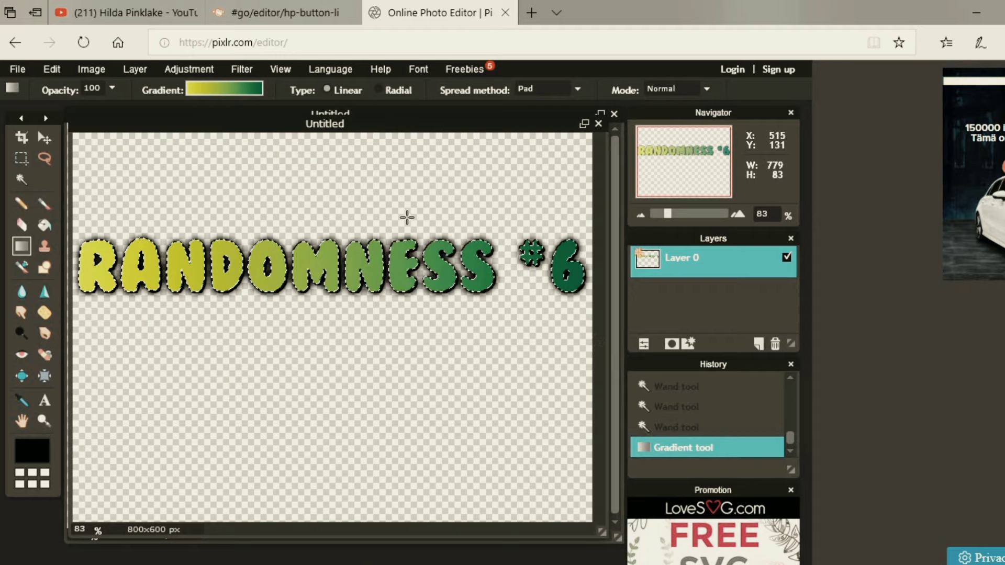
Step: Start saving the title image to the computer and change its file format from the default JPEG
{"action": "left_click", "coordinate": [17, 69]}
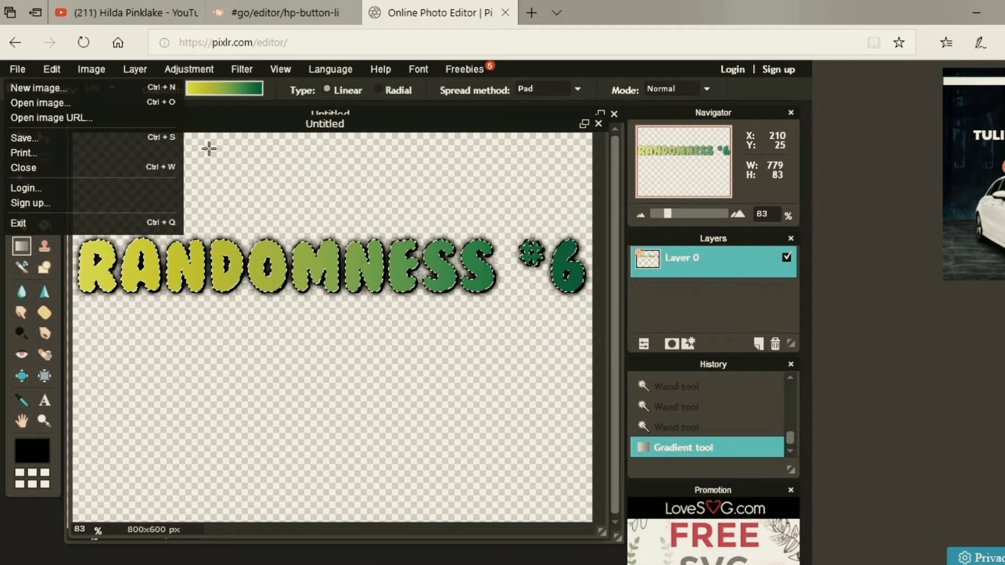
{"action": "left_click", "coordinate": [24, 138]}
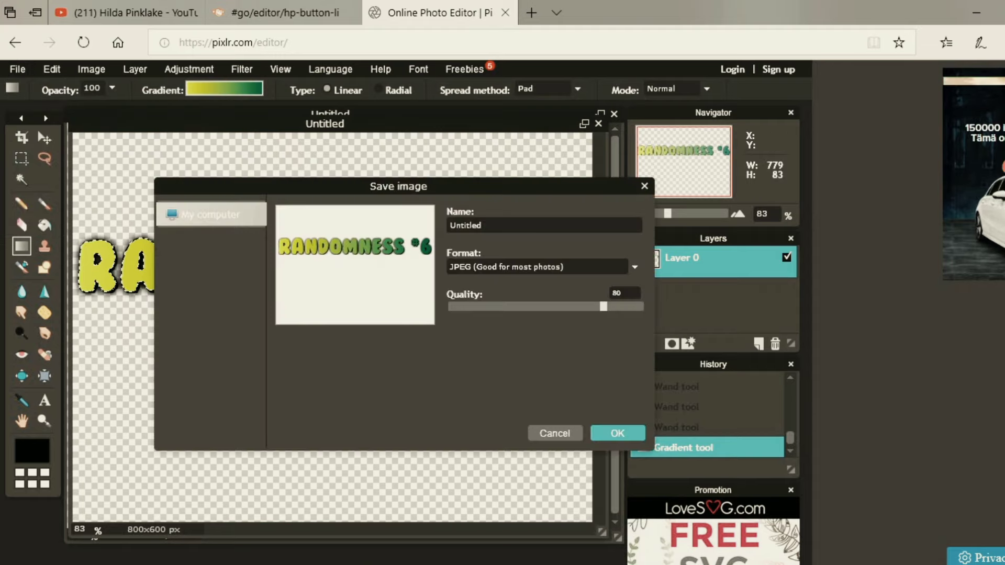
{"action": "left_click", "coordinate": [634, 267]}
{"action": "left_click", "coordinate": [524, 282]}
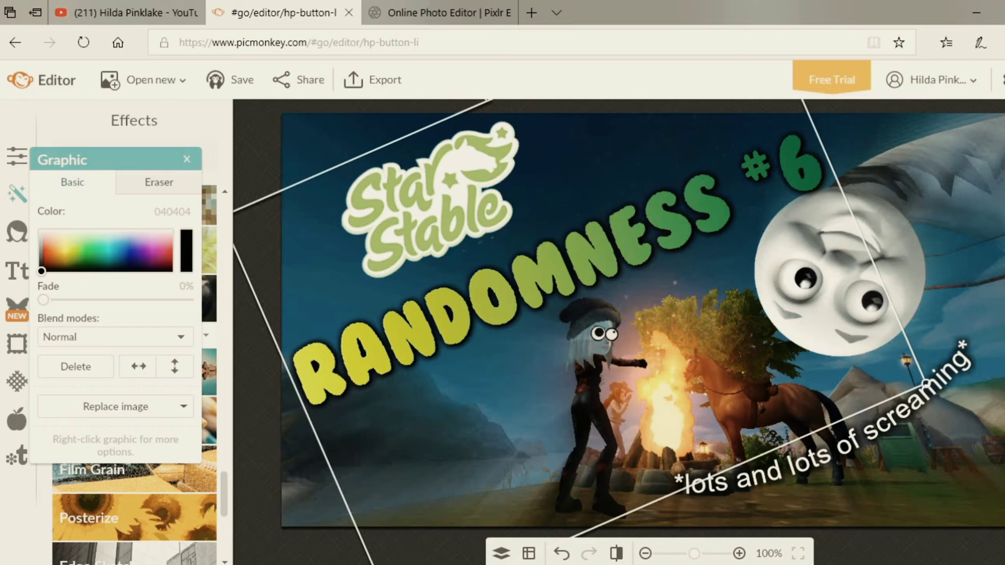
{"action": "key", "text": "Escape"}
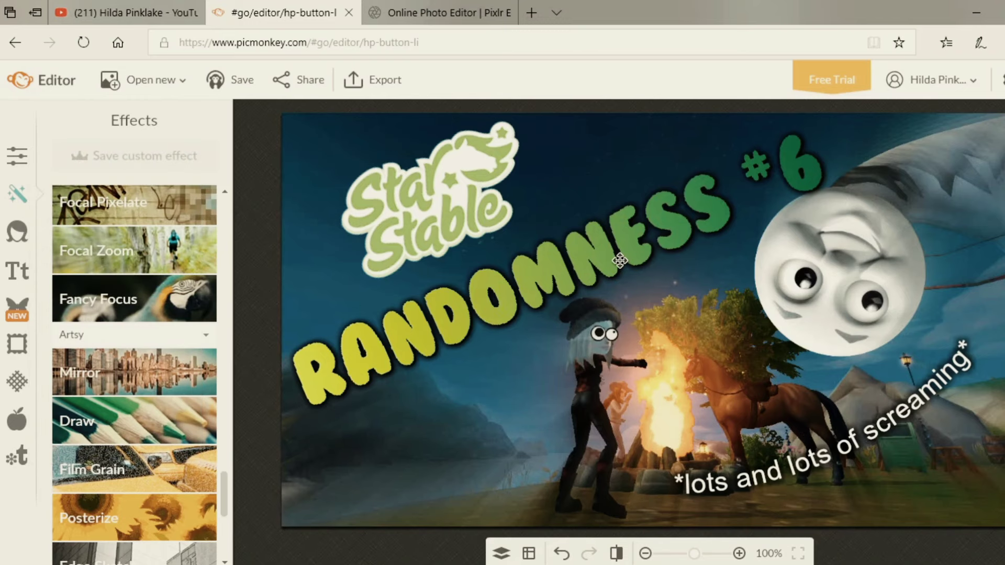
{"action": "left_click", "coordinate": [838, 450]}
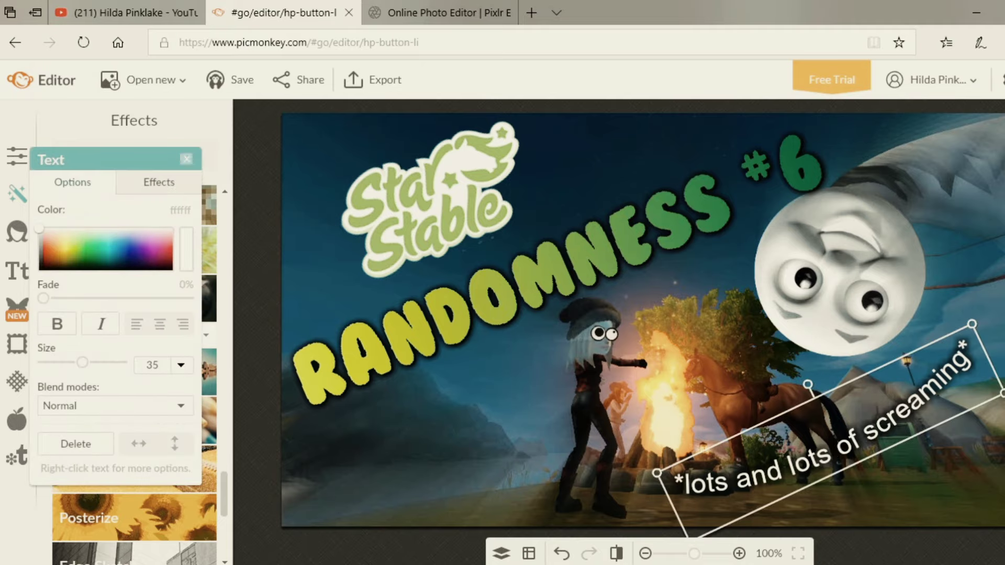
{"action": "left_click", "coordinate": [187, 159]}
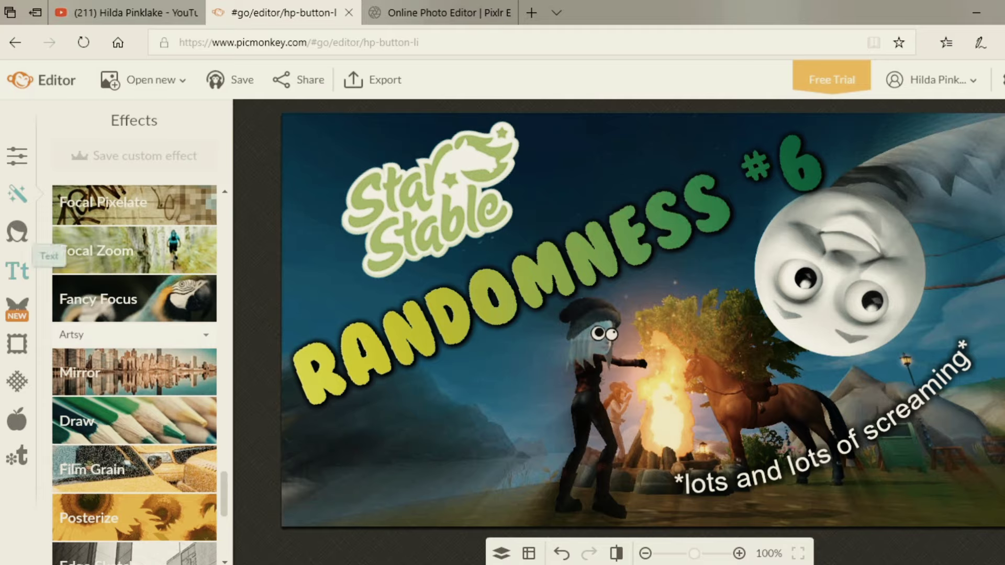
Step: Remove the curve from the "*lots and lots of screaming*" caption and reapply an Arc shape with -34% curvature
{"action": "left_click", "coordinate": [17, 271]}
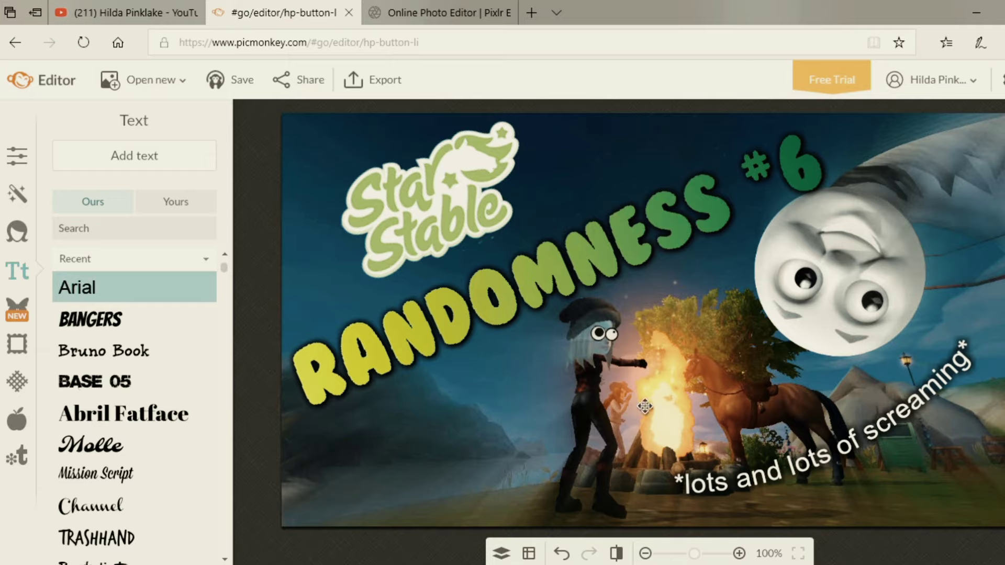
{"action": "left_click", "coordinate": [766, 486]}
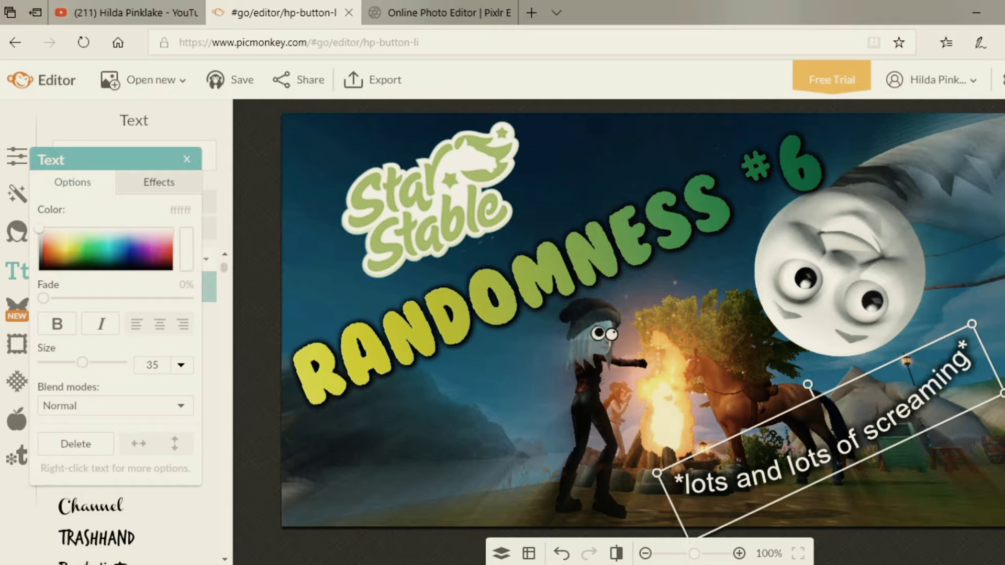
{"action": "left_click", "coordinate": [159, 182]}
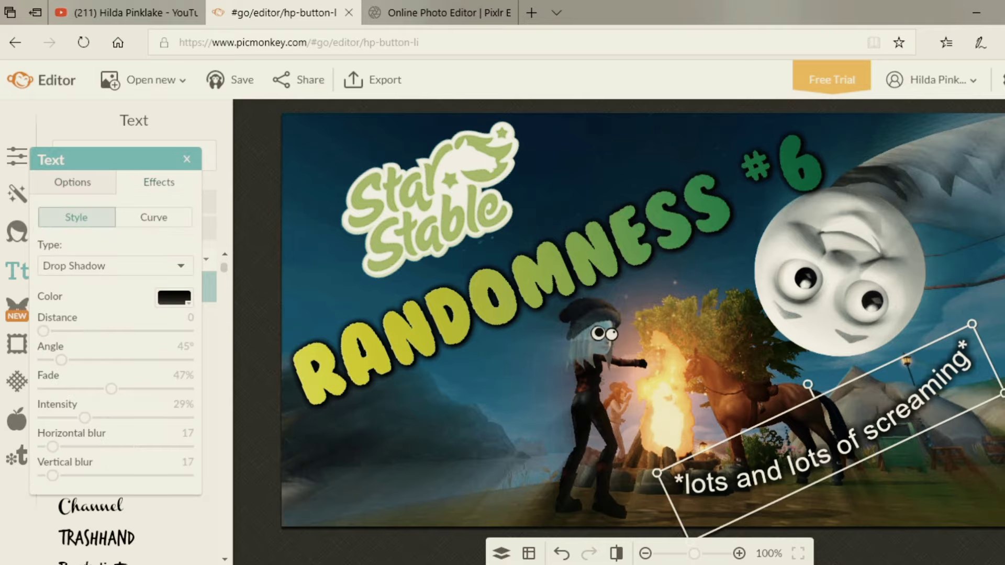
{"action": "left_click", "coordinate": [154, 217]}
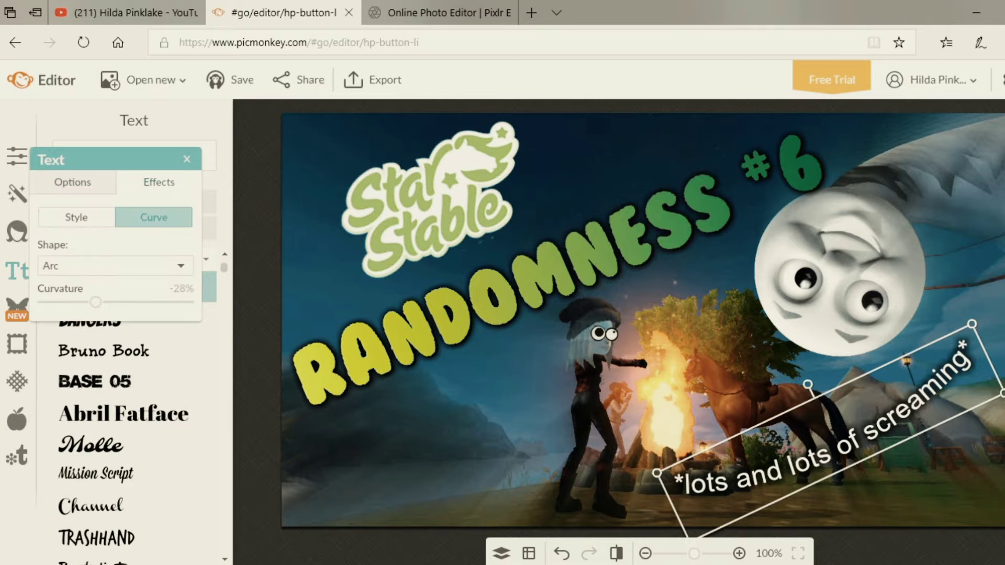
{"action": "left_click", "coordinate": [115, 266]}
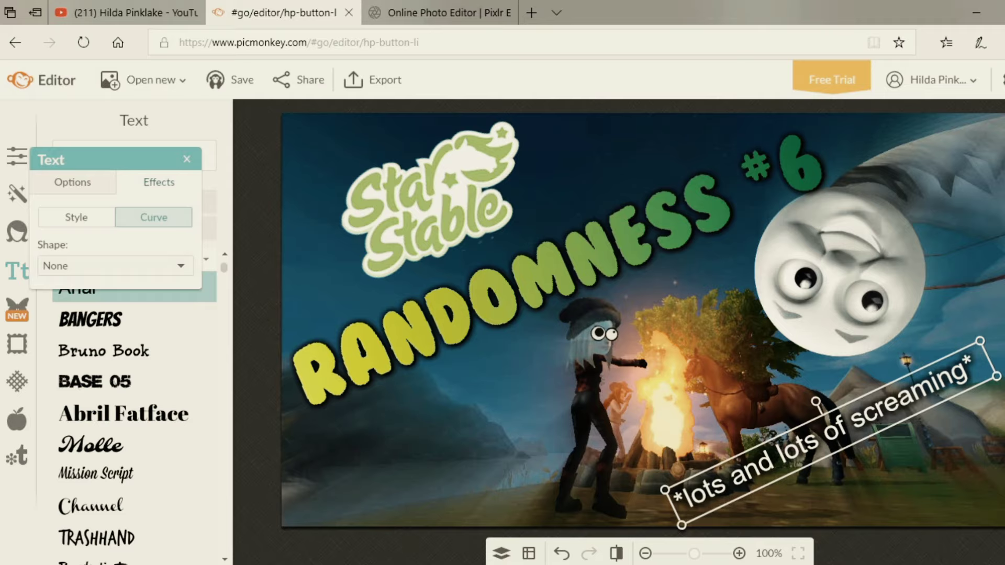
{"action": "left_click", "coordinate": [115, 266]}
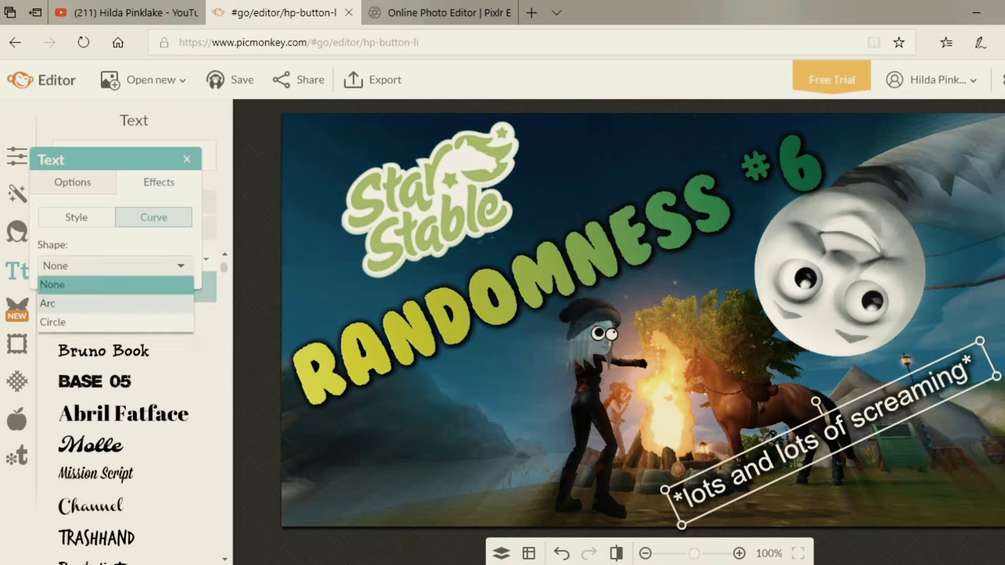
{"action": "left_click", "coordinate": [47, 303]}
{"action": "mouse_move", "coordinate": [95, 303]}
{"action": "left_mouse_down"}
{"action": "mouse_move", "coordinate": [83, 302]}
{"action": "mouse_move", "coordinate": [137, 302]}
{"action": "mouse_move", "coordinate": [91, 302]}
{"action": "left_mouse_up"}
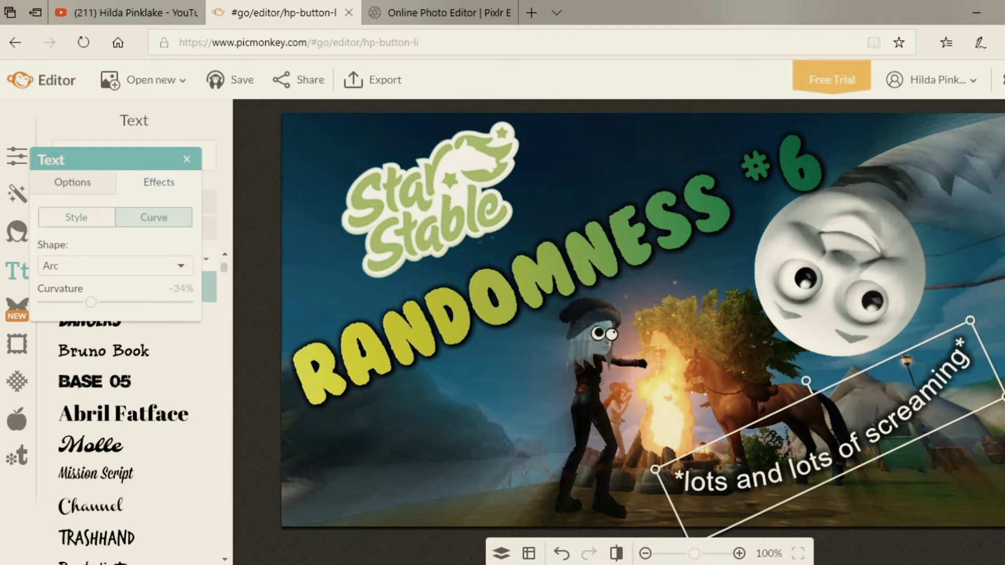
Step: Examine the caption's drop shadow settings and the available style types, and close its text options
{"action": "left_click", "coordinate": [76, 217]}
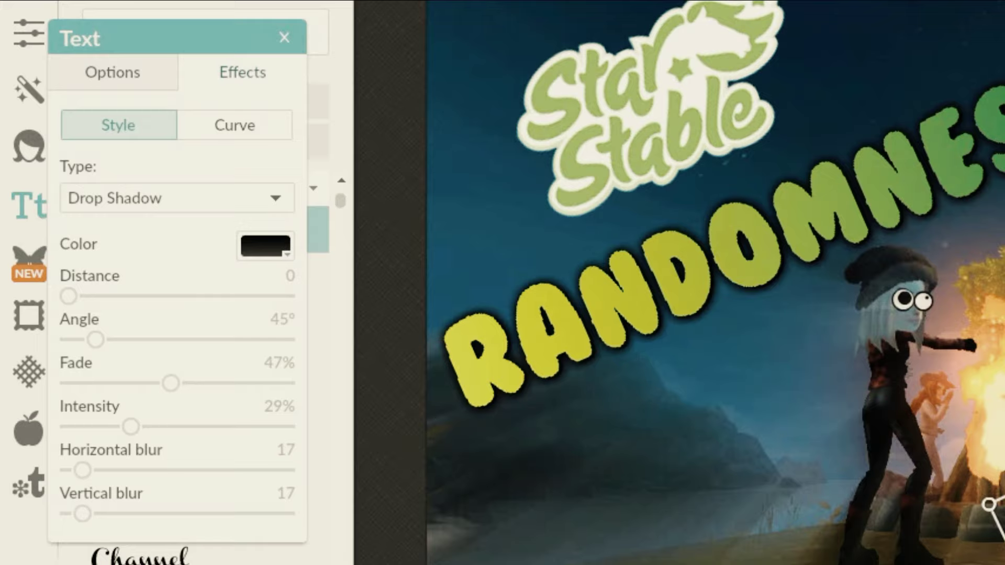
{"action": "left_click", "coordinate": [179, 198]}
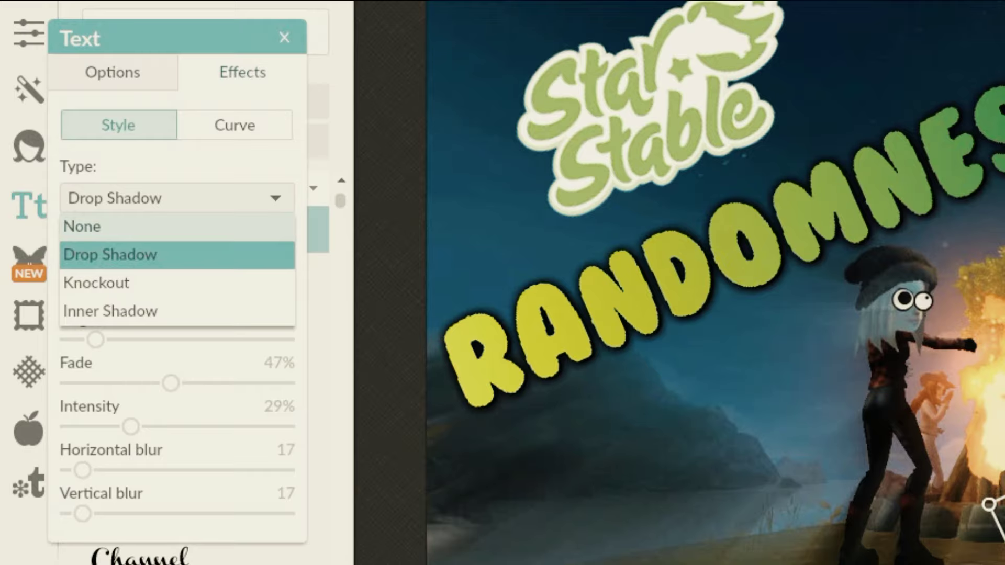
{"action": "left_click", "coordinate": [285, 38]}
{"action": "left_click", "coordinate": [284, 37]}
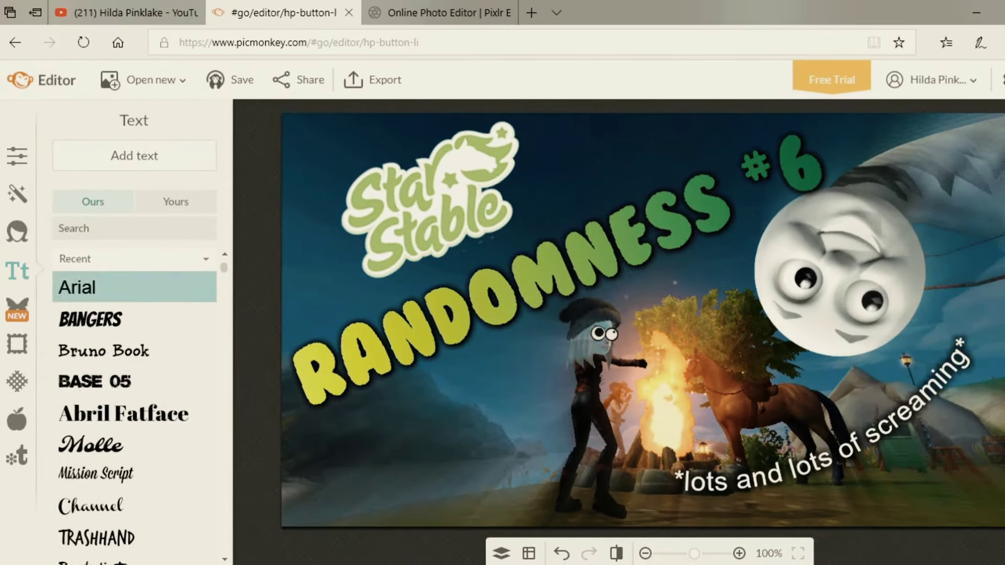